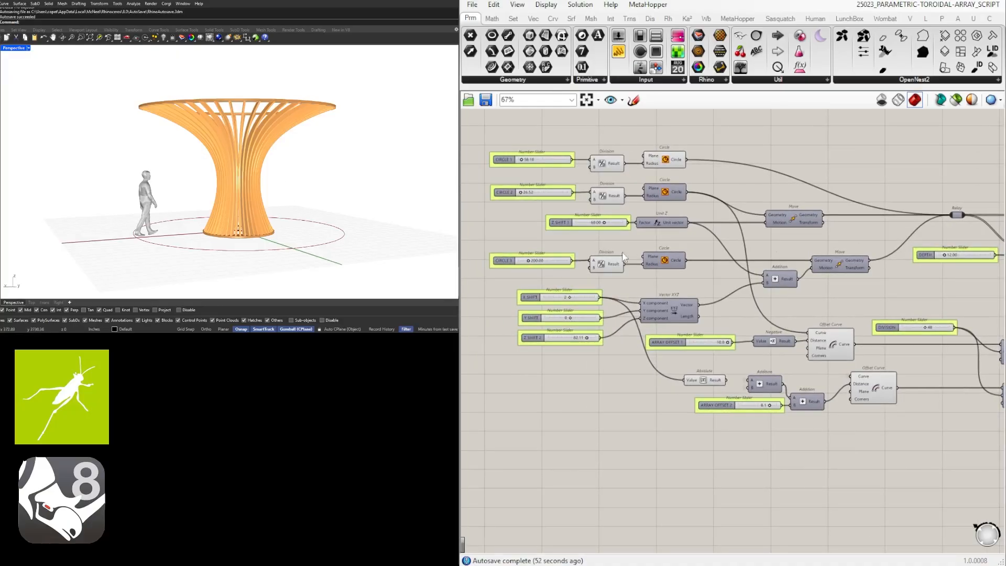
Vary the X SHIFT slider to 51 and to about -16 to offset the top of the toroidal array
{"action": "scroll", "coordinate": [548, 288], "scroll_direction": "up", "scroll_amount": 5}
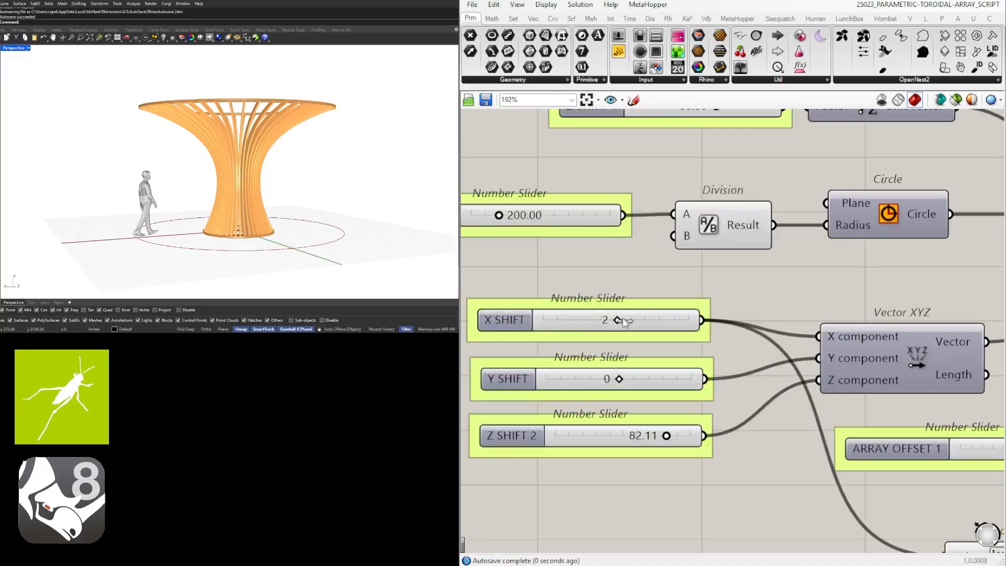
{"action": "left_click_drag", "start_coordinate": [623, 320], "coordinate": [653, 329]}
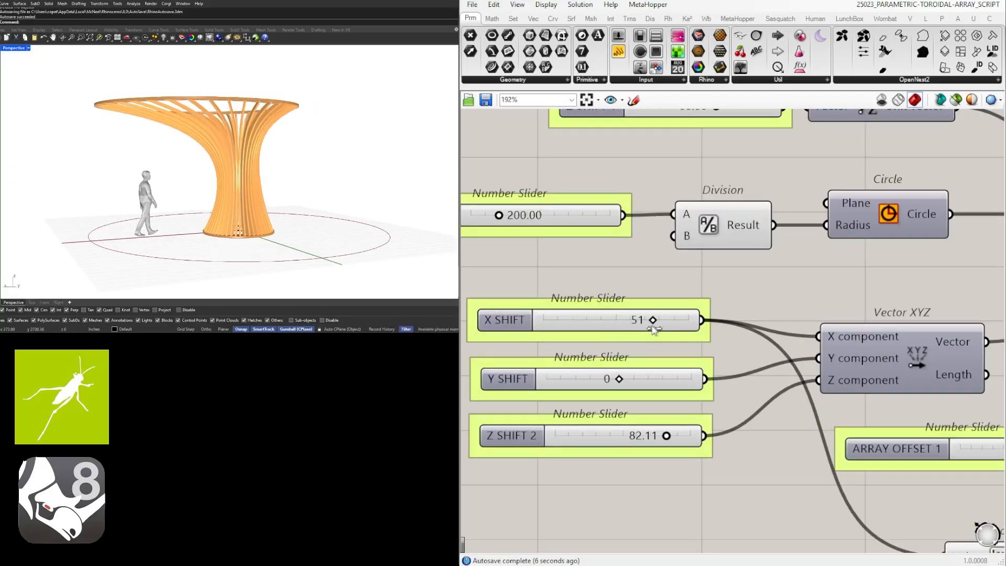
{"action": "left_click_drag", "start_coordinate": [650, 329], "coordinate": [604, 324]}
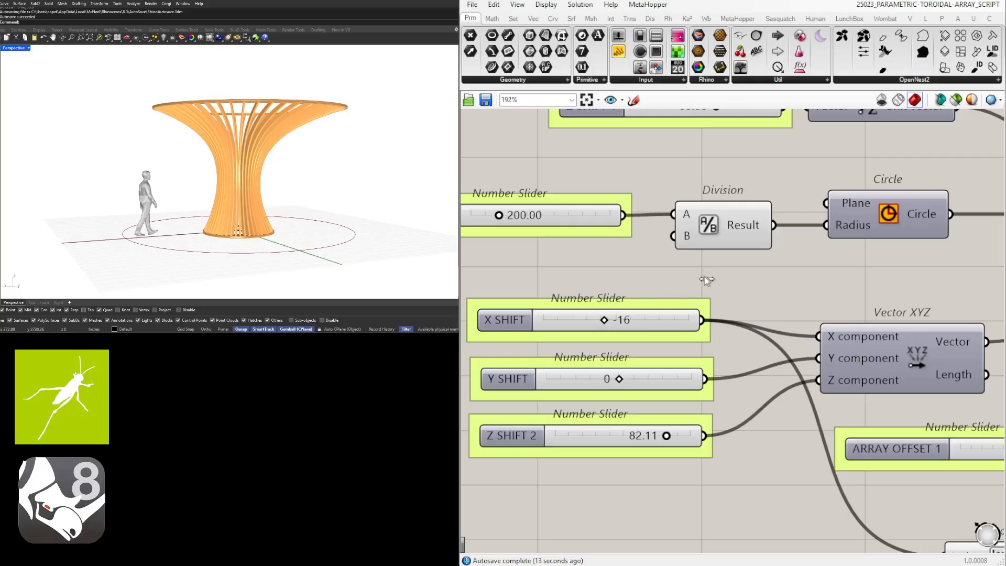
{"action": "scroll", "coordinate": [860, 282], "scroll_direction": "down", "scroll_amount": 4}
{"action": "scroll", "coordinate": [709, 324], "scroll_direction": "up", "scroll_amount": 1}
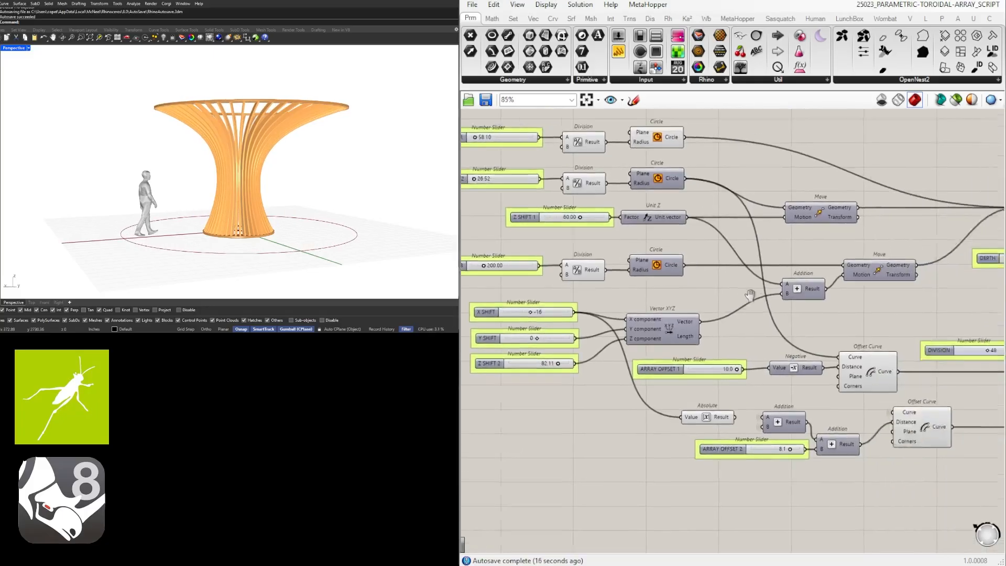
{"action": "scroll", "coordinate": [708, 324], "scroll_direction": "down", "scroll_amount": 5}
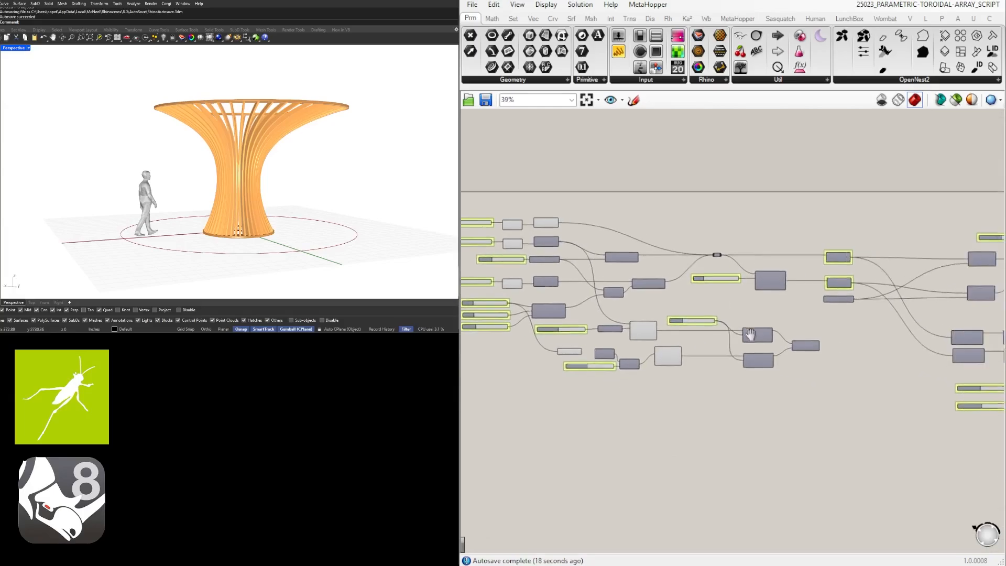
{"action": "right_click_drag", "start_coordinate": [796, 365], "coordinate": [731, 349]}
{"action": "scroll", "coordinate": [720, 348], "scroll_direction": "down", "scroll_amount": 1}
{"action": "scroll", "coordinate": [705, 351], "scroll_direction": "down", "scroll_amount": 1}
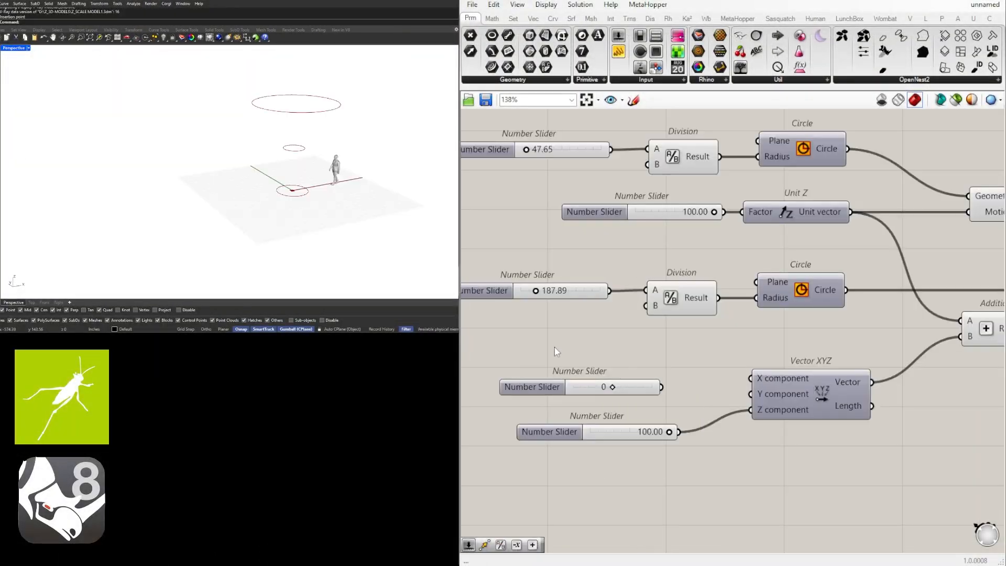
{"action": "left_click", "coordinate": [578, 363]}
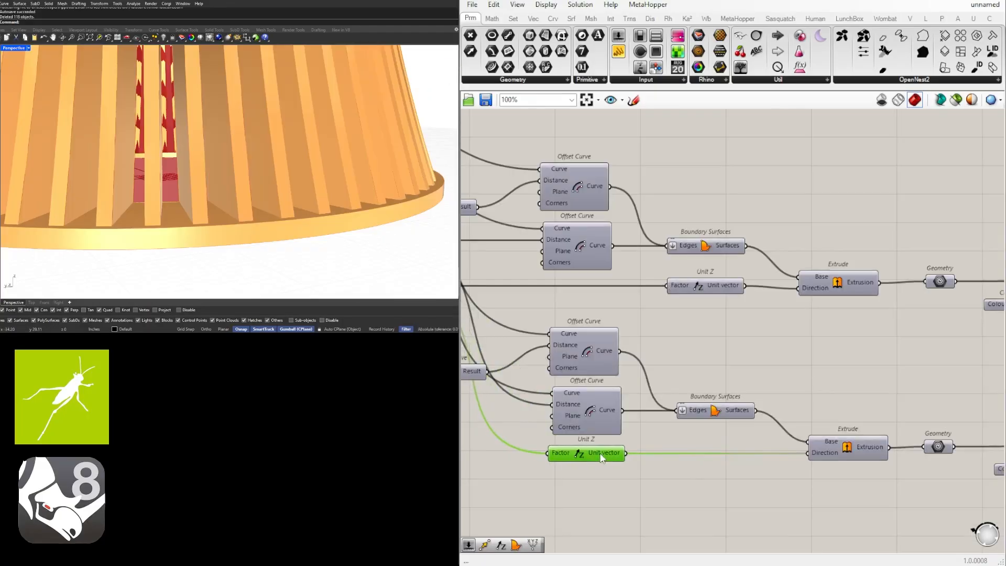
{"action": "double_click", "coordinate": [701, 477]}
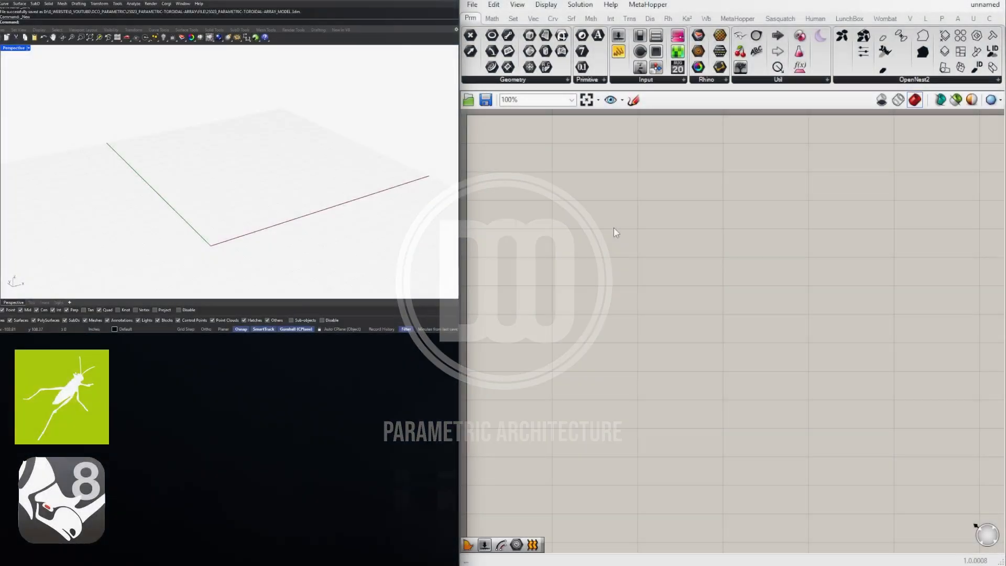
Add a Circle component with Plane and Radius inputs to the empty canvas
{"action": "double_click", "coordinate": [614, 232]}
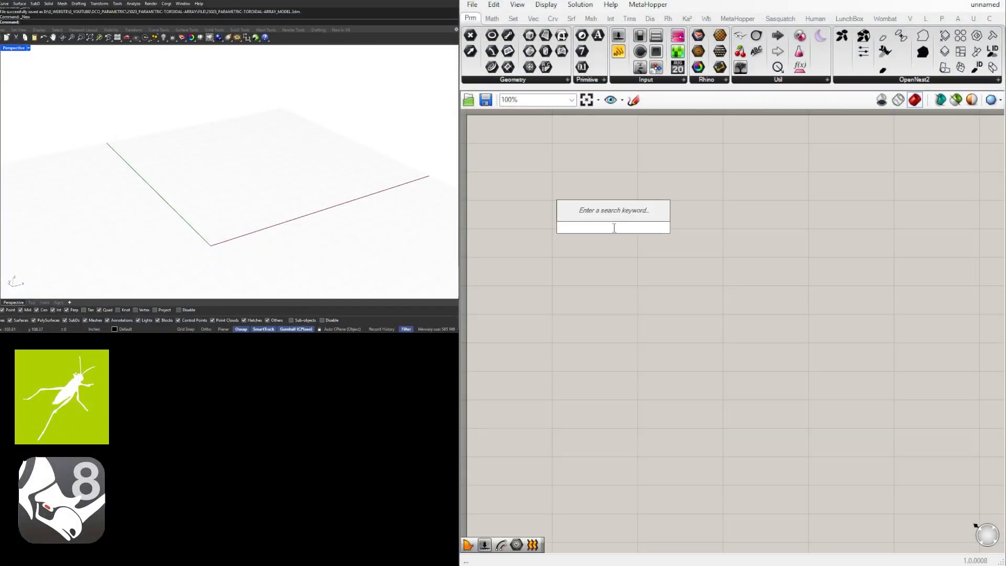
{"action": "type", "text": "circle"}
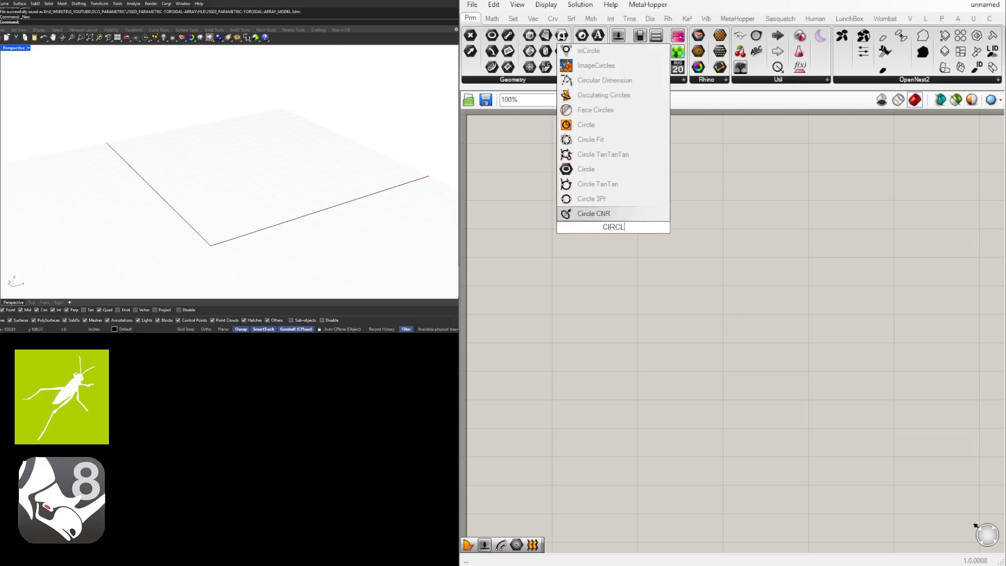
{"action": "left_click", "coordinate": [588, 202]}
{"action": "left_click_drag", "start_coordinate": [613, 230], "coordinate": [812, 238]}
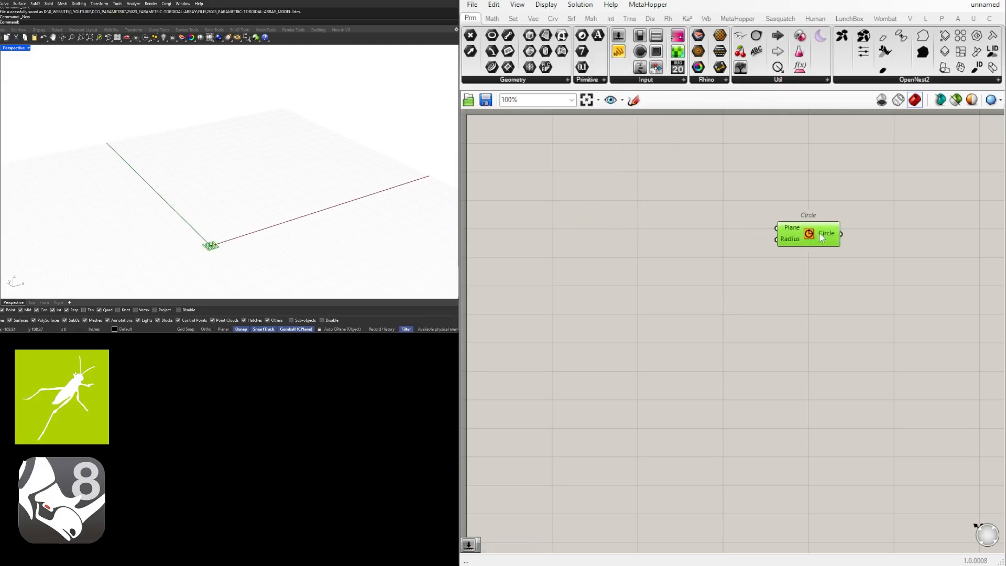
{"action": "left_click", "coordinate": [792, 298]}
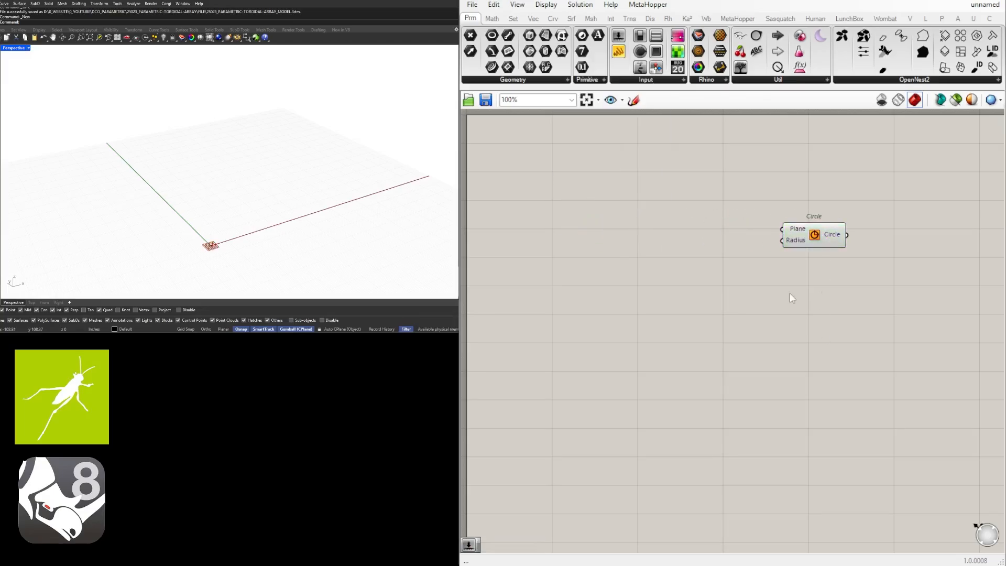
Add a number slider with the value 120.00 and place it well before the Circle component
{"action": "double_click", "coordinate": [710, 249]}
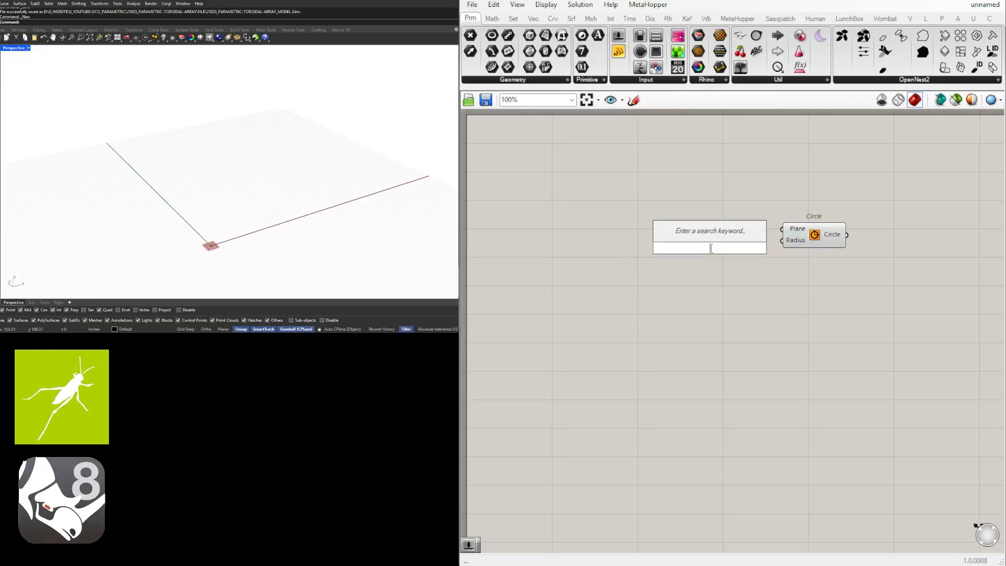
{"action": "type", "text": "120"}
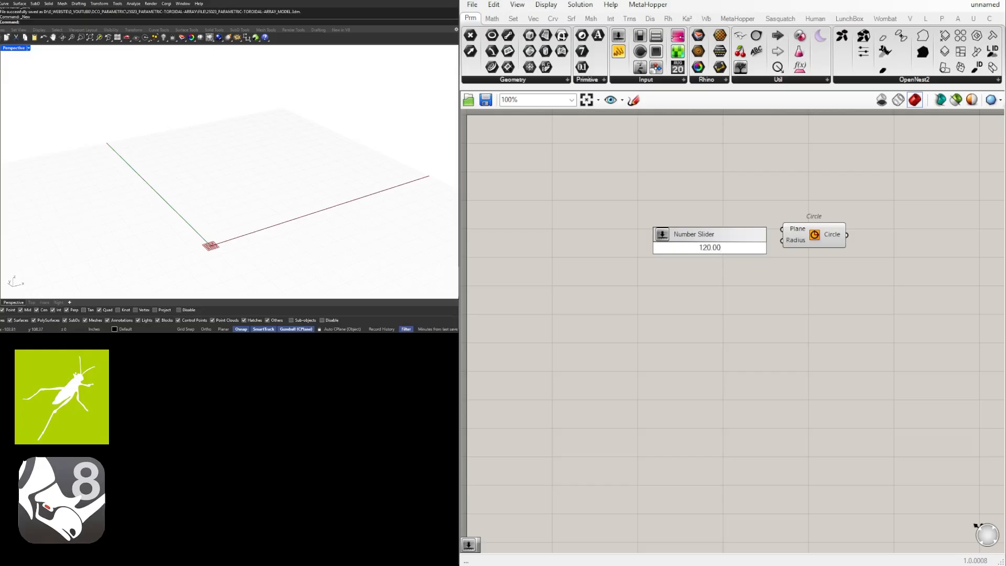
{"action": "key", "text": "Return"}
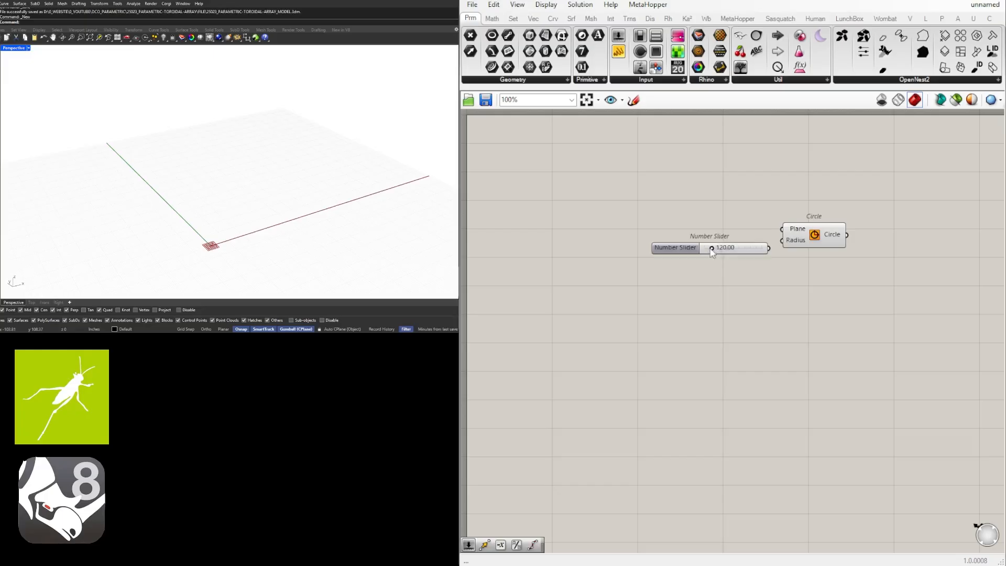
{"action": "left_click", "coordinate": [674, 251]}
{"action": "left_click_drag", "start_coordinate": [674, 251], "coordinate": [620, 246]}
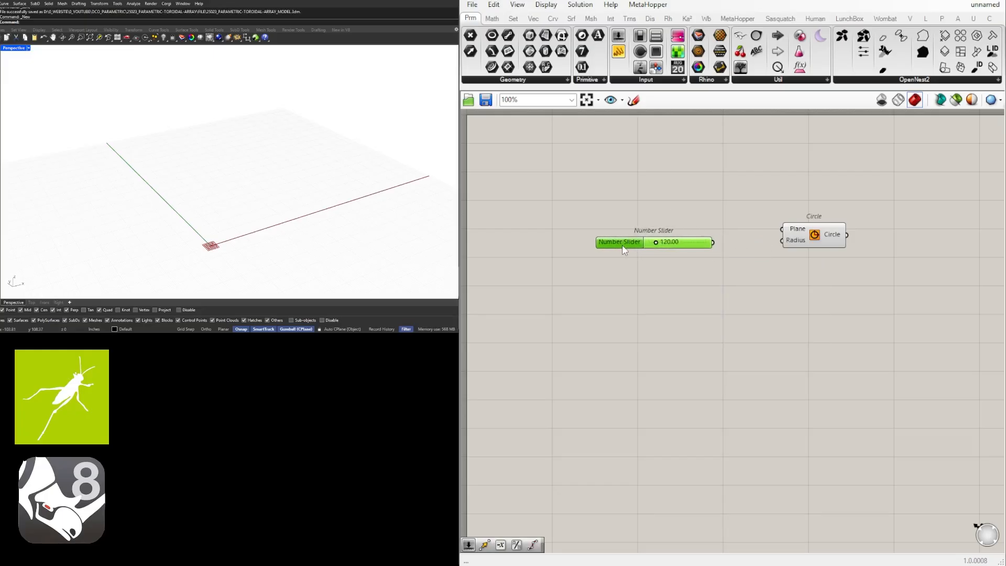
Add a Division by 2, feed the slider into its A input, and connect its Result to the Circle's Radius
{"action": "left_click", "coordinate": [741, 250]}
{"action": "double_click", "coordinate": [748, 253]}
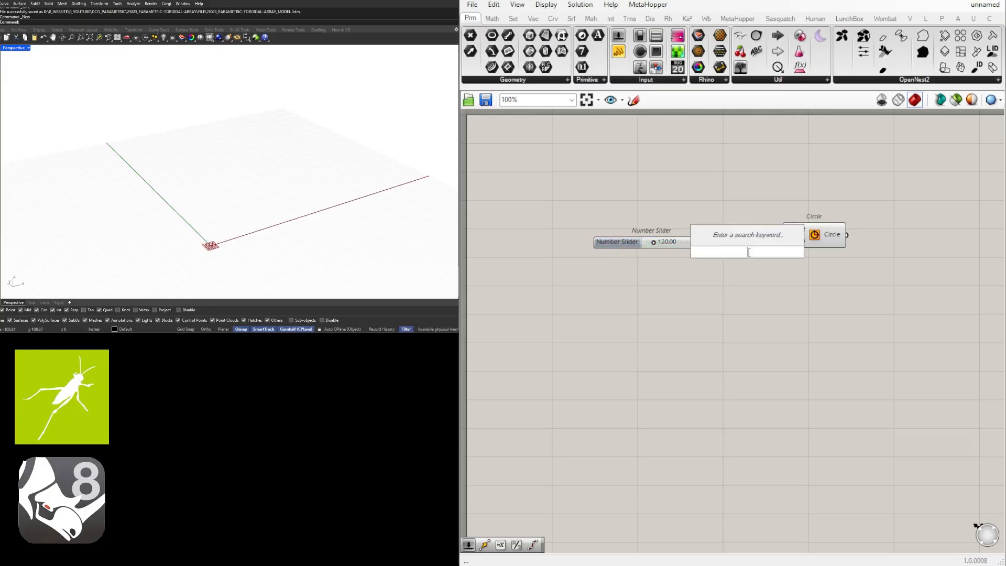
{"action": "type", "text": "/2"}
{"action": "key", "text": "Return"}
{"action": "scroll", "coordinate": [790, 259], "scroll_direction": "up", "scroll_amount": 3}
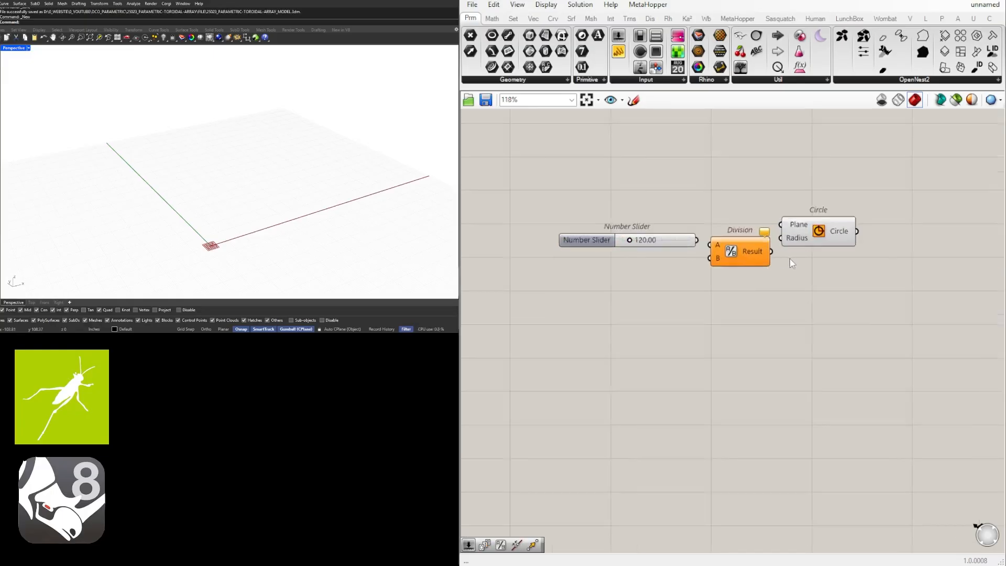
{"action": "left_click_drag", "start_coordinate": [680, 240], "coordinate": [710, 241]}
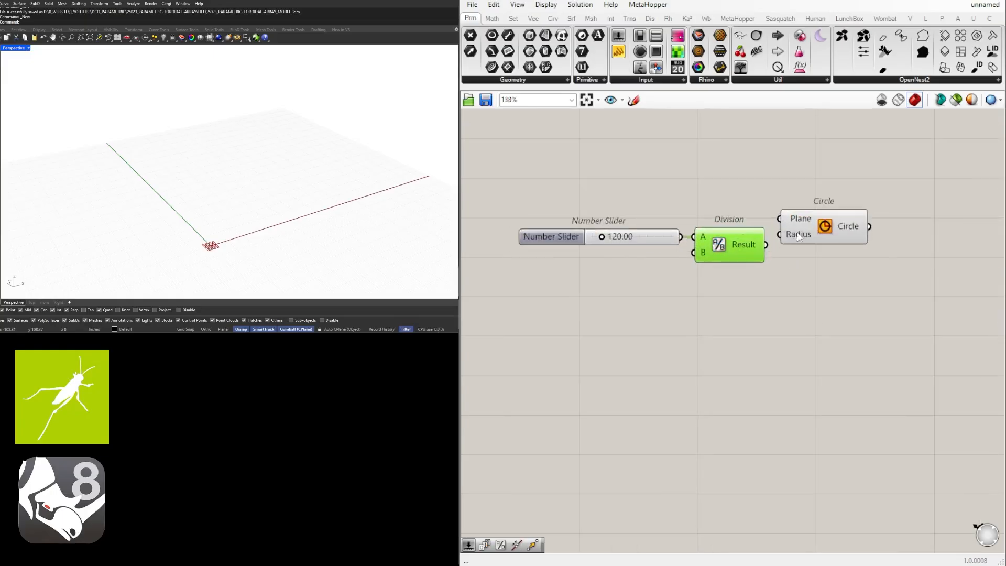
{"action": "left_click_drag", "start_coordinate": [797, 232], "coordinate": [820, 246]}
{"action": "scroll", "coordinate": [219, 233], "scroll_direction": "down", "scroll_amount": 2}
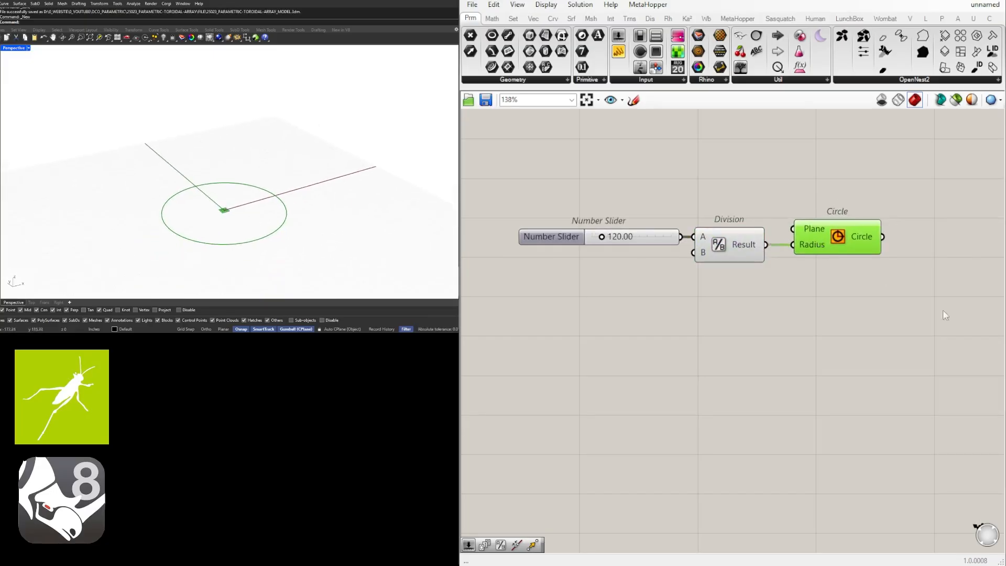
Move the Division and Circle components together slightly farther away from the number slider
{"action": "scroll", "coordinate": [628, 245], "scroll_direction": "up", "scroll_amount": 4}
{"action": "scroll", "coordinate": [631, 250], "scroll_direction": "down", "scroll_amount": 1}
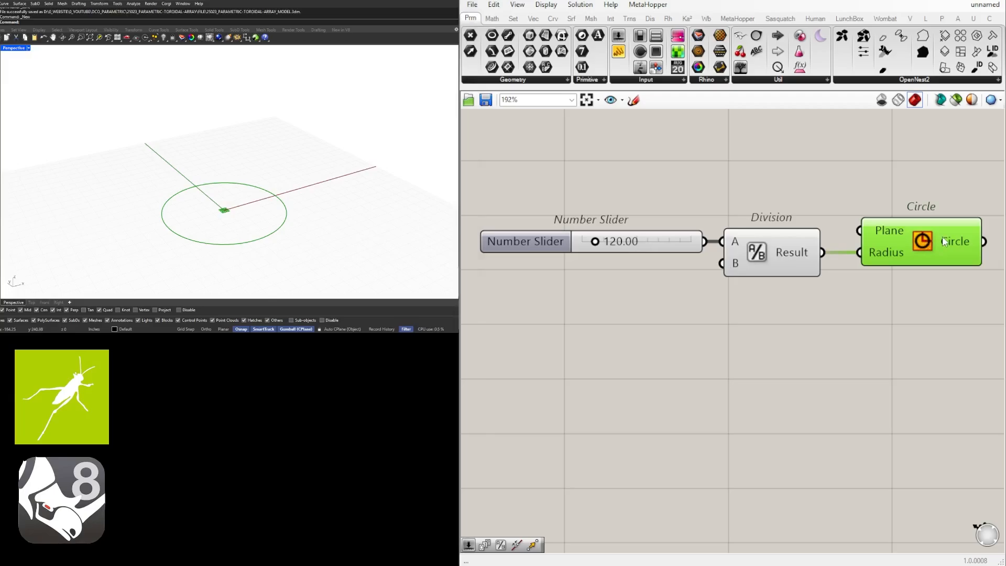
{"action": "scroll", "coordinate": [924, 319], "scroll_direction": "down", "scroll_amount": 5}
{"action": "scroll", "coordinate": [938, 336], "scroll_direction": "up", "scroll_amount": 1}
{"action": "right_click_drag", "start_coordinate": [938, 336], "coordinate": [713, 314]}
{"action": "left_click_drag", "start_coordinate": [714, 298], "coordinate": [609, 250]}
{"action": "left_click_drag", "start_coordinate": [608, 252], "coordinate": [626, 253]}
{"action": "left_click", "coordinate": [613, 293]}
Insert the Z_SCALE MODEL1 file as an embedded block beside the circle in the Perspective view
{"action": "scroll", "coordinate": [220, 192], "scroll_direction": "down", "scroll_amount": 6}
{"action": "right_click_drag", "start_coordinate": [230, 194], "coordinate": [235, 209], "text": "shift"}
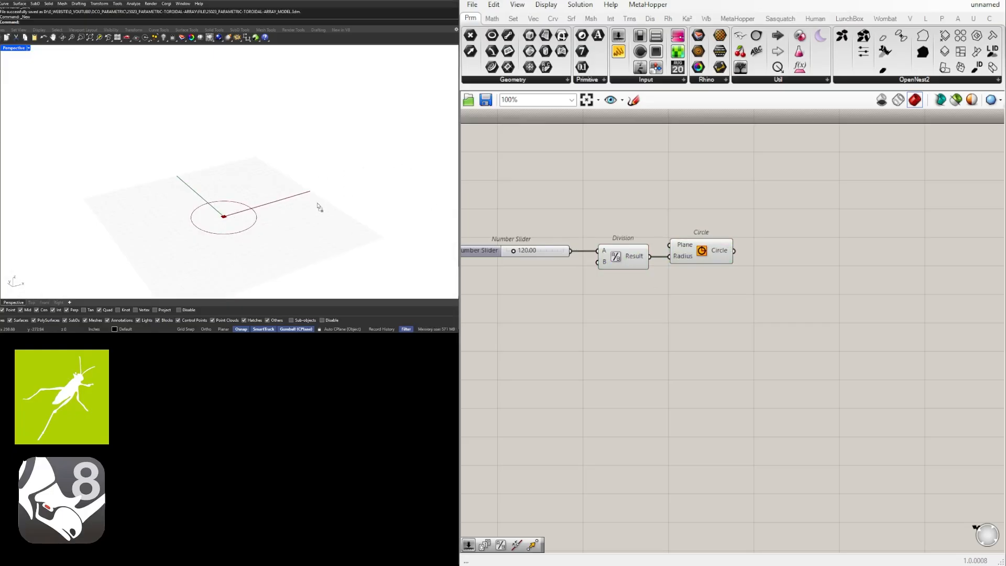
{"action": "left_click_drag", "start_coordinate": [316, 215], "coordinate": [317, 215]}
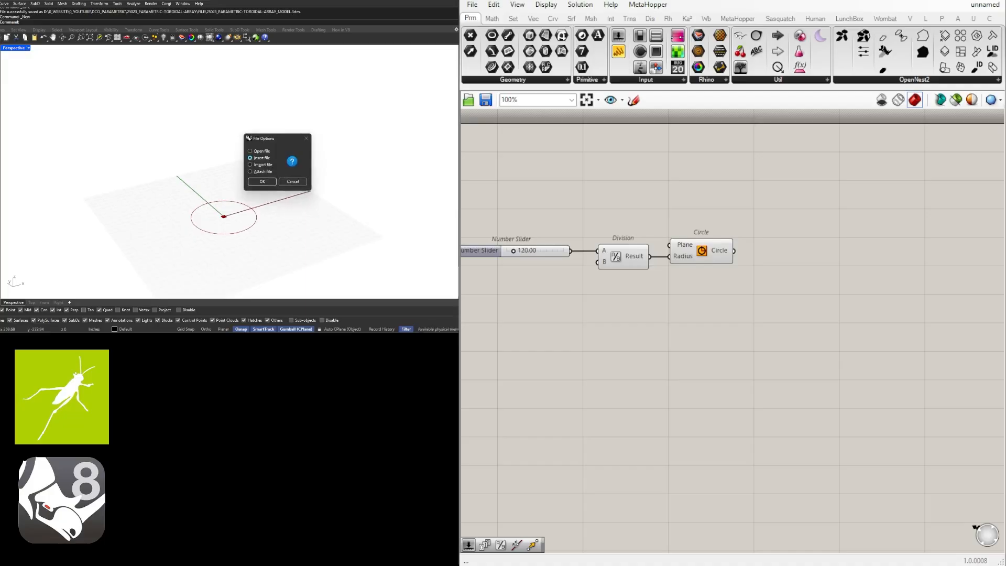
{"action": "left_click", "coordinate": [261, 181]}
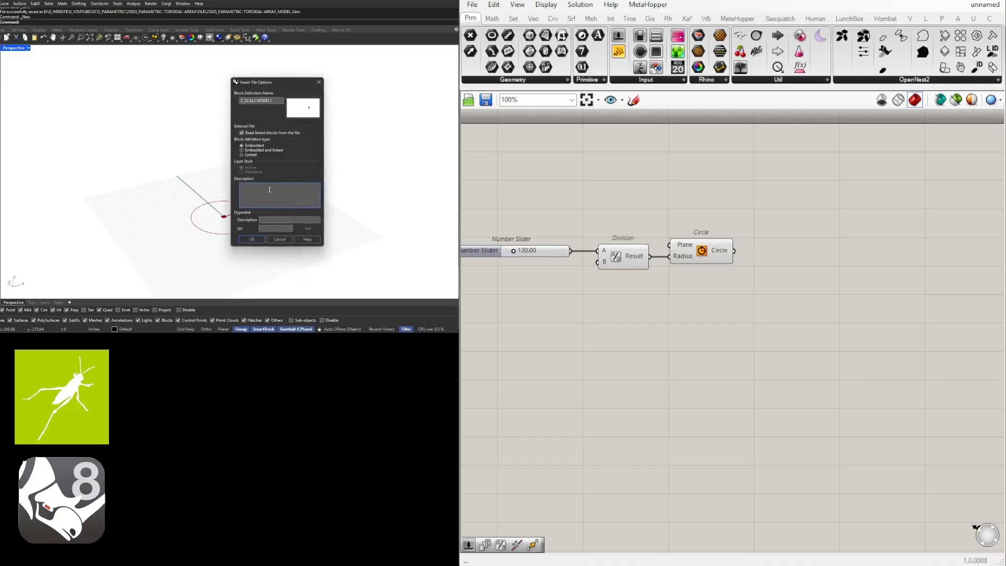
{"action": "left_click", "coordinate": [252, 240]}
{"action": "left_click", "coordinate": [270, 223]}
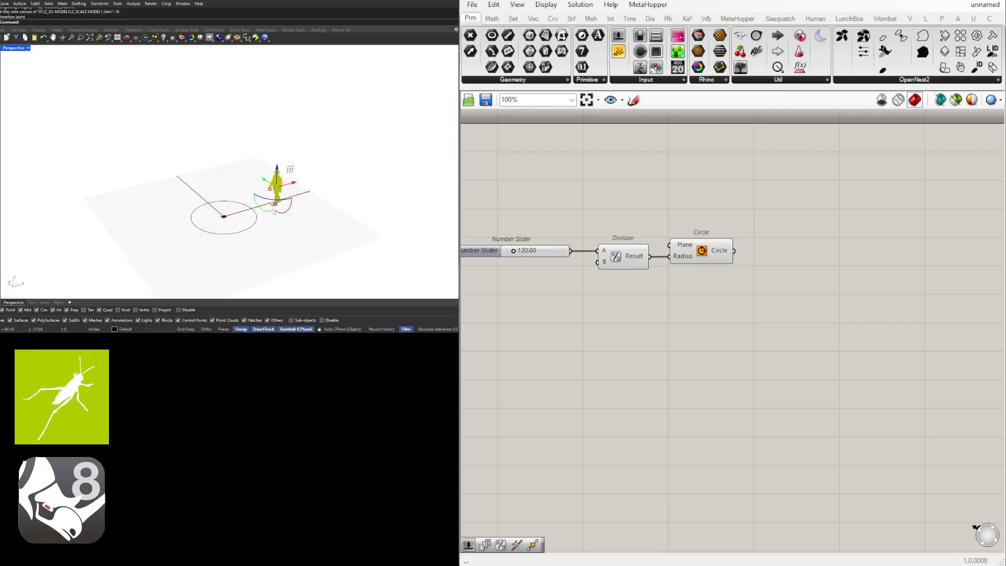
{"action": "left_click", "coordinate": [318, 224]}
Move the slider, Division and Circle components as a group closer to the canvas's upper corner
{"action": "scroll", "coordinate": [278, 195], "scroll_direction": "up", "scroll_amount": 6}
{"action": "mouse_move", "coordinate": [278, 194]}
{"action": "right_mouse_down"}
{"action": "mouse_move", "coordinate": [259, 169]}
{"action": "mouse_move", "coordinate": [263, 185]}
{"action": "right_mouse_up"}
{"action": "scroll", "coordinate": [261, 176], "scroll_direction": "down", "scroll_amount": 4}
{"action": "scroll", "coordinate": [248, 132], "scroll_direction": "down", "scroll_amount": 4}
{"action": "scroll", "coordinate": [920, 251], "scroll_direction": "up", "scroll_amount": 1}
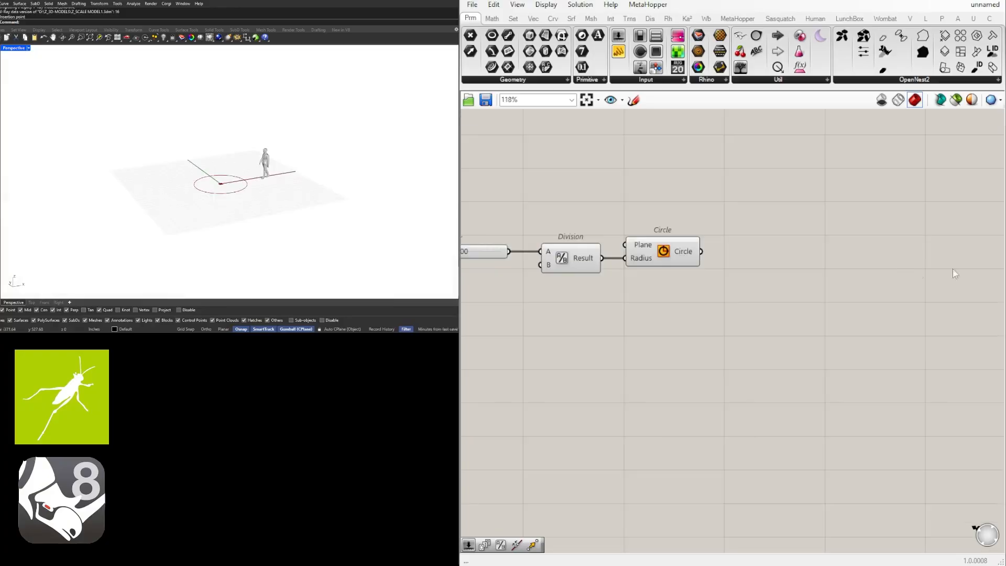
{"action": "right_click_drag", "start_coordinate": [190, 164], "coordinate": [264, 169], "text": "shift"}
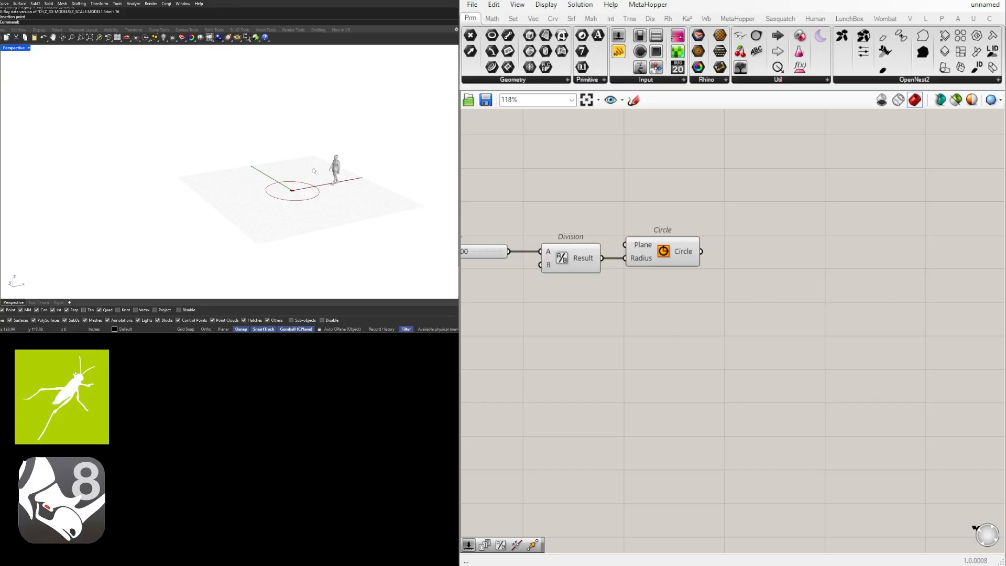
{"action": "scroll", "coordinate": [858, 241], "scroll_direction": "down", "scroll_amount": 2}
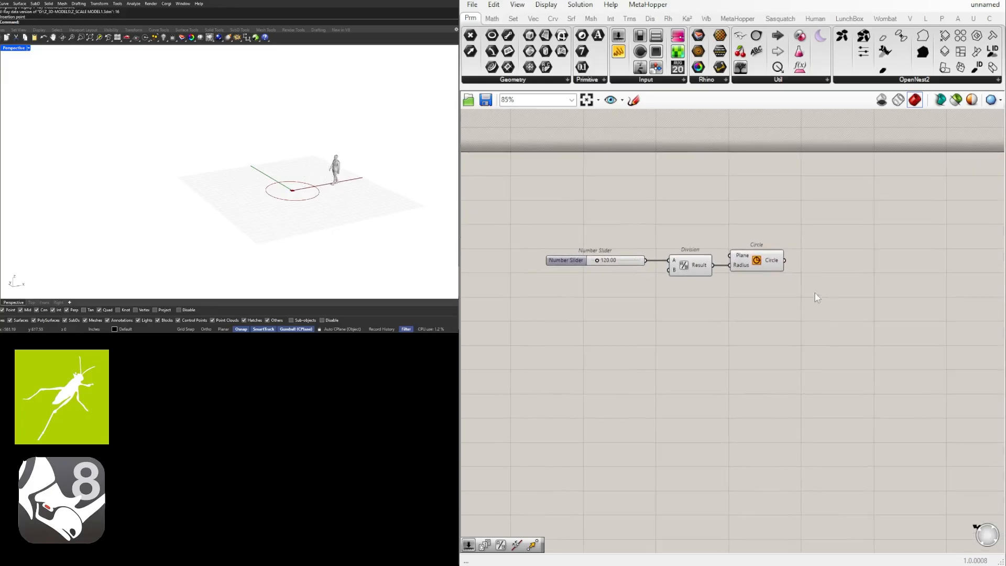
{"action": "left_click_drag", "start_coordinate": [828, 304], "coordinate": [616, 234]}
{"action": "scroll", "coordinate": [799, 252], "scroll_direction": "down", "scroll_amount": 1}
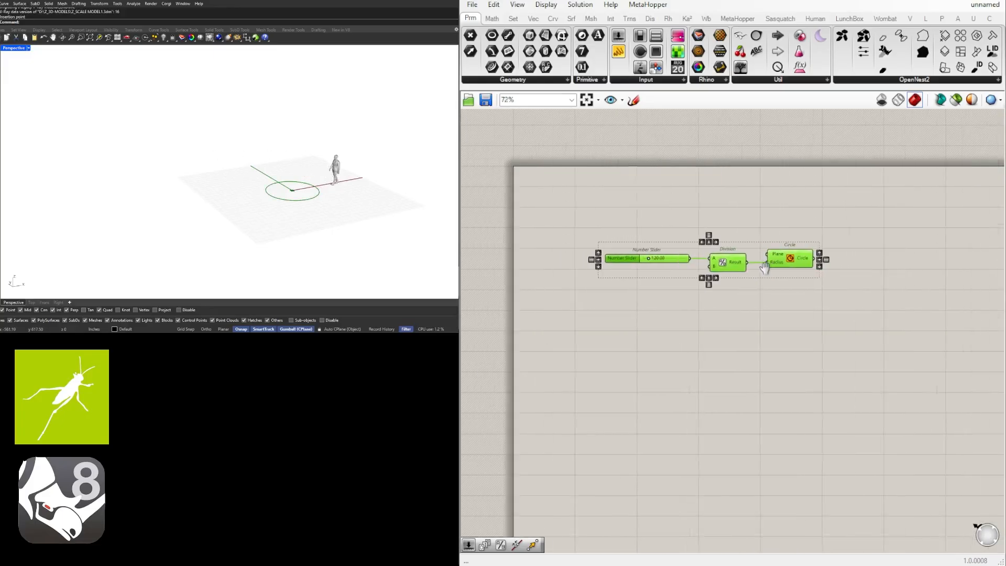
{"action": "left_click_drag", "start_coordinate": [796, 248], "coordinate": [778, 220]}
Duplicate the slider, Division and Circle components directly below the originals
{"action": "left_click_drag", "start_coordinate": [833, 265], "coordinate": [635, 211]}
{"action": "left_click_drag", "start_coordinate": [780, 226], "coordinate": [780, 259], "text": "alt"}
{"action": "left_click", "coordinate": [782, 265]}
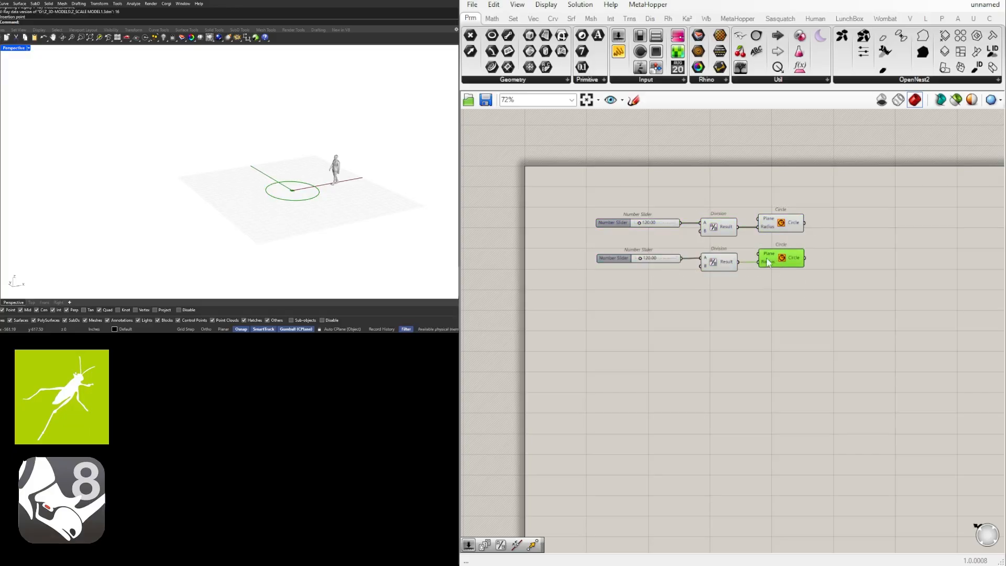
Add a Move component and connect the second Circle's output to its Geometry input
{"action": "double_click", "coordinate": [815, 305]}
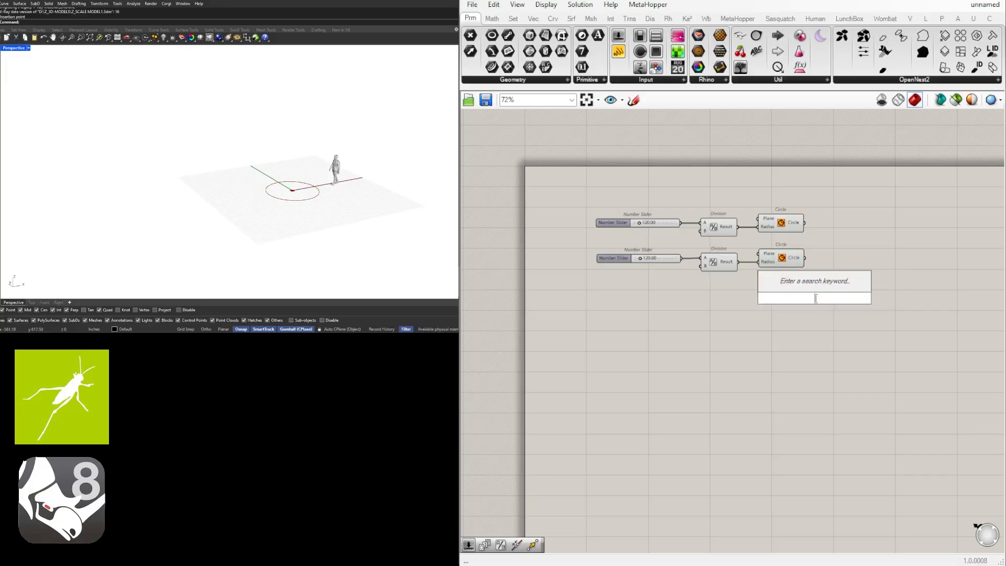
{"action": "type", "text": "MOVE"}
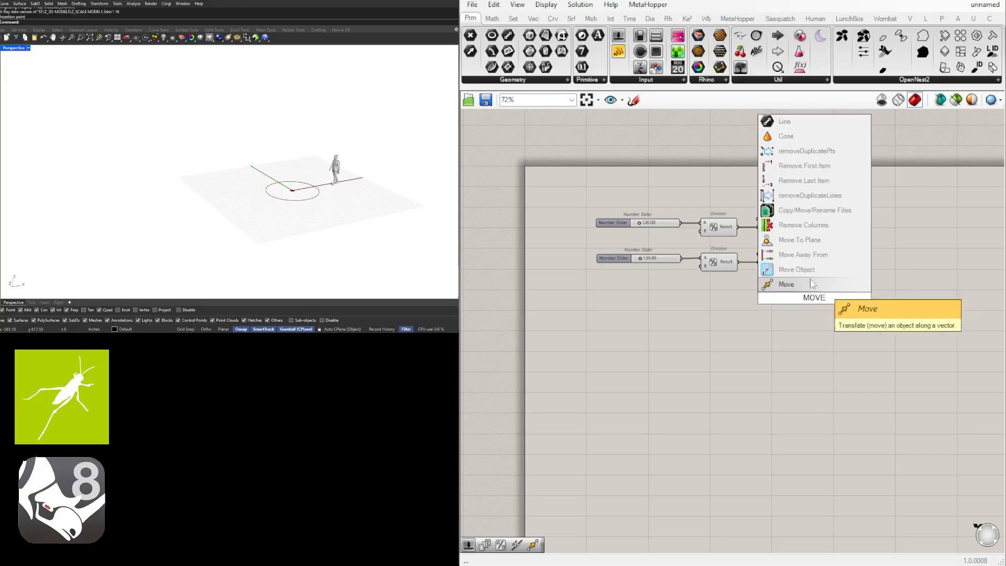
{"action": "left_click", "coordinate": [796, 284]}
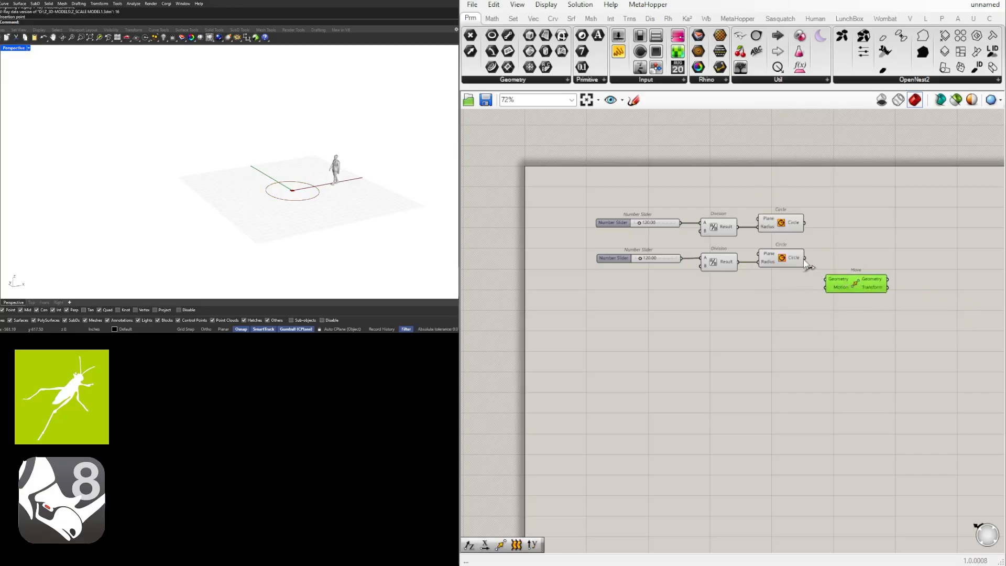
{"action": "left_click_drag", "start_coordinate": [808, 261], "coordinate": [842, 282]}
Add a Unit Z vector component below the second Circle, beside the Move component
{"action": "double_click", "coordinate": [780, 303]}
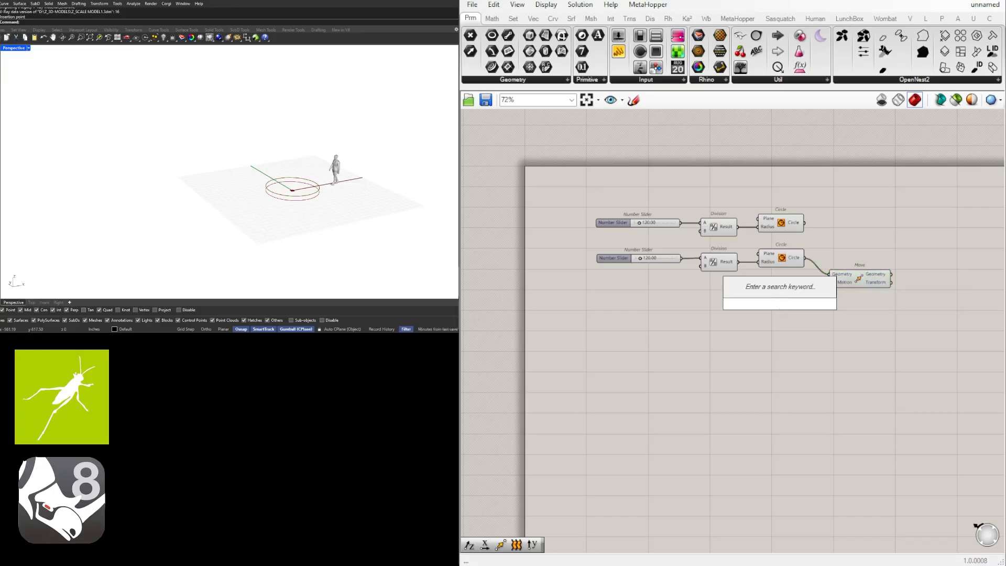
{"action": "type", "text": "unit z"}
{"action": "left_click", "coordinate": [779, 288]}
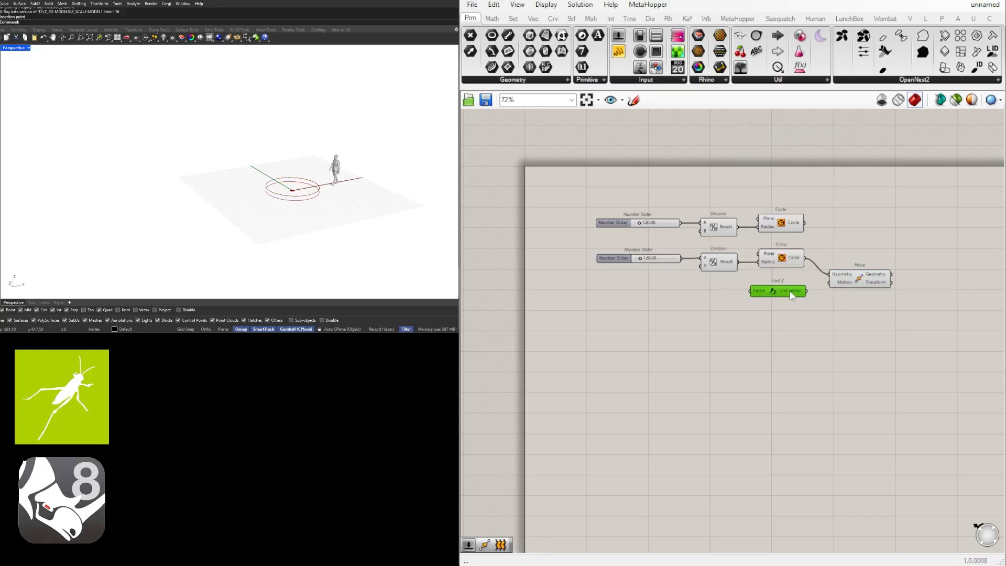
Connect the Unit Z vector to Move's Motion input and drive its Factor with a new number slider set to 61.70
{"action": "left_click_drag", "start_coordinate": [805, 290], "coordinate": [859, 290]}
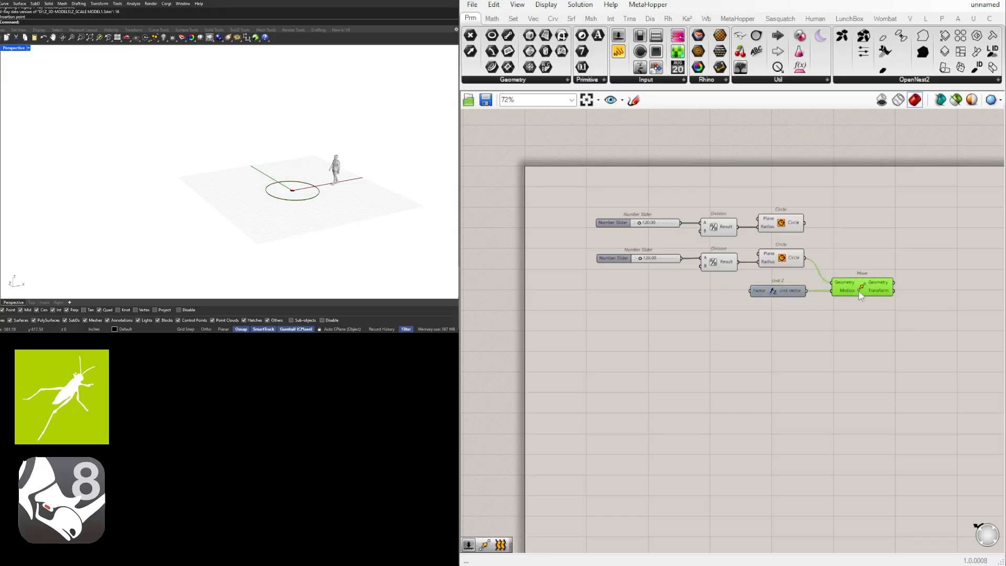
{"action": "left_click", "coordinate": [676, 253]}
{"action": "scroll", "coordinate": [675, 255], "scroll_direction": "up", "scroll_amount": 1}
{"action": "double_click", "coordinate": [699, 305]}
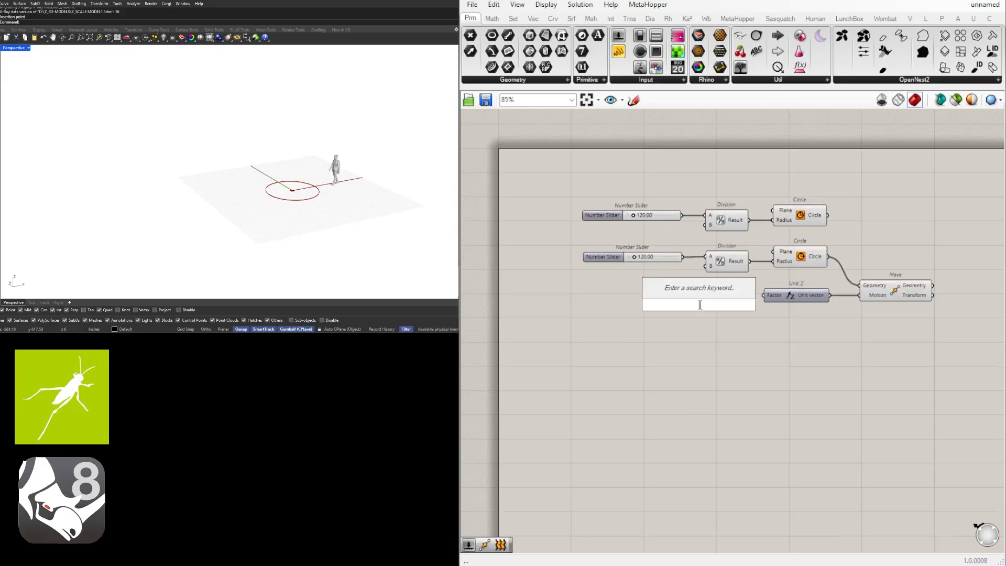
{"action": "type", "text": "6"}
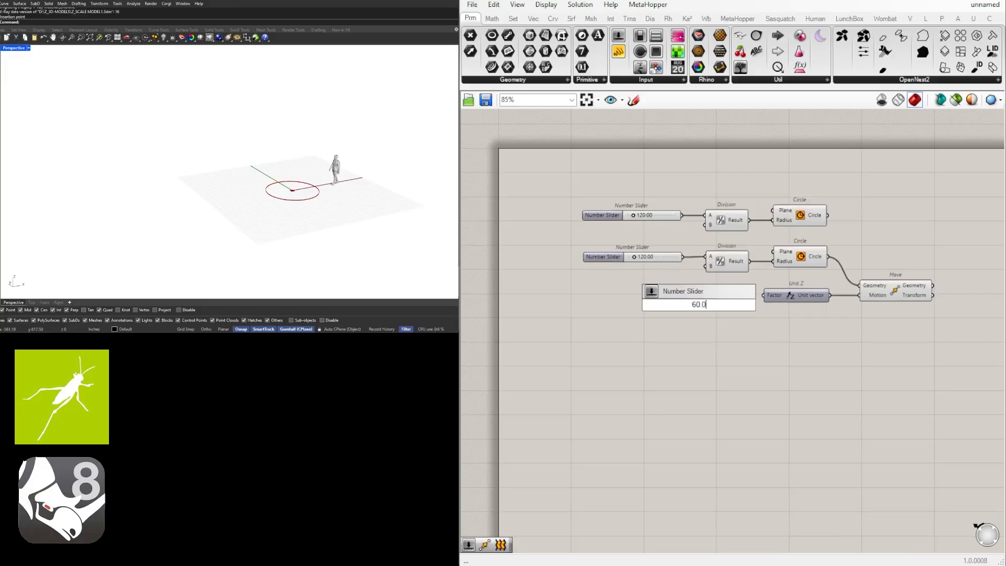
{"action": "type", "text": "0.0"}
{"action": "key", "text": "Return"}
{"action": "scroll", "coordinate": [734, 306], "scroll_direction": "up", "scroll_amount": 2}
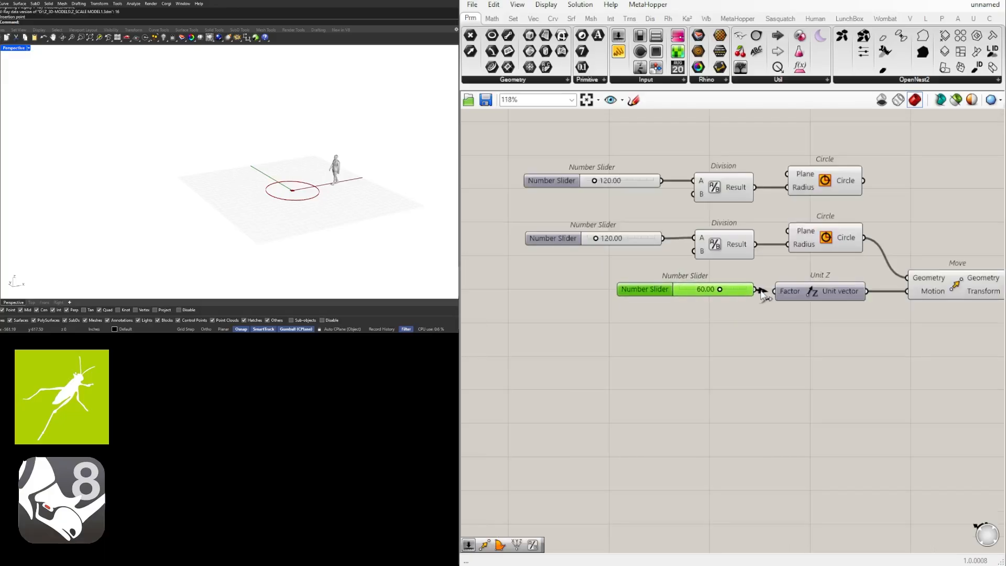
{"action": "left_click_drag", "start_coordinate": [756, 290], "coordinate": [729, 297]}
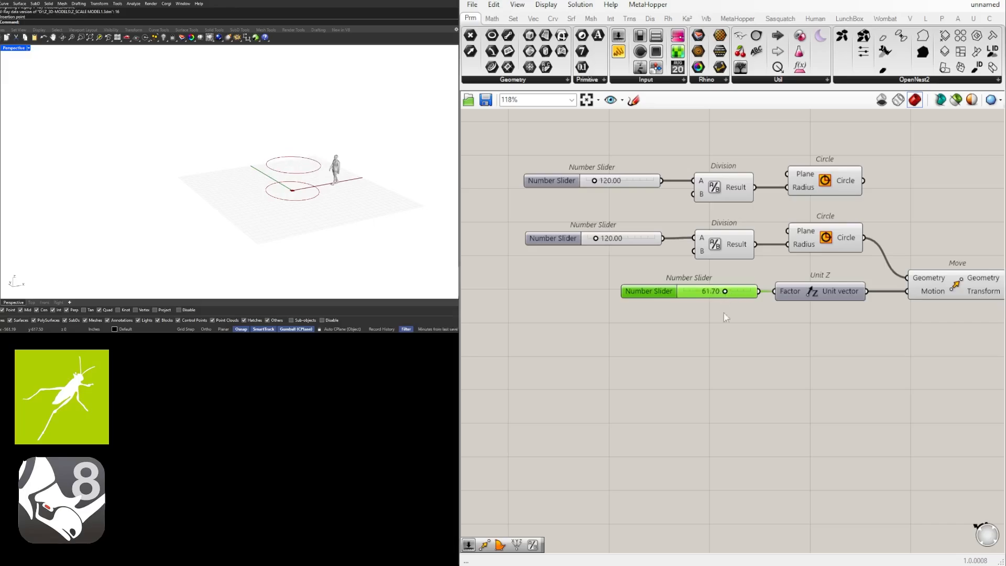
Duplicate the second row's slider, Division and Circle components below the Unit Z row
{"action": "scroll", "coordinate": [740, 335], "scroll_direction": "down", "scroll_amount": 1}
{"action": "scroll", "coordinate": [866, 297], "scroll_direction": "down", "scroll_amount": 1}
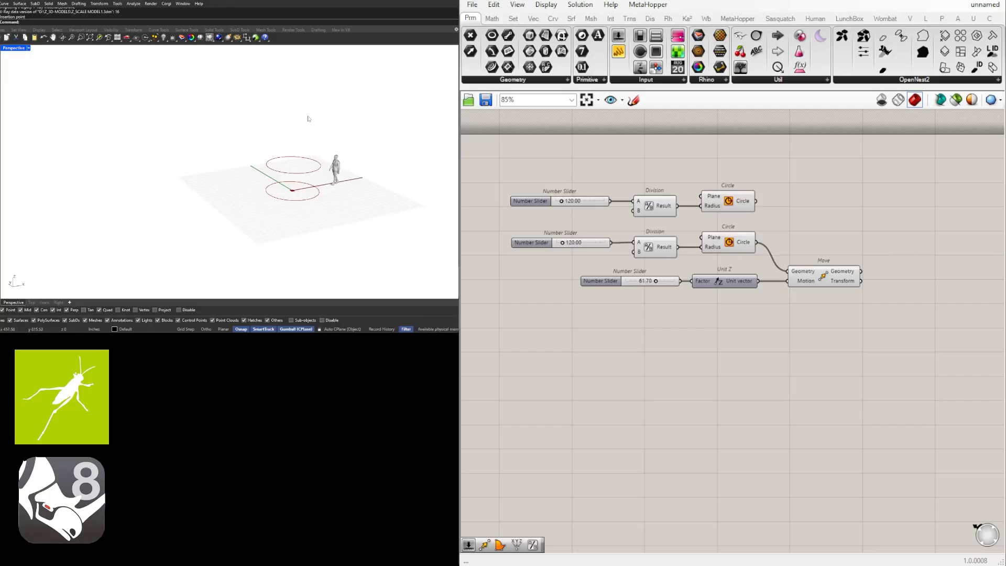
{"action": "left_click_drag", "start_coordinate": [770, 261], "coordinate": [546, 231]}
{"action": "scroll", "coordinate": [749, 239], "scroll_direction": "down", "scroll_amount": 1}
{"action": "left_click_drag", "start_coordinate": [736, 243], "coordinate": [739, 320], "text": "alt"}
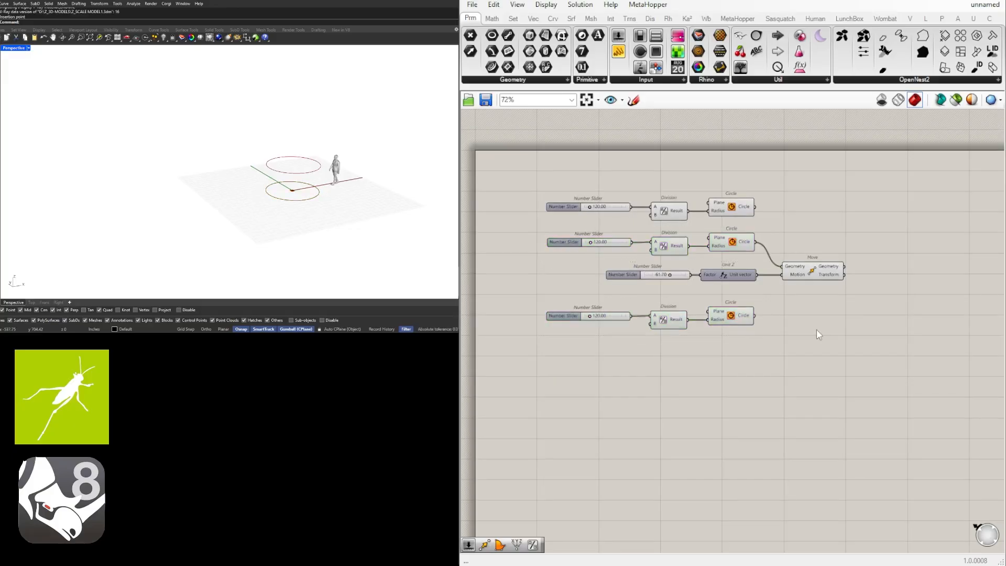
Duplicate the Move component for the third row, connect the third Circle to its Geometry input, and shift the original Move aside
{"action": "left_click", "coordinate": [795, 269]}
{"action": "left_click", "coordinate": [784, 294]}
{"action": "left_click_drag", "start_coordinate": [796, 279], "coordinate": [831, 328], "text": "alt"}
{"action": "left_click_drag", "start_coordinate": [754, 315], "coordinate": [884, 320]}
{"action": "left_click_drag", "start_coordinate": [807, 270], "coordinate": [843, 269]}
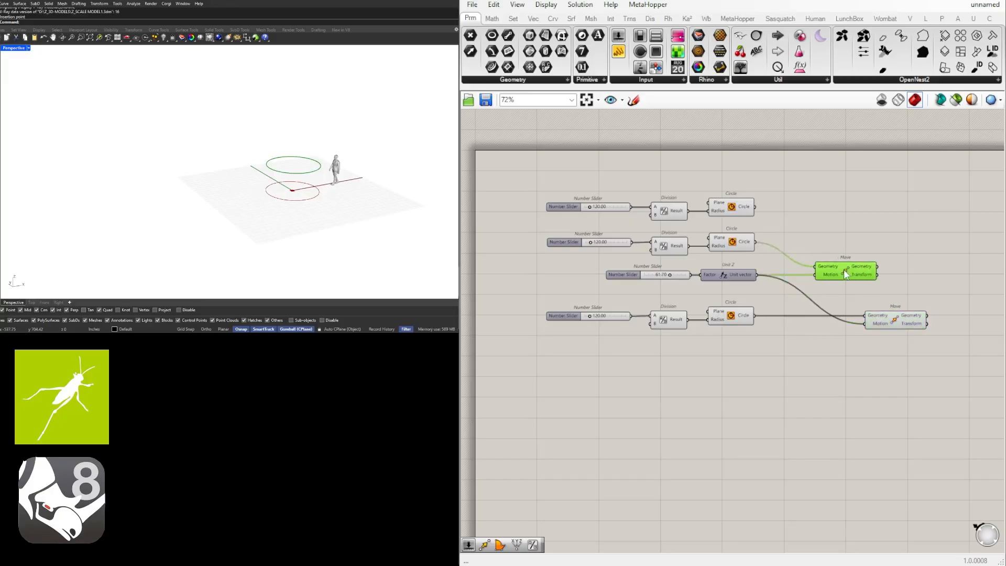
Duplicate the Unit Z component and its slider below the third Circle's row
{"action": "left_click", "coordinate": [790, 273]}
{"action": "left_click_drag", "start_coordinate": [733, 289], "coordinate": [727, 347]}
{"action": "left_click", "coordinate": [730, 276]}
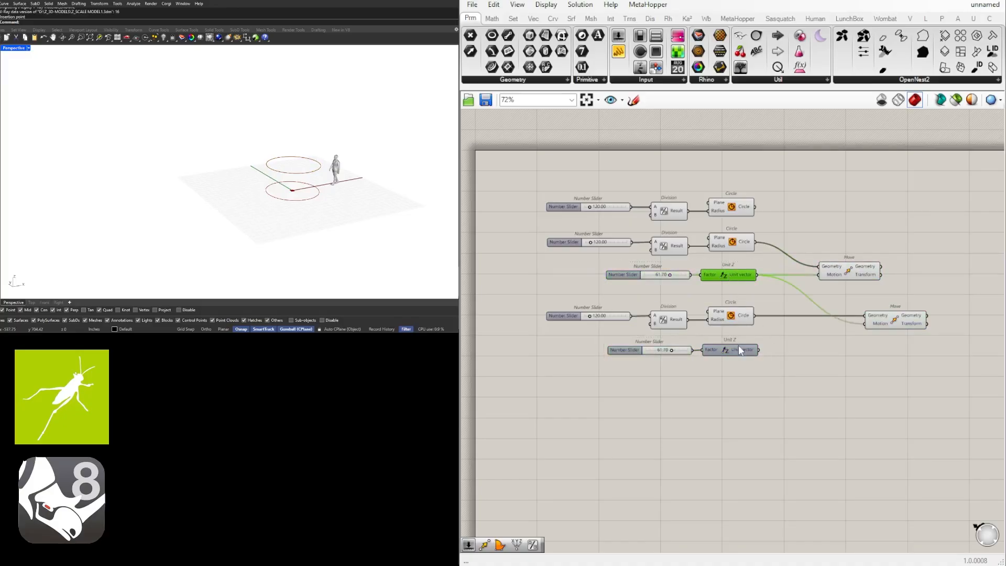
Add an Addition component that sums both Unit Z vectors and feed its result into the second Move's Motion input
{"action": "double_click", "coordinate": [809, 335]}
{"action": "type", "text": "addition"}
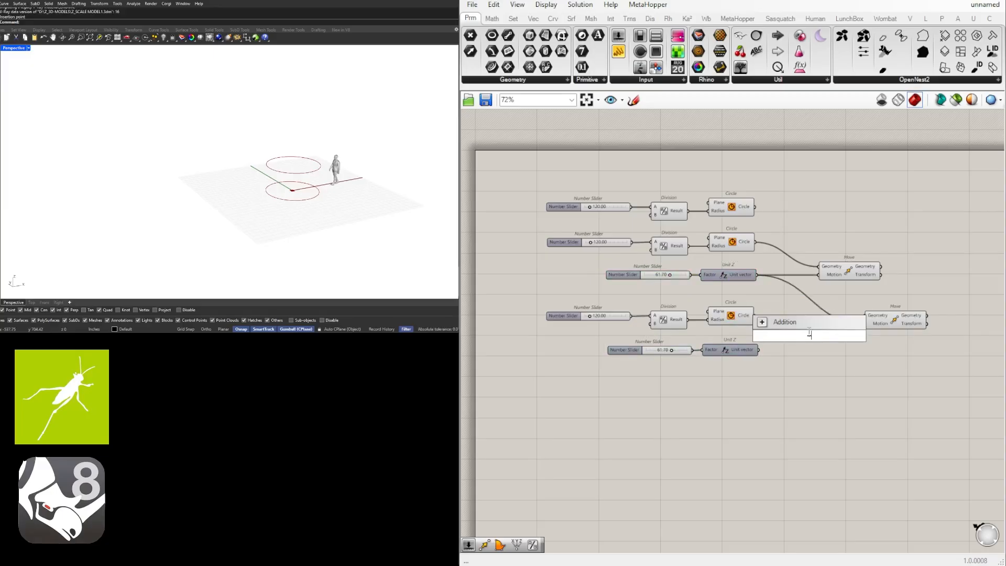
{"action": "key", "text": "Return"}
{"action": "left_click_drag", "start_coordinate": [757, 275], "coordinate": [871, 324]}
{"action": "left_click", "coordinate": [888, 322]}
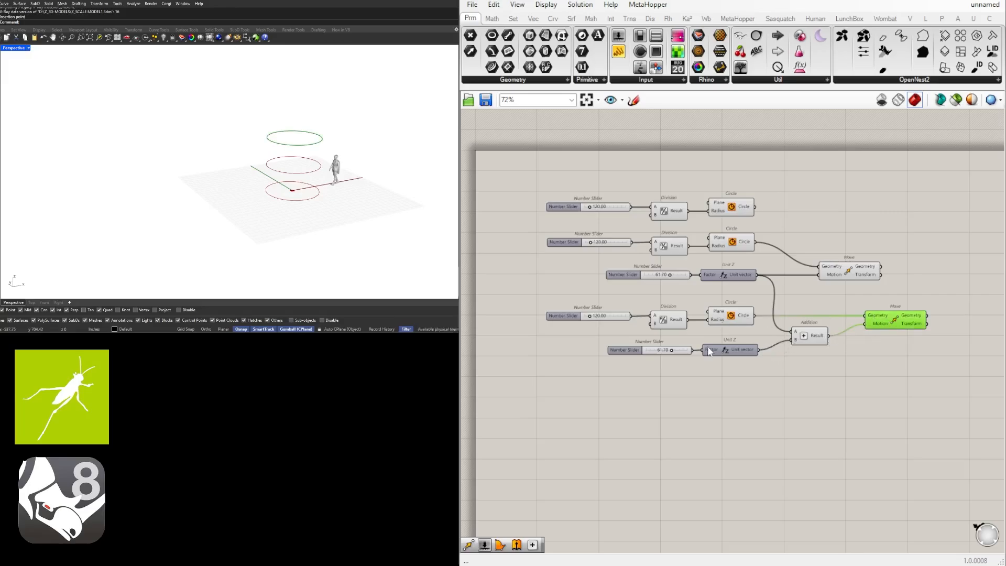
Set the number slider of the lower Unit Z vector to 100.00
{"action": "scroll", "coordinate": [677, 353], "scroll_direction": "up", "scroll_amount": 4}
{"action": "scroll", "coordinate": [664, 354], "scroll_direction": "down", "scroll_amount": 4}
{"action": "right_click_drag", "start_coordinate": [825, 336], "coordinate": [787, 335]}
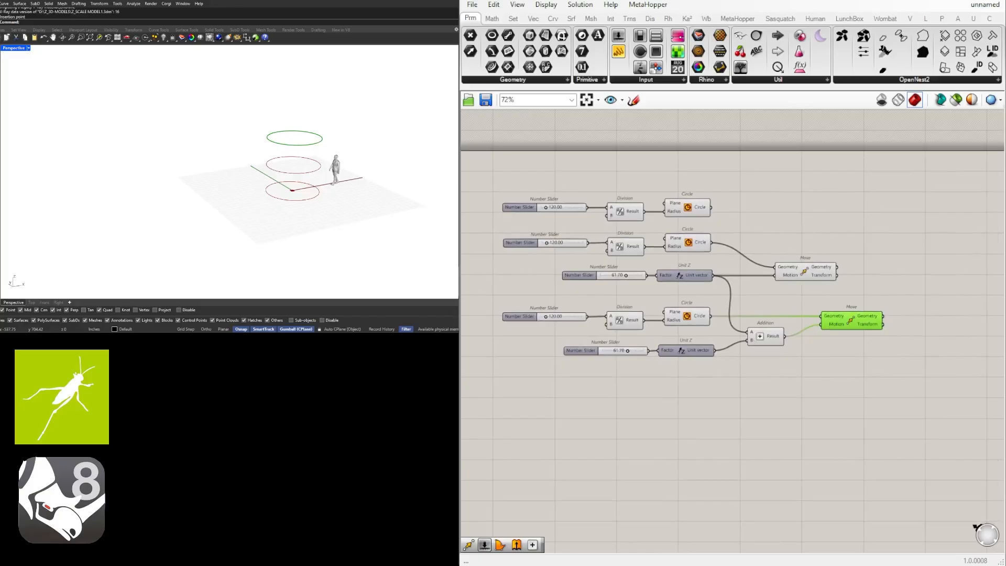
{"action": "scroll", "coordinate": [636, 350], "scroll_direction": "up", "scroll_amount": 3}
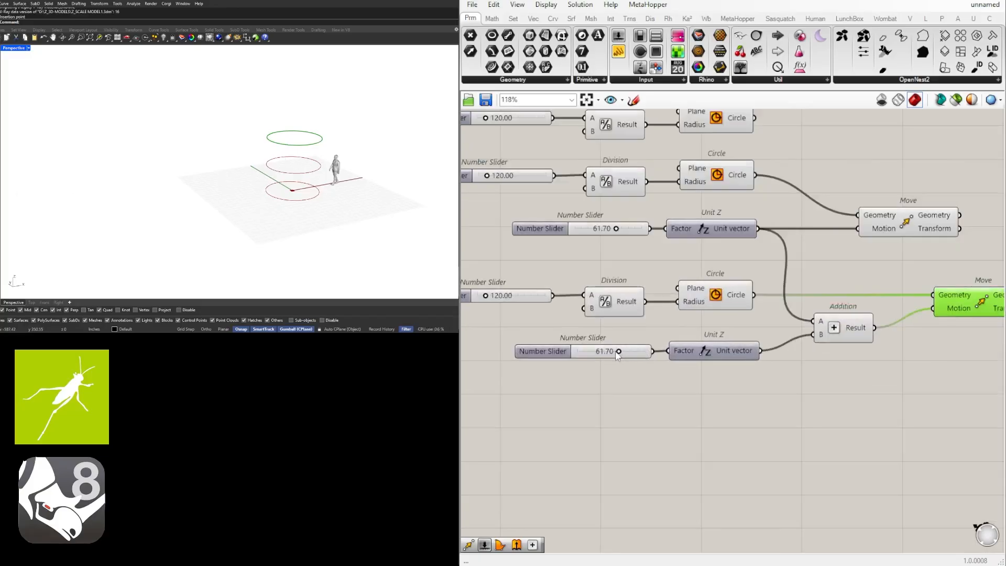
{"action": "left_click_drag", "start_coordinate": [619, 352], "coordinate": [647, 357]}
{"action": "scroll", "coordinate": [674, 367], "scroll_direction": "down", "scroll_amount": 3}
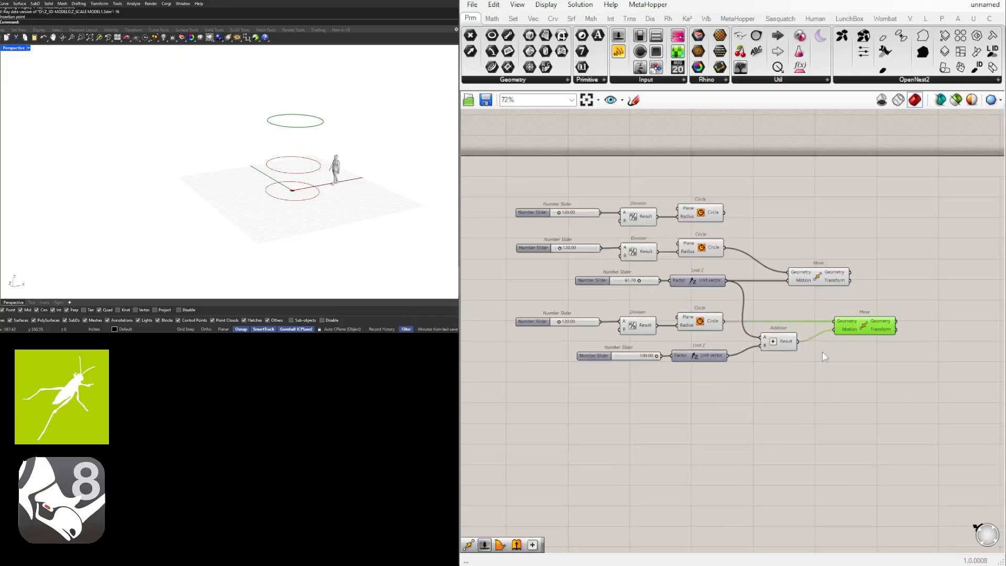
Set the number slider of the upper Unit Z vector to 100.00
{"action": "scroll", "coordinate": [597, 238], "scroll_direction": "up", "scroll_amount": 4}
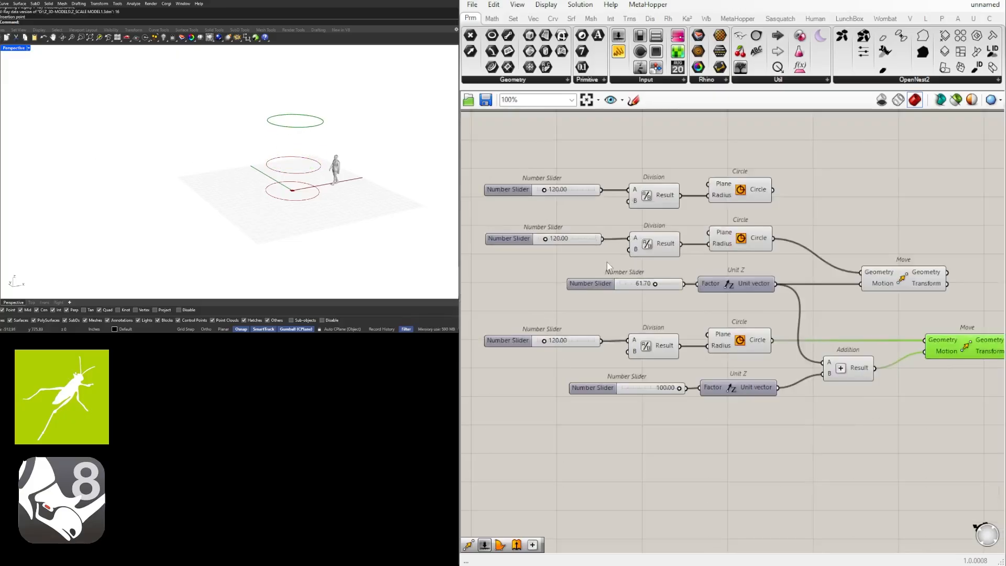
{"action": "left_click", "coordinate": [785, 190]}
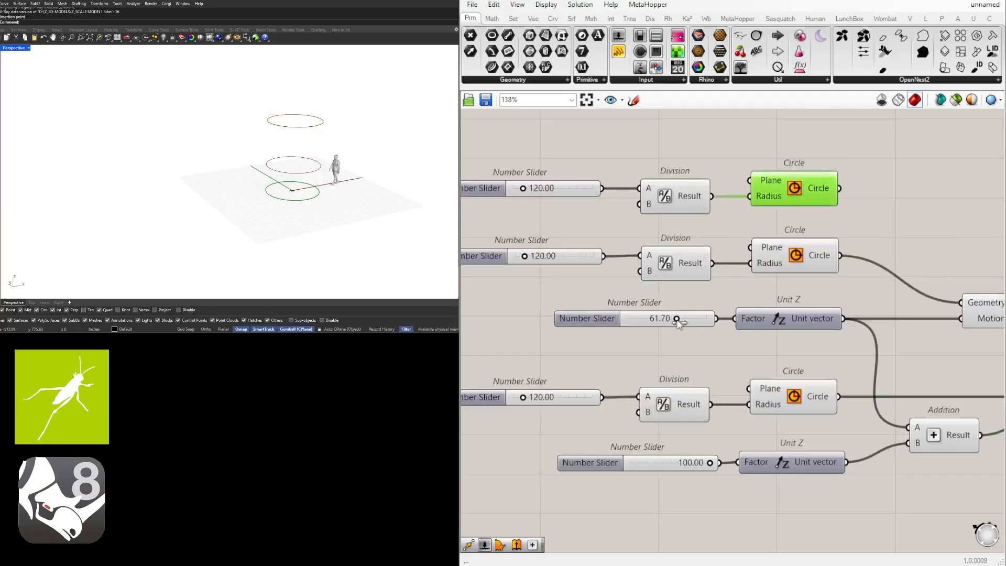
{"action": "left_click_drag", "start_coordinate": [676, 319], "coordinate": [710, 320]}
{"action": "scroll", "coordinate": [666, 336], "scroll_direction": "down", "scroll_amount": 3}
{"action": "scroll", "coordinate": [663, 420], "scroll_direction": "up", "scroll_amount": 4}
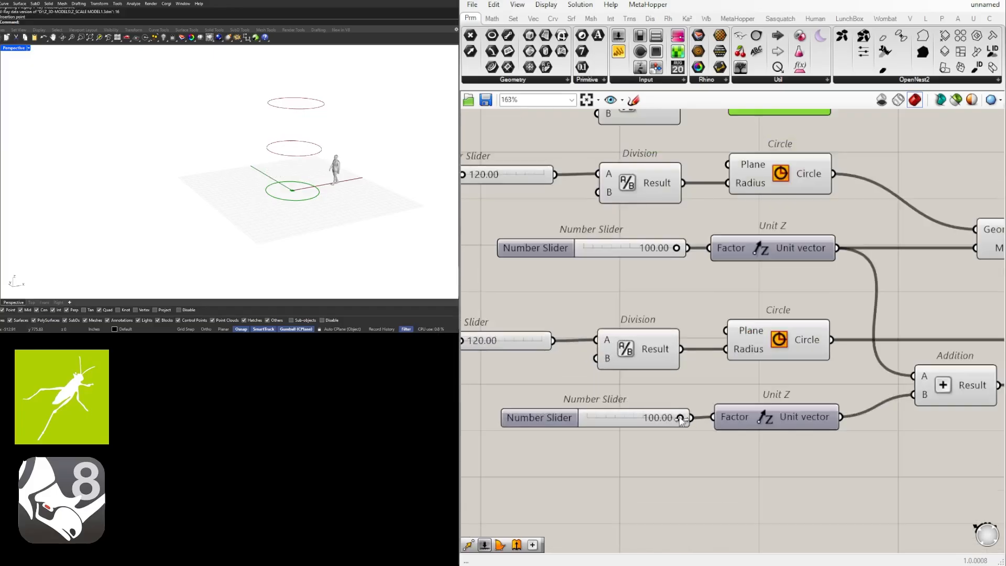
{"action": "mouse_move", "coordinate": [680, 419]}
{"action": "left_mouse_down"}
{"action": "mouse_move", "coordinate": [634, 419]}
{"action": "mouse_move", "coordinate": [681, 419]}
{"action": "left_mouse_up"}
{"action": "scroll", "coordinate": [723, 404], "scroll_direction": "down", "scroll_amount": 5}
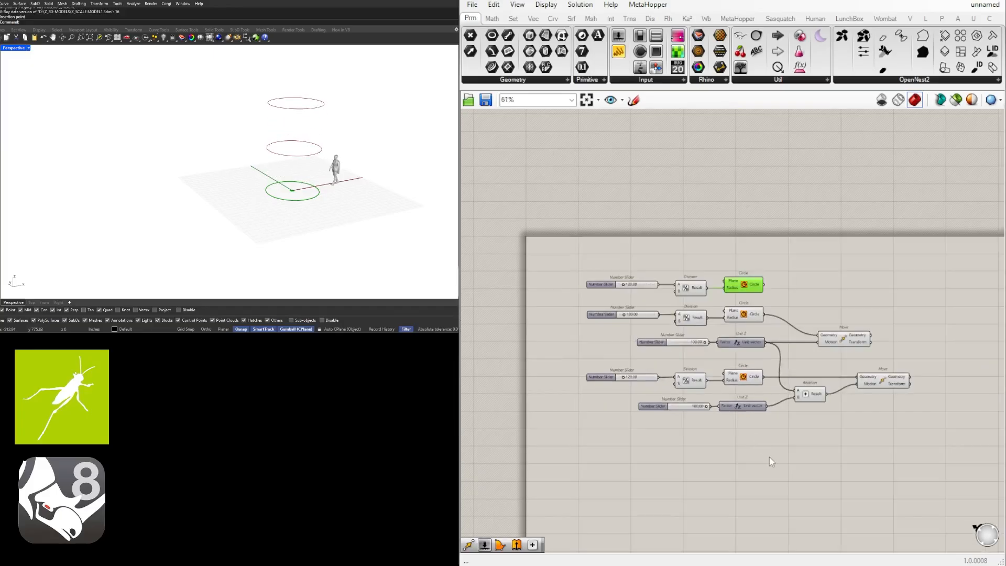
Set the number slider that controls the second circle's radius to 83.15
{"action": "left_click", "coordinate": [769, 461]}
{"action": "scroll", "coordinate": [705, 313], "scroll_direction": "up", "scroll_amount": 2}
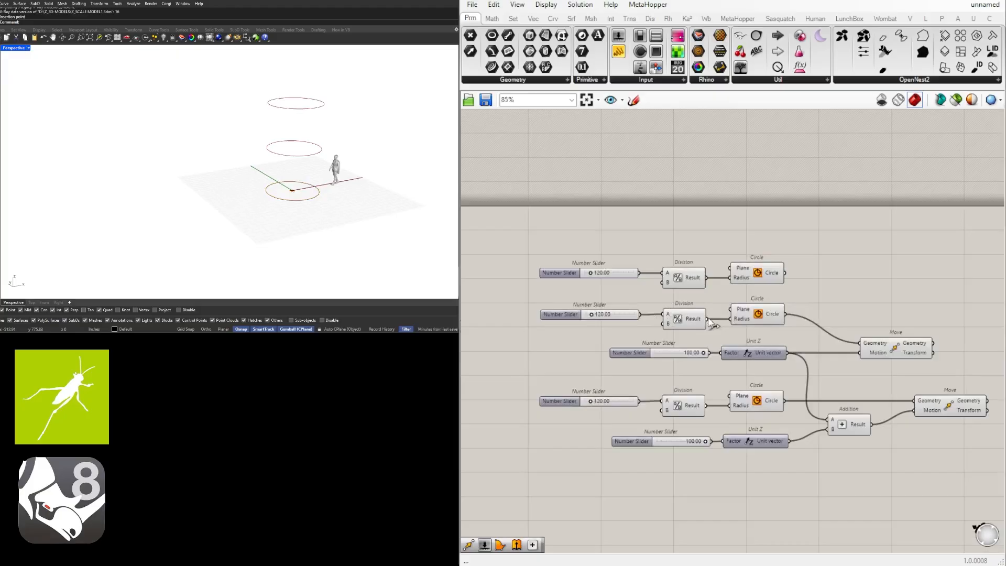
{"action": "scroll", "coordinate": [635, 326], "scroll_direction": "up", "scroll_amount": 3}
{"action": "left_click_drag", "start_coordinate": [594, 321], "coordinate": [593, 322]}
{"action": "scroll", "coordinate": [593, 322], "scroll_direction": "down", "scroll_amount": 2}
{"action": "scroll", "coordinate": [810, 329], "scroll_direction": "down", "scroll_amount": 1}
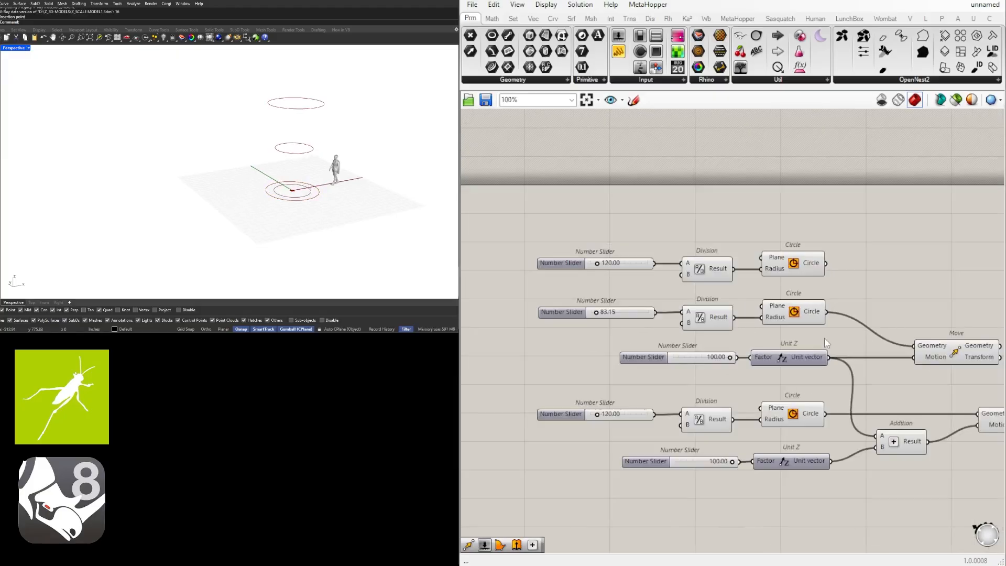
Turn off the preview of the second Circle component
{"action": "left_click", "coordinate": [791, 312]}
{"action": "middle_click", "coordinate": [793, 312]}
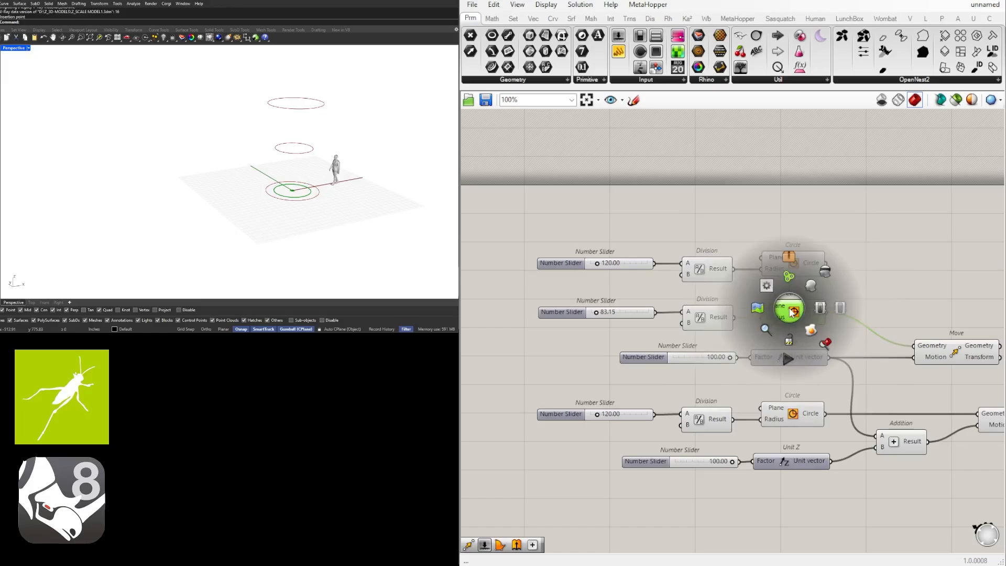
{"action": "left_click", "coordinate": [824, 273]}
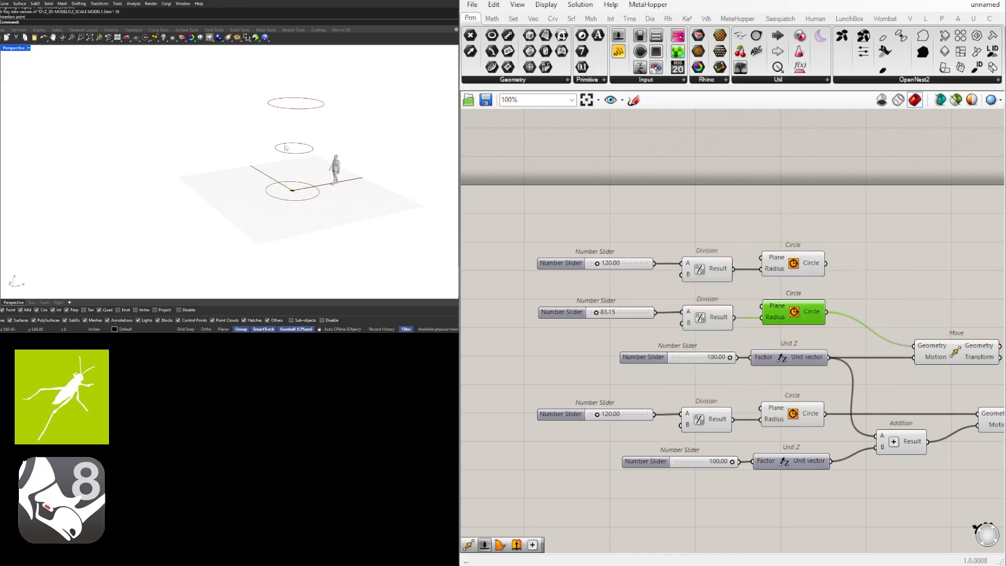
{"action": "scroll", "coordinate": [597, 311], "scroll_direction": "up", "scroll_amount": 5}
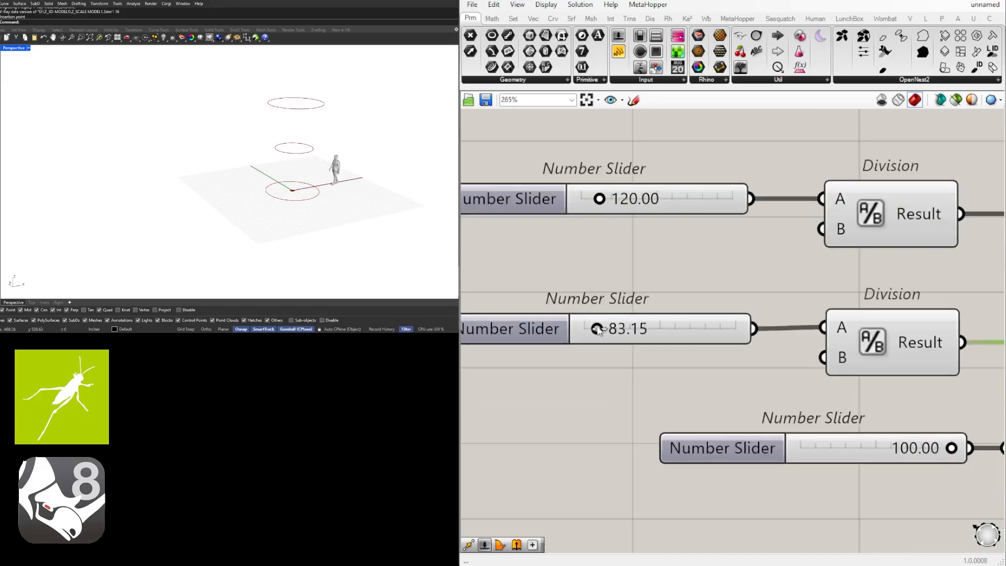
{"action": "left_click_drag", "start_coordinate": [596, 329], "coordinate": [600, 329]}
{"action": "scroll", "coordinate": [578, 281], "scroll_direction": "down", "scroll_amount": 6}
Turn off the preview of the third Circle component
{"action": "left_click", "coordinate": [755, 388]}
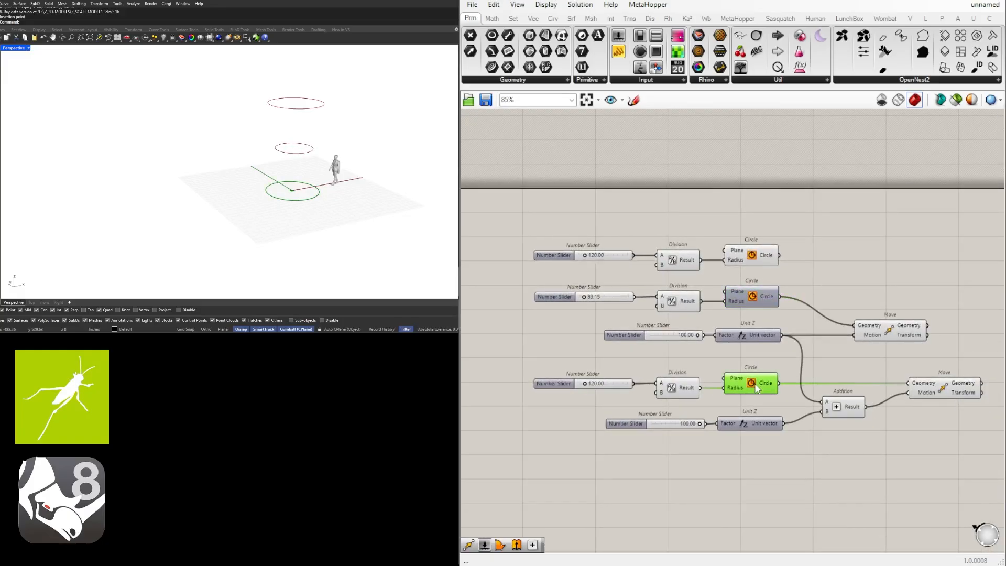
{"action": "scroll", "coordinate": [732, 388], "scroll_direction": "down", "scroll_amount": 1}
{"action": "middle_click", "coordinate": [732, 388]}
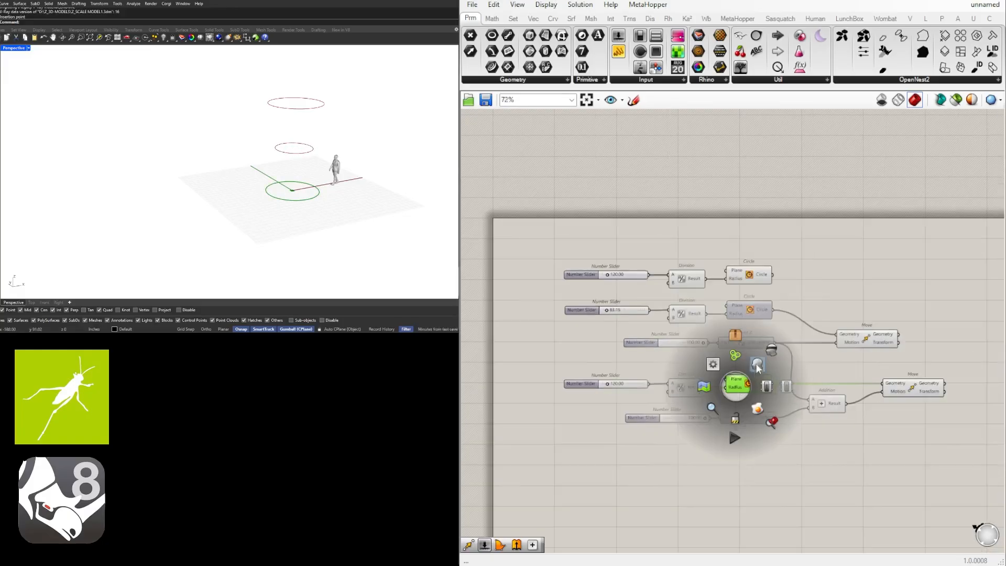
{"action": "left_click", "coordinate": [772, 350]}
{"action": "scroll", "coordinate": [687, 414], "scroll_direction": "up", "scroll_amount": 4}
{"action": "left_click", "coordinate": [720, 425]}
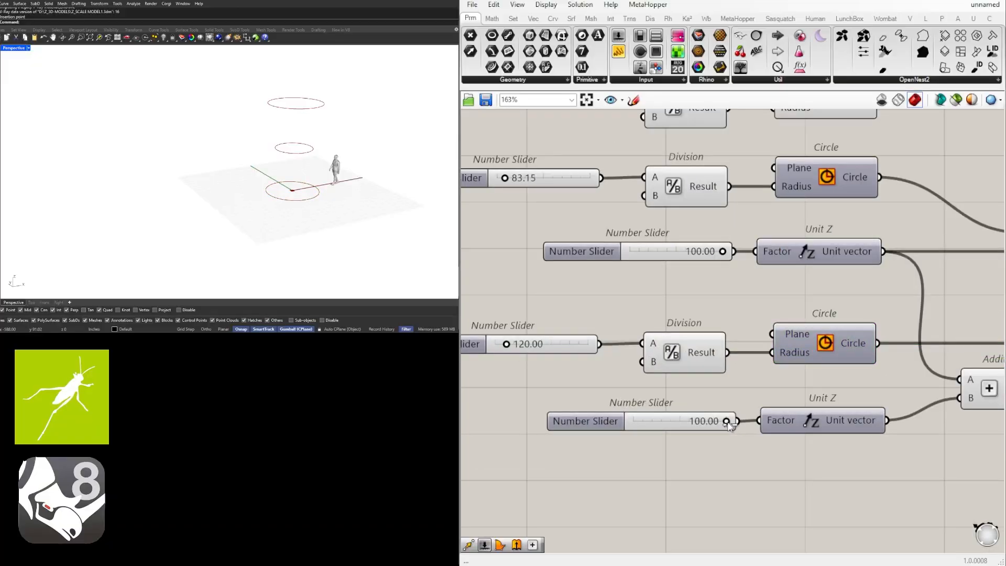
{"action": "mouse_move", "coordinate": [726, 421]}
{"action": "left_mouse_down"}
{"action": "mouse_move", "coordinate": [692, 422]}
{"action": "mouse_move", "coordinate": [745, 425]}
{"action": "left_mouse_up"}
{"action": "scroll", "coordinate": [812, 419], "scroll_direction": "down", "scroll_amount": 2}
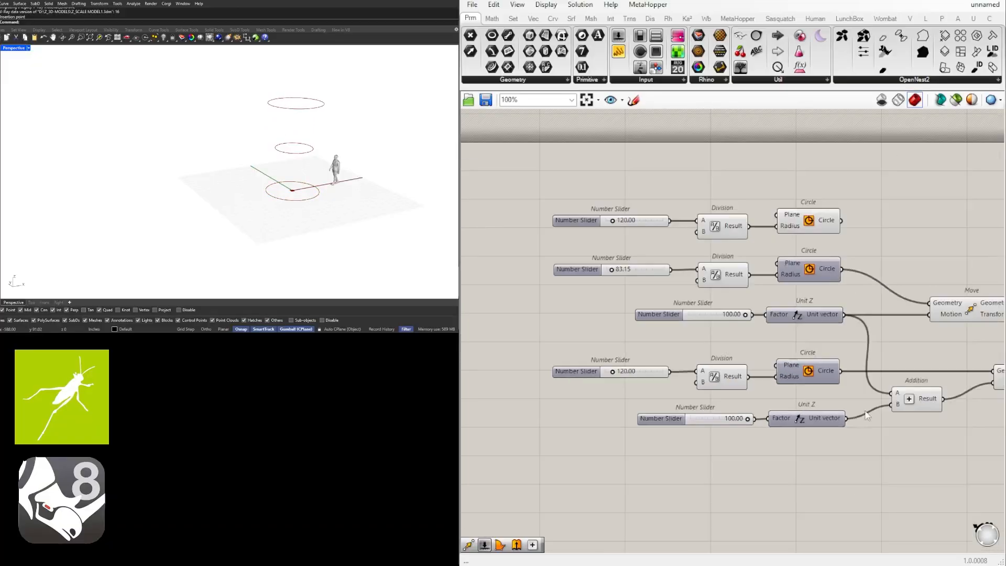
Set the number slider that controls the third circle's radius to 187.89
{"action": "right_click_drag", "start_coordinate": [917, 407], "coordinate": [738, 400]}
{"action": "right_click_drag", "start_coordinate": [570, 373], "coordinate": [712, 367]}
{"action": "scroll", "coordinate": [571, 365], "scroll_direction": "up", "scroll_amount": 4}
{"action": "scroll", "coordinate": [592, 366], "scroll_direction": "up", "scroll_amount": 1}
{"action": "left_click_drag", "start_coordinate": [592, 366], "coordinate": [605, 368]}
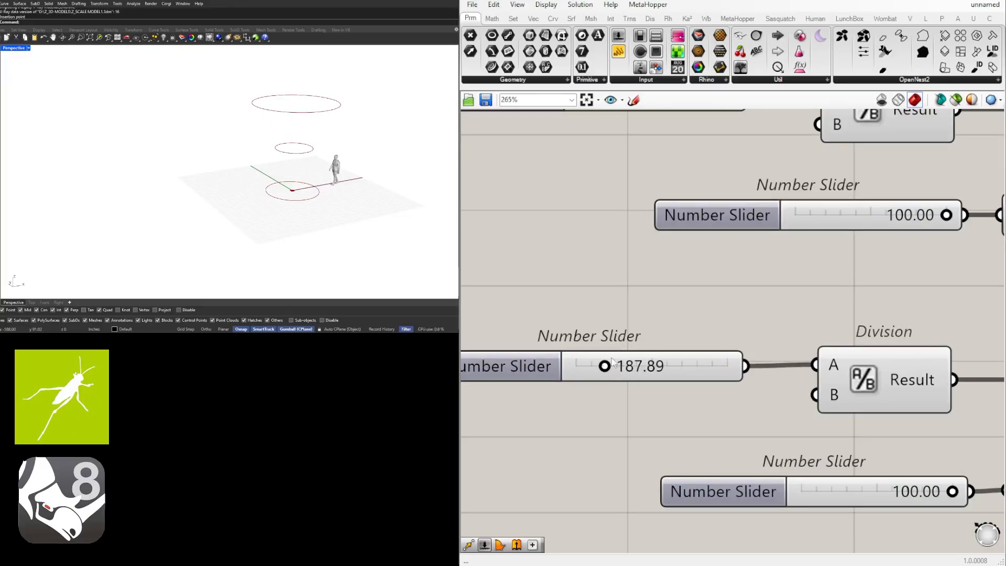
{"action": "scroll", "coordinate": [605, 373], "scroll_direction": "down", "scroll_amount": 5}
Set the first circle's radius slider to 71.19 and the second circle's radius slider to 47.65
{"action": "scroll", "coordinate": [614, 260], "scroll_direction": "up", "scroll_amount": 4}
{"action": "left_click_drag", "start_coordinate": [620, 255], "coordinate": [614, 255]}
{"action": "left_click_drag", "start_coordinate": [620, 367], "coordinate": [616, 368]}
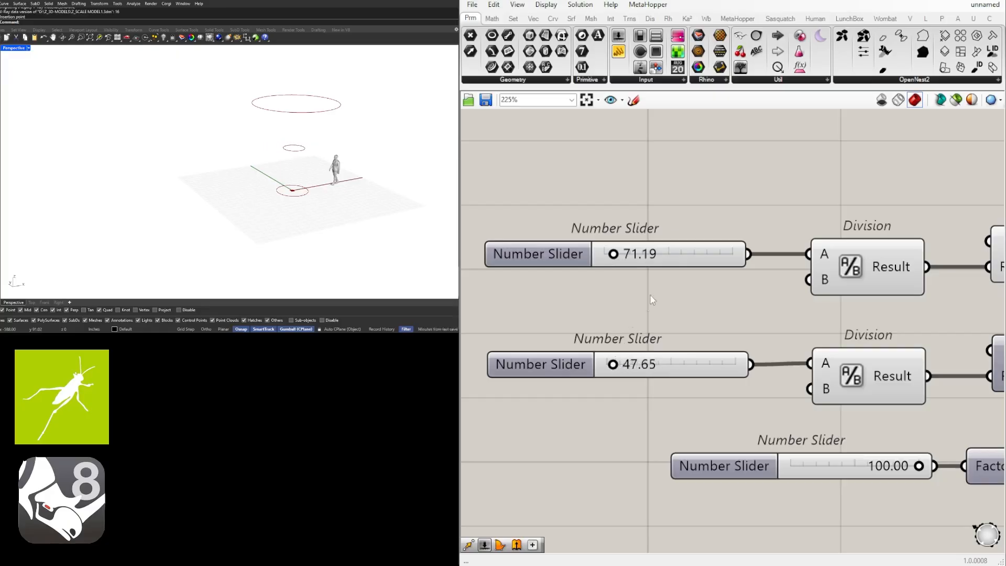
{"action": "scroll", "coordinate": [652, 300], "scroll_direction": "down", "scroll_amount": 5}
{"action": "left_click", "coordinate": [791, 345]}
{"action": "left_click", "coordinate": [822, 412]}
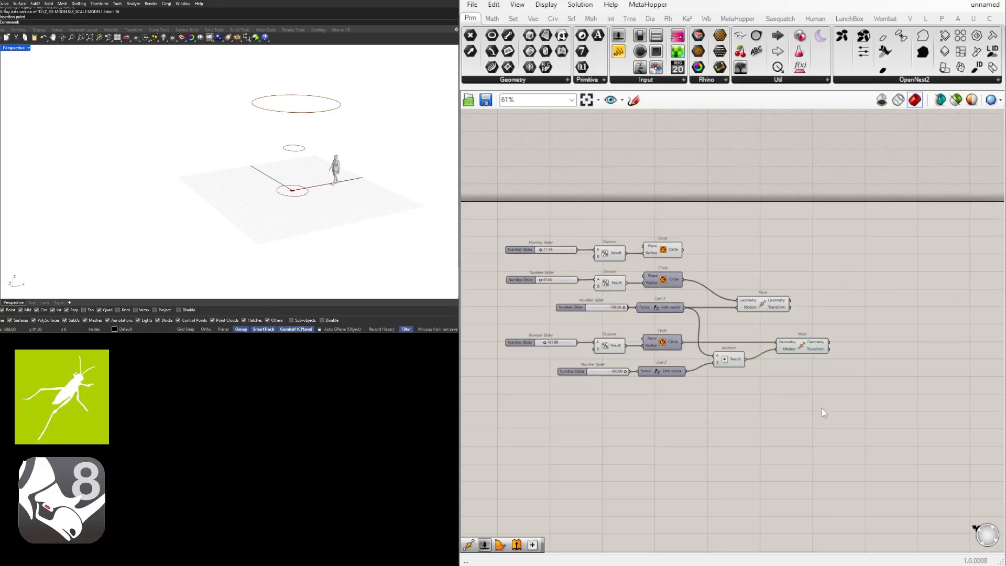
{"action": "scroll", "coordinate": [788, 350], "scroll_direction": "up", "scroll_amount": 2}
{"action": "left_click", "coordinate": [806, 347]}
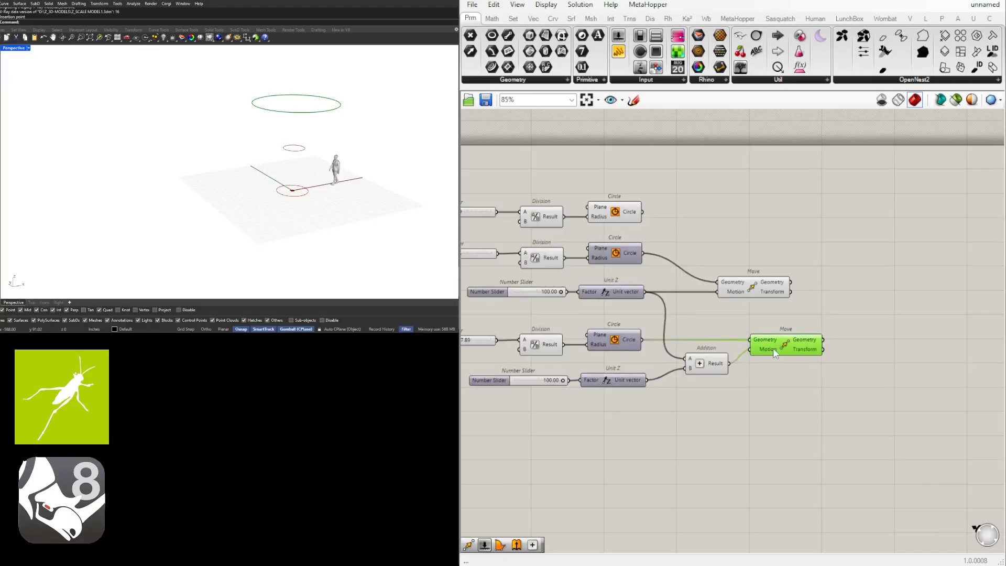
{"action": "left_click", "coordinate": [829, 375]}
{"action": "left_click", "coordinate": [792, 345]}
{"action": "left_click", "coordinate": [732, 386]}
Shift the Addition component and the second Move component together farther away from the Unit Z components
{"action": "left_click_drag", "start_coordinate": [716, 372], "coordinate": [726, 373]}
{"action": "left_click", "coordinate": [779, 383]}
{"action": "scroll", "coordinate": [781, 383], "scroll_direction": "down", "scroll_amount": 1}
{"action": "left_click_drag", "start_coordinate": [861, 399], "coordinate": [734, 336]}
{"action": "scroll", "coordinate": [814, 347], "scroll_direction": "up", "scroll_amount": 2}
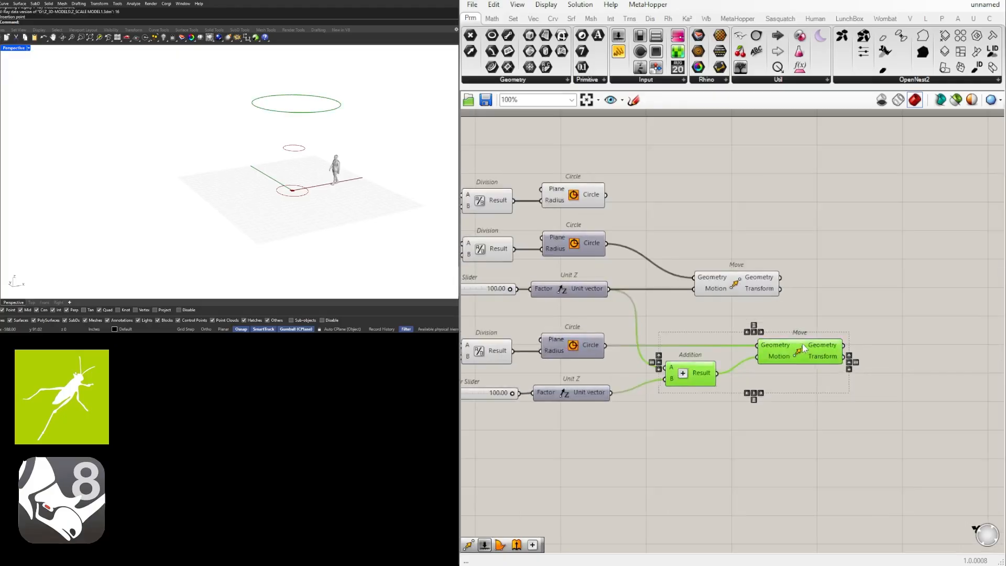
{"action": "left_click_drag", "start_coordinate": [814, 348], "coordinate": [839, 348]}
{"action": "left_click", "coordinate": [817, 421]}
{"action": "right_click_drag", "start_coordinate": [619, 321], "coordinate": [667, 266]}
{"action": "left_click", "coordinate": [634, 238]}
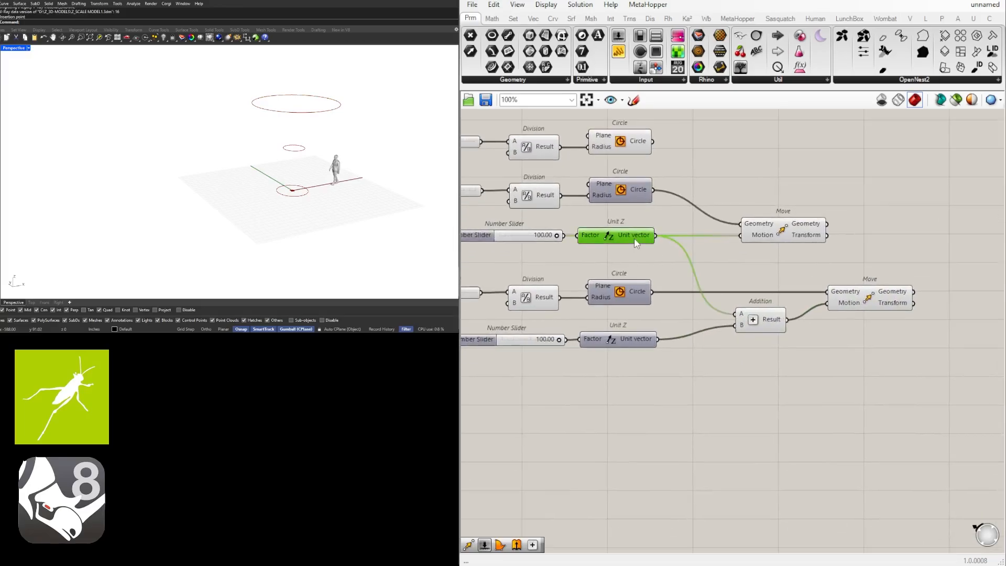
{"action": "left_click", "coordinate": [630, 339]}
{"action": "double_click", "coordinate": [677, 368]}
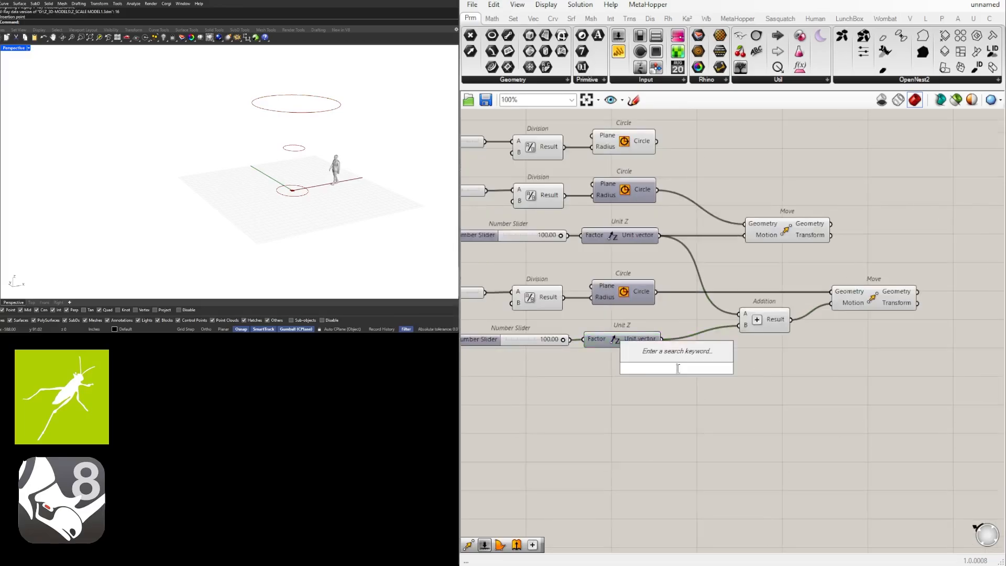
{"action": "left_click", "coordinate": [666, 412]}
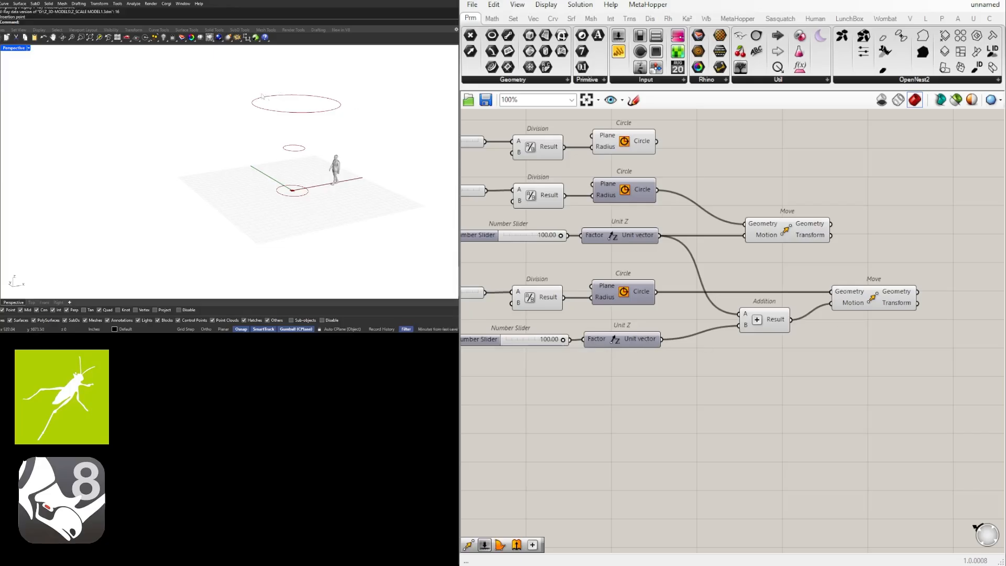
{"action": "double_click", "coordinate": [686, 369]}
{"action": "left_click", "coordinate": [667, 340]}
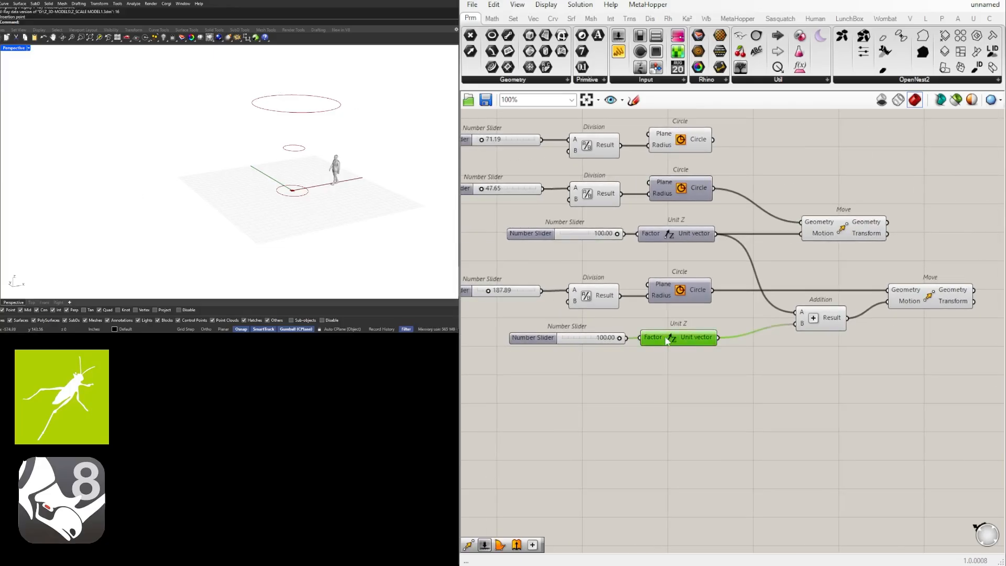
{"action": "double_click", "coordinate": [686, 388]}
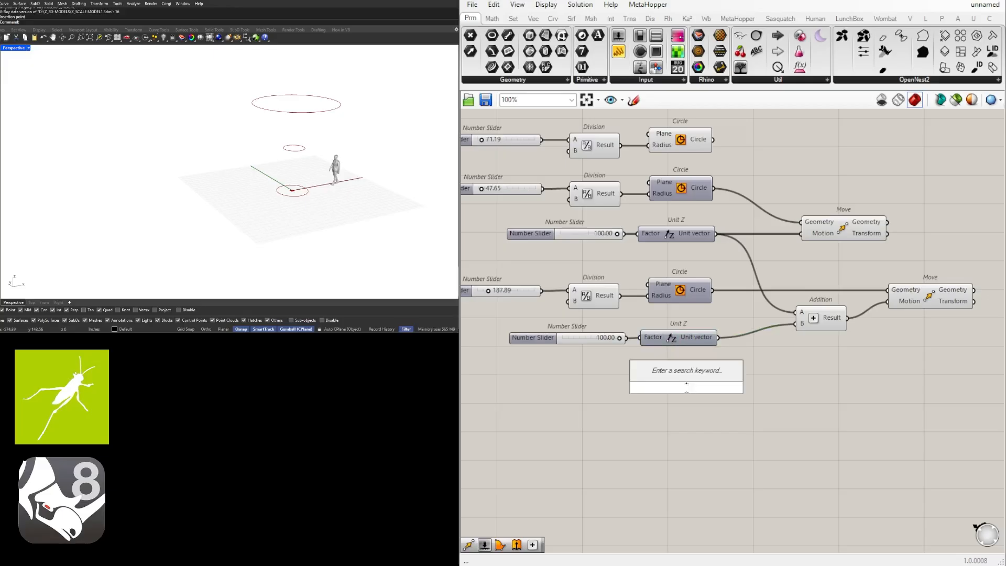
{"action": "type", "text": "VECTOR"}
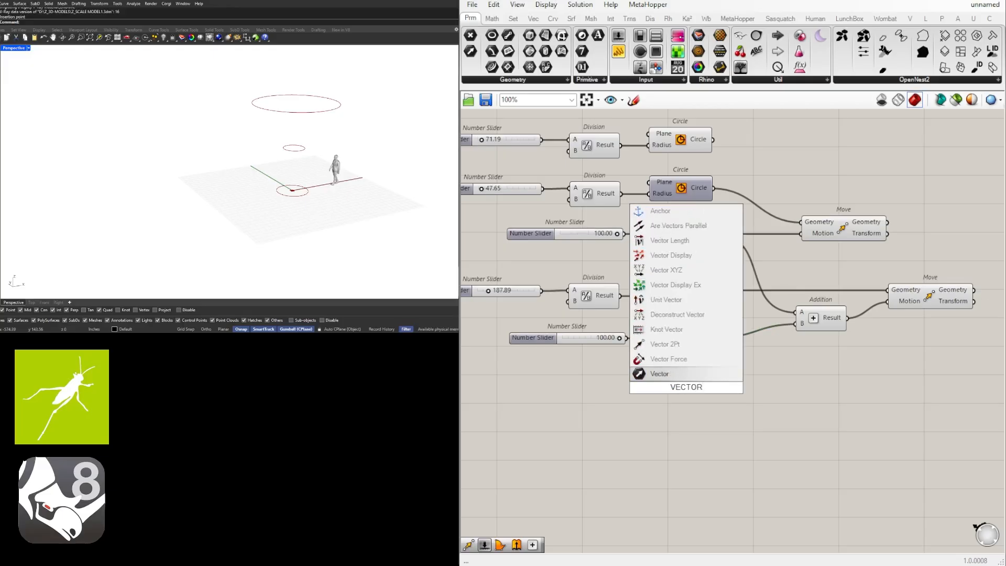
{"action": "left_click", "coordinate": [671, 418]}
Add a Vector XYZ component just below the second Unit Z component
{"action": "double_click", "coordinate": [671, 419]}
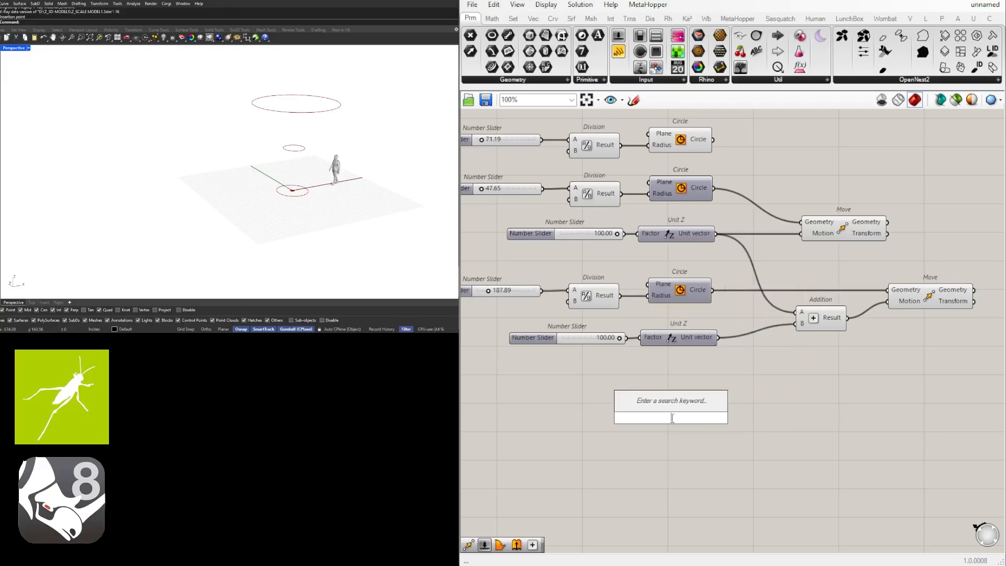
{"action": "type", "text": "XY"}
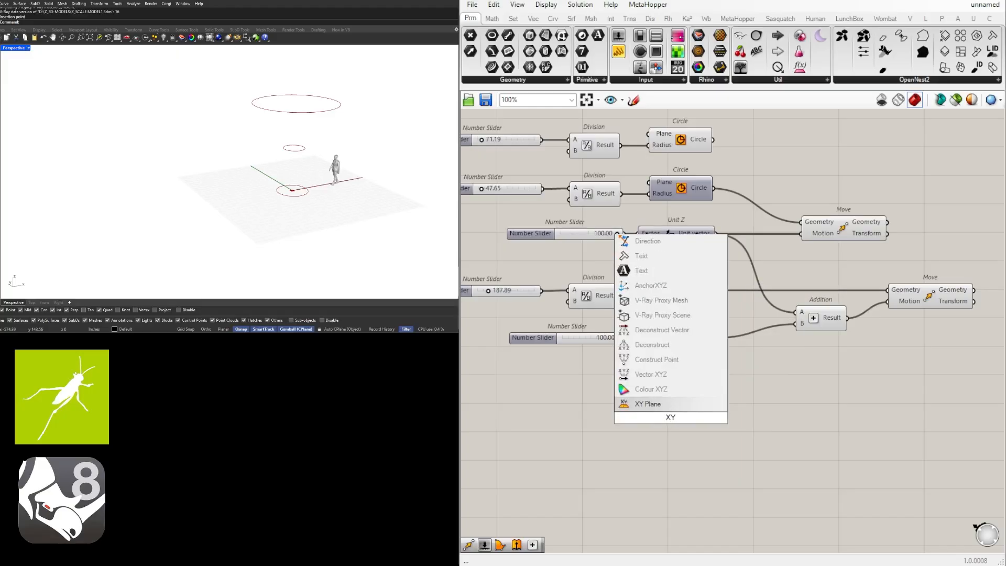
{"action": "type", "text": "Z"}
{"action": "key", "text": "Return"}
{"action": "left_click_drag", "start_coordinate": [676, 421], "coordinate": [705, 390]}
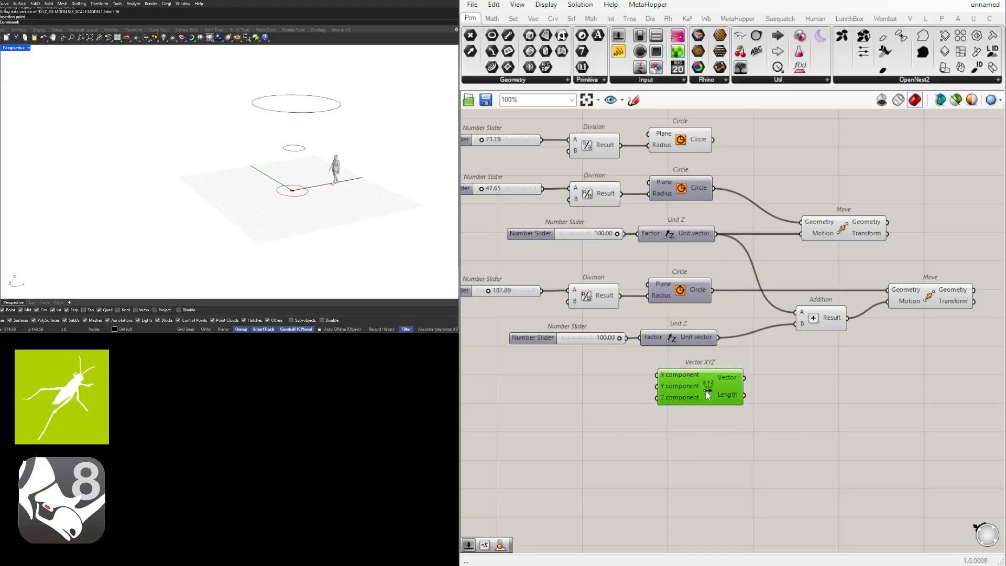
Replace the second Unit Z with the Vector XYZ component, feeding its slider into Z component and wiring Vector into the Addition's B input
{"action": "left_click_drag", "start_coordinate": [596, 341], "coordinate": [655, 397]}
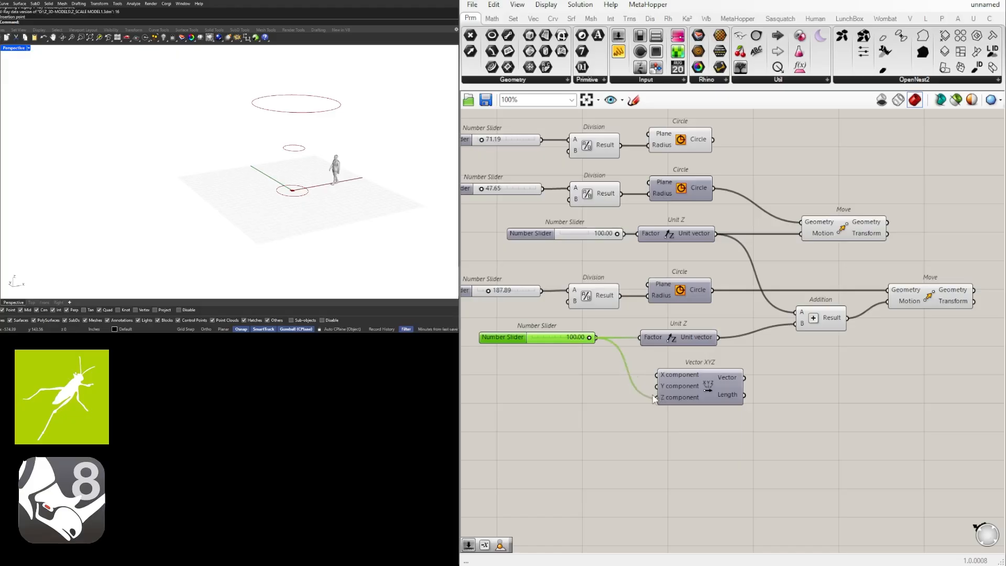
{"action": "left_click_drag", "start_coordinate": [719, 396], "coordinate": [795, 328]}
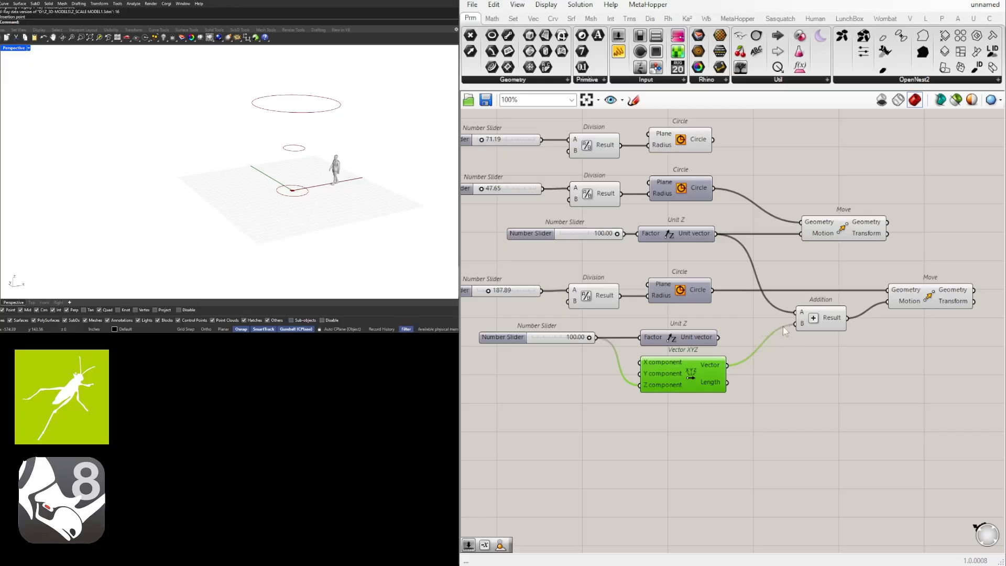
{"action": "left_click", "coordinate": [681, 334]}
{"action": "key", "text": "Delete"}
{"action": "left_click_drag", "start_coordinate": [676, 375], "coordinate": [677, 340]}
{"action": "left_click_drag", "start_coordinate": [539, 337], "coordinate": [544, 349]}
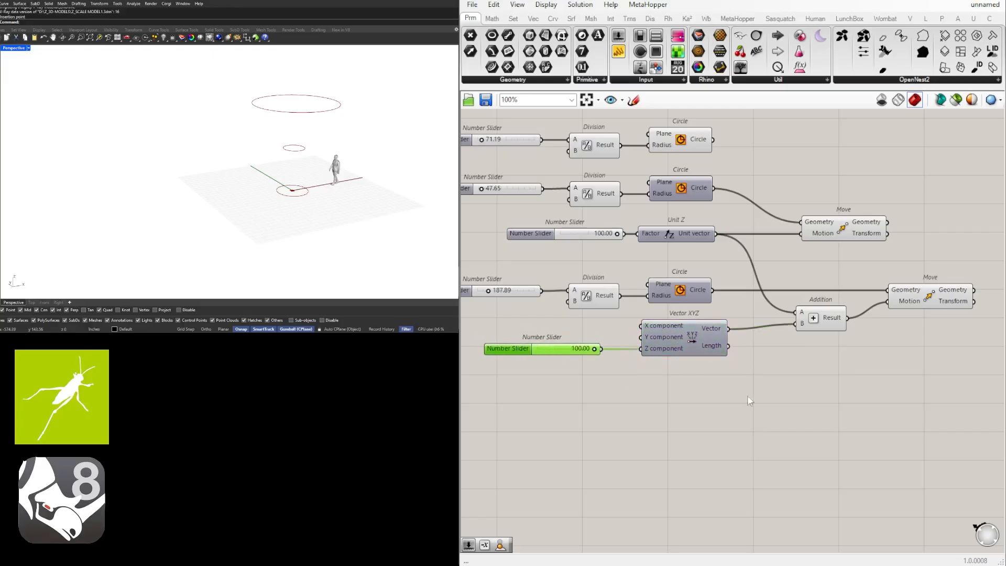
Move the Vector XYZ component and its Z slider farther below the third circle's components, leaving space above the slider
{"action": "left_click_drag", "start_coordinate": [746, 395], "coordinate": [529, 325]}
{"action": "left_click", "coordinate": [627, 418]}
{"action": "scroll", "coordinate": [574, 322], "scroll_direction": "up", "scroll_amount": 3}
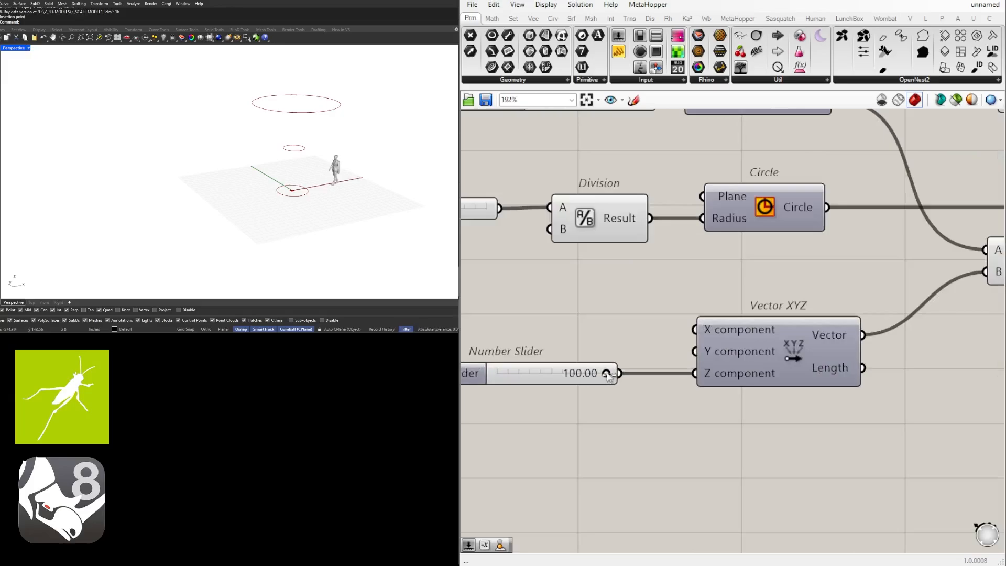
{"action": "left_click_drag", "start_coordinate": [612, 373], "coordinate": [649, 375]}
{"action": "scroll", "coordinate": [660, 426], "scroll_direction": "down", "scroll_amount": 4}
{"action": "scroll", "coordinate": [644, 413], "scroll_direction": "up", "scroll_amount": 2}
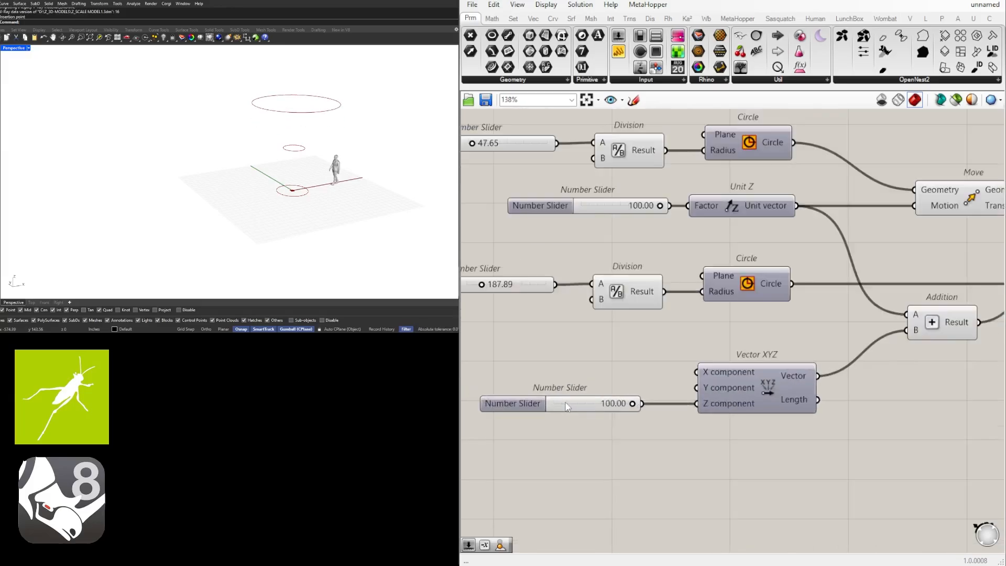
{"action": "left_click", "coordinate": [557, 420]}
{"action": "left_click_drag", "start_coordinate": [557, 420], "coordinate": [546, 425]}
{"action": "scroll", "coordinate": [676, 393], "scroll_direction": "down", "scroll_amount": 1}
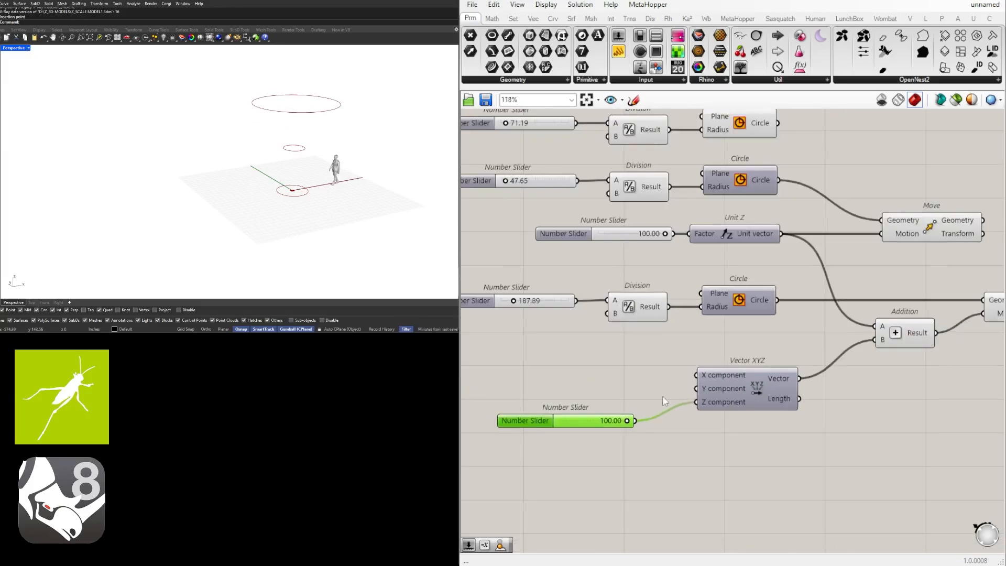
Create a number slider ranging from -100 to 100 with value 0 above the Z component's slider
{"action": "right_click_drag", "start_coordinate": [587, 395], "coordinate": [623, 401]}
{"action": "scroll", "coordinate": [623, 401], "scroll_direction": "up", "scroll_amount": 1}
{"action": "double_click", "coordinate": [580, 388]}
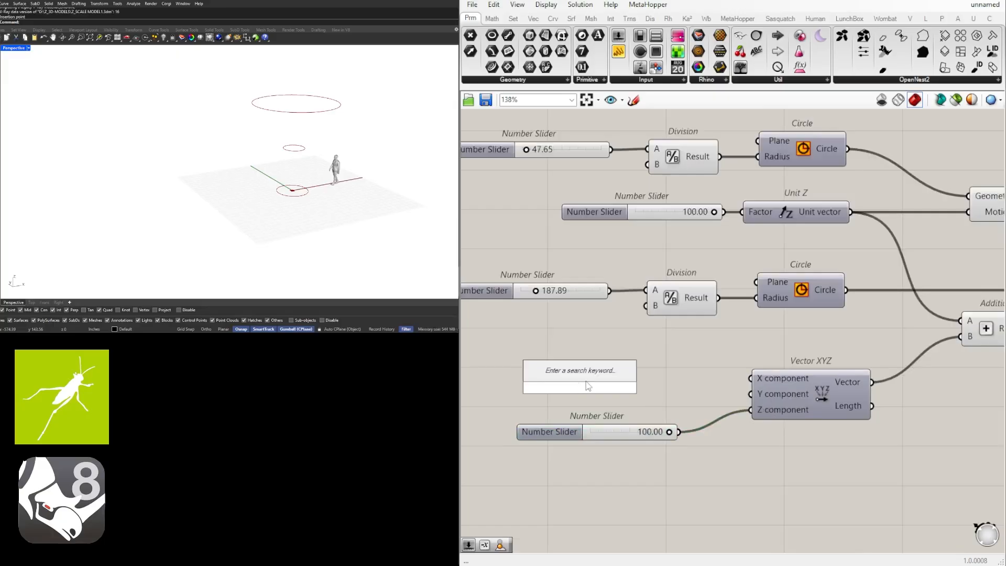
{"action": "type", "text": "1"}
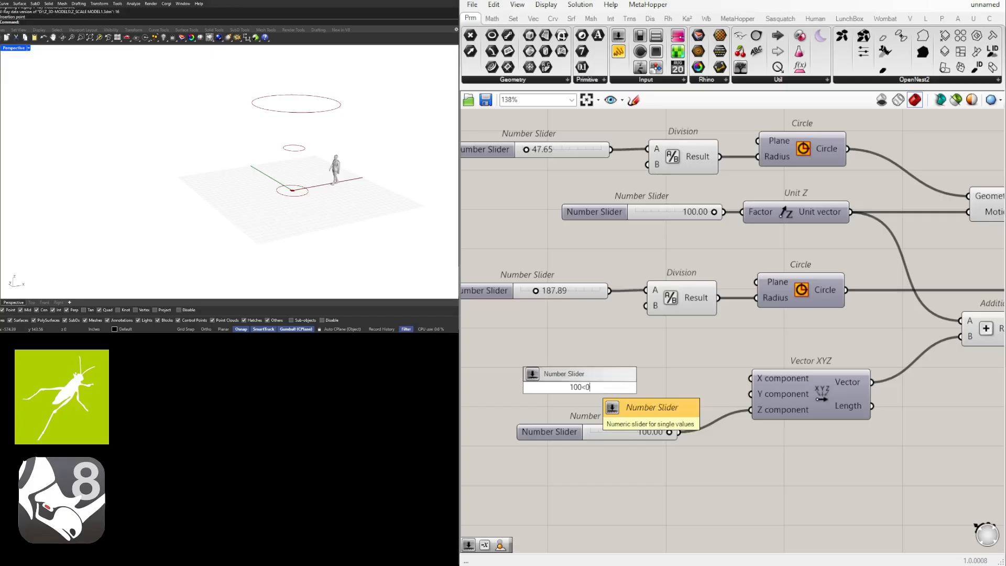
{"action": "key", "text": "BackSpace"}
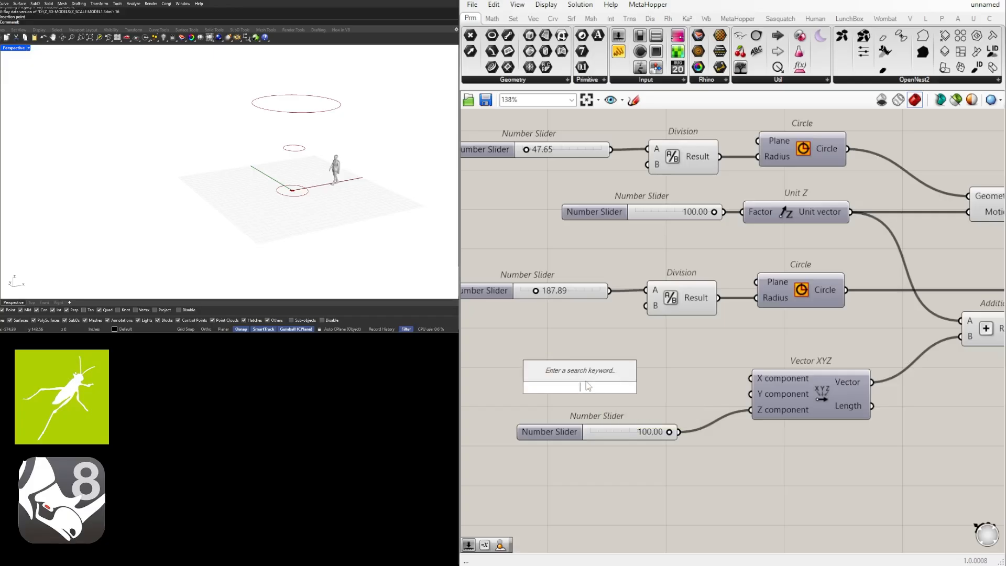
{"action": "type", "text": "-100<"}
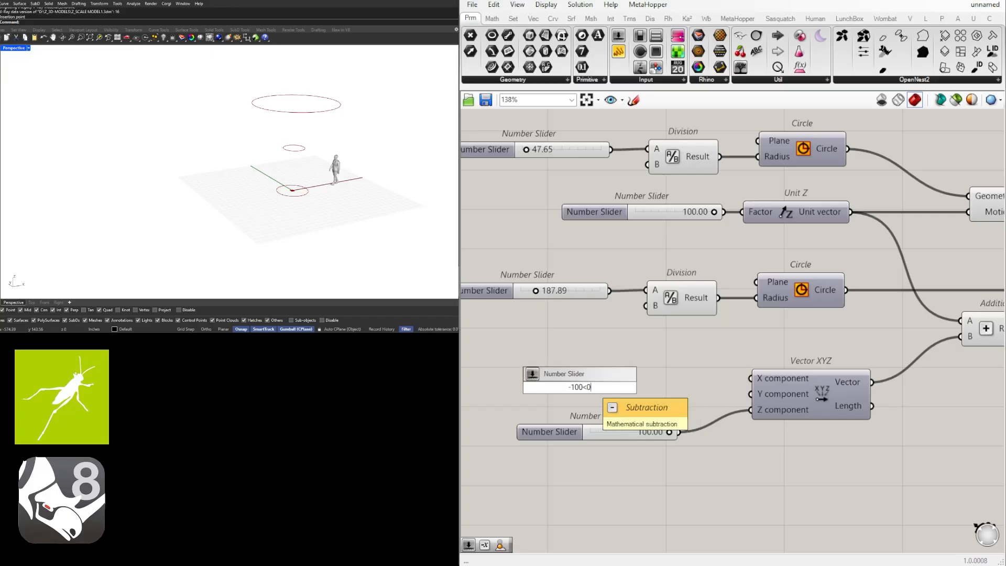
{"action": "type", "text": "0<100"}
{"action": "key", "text": "Return"}
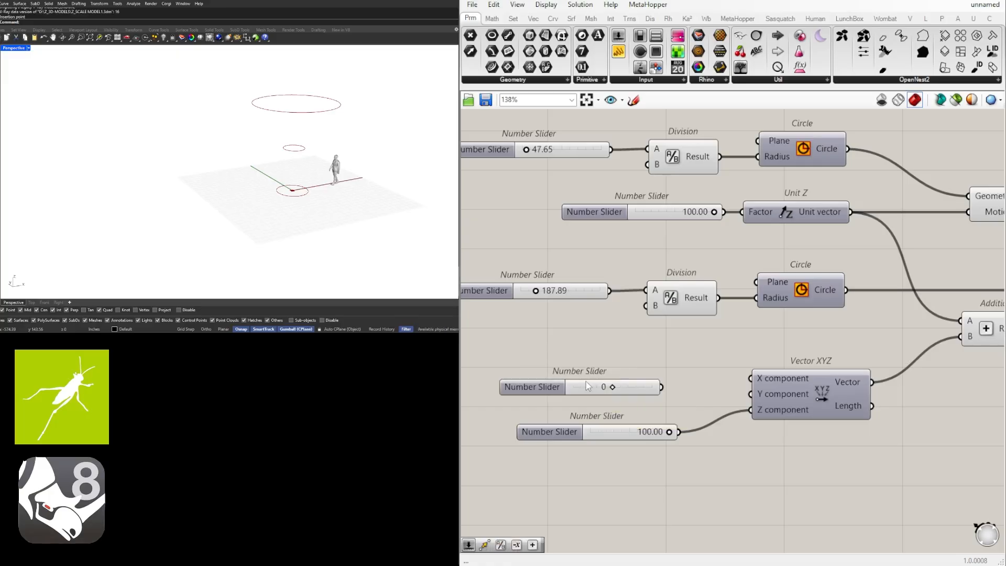
Duplicate the new -100 to 100 slider and connect the pair to the X and Y components of Vector XYZ
{"action": "mouse_move", "coordinate": [565, 384]}
{"action": "left_mouse_down"}
{"action": "mouse_move", "coordinate": [577, 364]}
{"action": "mouse_move", "coordinate": [582, 388]}
{"action": "left_mouse_up"}
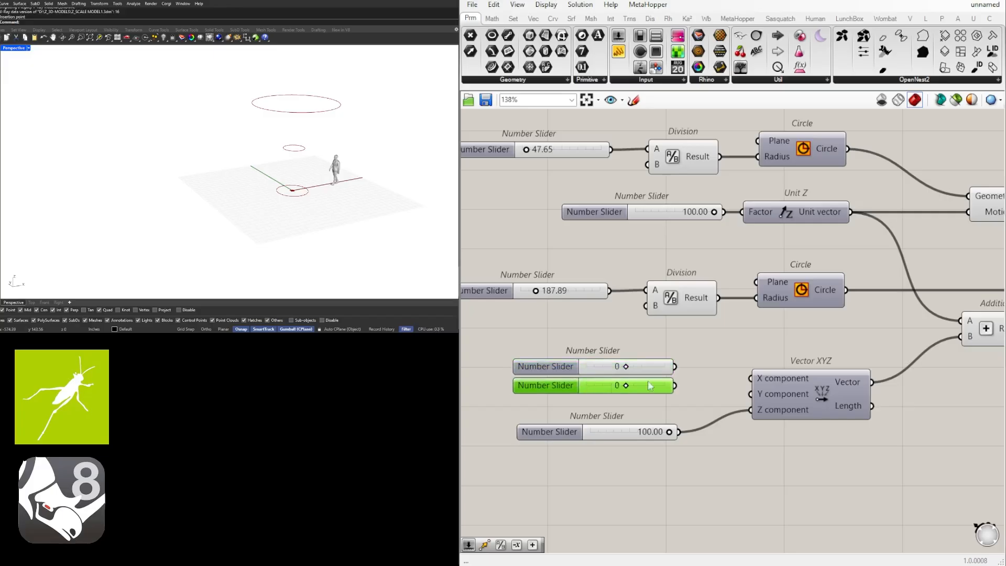
{"action": "left_click_drag", "start_coordinate": [676, 367], "coordinate": [752, 378]}
{"action": "left_click_drag", "start_coordinate": [676, 386], "coordinate": [751, 393]}
Set the X component slider to -70 and check the third circle's sideways shift from above in the Perspective viewport
{"action": "scroll", "coordinate": [874, 315], "scroll_direction": "down", "scroll_amount": 3}
{"action": "right_click_drag", "start_coordinate": [875, 316], "coordinate": [846, 334]}
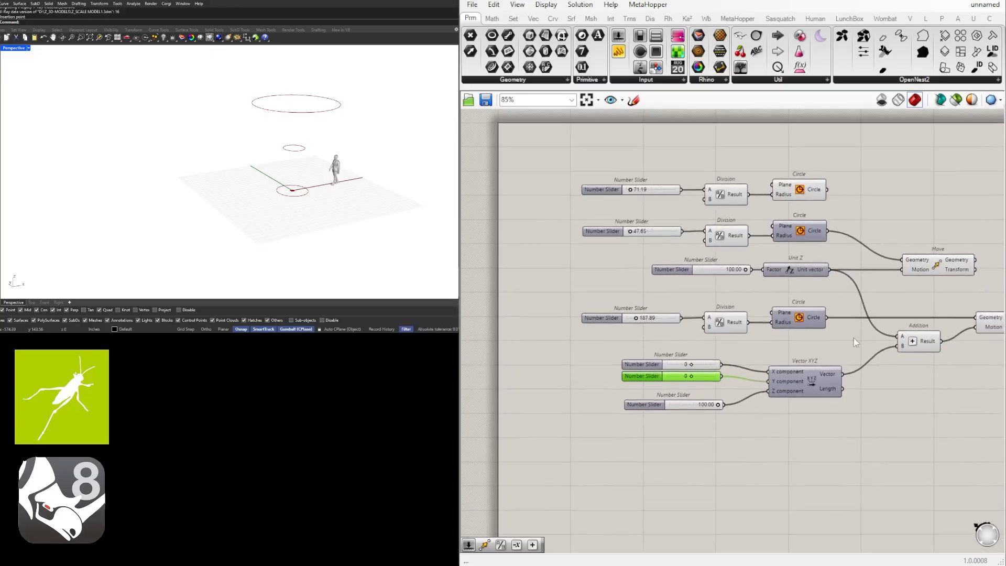
{"action": "mouse_move", "coordinate": [342, 130]}
{"action": "right_mouse_down"}
{"action": "mouse_move", "coordinate": [313, 145]}
{"action": "mouse_move", "coordinate": [327, 142]}
{"action": "right_mouse_up"}
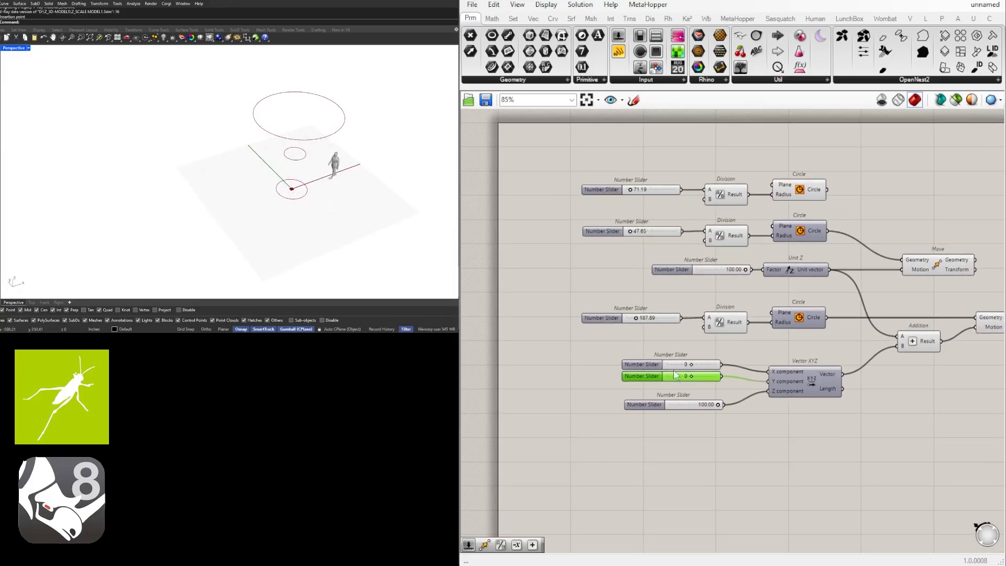
{"action": "scroll", "coordinate": [679, 372], "scroll_direction": "up", "scroll_amount": 5}
{"action": "left_click_drag", "start_coordinate": [709, 360], "coordinate": [661, 375]}
{"action": "right_click_drag", "start_coordinate": [58, 59], "coordinate": [30, 88]}
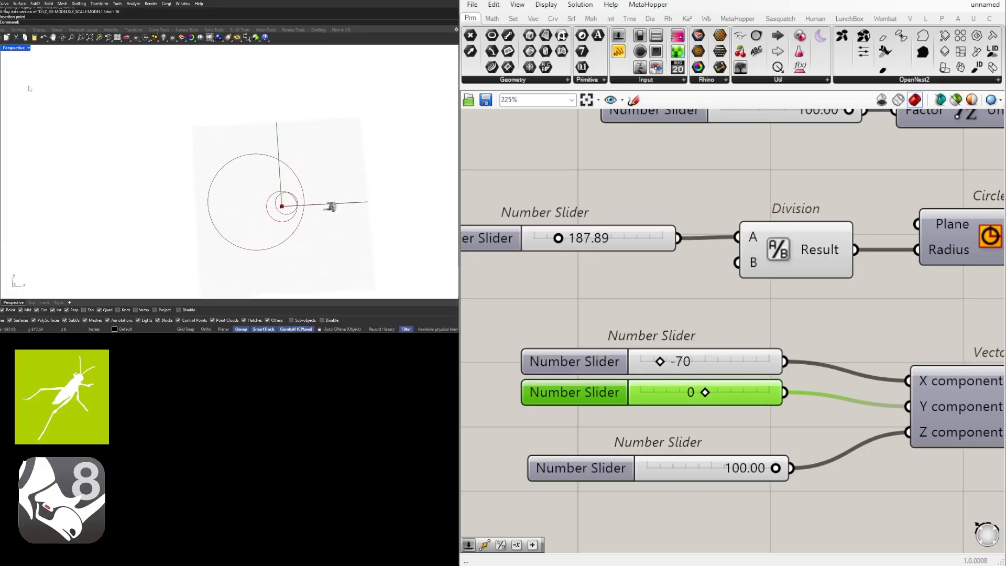
Show the four-viewport layout and try an X component of -28 and a Y component of -29 for the third circle
{"action": "double_click", "coordinate": [13, 48]}
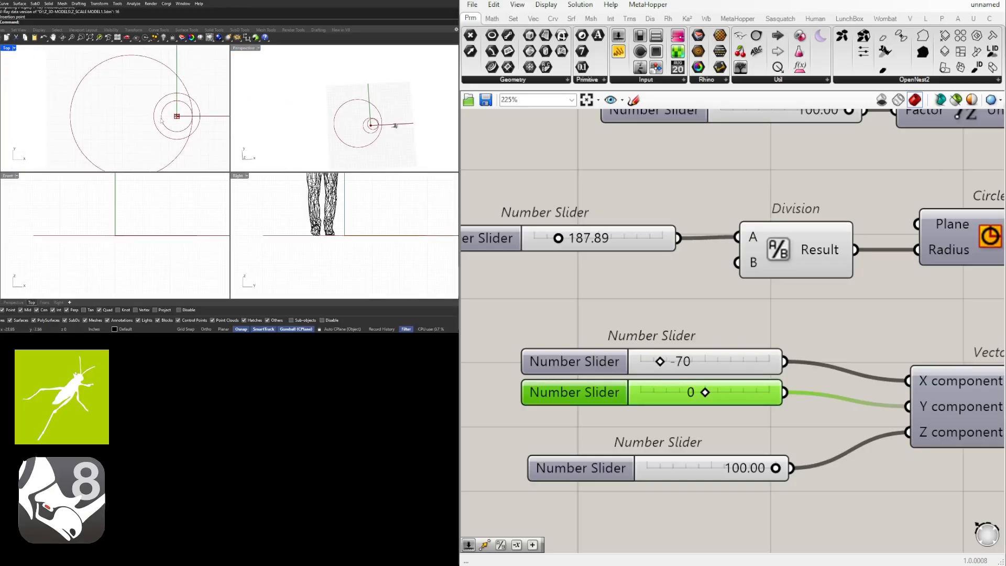
{"action": "scroll", "coordinate": [690, 397], "scroll_direction": "up", "scroll_amount": 2}
{"action": "left_click_drag", "start_coordinate": [655, 358], "coordinate": [692, 364]}
{"action": "left_click_drag", "start_coordinate": [711, 400], "coordinate": [684, 399]}
Reset the X and Y component sliders of Vector XYZ to exactly 0
{"action": "double_click", "coordinate": [689, 359]}
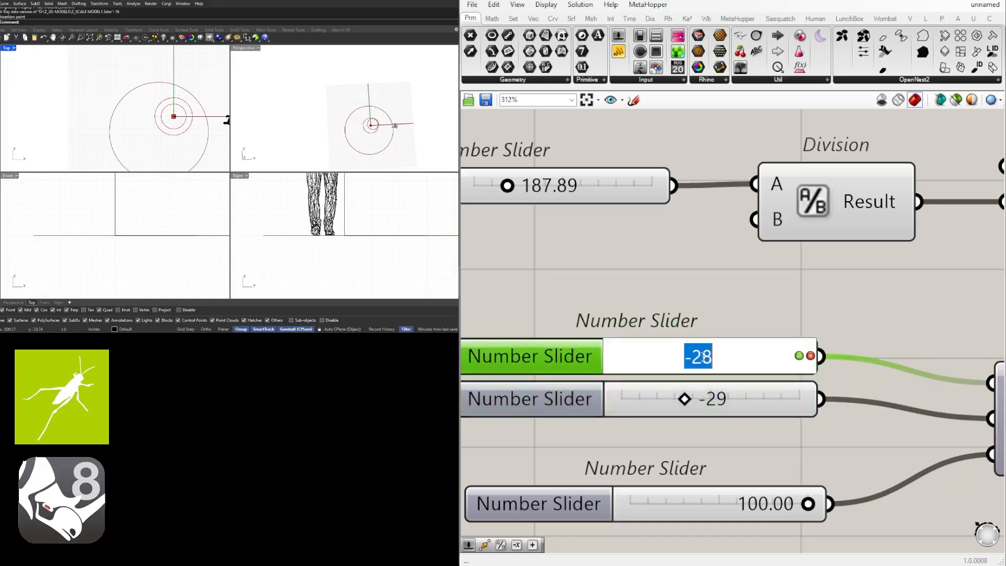
{"action": "type", "text": "0"}
{"action": "key", "text": "Return"}
{"action": "double_click", "coordinate": [722, 401]}
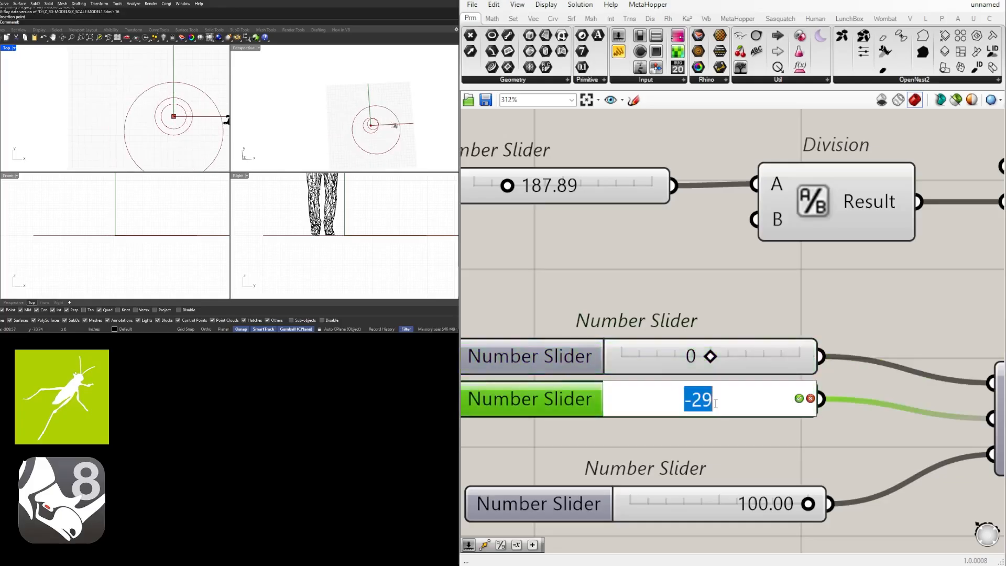
{"action": "type", "text": "0"}
{"action": "key", "text": "Return"}
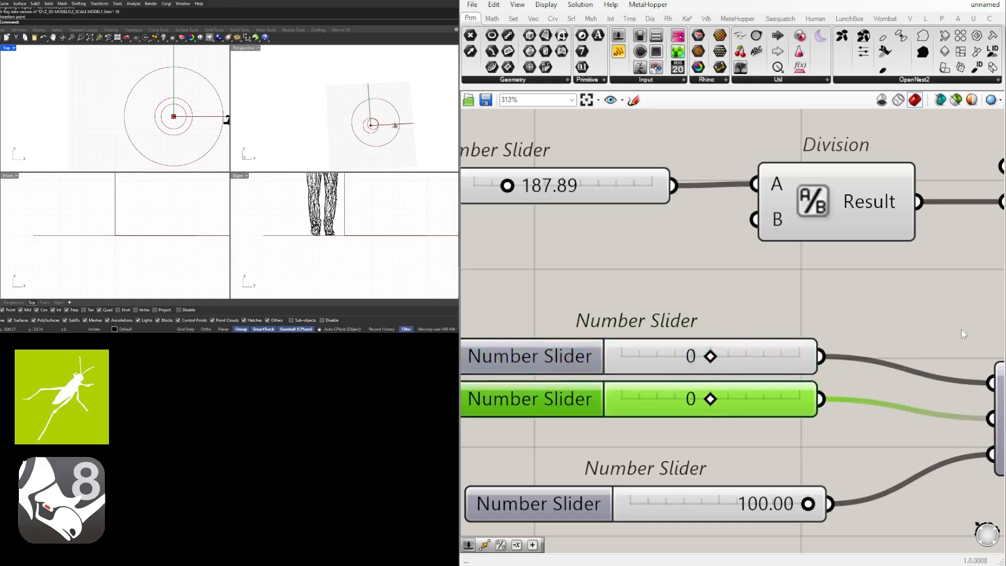
Set the X component slider to 44 and maximize the Perspective viewport to view the offset third circle
{"action": "scroll", "coordinate": [708, 367], "scroll_direction": "up", "scroll_amount": 1}
{"action": "left_click_drag", "start_coordinate": [710, 355], "coordinate": [755, 361]}
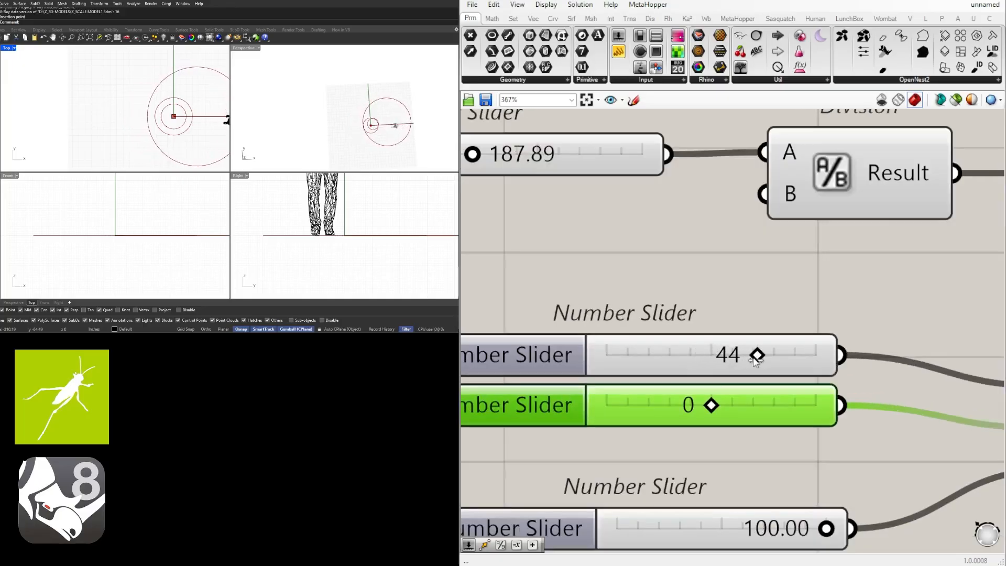
{"action": "double_click", "coordinate": [239, 48]}
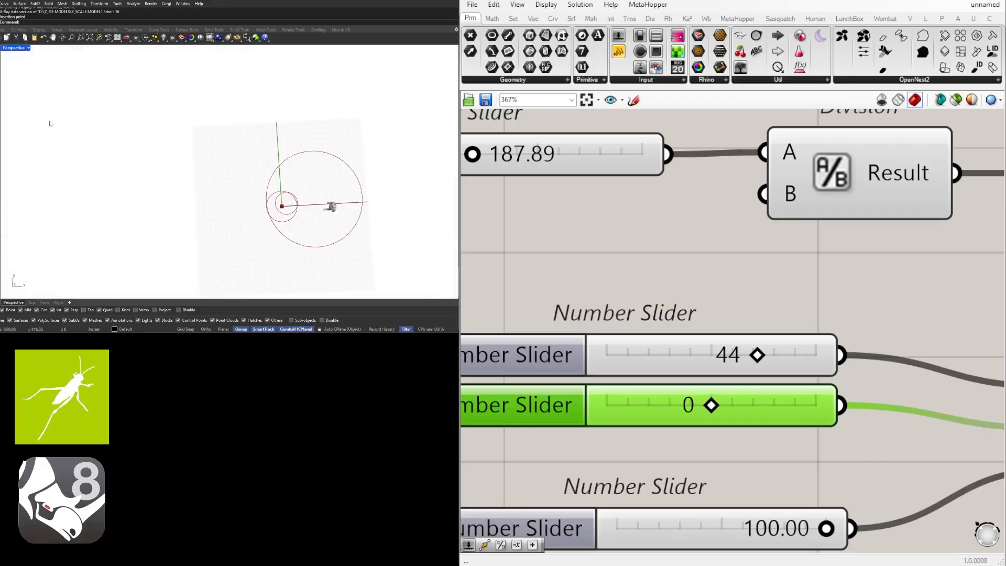
{"action": "right_click_drag", "start_coordinate": [50, 124], "coordinate": [308, 146]}
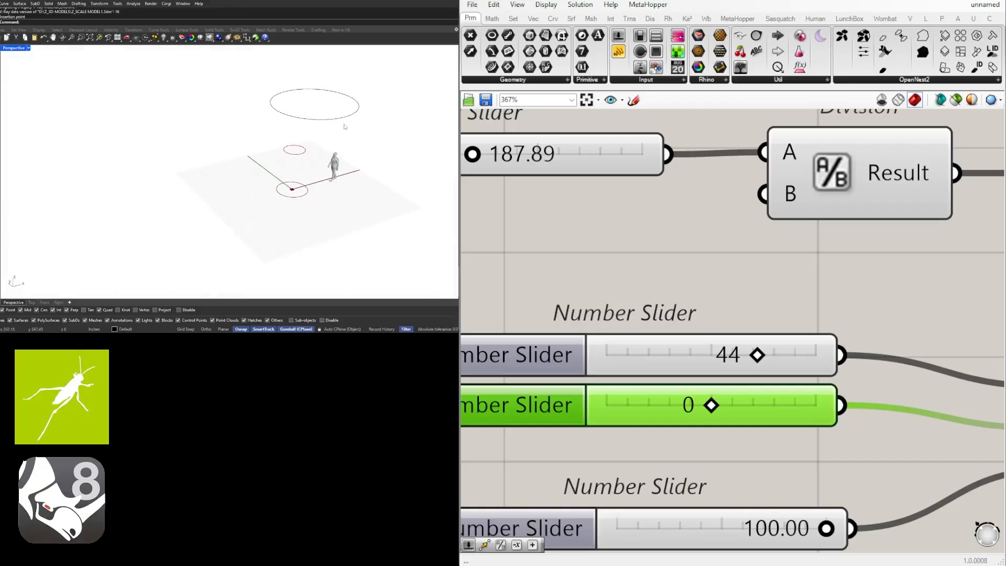
{"action": "scroll", "coordinate": [344, 126], "scroll_direction": "up", "scroll_amount": 5}
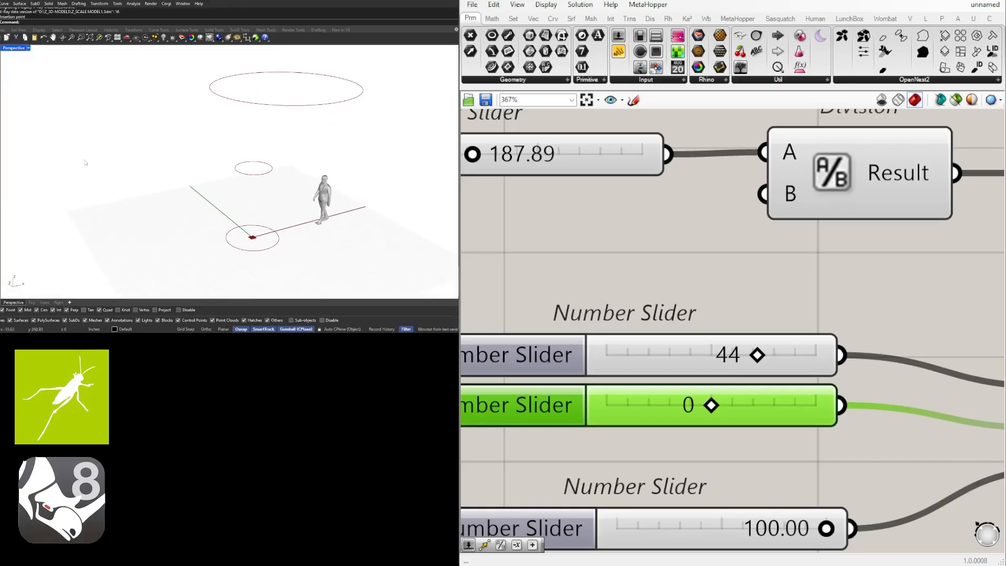
Add a Loft component beyond the two Move components
{"action": "scroll", "coordinate": [828, 288], "scroll_direction": "down", "scroll_amount": 6}
{"action": "scroll", "coordinate": [644, 268], "scroll_direction": "up", "scroll_amount": 2}
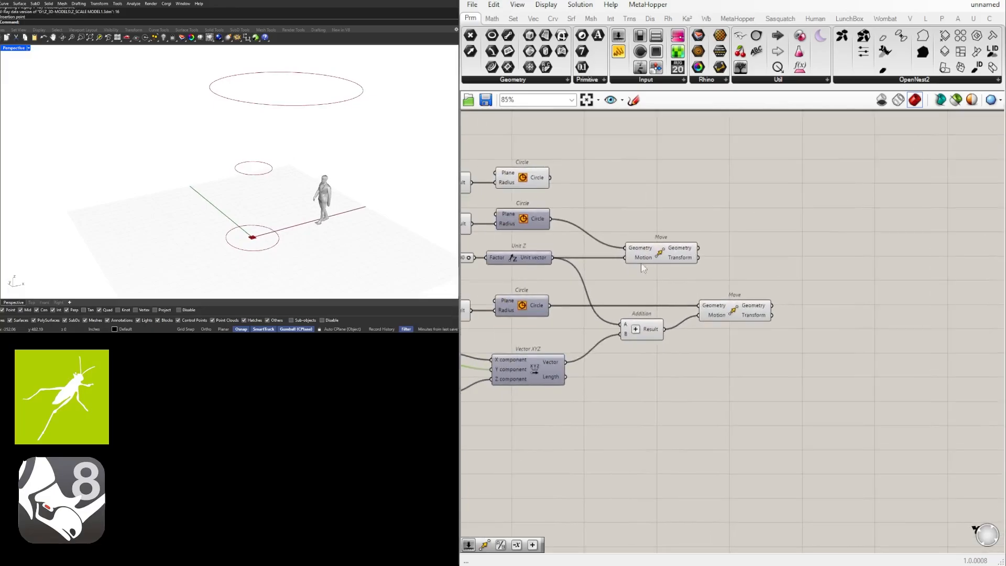
{"action": "right_click_drag", "start_coordinate": [644, 268], "coordinate": [672, 274]}
{"action": "double_click", "coordinate": [837, 288]}
{"action": "type", "text": "L"}
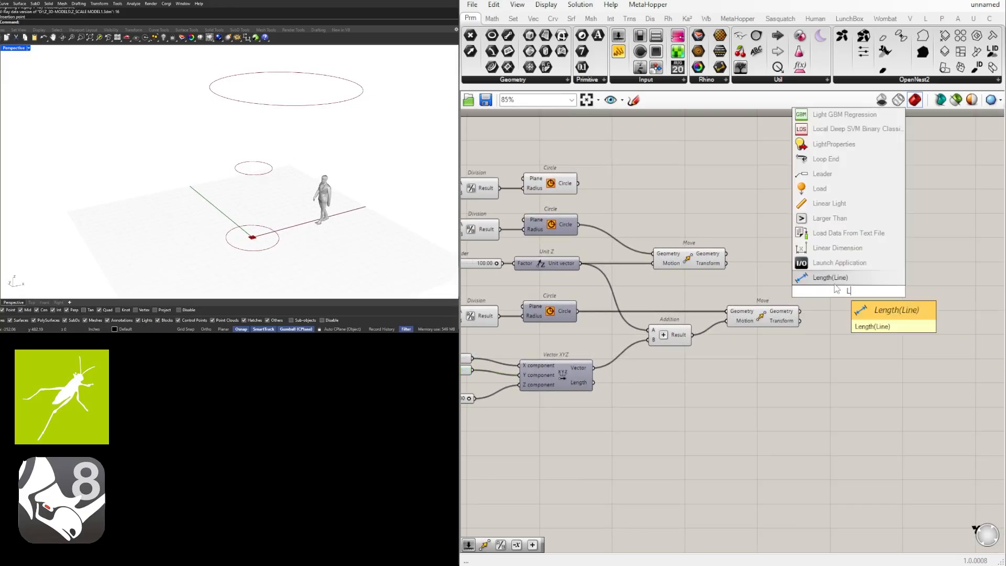
{"action": "type", "text": "oft"}
{"action": "key", "text": "Return"}
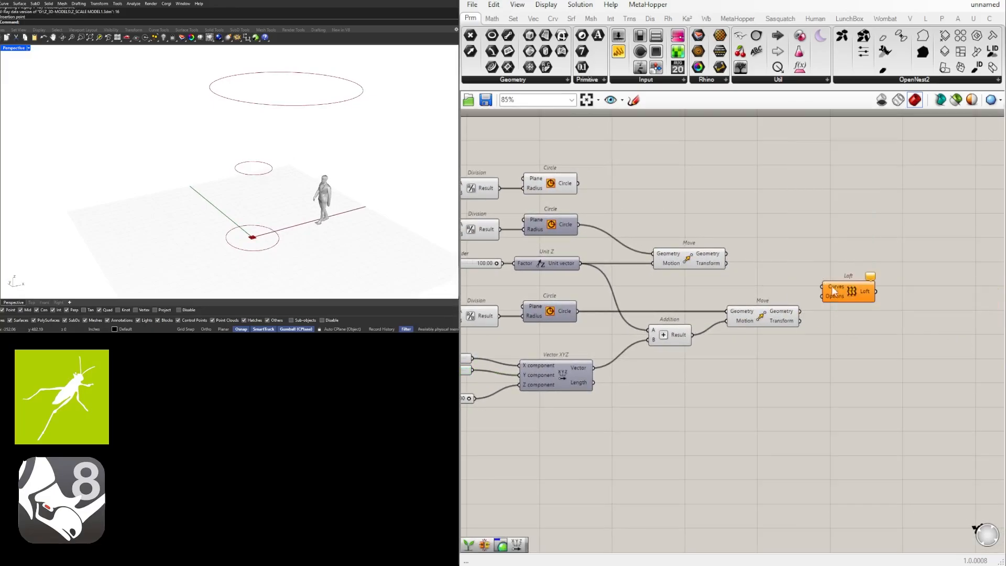
Connect the first circle and the first Move component's Geometry output together to the Loft's Curves input
{"action": "scroll", "coordinate": [832, 285], "scroll_direction": "down", "scroll_amount": 1}
{"action": "left_click", "coordinate": [593, 205]}
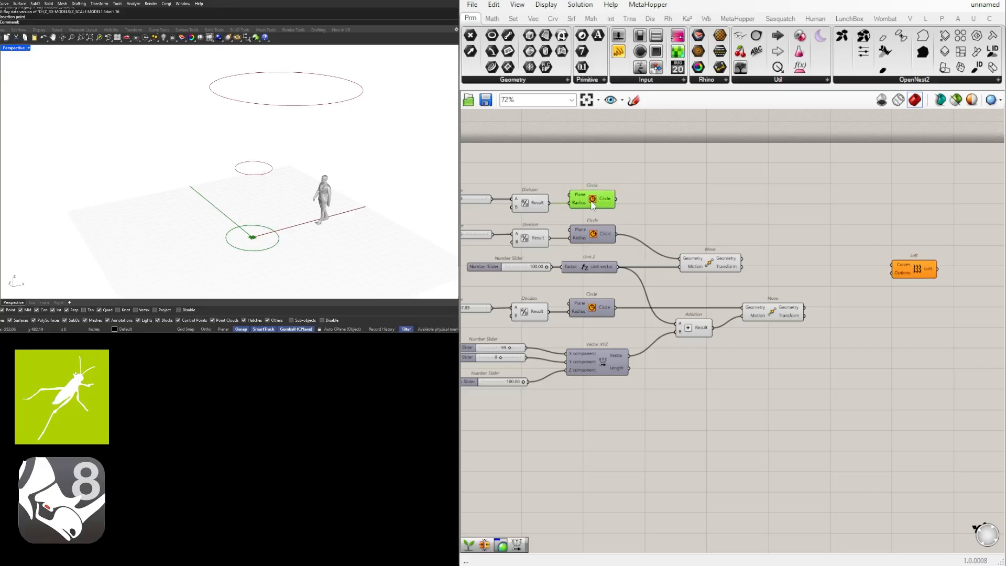
{"action": "left_click_drag", "start_coordinate": [618, 199], "coordinate": [893, 265]}
{"action": "left_click", "coordinate": [737, 263]}
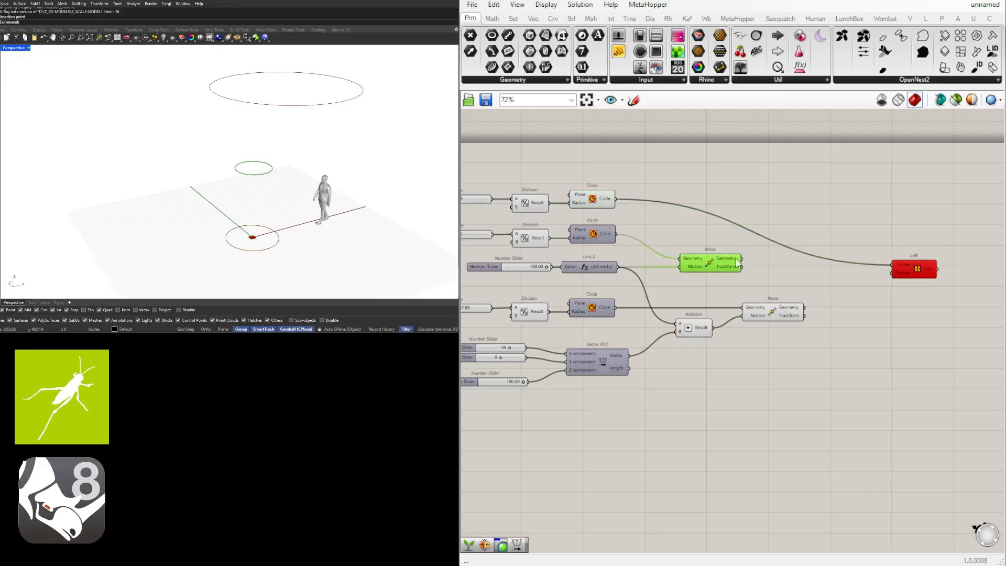
{"action": "left_click_drag", "start_coordinate": [744, 263], "coordinate": [892, 265]}
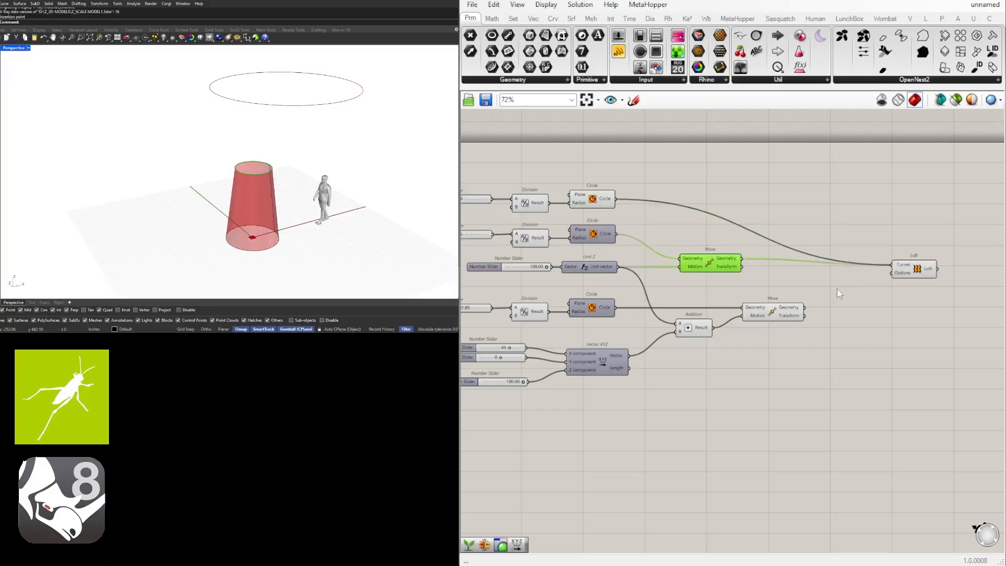
Add the second Move component's Geometry output to the Loft's Curves input alongside the existing connections
{"action": "left_click", "coordinate": [791, 314]}
{"action": "left_click_drag", "start_coordinate": [805, 307], "coordinate": [899, 270]}
{"action": "right_click_drag", "start_coordinate": [324, 169], "coordinate": [286, 148]}
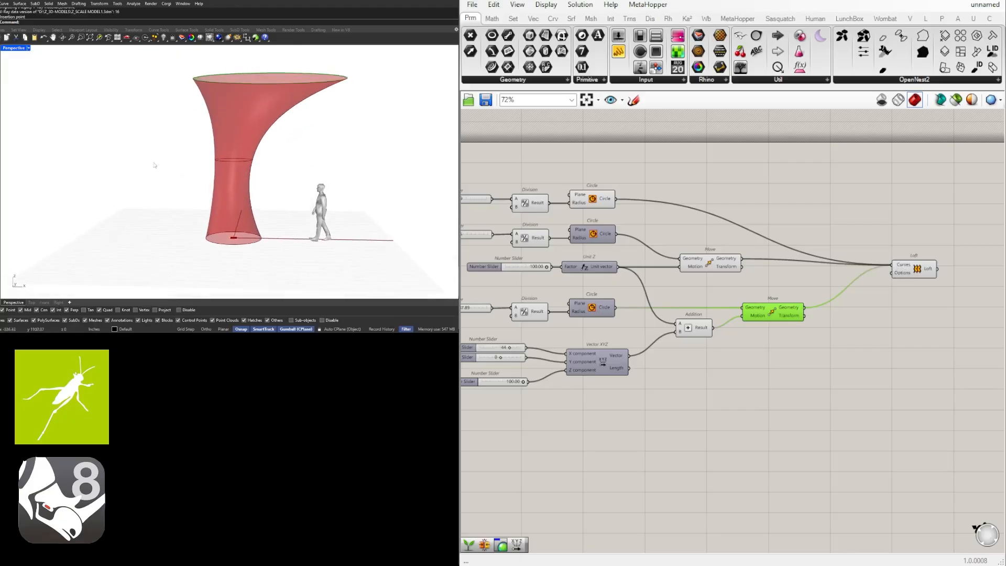
Set the first circle's radius slider to about 80.06 and the second circle's radius slider to about 74.27
{"action": "scroll", "coordinate": [806, 291], "scroll_direction": "down", "scroll_amount": 3}
{"action": "right_click_drag", "start_coordinate": [797, 299], "coordinate": [865, 303]}
{"action": "scroll", "coordinate": [732, 264], "scroll_direction": "up", "scroll_amount": 4}
{"action": "right_click_drag", "start_coordinate": [732, 264], "coordinate": [746, 265]}
{"action": "right_click_drag", "start_coordinate": [262, 160], "coordinate": [275, 177]}
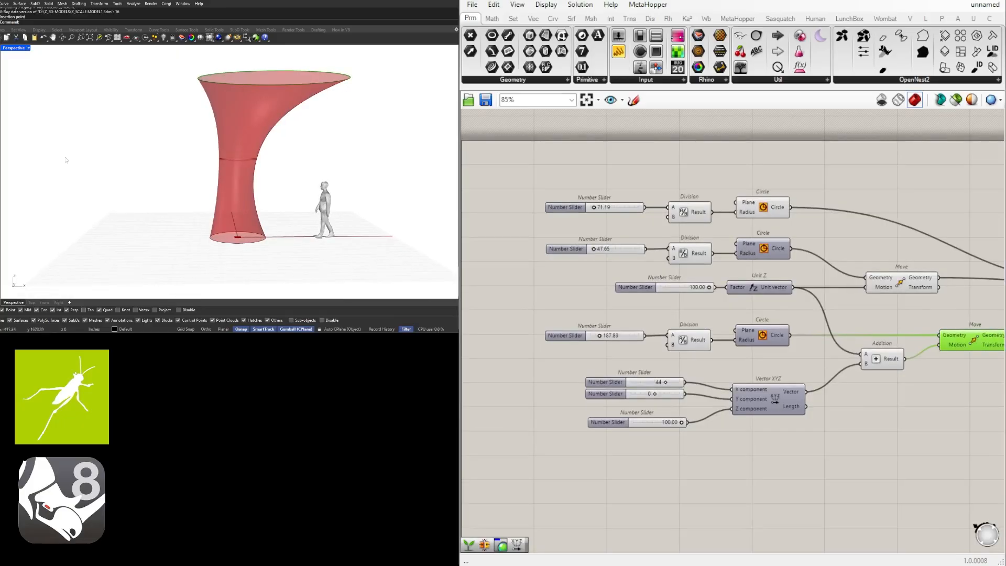
{"action": "scroll", "coordinate": [606, 202], "scroll_direction": "up", "scroll_amount": 4}
{"action": "scroll", "coordinate": [606, 202], "scroll_direction": "up", "scroll_amount": 3}
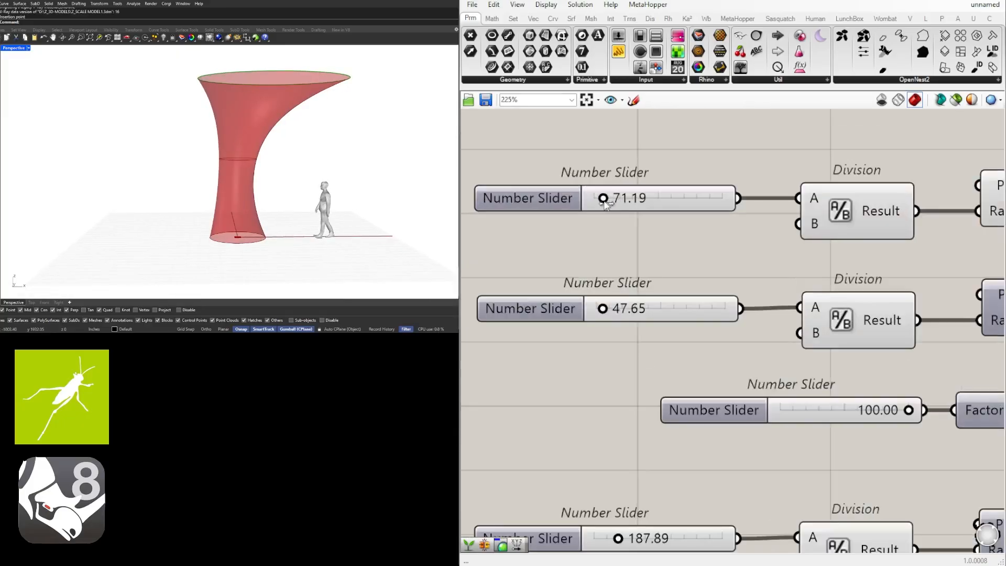
{"action": "left_click_drag", "start_coordinate": [604, 199], "coordinate": [607, 204]}
{"action": "left_click_drag", "start_coordinate": [604, 314], "coordinate": [610, 318]}
Increase the third circle's radius slider to about 241.13
{"action": "scroll", "coordinate": [610, 318], "scroll_direction": "down", "scroll_amount": 2}
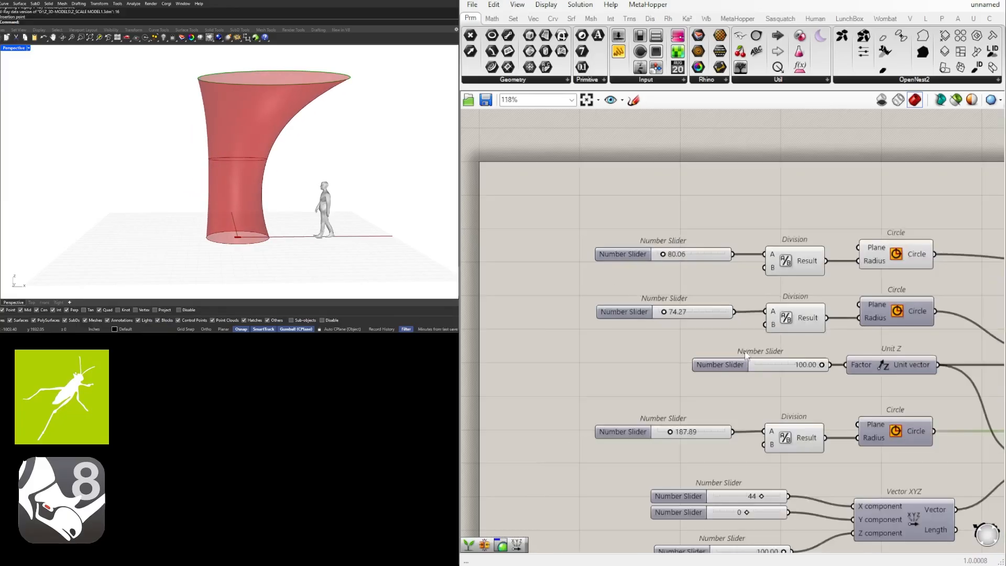
{"action": "scroll", "coordinate": [621, 359], "scroll_direction": "up", "scroll_amount": 3}
{"action": "left_click_drag", "start_coordinate": [625, 361], "coordinate": [637, 361]}
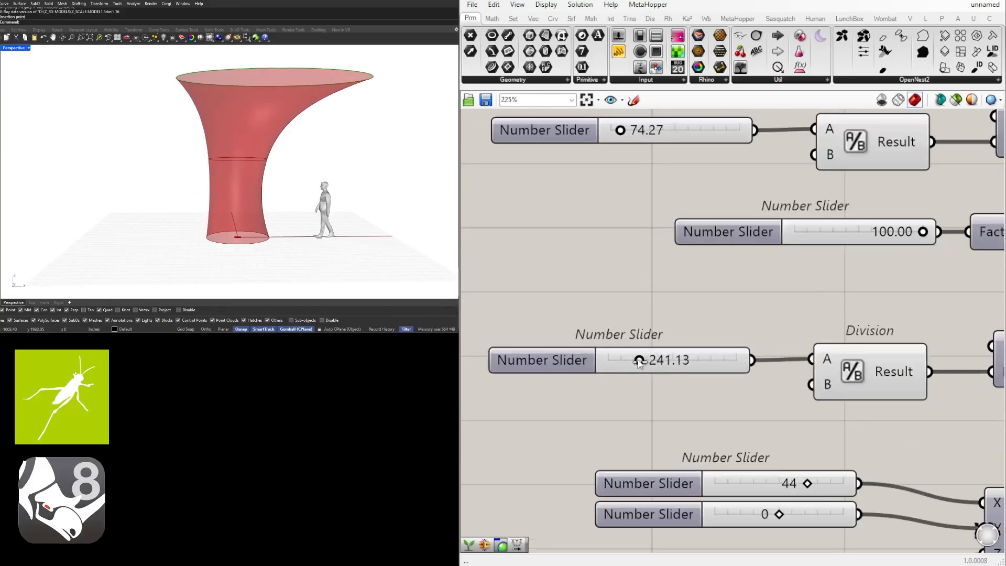
Set the Vector XYZ X component slider to 50 and the Y component slider to exactly 0
{"action": "scroll", "coordinate": [639, 361], "scroll_direction": "down", "scroll_amount": 4}
{"action": "scroll", "coordinate": [655, 367], "scroll_direction": "up", "scroll_amount": 3}
{"action": "left_click_drag", "start_coordinate": [699, 363], "coordinate": [650, 390]}
{"action": "double_click", "coordinate": [662, 392]}
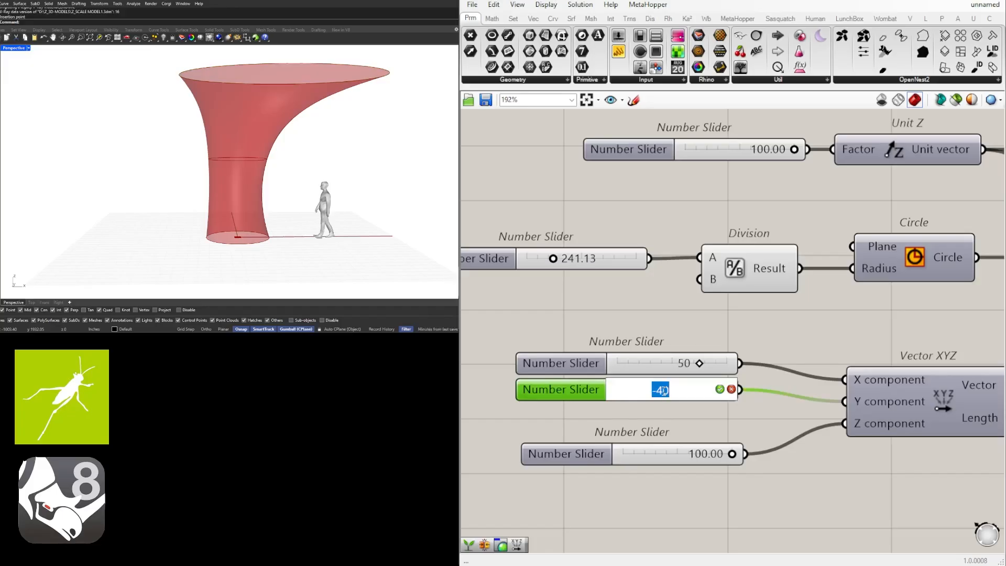
{"action": "type", "text": "0"}
{"action": "key", "text": "Return"}
Lower the Vector XYZ Z component slider to about 52.49
{"action": "left_click_drag", "start_coordinate": [732, 454], "coordinate": [659, 455]}
{"action": "left_click_drag", "start_coordinate": [656, 454], "coordinate": [664, 454]}
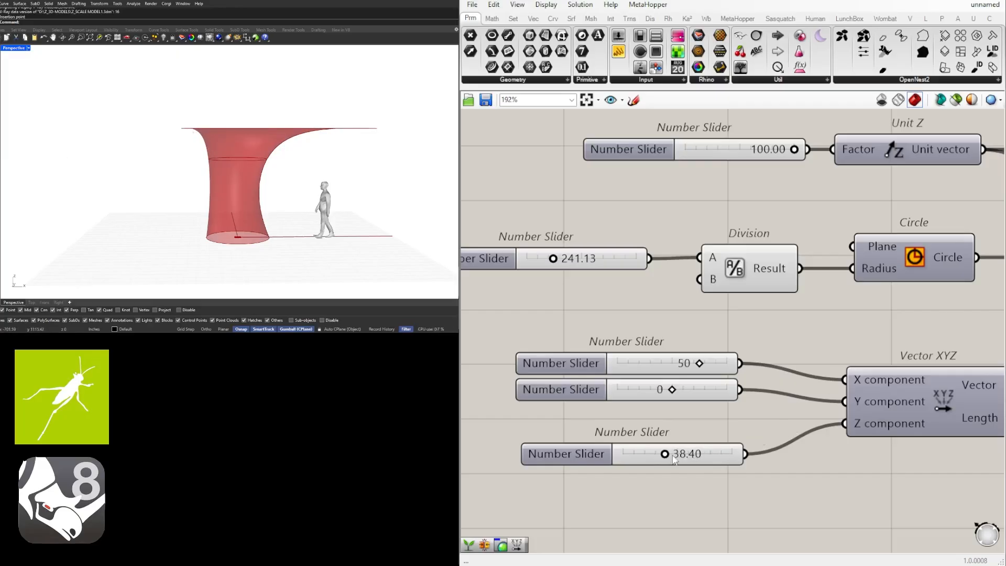
{"action": "left_click_drag", "start_coordinate": [665, 454], "coordinate": [681, 456]}
Lower the Unit Z factor slider to about 72.49
{"action": "right_click_drag", "start_coordinate": [587, 295], "coordinate": [649, 361]}
{"action": "scroll", "coordinate": [651, 351], "scroll_direction": "down", "scroll_amount": 1}
{"action": "right_click_drag", "start_coordinate": [760, 234], "coordinate": [736, 275]}
{"action": "scroll", "coordinate": [737, 275], "scroll_direction": "up", "scroll_amount": 2}
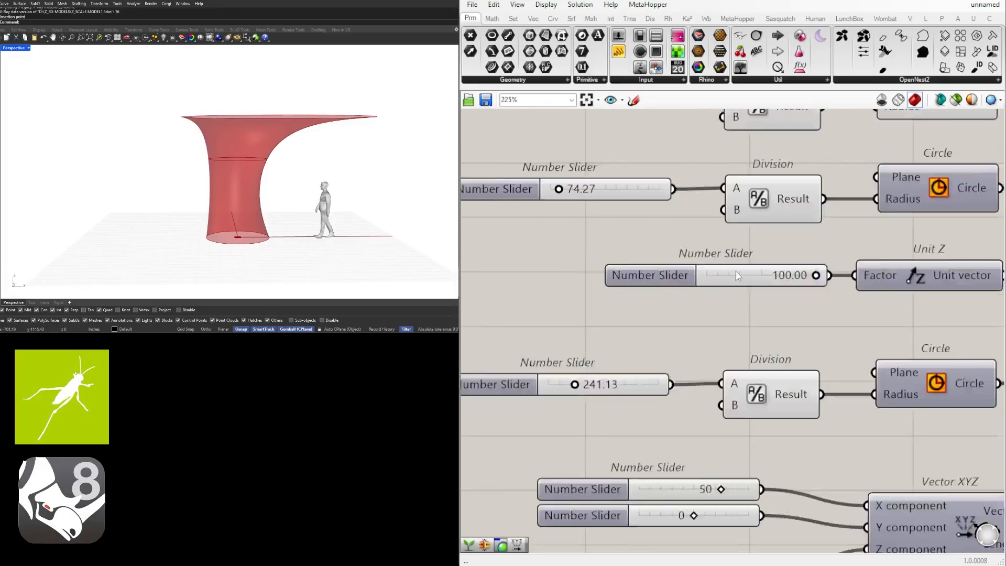
{"action": "left_click_drag", "start_coordinate": [833, 276], "coordinate": [796, 277]}
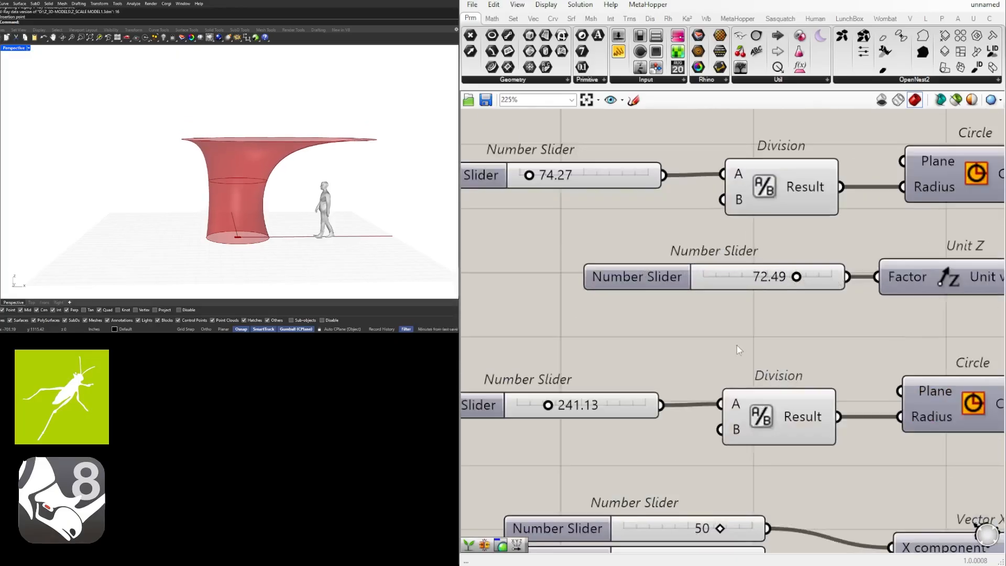
Raise the Vector XYZ Z component slider to its maximum of 100.00
{"action": "scroll", "coordinate": [739, 350], "scroll_direction": "down", "scroll_amount": 3}
{"action": "scroll", "coordinate": [685, 391], "scroll_direction": "up", "scroll_amount": 3}
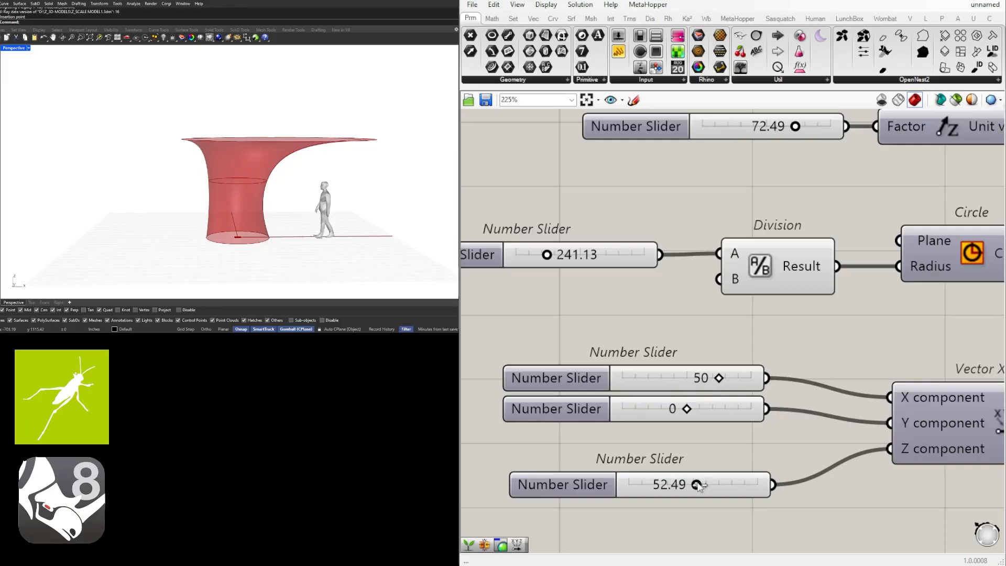
{"action": "left_click_drag", "start_coordinate": [696, 484], "coordinate": [765, 485]}
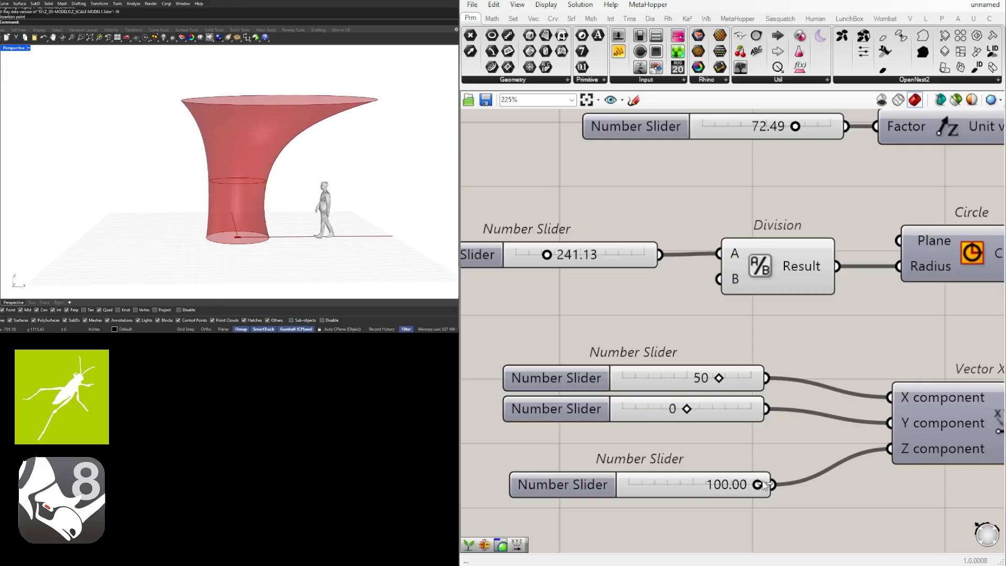
Set the Unit Z factor slider to exactly 60
{"action": "scroll", "coordinate": [770, 366], "scroll_direction": "down", "scroll_amount": 2}
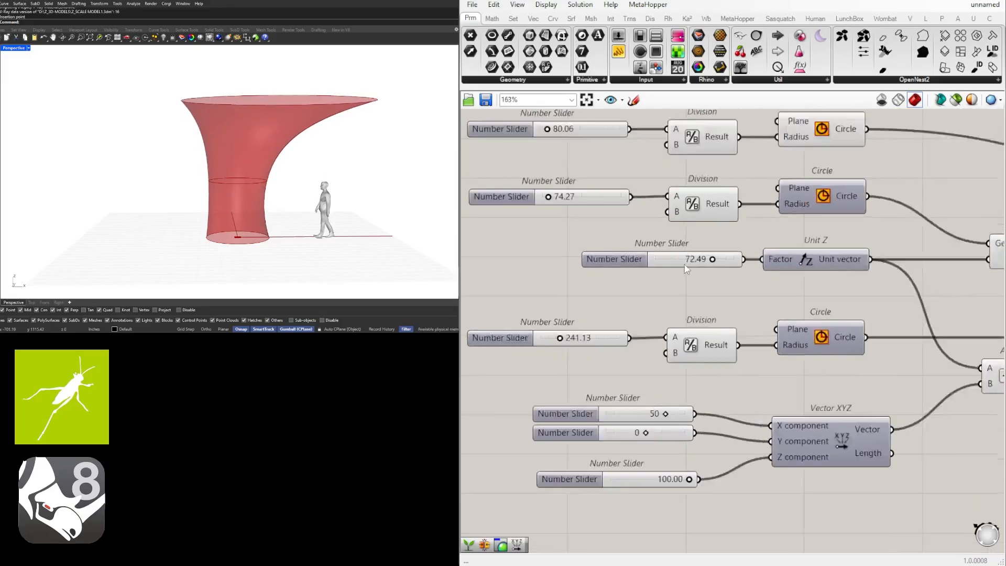
{"action": "scroll", "coordinate": [686, 269], "scroll_direction": "up", "scroll_amount": 1}
{"action": "double_click", "coordinate": [692, 258]}
{"action": "type", "text": "60"}
{"action": "key", "text": "Return"}
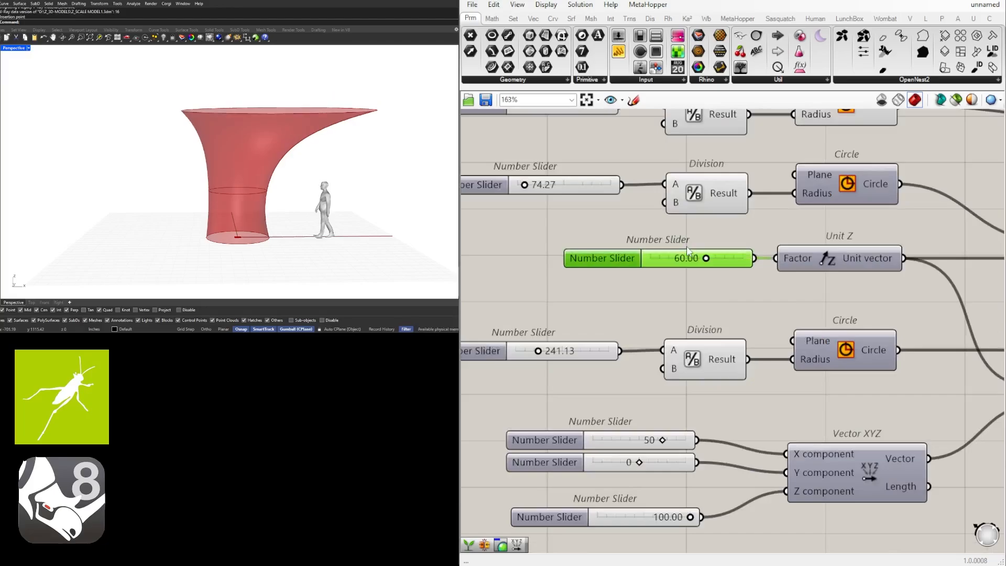
{"action": "scroll", "coordinate": [676, 419], "scroll_direction": "down", "scroll_amount": 3}
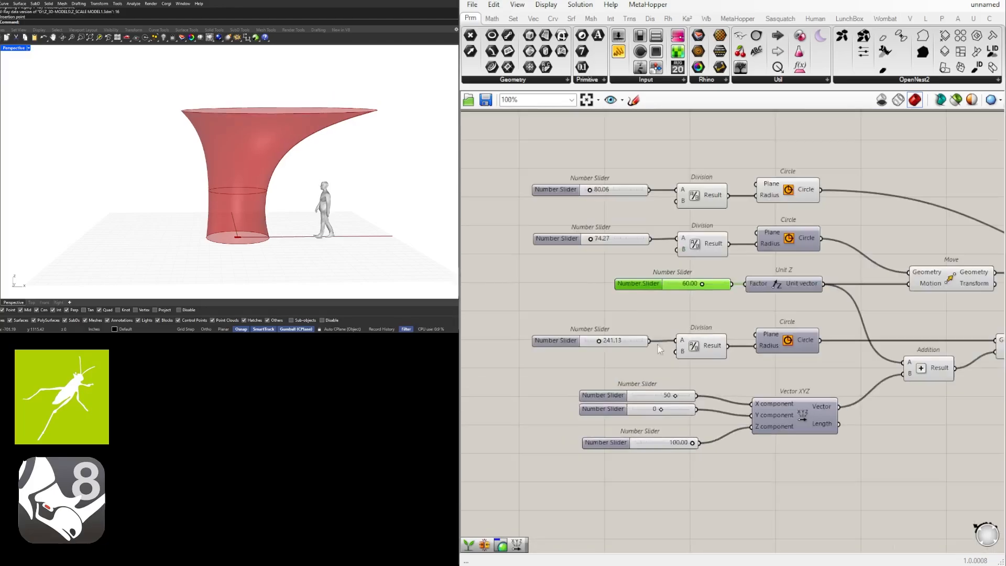
{"action": "scroll", "coordinate": [625, 472], "scroll_direction": "up", "scroll_amount": 2}
{"action": "double_click", "coordinate": [602, 461]}
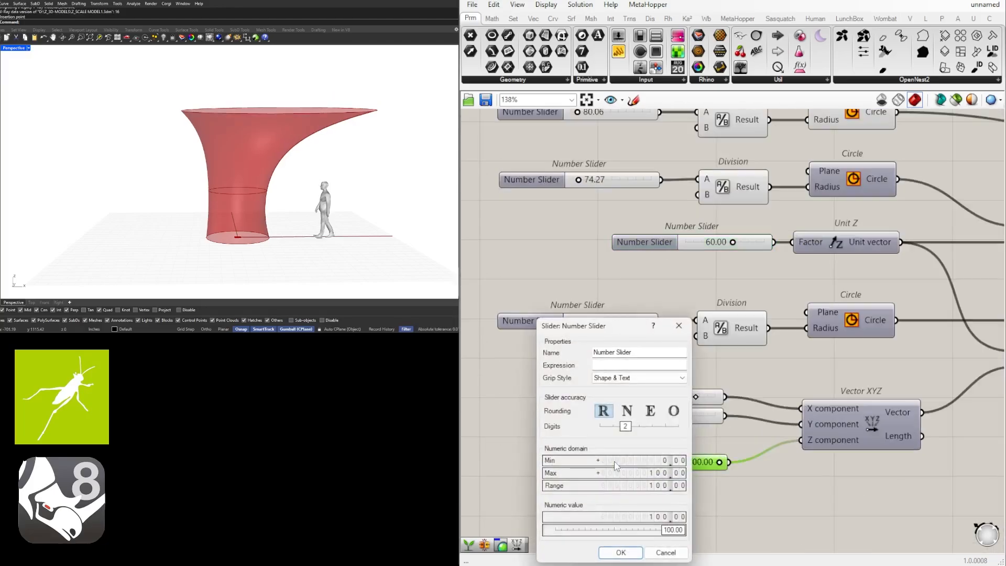
{"action": "left_click", "coordinate": [679, 325]}
{"action": "scroll", "coordinate": [634, 233], "scroll_direction": "down", "scroll_amount": 2}
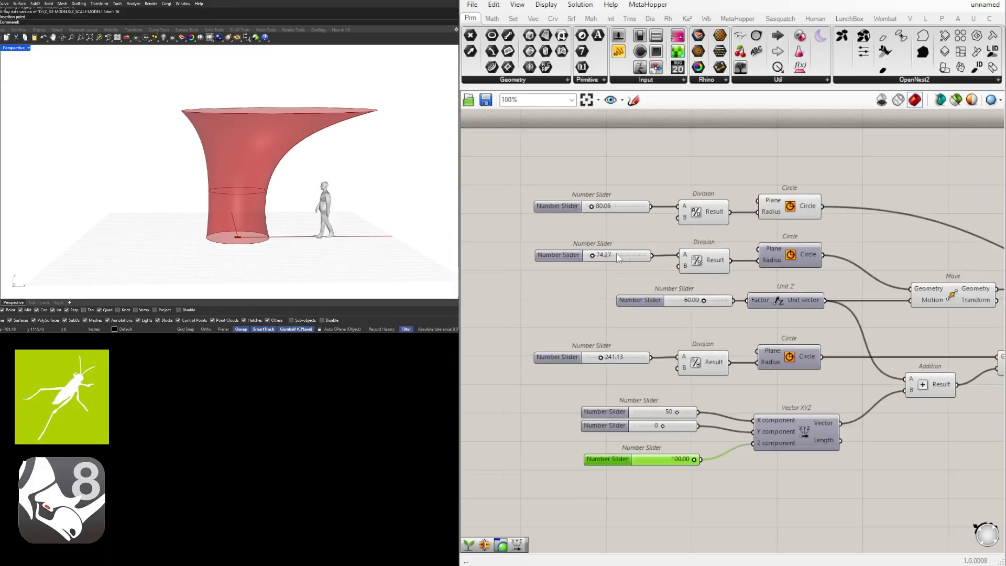
Set the third circle's radius slider to exactly 240
{"action": "scroll", "coordinate": [633, 293], "scroll_direction": "up", "scroll_amount": 2}
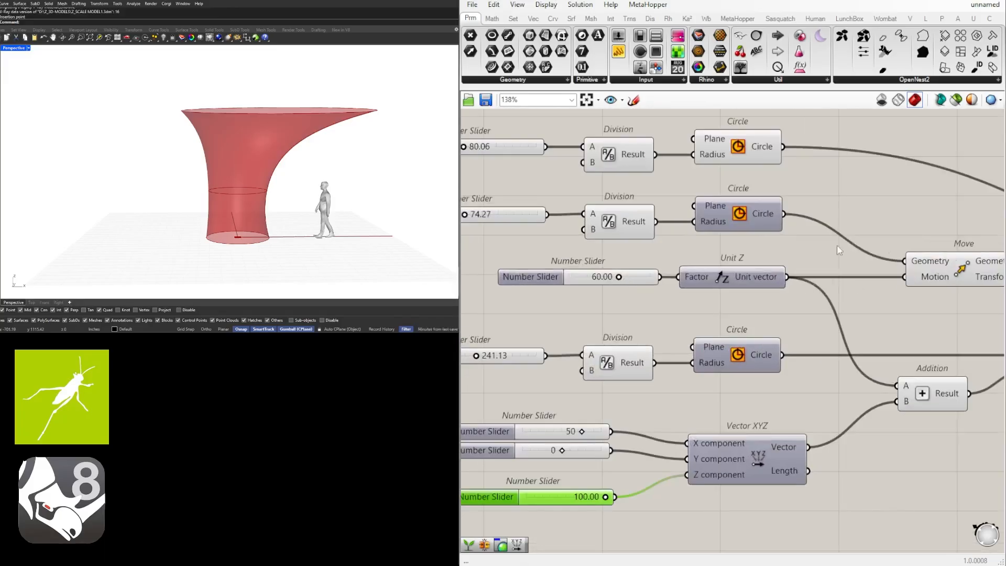
{"action": "right_click_drag", "start_coordinate": [581, 399], "coordinate": [637, 380]}
{"action": "left_click", "coordinate": [628, 383]}
{"action": "scroll", "coordinate": [598, 367], "scroll_direction": "down", "scroll_amount": 1}
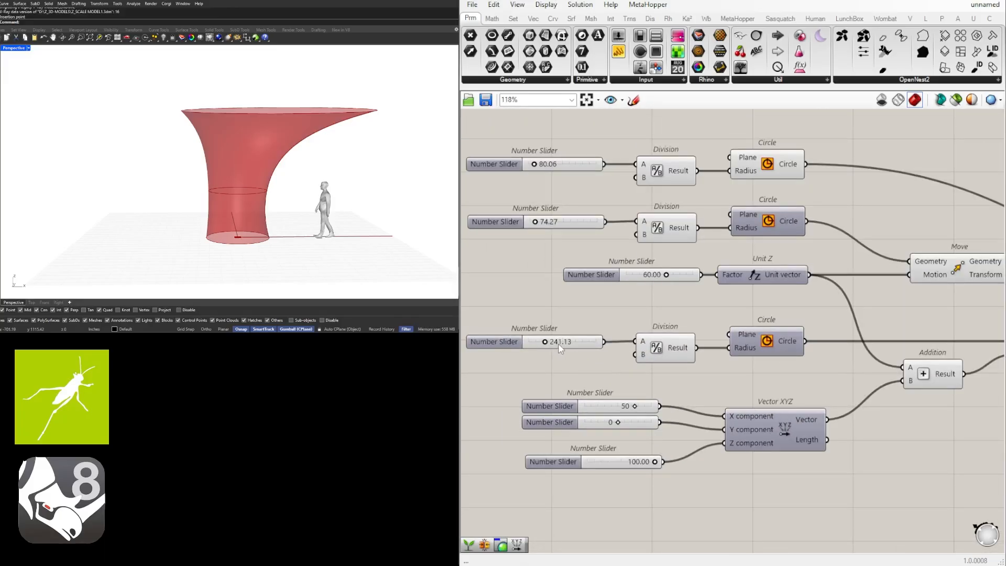
{"action": "double_click", "coordinate": [558, 344]}
{"action": "type", "text": "2"}
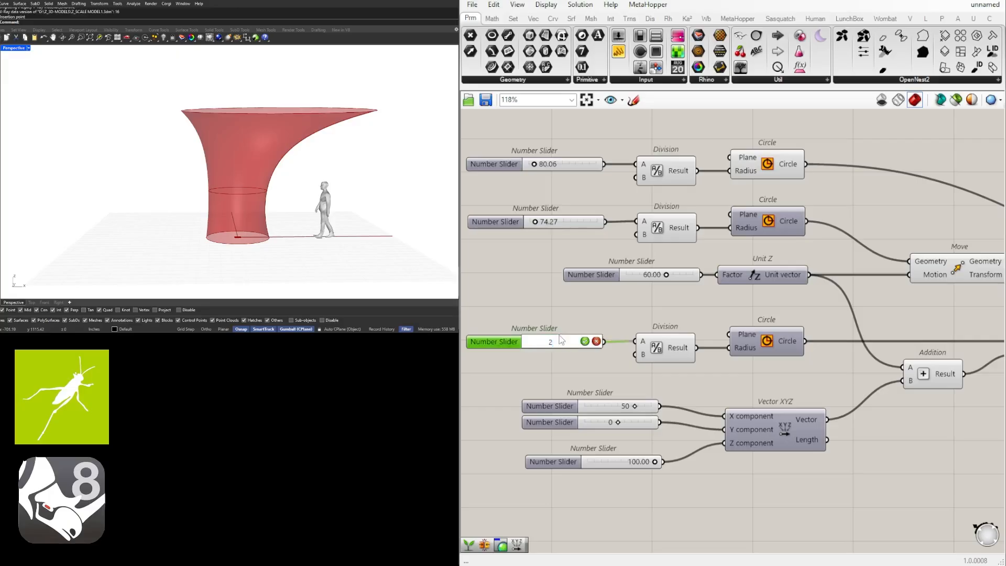
{"action": "type", "text": "40"}
{"action": "key", "text": "Return"}
Set the second circle's radius slider to exactly 60
{"action": "scroll", "coordinate": [493, 133], "scroll_direction": "up", "scroll_amount": 2}
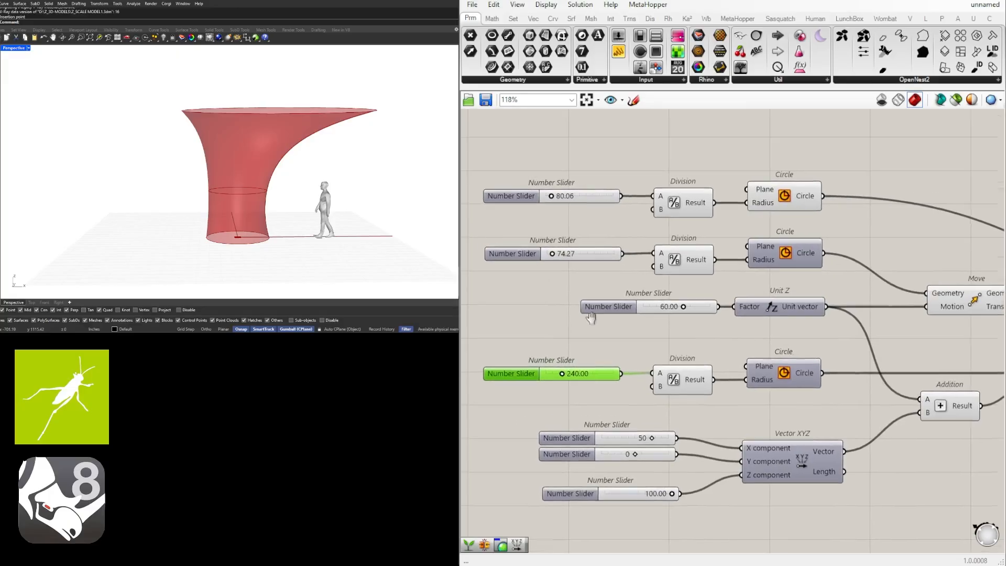
{"action": "left_click", "coordinate": [550, 225]}
{"action": "double_click", "coordinate": [571, 256]}
{"action": "type", "text": "60"}
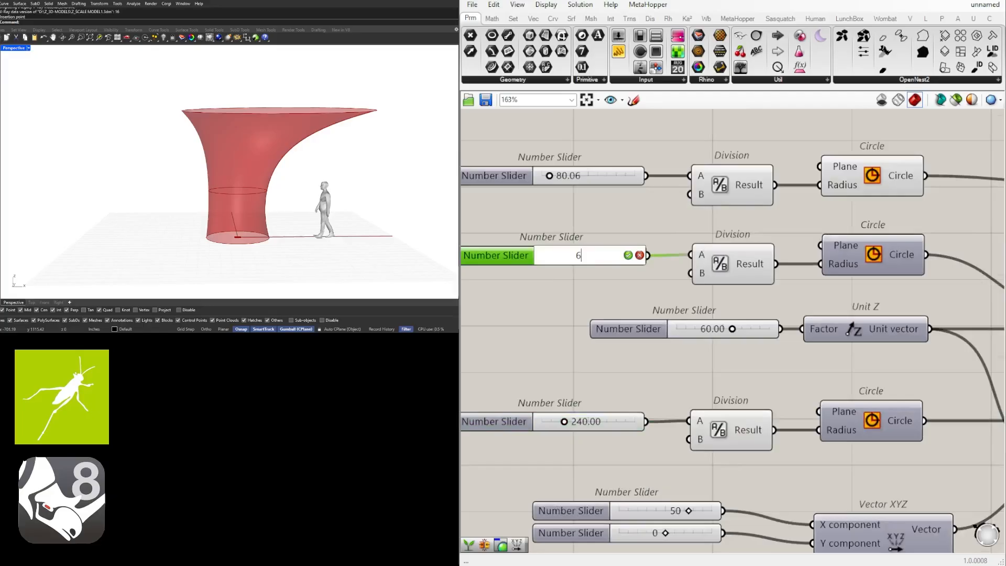
{"action": "key", "text": "Return"}
{"action": "right_click_drag", "start_coordinate": [573, 256], "coordinate": [628, 324]}
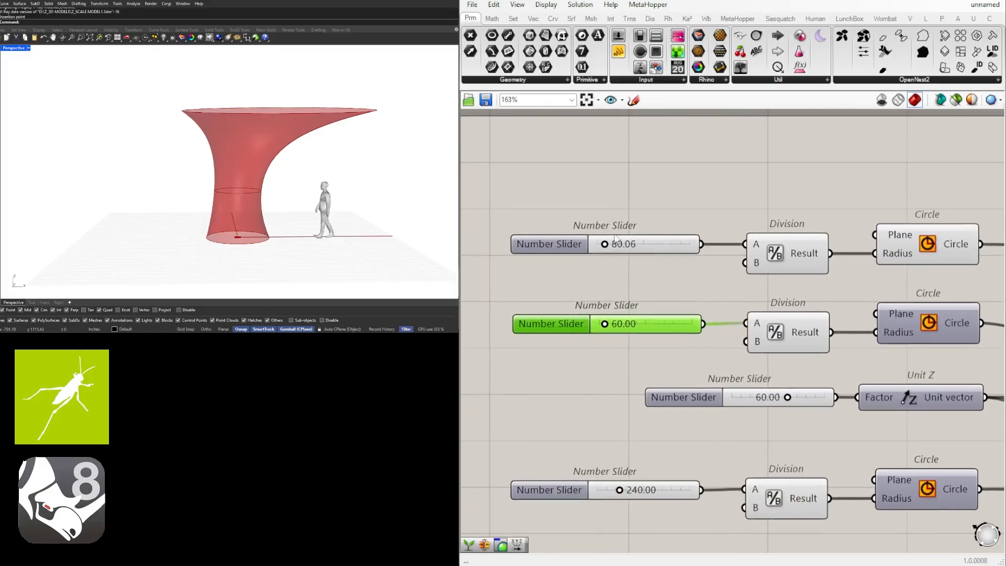
Set the first circle's radius slider to exactly 72
{"action": "left_click", "coordinate": [622, 244]}
{"action": "double_click", "coordinate": [622, 244]}
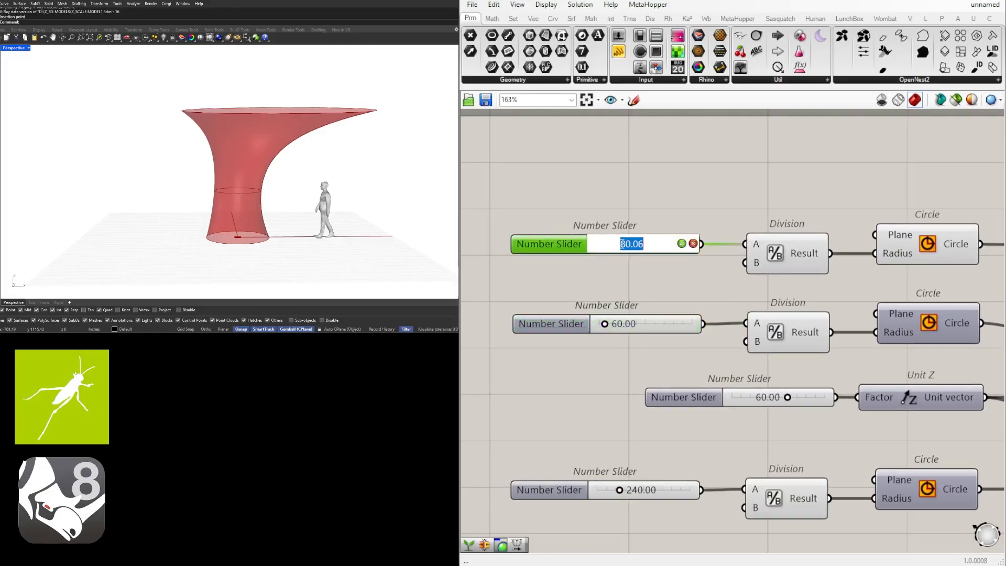
{"action": "type", "text": "7"}
{"action": "key", "text": "Return"}
Examine the lofted surface from the side and from above with the Loft component highlighted
{"action": "scroll", "coordinate": [263, 173], "scroll_direction": "down", "scroll_amount": 2}
{"action": "right_click_drag", "start_coordinate": [292, 183], "coordinate": [248, 185]}
{"action": "scroll", "coordinate": [296, 187], "scroll_direction": "up", "scroll_amount": 2}
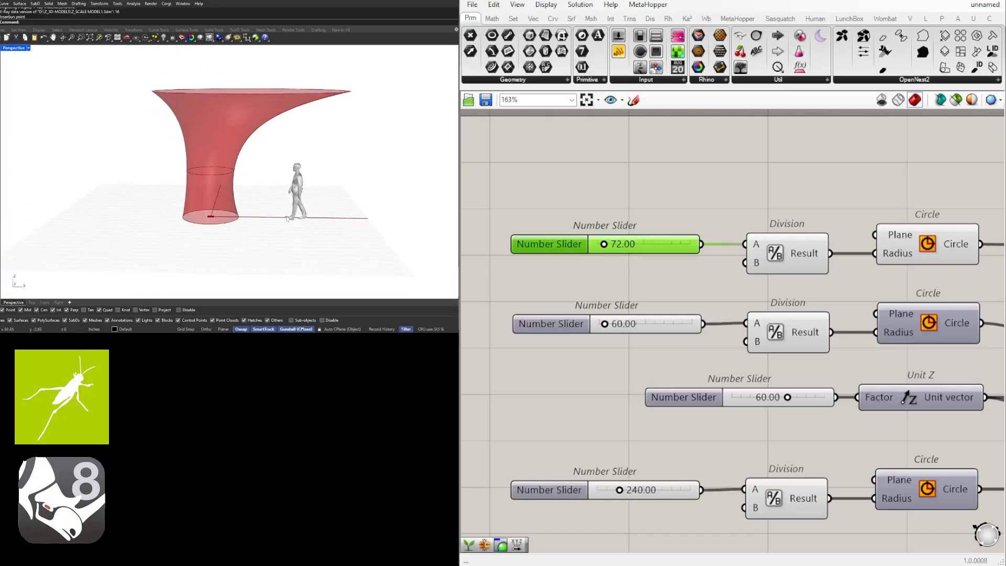
{"action": "right_click_drag", "start_coordinate": [250, 198], "coordinate": [216, 224]}
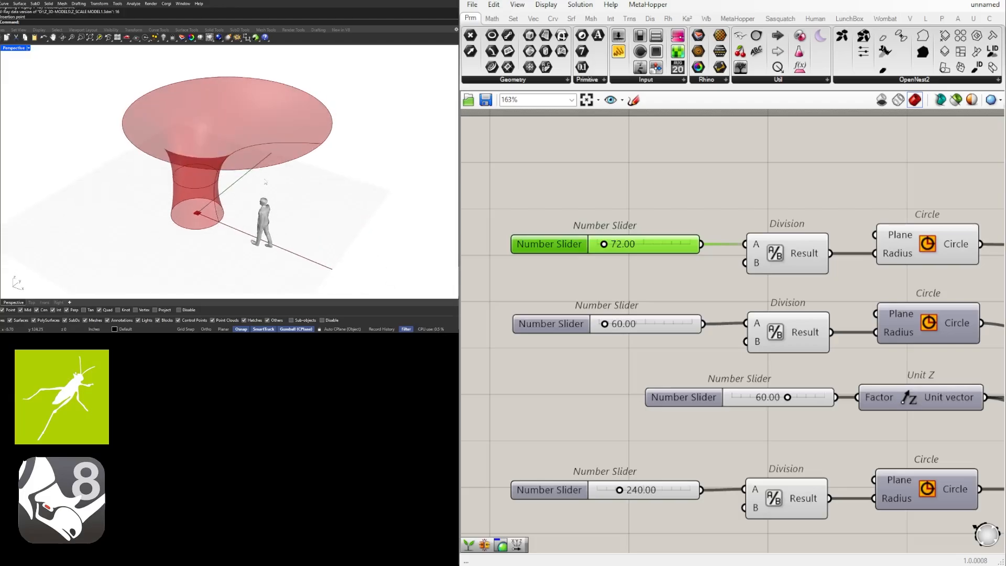
{"action": "right_click_drag", "start_coordinate": [265, 182], "coordinate": [299, 154]}
{"action": "scroll", "coordinate": [844, 286], "scroll_direction": "down", "scroll_amount": 5}
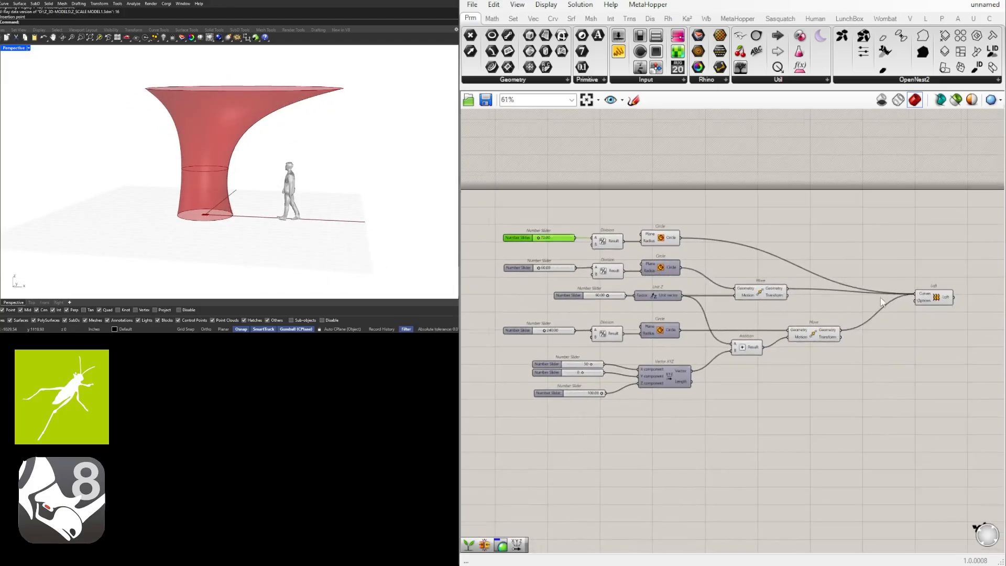
{"action": "scroll", "coordinate": [881, 302], "scroll_direction": "up", "scroll_amount": 3}
{"action": "left_click", "coordinate": [756, 297]}
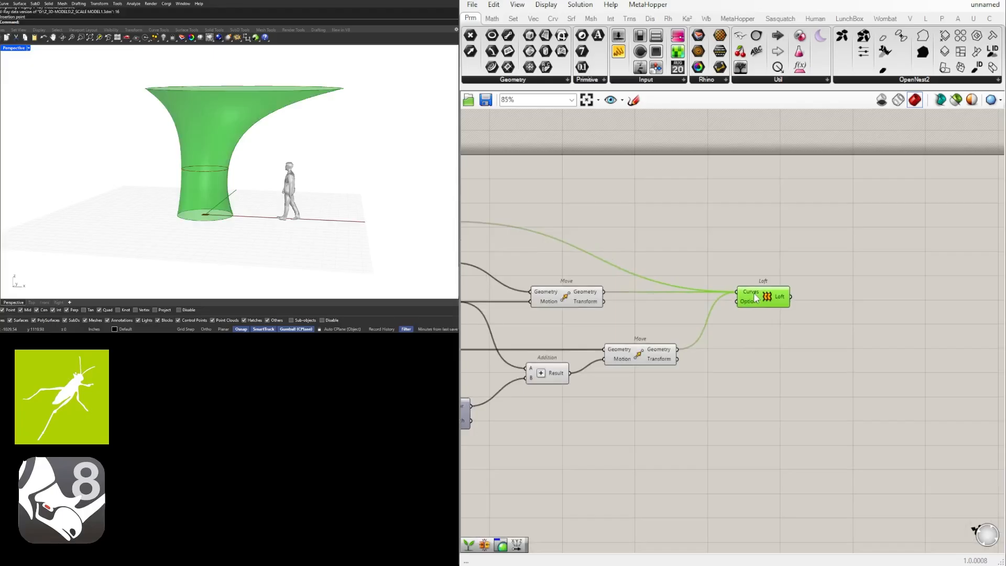
{"action": "left_click_drag", "start_coordinate": [756, 297], "coordinate": [758, 299]}
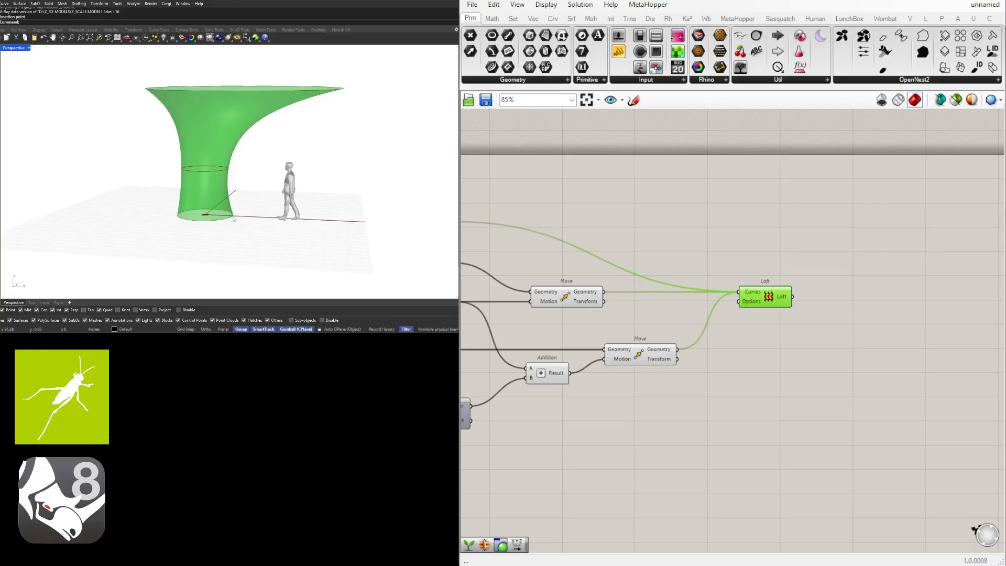
{"action": "right_click_drag", "start_coordinate": [228, 196], "coordinate": [211, 108]}
{"action": "right_click_drag", "start_coordinate": [861, 339], "coordinate": [863, 322]}
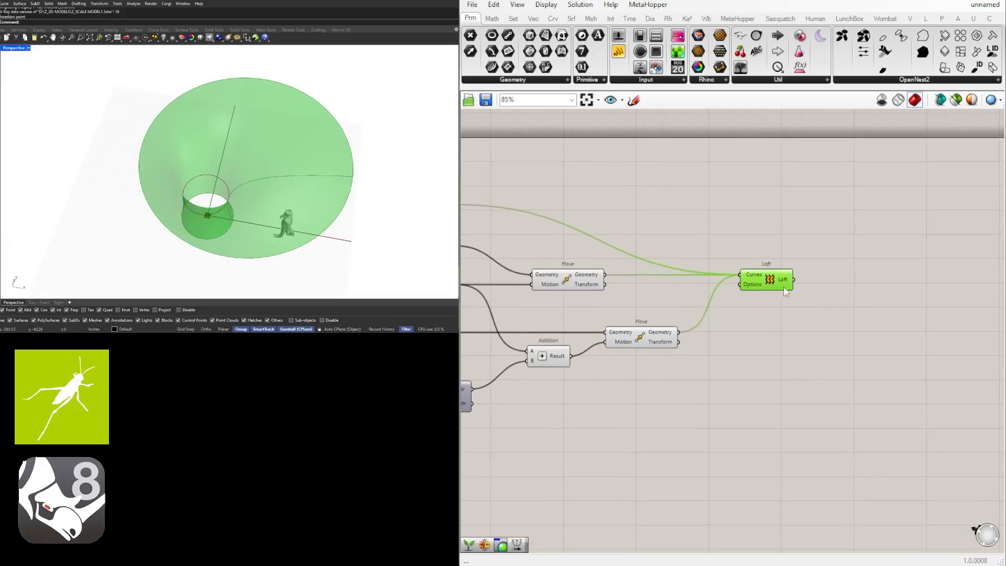
Insert a relay on the wires entering the Loft's Curves input and move the relay and Loft farther from the Move components
{"action": "left_click", "coordinate": [757, 244]}
{"action": "right_click_drag", "start_coordinate": [729, 311], "coordinate": [735, 274]}
{"action": "left_click", "coordinate": [730, 237]}
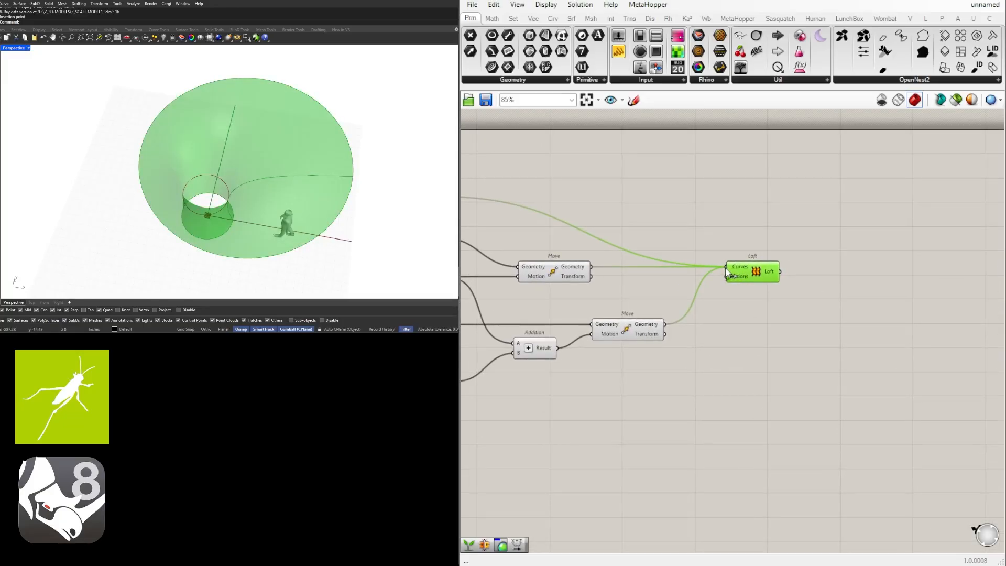
{"action": "double_click", "coordinate": [726, 267]}
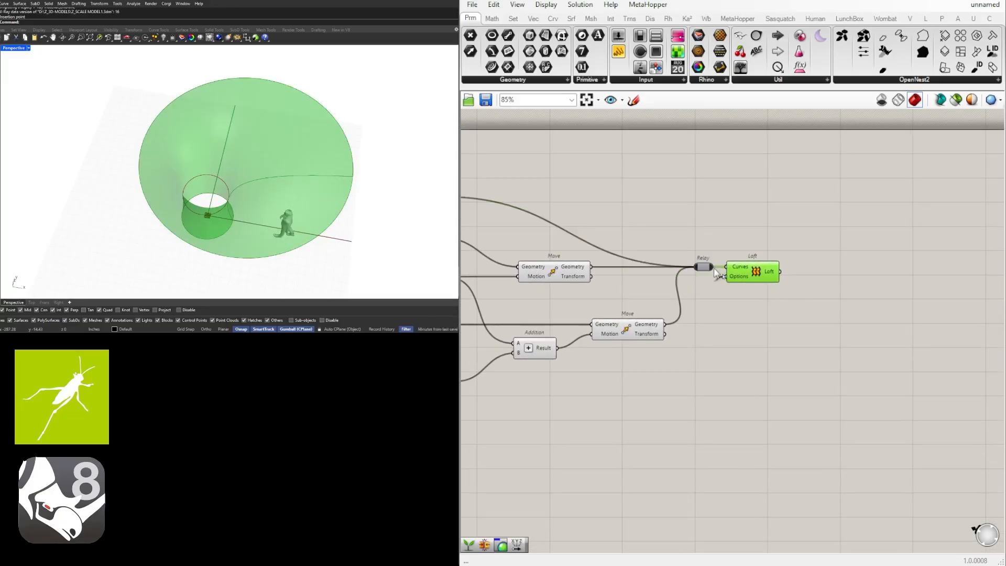
{"action": "left_click_drag", "start_coordinate": [841, 307], "coordinate": [708, 246]}
{"action": "left_click_drag", "start_coordinate": [752, 278], "coordinate": [922, 282]}
Add an Offset Curve component just below the relay
{"action": "left_click", "coordinate": [846, 285]}
{"action": "double_click", "coordinate": [816, 315]}
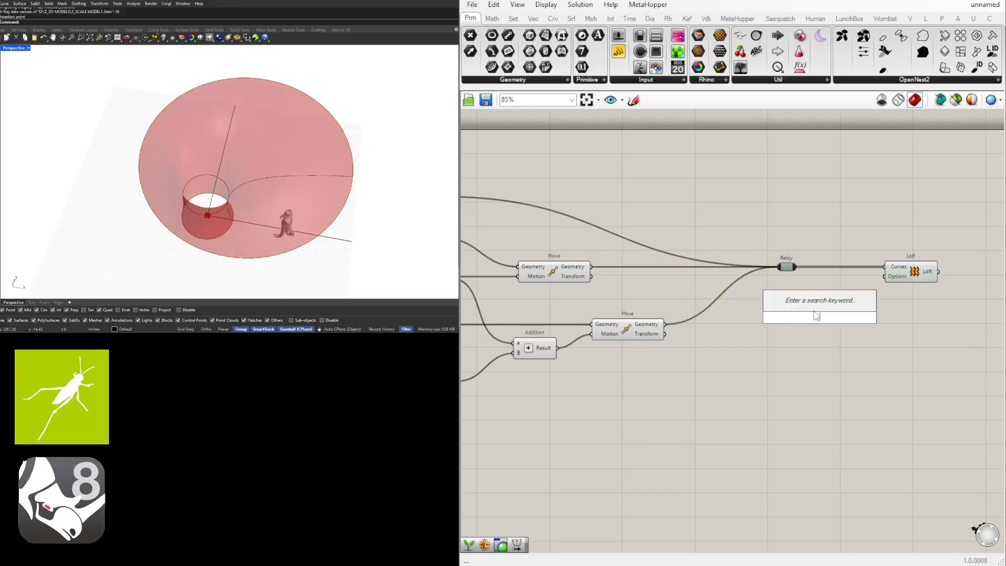
{"action": "type", "text": "OFF"}
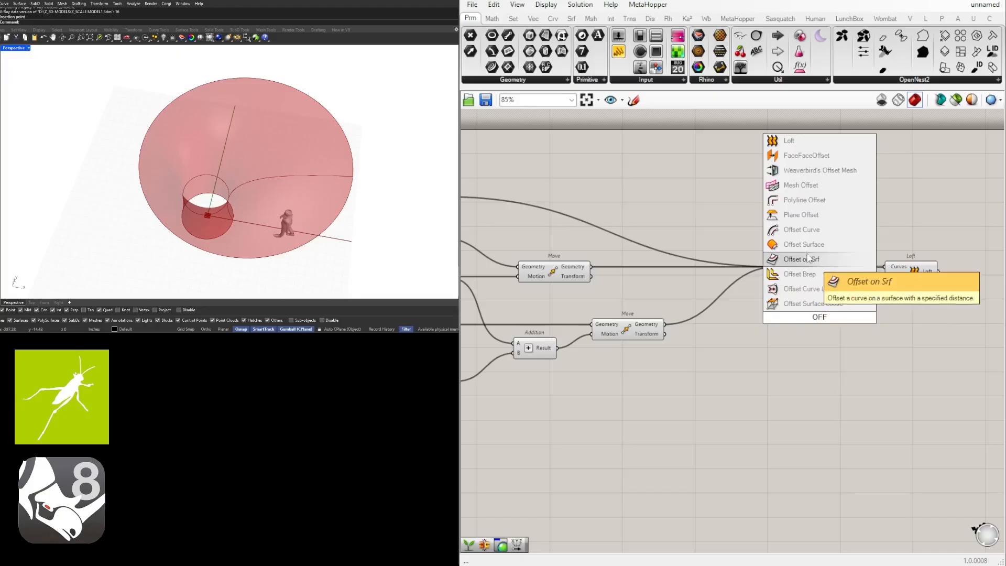
{"action": "left_click", "coordinate": [809, 233]}
{"action": "left_click", "coordinate": [629, 331]}
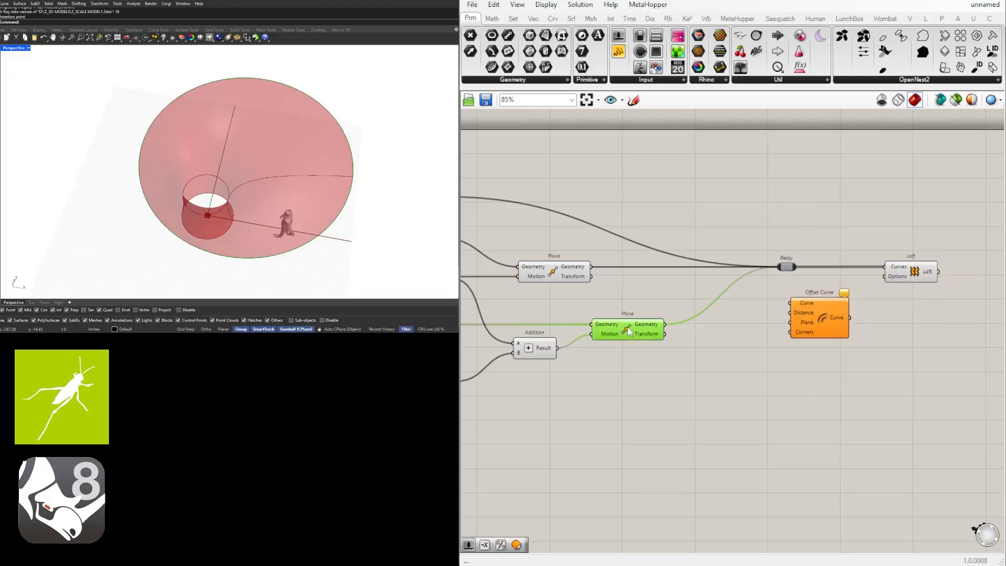
{"action": "left_click", "coordinate": [553, 274]}
{"action": "left_click", "coordinate": [806, 270]}
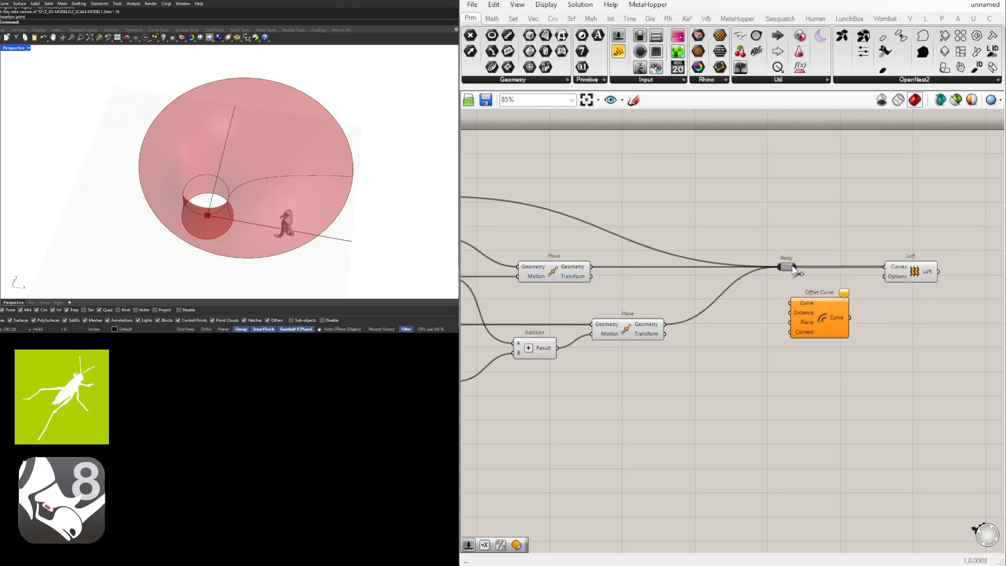
Feed the relayed circles into the Offset Curve and drive its Distance with a new number slider of 12.00
{"action": "left_click_drag", "start_coordinate": [794, 268], "coordinate": [911, 315]}
{"action": "double_click", "coordinate": [799, 325]}
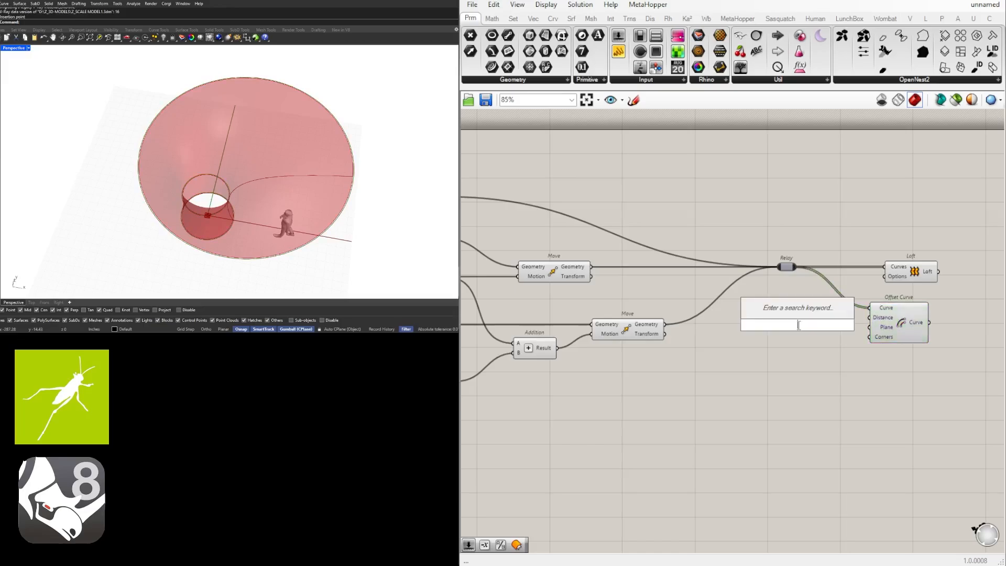
{"action": "type", "text": "12."}
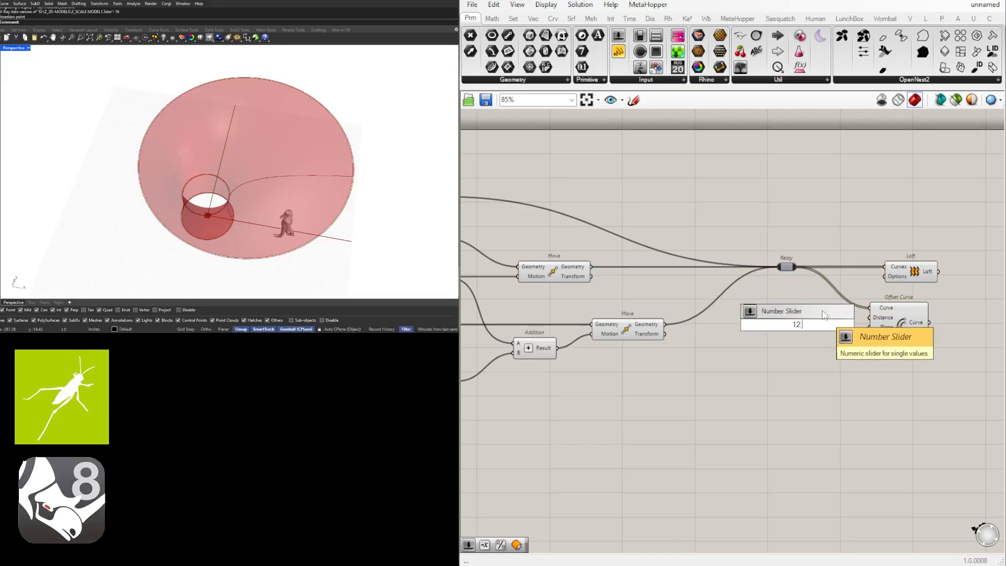
{"action": "key", "text": "Return"}
{"action": "scroll", "coordinate": [844, 317], "scroll_direction": "up", "scroll_amount": 2}
{"action": "scroll", "coordinate": [844, 317], "scroll_direction": "up", "scroll_amount": 1}
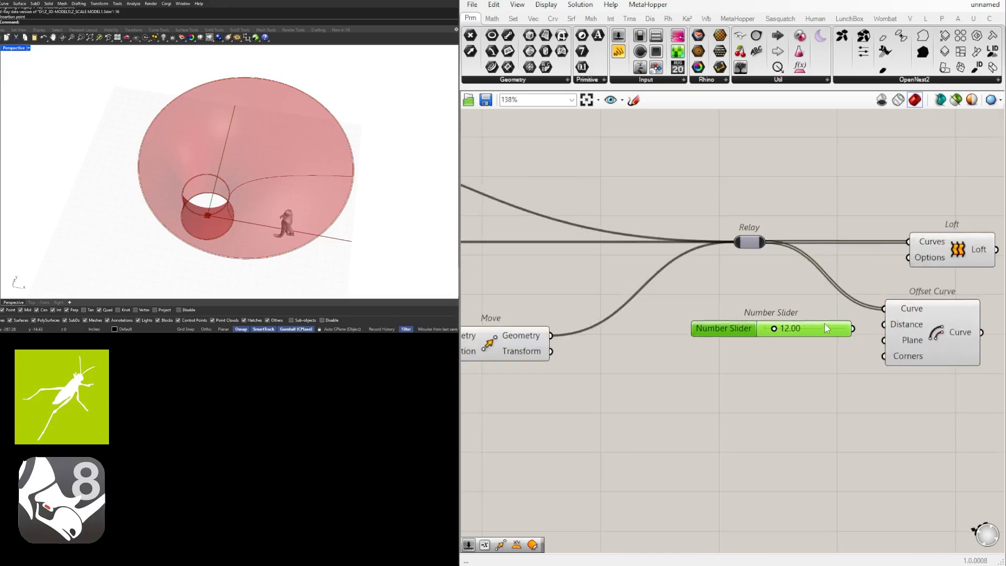
{"action": "mouse_move", "coordinate": [854, 326]}
{"action": "left_mouse_down"}
{"action": "mouse_move", "coordinate": [882, 331]}
{"action": "mouse_move", "coordinate": [834, 324]}
{"action": "left_mouse_up"}
{"action": "left_click", "coordinate": [919, 326]}
{"action": "right_click_drag", "start_coordinate": [229, 191], "coordinate": [223, 121]}
{"action": "scroll", "coordinate": [915, 256], "scroll_direction": "down", "scroll_amount": 1}
{"action": "scroll", "coordinate": [912, 256], "scroll_direction": "down", "scroll_amount": 1}
Shift the Loft farther from the Offset Curve, duplicate it below and connect the offset curves to the copy's Curves input
{"action": "right_click_drag", "start_coordinate": [913, 257], "coordinate": [759, 275]}
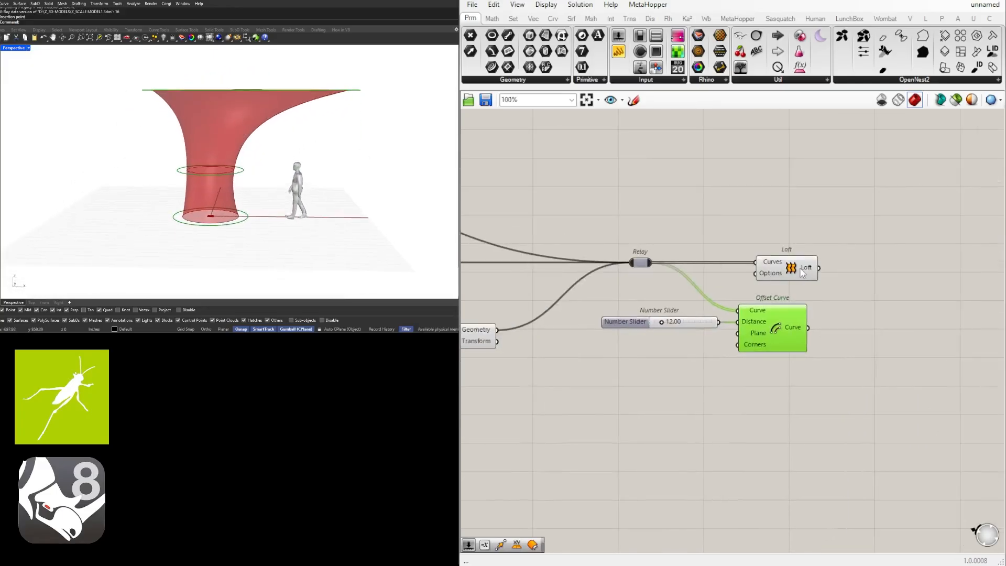
{"action": "left_click_drag", "start_coordinate": [772, 275], "coordinate": [937, 275]}
{"action": "left_click", "coordinate": [910, 286]}
{"action": "right_click_drag", "start_coordinate": [910, 285], "coordinate": [875, 287]}
{"action": "left_click_drag", "start_coordinate": [905, 275], "coordinate": [907, 336], "text": "alt"}
{"action": "left_click_drag", "start_coordinate": [772, 329], "coordinate": [915, 336]}
{"action": "left_click", "coordinate": [926, 364]}
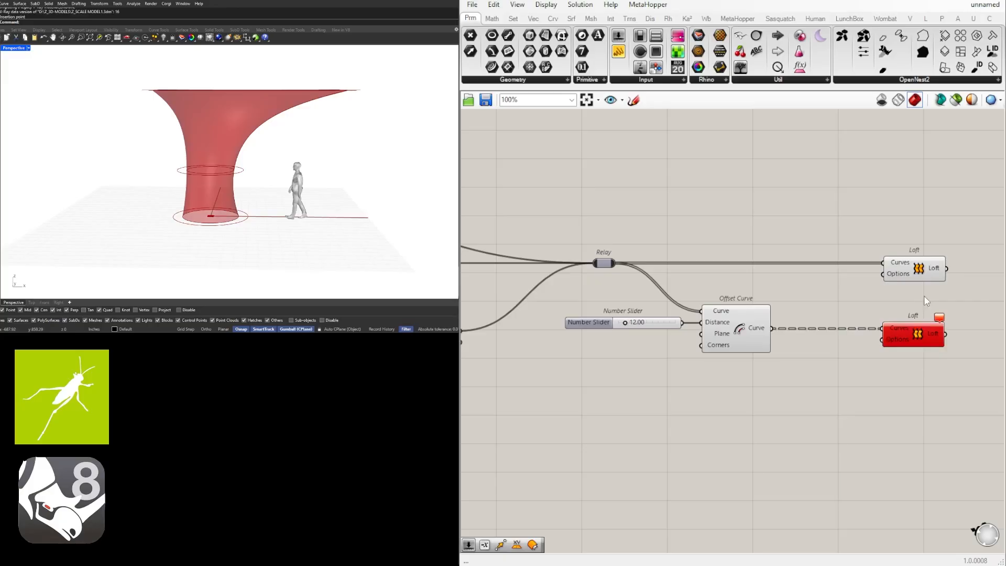
Flatten the Offset Curve's output so the second Loft builds the outer surface, and inspect the thickness between both lofts
{"action": "right_click", "coordinate": [760, 330]}
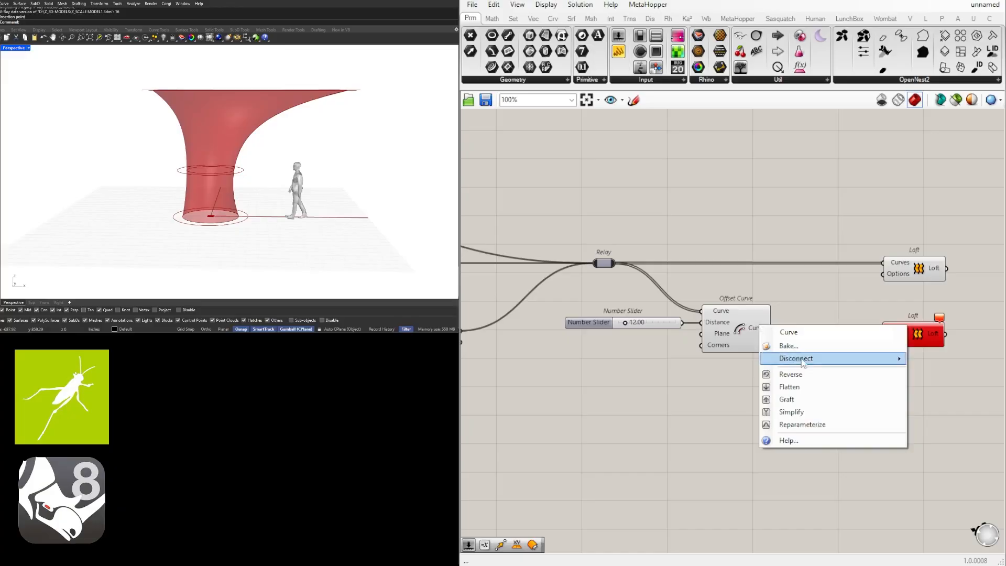
{"action": "left_click", "coordinate": [815, 388]}
{"action": "left_click_drag", "start_coordinate": [914, 337], "coordinate": [917, 337]}
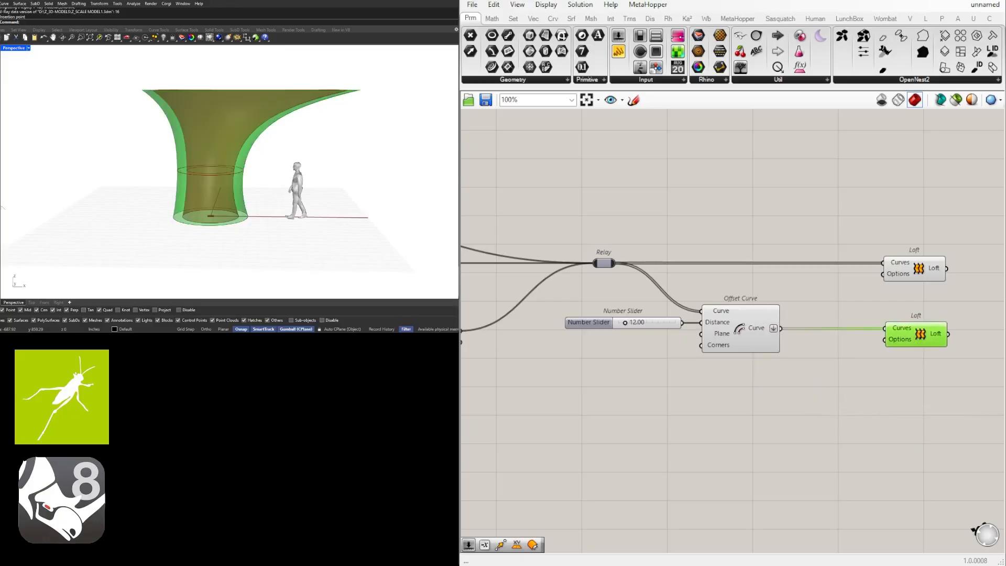
{"action": "mouse_move", "coordinate": [177, 228]}
{"action": "right_mouse_down"}
{"action": "mouse_move", "coordinate": [167, 264]}
{"action": "mouse_move", "coordinate": [180, 233]}
{"action": "right_mouse_up"}
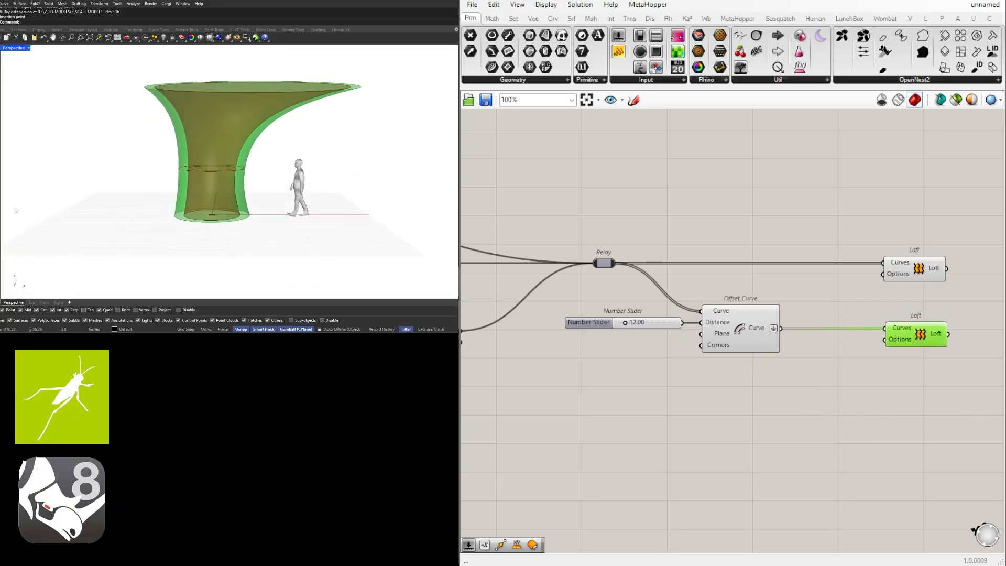
{"action": "scroll", "coordinate": [204, 219], "scroll_direction": "up", "scroll_amount": 5}
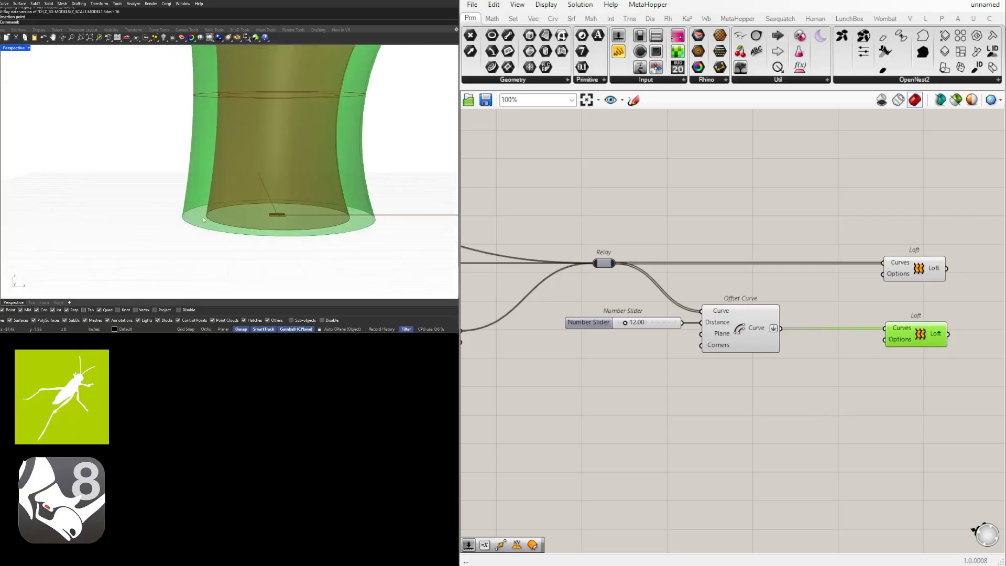
{"action": "scroll", "coordinate": [200, 199], "scroll_direction": "down", "scroll_amount": 2}
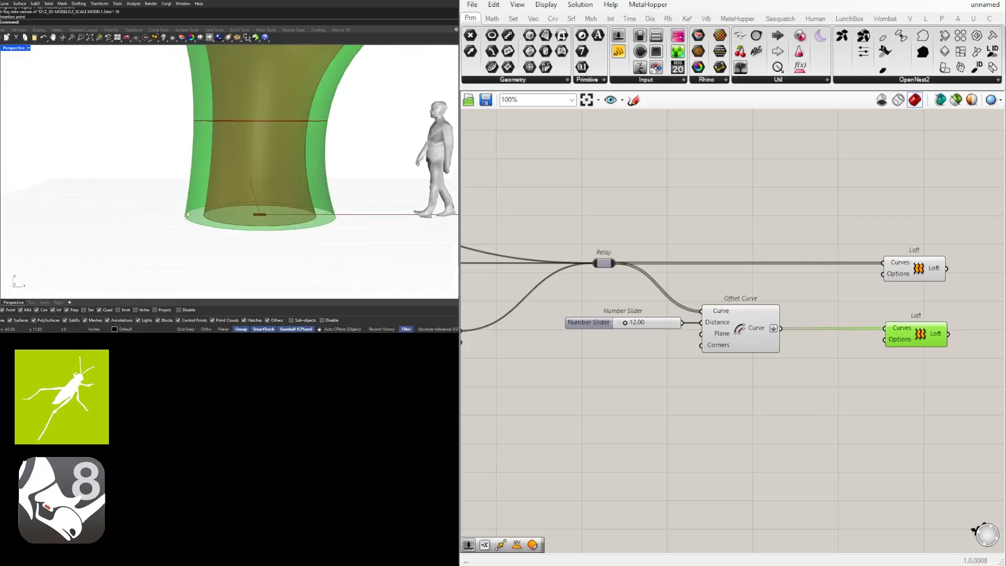
{"action": "scroll", "coordinate": [205, 179], "scroll_direction": "down", "scroll_amount": 3}
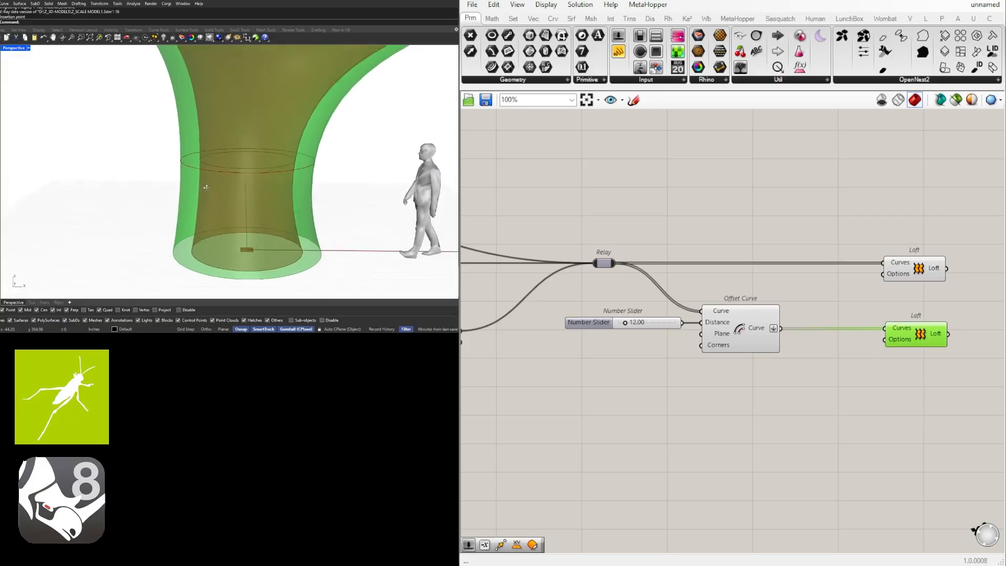
{"action": "scroll", "coordinate": [891, 257], "scroll_direction": "down", "scroll_amount": 1}
{"action": "right_click_drag", "start_coordinate": [259, 147], "coordinate": [307, 167]}
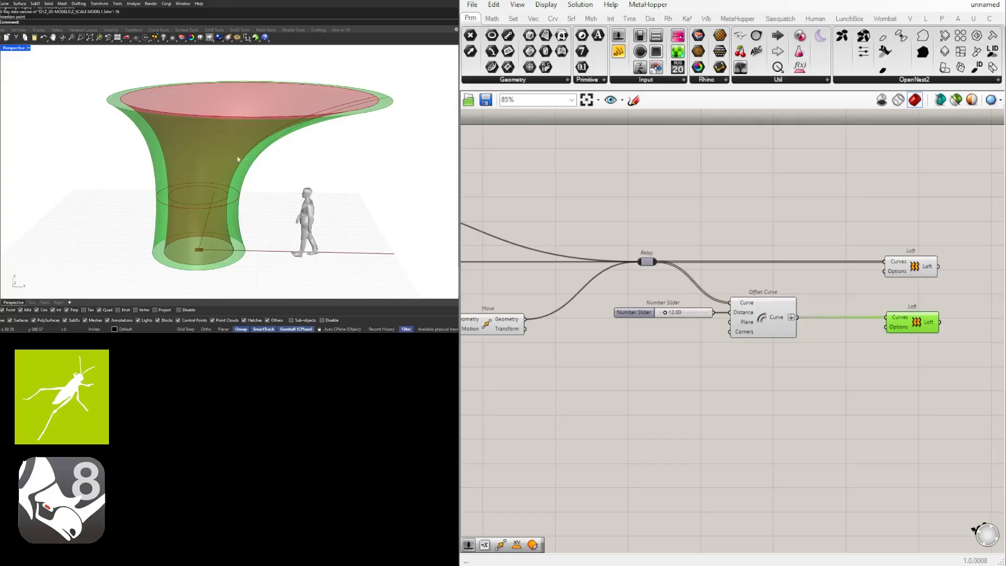
Turn off the preview of the Offset Curve and the second Loft
{"action": "left_click", "coordinate": [886, 298]}
{"action": "scroll", "coordinate": [863, 286], "scroll_direction": "down", "scroll_amount": 1}
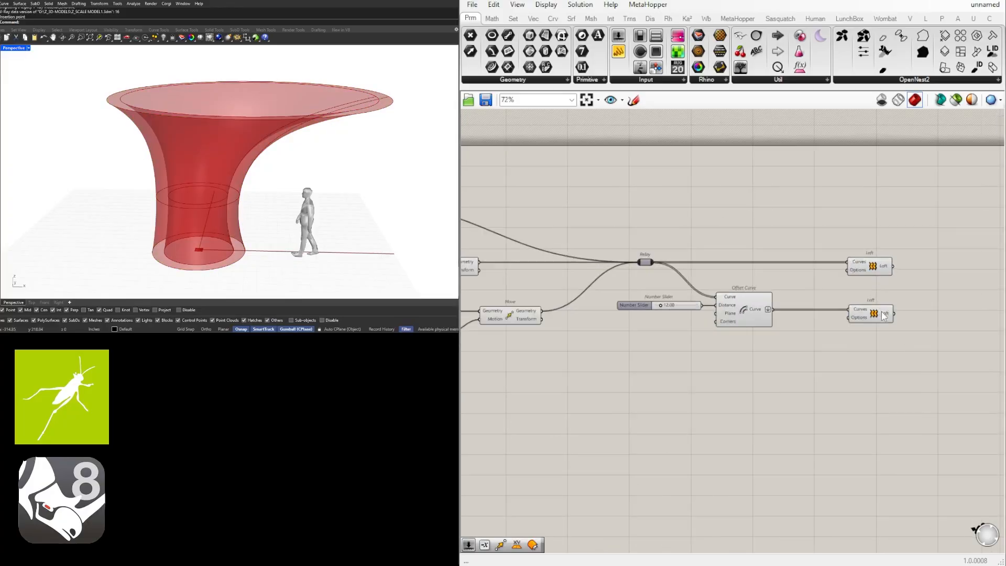
{"action": "scroll", "coordinate": [868, 341], "scroll_direction": "down", "scroll_amount": 1}
{"action": "left_click_drag", "start_coordinate": [894, 366], "coordinate": [711, 326]}
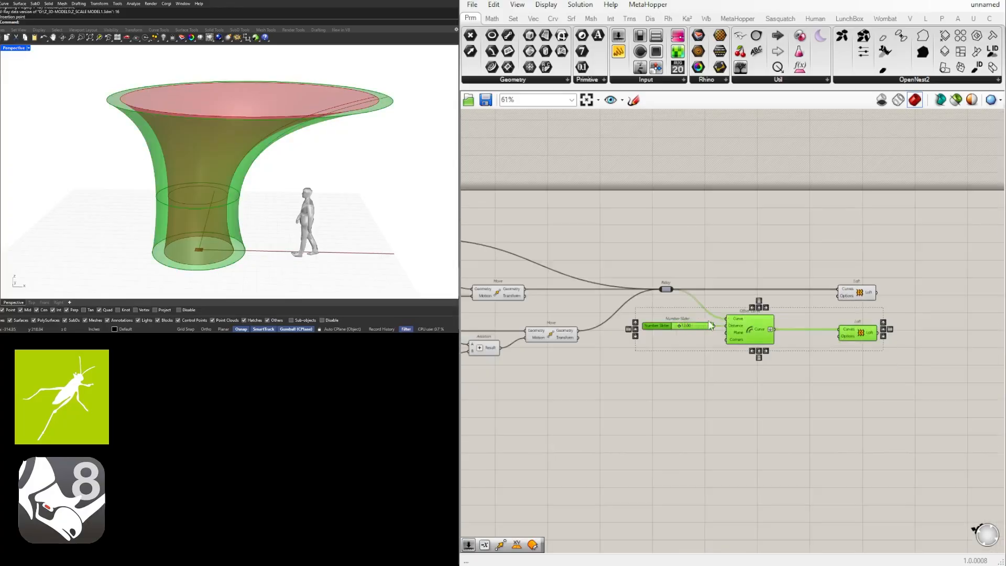
{"action": "middle_click", "coordinate": [744, 325]}
{"action": "left_click", "coordinate": [775, 289]}
{"action": "left_click", "coordinate": [807, 249]}
{"action": "left_click", "coordinate": [861, 289]}
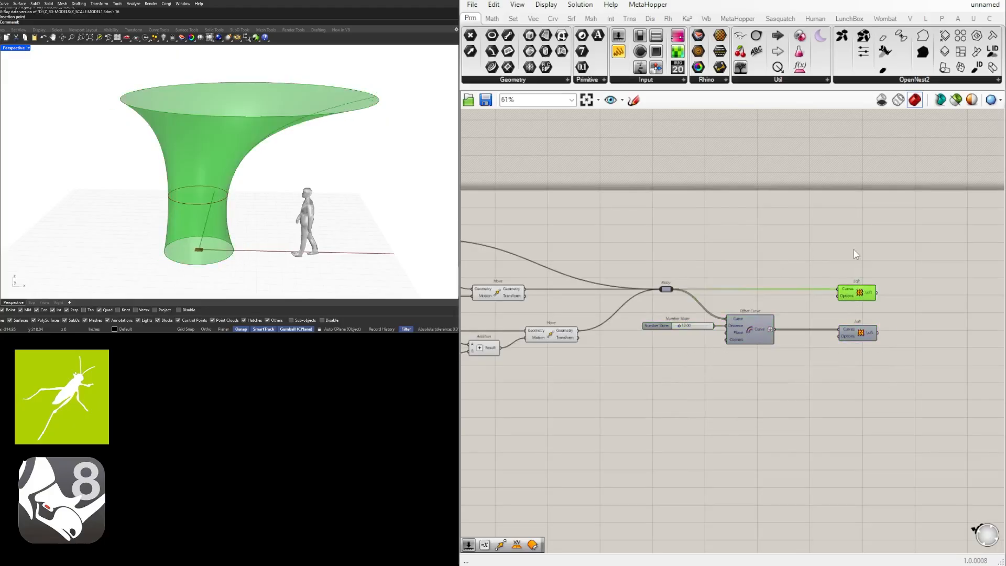
{"action": "left_click", "coordinate": [854, 248]}
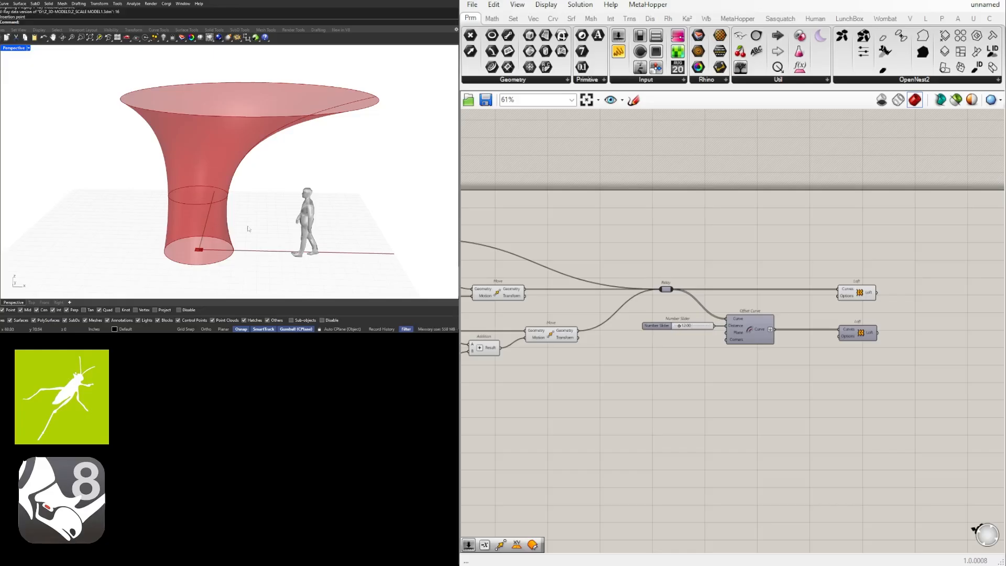
Turn on the preview of the 240.00 radius circle and show it in the Top view of the four-viewport layout
{"action": "right_click_drag", "start_coordinate": [304, 103], "coordinate": [228, 179]}
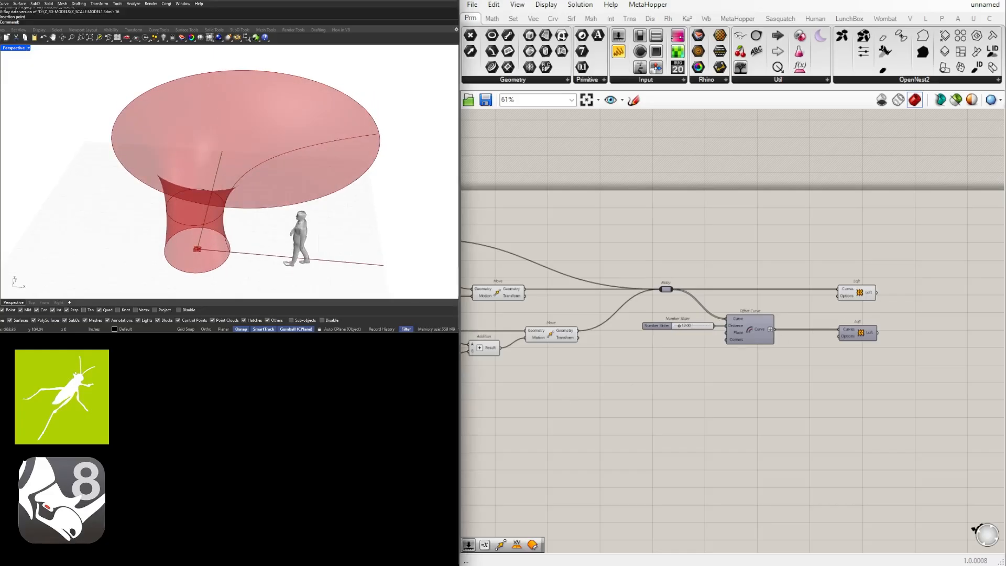
{"action": "scroll", "coordinate": [718, 373], "scroll_direction": "up", "scroll_amount": 4}
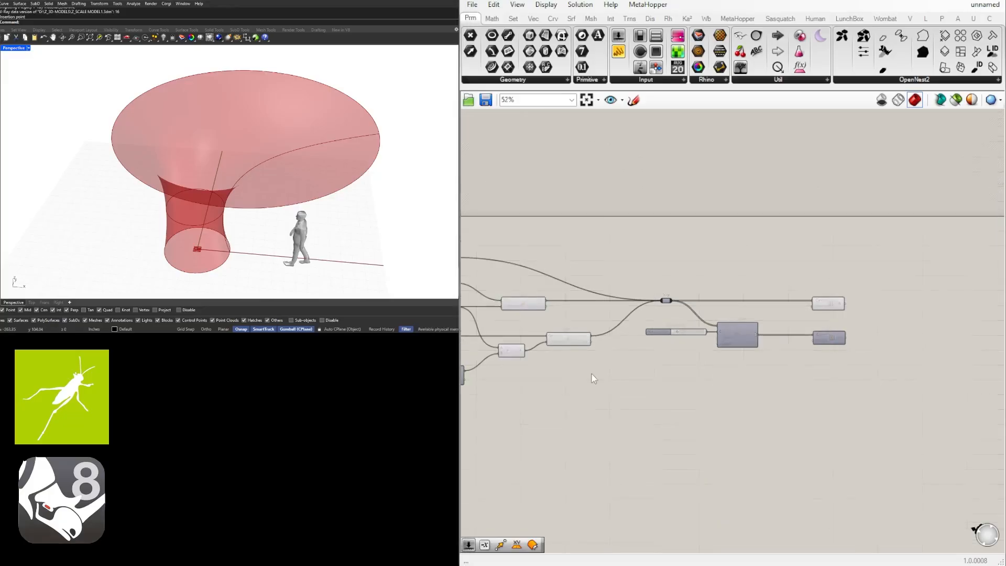
{"action": "left_click", "coordinate": [651, 282]}
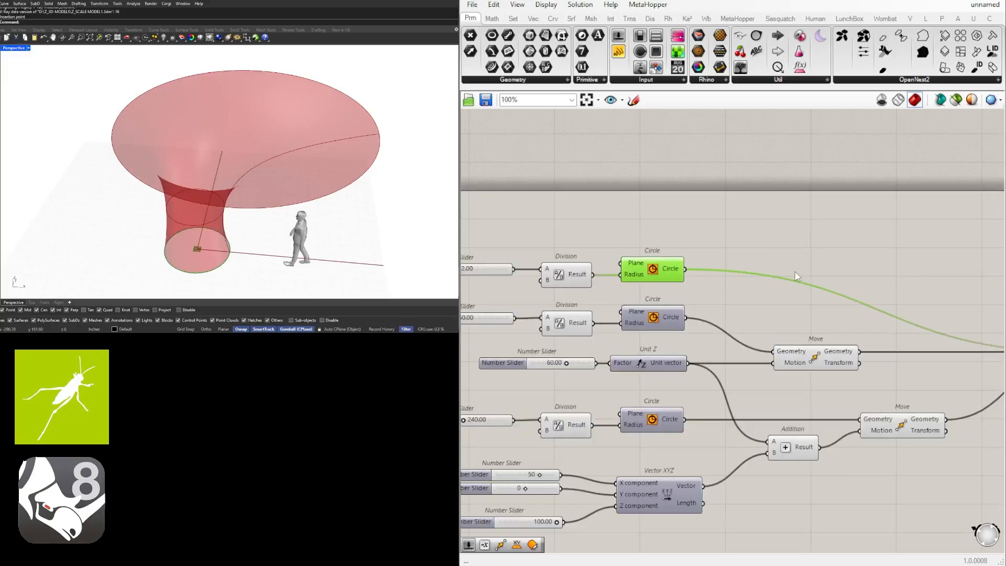
{"action": "scroll", "coordinate": [796, 276], "scroll_direction": "down", "scroll_amount": 2}
{"action": "left_click", "coordinate": [679, 366]}
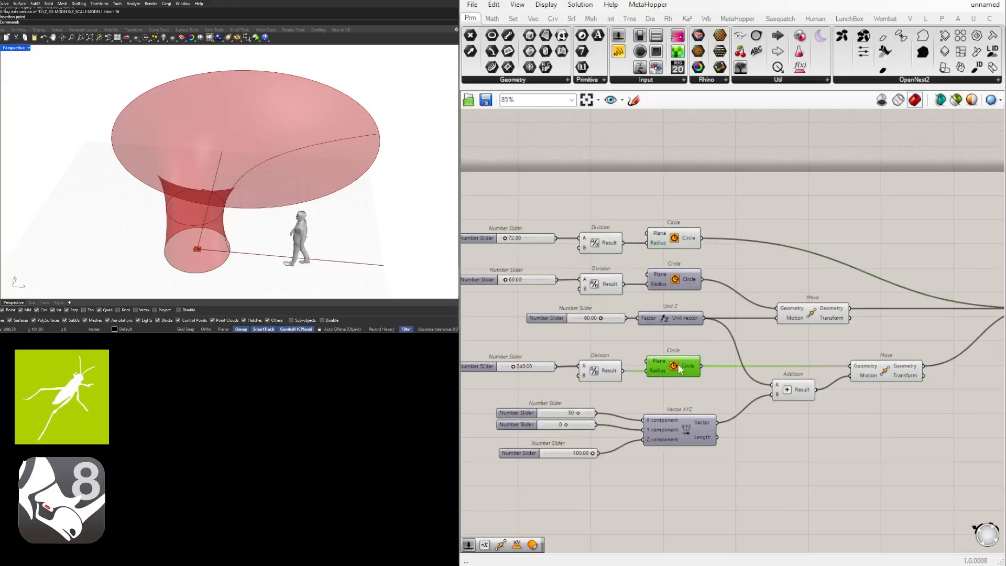
{"action": "middle_click", "coordinate": [679, 368]}
{"action": "left_click", "coordinate": [709, 350]}
{"action": "right_click_drag", "start_coordinate": [227, 228], "coordinate": [316, 248]}
{"action": "scroll", "coordinate": [262, 220], "scroll_direction": "down", "scroll_amount": 2}
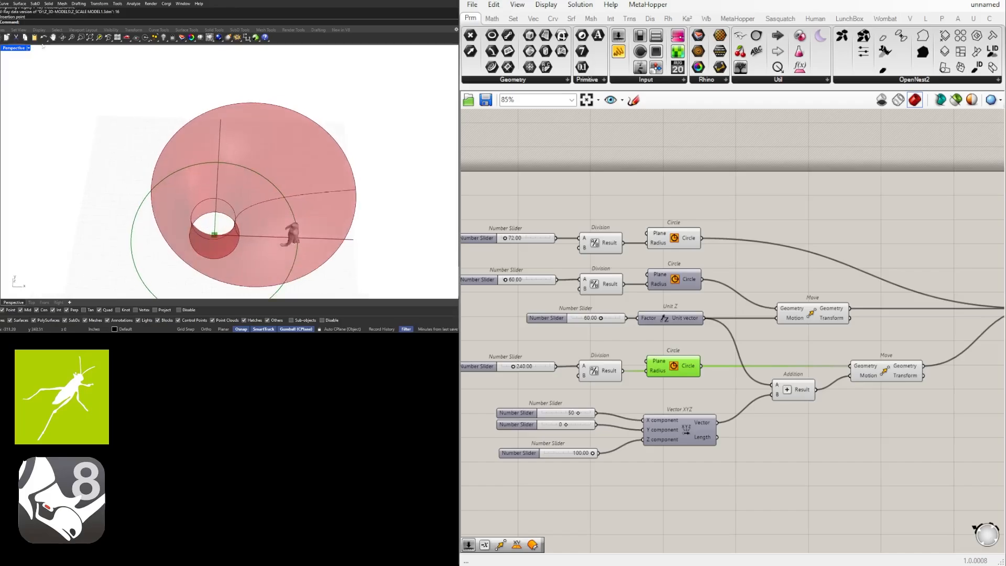
{"action": "double_click", "coordinate": [14, 48]}
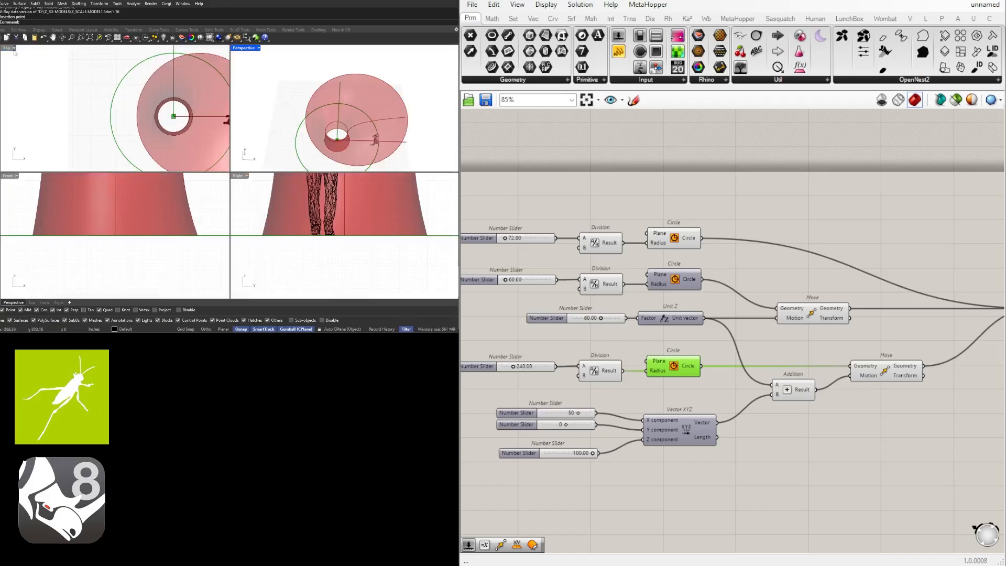
{"action": "scroll", "coordinate": [158, 122], "scroll_direction": "down", "scroll_amount": 3}
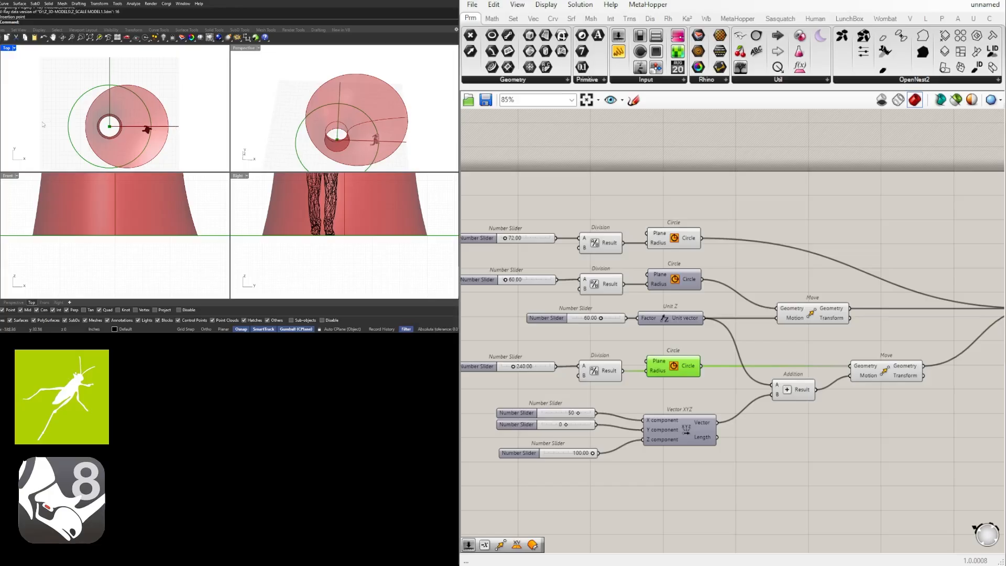
Add an Offset Curve below the second Move, fed by the third circle with the X component's slider as its Distance
{"action": "left_click", "coordinate": [707, 294]}
{"action": "right_click_drag", "start_coordinate": [893, 439], "coordinate": [874, 429]}
{"action": "double_click", "coordinate": [874, 430]}
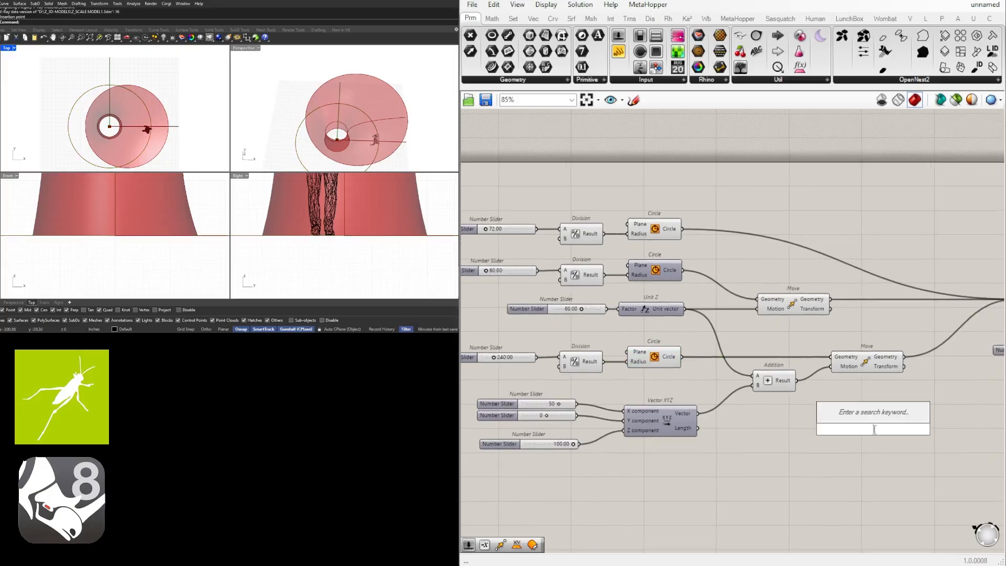
{"action": "type", "text": "offset"}
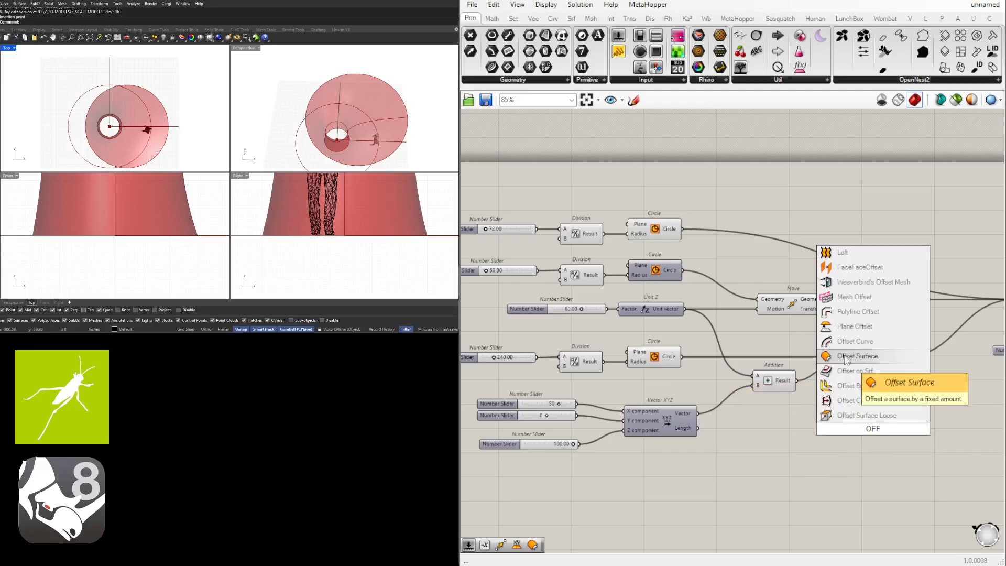
{"action": "left_click", "coordinate": [847, 348]}
{"action": "left_click", "coordinate": [662, 363]}
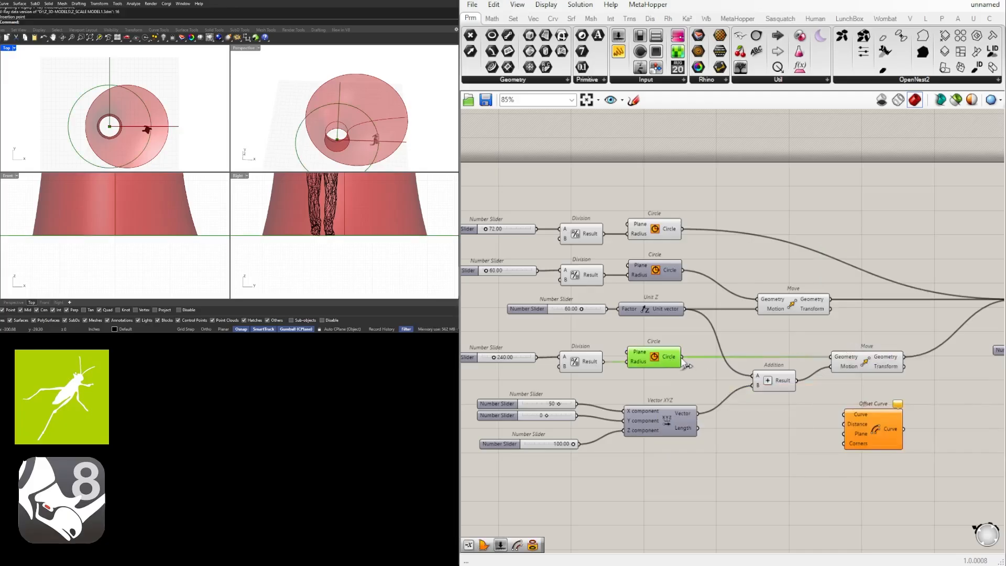
{"action": "left_click_drag", "start_coordinate": [682, 356], "coordinate": [853, 446]}
{"action": "left_click_drag", "start_coordinate": [576, 404], "coordinate": [818, 443]}
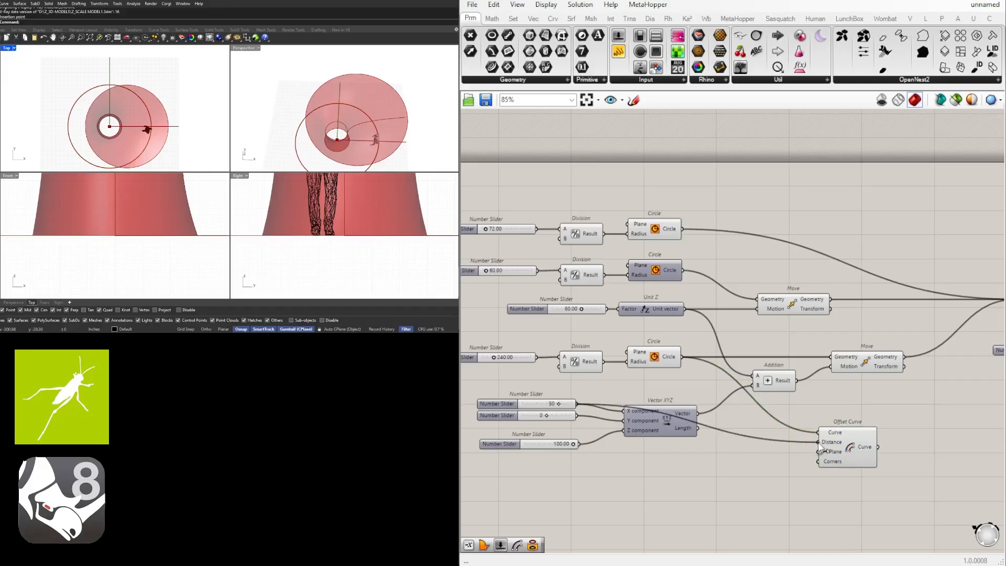
{"action": "scroll", "coordinate": [152, 120], "scroll_direction": "up", "scroll_amount": 4}
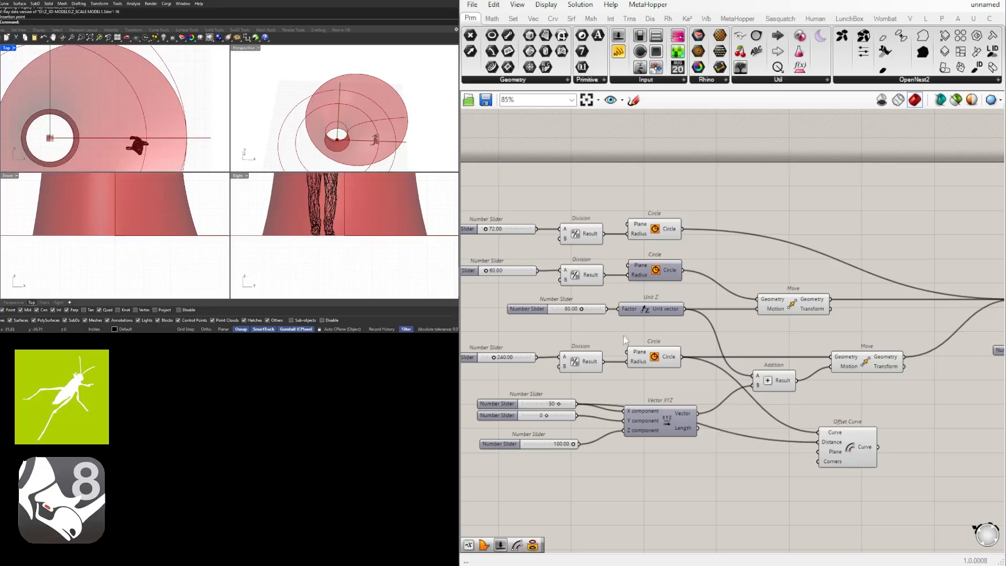
{"action": "scroll", "coordinate": [559, 405], "scroll_direction": "up", "scroll_amount": 3}
{"action": "left_click_drag", "start_coordinate": [558, 404], "coordinate": [561, 402]}
{"action": "scroll", "coordinate": [933, 443], "scroll_direction": "down", "scroll_amount": 3}
Add an Addition component beside the new Offset Curve and connect the X component's slider to its A input
{"action": "right_click_drag", "start_coordinate": [954, 444], "coordinate": [722, 416]}
{"action": "left_click_drag", "start_coordinate": [793, 454], "coordinate": [798, 450]}
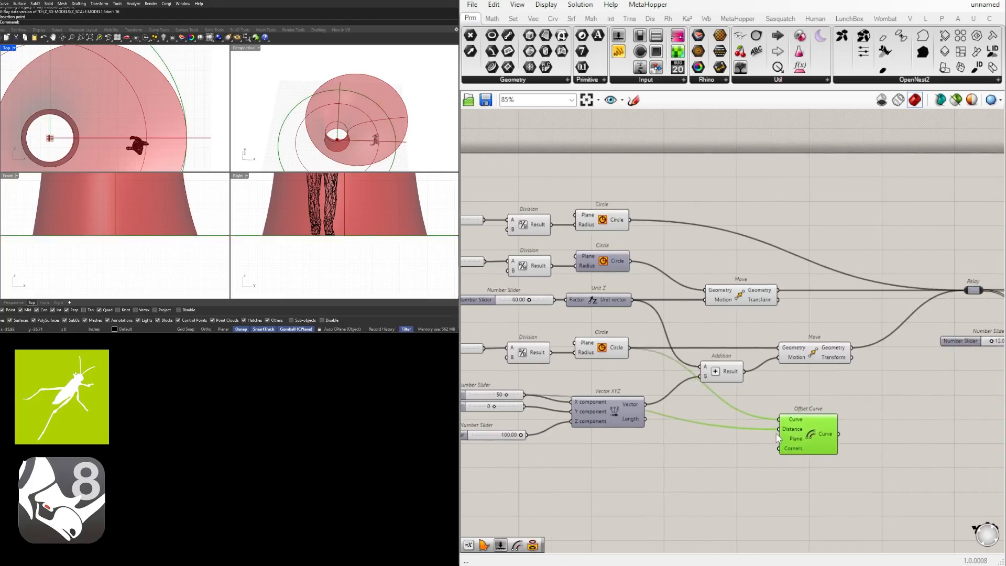
{"action": "scroll", "coordinate": [749, 440], "scroll_direction": "up", "scroll_amount": 2}
{"action": "double_click", "coordinate": [745, 442]}
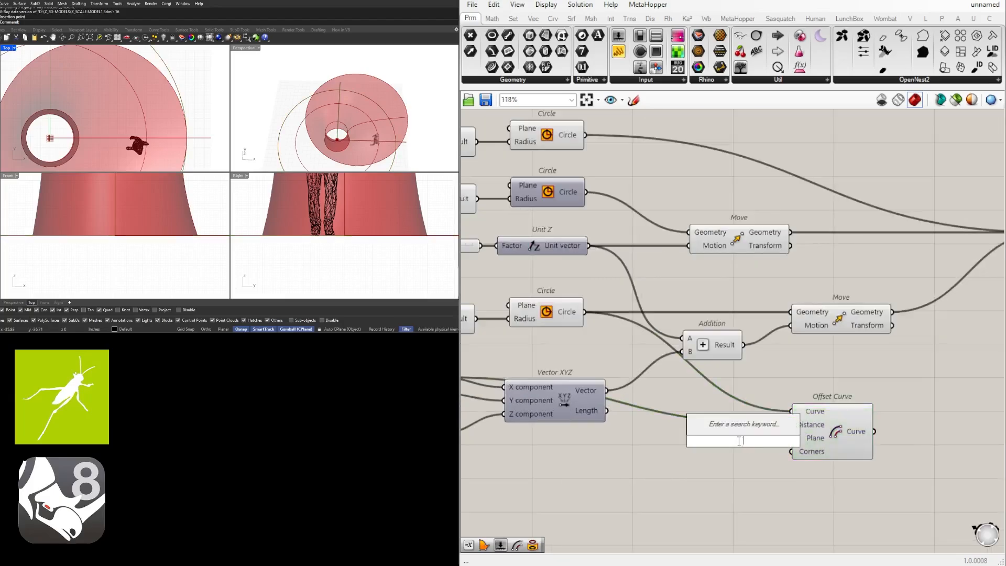
{"action": "type", "text": "+"}
{"action": "key", "text": "Return"}
{"action": "scroll", "coordinate": [718, 439], "scroll_direction": "down", "scroll_amount": 1}
{"action": "right_click_drag", "start_coordinate": [613, 442], "coordinate": [693, 437]}
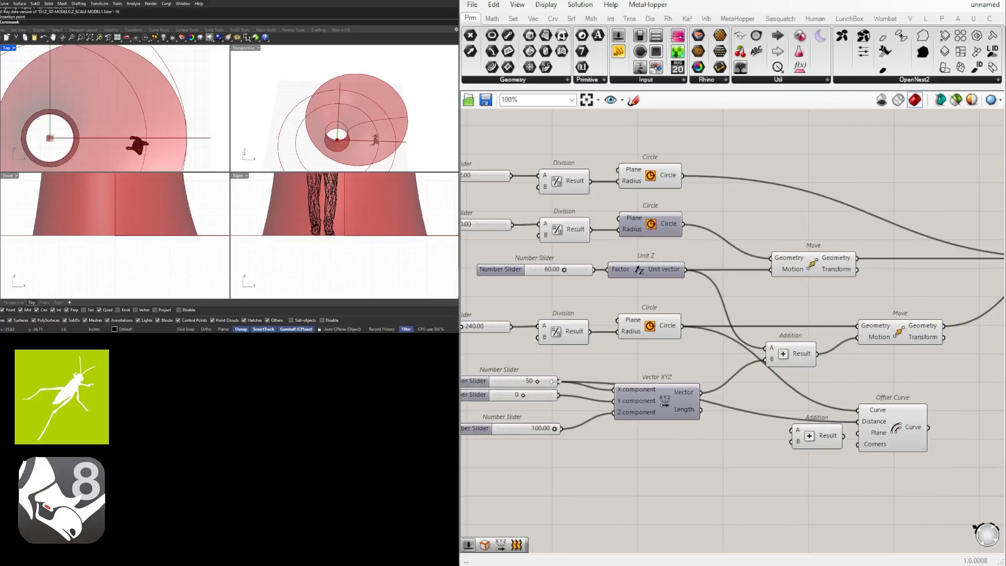
{"action": "left_click_drag", "start_coordinate": [556, 381], "coordinate": [792, 430]}
Wire a new 1.0 number slider into the Addition's B input and use the sum as the new Offset Curve's Distance
{"action": "double_click", "coordinate": [725, 468]}
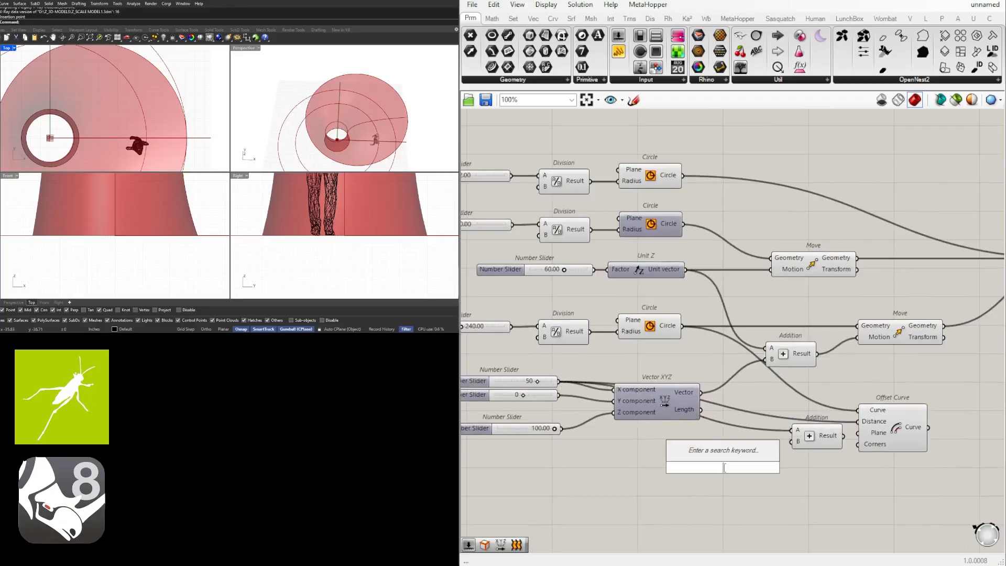
{"action": "type", "text": "1.0"}
{"action": "key", "text": "Return"}
{"action": "scroll", "coordinate": [759, 461], "scroll_direction": "up", "scroll_amount": 3}
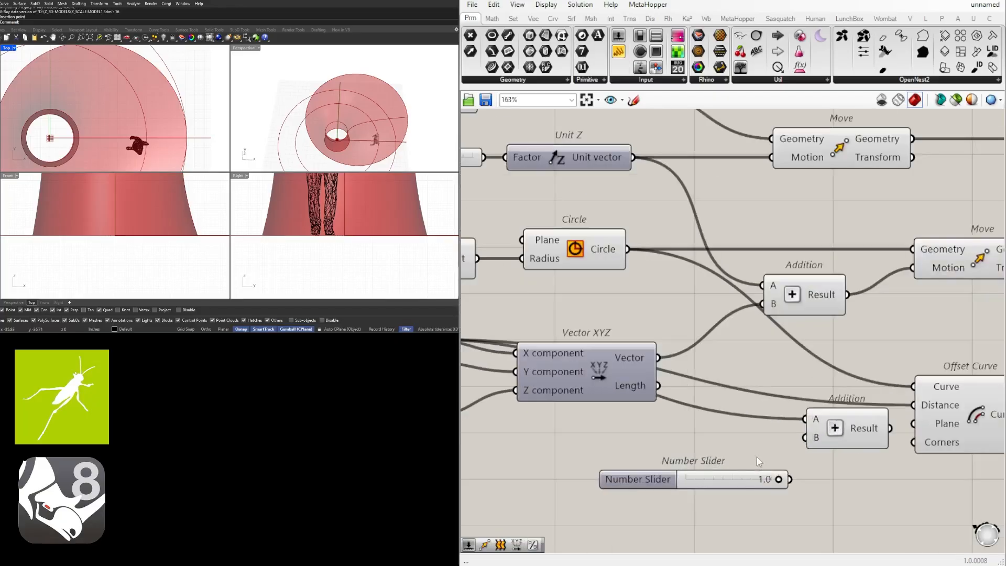
{"action": "left_click_drag", "start_coordinate": [765, 483], "coordinate": [805, 438]}
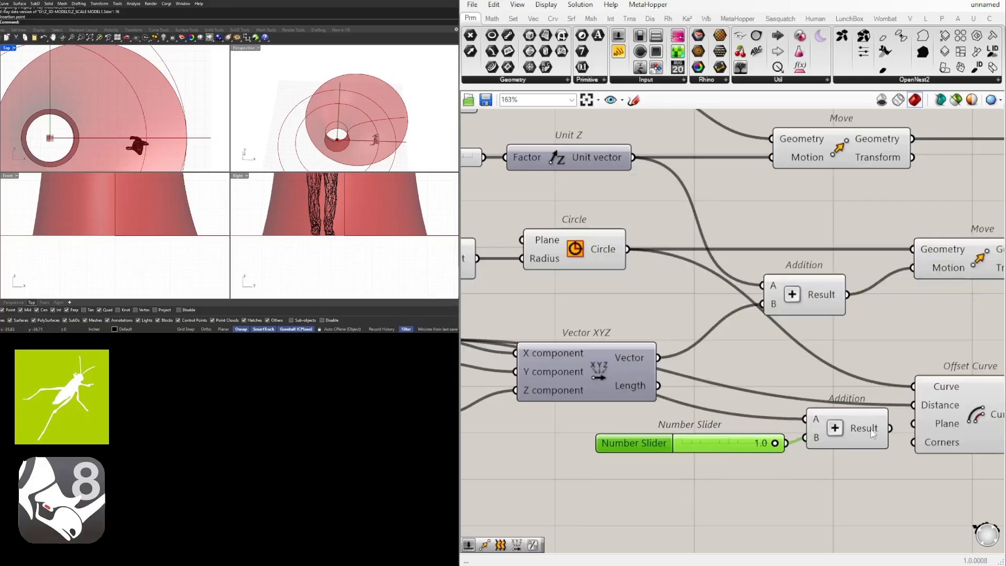
{"action": "left_click_drag", "start_coordinate": [872, 435], "coordinate": [914, 405]}
{"action": "scroll", "coordinate": [914, 408], "scroll_direction": "down", "scroll_amount": 3}
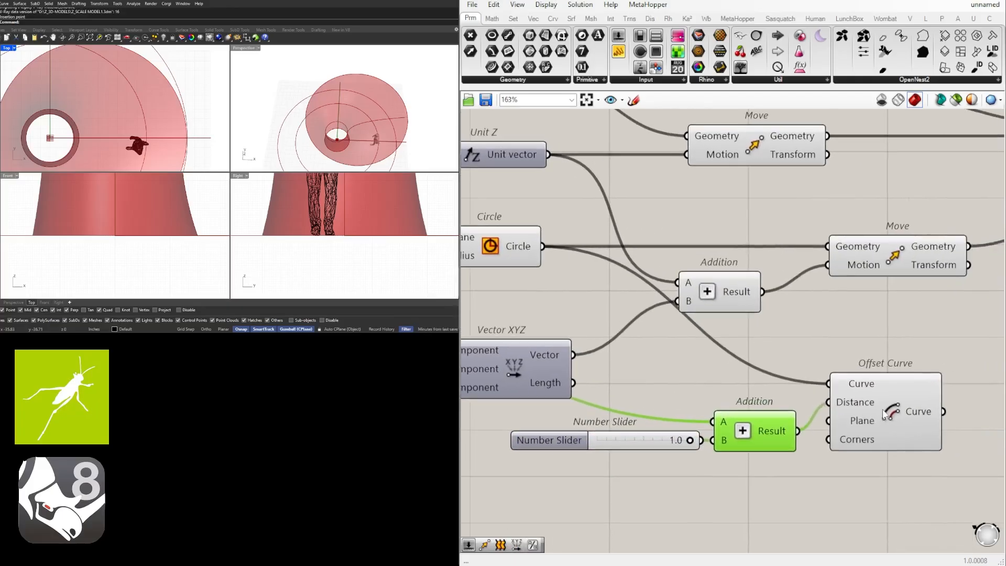
Hide the wire running into the A input of the Addition that drives the new Offset Curve's distance
{"action": "left_click", "coordinate": [916, 414]}
{"action": "scroll", "coordinate": [178, 147], "scroll_direction": "up", "scroll_amount": 5}
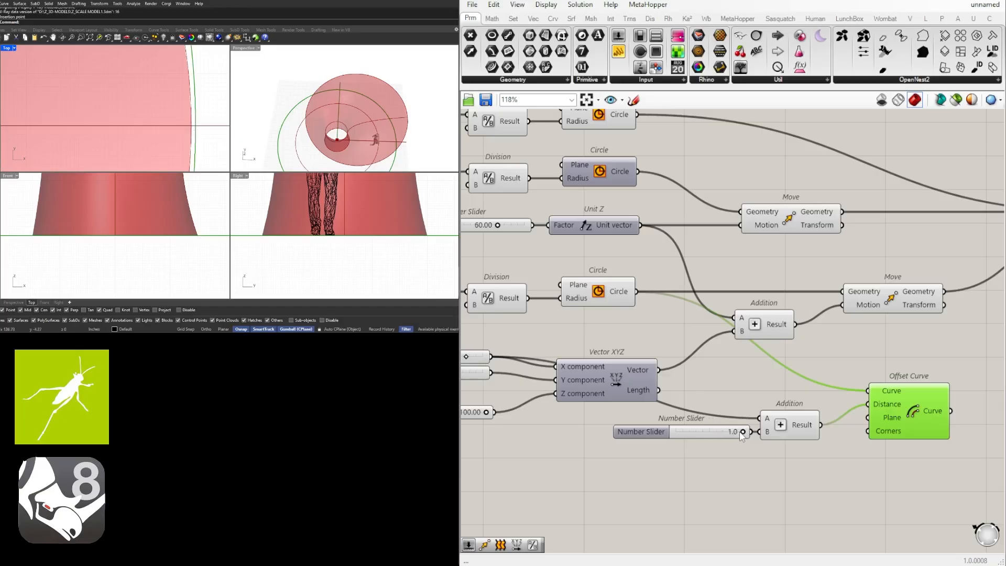
{"action": "scroll", "coordinate": [748, 435], "scroll_direction": "down", "scroll_amount": 1}
{"action": "right_click", "coordinate": [763, 419]}
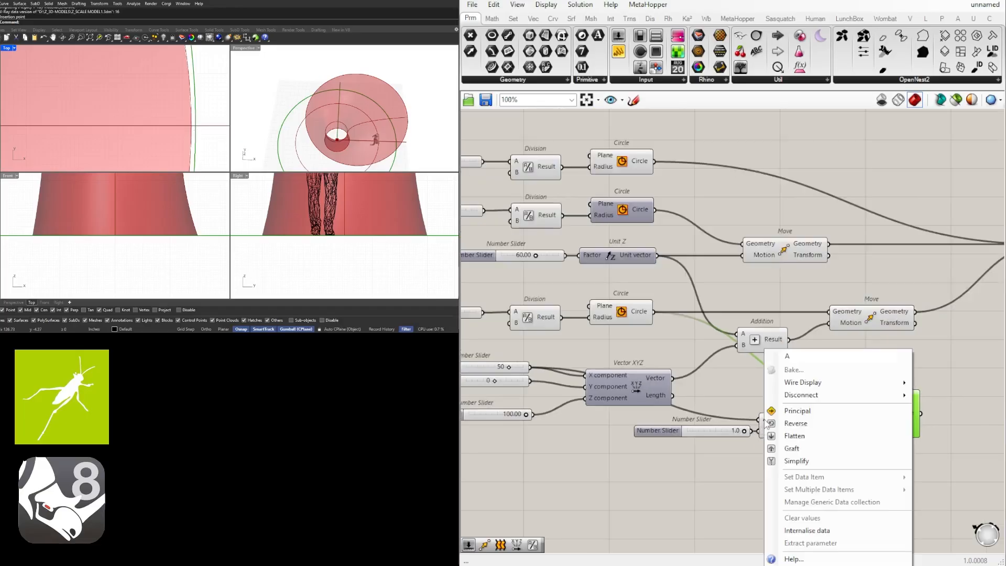
{"action": "mouse_move", "coordinate": [859, 383]}
{"action": "left_click", "coordinate": [939, 408]}
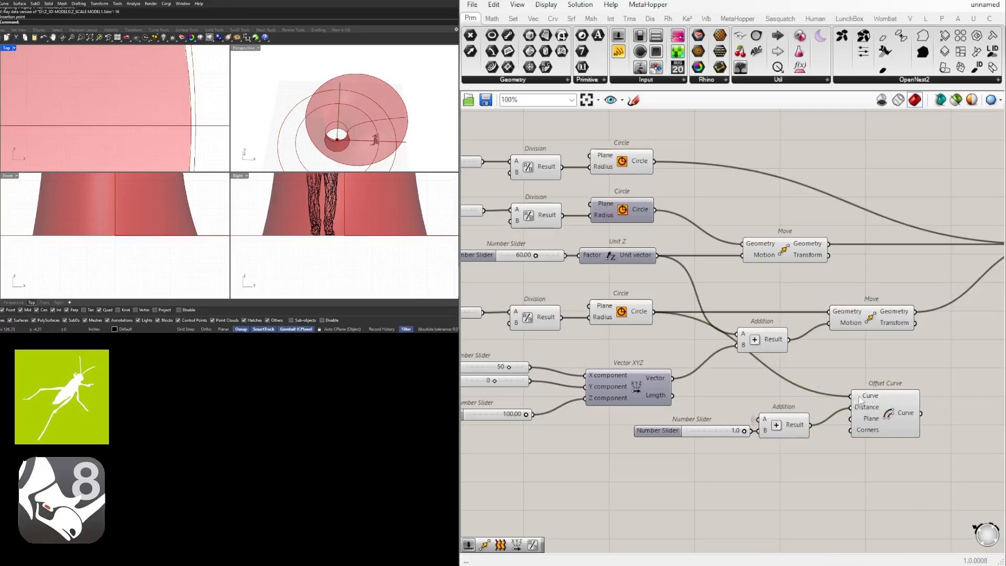
Move the 1.0 slider, Addition and new Offset Curve together closer to the Vector XYZ component
{"action": "left_click_drag", "start_coordinate": [974, 495], "coordinate": [725, 395]}
{"action": "left_click_drag", "start_coordinate": [878, 401], "coordinate": [808, 420]}
{"action": "left_click", "coordinate": [824, 388]}
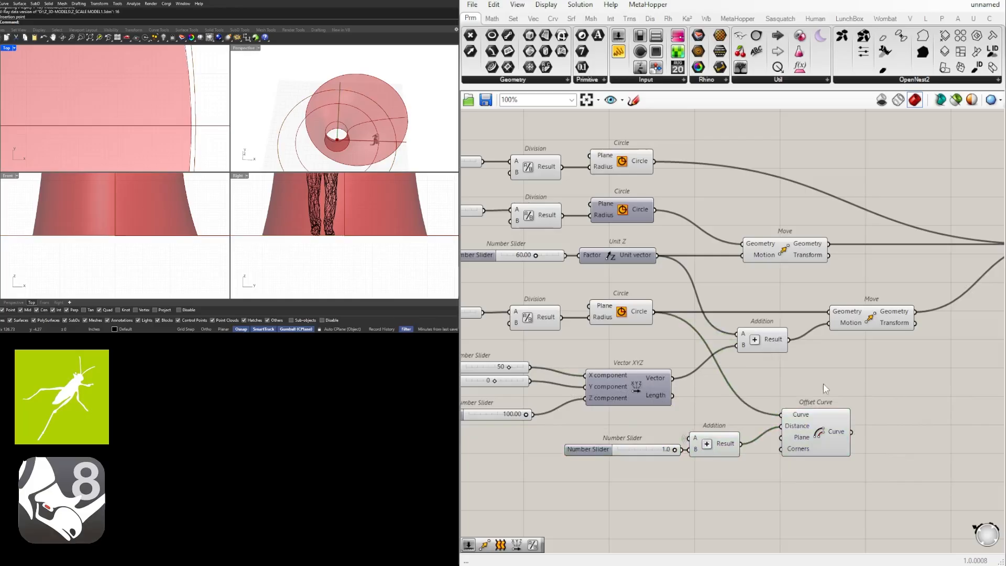
Examine the new offset curve and the 72.00 radius circle in the Top view
{"action": "scroll", "coordinate": [823, 387], "scroll_direction": "down", "scroll_amount": 2}
{"action": "left_click", "coordinate": [823, 420]}
{"action": "scroll", "coordinate": [200, 106], "scroll_direction": "down", "scroll_amount": 3}
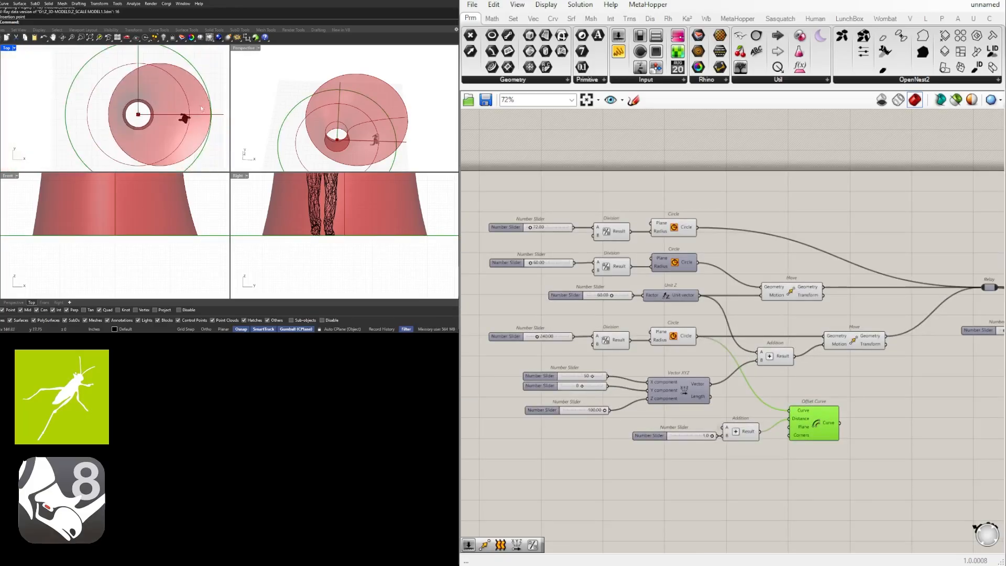
{"action": "left_click", "coordinate": [675, 229]}
{"action": "scroll", "coordinate": [135, 105], "scroll_direction": "up", "scroll_amount": 4}
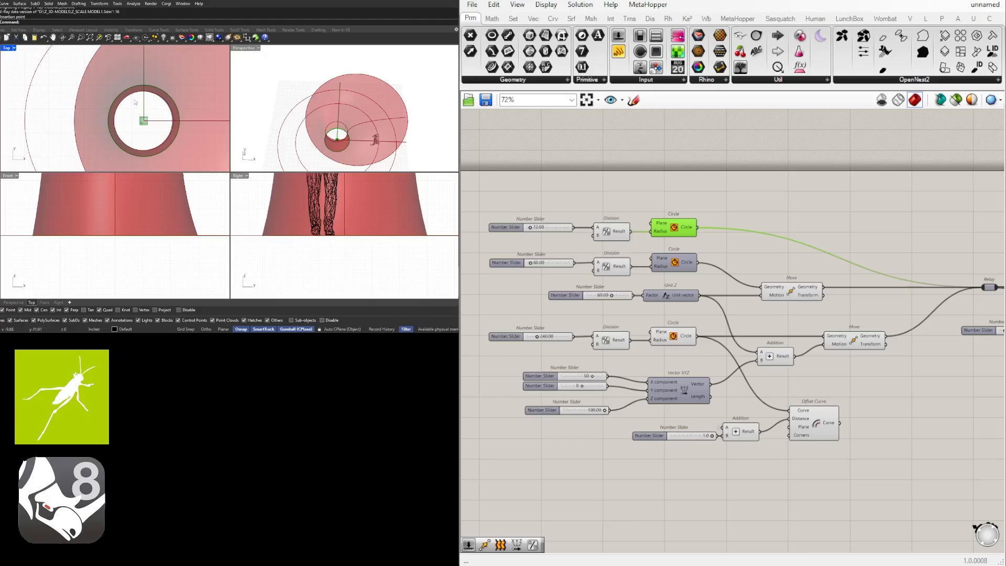
{"action": "scroll", "coordinate": [551, 252], "scroll_direction": "up", "scroll_amount": 2}
{"action": "scroll", "coordinate": [551, 251], "scroll_direction": "down", "scroll_amount": 2}
{"action": "scroll", "coordinate": [589, 249], "scroll_direction": "up", "scroll_amount": 3}
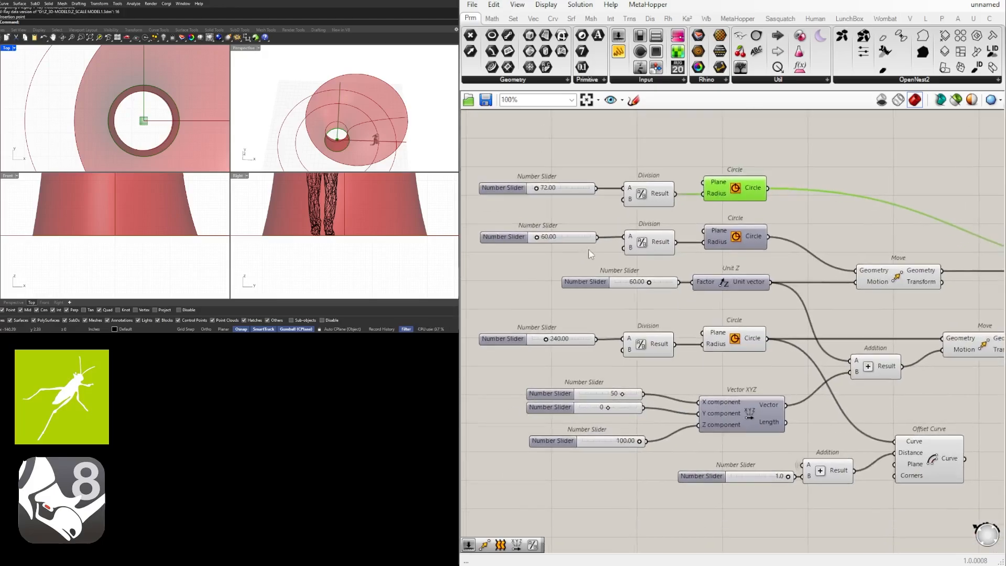
Turn on the preview of the 60.00 radius circle and show the column base in the Perspective view
{"action": "left_click", "coordinate": [659, 246]}
{"action": "right_click_drag", "start_coordinate": [362, 105], "coordinate": [356, 149]}
{"action": "scroll", "coordinate": [357, 149], "scroll_direction": "up", "scroll_amount": 4}
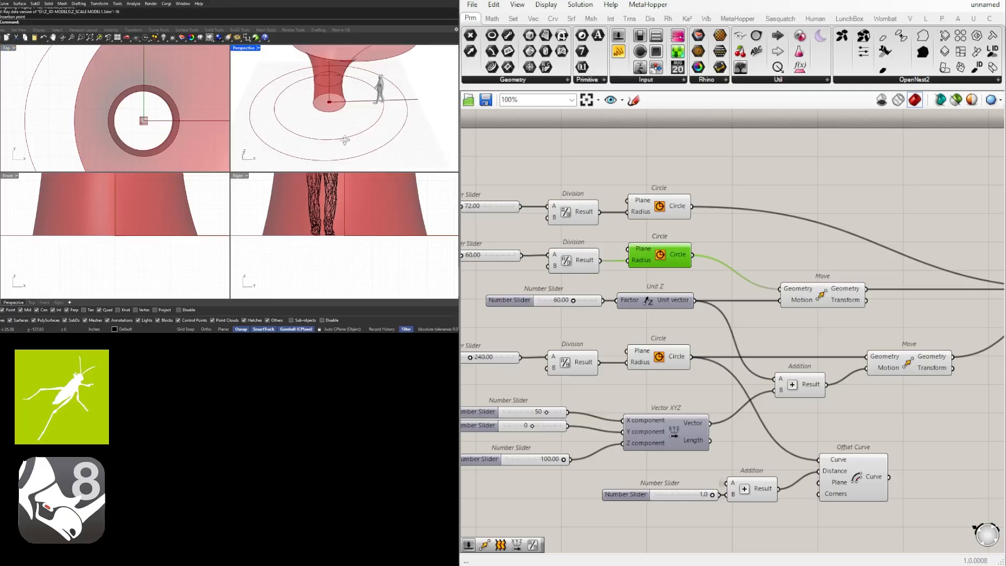
{"action": "middle_click", "coordinate": [662, 252]}
{"action": "left_click", "coordinate": [680, 234]}
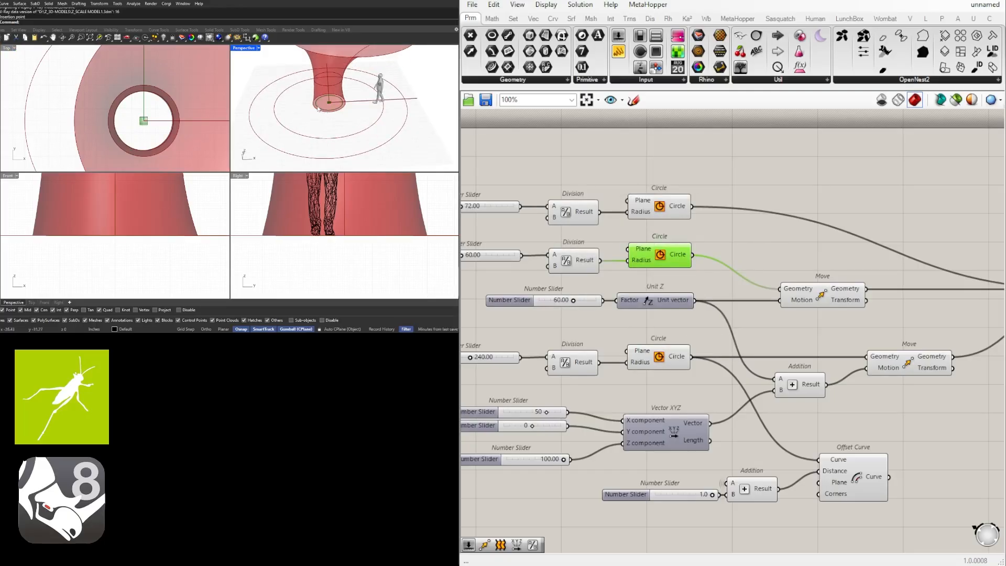
Duplicate the 1.0 slider, Addition and Offset Curve as a second set stacked with the original
{"action": "scroll", "coordinate": [530, 293], "scroll_direction": "down", "scroll_amount": 3}
{"action": "left_click_drag", "start_coordinate": [831, 461], "coordinate": [653, 424]}
{"action": "left_click_drag", "start_coordinate": [776, 419], "coordinate": [816, 422]}
Feed the upper Offset Curve's Curve input from the 60.00 radius circle and check its offset
{"action": "left_click", "coordinate": [623, 266]}
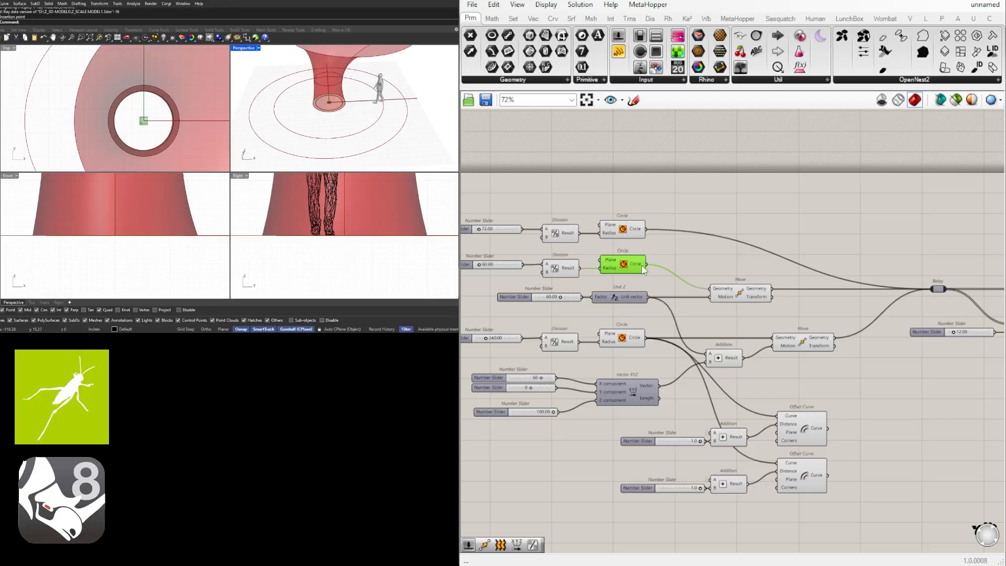
{"action": "left_click_drag", "start_coordinate": [647, 265], "coordinate": [777, 415]}
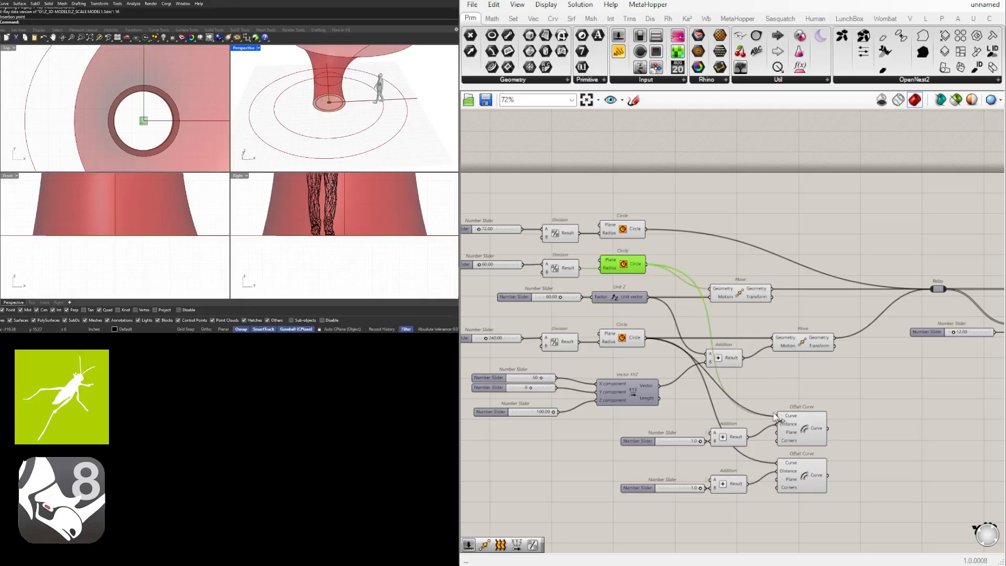
{"action": "left_click", "coordinate": [811, 435]}
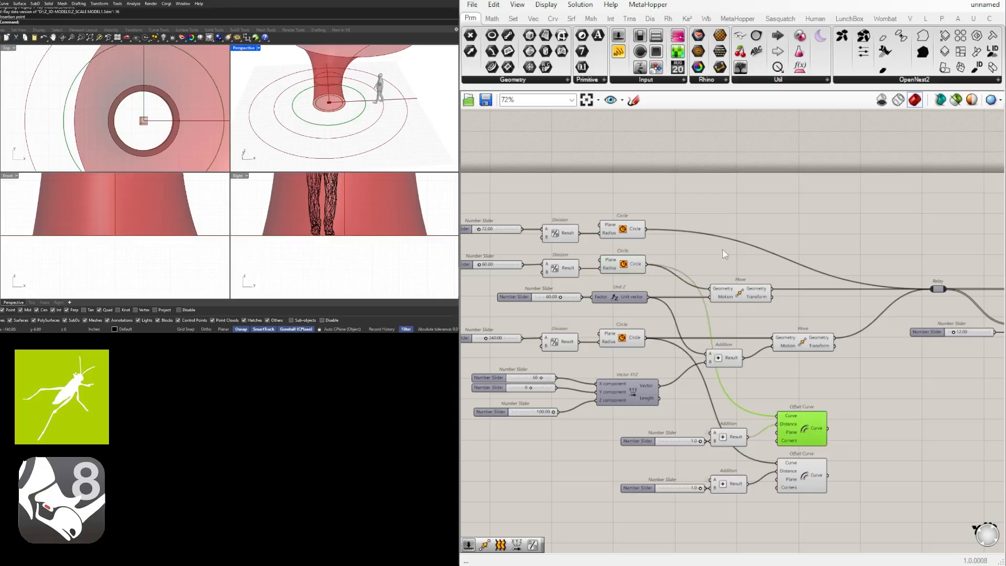
{"action": "left_click", "coordinate": [626, 268]}
{"action": "left_click", "coordinate": [808, 433]}
{"action": "scroll", "coordinate": [727, 439], "scroll_direction": "up", "scroll_amount": 3}
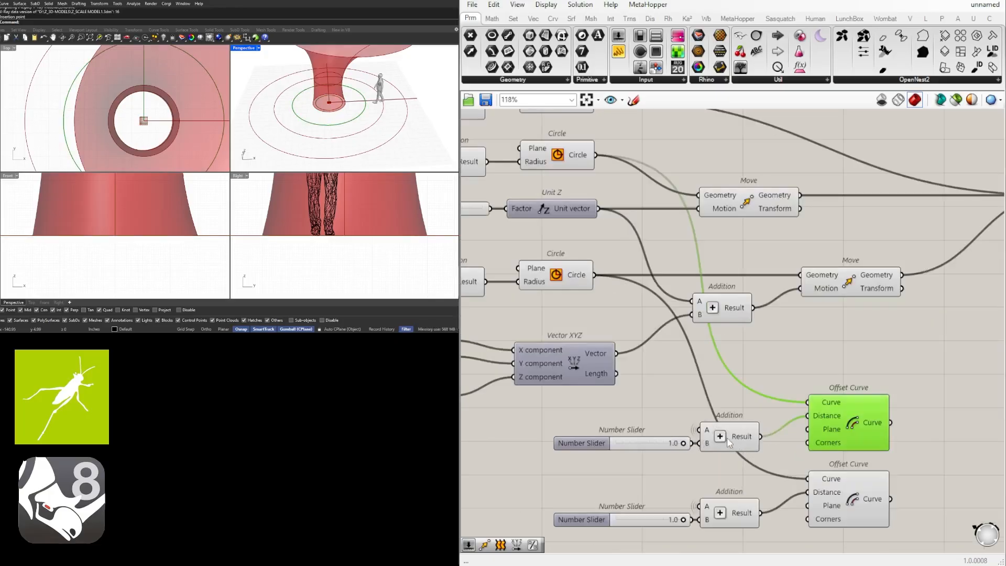
Delete the upper Addition and its slider, and connect the remaining 1.0 slider directly to the upper Offset Curve's Distance
{"action": "left_click", "coordinate": [728, 438]}
{"action": "scroll", "coordinate": [729, 439], "scroll_direction": "down", "scroll_amount": 1}
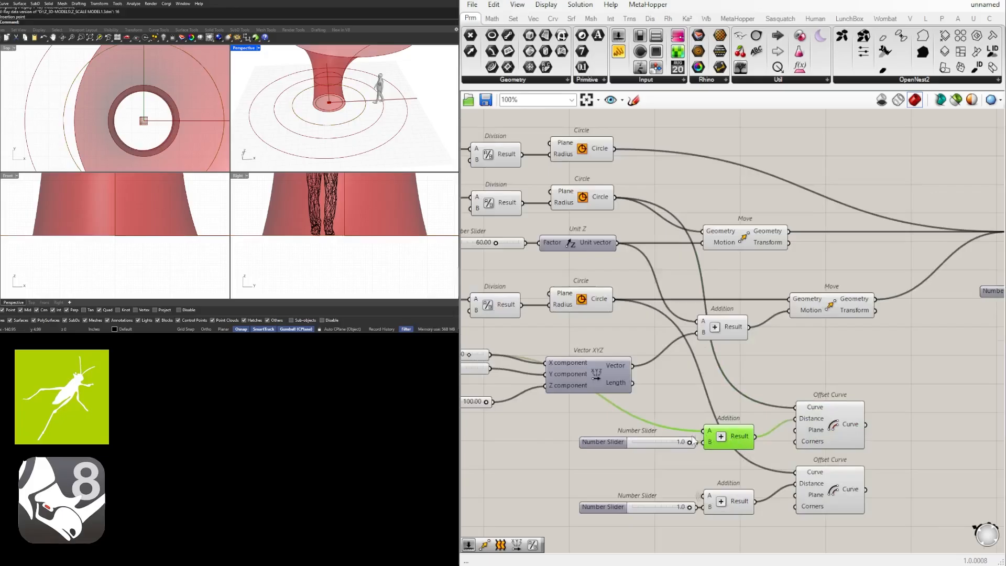
{"action": "key", "text": "Delete"}
{"action": "left_click_drag", "start_coordinate": [624, 509], "coordinate": [584, 476]}
{"action": "left_click_drag", "start_coordinate": [650, 473], "coordinate": [794, 426]}
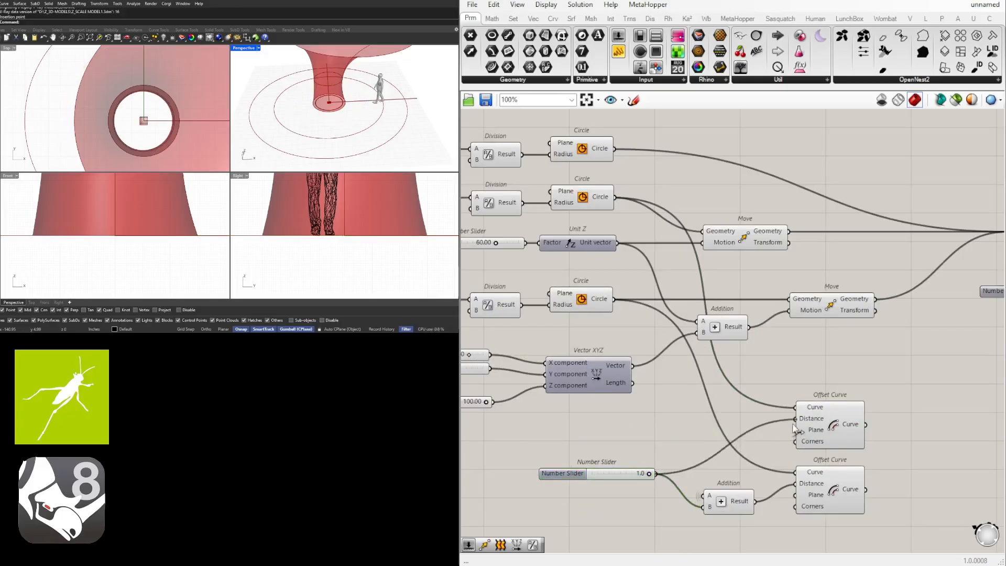
{"action": "left_click", "coordinate": [833, 422]}
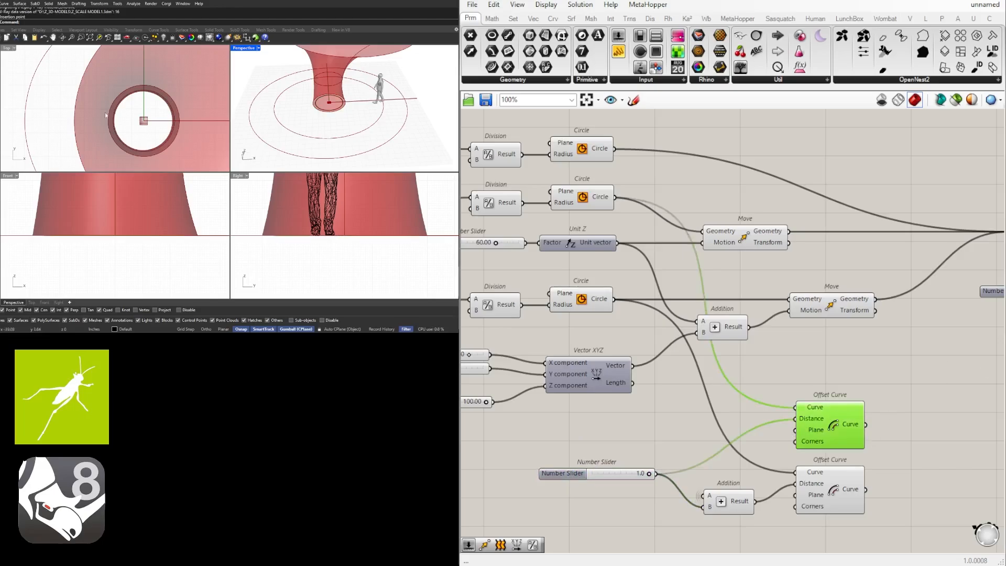
Insert a Negative component between the 1.0 slider and the upper Offset Curve's Distance
{"action": "scroll", "coordinate": [124, 111], "scroll_direction": "up", "scroll_amount": 3}
{"action": "double_click", "coordinate": [695, 413]}
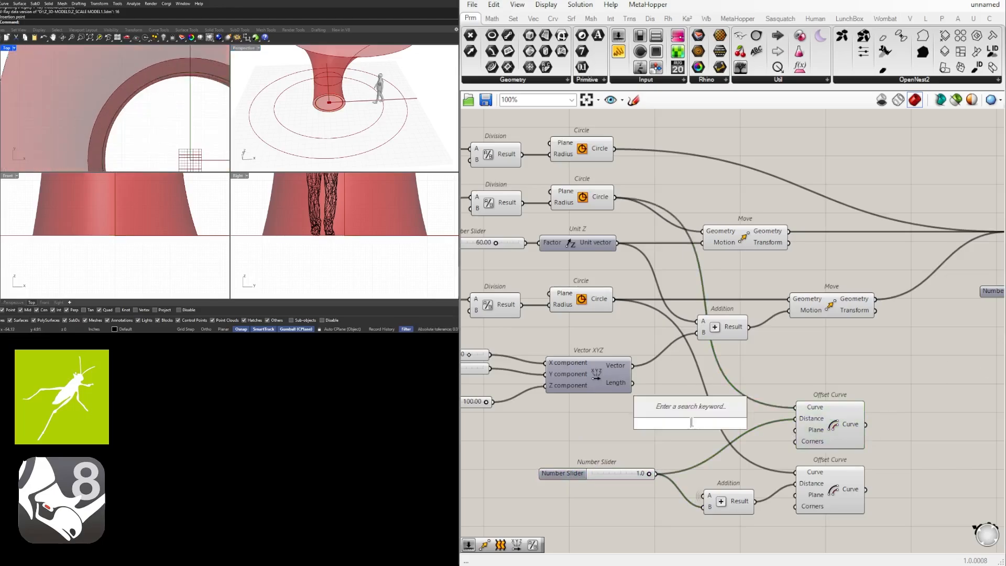
{"action": "type", "text": "nega"}
{"action": "left_click", "coordinate": [684, 411]}
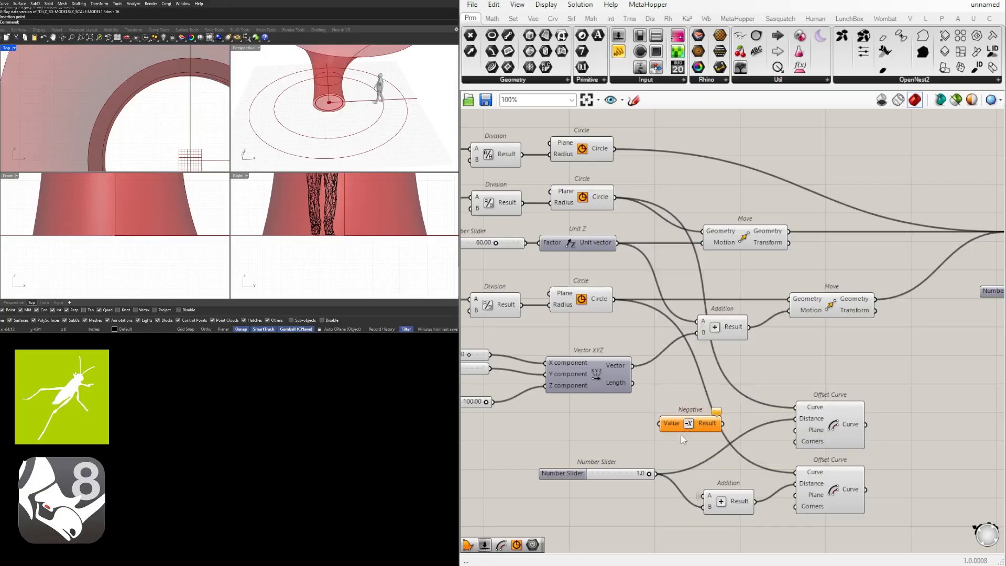
{"action": "left_click_drag", "start_coordinate": [655, 473], "coordinate": [794, 420]}
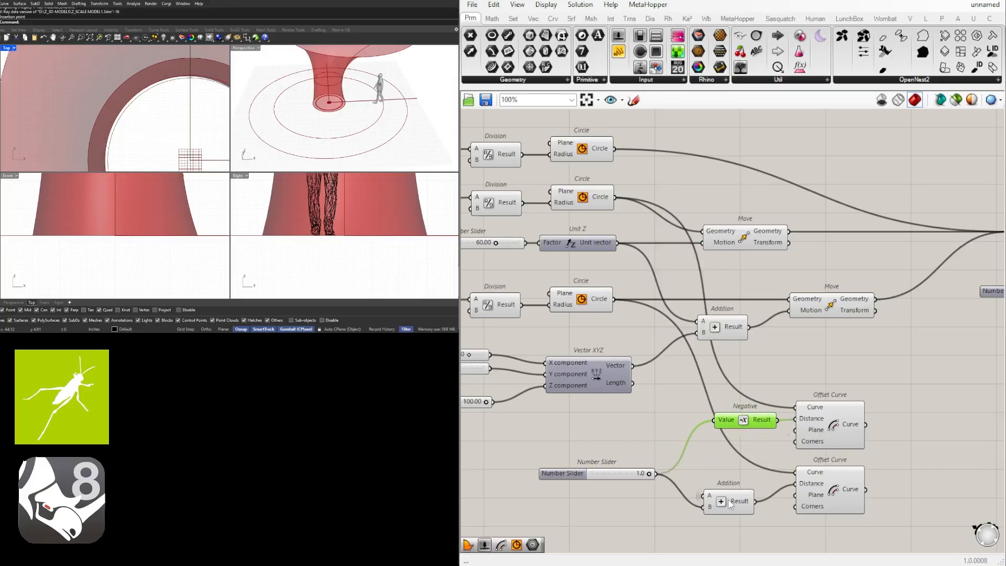
Tidy the layout by aligning the Addition with the lower Offset Curve and moving the 1.0 slider between both branches
{"action": "left_click_drag", "start_coordinate": [730, 504], "coordinate": [734, 486]}
{"action": "left_click", "coordinate": [747, 532]}
{"action": "left_click_drag", "start_coordinate": [576, 474], "coordinate": [578, 448]}
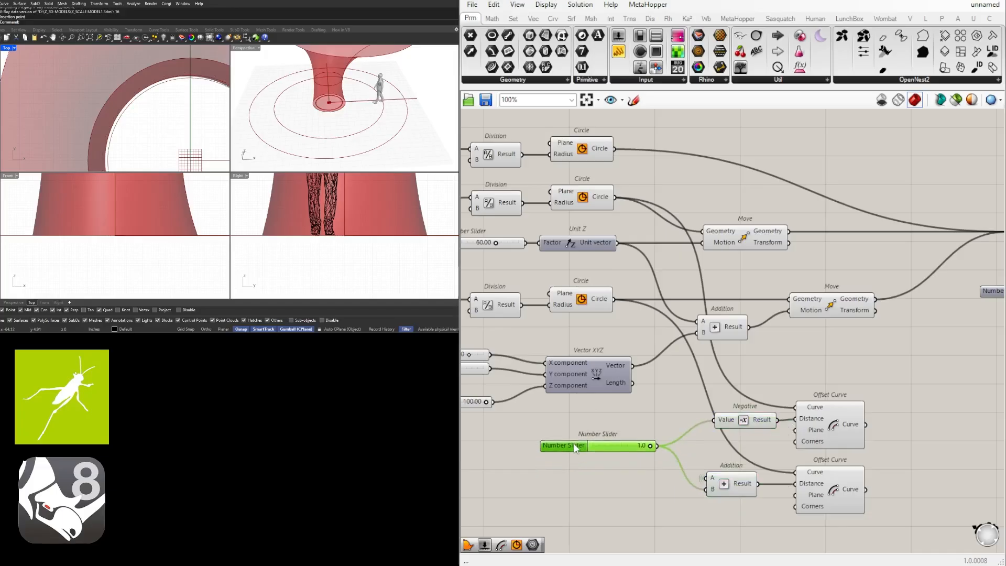
{"action": "left_click", "coordinate": [680, 482]}
Examine the inner and outer offset curves together in the Top view
{"action": "right_click_drag", "start_coordinate": [861, 444], "coordinate": [753, 439]}
{"action": "scroll", "coordinate": [753, 438], "scroll_direction": "down", "scroll_amount": 1}
{"action": "left_click", "coordinate": [753, 438]}
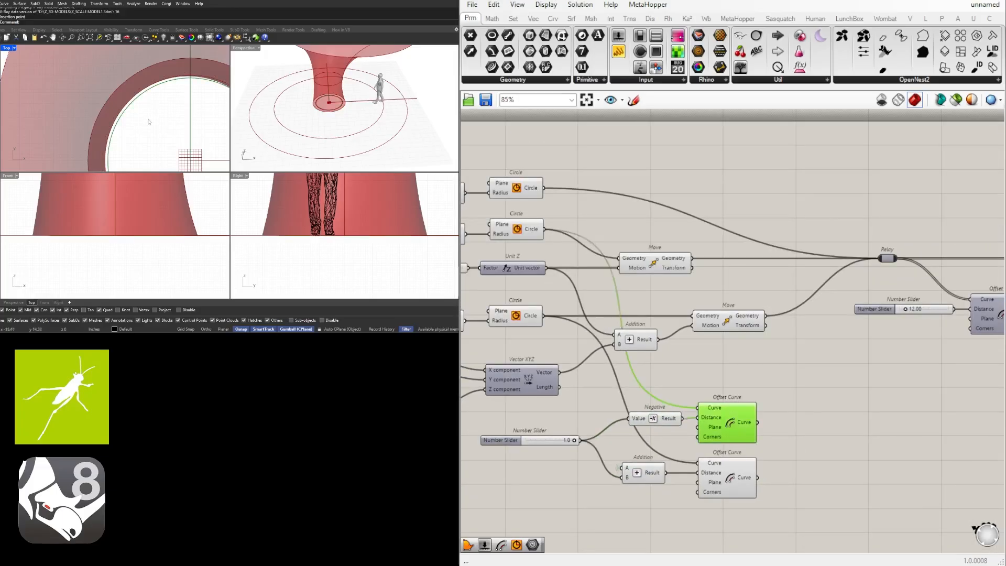
{"action": "scroll", "coordinate": [149, 122], "scroll_direction": "down", "scroll_amount": 3}
{"action": "scroll", "coordinate": [126, 108], "scroll_direction": "down", "scroll_amount": 3}
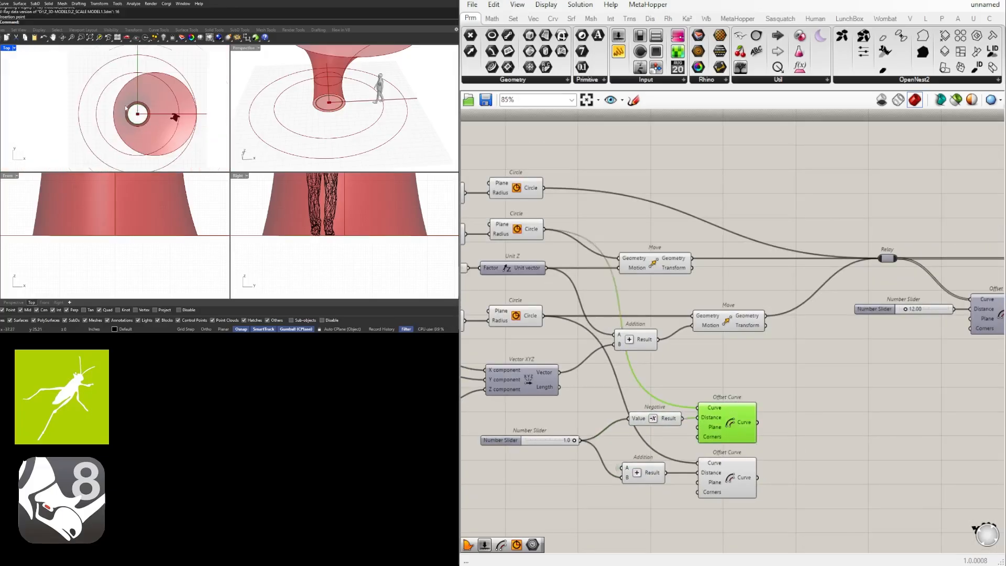
{"action": "left_click", "coordinate": [719, 495], "text": "shift"}
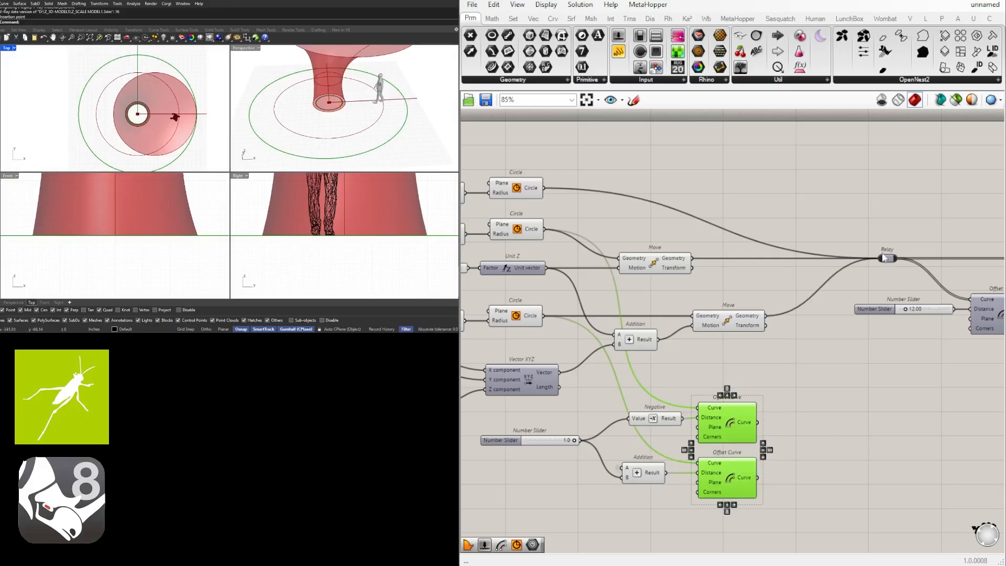
Turn off the preview of the 60.00 and 240.00 radius circles and the Unit Z component
{"action": "scroll", "coordinate": [731, 314], "scroll_direction": "down", "scroll_amount": 1}
{"action": "left_click_drag", "start_coordinate": [672, 334], "coordinate": [623, 244]}
{"action": "key", "text": "space"}
{"action": "left_click", "coordinate": [649, 214]}
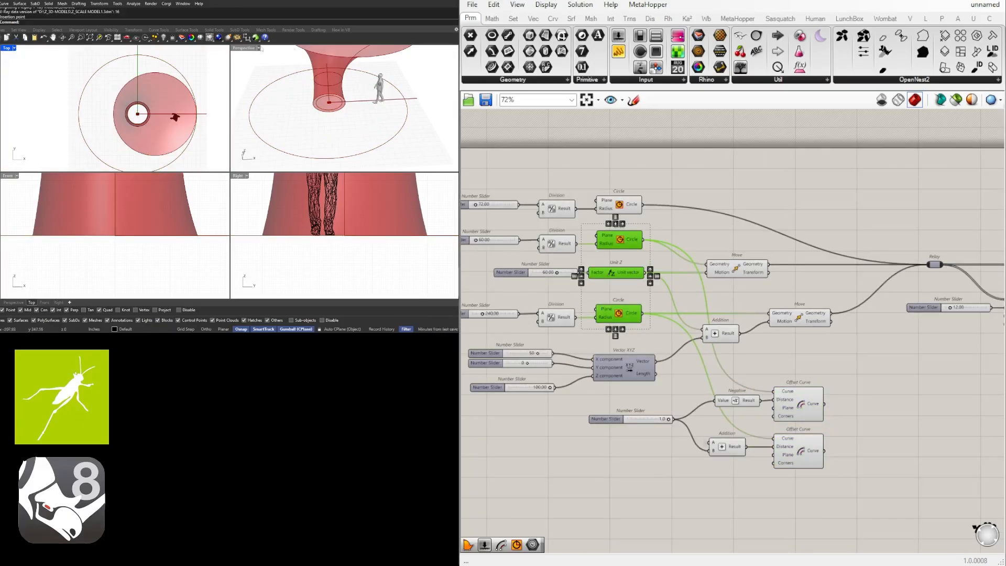
Maximise the Perspective view and examine the two offset curves around the column base
{"action": "double_click", "coordinate": [244, 48]}
{"action": "scroll", "coordinate": [231, 163], "scroll_direction": "down", "scroll_amount": 2}
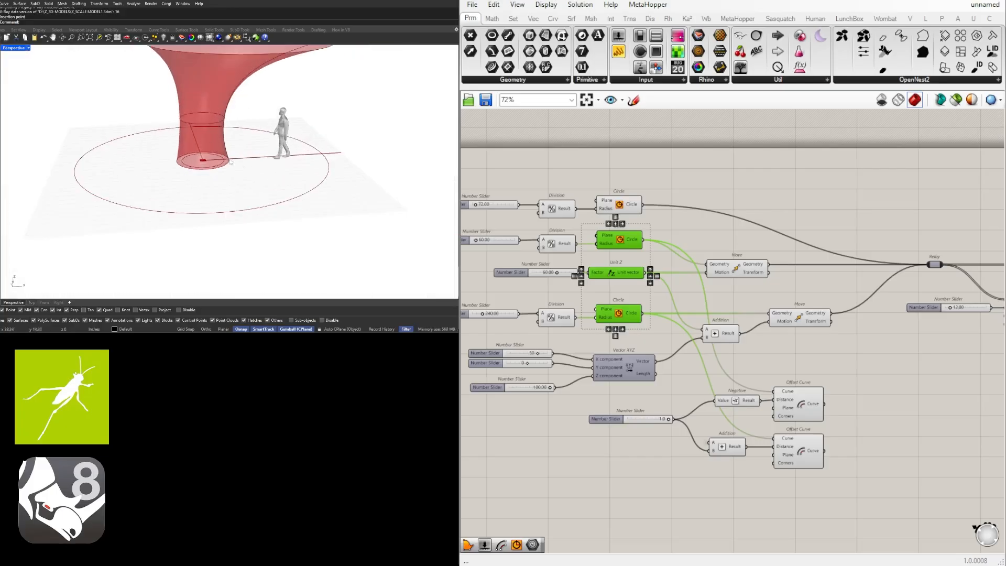
{"action": "scroll", "coordinate": [210, 157], "scroll_direction": "down", "scroll_amount": 2}
{"action": "scroll", "coordinate": [215, 167], "scroll_direction": "up", "scroll_amount": 1}
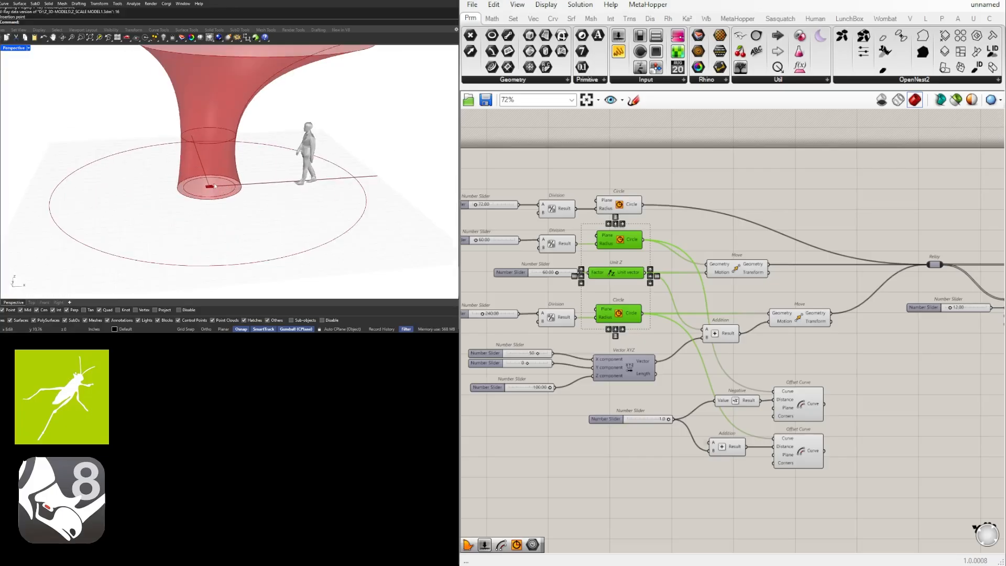
{"action": "scroll", "coordinate": [218, 171], "scroll_direction": "down", "scroll_amount": 1}
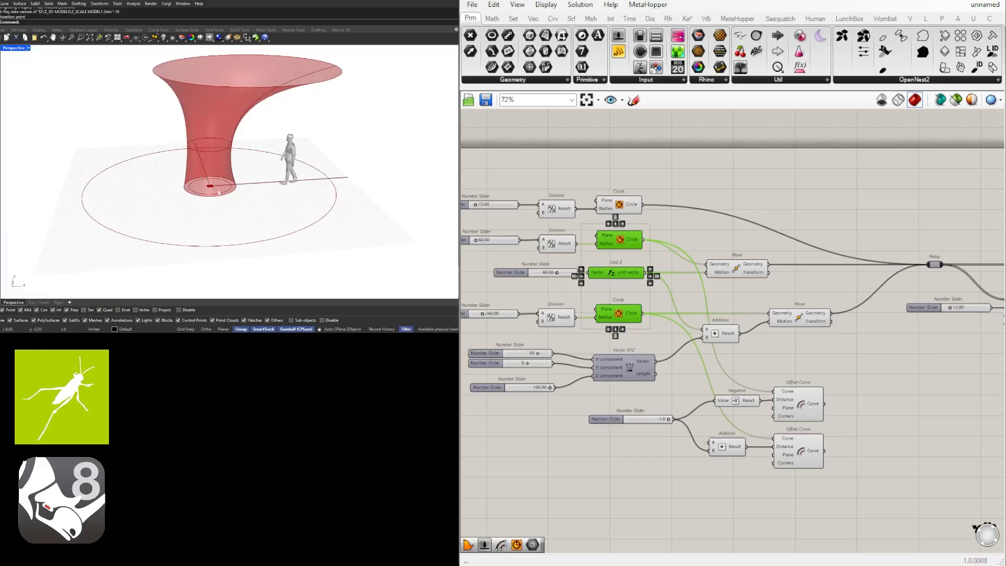
{"action": "right_click_drag", "start_coordinate": [895, 414], "coordinate": [776, 403]}
{"action": "left_click", "coordinate": [686, 397]}
{"action": "left_click", "coordinate": [682, 443], "text": "shift"}
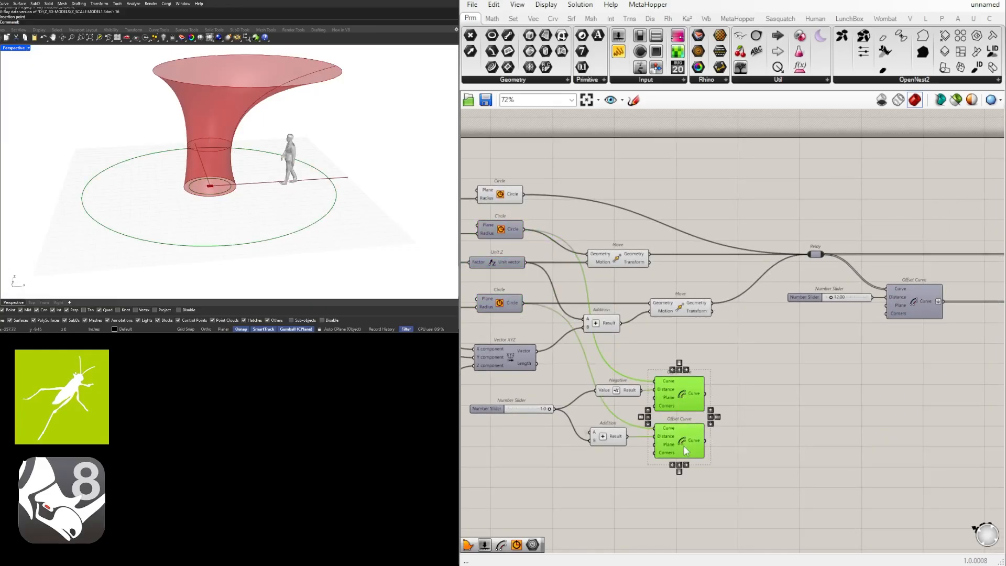
Add a Divide Curve component and feed its Curve input from the upper Offset Curve
{"action": "left_click", "coordinate": [801, 445]}
{"action": "double_click", "coordinate": [801, 445]}
{"action": "type", "text": "DIVIDE"}
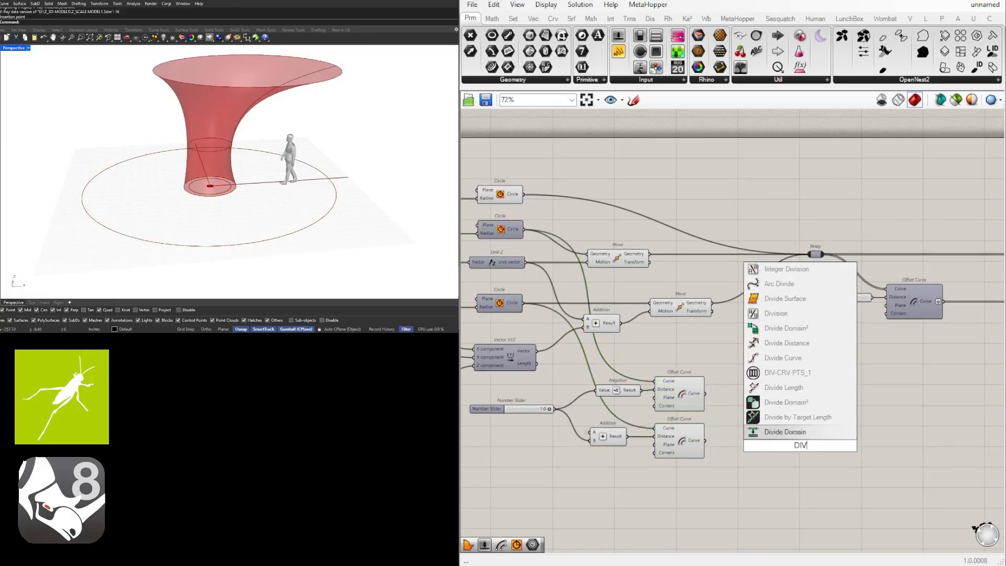
{"action": "left_click", "coordinate": [783, 417]}
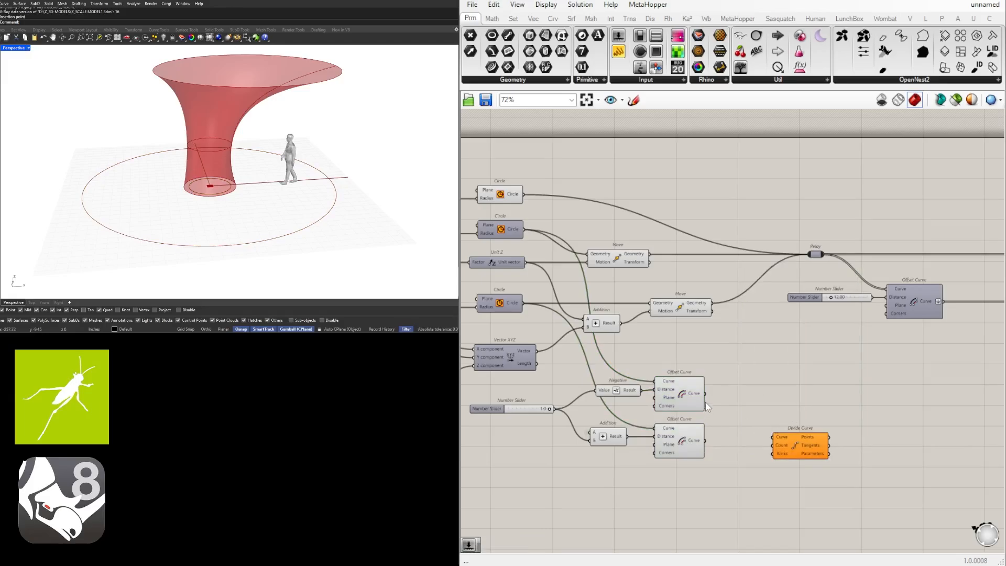
{"action": "left_click", "coordinate": [684, 397]}
{"action": "left_click_drag", "start_coordinate": [706, 394], "coordinate": [863, 404]}
Create a number slider set to 24 and connect it to the Divide Curve's Count input
{"action": "double_click", "coordinate": [755, 364]}
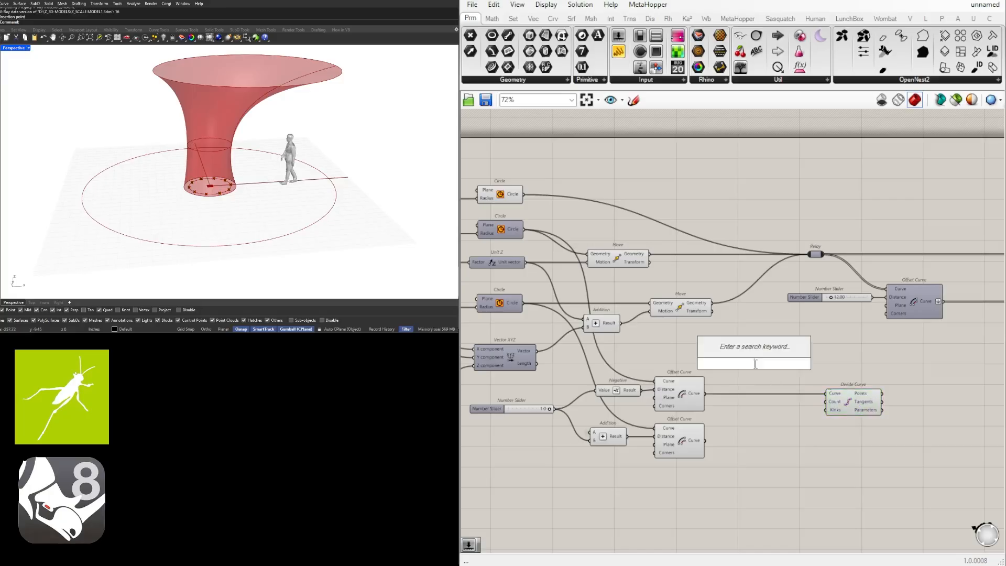
{"action": "type", "text": "4"}
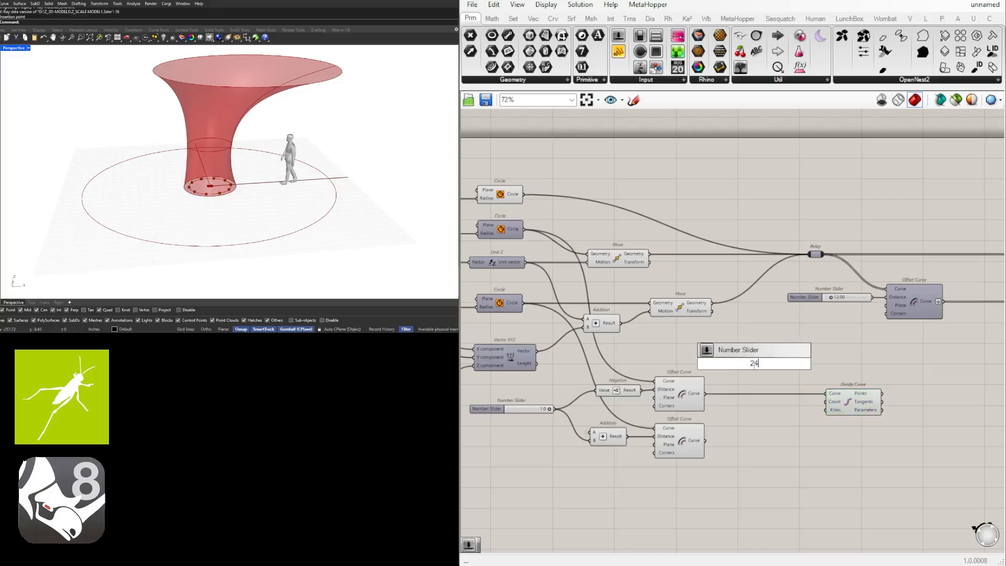
{"action": "key", "text": "Return"}
{"action": "scroll", "coordinate": [786, 368], "scroll_direction": "up", "scroll_amount": 3}
{"action": "left_click_drag", "start_coordinate": [793, 368], "coordinate": [852, 425]}
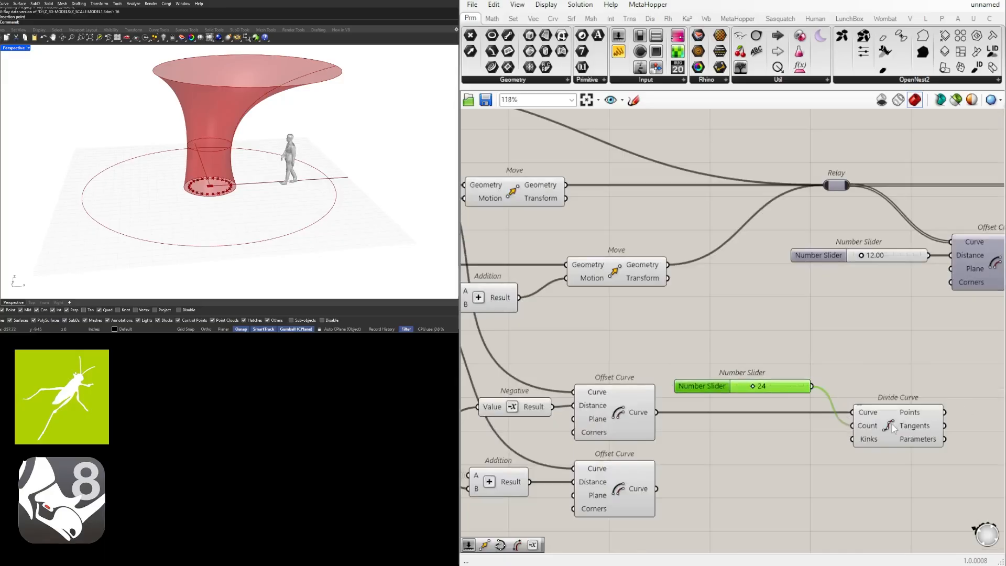
Duplicate the Divide Curve component below the original and feed its Curve input from the lower Offset Curve
{"action": "scroll", "coordinate": [877, 429], "scroll_direction": "down", "scroll_amount": 3}
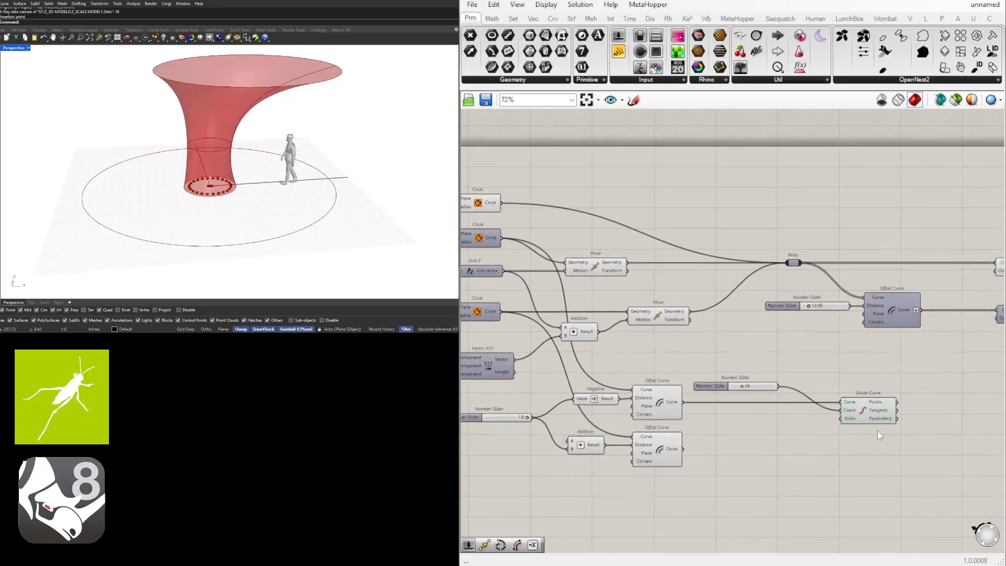
{"action": "scroll", "coordinate": [877, 429], "scroll_direction": "up", "scroll_amount": 1}
{"action": "left_click", "coordinate": [870, 416]}
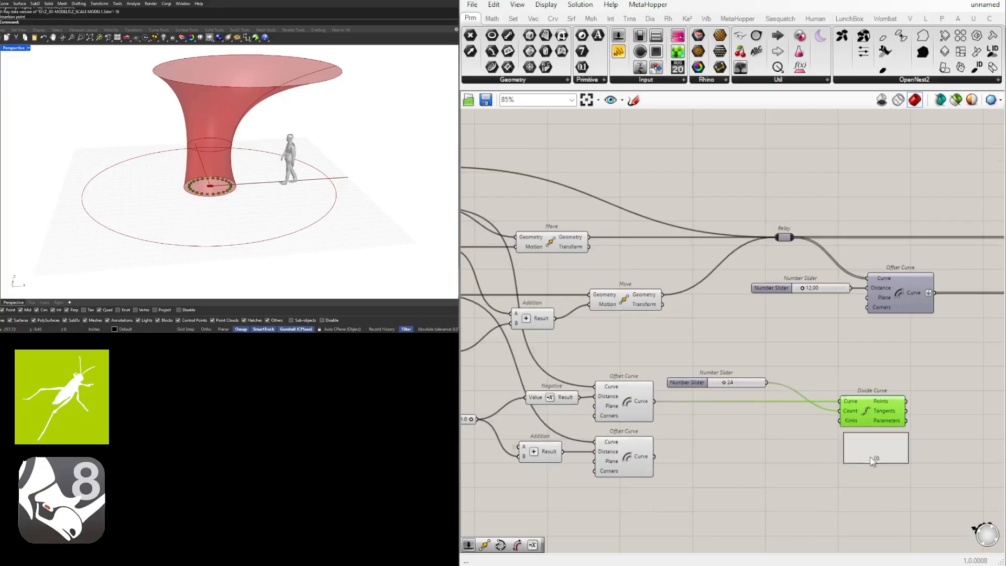
{"action": "left_click_drag", "start_coordinate": [871, 460], "coordinate": [873, 461]}
{"action": "left_click_drag", "start_coordinate": [654, 457], "coordinate": [884, 470]}
{"action": "left_click", "coordinate": [914, 455]}
{"action": "left_click", "coordinate": [872, 418]}
{"action": "left_click", "coordinate": [869, 458], "text": "shift"}
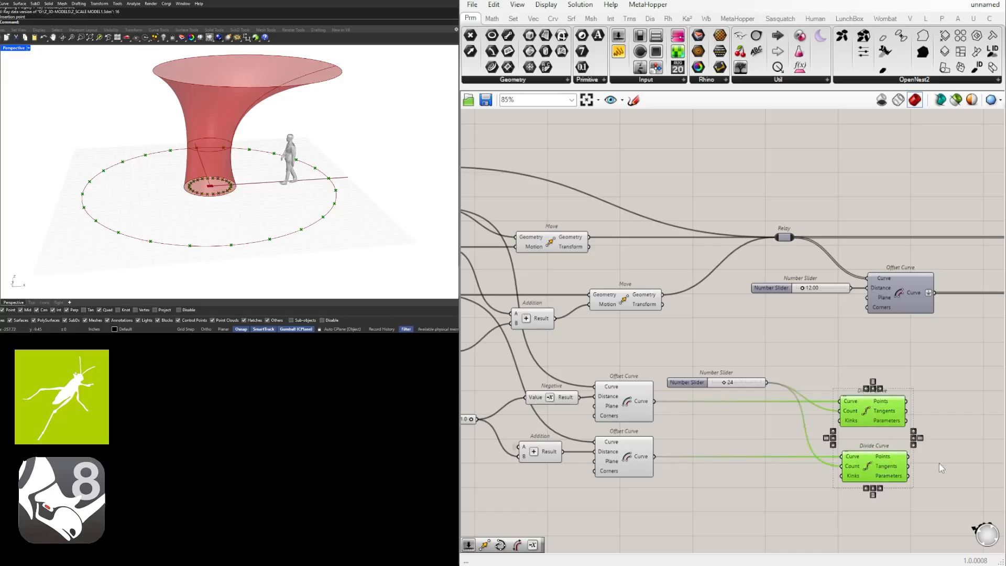
Set the number slider feeding both Divide Curve counts to 52 and check the points on both circles
{"action": "right_click_drag", "start_coordinate": [947, 464], "coordinate": [864, 461]}
{"action": "left_click", "coordinate": [865, 460]}
{"action": "scroll", "coordinate": [609, 377], "scroll_direction": "up", "scroll_amount": 6}
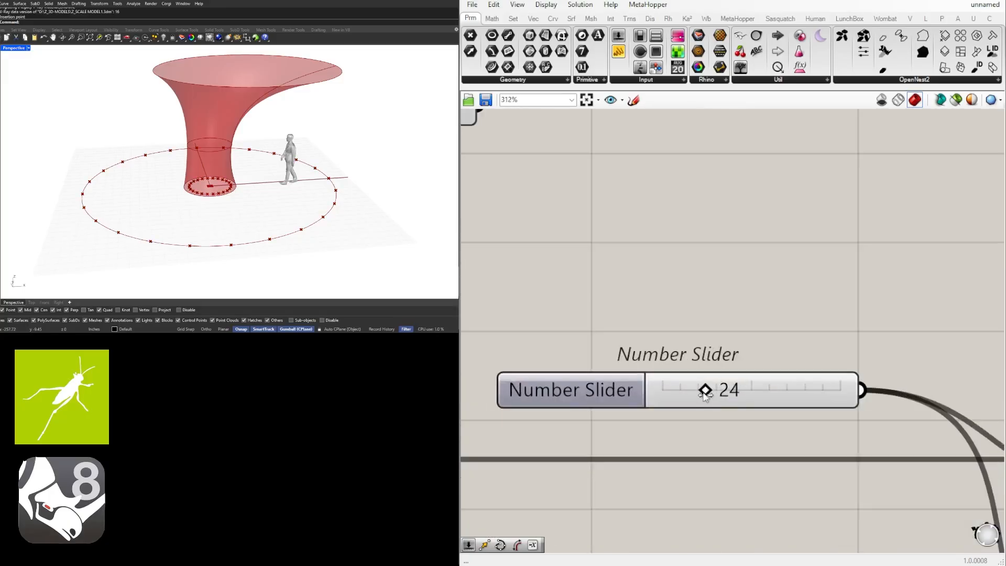
{"action": "left_click_drag", "start_coordinate": [705, 393], "coordinate": [756, 391]}
{"action": "scroll", "coordinate": [190, 176], "scroll_direction": "up", "scroll_amount": 5}
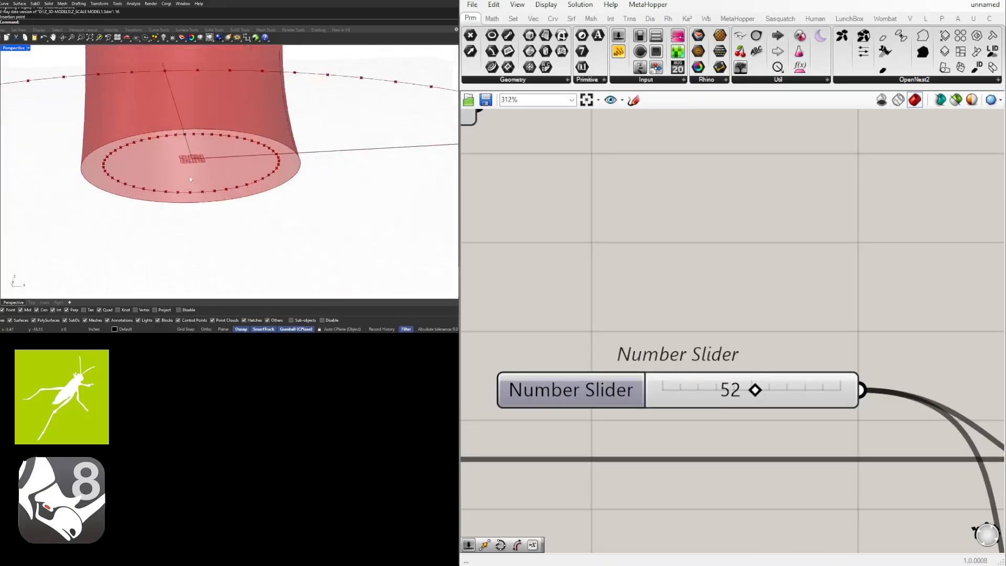
{"action": "scroll", "coordinate": [190, 176], "scroll_direction": "down", "scroll_amount": 5}
{"action": "scroll", "coordinate": [187, 166], "scroll_direction": "up", "scroll_amount": 3}
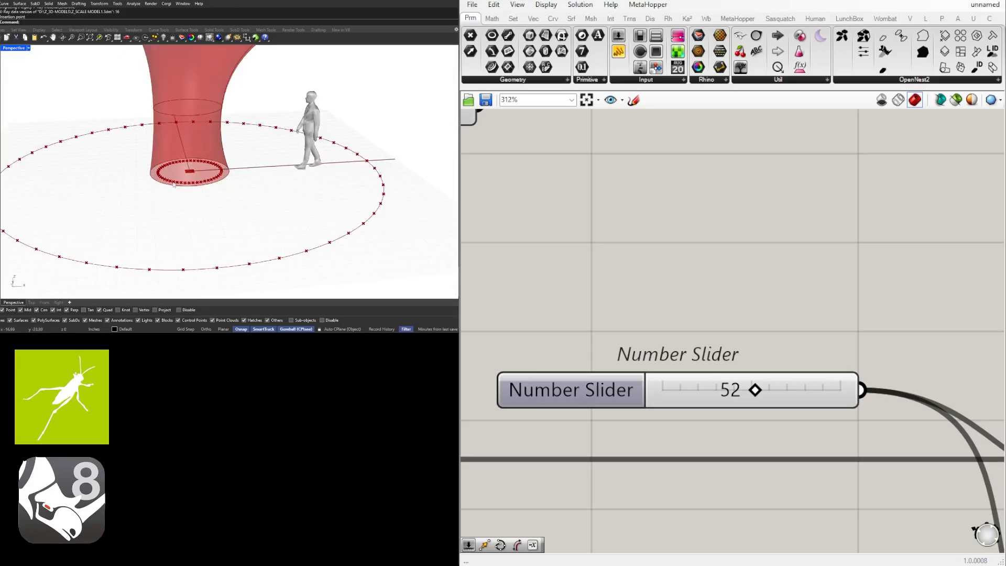
{"action": "scroll", "coordinate": [878, 406], "scroll_direction": "down", "scroll_amount": 6}
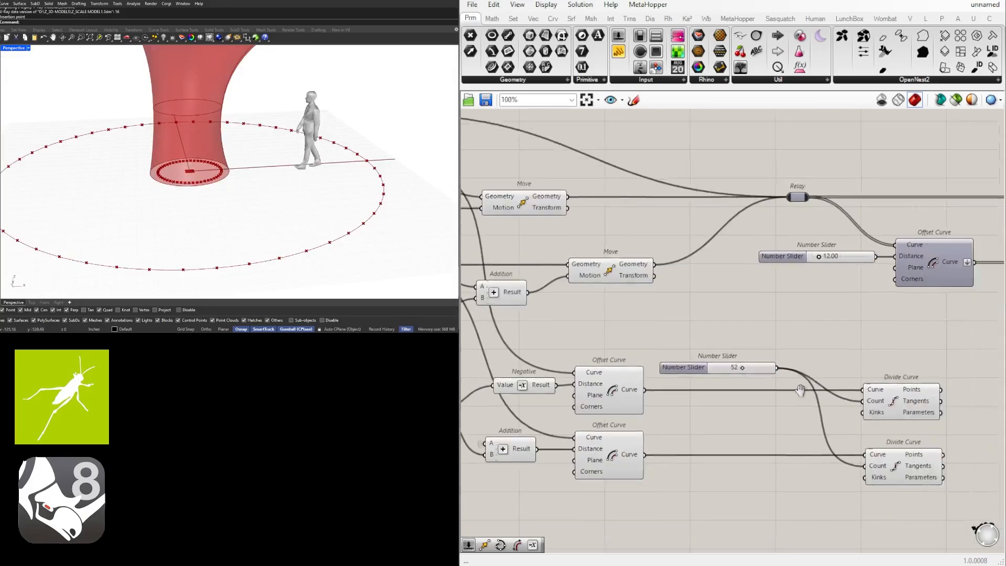
Add a Line component with Start Point from the upper Divide Curve's Points and End Point from the lower one's
{"action": "scroll", "coordinate": [828, 400], "scroll_direction": "up", "scroll_amount": 2}
{"action": "double_click", "coordinate": [835, 406]}
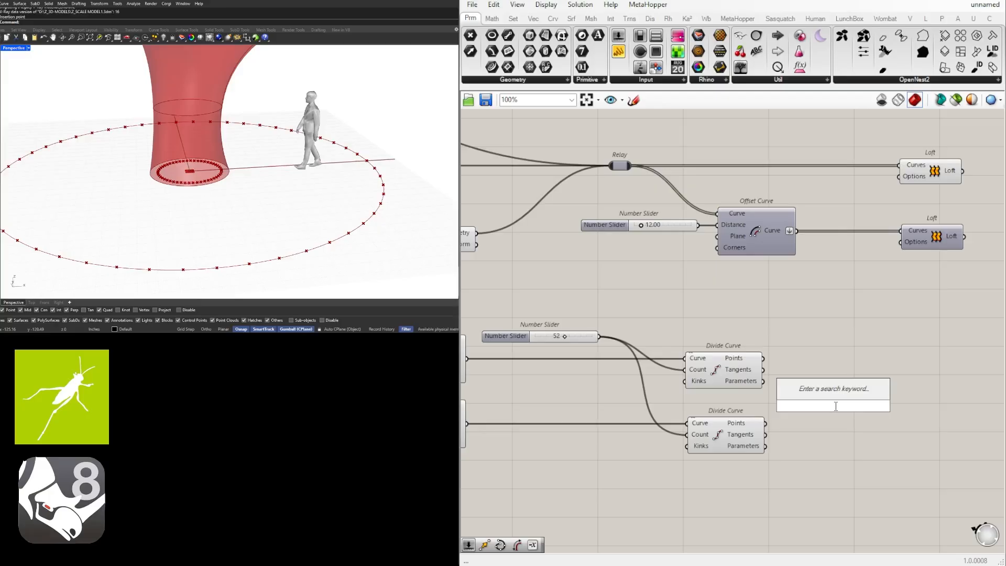
{"action": "type", "text": "line"}
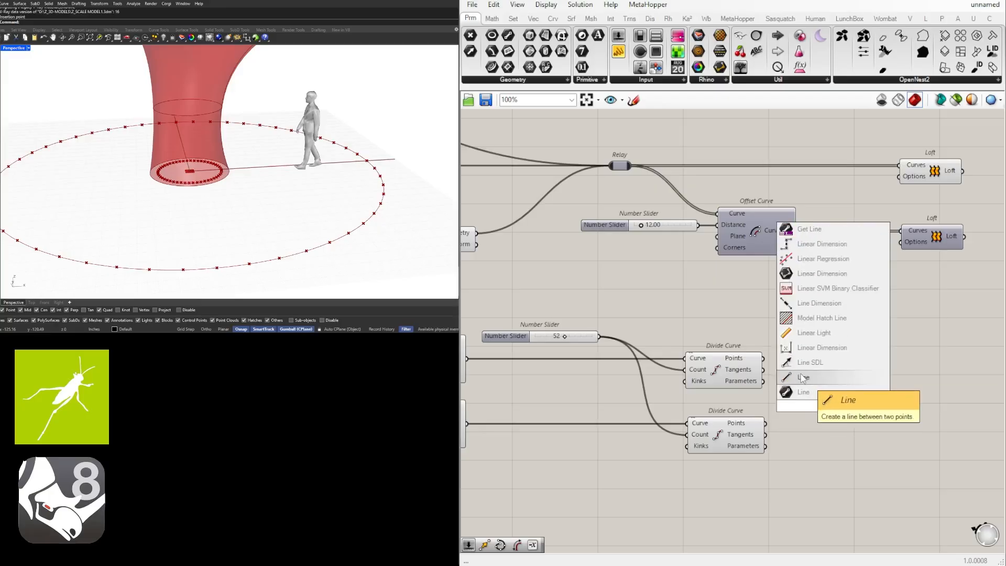
{"action": "left_click", "coordinate": [803, 377]}
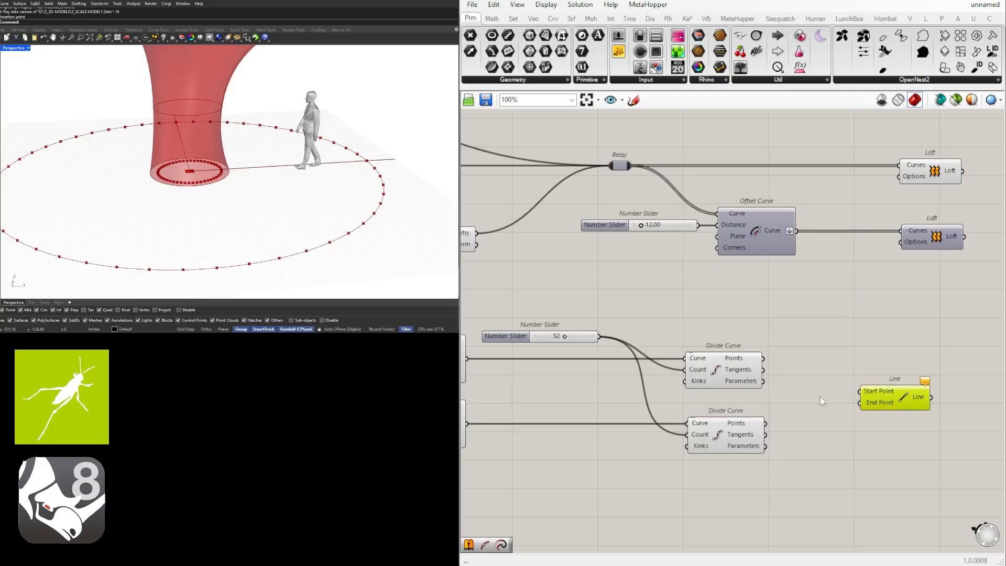
{"action": "left_click", "coordinate": [743, 366]}
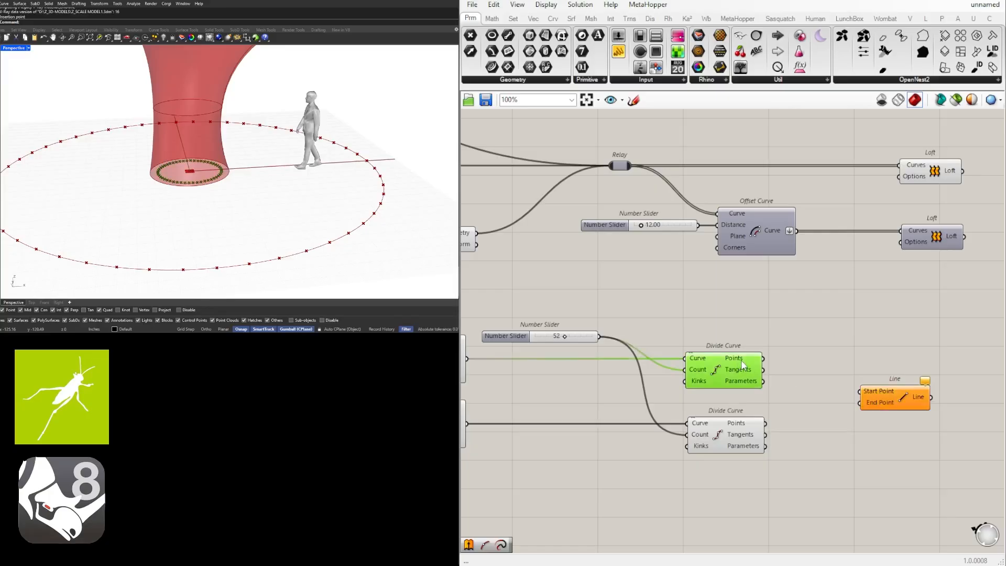
{"action": "left_click_drag", "start_coordinate": [763, 358], "coordinate": [861, 391]}
{"action": "left_click", "coordinate": [903, 376]}
{"action": "left_click_drag", "start_coordinate": [771, 426], "coordinate": [847, 402]}
{"action": "left_click", "coordinate": [844, 362]}
Set the shared division count slider to 96
{"action": "scroll", "coordinate": [817, 363], "scroll_direction": "down", "scroll_amount": 4}
{"action": "scroll", "coordinate": [686, 363], "scroll_direction": "up", "scroll_amount": 5}
{"action": "scroll", "coordinate": [688, 366], "scroll_direction": "up", "scroll_amount": 3}
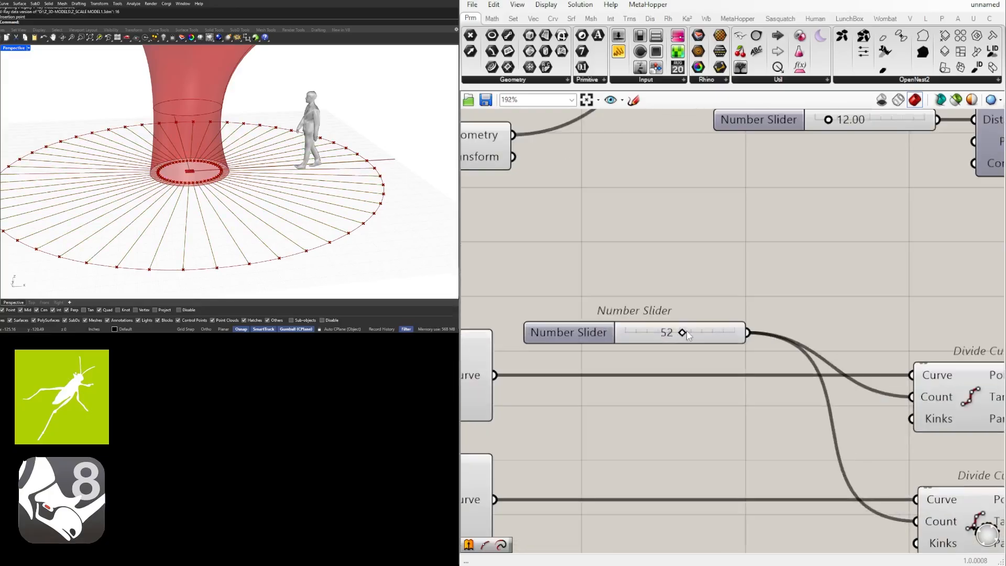
{"action": "left_click_drag", "start_coordinate": [681, 333], "coordinate": [727, 336]}
{"action": "scroll", "coordinate": [762, 309], "scroll_direction": "down", "scroll_amount": 5}
{"action": "scroll", "coordinate": [781, 404], "scroll_direction": "down", "scroll_amount": 1}
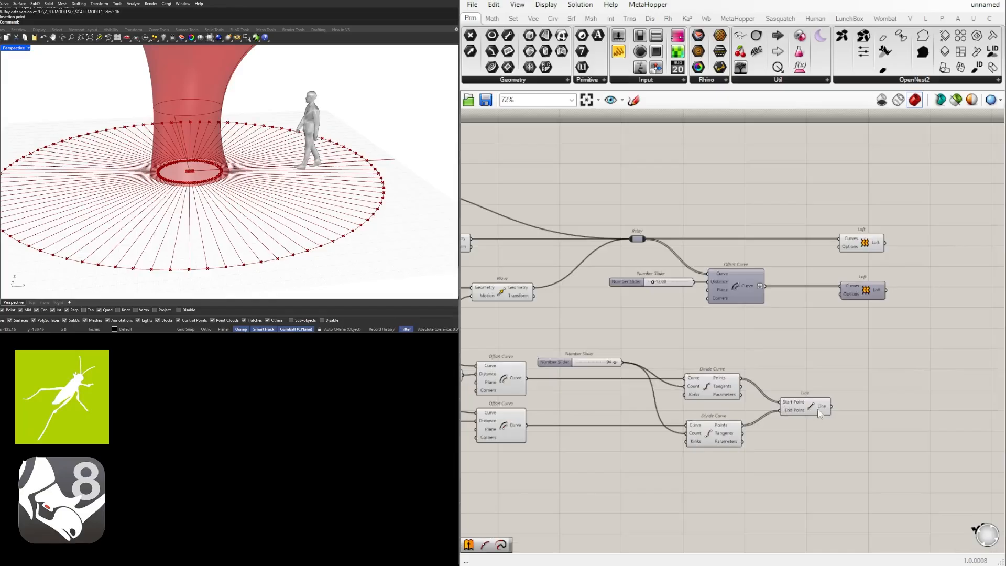
Examine the radial lines running from the inner to the outer base circle beneath the column
{"action": "mouse_move", "coordinate": [159, 178]}
{"action": "right_mouse_down"}
{"action": "mouse_move", "coordinate": [160, 148]}
{"action": "mouse_move", "coordinate": [167, 174]}
{"action": "right_mouse_up"}
{"action": "scroll", "coordinate": [171, 165], "scroll_direction": "up", "scroll_amount": 5}
{"action": "scroll", "coordinate": [166, 176], "scroll_direction": "down", "scroll_amount": 2}
{"action": "scroll", "coordinate": [813, 394], "scroll_direction": "down", "scroll_amount": 2}
{"action": "scroll", "coordinate": [808, 427], "scroll_direction": "up", "scroll_amount": 2}
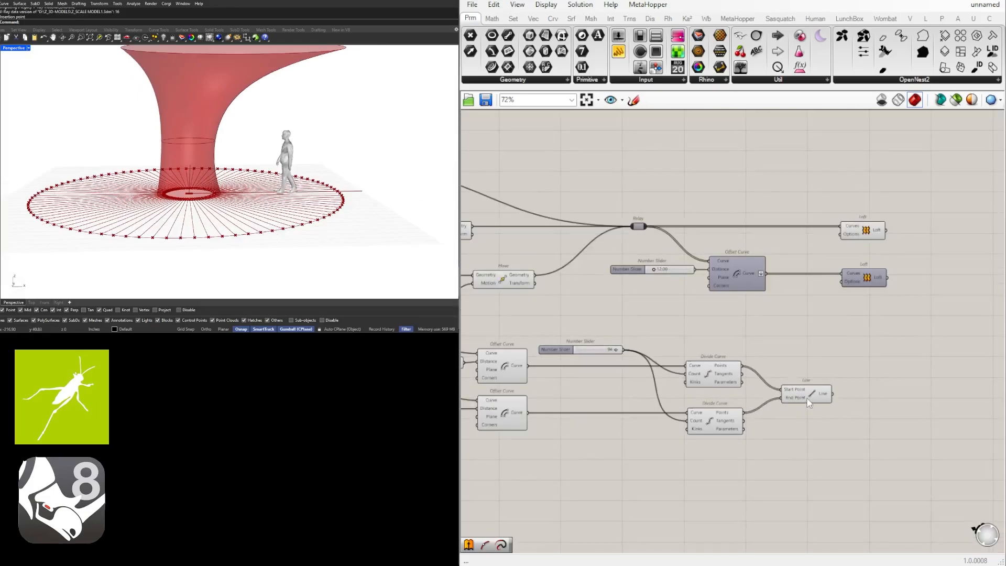
{"action": "left_click_drag", "start_coordinate": [809, 403], "coordinate": [805, 402]}
{"action": "left_click", "coordinate": [874, 415]}
{"action": "scroll", "coordinate": [850, 347], "scroll_direction": "down", "scroll_amount": 1}
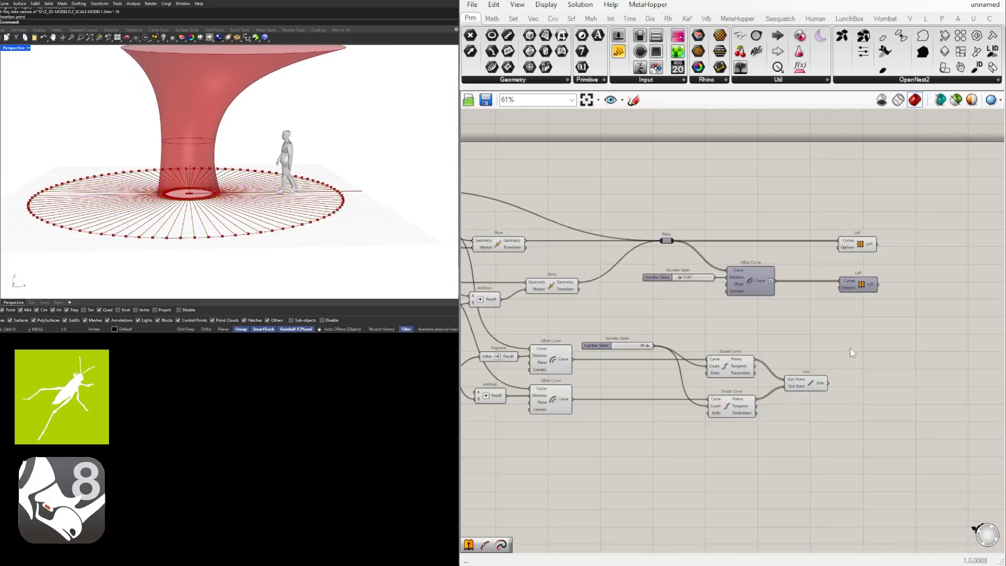
{"action": "scroll", "coordinate": [850, 354], "scroll_direction": "up", "scroll_amount": 2}
{"action": "right_click_drag", "start_coordinate": [849, 364], "coordinate": [830, 424]}
{"action": "right_click_drag", "start_coordinate": [179, 167], "coordinate": [167, 187]}
{"action": "scroll", "coordinate": [817, 394], "scroll_direction": "down", "scroll_amount": 2}
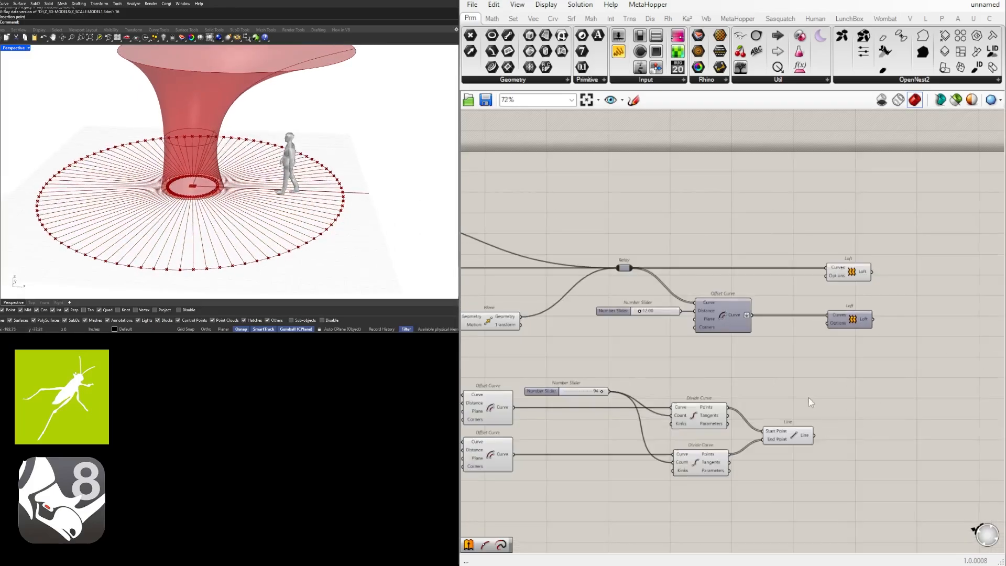
{"action": "scroll", "coordinate": [798, 417], "scroll_direction": "up", "scroll_amount": 2}
{"action": "scroll", "coordinate": [847, 394], "scroll_direction": "down", "scroll_amount": 1}
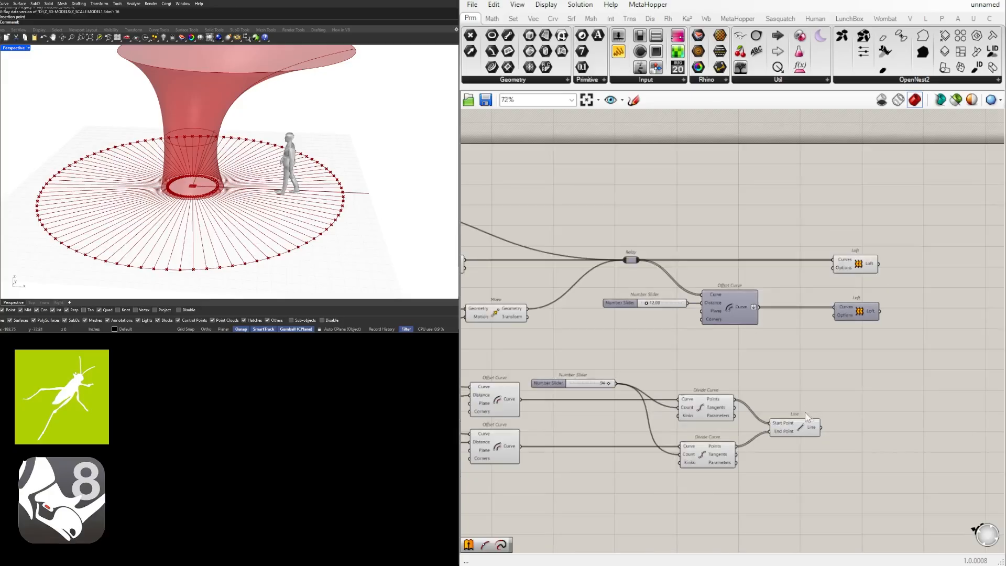
Check which surface the upper Loft produces and add a Project Curve component
{"action": "right_click_drag", "start_coordinate": [818, 419], "coordinate": [741, 410]}
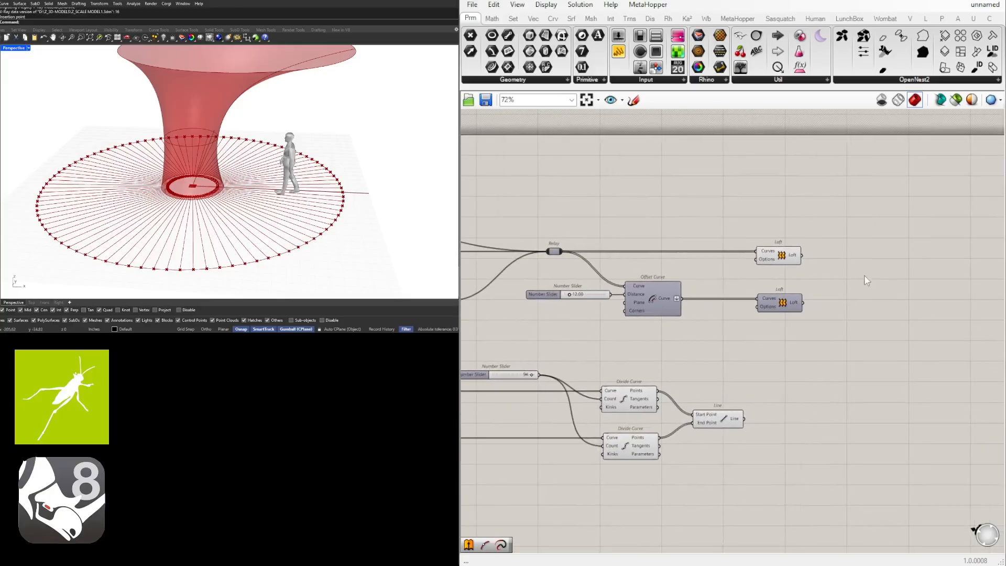
{"action": "left_click", "coordinate": [785, 262]}
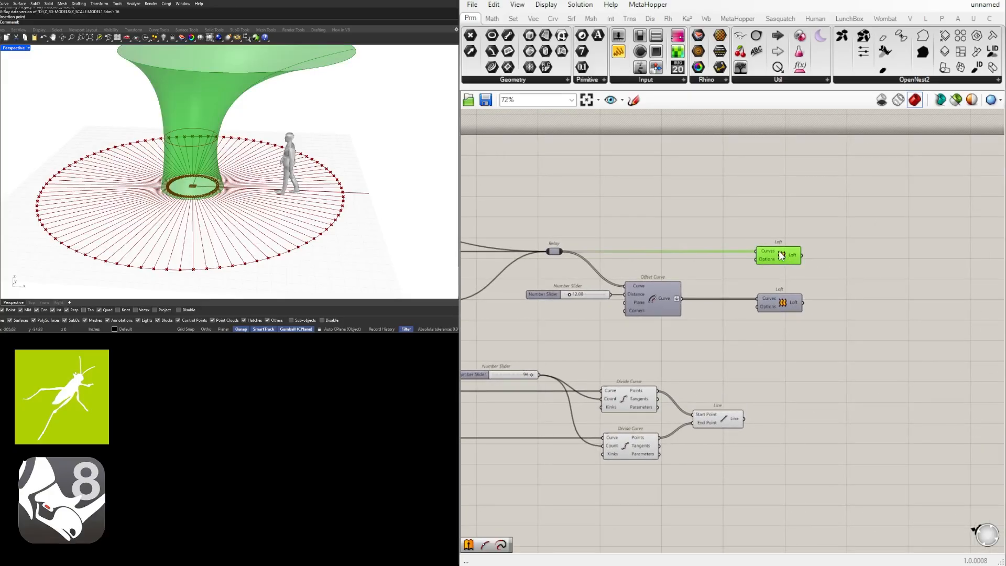
{"action": "left_click_drag", "start_coordinate": [782, 255], "coordinate": [784, 255]}
{"action": "left_click", "coordinate": [849, 272]}
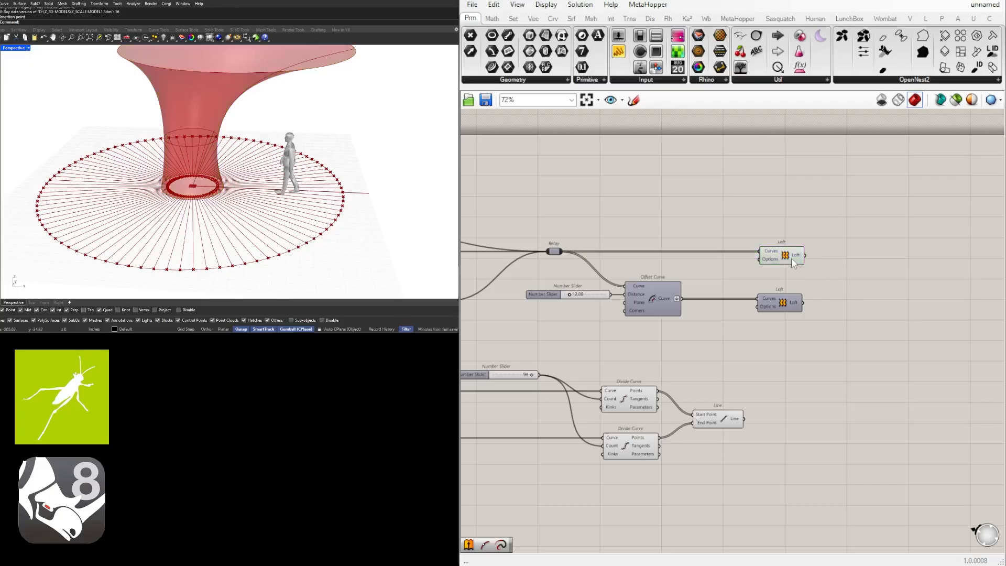
{"action": "left_click", "coordinate": [795, 262]}
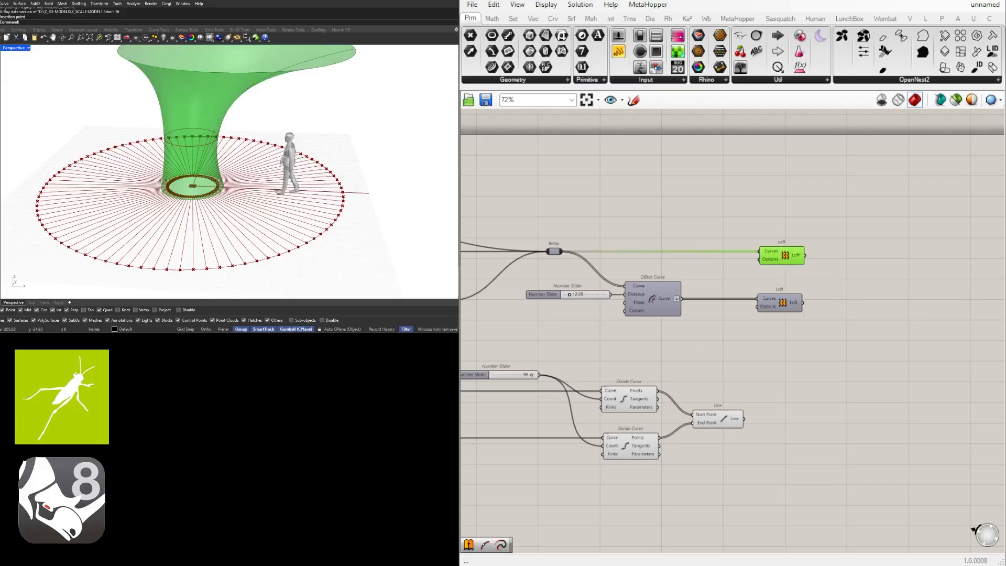
{"action": "left_click", "coordinate": [833, 392]}
{"action": "double_click", "coordinate": [834, 392]}
{"action": "type", "text": "PRO"}
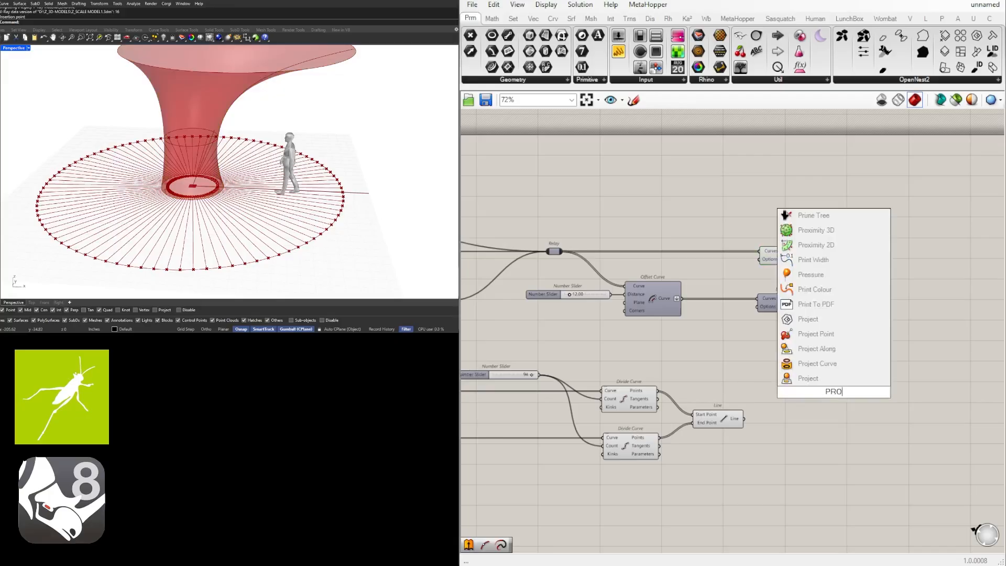
{"action": "type", "text": "JECT"}
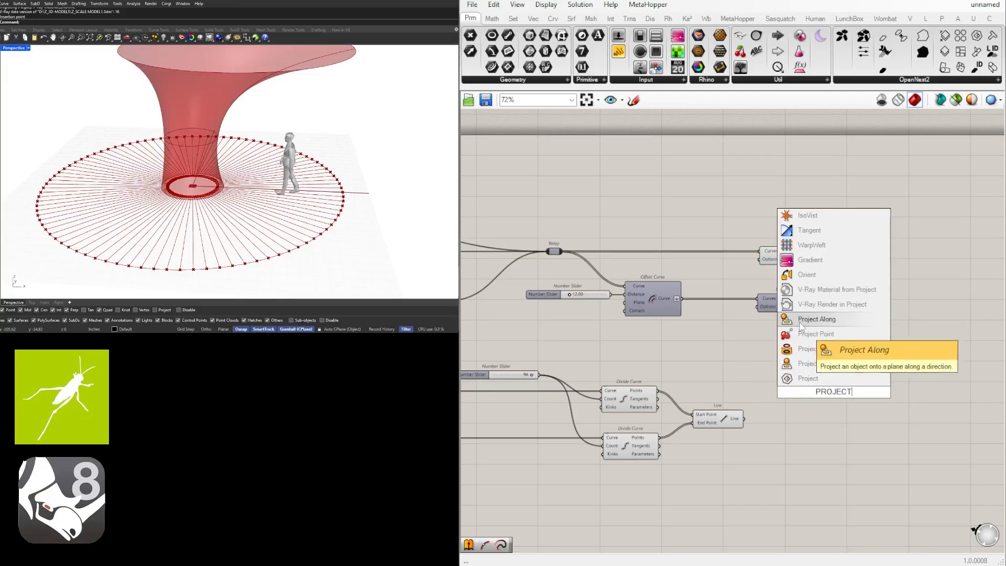
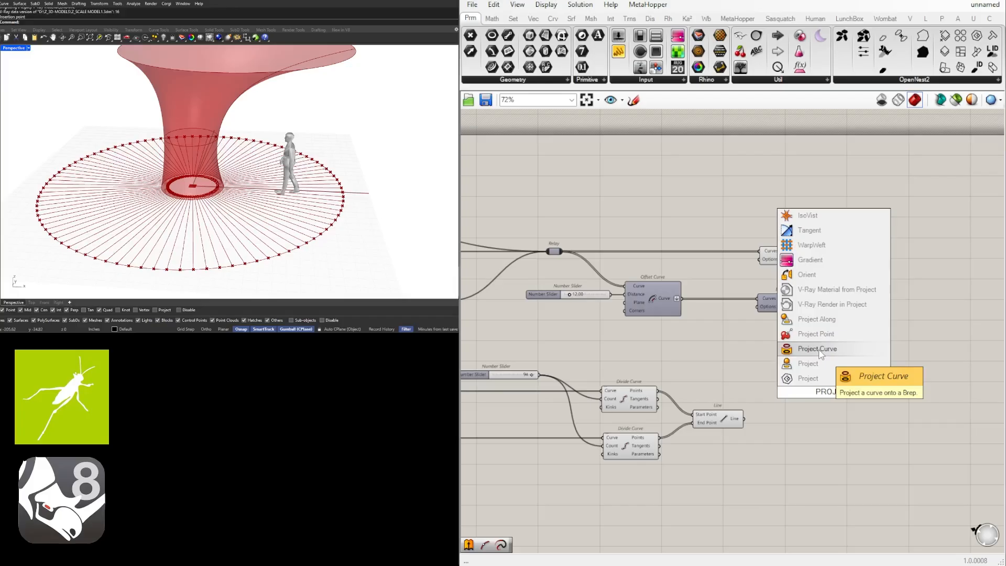
{"action": "left_click", "coordinate": [819, 349]}
Feed Project Curve's Brep input from the upper Loft and its Curve input from the Line component
{"action": "right_click_drag", "start_coordinate": [839, 361], "coordinate": [774, 389]}
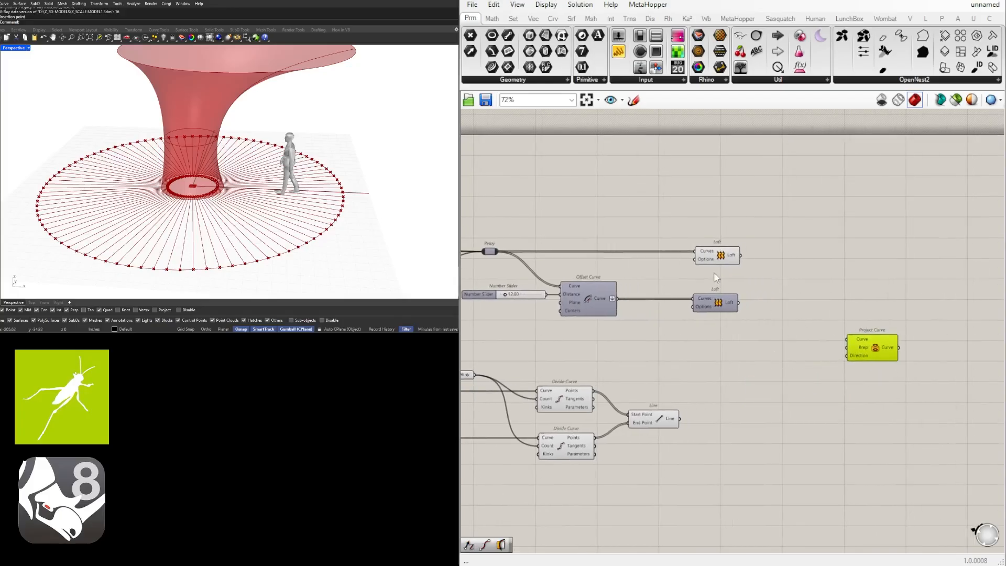
{"action": "left_click", "coordinate": [720, 257]}
{"action": "left_click_drag", "start_coordinate": [741, 255], "coordinate": [873, 343]}
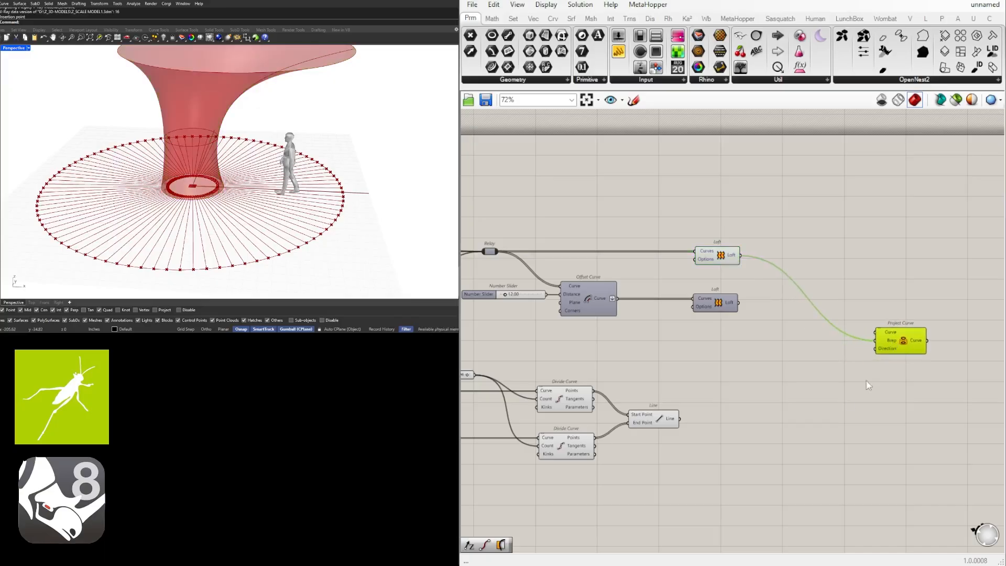
{"action": "left_click", "coordinate": [650, 420]}
{"action": "left_click_drag", "start_coordinate": [680, 419], "coordinate": [882, 334]}
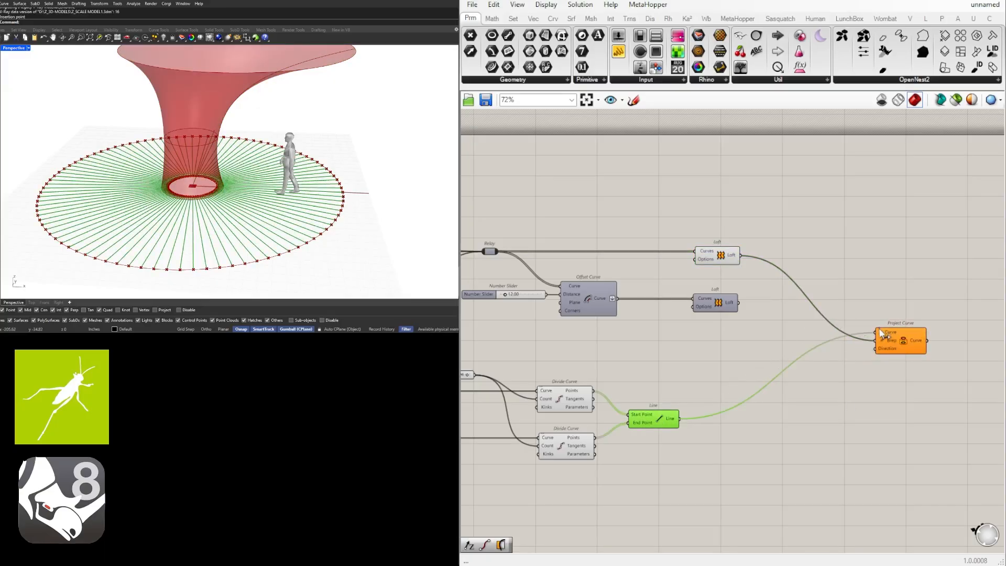
{"action": "left_click", "coordinate": [904, 342]}
{"action": "right_click_drag", "start_coordinate": [359, 134], "coordinate": [270, 124]}
{"action": "scroll", "coordinate": [225, 168], "scroll_direction": "up", "scroll_amount": 2}
{"action": "right_click_drag", "start_coordinate": [118, 190], "coordinate": [151, 192]}
{"action": "scroll", "coordinate": [151, 193], "scroll_direction": "down", "scroll_amount": 2}
Add a Unit Z component and connect its vector to Project Curve's Direction input
{"action": "double_click", "coordinate": [832, 390]}
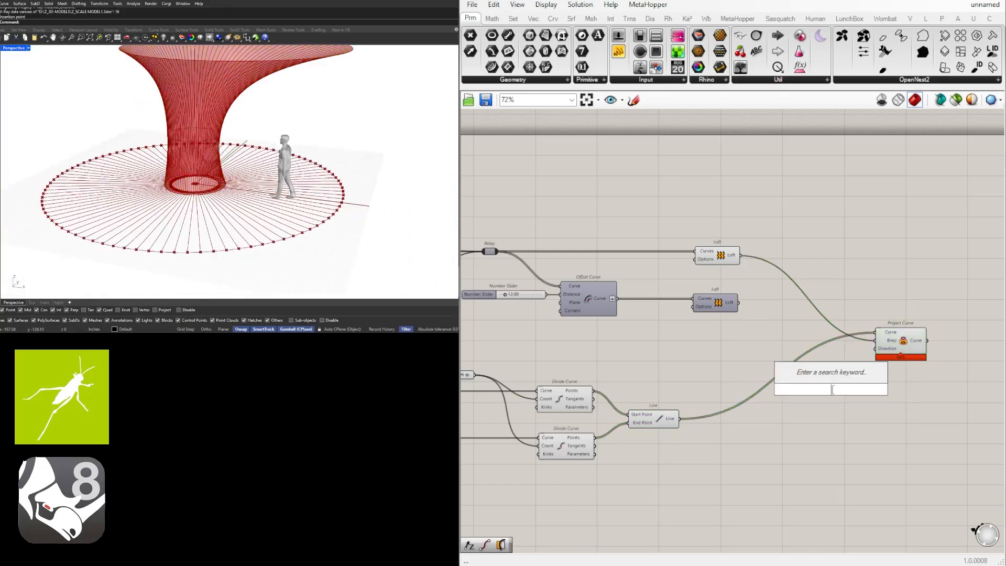
{"action": "type", "text": "z"}
{"action": "key", "text": "Return"}
{"action": "left_click_drag", "start_coordinate": [844, 390], "coordinate": [873, 351]}
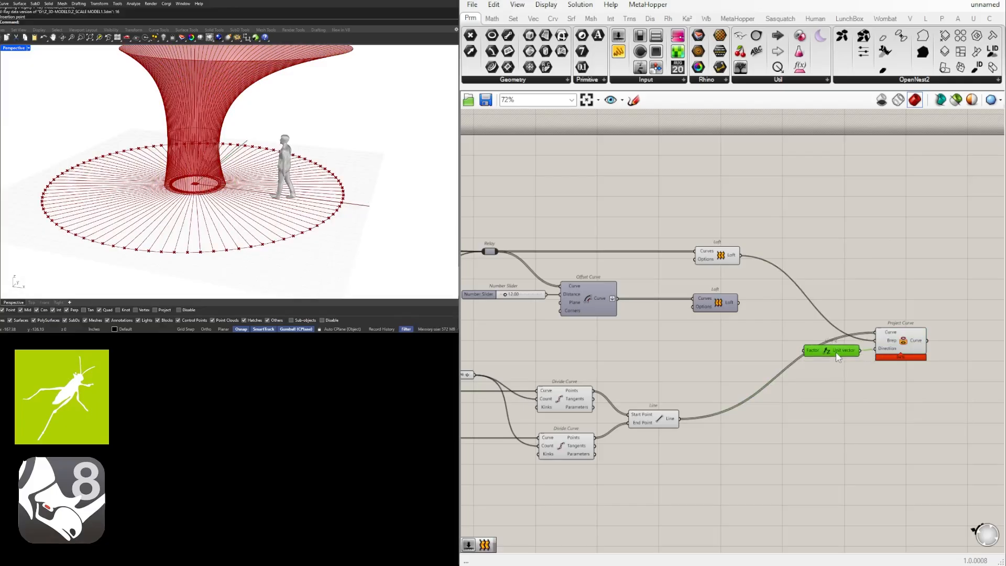
{"action": "left_click", "coordinate": [893, 345]}
Bake the projected curves from the Project Curve component into the Rhino model
{"action": "right_click_drag", "start_coordinate": [120, 188], "coordinate": [29, 177]}
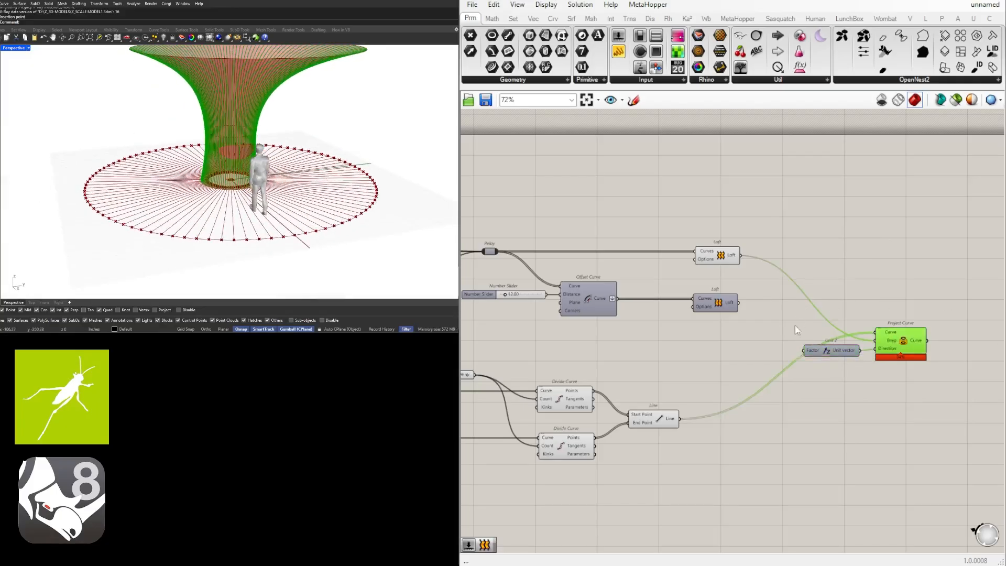
{"action": "right_click_drag", "start_coordinate": [236, 137], "coordinate": [248, 247], "text": "shift"}
{"action": "scroll", "coordinate": [244, 179], "scroll_direction": "down", "scroll_amount": 2}
{"action": "right_click_drag", "start_coordinate": [243, 168], "coordinate": [207, 114]}
{"action": "scroll", "coordinate": [845, 303], "scroll_direction": "down", "scroll_amount": 2}
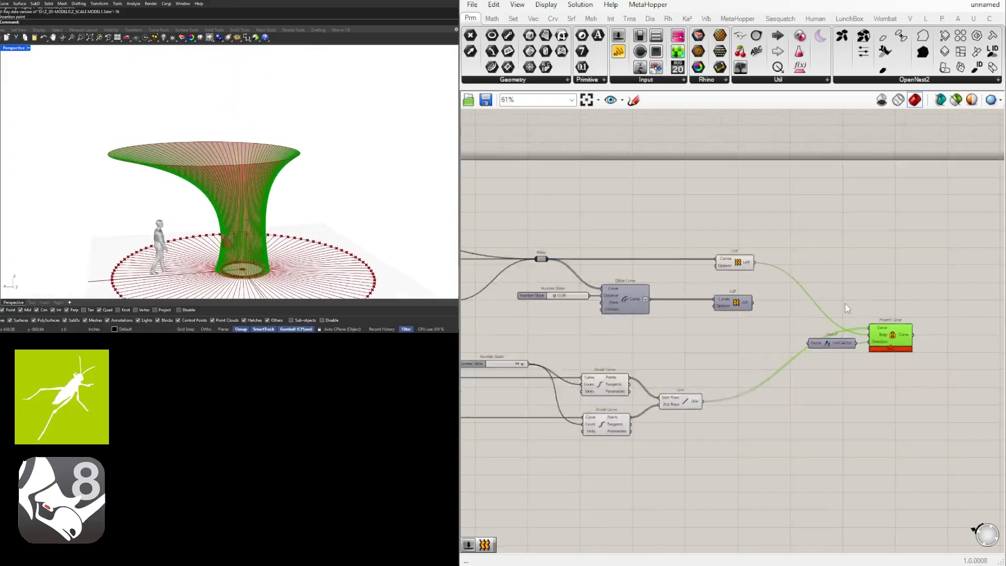
{"action": "middle_click", "coordinate": [899, 329]}
{"action": "left_click", "coordinate": [919, 353]}
Select the baked curves without the human scale figure and move them beside the original column
{"action": "scroll", "coordinate": [220, 168], "scroll_direction": "down", "scroll_amount": 2}
{"action": "left_click_drag", "start_coordinate": [111, 133], "coordinate": [286, 242]}
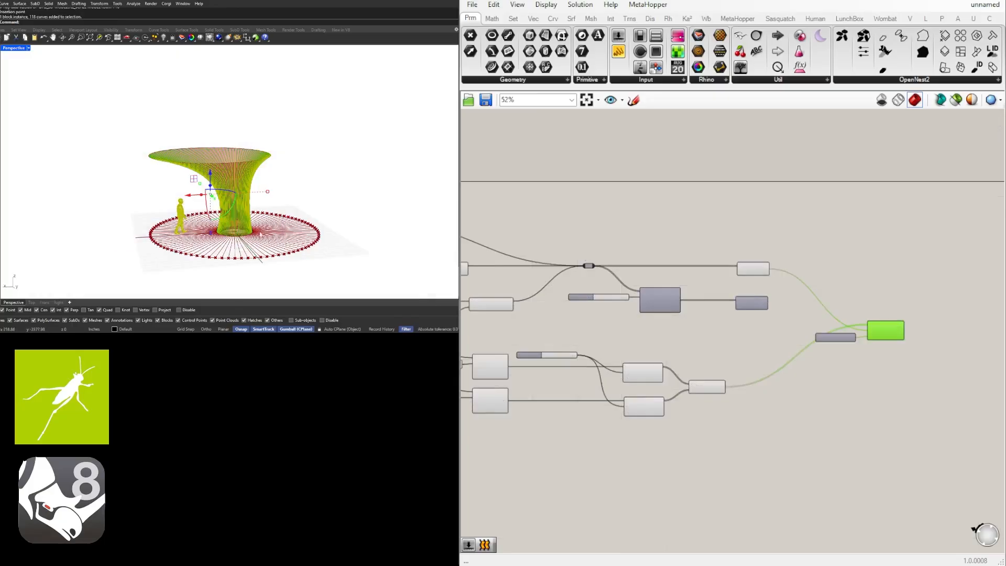
{"action": "left_click", "coordinate": [181, 213], "text": "ctrl"}
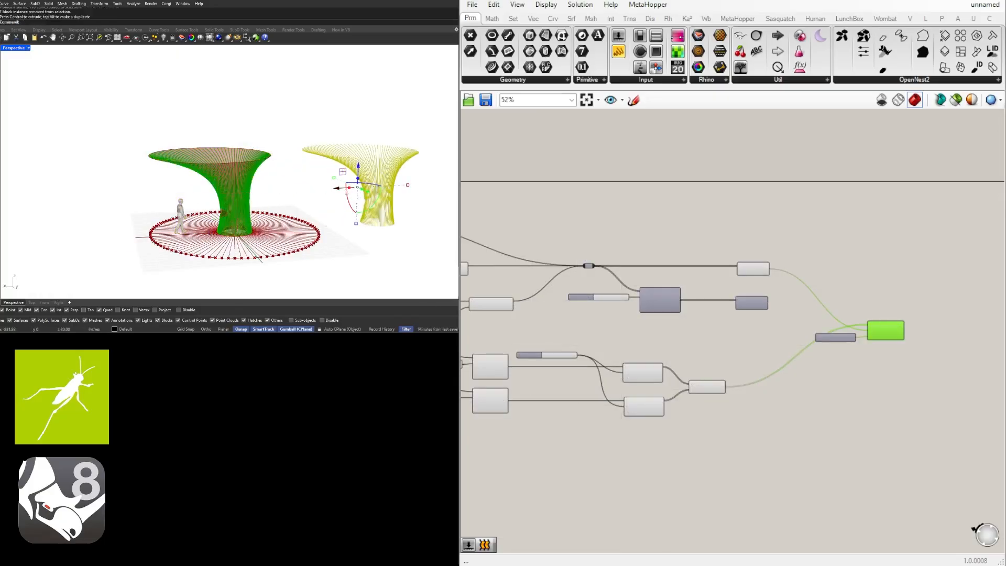
{"action": "left_click", "coordinate": [335, 210]}
Examine the baked rib curves up close from several angles beside the previewed column
{"action": "scroll", "coordinate": [377, 193], "scroll_direction": "up", "scroll_amount": 9}
{"action": "right_click_drag", "start_coordinate": [378, 193], "coordinate": [417, 197]}
{"action": "scroll", "coordinate": [314, 225], "scroll_direction": "up", "scroll_amount": 3}
{"action": "right_click_drag", "start_coordinate": [315, 225], "coordinate": [195, 214]}
{"action": "scroll", "coordinate": [262, 236], "scroll_direction": "up", "scroll_amount": 6}
{"action": "scroll", "coordinate": [256, 208], "scroll_direction": "down", "scroll_amount": 9}
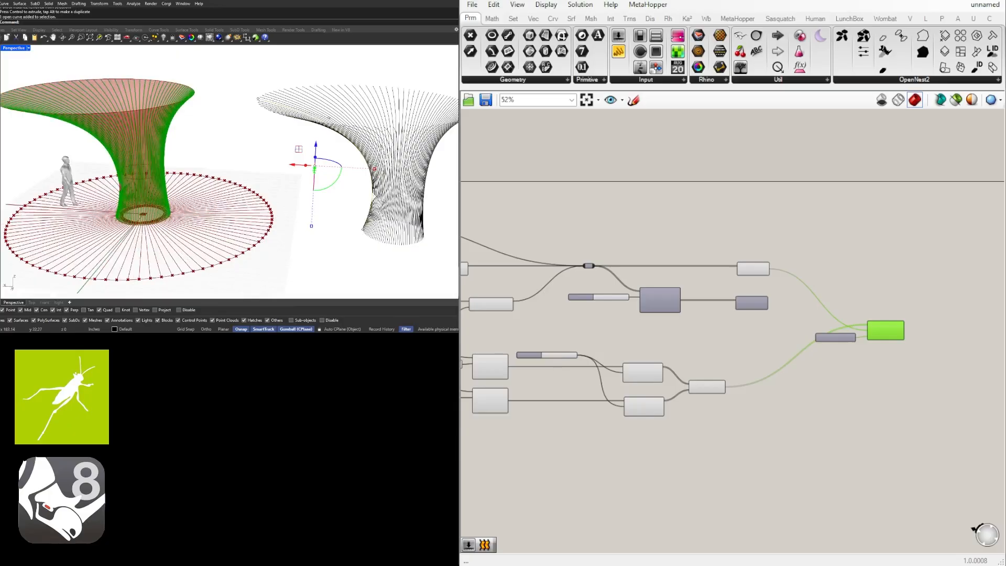
{"action": "left_click", "coordinate": [300, 224]}
{"action": "scroll", "coordinate": [335, 199], "scroll_direction": "up", "scroll_amount": 5}
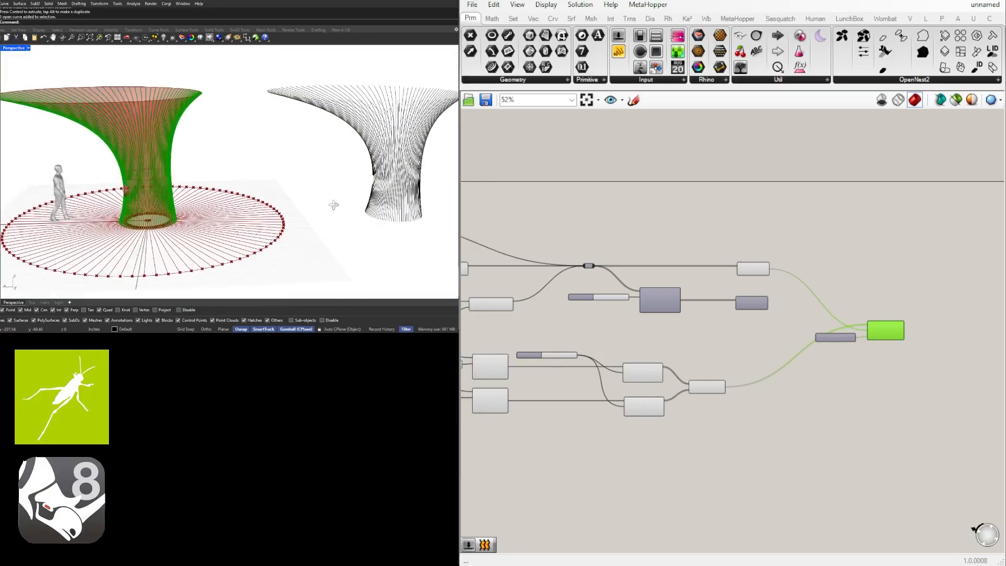
Delete the baked rib curves standing beside the original column
{"action": "scroll", "coordinate": [356, 176], "scroll_direction": "up", "scroll_amount": 2}
{"action": "scroll", "coordinate": [346, 173], "scroll_direction": "down", "scroll_amount": 6}
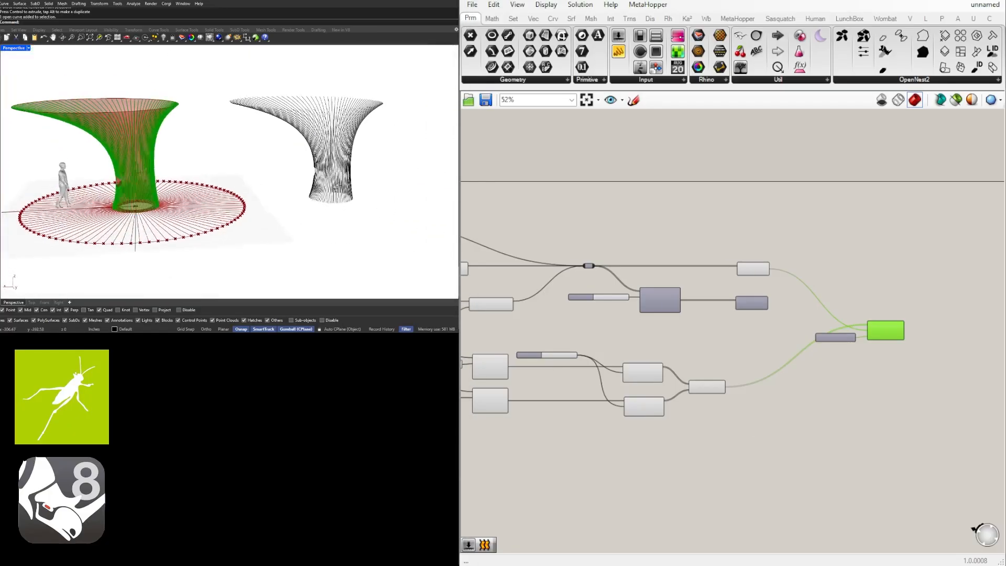
{"action": "scroll", "coordinate": [315, 167], "scroll_direction": "up", "scroll_amount": 7}
{"action": "scroll", "coordinate": [306, 165], "scroll_direction": "down", "scroll_amount": 7}
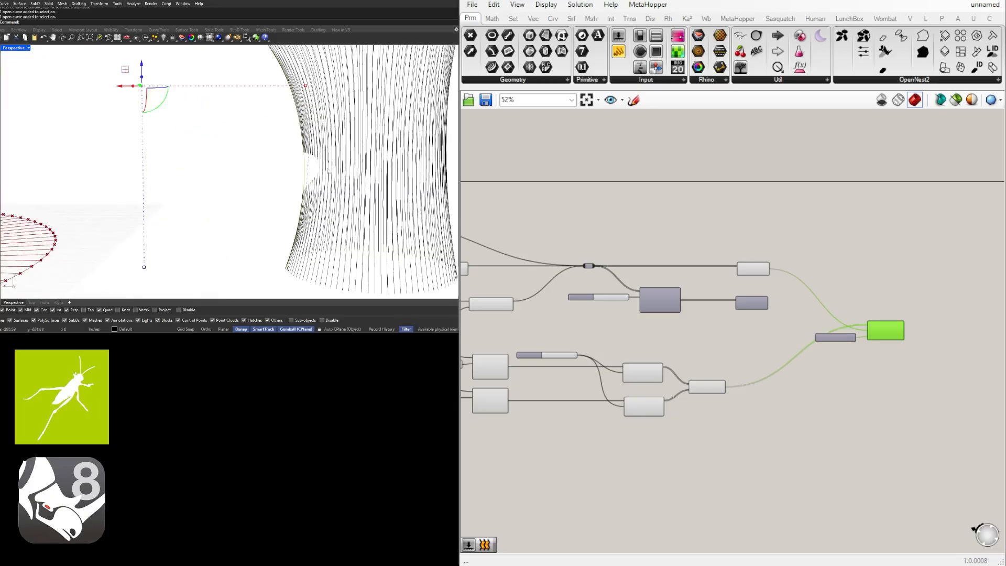
{"action": "left_click_drag", "start_coordinate": [389, 232], "coordinate": [279, 97]}
{"action": "key", "text": "Delete"}
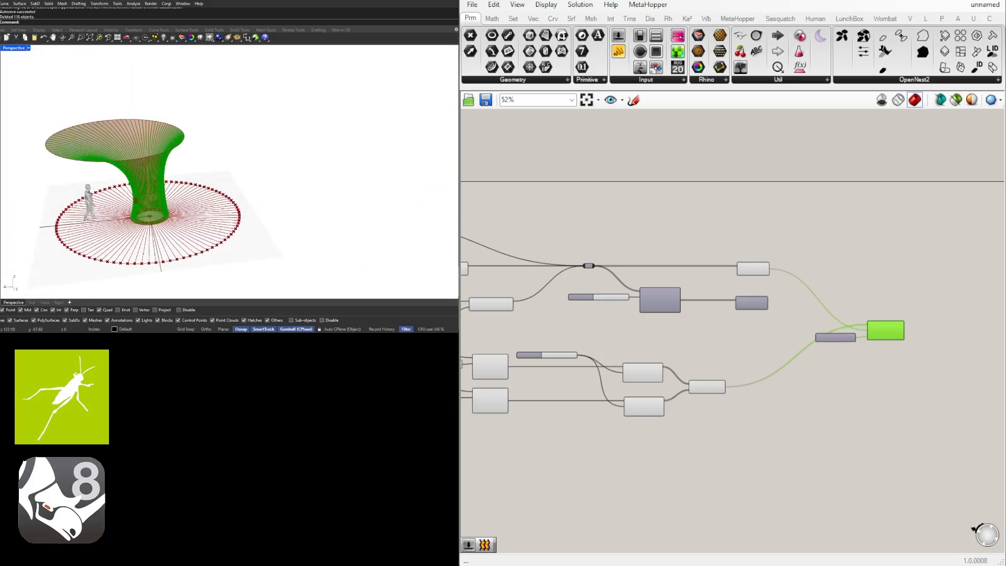
Set the count slider feeding both Divide Curve components to 61
{"action": "scroll", "coordinate": [897, 387], "scroll_direction": "up", "scroll_amount": 2}
{"action": "left_click", "coordinate": [884, 394]}
{"action": "right_click_drag", "start_coordinate": [523, 348], "coordinate": [792, 350]}
{"action": "right_click_drag", "start_coordinate": [586, 301], "coordinate": [761, 308]}
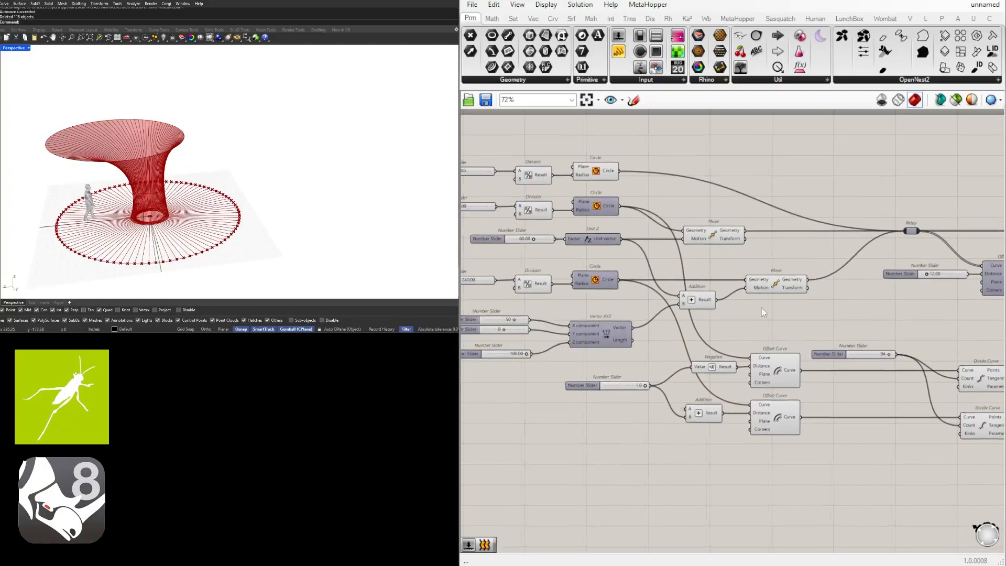
{"action": "right_click_drag", "start_coordinate": [881, 382], "coordinate": [685, 350]}
{"action": "scroll", "coordinate": [690, 318], "scroll_direction": "up", "scroll_amount": 9}
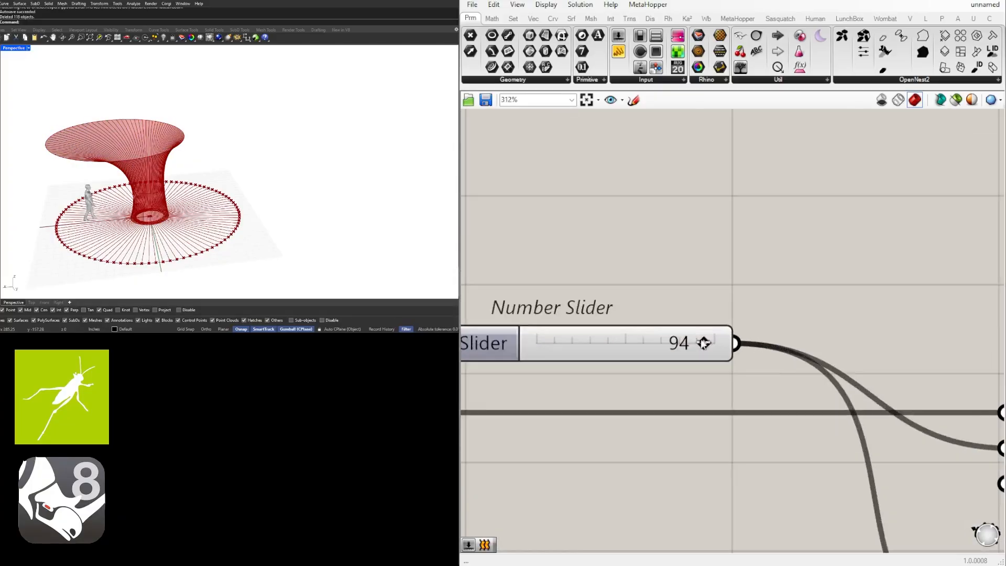
{"action": "left_click_drag", "start_coordinate": [703, 344], "coordinate": [645, 344]}
{"action": "right_click_drag", "start_coordinate": [173, 220], "coordinate": [302, 190]}
{"action": "scroll", "coordinate": [243, 205], "scroll_direction": "up", "scroll_amount": 5}
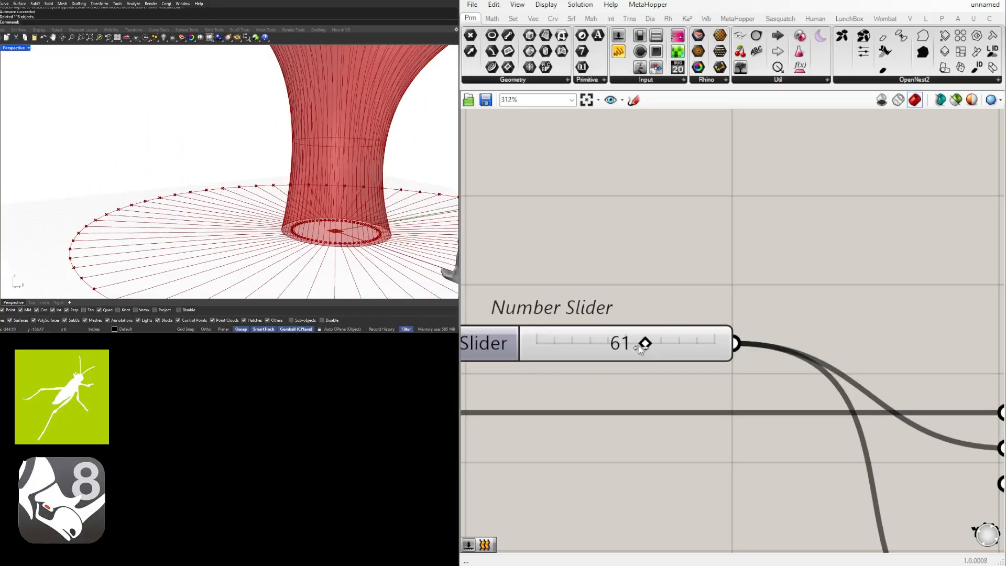
Reduce the shared Divide Curve count to 9 and inspect the sparser radial lines around the column base
{"action": "left_click_drag", "start_coordinate": [640, 348], "coordinate": [549, 344]}
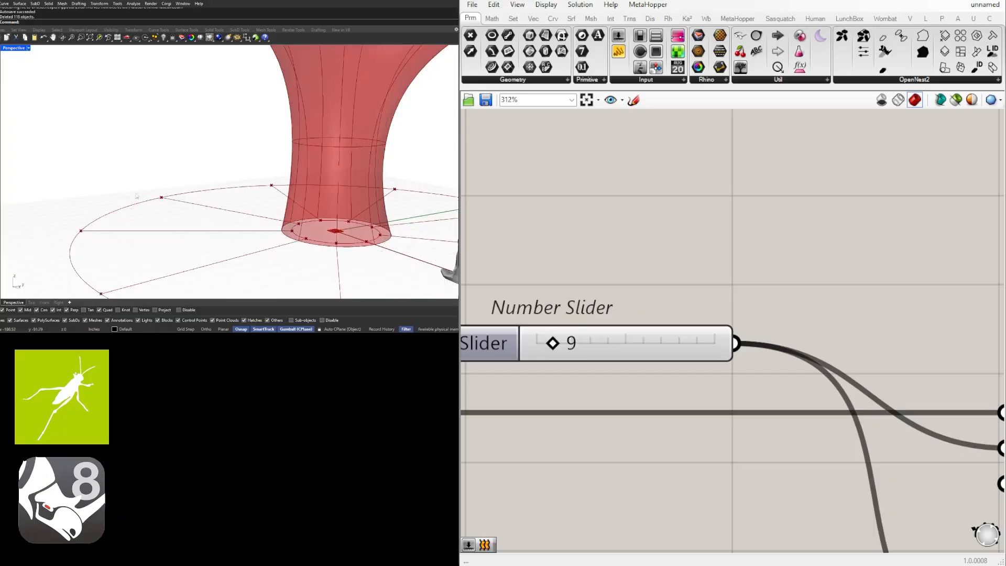
{"action": "scroll", "coordinate": [231, 183], "scroll_direction": "down", "scroll_amount": 8}
{"action": "right_click_drag", "start_coordinate": [312, 182], "coordinate": [207, 188]}
{"action": "scroll", "coordinate": [225, 192], "scroll_direction": "up", "scroll_amount": 5}
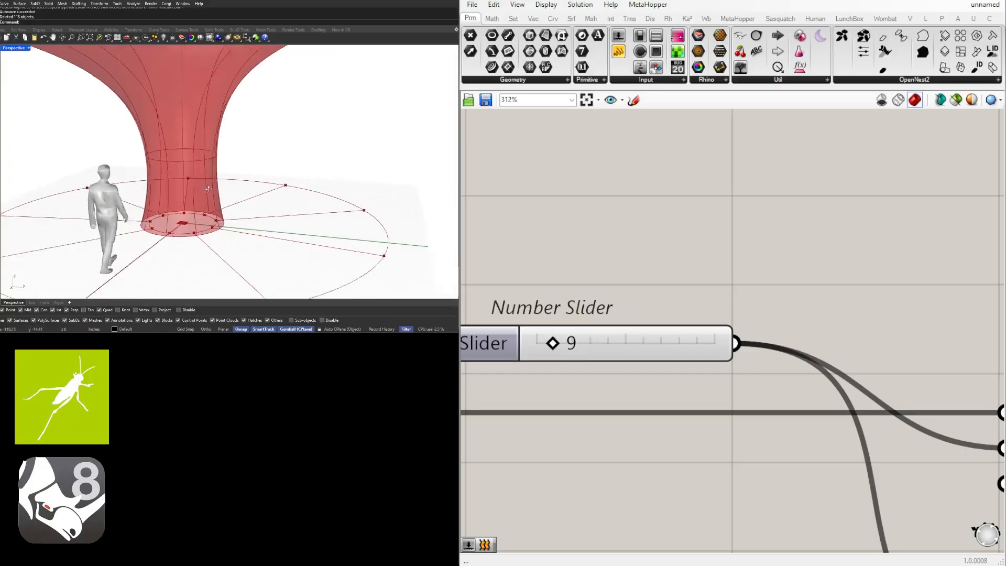
{"action": "scroll", "coordinate": [208, 189], "scroll_direction": "down", "scroll_amount": 2}
Set the diameter slider of the column's waist circle to 54.78
{"action": "scroll", "coordinate": [772, 286], "scroll_direction": "down", "scroll_amount": 8}
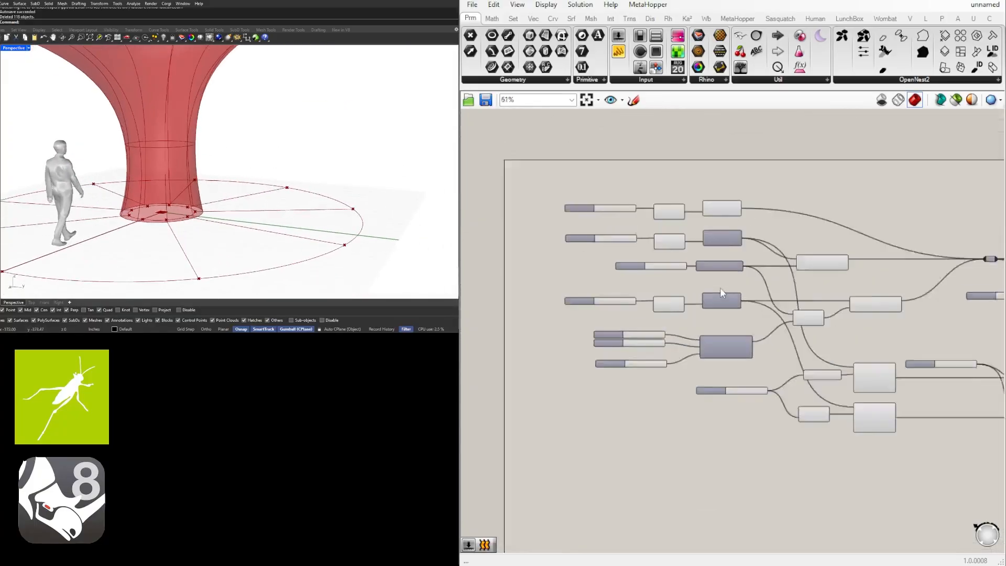
{"action": "scroll", "coordinate": [668, 236], "scroll_direction": "up", "scroll_amount": 6}
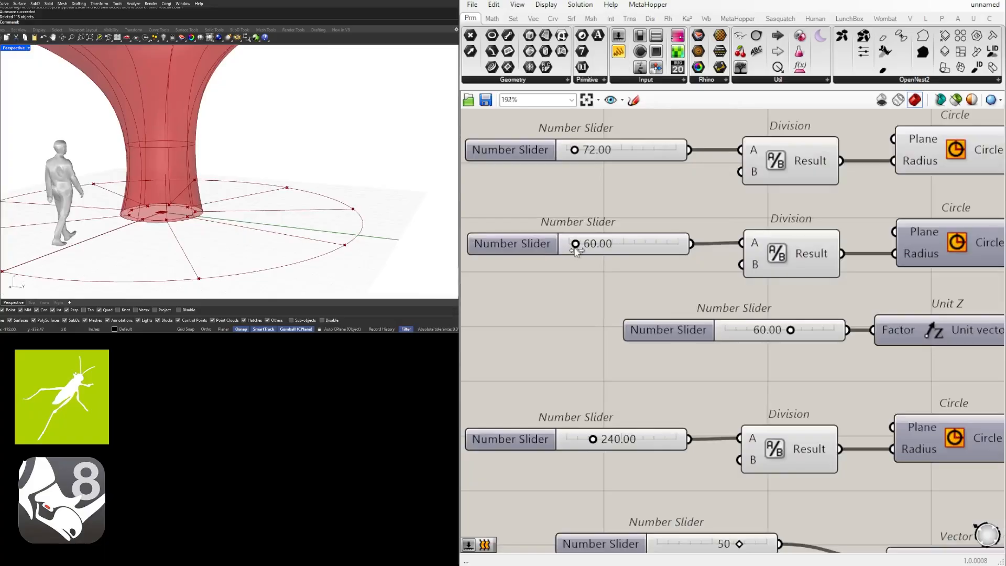
{"action": "left_click_drag", "start_coordinate": [576, 250], "coordinate": [576, 251]}
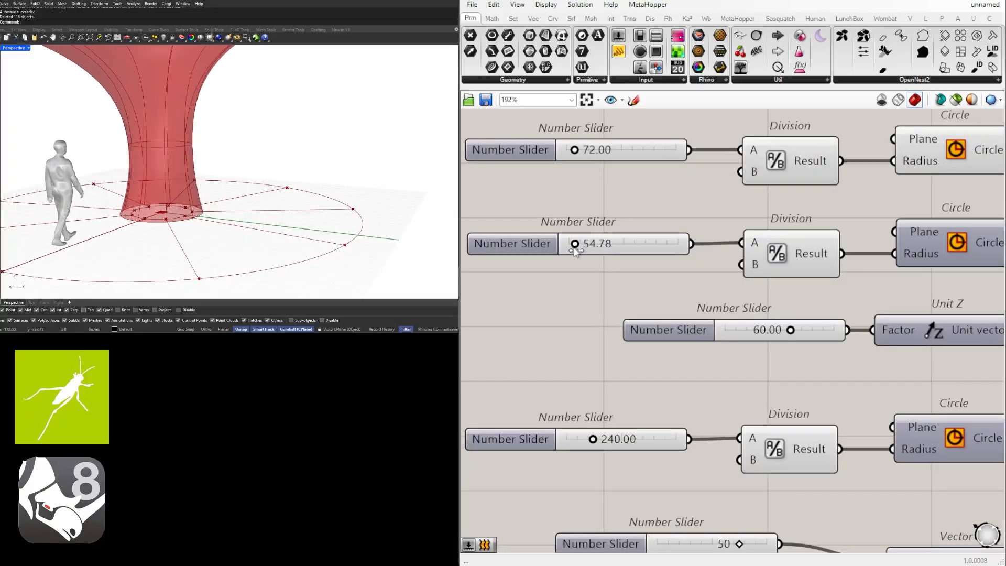
Reduce the top rim circle's diameter slider to 200.07 and check the column from a higher angle
{"action": "scroll", "coordinate": [614, 275], "scroll_direction": "down", "scroll_amount": 5}
{"action": "scroll", "coordinate": [601, 380], "scroll_direction": "up", "scroll_amount": 6}
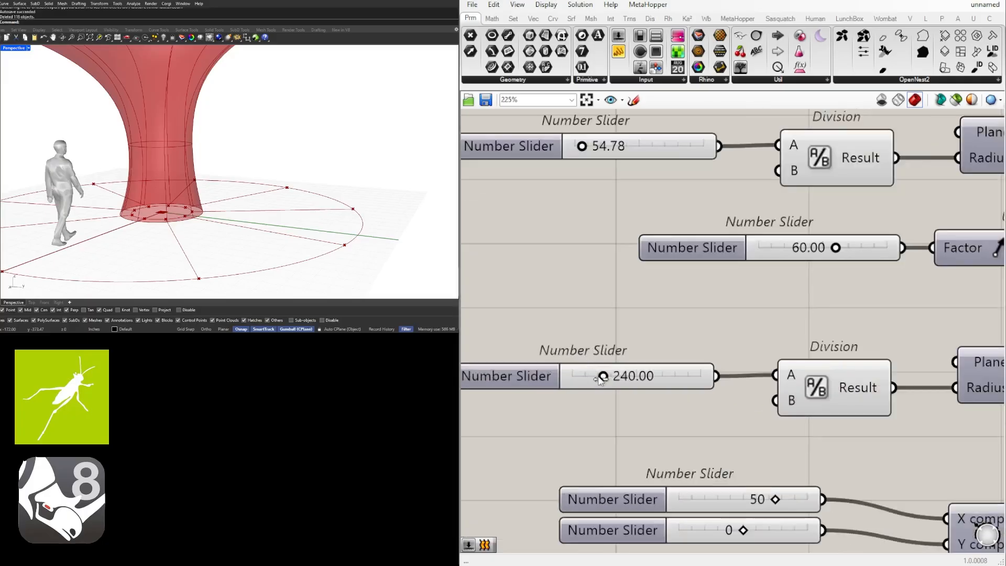
{"action": "mouse_move", "coordinate": [601, 377]}
{"action": "left_mouse_down"}
{"action": "mouse_move", "coordinate": [588, 375]}
{"action": "mouse_move", "coordinate": [597, 375]}
{"action": "left_mouse_up"}
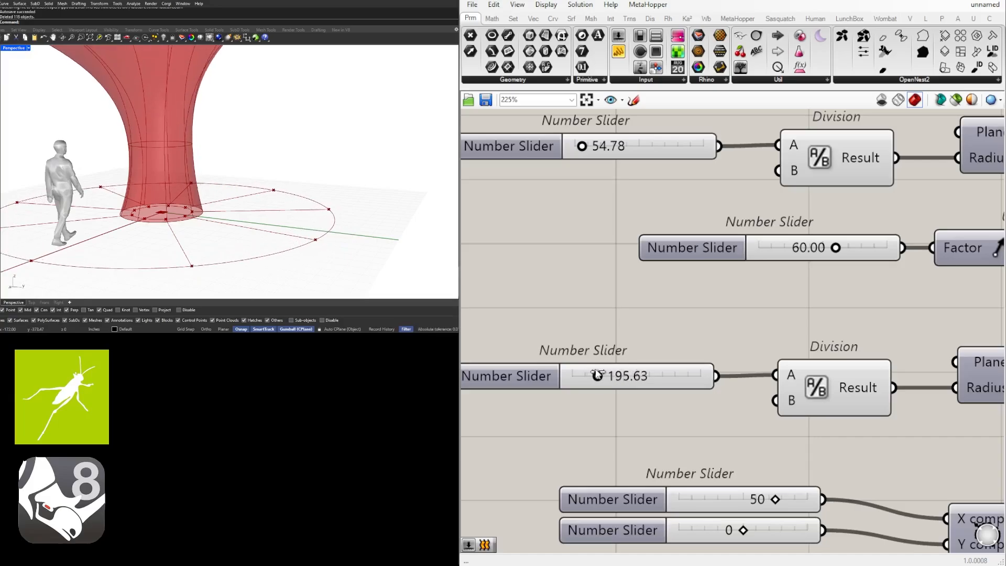
{"action": "right_click_drag", "start_coordinate": [39, 200], "coordinate": [150, 241]}
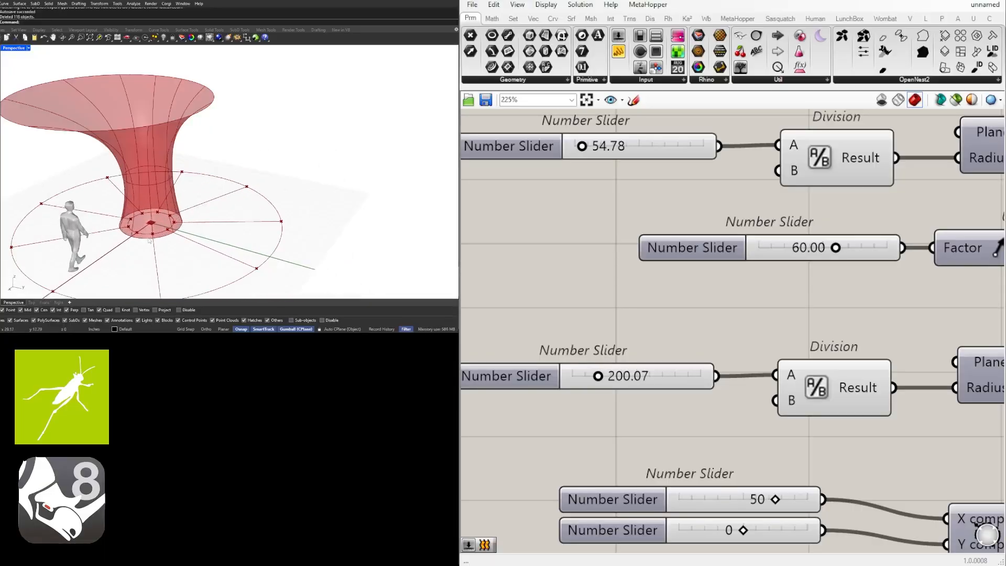
Set the shared Divide Curve count slider to 53
{"action": "scroll", "coordinate": [654, 284], "scroll_direction": "down", "scroll_amount": 3}
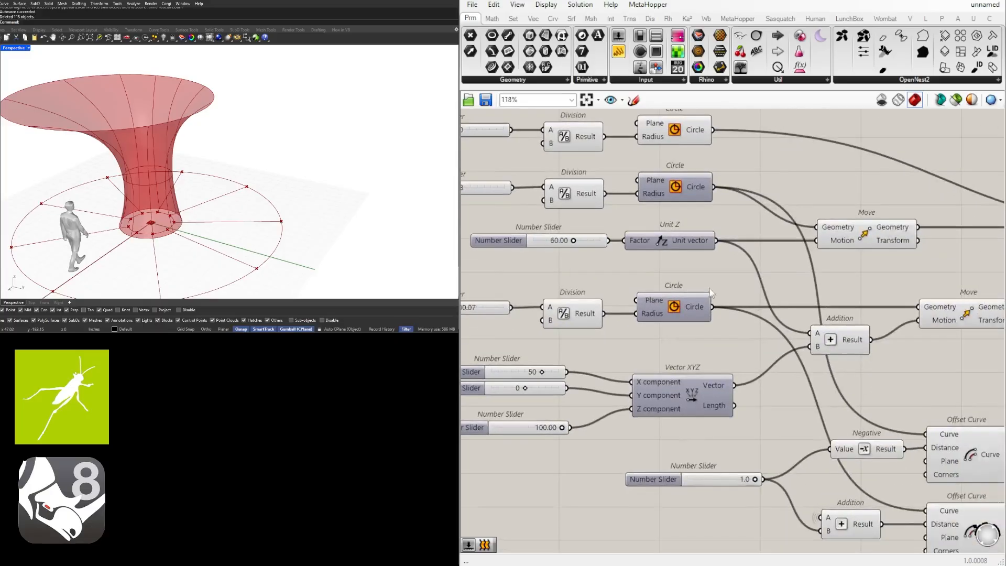
{"action": "scroll", "coordinate": [839, 371], "scroll_direction": "down", "scroll_amount": 2}
{"action": "scroll", "coordinate": [765, 363], "scroll_direction": "up", "scroll_amount": 5}
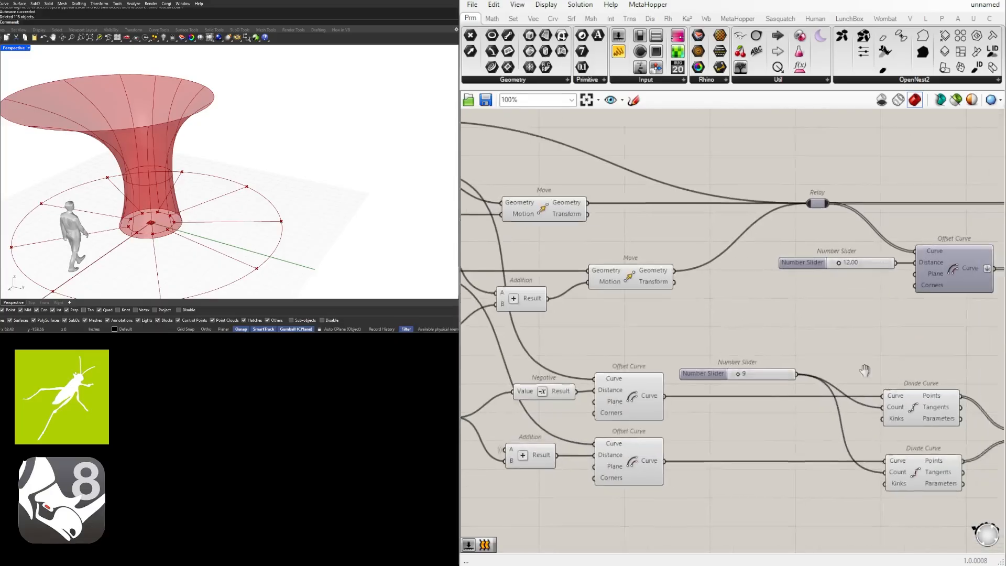
{"action": "left_click_drag", "start_coordinate": [630, 358], "coordinate": [686, 356]}
Set the top rim circle's diameter slider to 203.84 and view the whole column
{"action": "scroll", "coordinate": [765, 256], "scroll_direction": "down", "scroll_amount": 5}
{"action": "scroll", "coordinate": [639, 271], "scroll_direction": "down", "scroll_amount": 2}
{"action": "scroll", "coordinate": [614, 284], "scroll_direction": "up", "scroll_amount": 7}
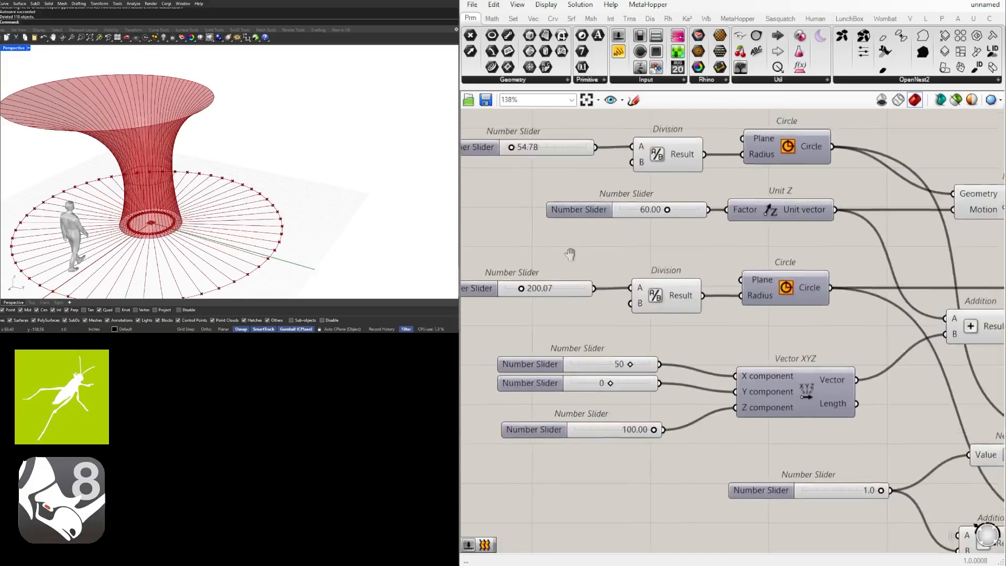
{"action": "mouse_move", "coordinate": [616, 350]}
{"action": "left_mouse_down"}
{"action": "mouse_move", "coordinate": [625, 350]}
{"action": "mouse_move", "coordinate": [600, 350]}
{"action": "mouse_move", "coordinate": [614, 350]}
{"action": "left_mouse_up"}
{"action": "right_click_drag", "start_coordinate": [173, 173], "coordinate": [98, 157]}
{"action": "scroll", "coordinate": [213, 149], "scroll_direction": "down", "scroll_amount": 4}
{"action": "scroll", "coordinate": [131, 158], "scroll_direction": "up", "scroll_amount": 3}
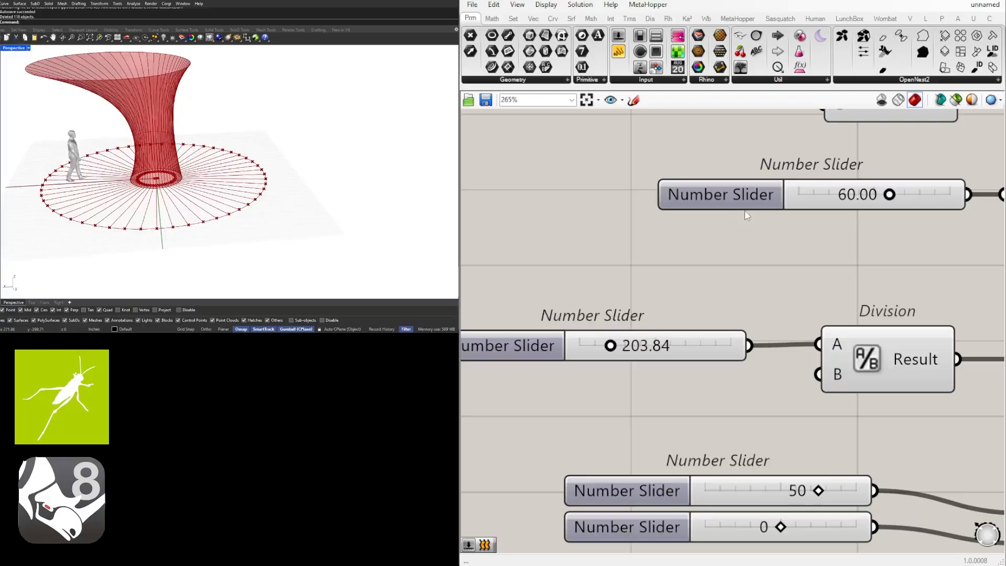
Raise the maximum of the slider feeding Negative and Addition, and set its value to 8.1
{"action": "scroll", "coordinate": [660, 340], "scroll_direction": "down", "scroll_amount": 4}
{"action": "scroll", "coordinate": [584, 456], "scroll_direction": "up", "scroll_amount": 3}
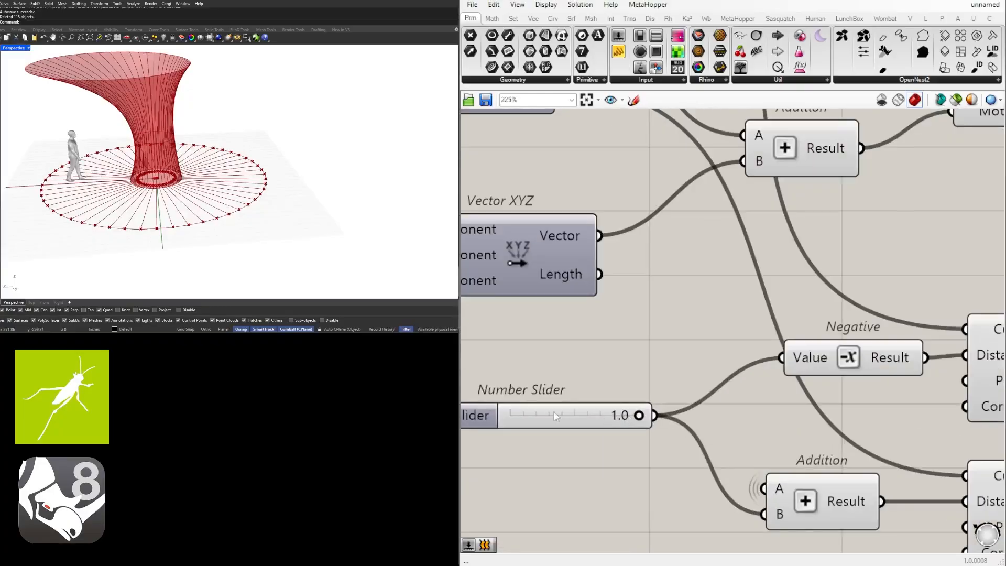
{"action": "right_click_drag", "start_coordinate": [462, 404], "coordinate": [589, 396]}
{"action": "double_click", "coordinate": [579, 401]}
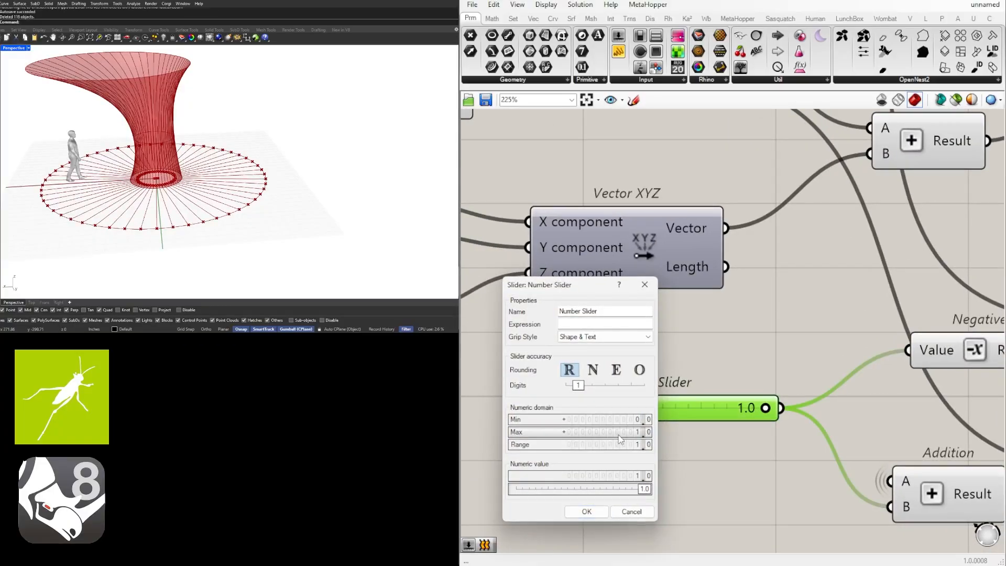
{"action": "key", "text": "Return"}
{"action": "left_click", "coordinate": [586, 511]}
{"action": "scroll", "coordinate": [708, 405], "scroll_direction": "up", "scroll_amount": 3}
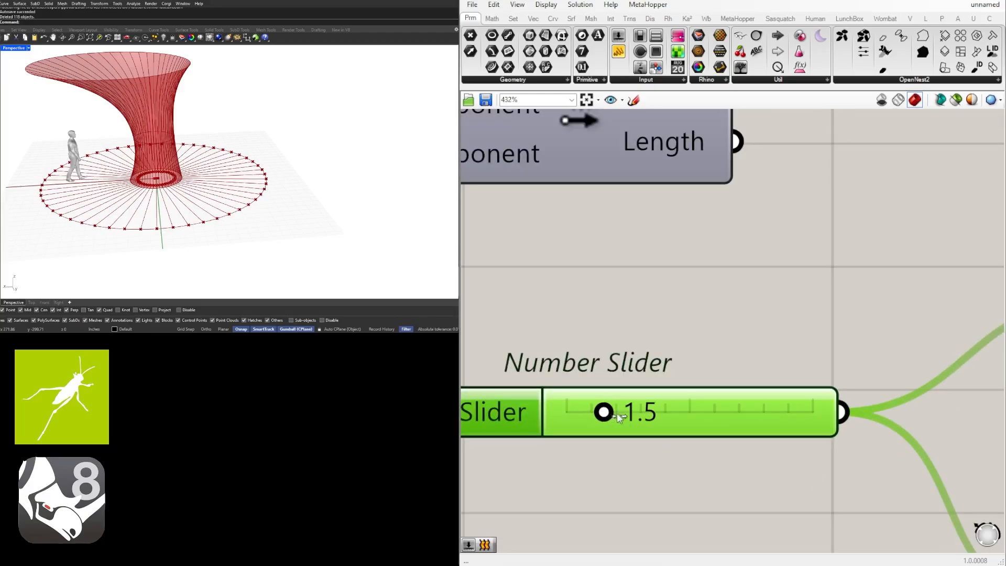
{"action": "left_click_drag", "start_coordinate": [672, 417], "coordinate": [722, 417]}
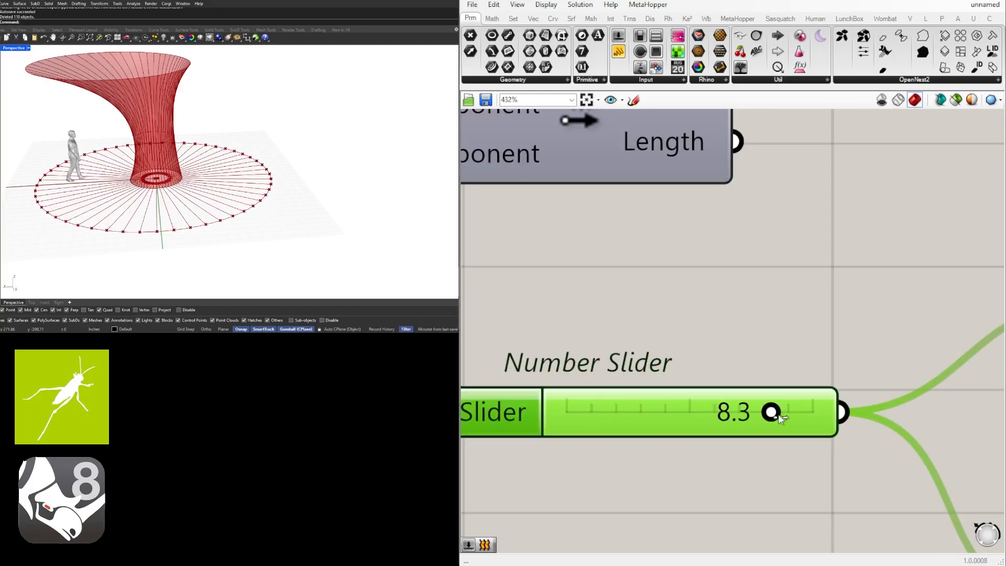
{"action": "scroll", "coordinate": [227, 203], "scroll_direction": "down", "scroll_amount": 4}
{"action": "right_click_drag", "start_coordinate": [228, 202], "coordinate": [241, 257]}
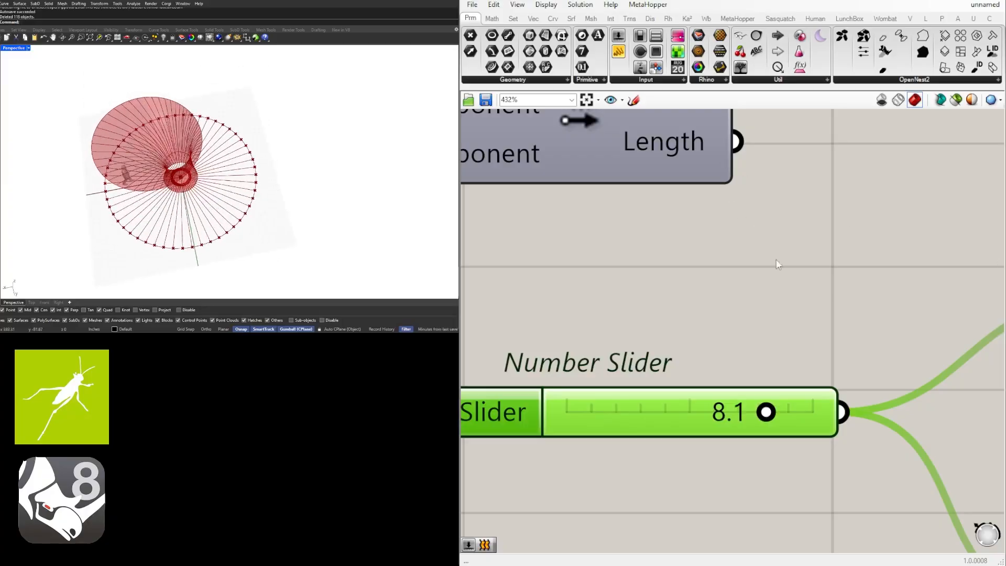
Move the 8.1 slider farther away from the Negative and Addition components
{"action": "scroll", "coordinate": [758, 408], "scroll_direction": "down", "scroll_amount": 5}
{"action": "scroll", "coordinate": [783, 401], "scroll_direction": "down", "scroll_amount": 3}
{"action": "scroll", "coordinate": [777, 408], "scroll_direction": "up", "scroll_amount": 3}
{"action": "scroll", "coordinate": [775, 413], "scroll_direction": "down", "scroll_amount": 4}
{"action": "right_click_drag", "start_coordinate": [705, 415], "coordinate": [734, 421]}
{"action": "scroll", "coordinate": [725, 419], "scroll_direction": "up", "scroll_amount": 3}
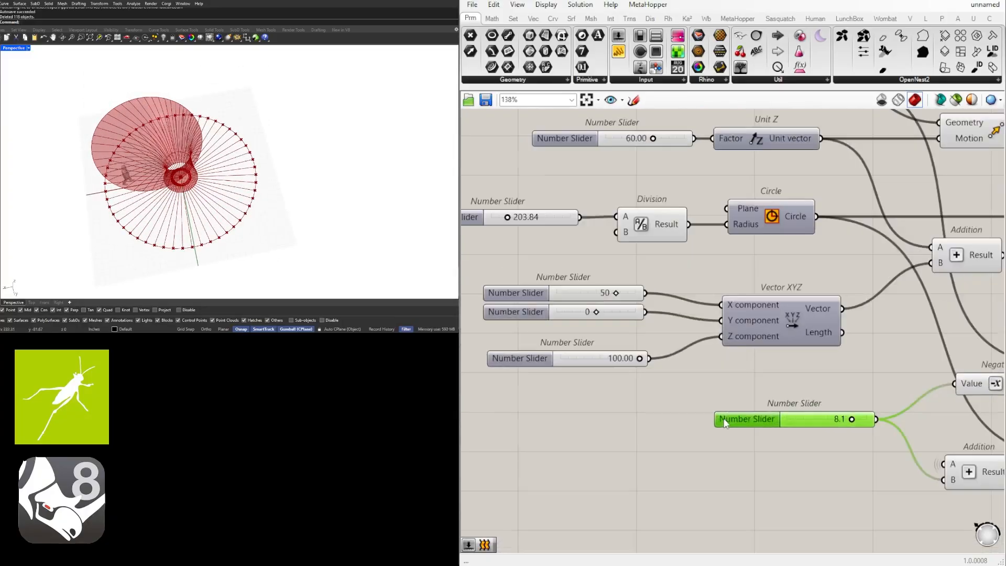
{"action": "left_click_drag", "start_coordinate": [726, 420], "coordinate": [673, 419]}
Show the geometry of the Loft component fed by the offset curves
{"action": "scroll", "coordinate": [676, 422], "scroll_direction": "down", "scroll_amount": 2}
{"action": "scroll", "coordinate": [720, 409], "scroll_direction": "down", "scroll_amount": 4}
{"action": "right_click_drag", "start_coordinate": [938, 388], "coordinate": [577, 374]}
{"action": "scroll", "coordinate": [828, 345], "scroll_direction": "up", "scroll_amount": 3}
{"action": "middle_click", "coordinate": [719, 320]}
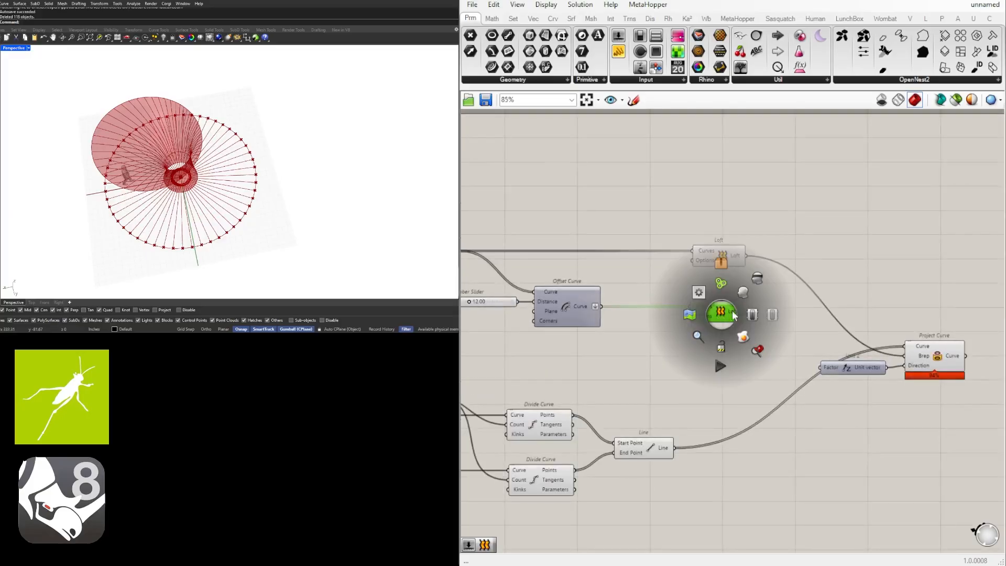
{"action": "left_click", "coordinate": [714, 351]}
Maximize the Top view and inspect how the radial lines meet the inner and outer column edges
{"action": "double_click", "coordinate": [13, 48]}
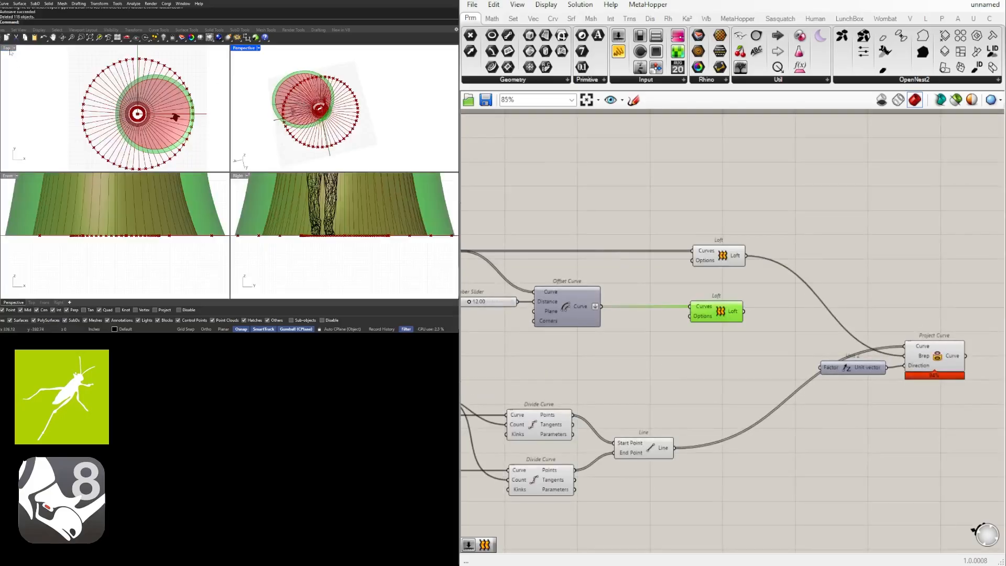
{"action": "double_click", "coordinate": [7, 48]}
{"action": "right_click_drag", "start_coordinate": [292, 146], "coordinate": [230, 127]}
{"action": "scroll", "coordinate": [343, 172], "scroll_direction": "up", "scroll_amount": 8}
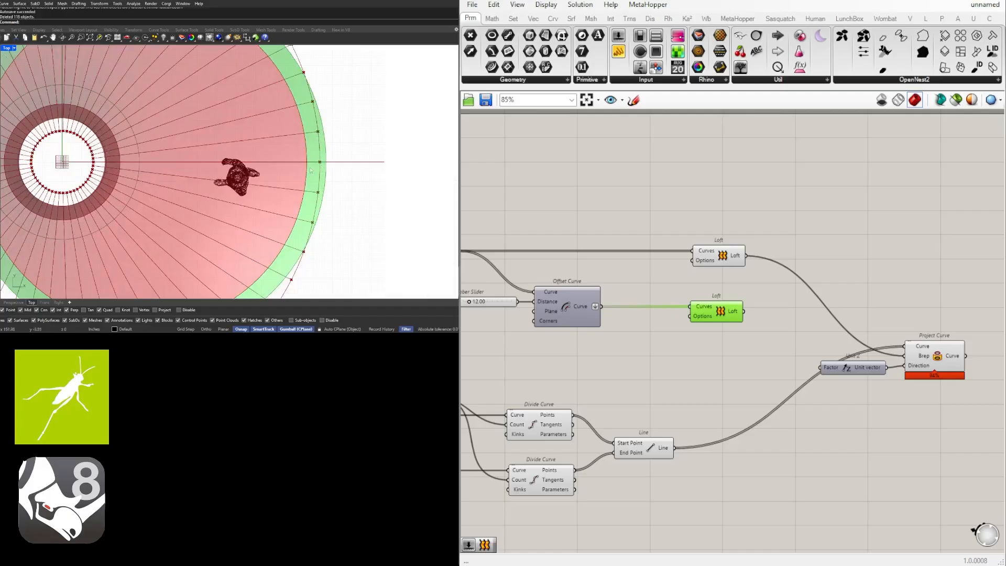
Move the 8.1 slider down in line with the Addition component's B input
{"action": "scroll", "coordinate": [770, 282], "scroll_direction": "down", "scroll_amount": 3}
{"action": "right_click_drag", "start_coordinate": [740, 316], "coordinate": [876, 317]}
{"action": "scroll", "coordinate": [745, 303], "scroll_direction": "up", "scroll_amount": 4}
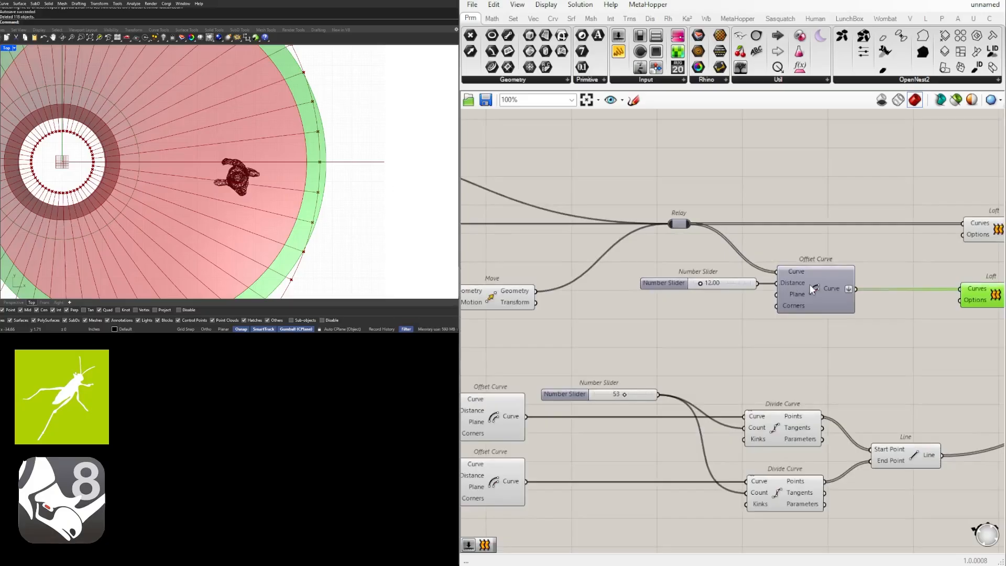
{"action": "scroll", "coordinate": [778, 342], "scroll_direction": "down", "scroll_amount": 1}
{"action": "right_click_drag", "start_coordinate": [645, 429], "coordinate": [964, 411]}
{"action": "scroll", "coordinate": [811, 407], "scroll_direction": "down", "scroll_amount": 2}
{"action": "scroll", "coordinate": [811, 407], "scroll_direction": "up", "scroll_amount": 4}
{"action": "right_click_drag", "start_coordinate": [859, 418], "coordinate": [751, 416]}
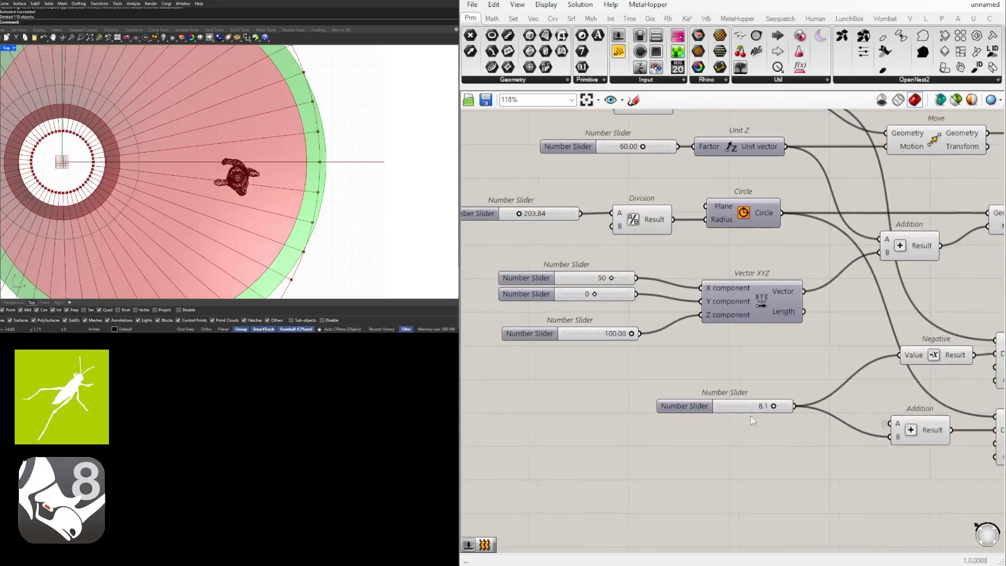
{"action": "left_click", "coordinate": [669, 408]}
{"action": "left_click_drag", "start_coordinate": [671, 412], "coordinate": [675, 444]}
{"action": "right_click_drag", "start_coordinate": [746, 430], "coordinate": [683, 430]}
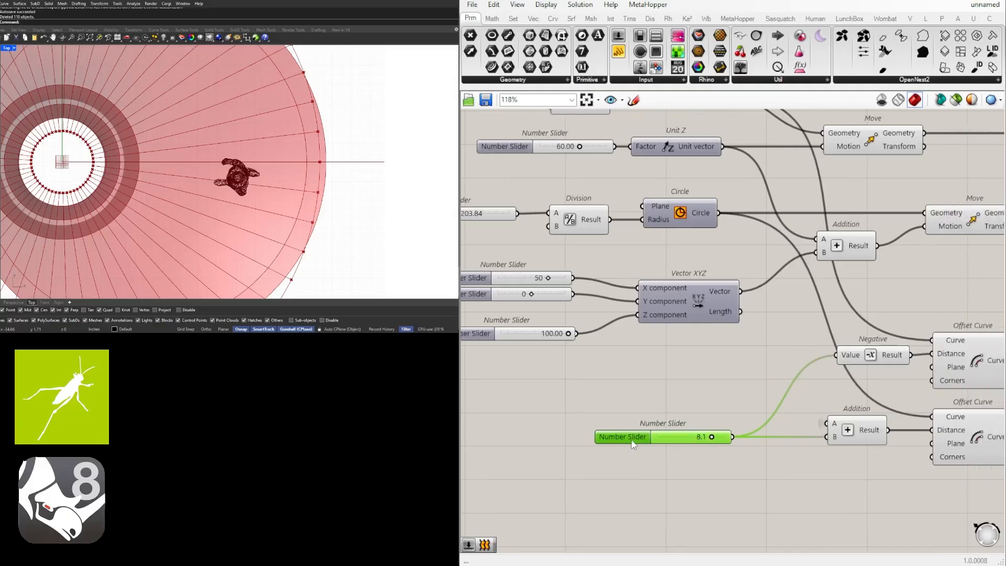
Duplicate the 8.1 slider, connect the copy to the Negative component's Value input, and set it to 6.0
{"action": "left_click_drag", "start_coordinate": [631, 435], "coordinate": [691, 355], "text": "alt"}
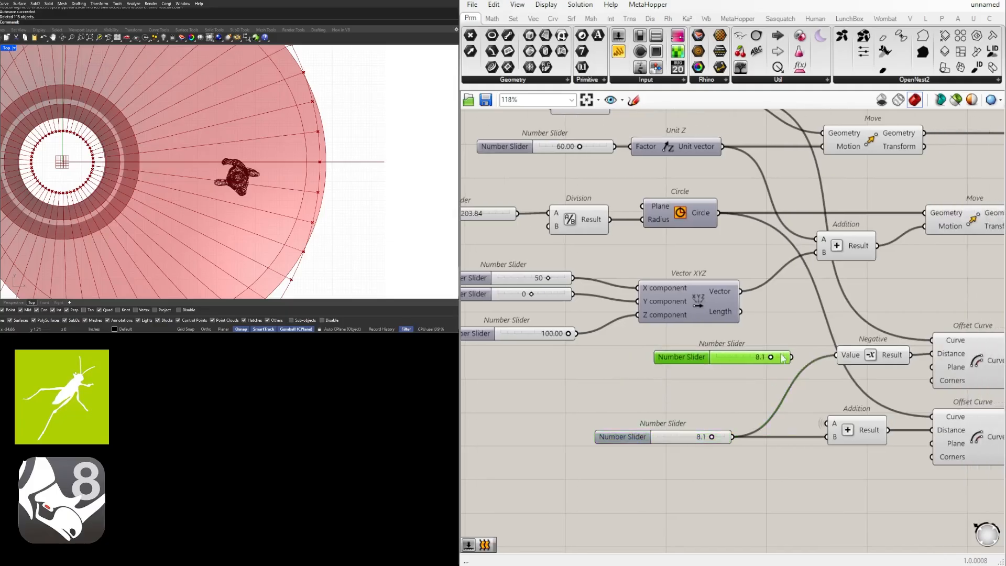
{"action": "scroll", "coordinate": [771, 360], "scroll_direction": "up", "scroll_amount": 4}
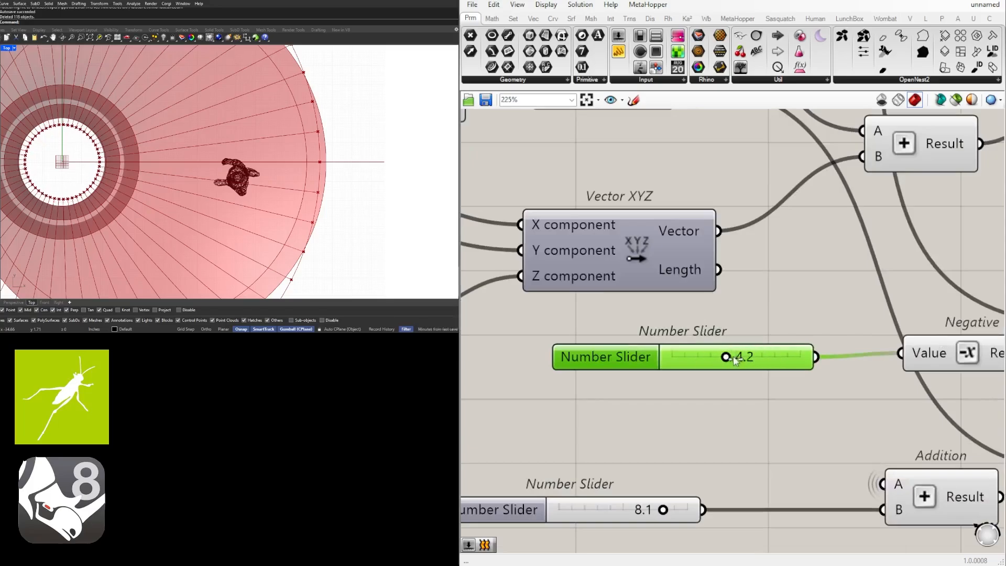
{"action": "double_click", "coordinate": [751, 358]}
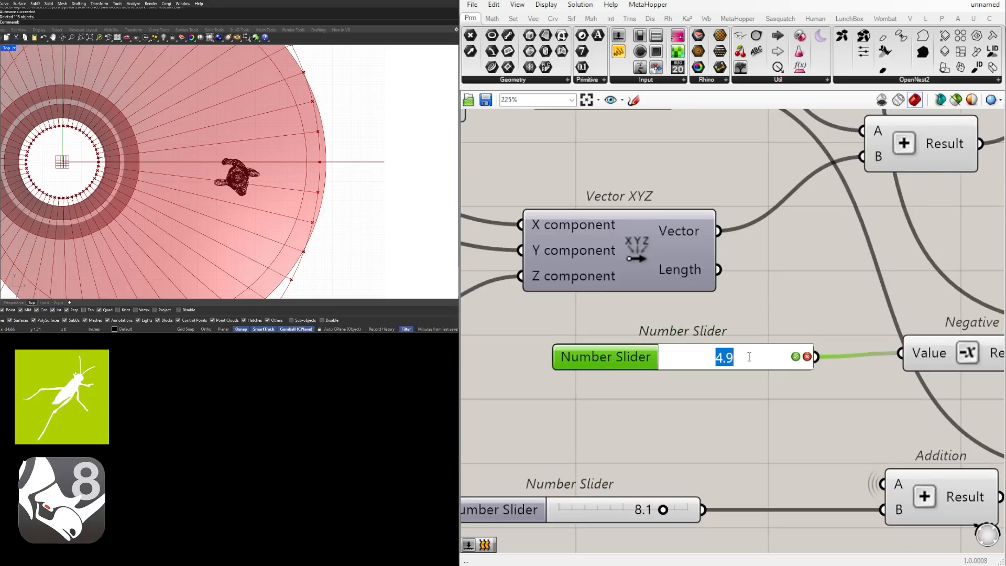
{"action": "type", "text": "6"}
{"action": "key", "text": "Return"}
Replace the 8.1 slider on the Addition component's B input with the 12.00 slider that drives the upper Offset Curve
{"action": "scroll", "coordinate": [526, 435], "scroll_direction": "down", "scroll_amount": 5}
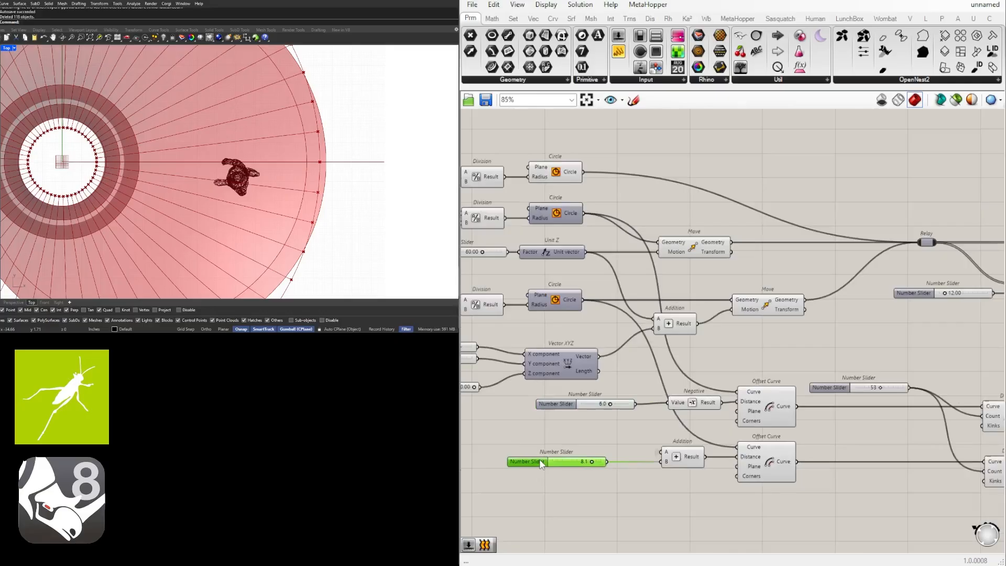
{"action": "right_click_drag", "start_coordinate": [827, 394], "coordinate": [726, 376]}
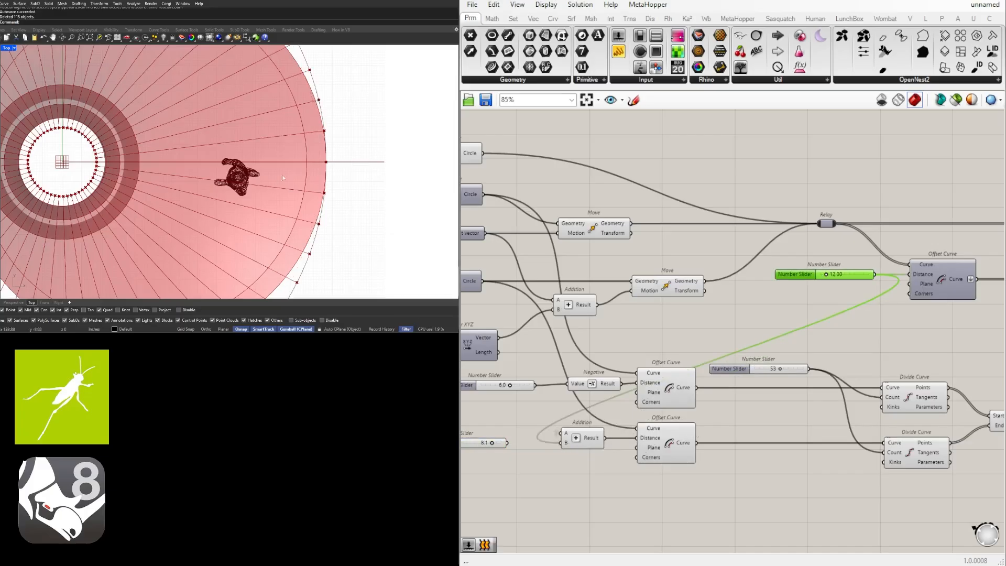
Set the wire display of the lower Addition component's B input to Hidden
{"action": "right_click_drag", "start_coordinate": [624, 412], "coordinate": [763, 415]}
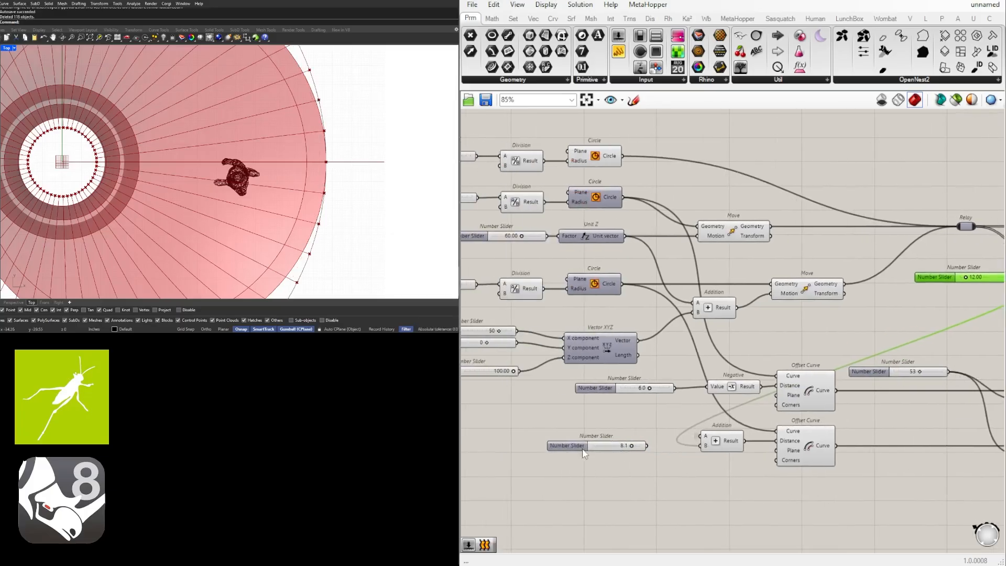
{"action": "scroll", "coordinate": [702, 457], "scroll_direction": "up", "scroll_amount": 1}
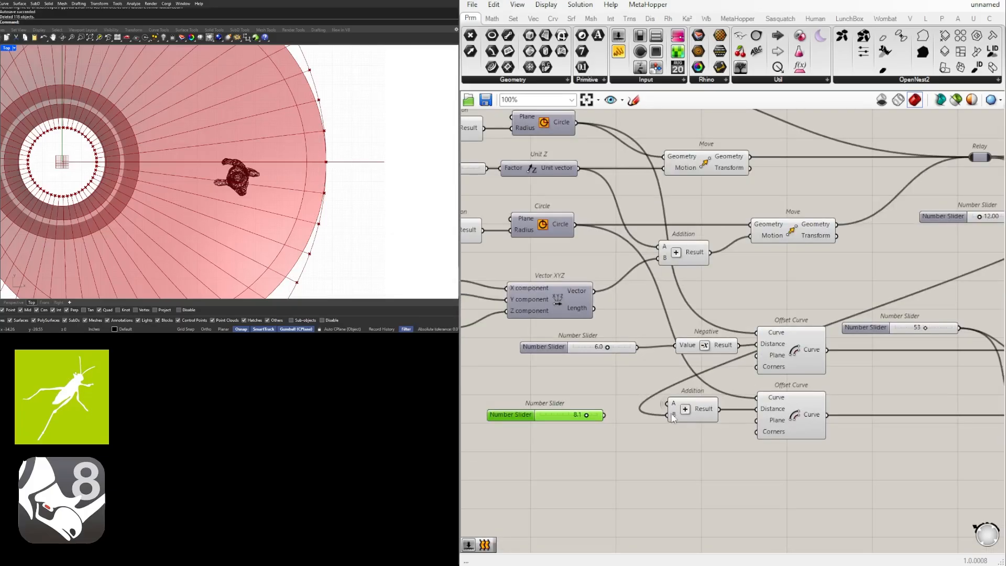
{"action": "right_click", "coordinate": [676, 421]}
{"action": "mouse_move", "coordinate": [734, 382]}
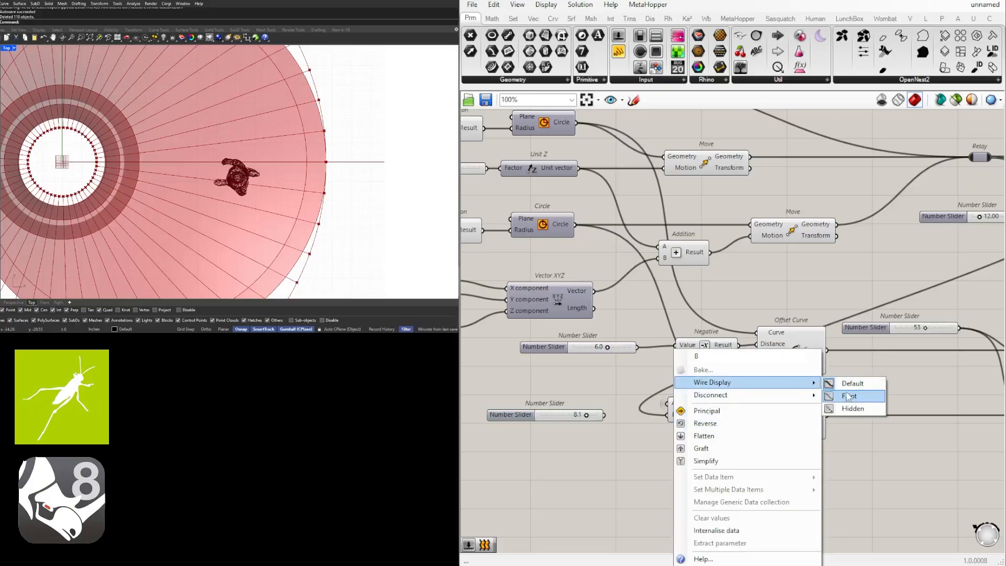
{"action": "left_click", "coordinate": [850, 409]}
{"action": "scroll", "coordinate": [781, 388], "scroll_direction": "down", "scroll_amount": 3}
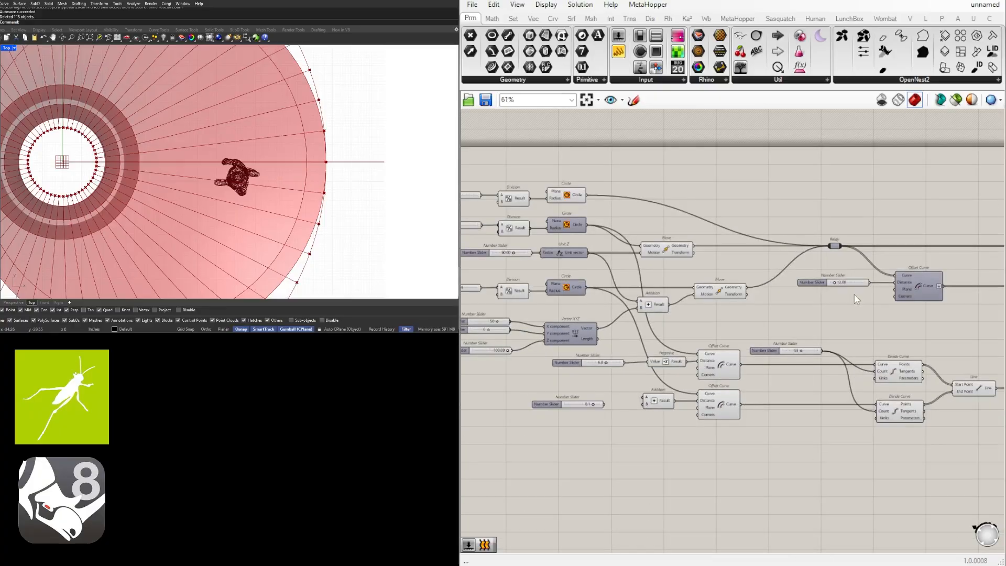
Rearrange the lower Offset Curve and the 8.1 slider to make room, and add a second Addition component near the existing one
{"action": "scroll", "coordinate": [732, 420], "scroll_direction": "up", "scroll_amount": 3}
{"action": "left_click_drag", "start_coordinate": [721, 398], "coordinate": [762, 398]}
{"action": "left_click", "coordinate": [525, 413]}
{"action": "right_click_drag", "start_coordinate": [524, 413], "coordinate": [582, 400]}
{"action": "left_click_drag", "start_coordinate": [515, 386], "coordinate": [579, 420]}
{"action": "left_click", "coordinate": [684, 401]}
{"action": "scroll", "coordinate": [684, 400], "scroll_direction": "up", "scroll_amount": 2}
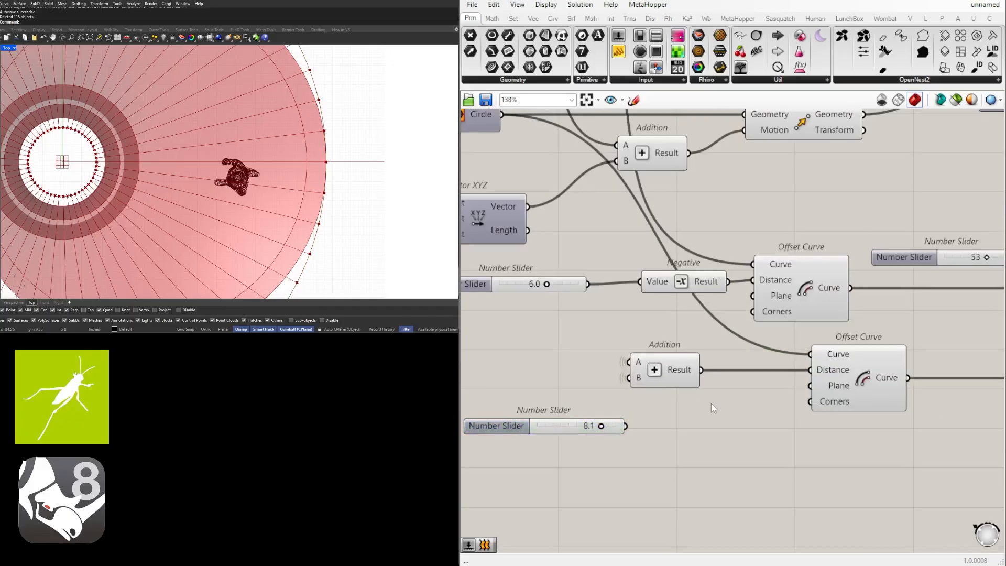
{"action": "type", "text": "+"}
{"action": "key", "text": "Return"}
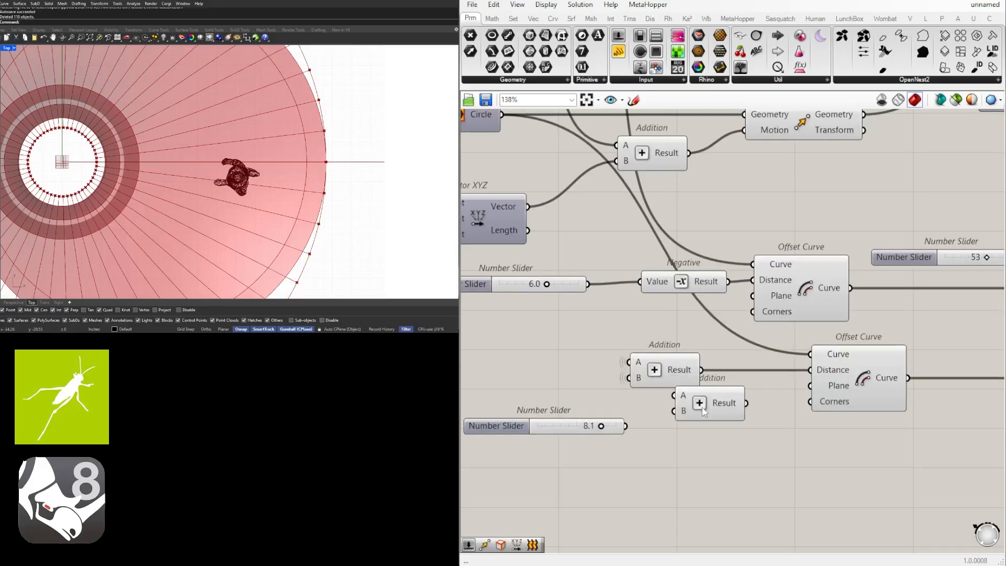
Connect the first Addition's Result to the new Addition's A input and trace the first one's hidden input wires
{"action": "scroll", "coordinate": [739, 411], "scroll_direction": "down", "scroll_amount": 2}
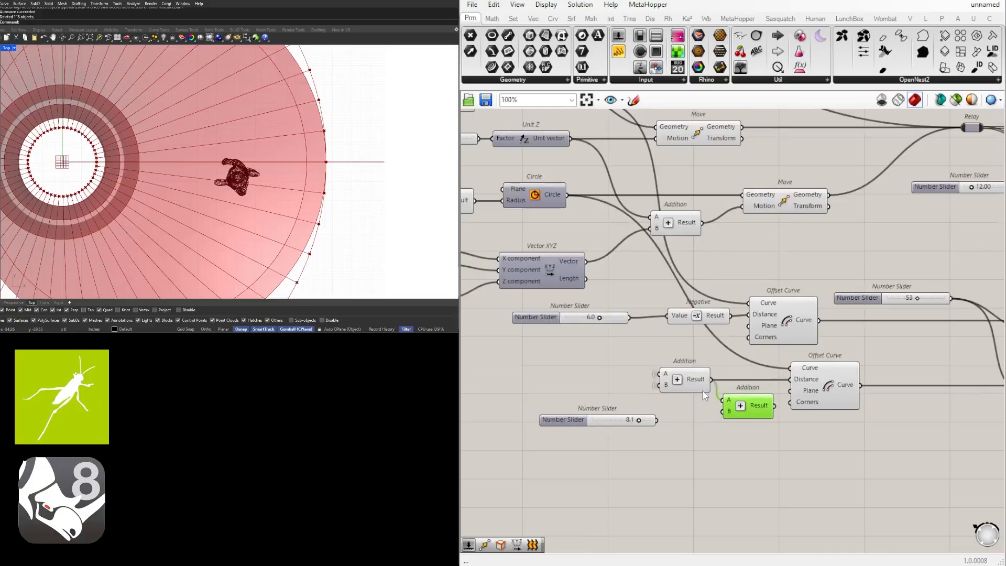
{"action": "scroll", "coordinate": [704, 396], "scroll_direction": "up", "scroll_amount": 1}
{"action": "left_click", "coordinate": [696, 378]}
{"action": "scroll", "coordinate": [655, 373], "scroll_direction": "down", "scroll_amount": 2}
{"action": "right_click_drag", "start_coordinate": [655, 374], "coordinate": [699, 363]}
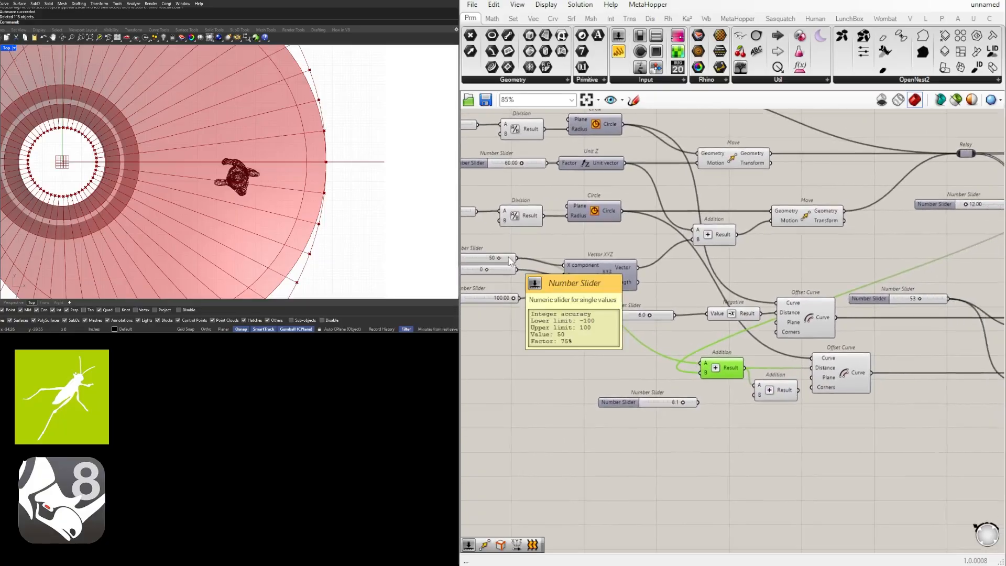
{"action": "scroll", "coordinate": [709, 378], "scroll_direction": "up", "scroll_amount": 2}
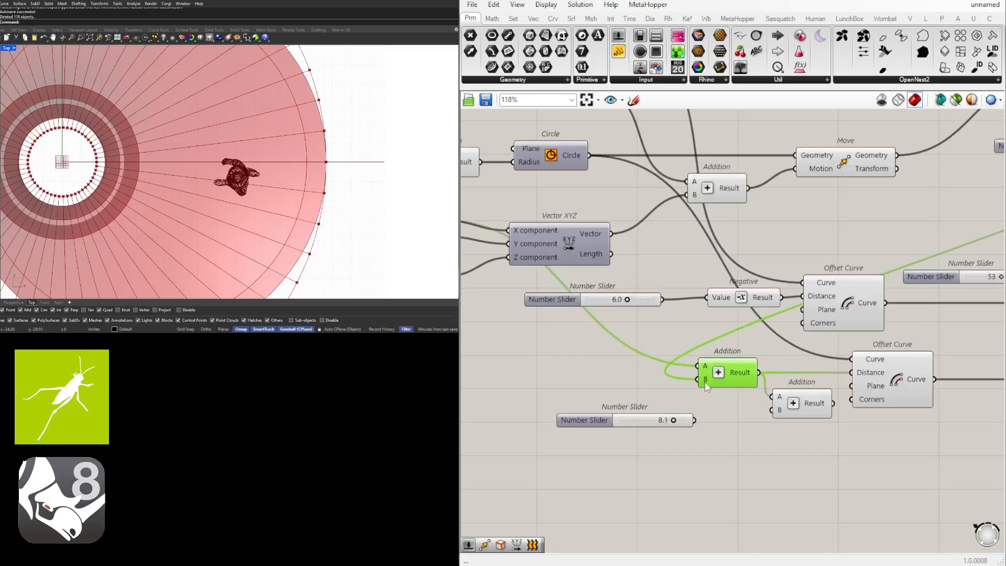
{"action": "scroll", "coordinate": [801, 340], "scroll_direction": "down", "scroll_amount": 3}
{"action": "right_click_drag", "start_coordinate": [980, 231], "coordinate": [801, 242]}
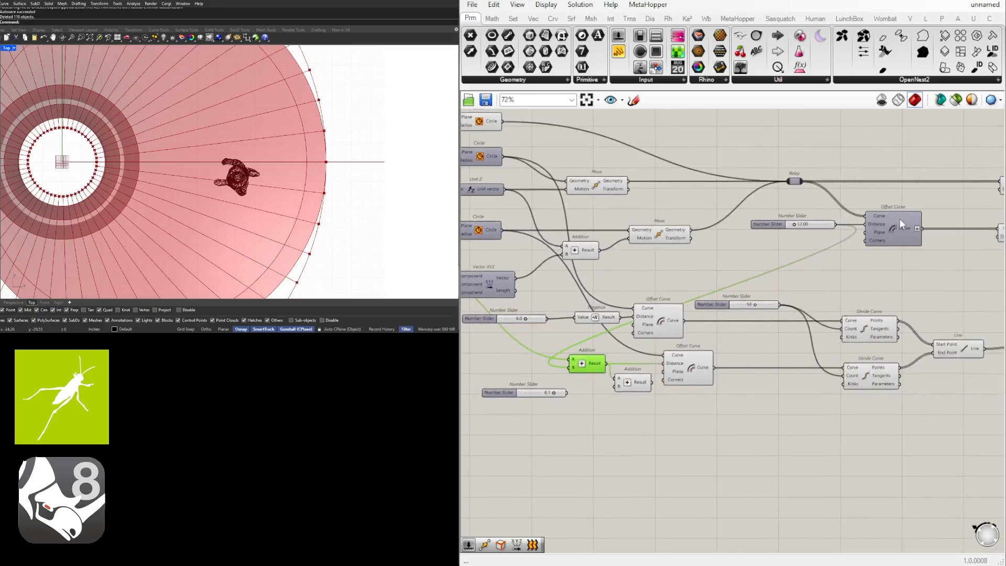
Connect the 8.1 slider to the new Addition's B input and its Result to the lower Offset Curve's Distance, replacing the old connection
{"action": "scroll", "coordinate": [552, 401], "scroll_direction": "up", "scroll_amount": 4}
{"action": "left_click_drag", "start_coordinate": [581, 385], "coordinate": [671, 373]}
{"action": "left_click_drag", "start_coordinate": [574, 367], "coordinate": [572, 372]}
{"action": "scroll", "coordinate": [716, 364], "scroll_direction": "down", "scroll_amount": 2}
{"action": "right_click_drag", "start_coordinate": [786, 351], "coordinate": [712, 364]}
{"action": "left_click_drag", "start_coordinate": [714, 366], "coordinate": [736, 365]}
{"action": "left_click", "coordinate": [685, 389]}
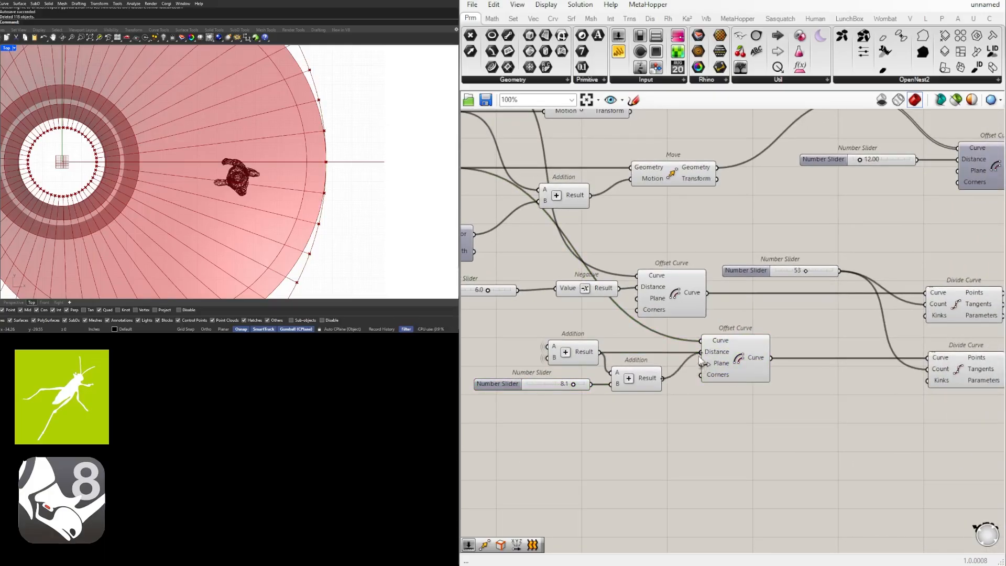
Check the radial lines' outer extent in the Top view, and maximize the Perspective view to examine the column from the side
{"action": "scroll", "coordinate": [733, 263], "scroll_direction": "down", "scroll_amount": 5}
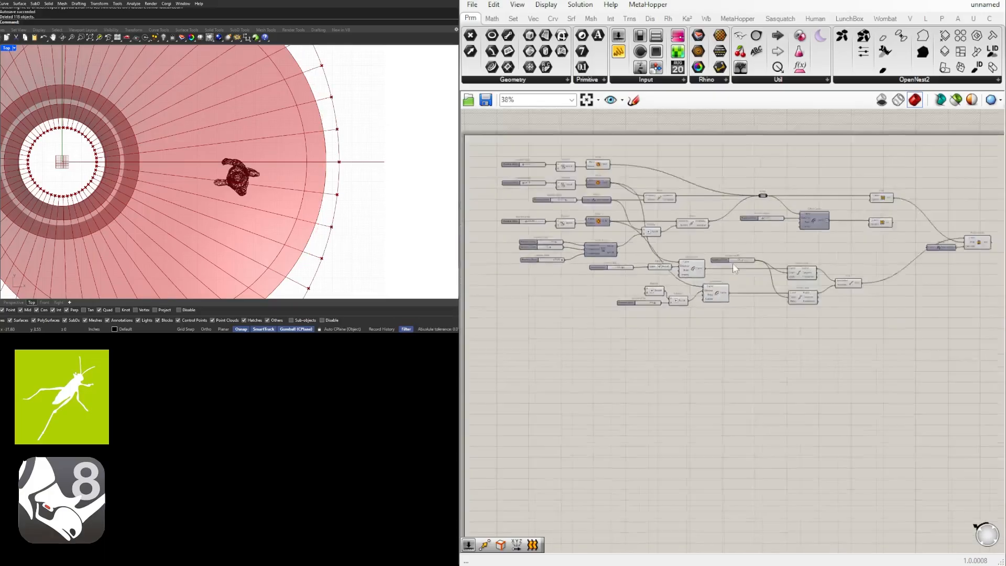
{"action": "scroll", "coordinate": [188, 166], "scroll_direction": "down", "scroll_amount": 3}
{"action": "scroll", "coordinate": [188, 165], "scroll_direction": "up", "scroll_amount": 5}
{"action": "scroll", "coordinate": [187, 165], "scroll_direction": "down", "scroll_amount": 3}
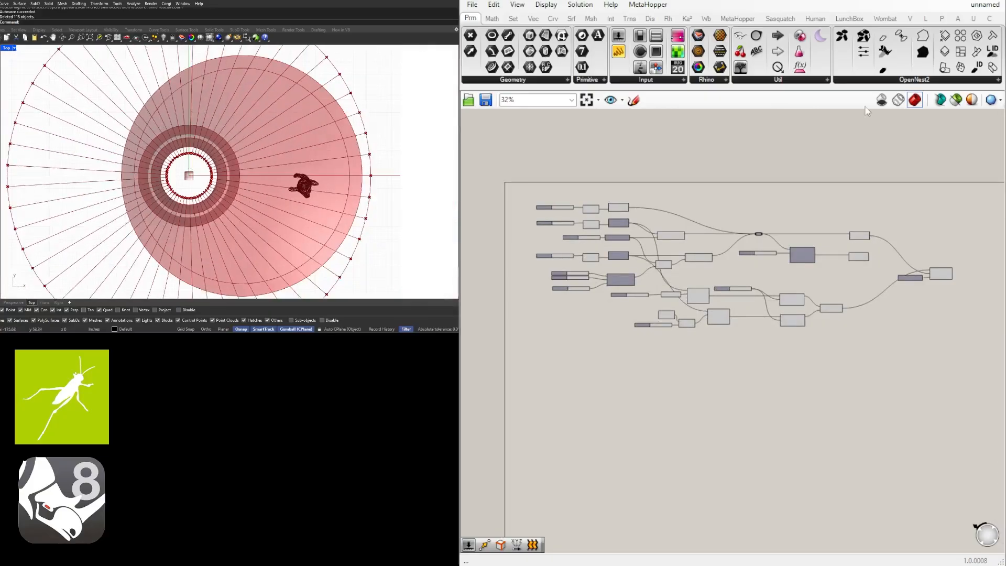
{"action": "scroll", "coordinate": [314, 126], "scroll_direction": "down", "scroll_amount": 2}
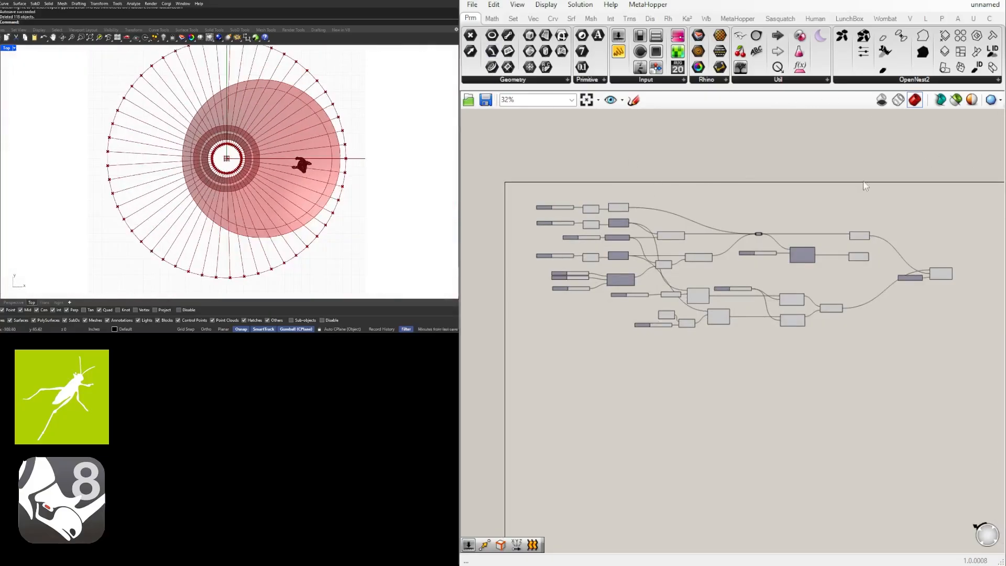
{"action": "double_click", "coordinate": [7, 48]}
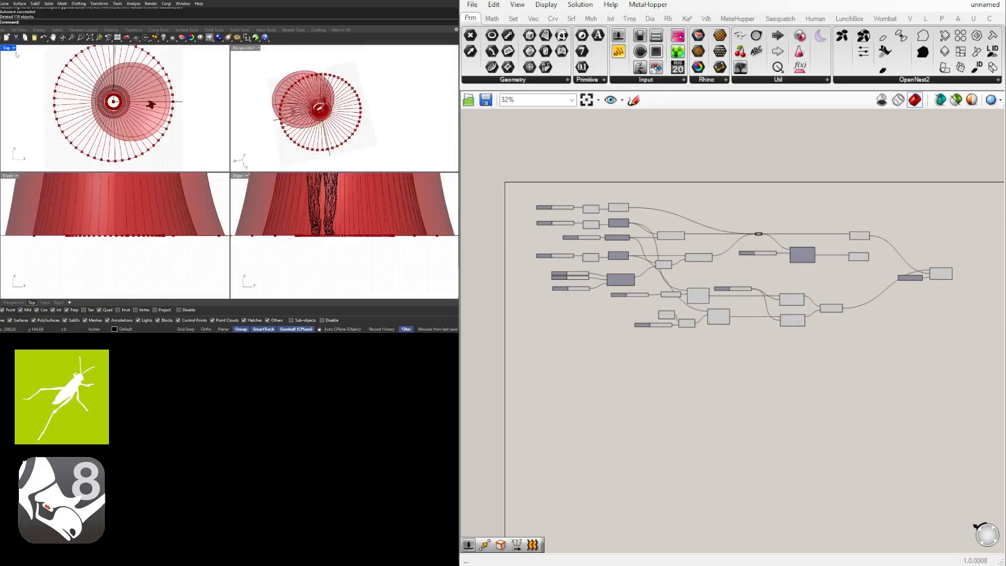
{"action": "double_click", "coordinate": [238, 48]}
{"action": "right_click_drag", "start_coordinate": [238, 158], "coordinate": [296, 147]}
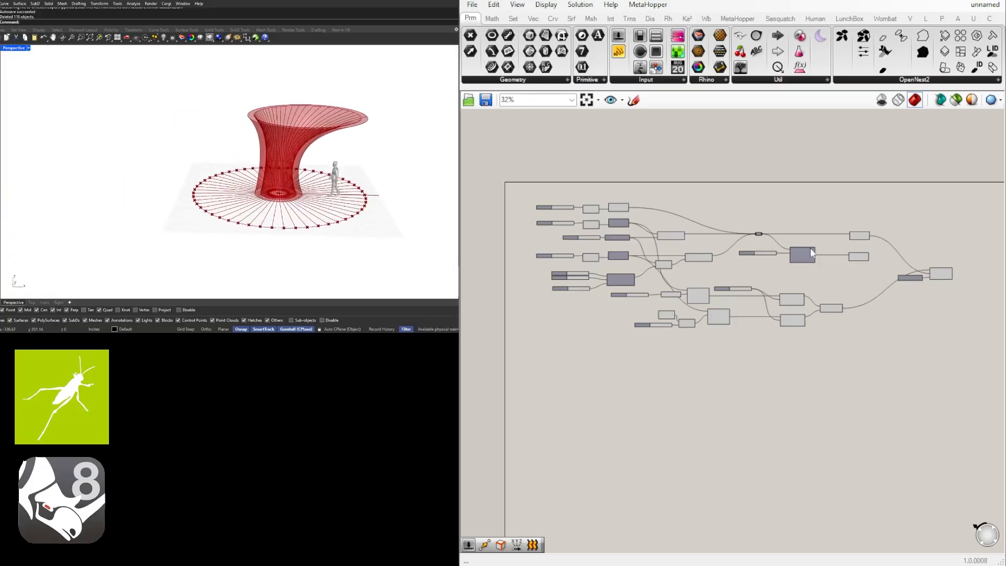
Move the Project Curve and its Unit Z component down and away from the Lofts, in line with the Line component
{"action": "right_click_drag", "start_coordinate": [915, 273], "coordinate": [804, 285]}
{"action": "scroll", "coordinate": [804, 285], "scroll_direction": "up", "scroll_amount": 3}
{"action": "left_click_drag", "start_coordinate": [892, 337], "coordinate": [956, 408]}
{"action": "scroll", "coordinate": [848, 293], "scroll_direction": "up", "scroll_amount": 4}
{"action": "left_click", "coordinate": [964, 451]}
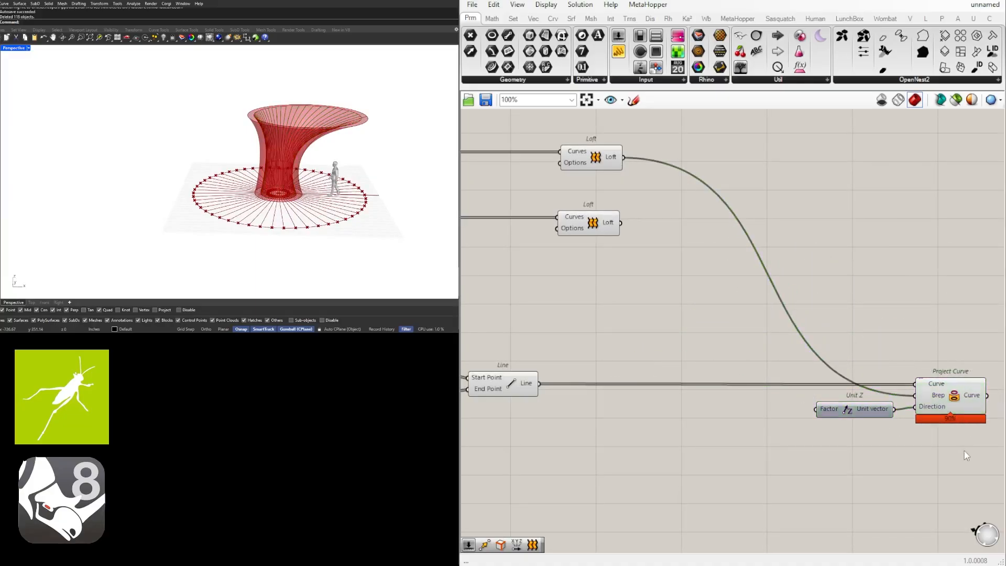
Duplicate the Project Curve component above the original and connect the lower Loft to the copy's Brep input
{"action": "right_click_drag", "start_coordinate": [869, 423], "coordinate": [810, 414]}
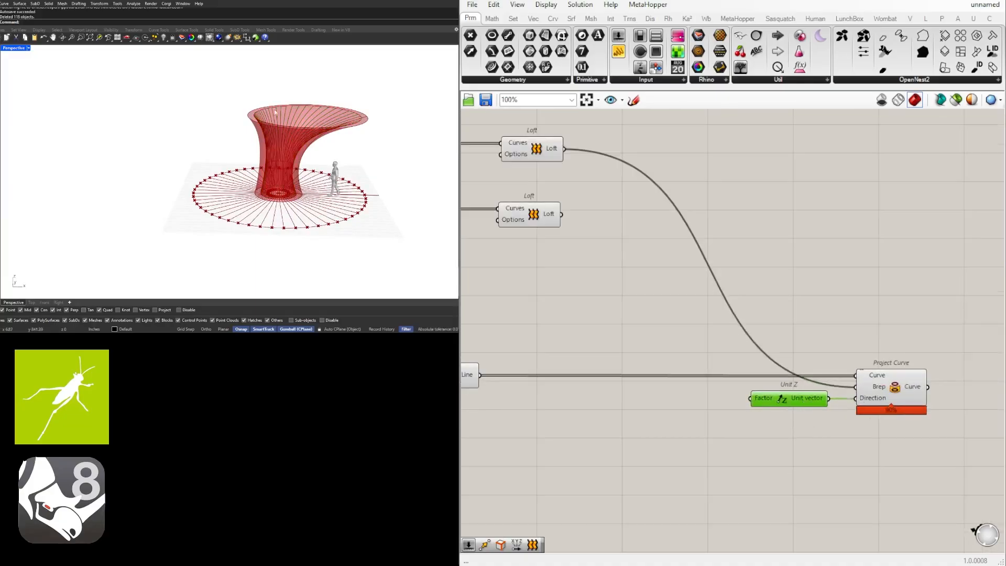
{"action": "scroll", "coordinate": [842, 276], "scroll_direction": "down", "scroll_amount": 3}
{"action": "right_click_drag", "start_coordinate": [843, 276], "coordinate": [850, 328]}
{"action": "scroll", "coordinate": [883, 388], "scroll_direction": "up", "scroll_amount": 2}
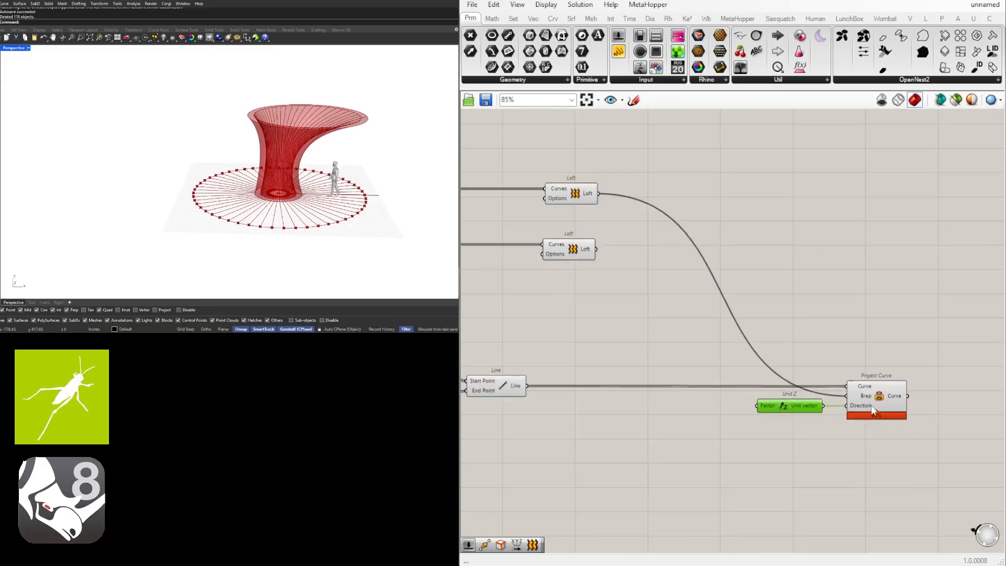
{"action": "scroll", "coordinate": [874, 400], "scroll_direction": "down", "scroll_amount": 2}
{"action": "left_click", "coordinate": [876, 400]}
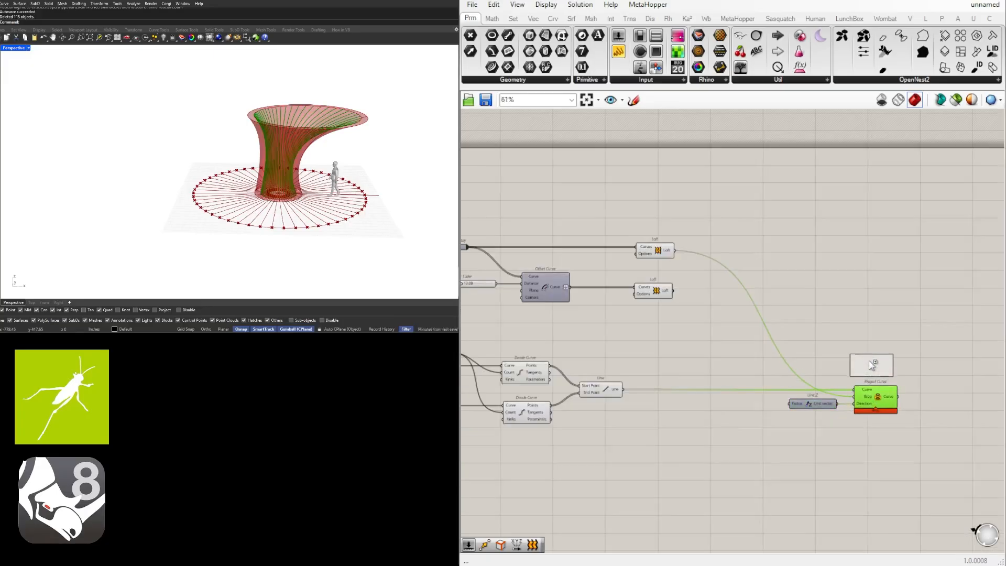
{"action": "left_click_drag", "start_coordinate": [873, 364], "coordinate": [873, 362], "text": "alt"}
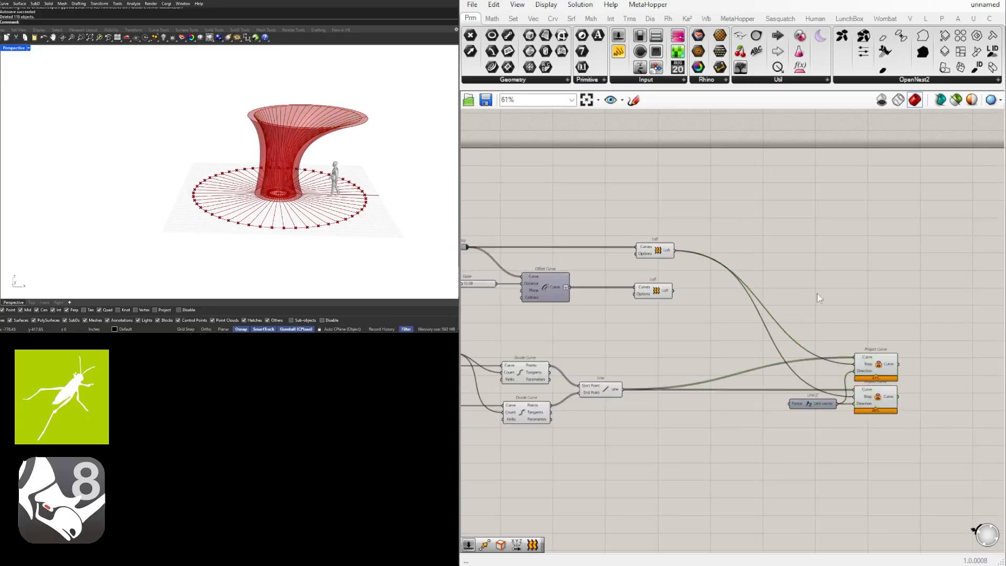
{"action": "left_click", "coordinate": [659, 291]}
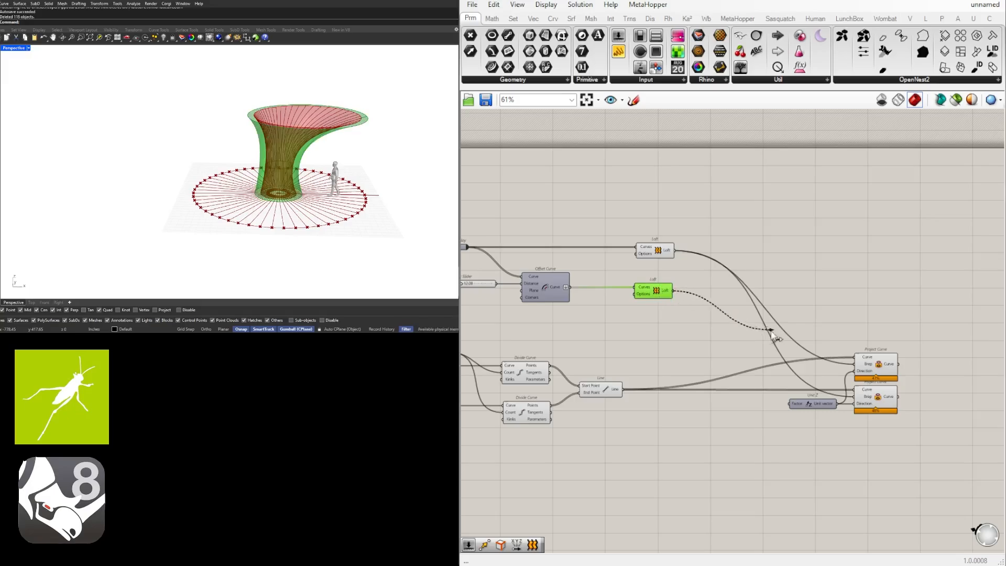
{"action": "left_click", "coordinate": [876, 329]}
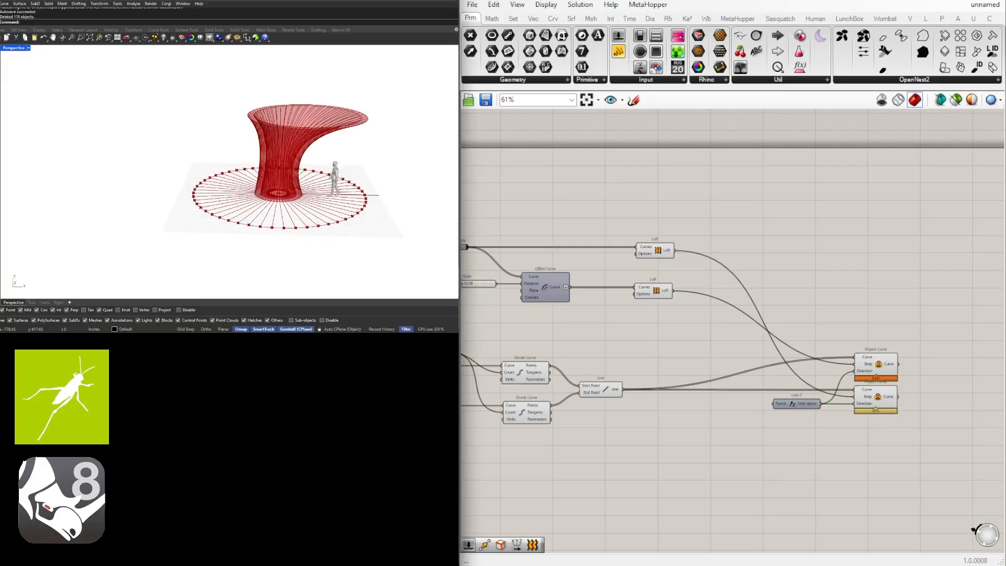
Examine in the Perspective view the curves that each Project Curve component projects onto the column
{"action": "scroll", "coordinate": [357, 131], "scroll_direction": "up", "scroll_amount": 6}
{"action": "right_click_drag", "start_coordinate": [358, 133], "coordinate": [379, 127]}
{"action": "scroll", "coordinate": [614, 300], "scroll_direction": "down", "scroll_amount": 2}
{"action": "scroll", "coordinate": [832, 344], "scroll_direction": "up", "scroll_amount": 2}
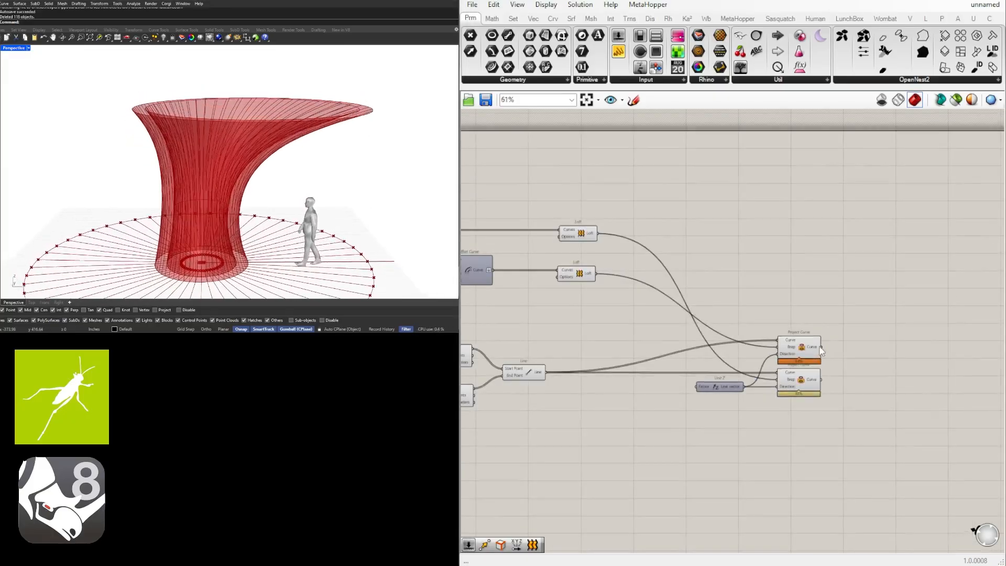
{"action": "left_click", "coordinate": [797, 353]}
{"action": "mouse_move", "coordinate": [897, 240]}
{"action": "right_mouse_down"}
{"action": "mouse_move", "coordinate": [894, 297]}
{"action": "mouse_move", "coordinate": [881, 247]}
{"action": "right_mouse_up"}
{"action": "right_click_drag", "start_coordinate": [213, 160], "coordinate": [210, 216]}
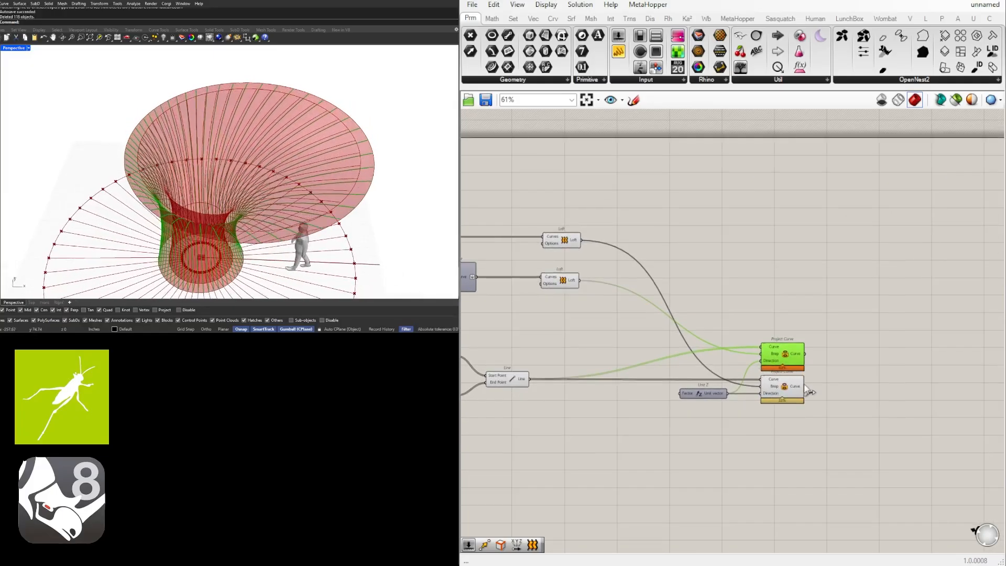
{"action": "left_click", "coordinate": [785, 385]}
Move the original Project Curve above its copy and place Unit Z beneath the two Loft components
{"action": "left_click", "coordinate": [705, 394]}
{"action": "left_click_drag", "start_coordinate": [814, 424], "coordinate": [697, 380]}
{"action": "left_click_drag", "start_coordinate": [787, 388], "coordinate": [784, 320]}
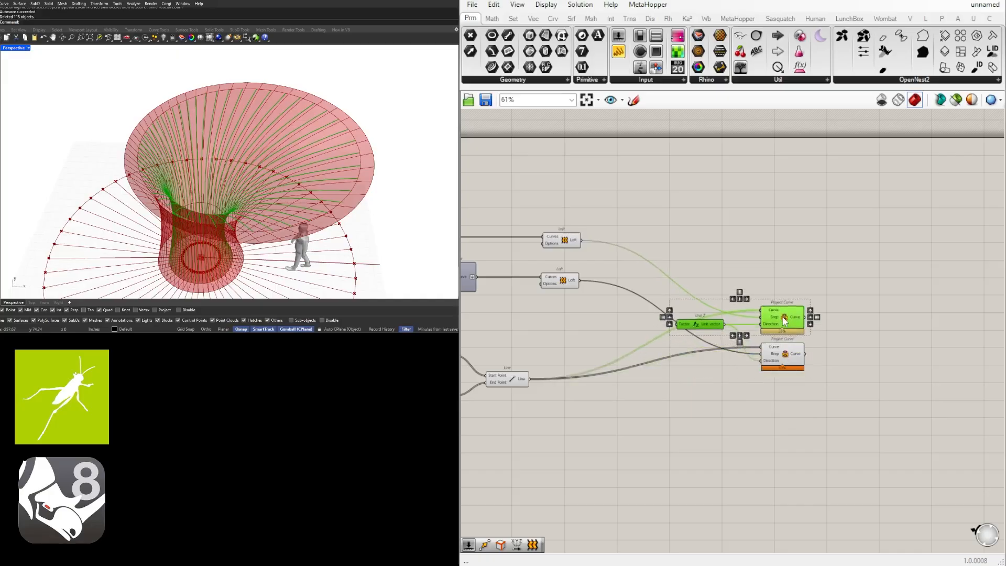
{"action": "left_click", "coordinate": [855, 373]}
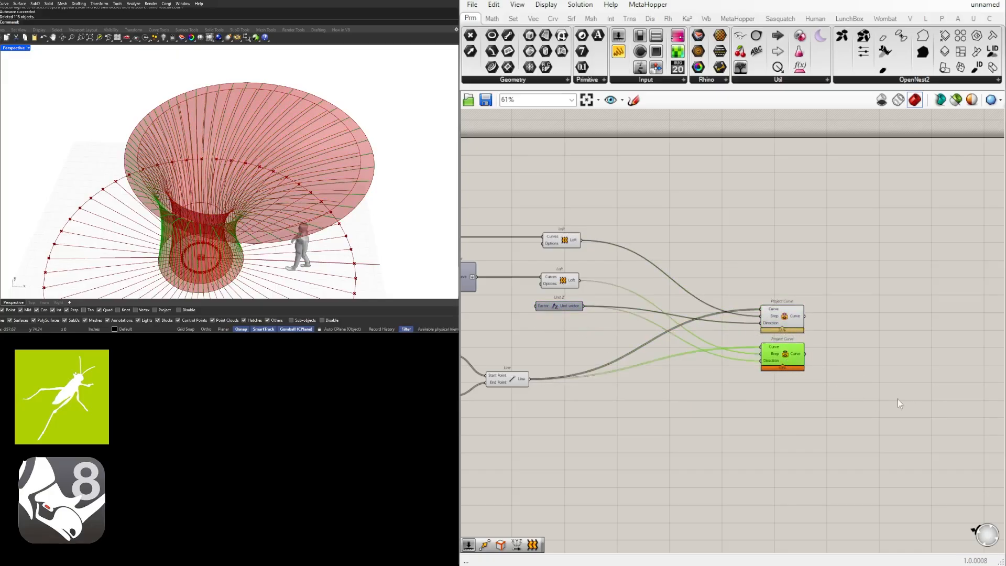
Add a Loft component and connect the Curve outputs of both Project Curve components to its Curves input
{"action": "right_click_drag", "start_coordinate": [854, 345], "coordinate": [805, 335]}
{"action": "left_click", "coordinate": [804, 341]}
{"action": "double_click", "coordinate": [804, 342]}
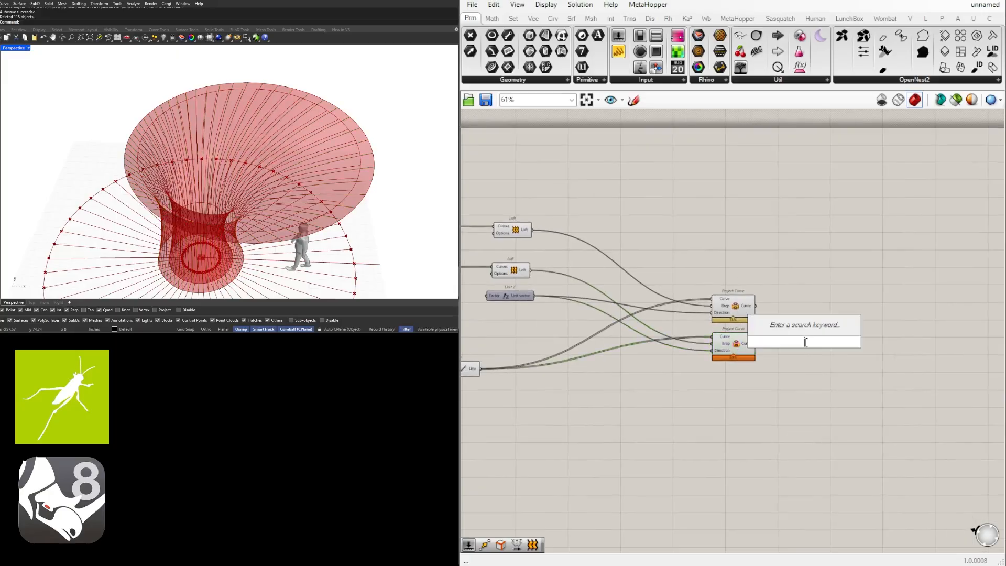
{"action": "type", "text": "LOFT"}
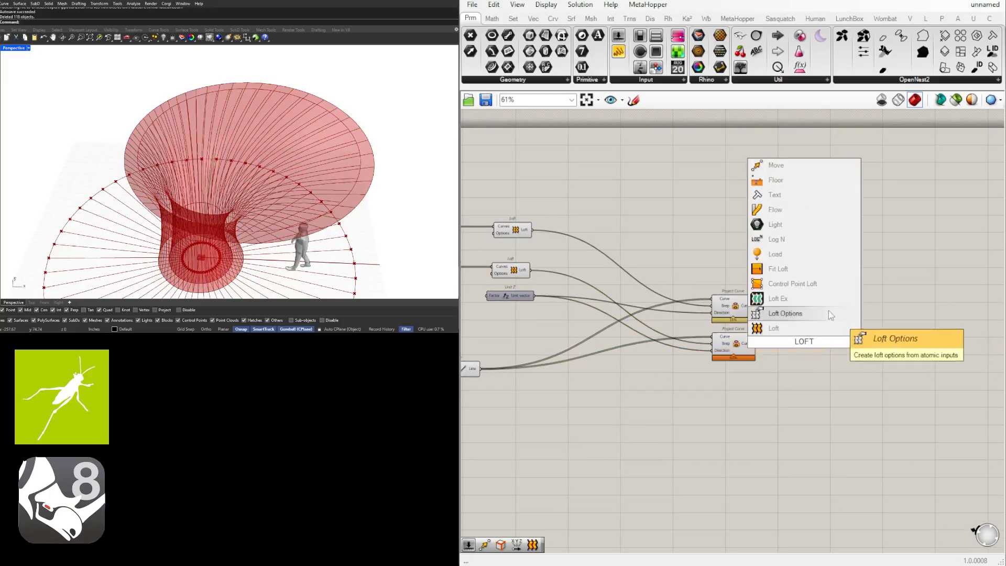
{"action": "left_click", "coordinate": [765, 328]}
{"action": "scroll", "coordinate": [783, 332], "scroll_direction": "up", "scroll_amount": 2}
{"action": "left_click_drag", "start_coordinate": [789, 340], "coordinate": [808, 311]}
{"action": "left_click", "coordinate": [727, 297]}
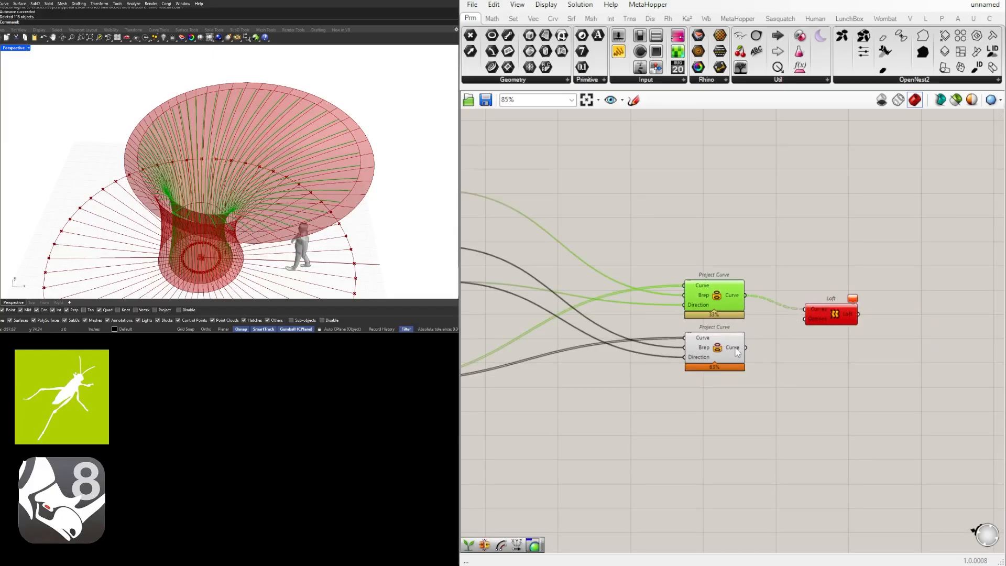
{"action": "left_click_drag", "start_coordinate": [802, 311], "coordinate": [803, 312], "text": "shift"}
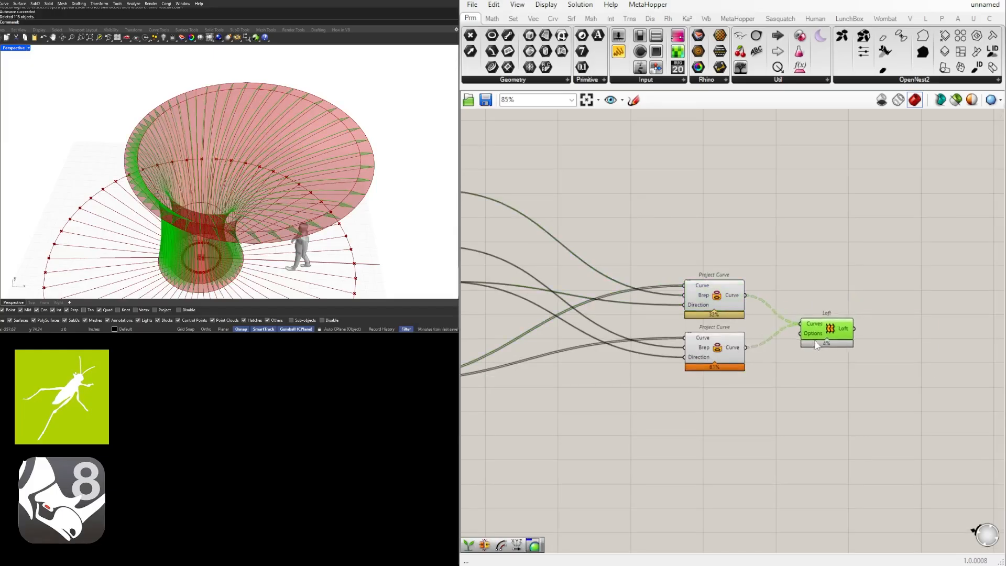
Set the wire display to Hidden on the Curve inputs of both Project Curve components
{"action": "scroll", "coordinate": [762, 388], "scroll_direction": "down", "scroll_amount": 4}
{"action": "scroll", "coordinate": [759, 388], "scroll_direction": "up", "scroll_amount": 3}
{"action": "left_click", "coordinate": [822, 347]}
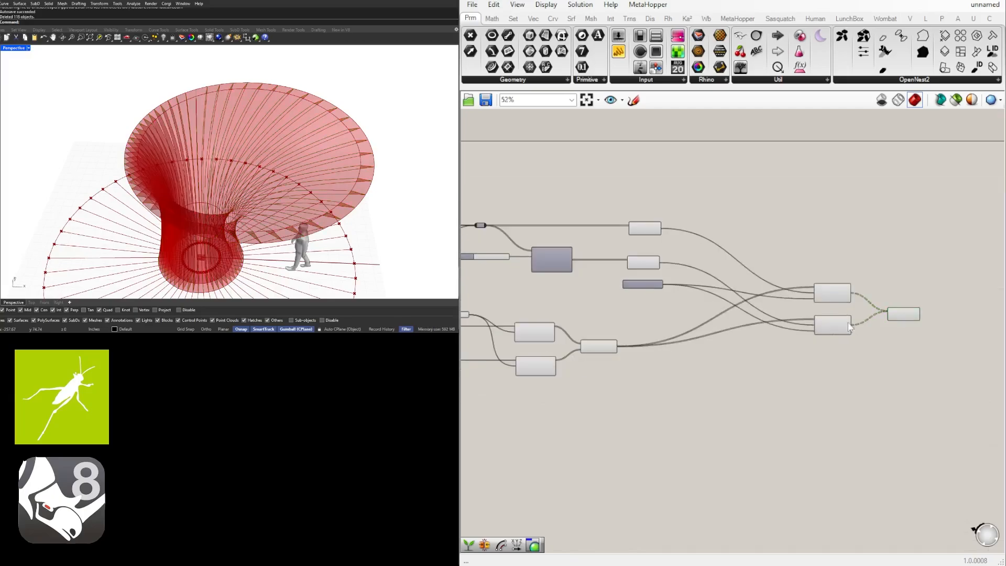
{"action": "right_click", "coordinate": [820, 323]}
{"action": "mouse_move", "coordinate": [917, 354]}
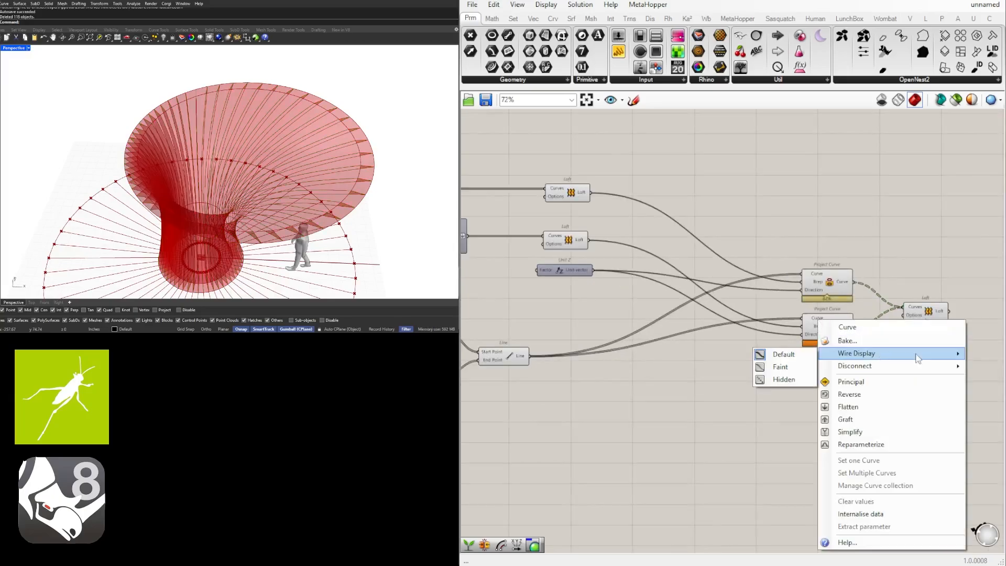
{"action": "left_click", "coordinate": [782, 379]}
{"action": "right_click", "coordinate": [811, 276]}
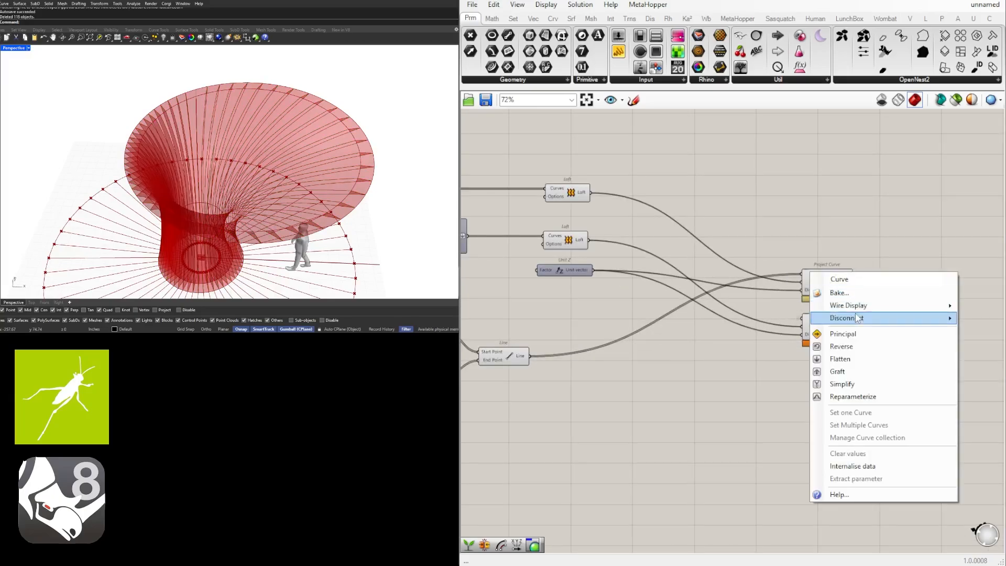
{"action": "mouse_move", "coordinate": [859, 306]}
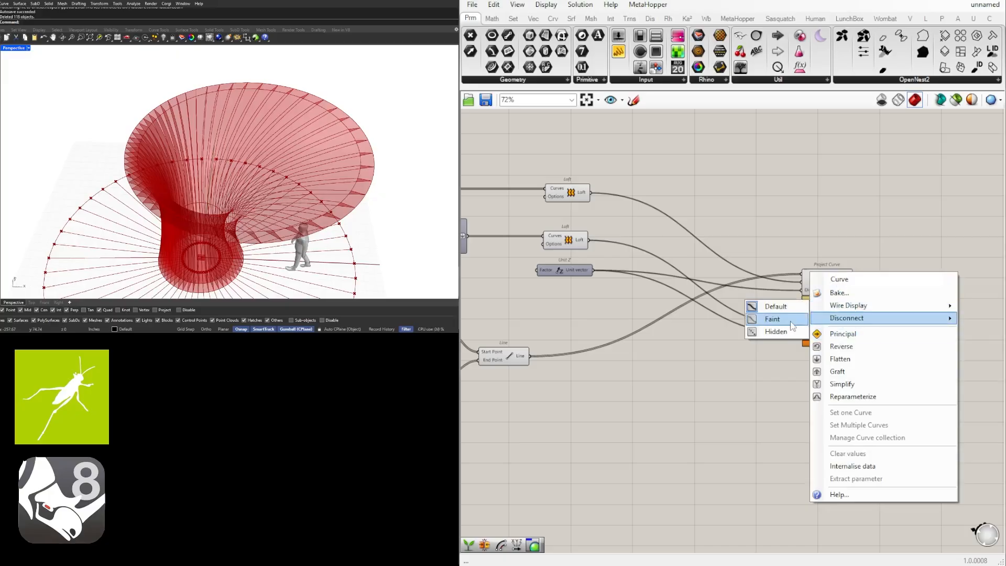
{"action": "left_click", "coordinate": [791, 329]}
{"action": "right_click", "coordinate": [812, 276]}
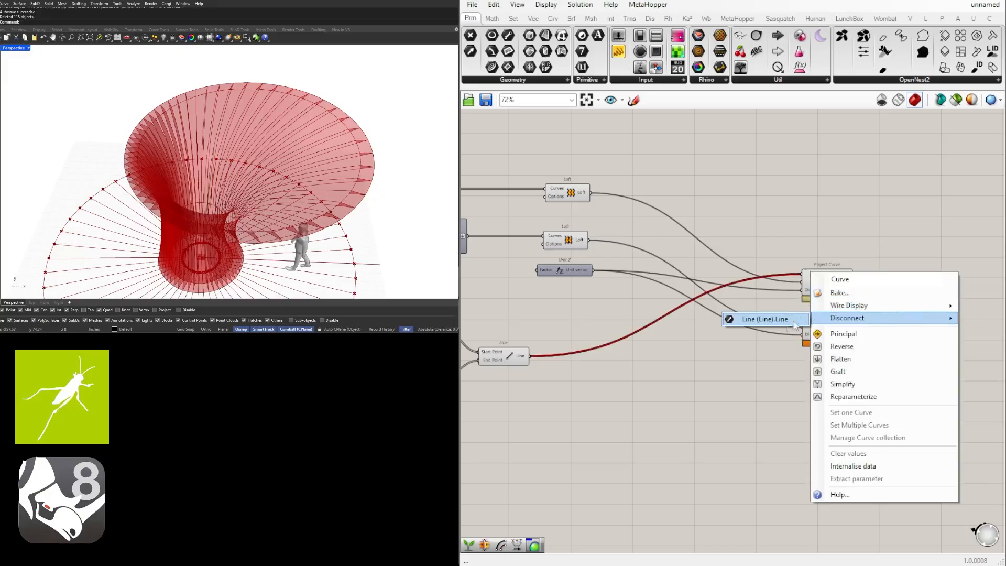
{"action": "mouse_move", "coordinate": [820, 308]}
{"action": "left_click", "coordinate": [789, 332]}
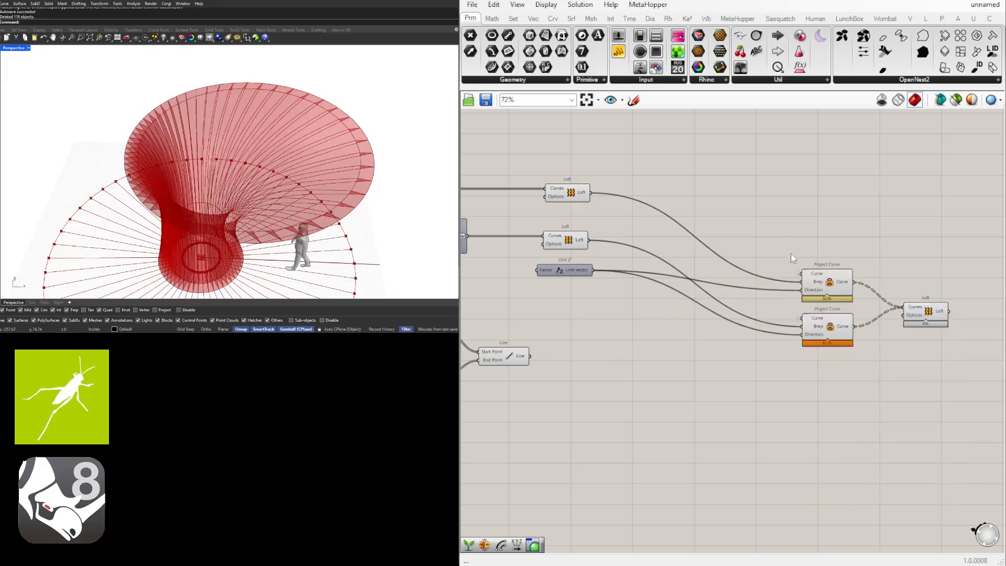
Move both Project Curve components and the final Loft up toward the column Lofts, spacing the two Project Curves farther apart
{"action": "left_click_drag", "start_coordinate": [792, 255], "coordinate": [992, 394]}
{"action": "left_click_drag", "start_coordinate": [830, 281], "coordinate": [831, 219]}
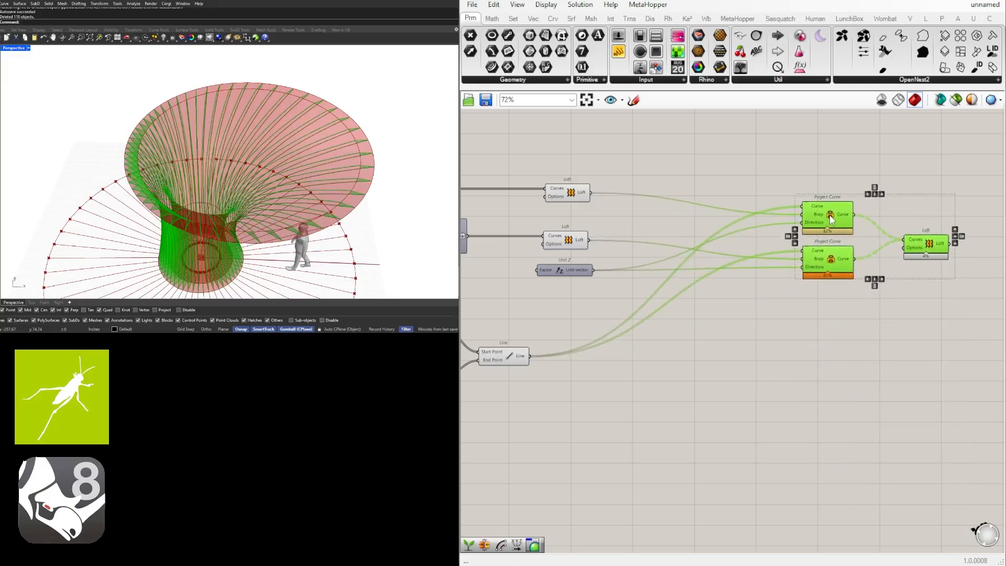
{"action": "left_click", "coordinate": [827, 186]}
{"action": "scroll", "coordinate": [402, 181], "scroll_direction": "down", "scroll_amount": 3}
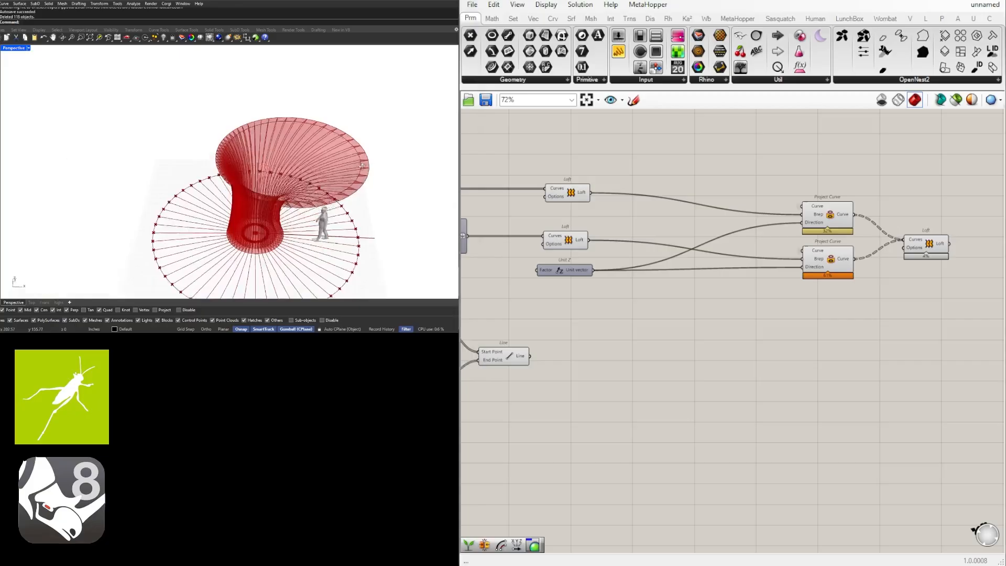
{"action": "right_click_drag", "start_coordinate": [402, 181], "coordinate": [405, 148]}
{"action": "scroll", "coordinate": [820, 316], "scroll_direction": "down", "scroll_amount": 3}
{"action": "mouse_move", "coordinate": [819, 317]}
{"action": "right_mouse_down"}
{"action": "mouse_move", "coordinate": [884, 317]}
{"action": "mouse_move", "coordinate": [805, 317]}
{"action": "right_mouse_up"}
{"action": "scroll", "coordinate": [896, 286], "scroll_direction": "up", "scroll_amount": 3}
{"action": "left_click_drag", "start_coordinate": [799, 271], "coordinate": [800, 254]}
{"action": "left_click", "coordinate": [823, 361]}
Turn off the preview of the two column Lofts, Unit Z and both Project Curve components
{"action": "left_click_drag", "start_coordinate": [821, 359], "coordinate": [540, 204]}
{"action": "key", "text": "space"}
{"action": "left_click", "coordinate": [587, 177]}
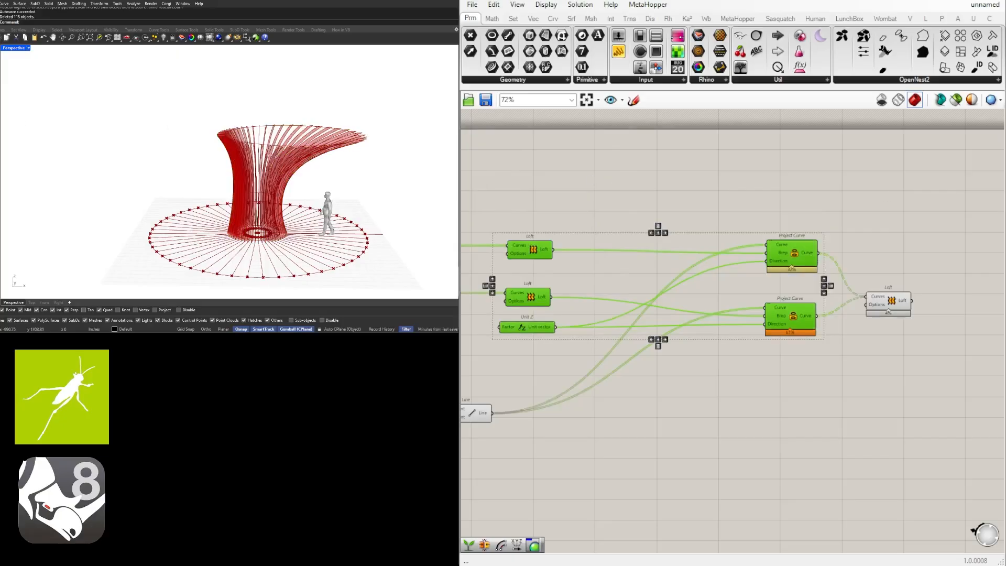
{"action": "mouse_move", "coordinate": [277, 153]}
{"action": "right_mouse_down"}
{"action": "mouse_move", "coordinate": [246, 177]}
{"action": "mouse_move", "coordinate": [223, 223]}
{"action": "mouse_move", "coordinate": [252, 145]}
{"action": "mouse_move", "coordinate": [280, 143]}
{"action": "right_mouse_up"}
{"action": "scroll", "coordinate": [750, 275], "scroll_direction": "down", "scroll_amount": 2}
Turn off the preview of the radial line components, from the Offset Curves and Divide Curves through to Line
{"action": "right_click_drag", "start_coordinate": [552, 358], "coordinate": [691, 355]}
{"action": "scroll", "coordinate": [706, 344], "scroll_direction": "up", "scroll_amount": 1}
{"action": "left_click", "coordinate": [705, 409]}
{"action": "scroll", "coordinate": [705, 408], "scroll_direction": "down", "scroll_amount": 2}
{"action": "right_click_drag", "start_coordinate": [659, 445], "coordinate": [800, 419]}
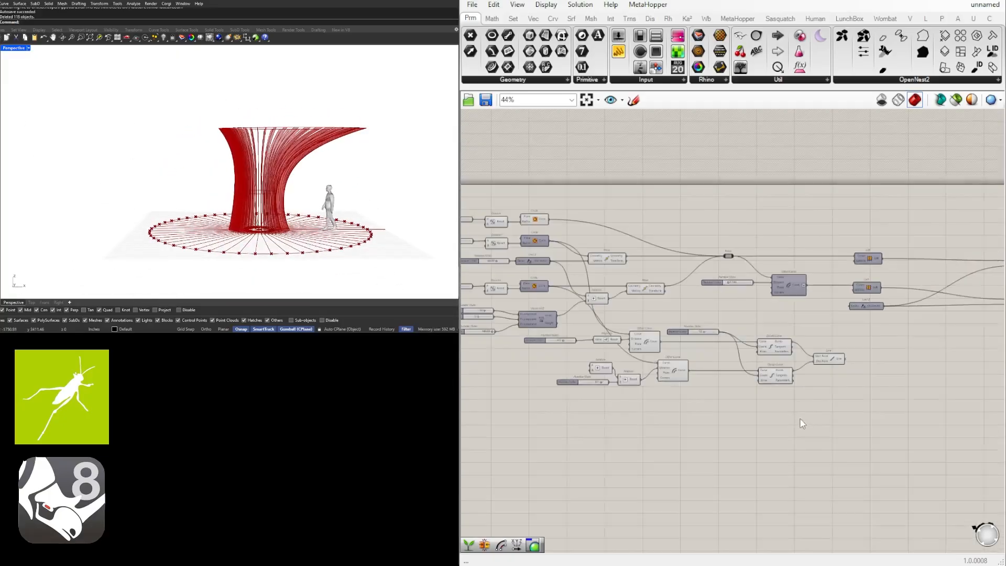
{"action": "left_click_drag", "start_coordinate": [872, 399], "coordinate": [551, 312]}
{"action": "right_click_drag", "start_coordinate": [552, 311], "coordinate": [603, 292]}
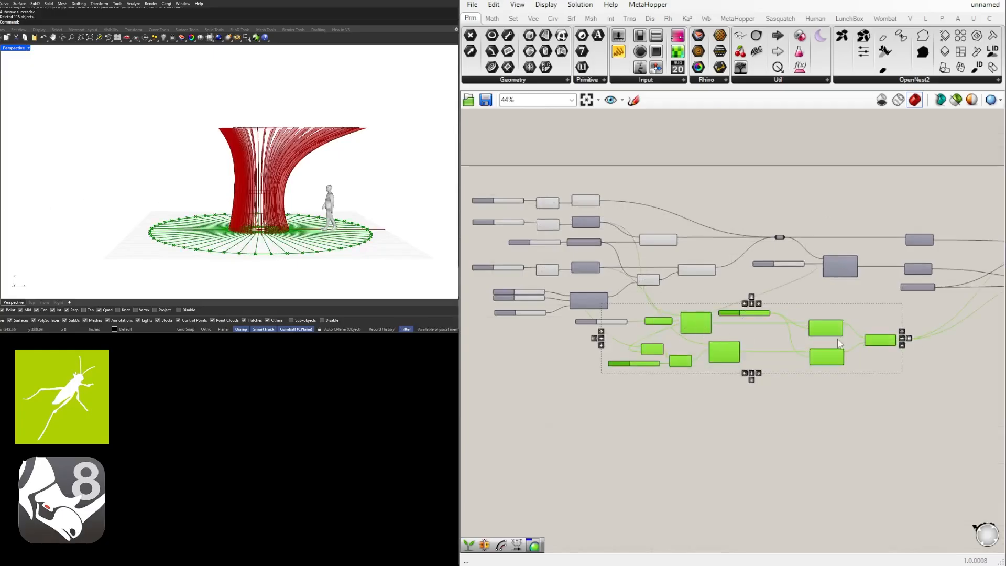
{"action": "scroll", "coordinate": [838, 342], "scroll_direction": "up", "scroll_amount": 2}
{"action": "middle_click", "coordinate": [801, 322]}
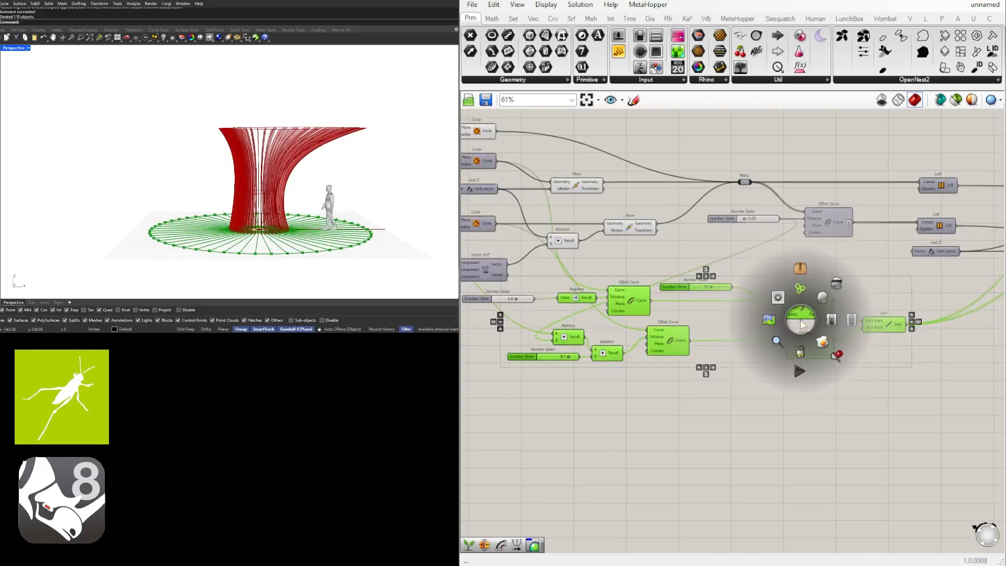
{"action": "left_click", "coordinate": [838, 286]}
Align the final Loft with the upper Project Curve component and inspect the lofted fins in the Perspective view
{"action": "right_click_drag", "start_coordinate": [314, 210], "coordinate": [257, 135]}
{"action": "scroll", "coordinate": [262, 170], "scroll_direction": "up", "scroll_amount": 4}
{"action": "scroll", "coordinate": [761, 262], "scroll_direction": "down", "scroll_amount": 3}
{"action": "right_click_drag", "start_coordinate": [775, 301], "coordinate": [575, 323]}
{"action": "left_click", "coordinate": [839, 302]}
{"action": "scroll", "coordinate": [841, 294], "scroll_direction": "up", "scroll_amount": 4}
{"action": "left_click_drag", "start_coordinate": [866, 300], "coordinate": [883, 256]}
{"action": "left_click", "coordinate": [957, 314]}
{"action": "right_click_drag", "start_coordinate": [246, 131], "coordinate": [119, 137]}
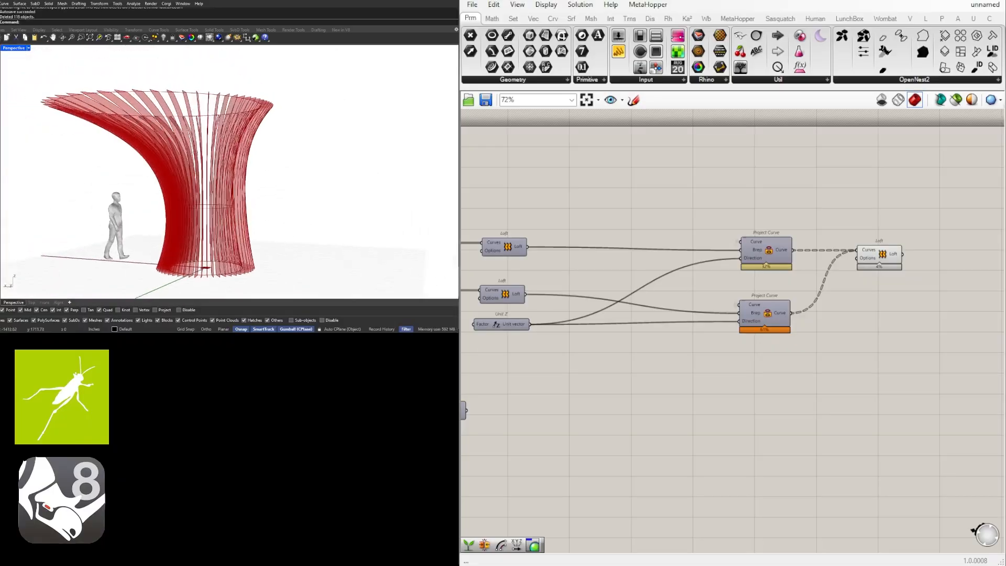
Set the slider feeding the Count input of both Divide Curve components to 64
{"action": "scroll", "coordinate": [786, 357], "scroll_direction": "down", "scroll_amount": 3}
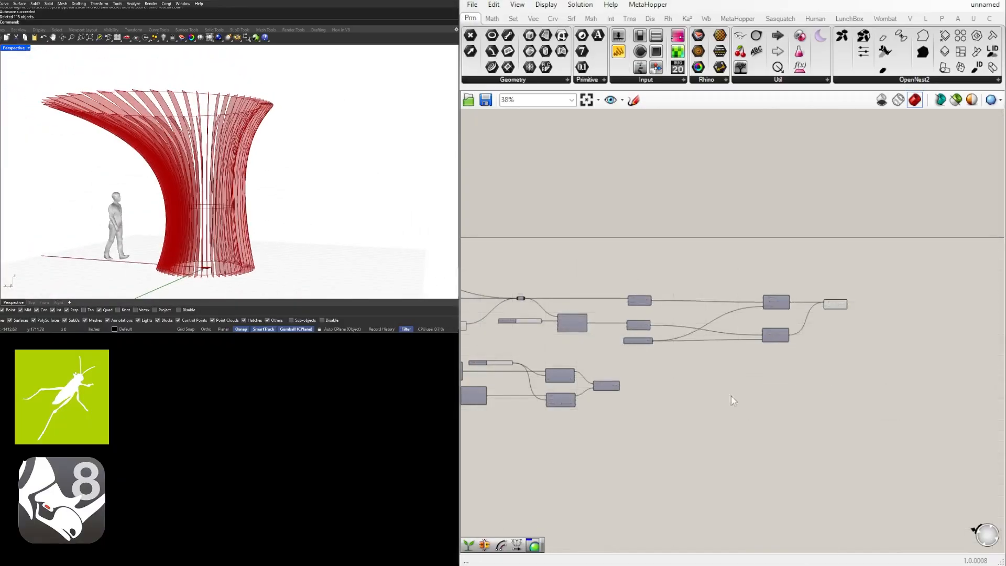
{"action": "scroll", "coordinate": [630, 350], "scroll_direction": "up", "scroll_amount": 3}
{"action": "right_click_drag", "start_coordinate": [629, 350], "coordinate": [928, 312]}
{"action": "right_click_drag", "start_coordinate": [714, 350], "coordinate": [704, 351]}
{"action": "scroll", "coordinate": [676, 339], "scroll_direction": "up", "scroll_amount": 6}
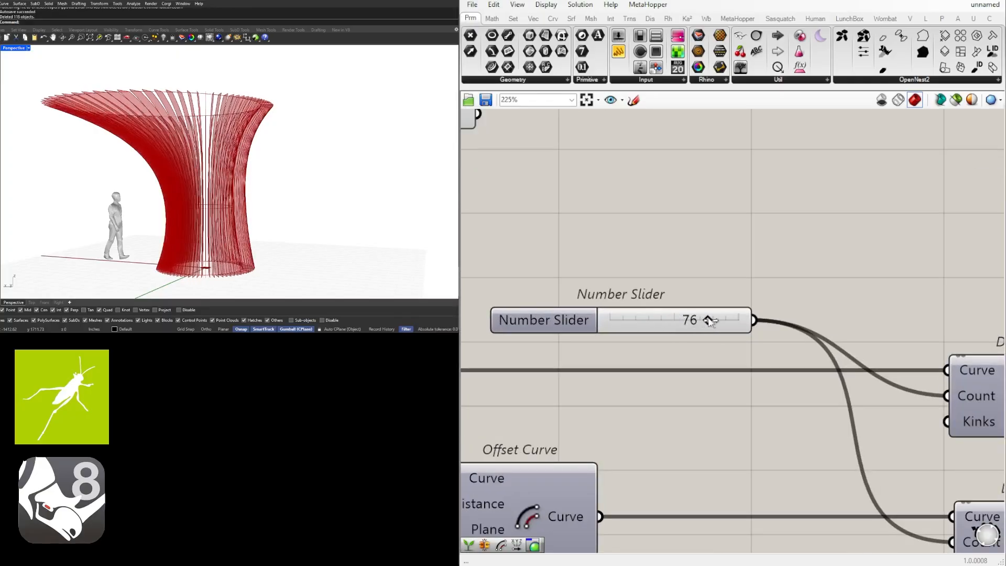
{"action": "left_click_drag", "start_coordinate": [671, 320], "coordinate": [696, 326]}
Try an Offset Curve distance of 10.87 for the column circles and set it back to 12
{"action": "scroll", "coordinate": [802, 281], "scroll_direction": "down", "scroll_amount": 6}
{"action": "right_click_drag", "start_coordinate": [724, 262], "coordinate": [705, 346]}
{"action": "scroll", "coordinate": [788, 299], "scroll_direction": "up", "scroll_amount": 7}
{"action": "right_click_drag", "start_coordinate": [769, 303], "coordinate": [652, 309]}
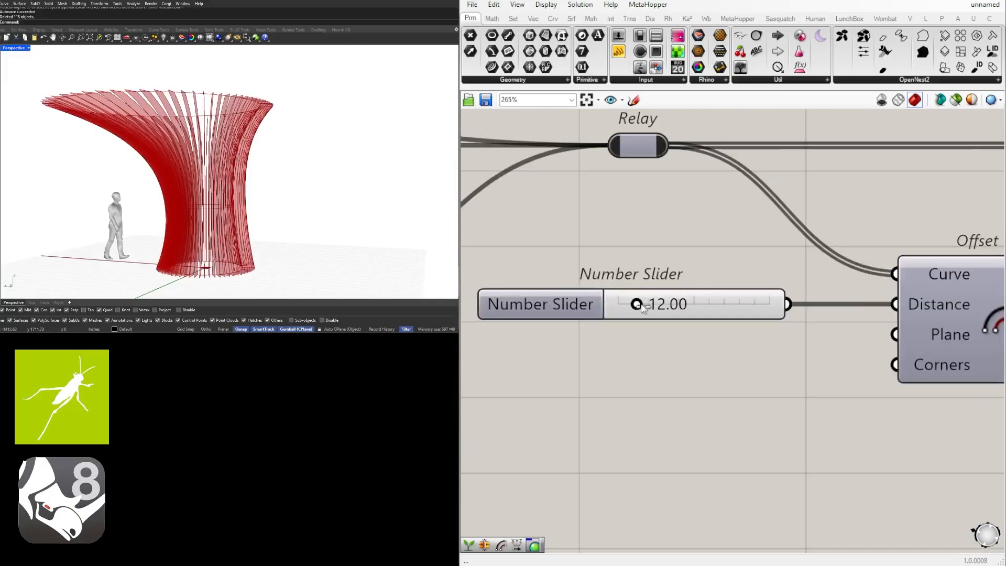
{"action": "mouse_move", "coordinate": [643, 307]}
{"action": "left_mouse_down"}
{"action": "mouse_move", "coordinate": [691, 307]}
{"action": "mouse_move", "coordinate": [621, 307]}
{"action": "mouse_move", "coordinate": [635, 309]}
{"action": "left_mouse_up"}
{"action": "double_click", "coordinate": [661, 307]}
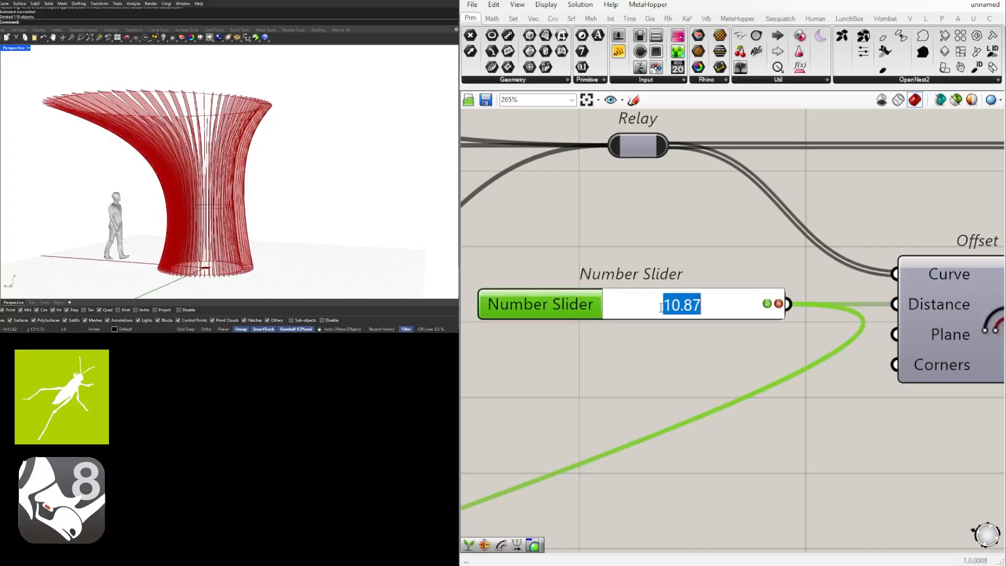
{"action": "type", "text": "12"}
{"action": "key", "text": "Return"}
Reduce the number slider that sizes the base circle to 49.56
{"action": "scroll", "coordinate": [585, 365], "scroll_direction": "down", "scroll_amount": 6}
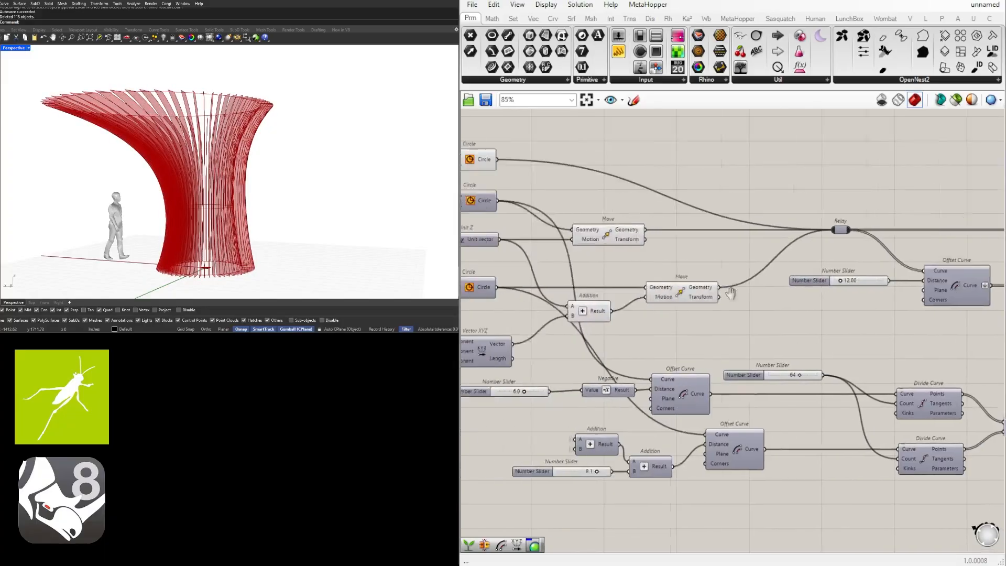
{"action": "scroll", "coordinate": [586, 365], "scroll_direction": "down", "scroll_amount": 1}
{"action": "right_click_drag", "start_coordinate": [585, 365], "coordinate": [765, 438]}
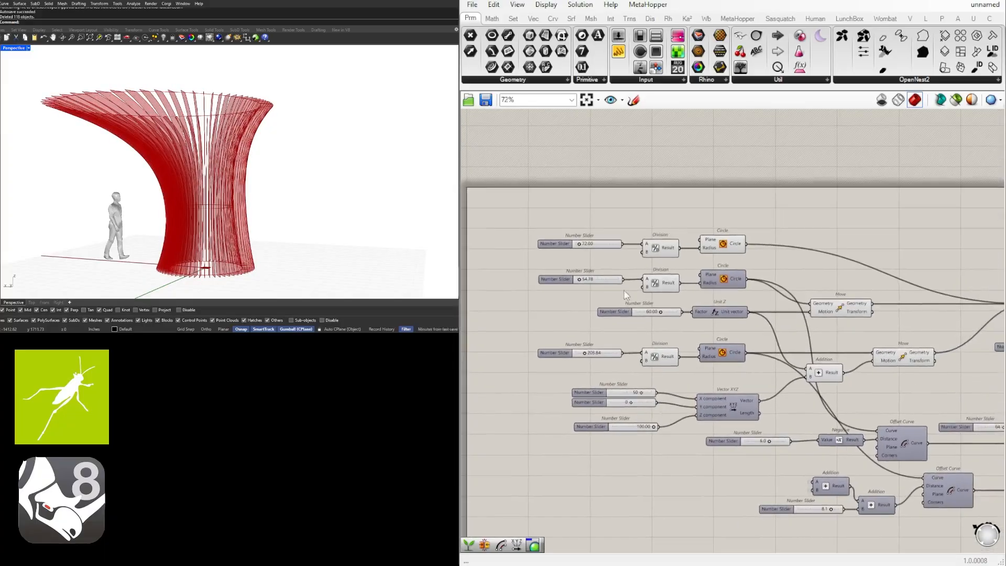
{"action": "scroll", "coordinate": [586, 240], "scroll_direction": "up", "scroll_amount": 6}
{"action": "scroll", "coordinate": [585, 344], "scroll_direction": "up", "scroll_amount": 1}
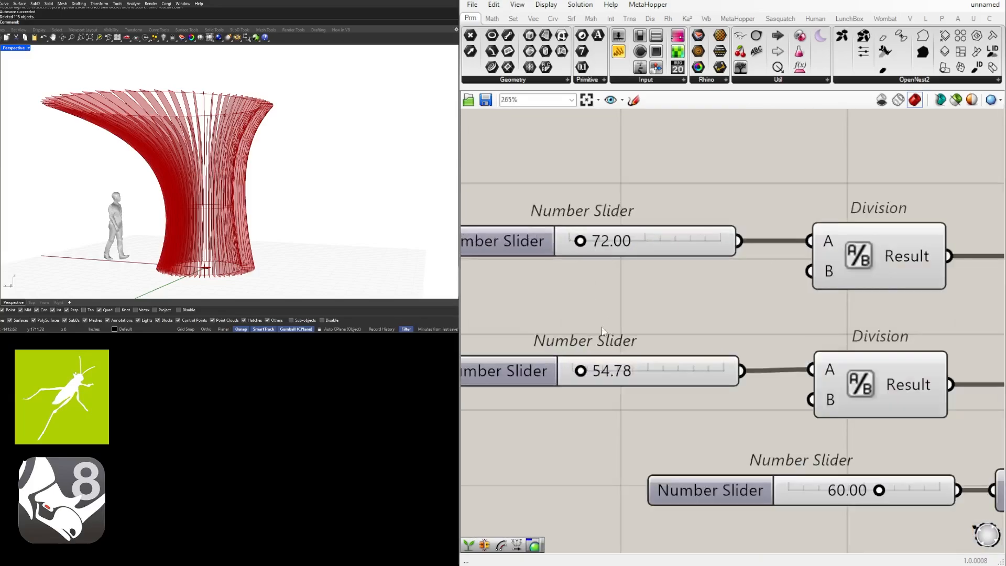
{"action": "scroll", "coordinate": [585, 343], "scroll_direction": "down", "scroll_amount": 3}
{"action": "scroll", "coordinate": [539, 318], "scroll_direction": "up", "scroll_amount": 5}
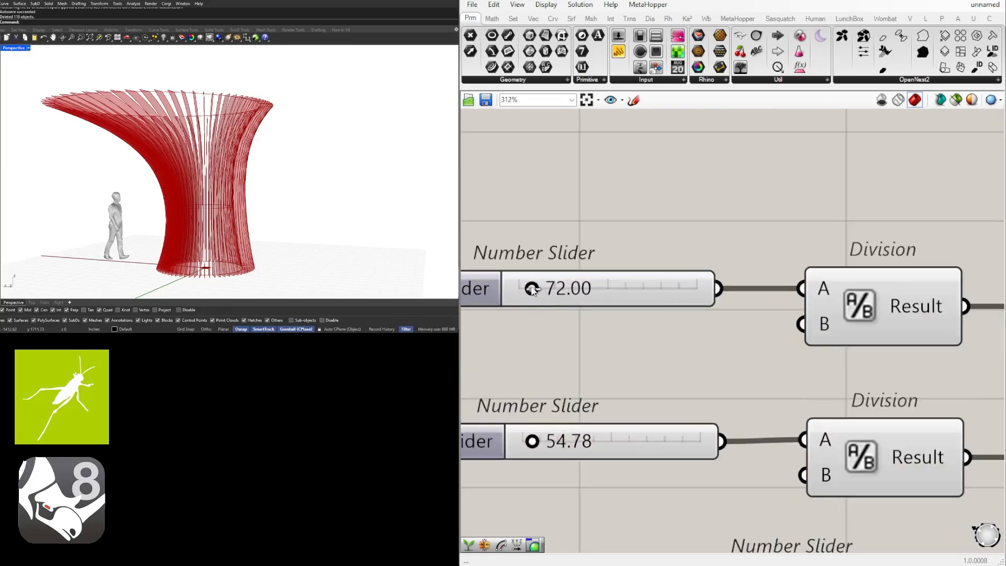
{"action": "mouse_move", "coordinate": [532, 289]}
{"action": "left_mouse_down"}
{"action": "mouse_move", "coordinate": [519, 288]}
{"action": "mouse_move", "coordinate": [528, 289]}
{"action": "left_mouse_up"}
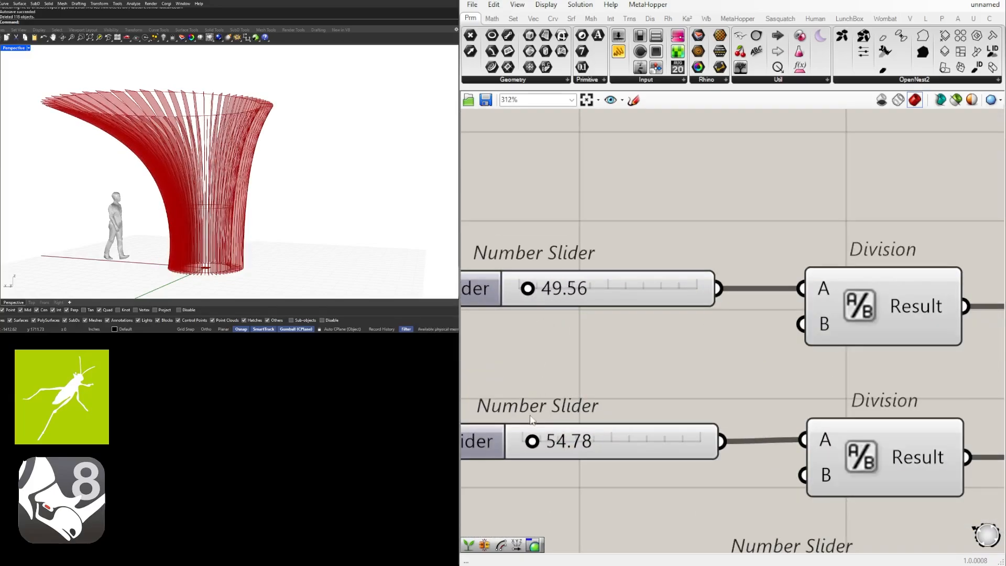
Set the number slider that sizes the middle circle to 24 and review the narrower column
{"action": "left_click_drag", "start_coordinate": [535, 442], "coordinate": [534, 443]}
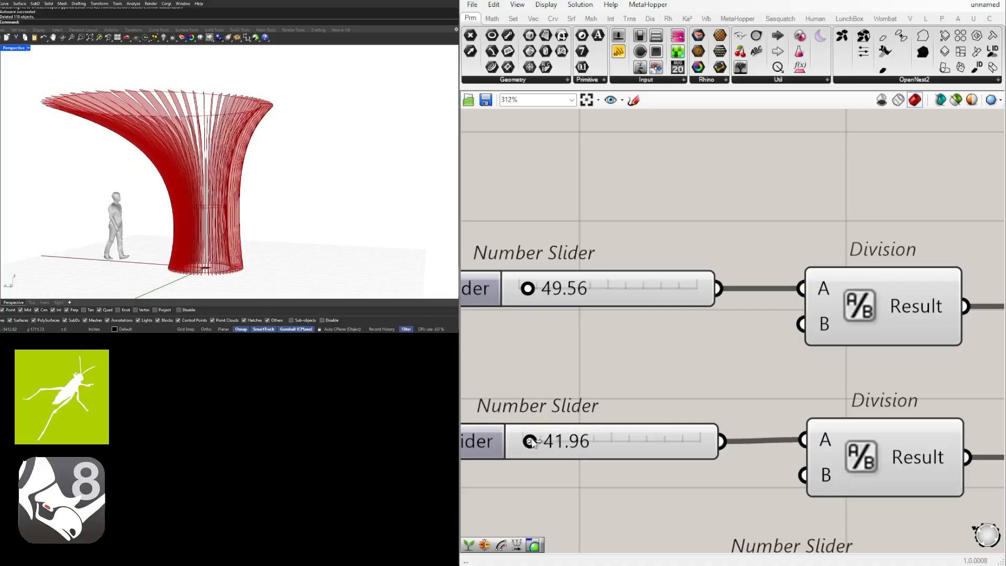
{"action": "double_click", "coordinate": [569, 440]}
{"action": "type", "text": "24"}
{"action": "key", "text": "Return"}
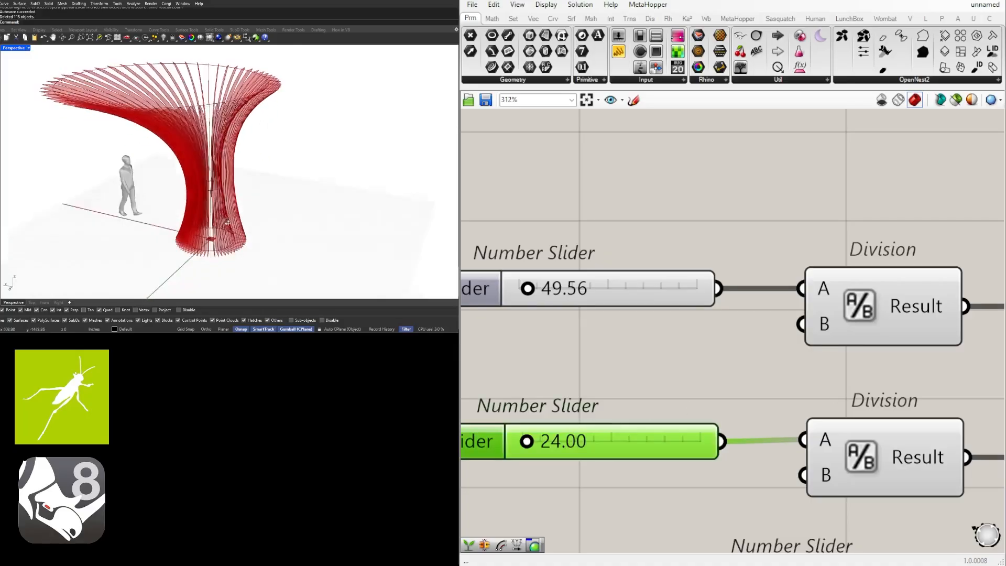
{"action": "right_click_drag", "start_coordinate": [215, 141], "coordinate": [208, 176]}
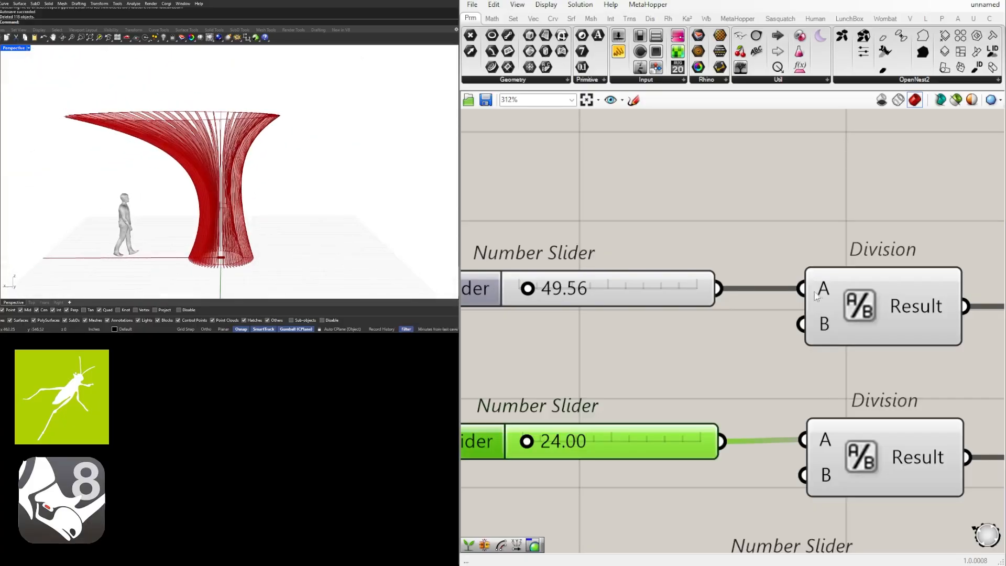
Reduce the number slider that sizes the top circle to 154.79
{"action": "scroll", "coordinate": [813, 292], "scroll_direction": "down", "scroll_amount": 5}
{"action": "right_click_drag", "start_coordinate": [723, 356], "coordinate": [668, 280]}
{"action": "scroll", "coordinate": [685, 385], "scroll_direction": "up", "scroll_amount": 4}
{"action": "scroll", "coordinate": [645, 396], "scroll_direction": "up", "scroll_amount": 2}
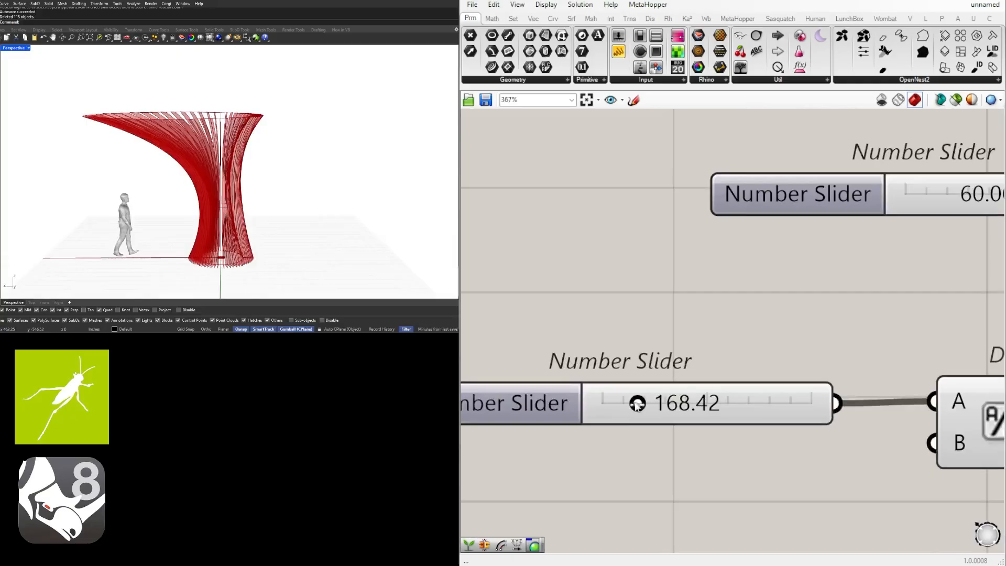
{"action": "left_click_drag", "start_coordinate": [636, 403], "coordinate": [637, 403]}
{"action": "scroll", "coordinate": [642, 365], "scroll_direction": "down", "scroll_amount": 6}
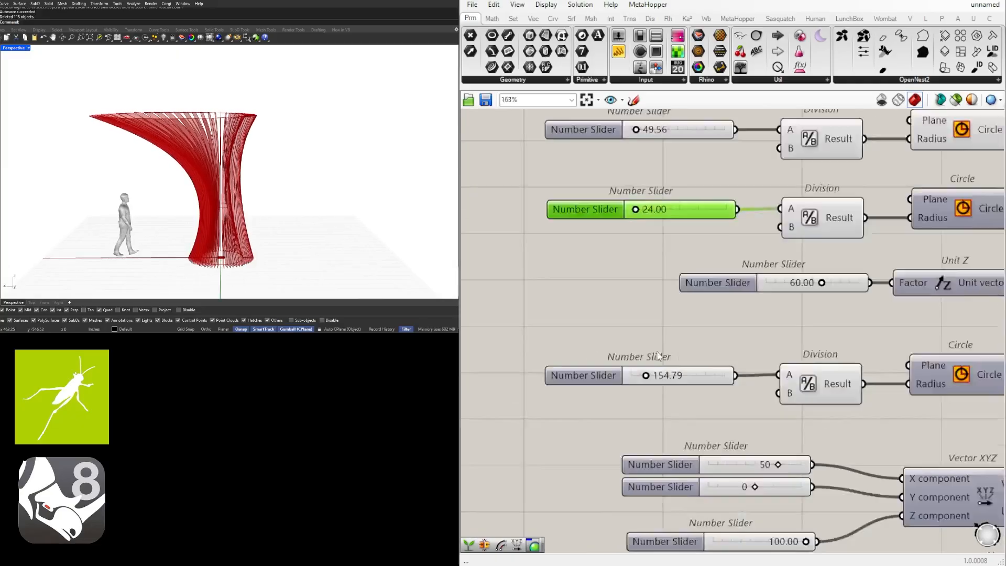
Set the Vector XYZ X component to 40 and the number slider that sizes the top circle to 215.70
{"action": "right_click_drag", "start_coordinate": [757, 453], "coordinate": [714, 388]}
{"action": "scroll", "coordinate": [717, 386], "scroll_direction": "up", "scroll_amount": 4}
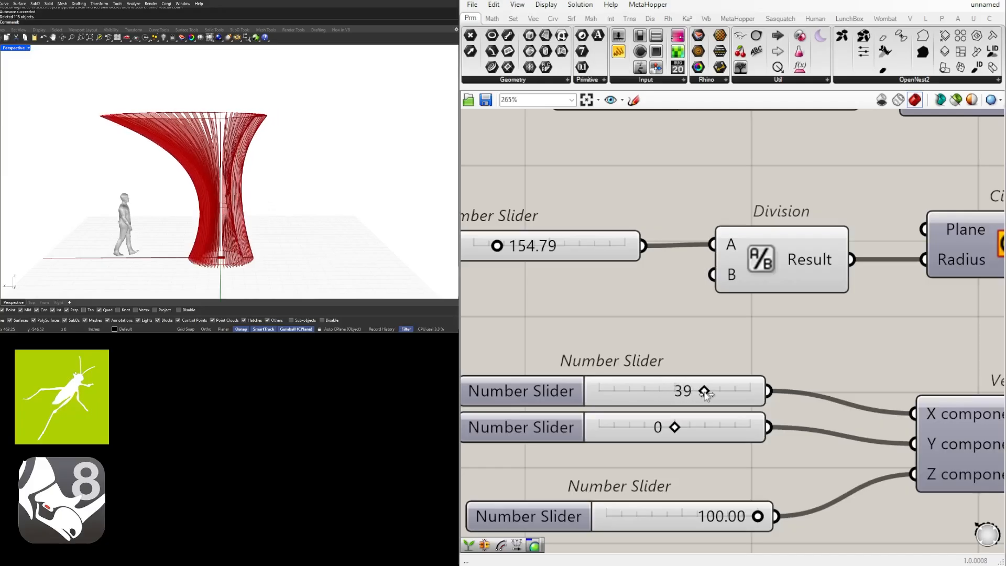
{"action": "right_click_drag", "start_coordinate": [296, 184], "coordinate": [275, 186]}
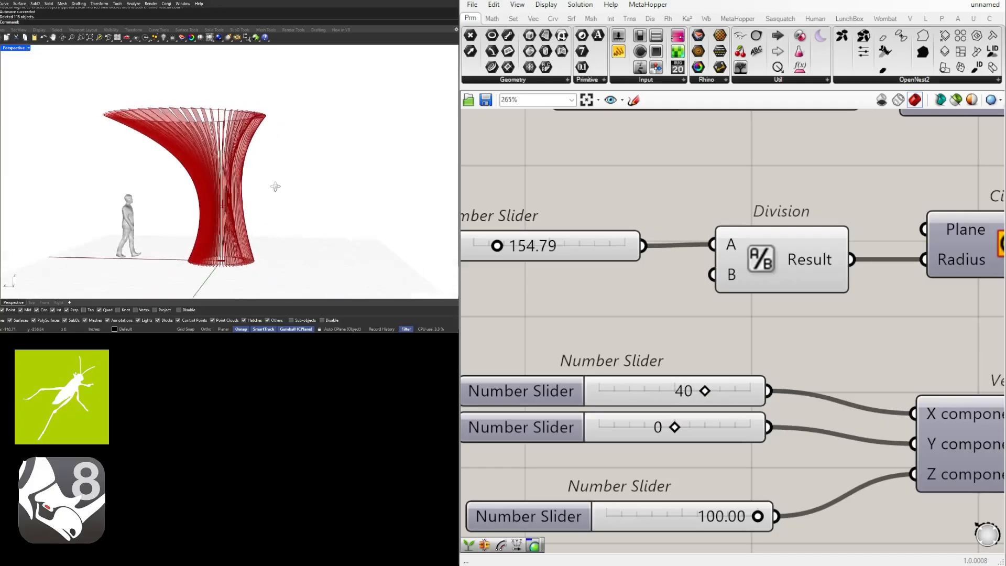
{"action": "scroll", "coordinate": [822, 300], "scroll_direction": "down", "scroll_amount": 5}
{"action": "scroll", "coordinate": [611, 341], "scroll_direction": "up", "scroll_amount": 5}
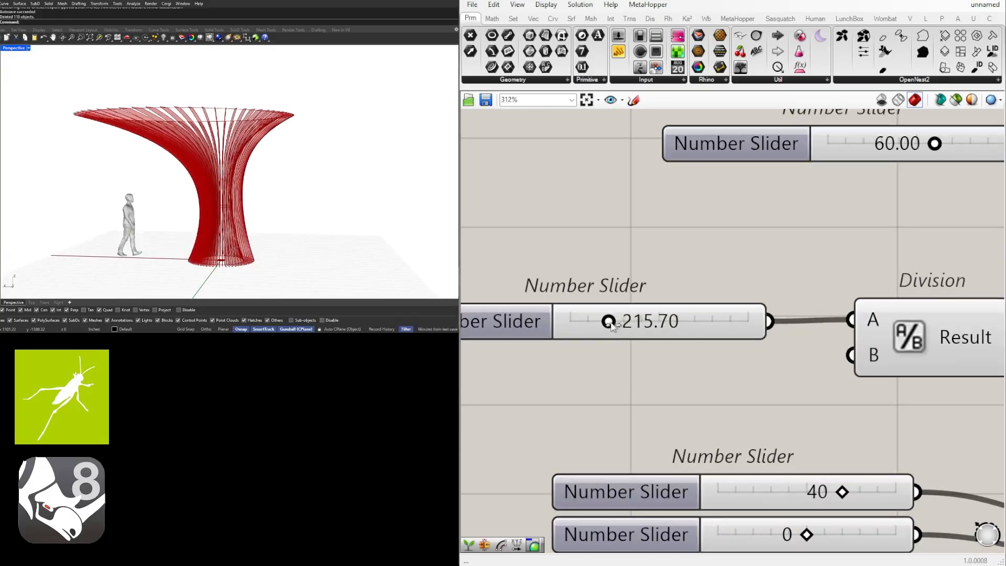
Set the base circle's size slider to 71.36 and the middle circle's size slider to 45.80
{"action": "scroll", "coordinate": [610, 324], "scroll_direction": "down", "scroll_amount": 5}
{"action": "scroll", "coordinate": [675, 330], "scroll_direction": "up", "scroll_amount": 5}
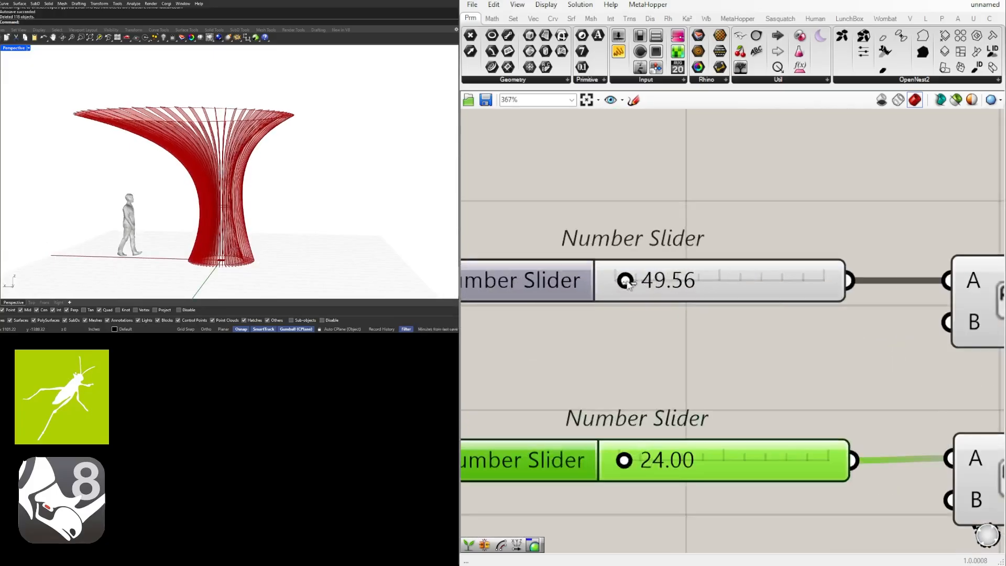
{"action": "left_click_drag", "start_coordinate": [632, 282], "coordinate": [635, 282]}
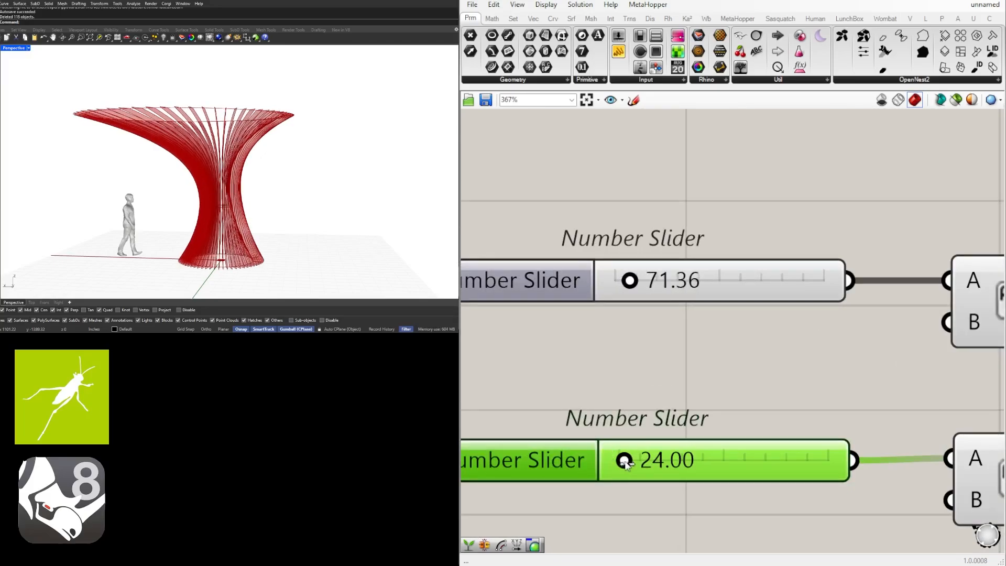
{"action": "left_click_drag", "start_coordinate": [631, 464], "coordinate": [628, 464]}
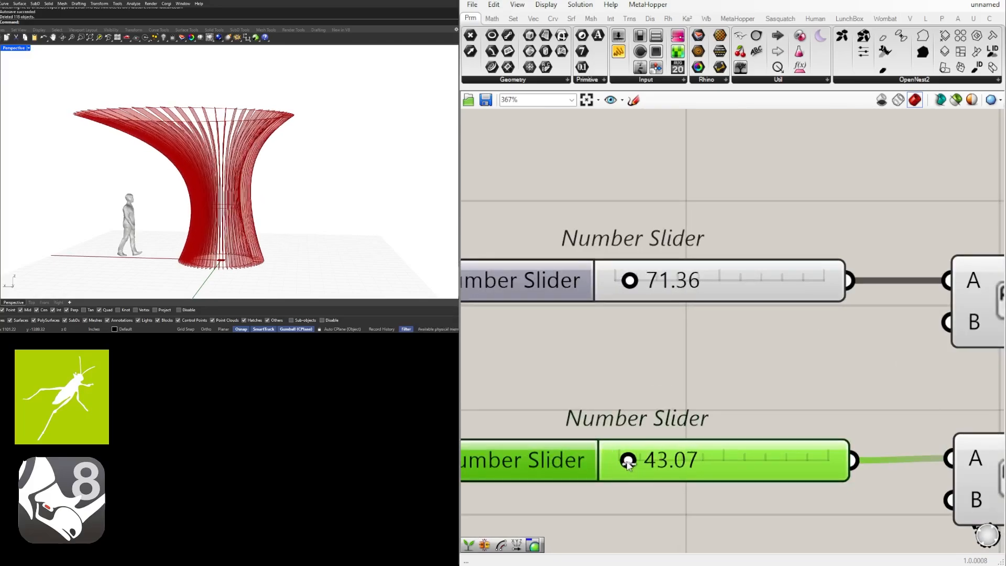
{"action": "right_click_drag", "start_coordinate": [217, 181], "coordinate": [84, 221]}
{"action": "scroll", "coordinate": [826, 351], "scroll_direction": "down", "scroll_amount": 11}
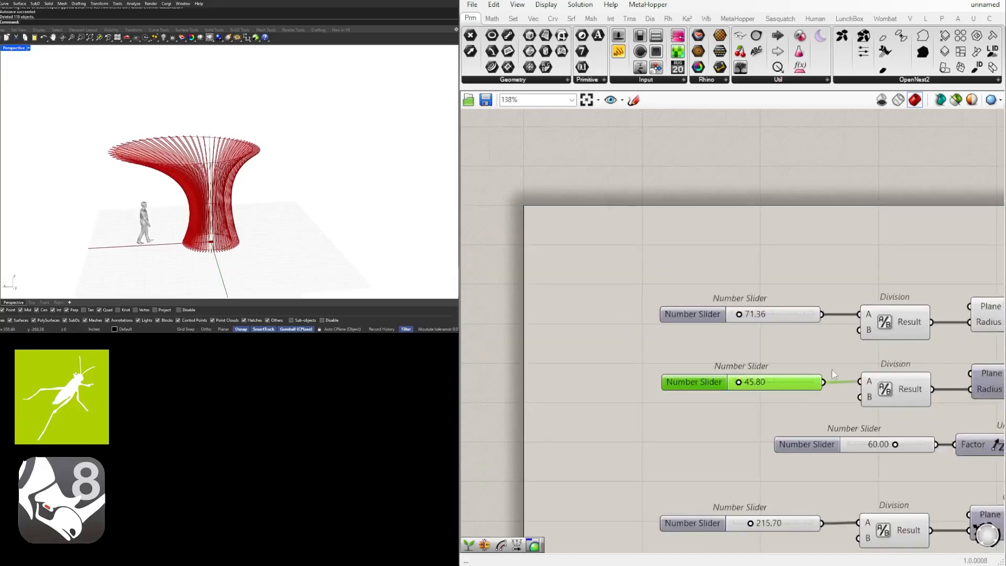
Inspect the strips produced by the Loft component up close in the Rhino viewport
{"action": "right_click_drag", "start_coordinate": [969, 359], "coordinate": [681, 321]}
{"action": "right_click_drag", "start_coordinate": [985, 321], "coordinate": [767, 310]}
{"action": "scroll", "coordinate": [834, 326], "scroll_direction": "down", "scroll_amount": 2}
{"action": "right_click_drag", "start_coordinate": [836, 328], "coordinate": [788, 321]}
{"action": "scroll", "coordinate": [865, 331], "scroll_direction": "up", "scroll_amount": 7}
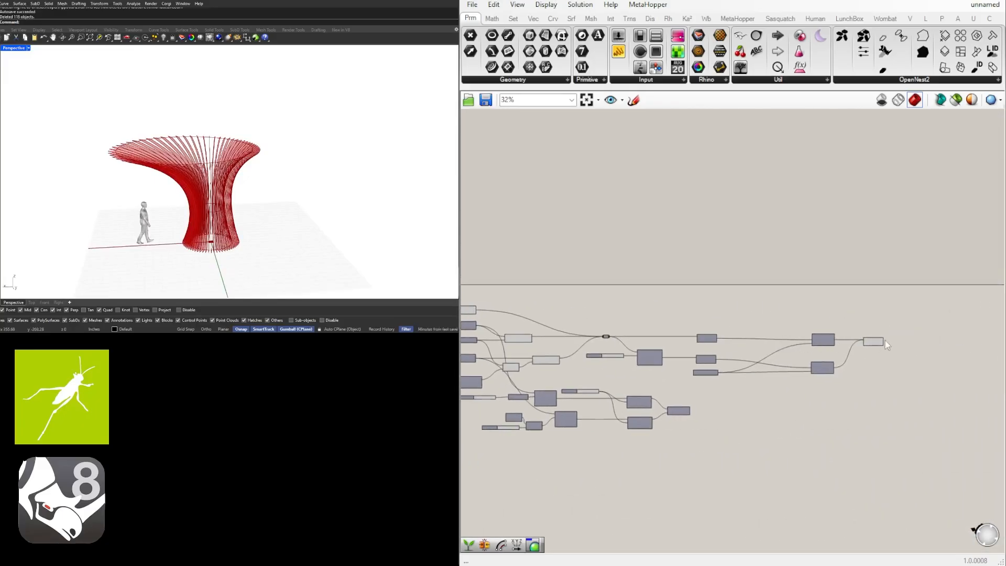
{"action": "left_click", "coordinate": [844, 346]}
{"action": "scroll", "coordinate": [256, 177], "scroll_direction": "up", "scroll_amount": 6}
{"action": "right_click_drag", "start_coordinate": [255, 177], "coordinate": [171, 124]}
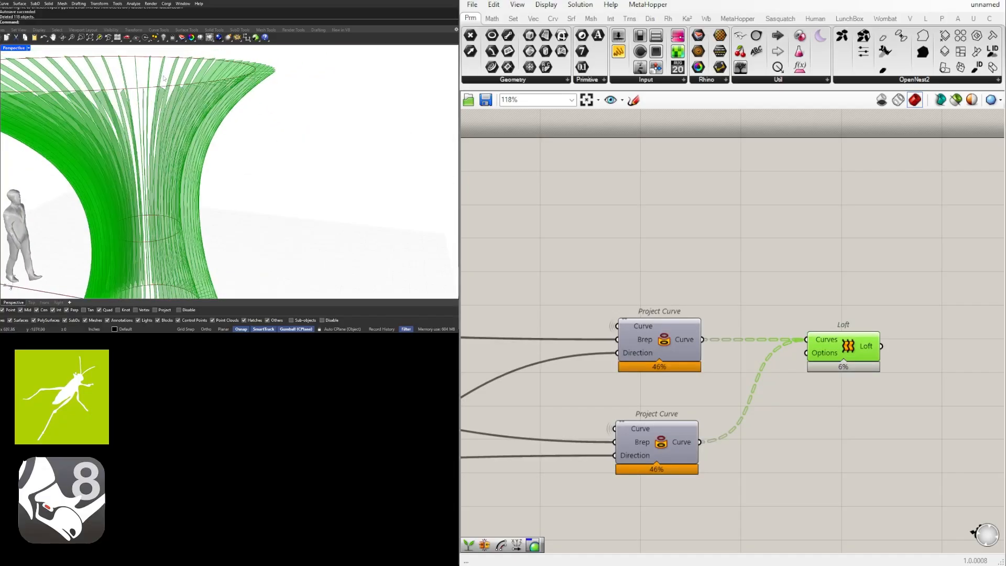
{"action": "scroll", "coordinate": [166, 93], "scroll_direction": "up", "scroll_amount": 4}
Add an Offset Surface component after the Loft and feed the Loft output into its Surface input
{"action": "scroll", "coordinate": [769, 349], "scroll_direction": "down", "scroll_amount": 2}
{"action": "right_click_drag", "start_coordinate": [769, 349], "coordinate": [639, 354]}
{"action": "scroll", "coordinate": [800, 355], "scroll_direction": "up", "scroll_amount": 3}
{"action": "double_click", "coordinate": [799, 355]}
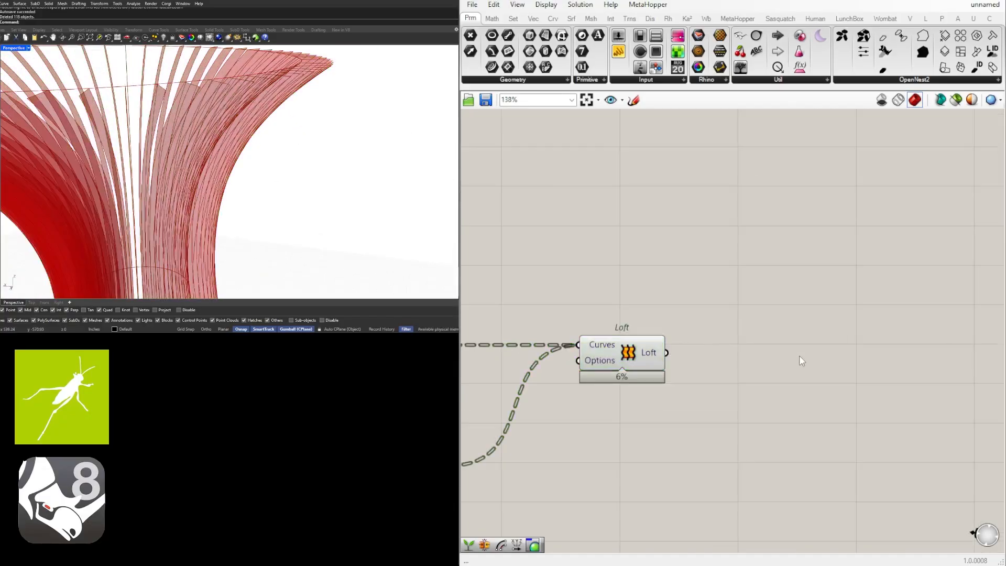
{"action": "type", "text": "offset"}
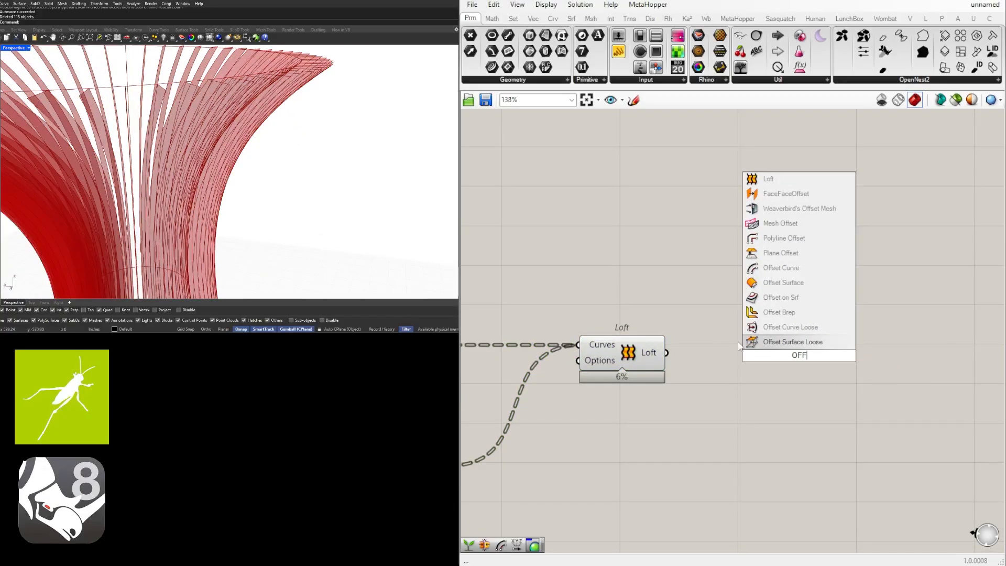
{"action": "left_click", "coordinate": [775, 281]}
{"action": "left_click_drag", "start_coordinate": [707, 351], "coordinate": [748, 341]}
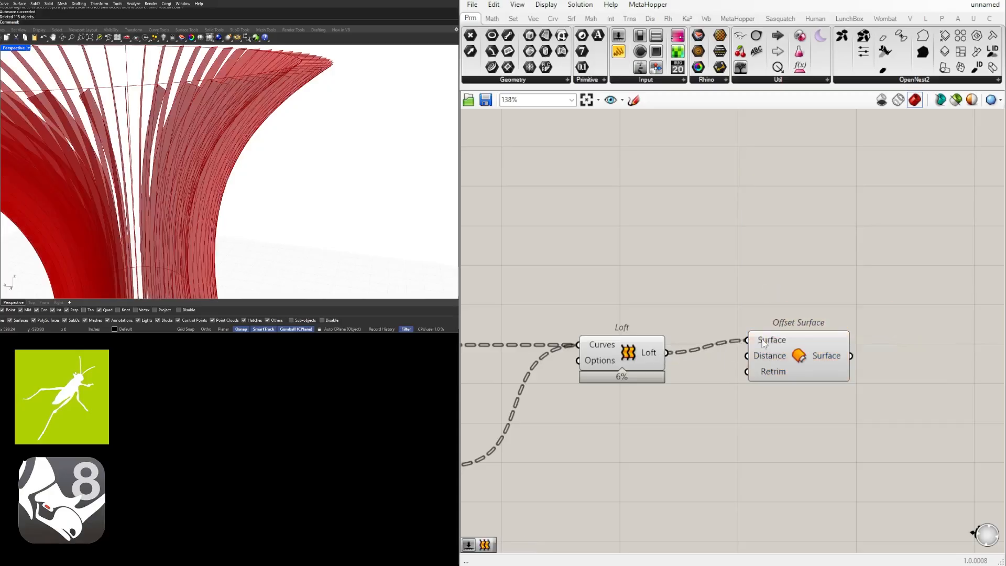
{"action": "right_click_drag", "start_coordinate": [803, 354], "coordinate": [736, 368]}
{"action": "left_click_drag", "start_coordinate": [735, 369], "coordinate": [900, 379]}
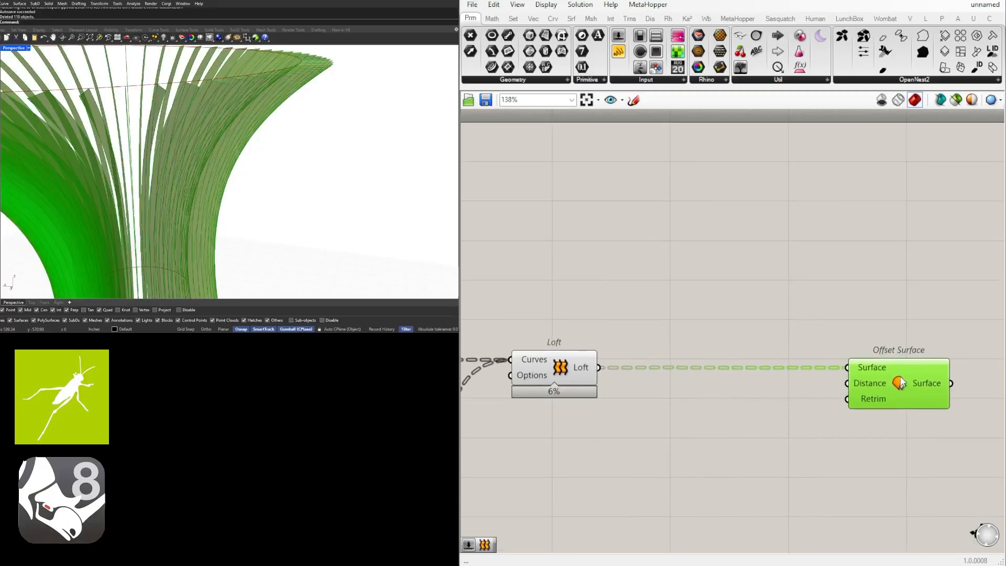
Create a number slider with value 1.5 and connect it to the Distance input of Offset Surface
{"action": "double_click", "coordinate": [698, 316]}
{"action": "type", "text": "1.5"}
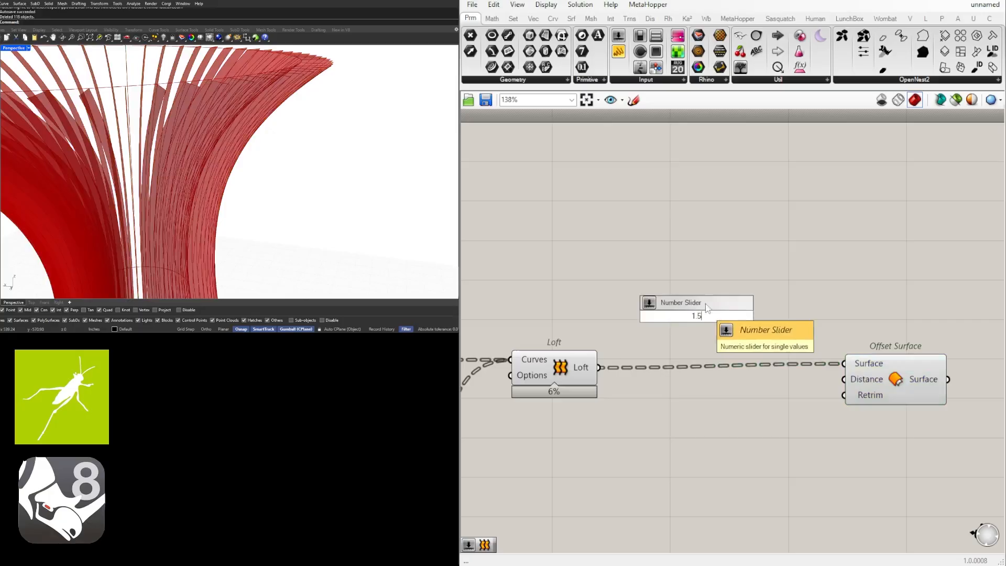
{"action": "key", "text": "Return"}
{"action": "scroll", "coordinate": [765, 319], "scroll_direction": "up", "scroll_amount": 2}
{"action": "scroll", "coordinate": [779, 309], "scroll_direction": "down", "scroll_amount": 2}
{"action": "left_click_drag", "start_coordinate": [779, 309], "coordinate": [692, 319]}
{"action": "left_click_drag", "start_coordinate": [834, 378], "coordinate": [837, 376]}
{"action": "left_click_drag", "start_coordinate": [899, 385], "coordinate": [916, 382]}
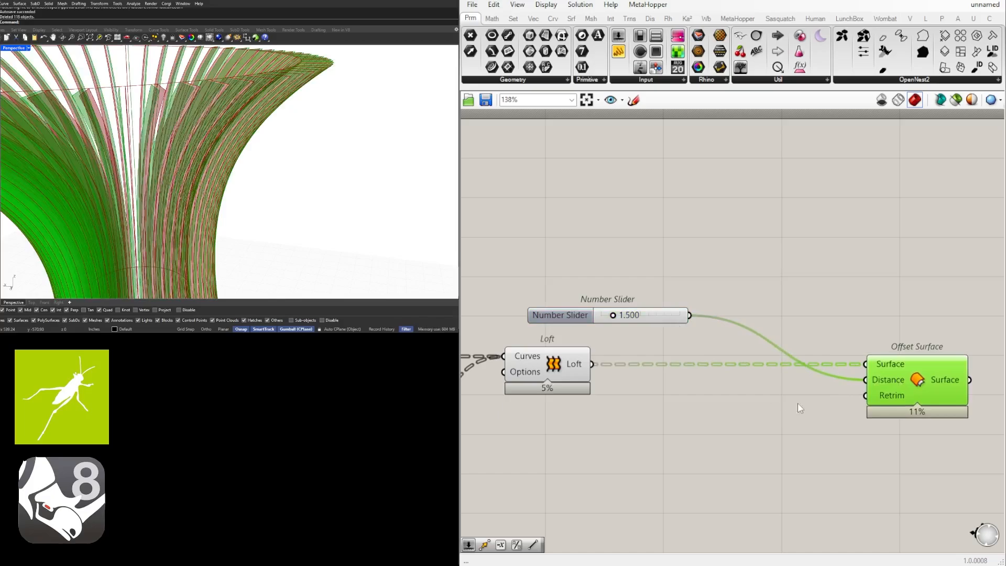
Insert a Division component between the 1.5 slider and Offset Surface, wiring the slider to A and the Result to Distance
{"action": "left_click", "coordinate": [732, 308]}
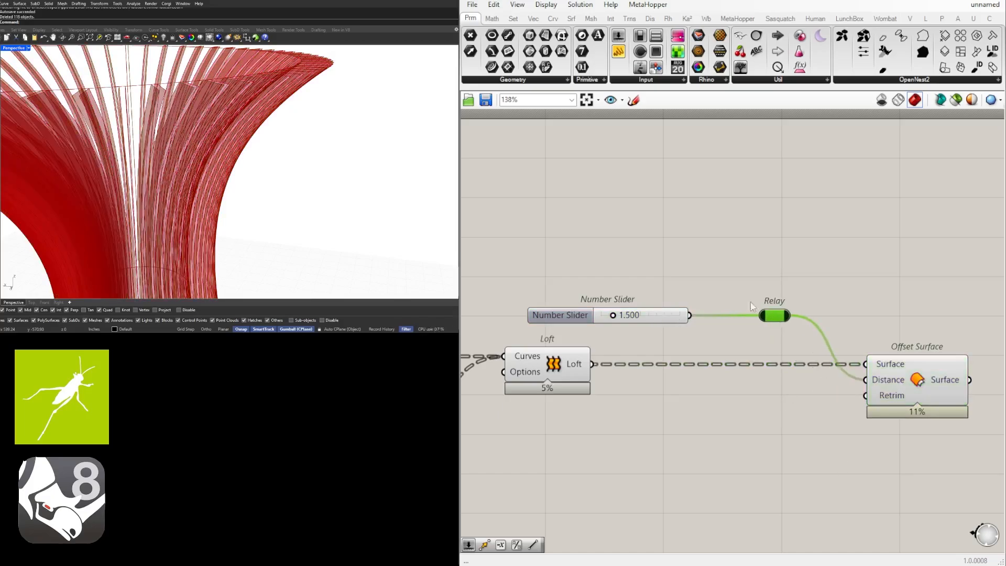
{"action": "double_click", "coordinate": [736, 294]}
{"action": "type", "text": "/"}
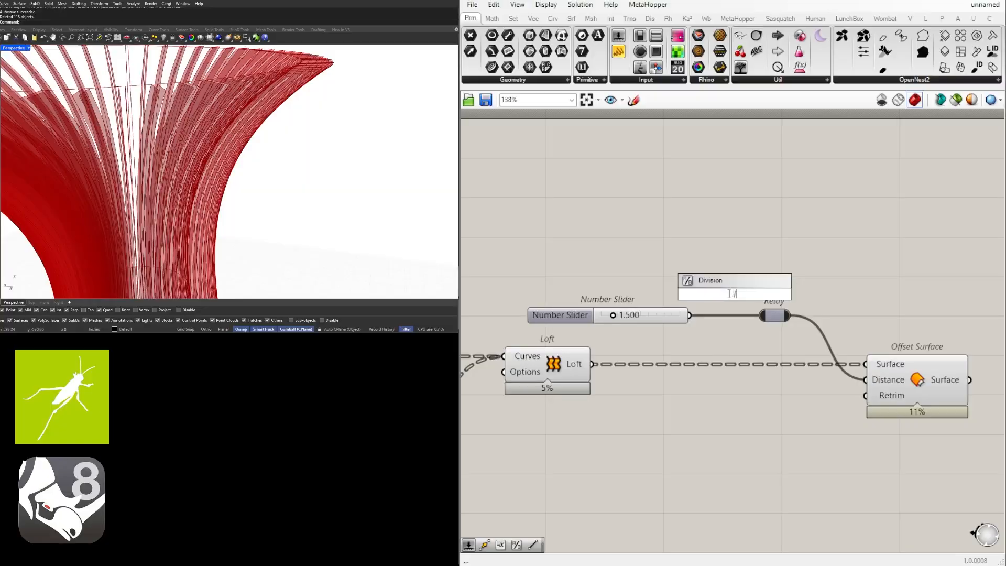
{"action": "key", "text": "Return"}
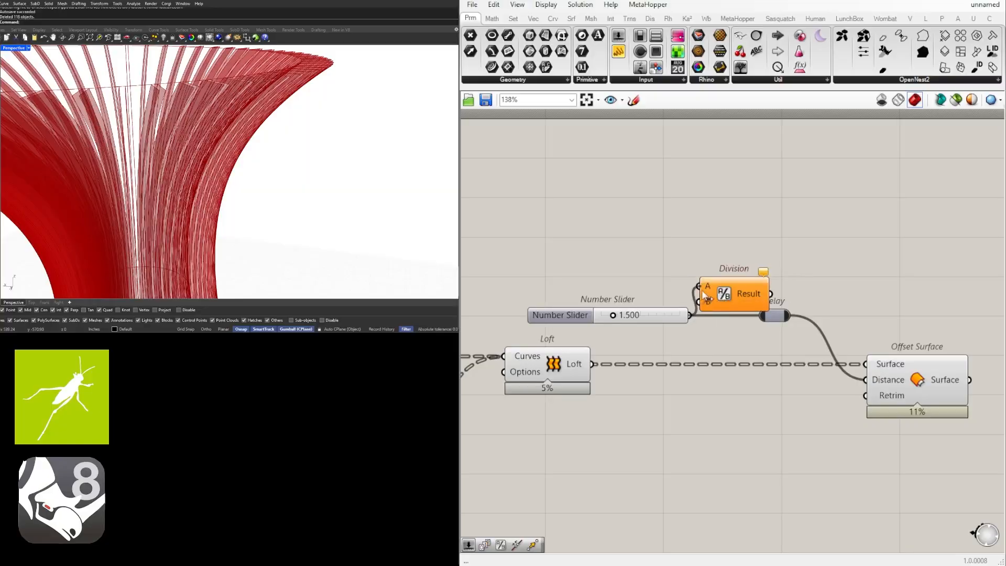
{"action": "left_click_drag", "start_coordinate": [702, 292], "coordinate": [740, 347]}
{"action": "left_click", "coordinate": [781, 316]}
{"action": "left_click_drag", "start_coordinate": [865, 390], "coordinate": [912, 360]}
{"action": "left_click_drag", "start_coordinate": [760, 358], "coordinate": [767, 408]}
{"action": "left_click_drag", "start_coordinate": [952, 370], "coordinate": [950, 386]}
{"action": "left_click", "coordinate": [861, 430]}
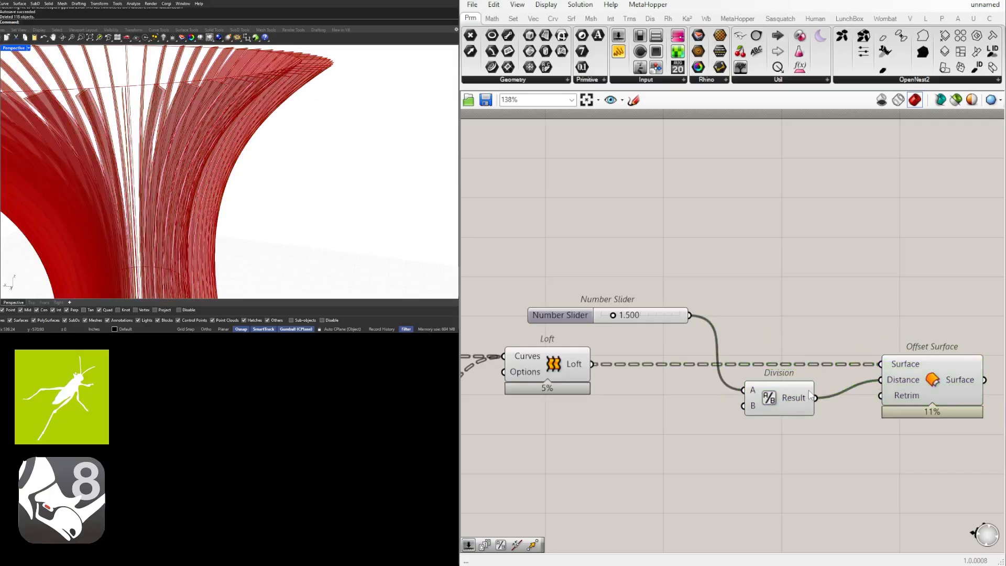
{"action": "left_click_drag", "start_coordinate": [790, 399], "coordinate": [797, 399]}
{"action": "left_click", "coordinate": [919, 373]}
Set the offset distance slider to 2 and check the offset strips in the viewport
{"action": "scroll", "coordinate": [921, 376], "scroll_direction": "down", "scroll_amount": 1}
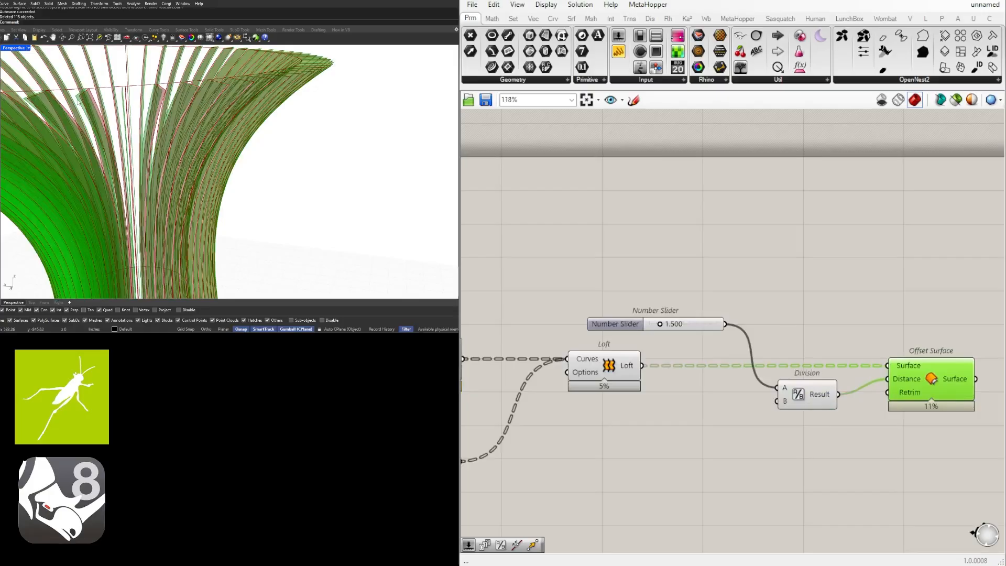
{"action": "scroll", "coordinate": [719, 326], "scroll_direction": "up", "scroll_amount": 2}
{"action": "left_click", "coordinate": [695, 326]}
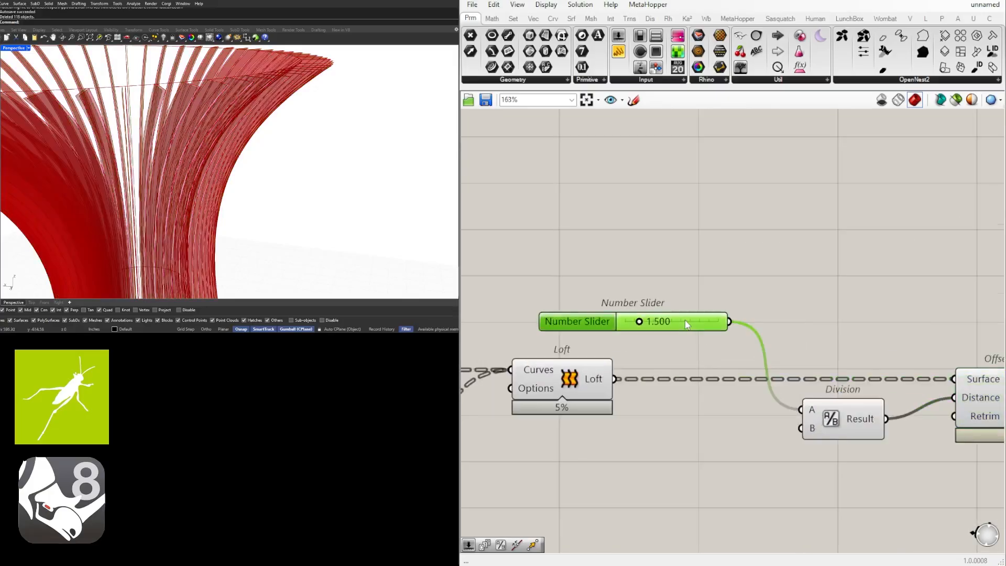
{"action": "double_click", "coordinate": [688, 324]}
{"action": "type", "text": "2"}
{"action": "key", "text": "Return"}
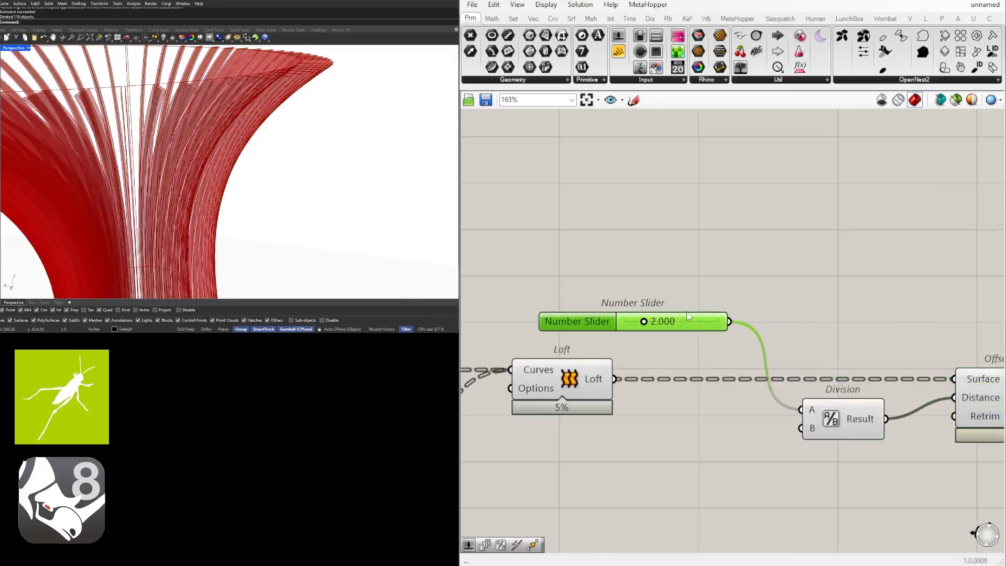
{"action": "left_click", "coordinate": [788, 258]}
{"action": "scroll", "coordinate": [79, 136], "scroll_direction": "down", "scroll_amount": 4}
{"action": "right_click_drag", "start_coordinate": [910, 373], "coordinate": [798, 367]}
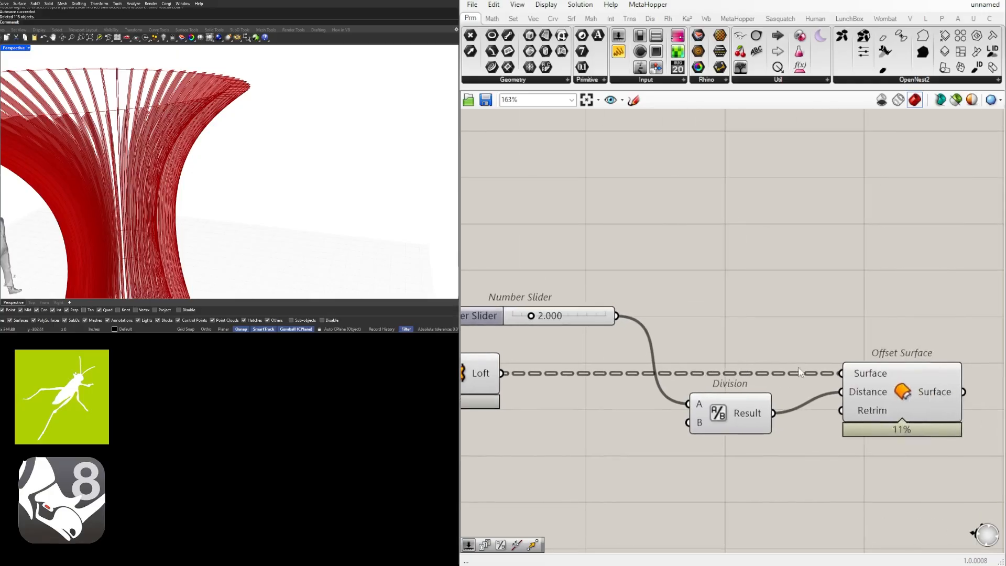
{"action": "left_click", "coordinate": [874, 375]}
{"action": "scroll", "coordinate": [71, 98], "scroll_direction": "up", "scroll_amount": 4}
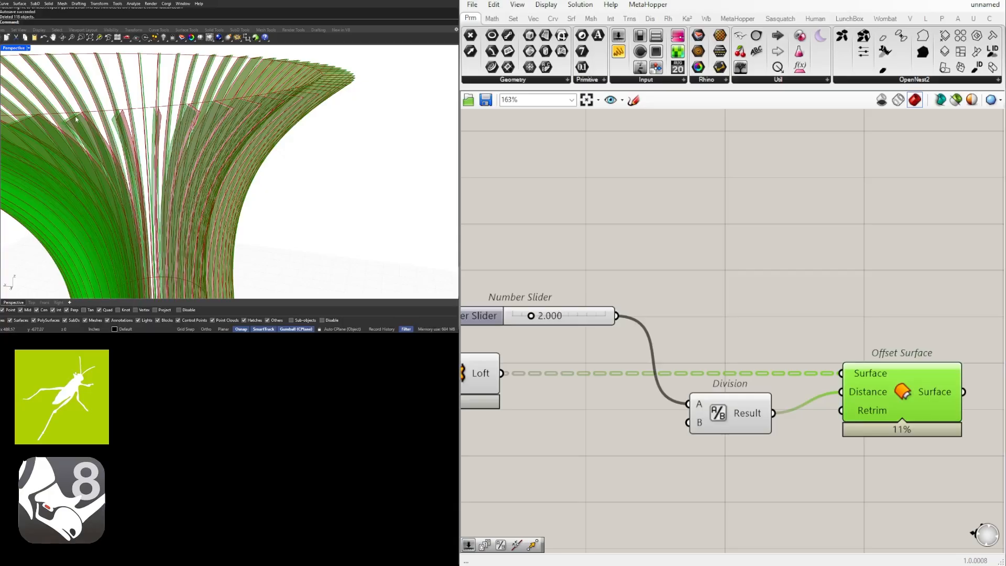
Duplicate the Offset Surface component below the original with its inputs kept, and move Division next to its slider
{"action": "scroll", "coordinate": [891, 267], "scroll_direction": "down", "scroll_amount": 3}
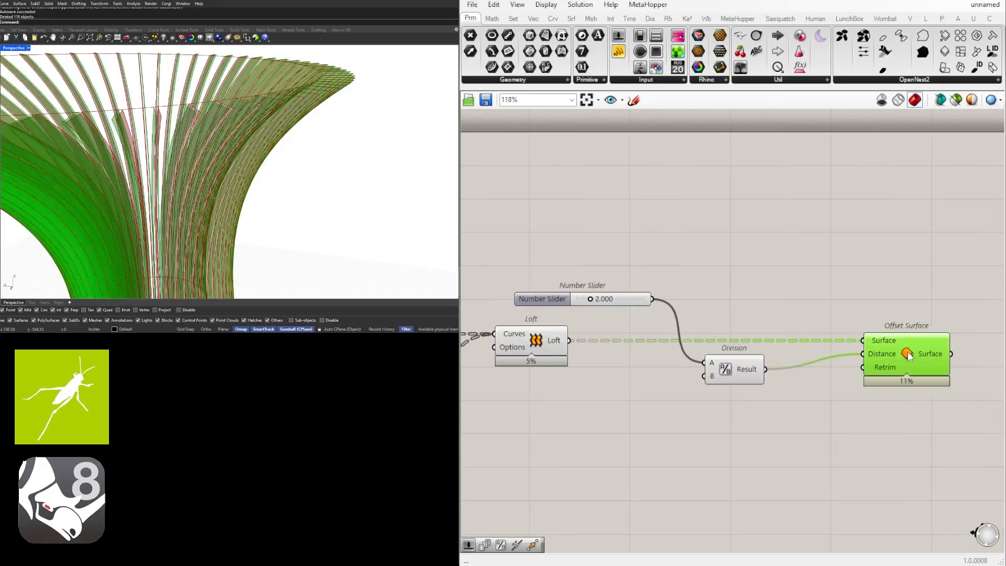
{"action": "left_click_drag", "start_coordinate": [908, 418], "coordinate": [908, 418], "text": "alt"}
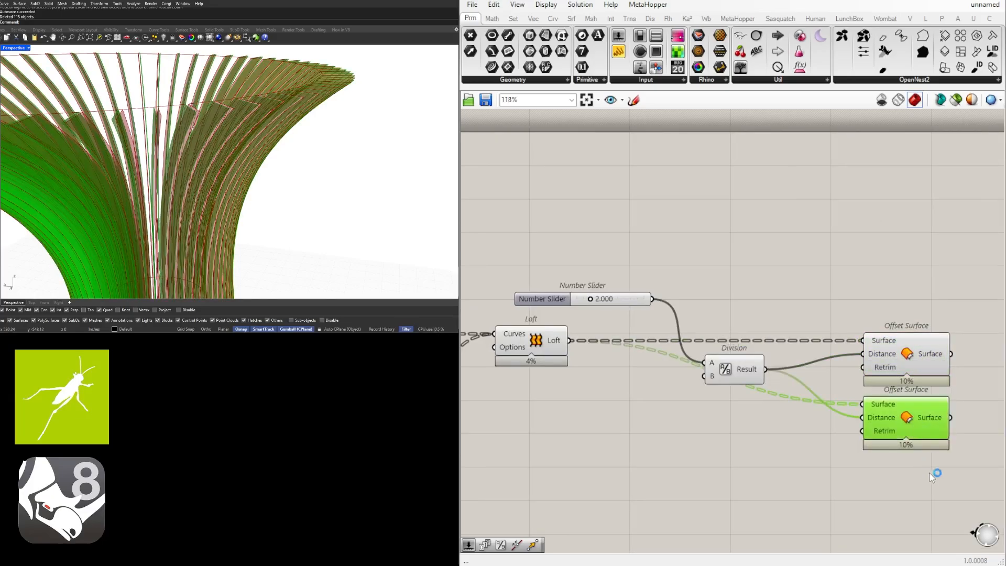
{"action": "left_click_drag", "start_coordinate": [935, 473], "coordinate": [891, 348]}
{"action": "right_click_drag", "start_coordinate": [891, 346], "coordinate": [885, 350]}
{"action": "left_click", "coordinate": [746, 385]}
{"action": "left_click_drag", "start_coordinate": [742, 379], "coordinate": [701, 319]}
Route the Division result through a Negative component into the second Offset Surface's Distance, and inspect both offsets in the viewport
{"action": "double_click", "coordinate": [801, 441]}
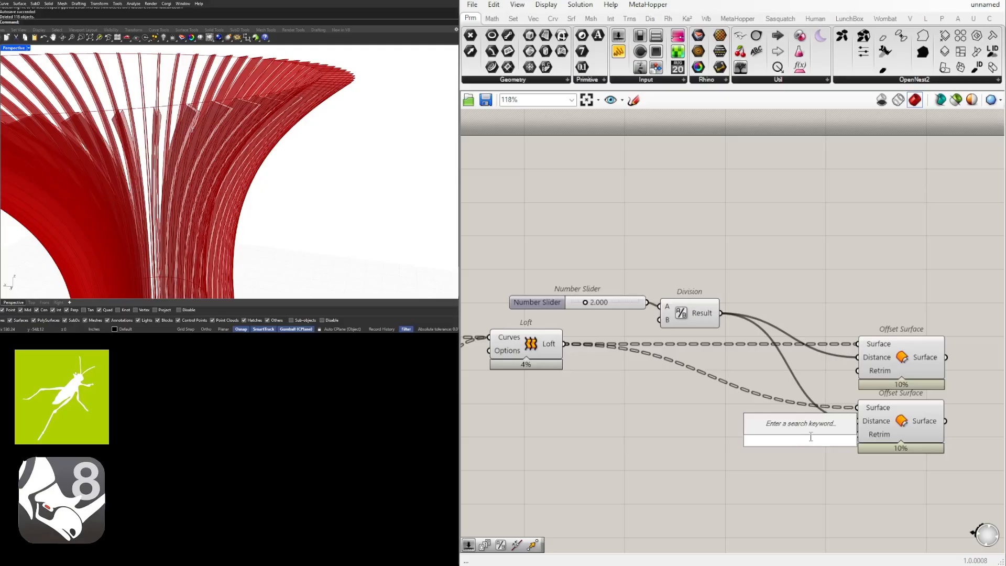
{"action": "type", "text": "neg"}
{"action": "left_click", "coordinate": [785, 424]}
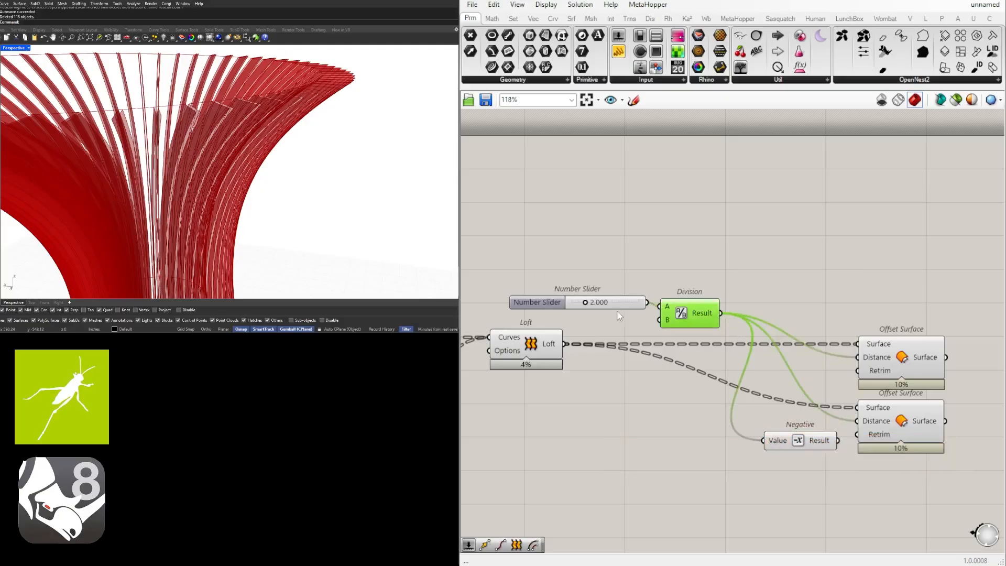
{"action": "left_click_drag", "start_coordinate": [634, 308], "coordinate": [631, 313]}
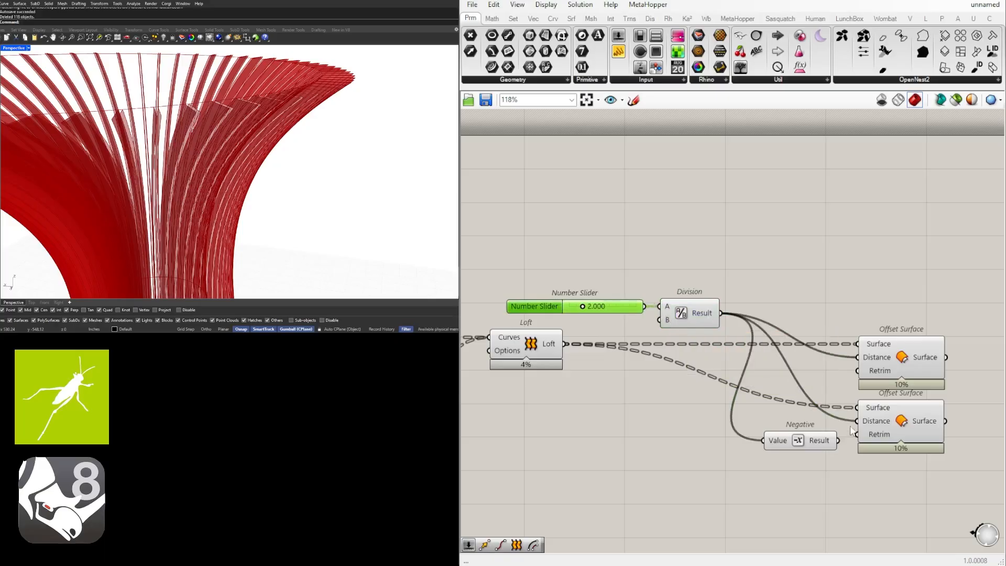
{"action": "left_click_drag", "start_coordinate": [859, 427], "coordinate": [858, 423]}
{"action": "left_click_drag", "start_coordinate": [826, 441], "coordinate": [821, 421]}
{"action": "left_click", "coordinate": [899, 420]}
{"action": "left_click", "coordinate": [905, 359], "text": "shift"}
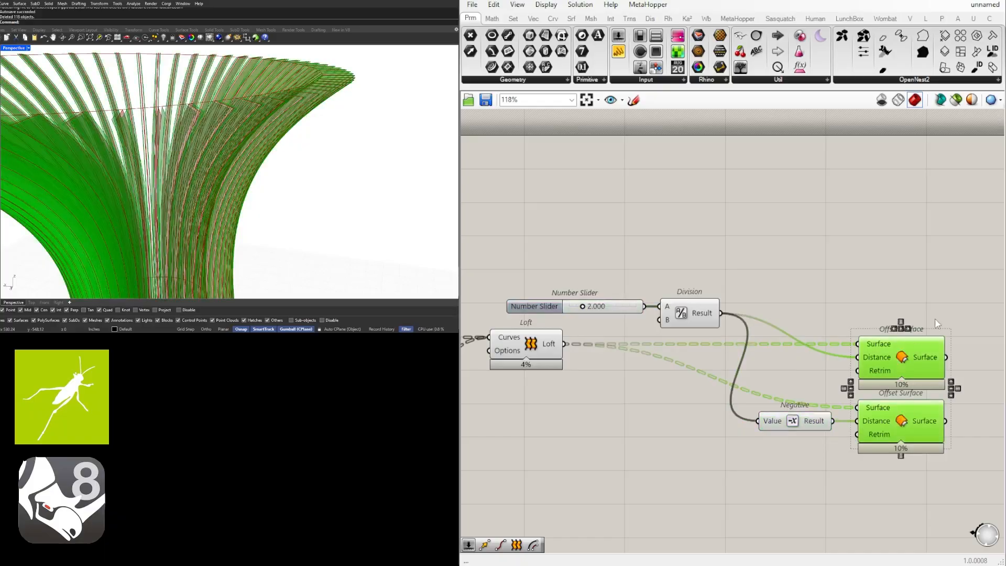
{"action": "mouse_move", "coordinate": [200, 147]}
{"action": "right_mouse_down"}
{"action": "mouse_move", "coordinate": [220, 158]}
{"action": "mouse_move", "coordinate": [202, 149]}
{"action": "right_mouse_up"}
{"action": "scroll", "coordinate": [202, 149], "scroll_direction": "down", "scroll_amount": 5}
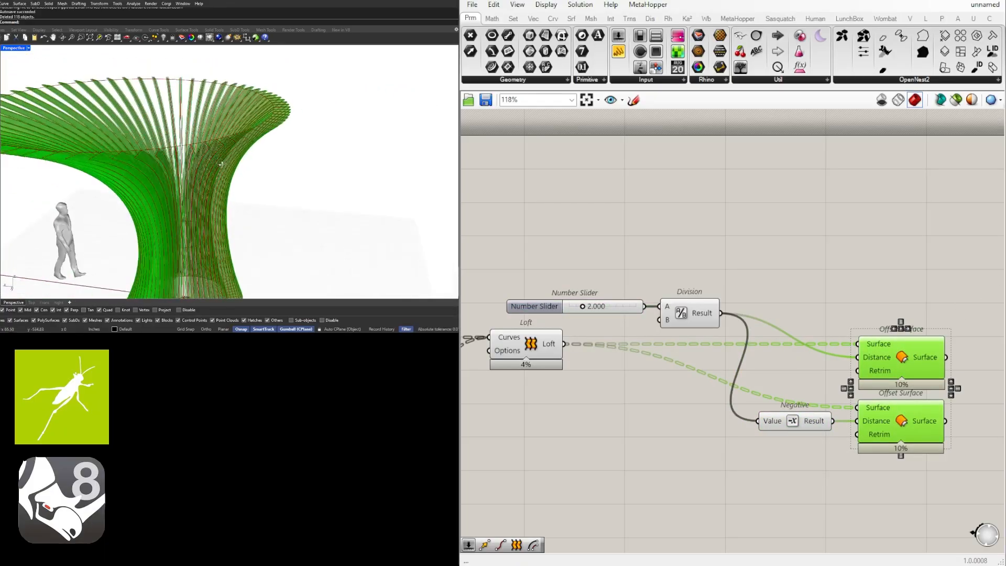
Add a Loft component and connect both Offset Surface outputs to its Curves input
{"action": "right_click_drag", "start_coordinate": [829, 274], "coordinate": [701, 281]}
{"action": "left_click", "coordinate": [796, 309]}
{"action": "left_click_drag", "start_coordinate": [824, 414], "coordinate": [900, 379]}
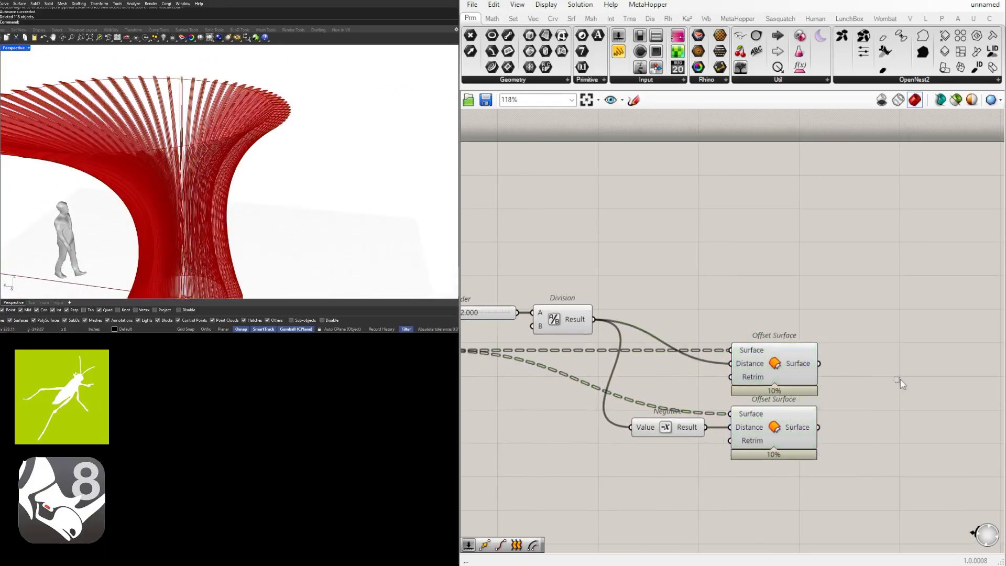
{"action": "double_click", "coordinate": [891, 403]}
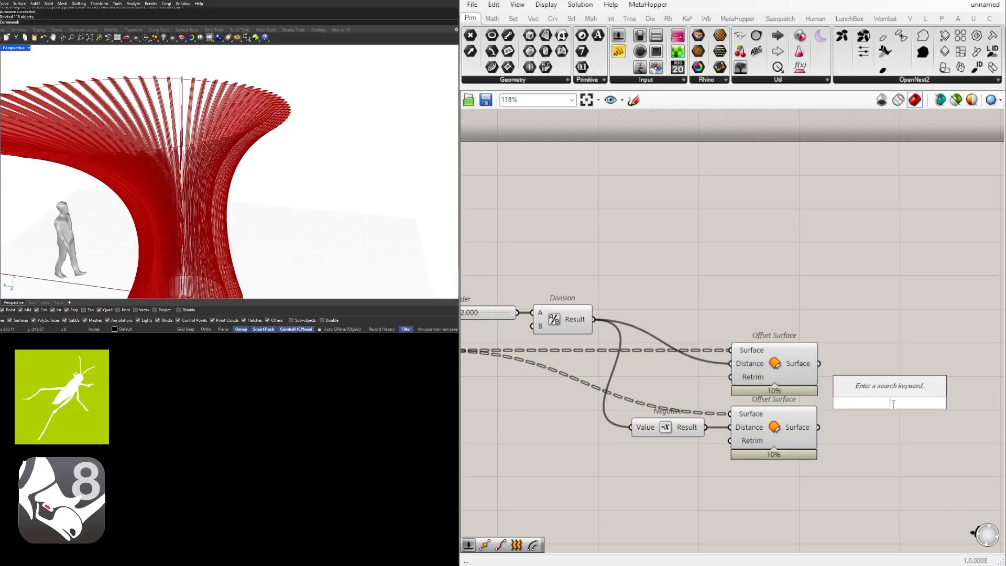
{"action": "type", "text": "LOFT"}
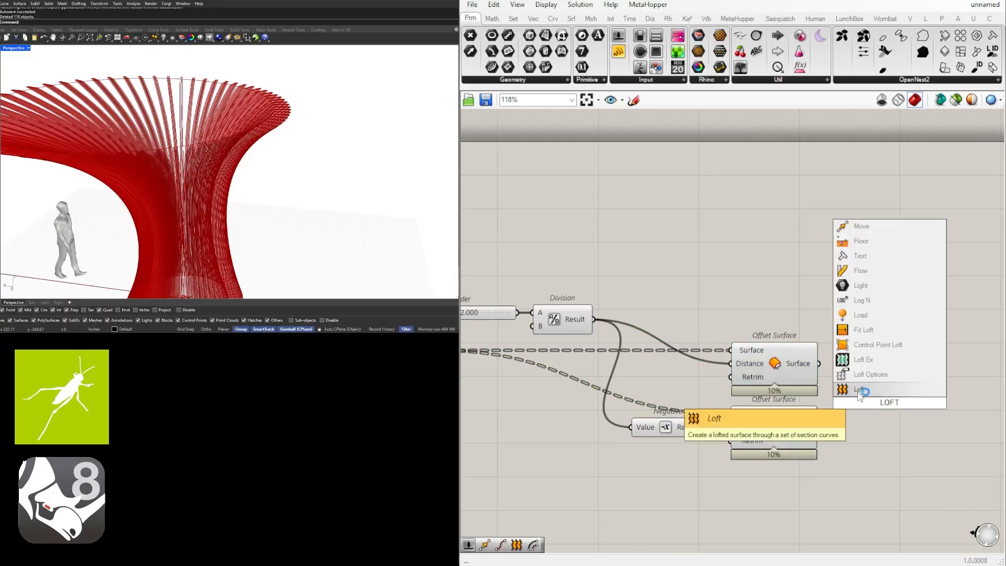
{"action": "left_click", "coordinate": [858, 392]}
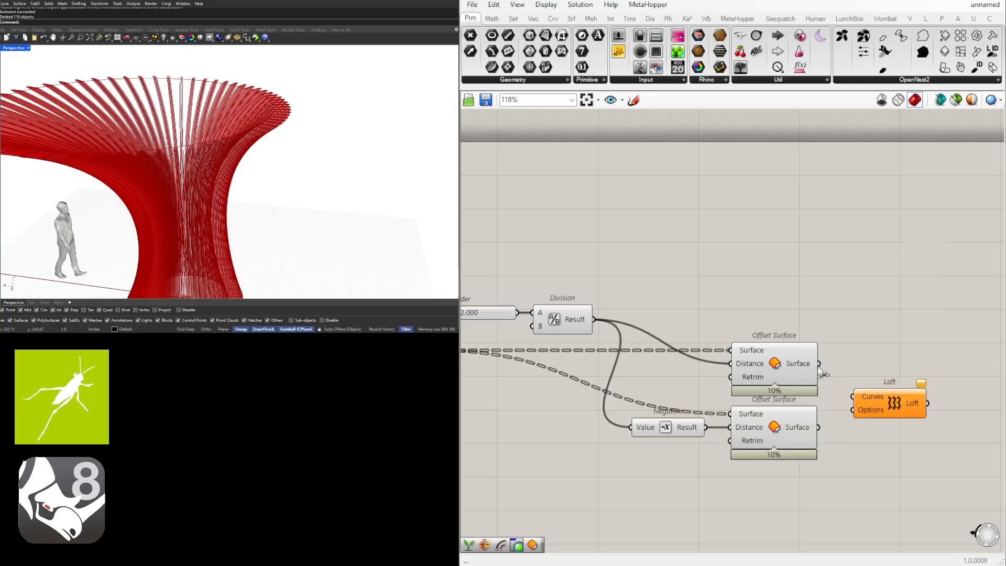
{"action": "left_click_drag", "start_coordinate": [819, 365], "coordinate": [887, 409]}
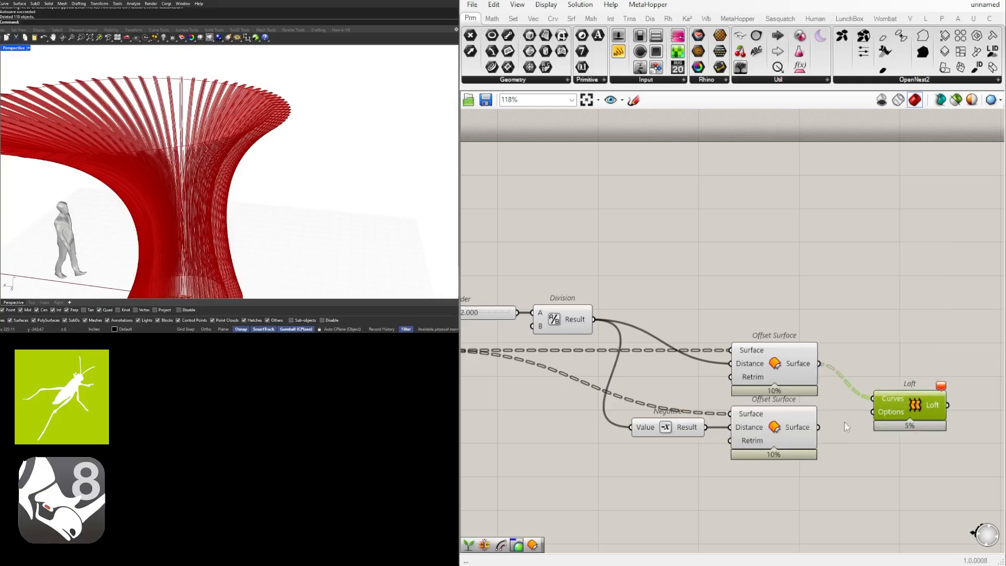
{"action": "left_click_drag", "start_coordinate": [819, 428], "coordinate": [871, 399], "text": "shift"}
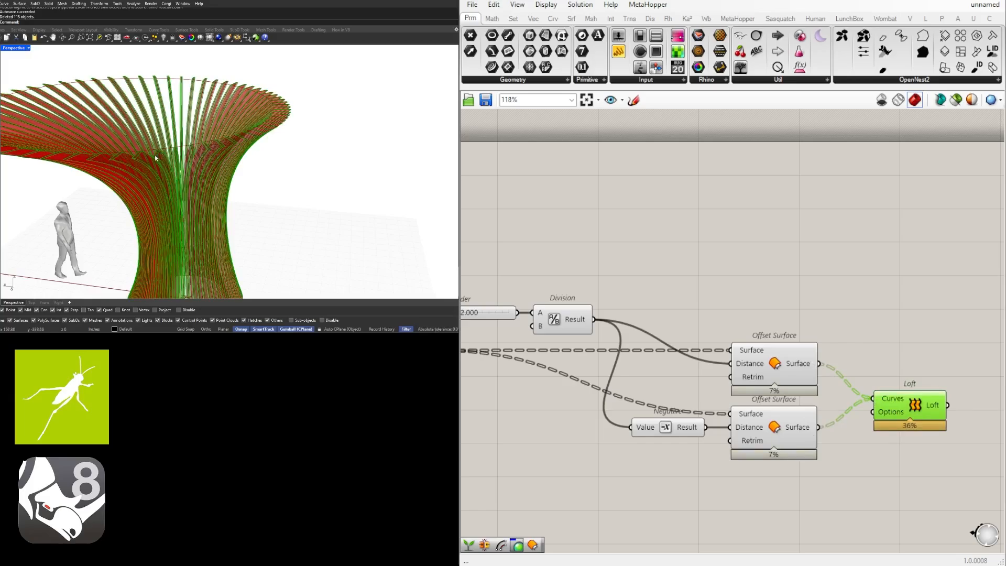
{"action": "left_click", "coordinate": [804, 296]}
{"action": "right_click_drag", "start_coordinate": [891, 427], "coordinate": [795, 429]}
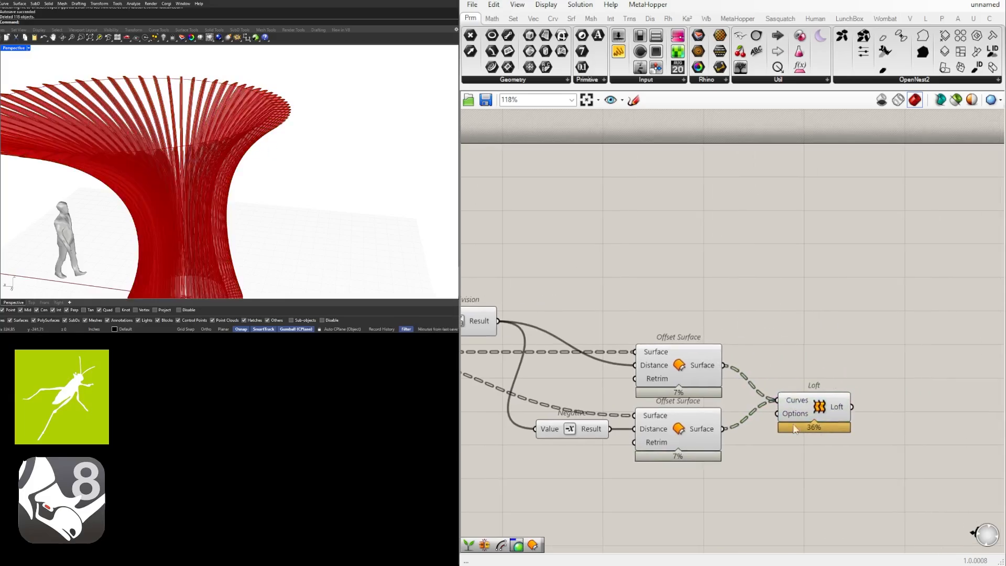
Highlight the two Offset Surface components and the Loft, and reposition the Loft just after the lower Offset Surface
{"action": "left_click_drag", "start_coordinate": [820, 414], "coordinate": [832, 379]}
{"action": "scroll", "coordinate": [832, 379], "scroll_direction": "down", "scroll_amount": 3}
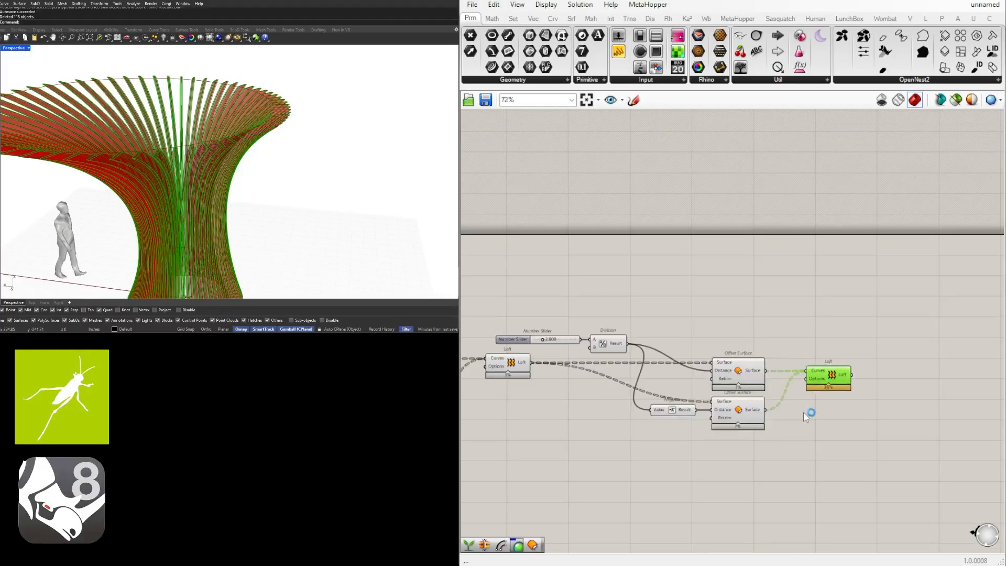
{"action": "left_click", "coordinate": [803, 413]}
{"action": "left_click", "coordinate": [737, 402]}
{"action": "left_click", "coordinate": [746, 374], "text": "shift"}
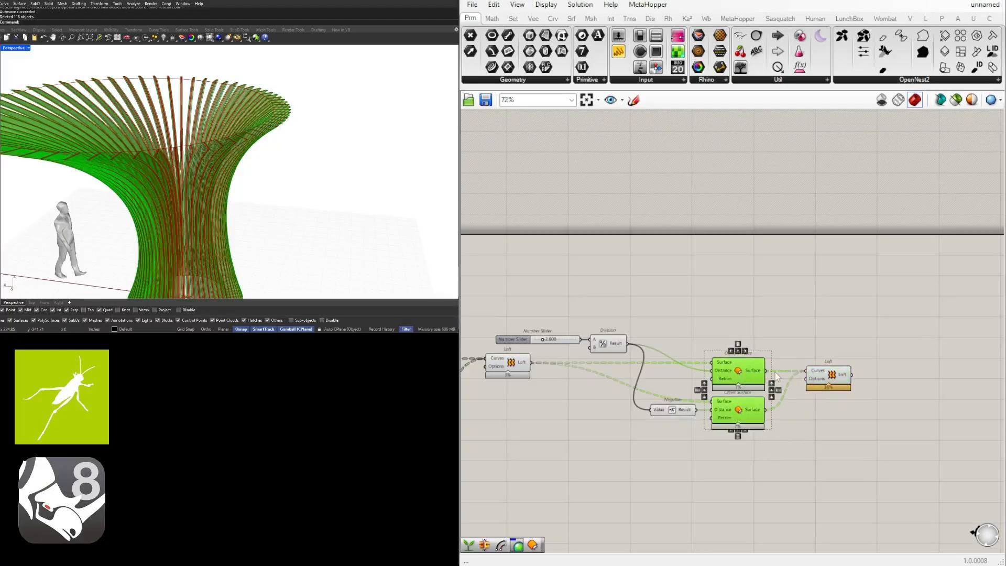
{"action": "left_click", "coordinate": [828, 377], "text": "shift"}
{"action": "left_click", "coordinate": [845, 422]}
{"action": "scroll", "coordinate": [824, 392], "scroll_direction": "up", "scroll_amount": 1}
{"action": "left_click_drag", "start_coordinate": [832, 381], "coordinate": [848, 414]}
{"action": "left_click", "coordinate": [924, 380]}
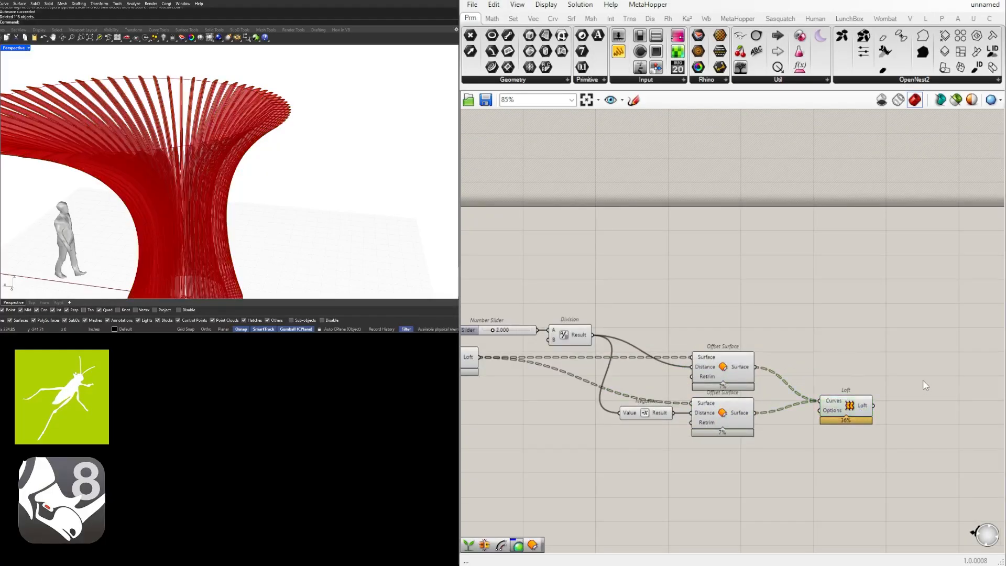
Add a Brep Join component and feed both Offset Surface outputs and the Loft output into its Breps input
{"action": "double_click", "coordinate": [923, 385]}
{"action": "type", "text": "JOIN"}
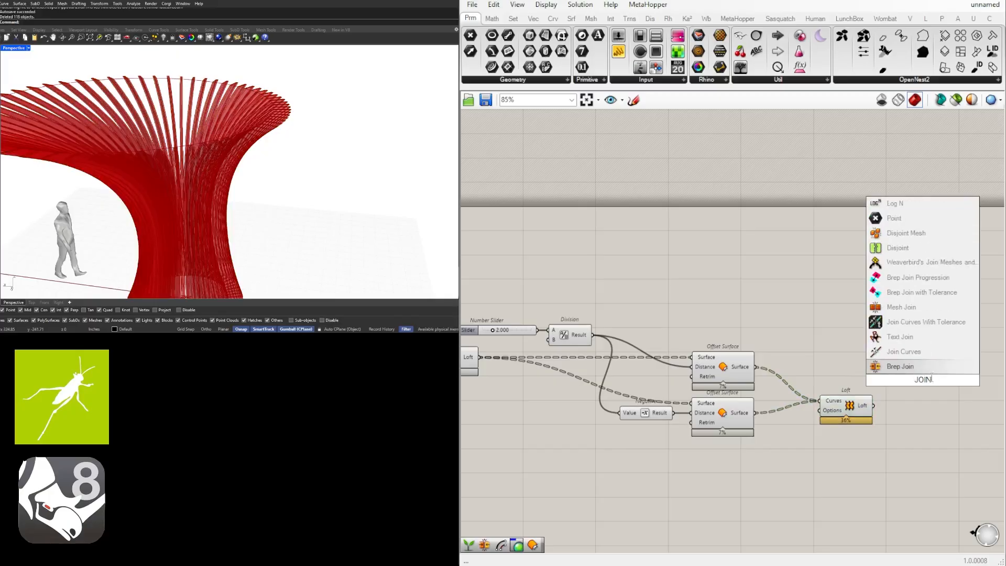
{"action": "key", "text": "Return"}
{"action": "left_click", "coordinate": [721, 377]}
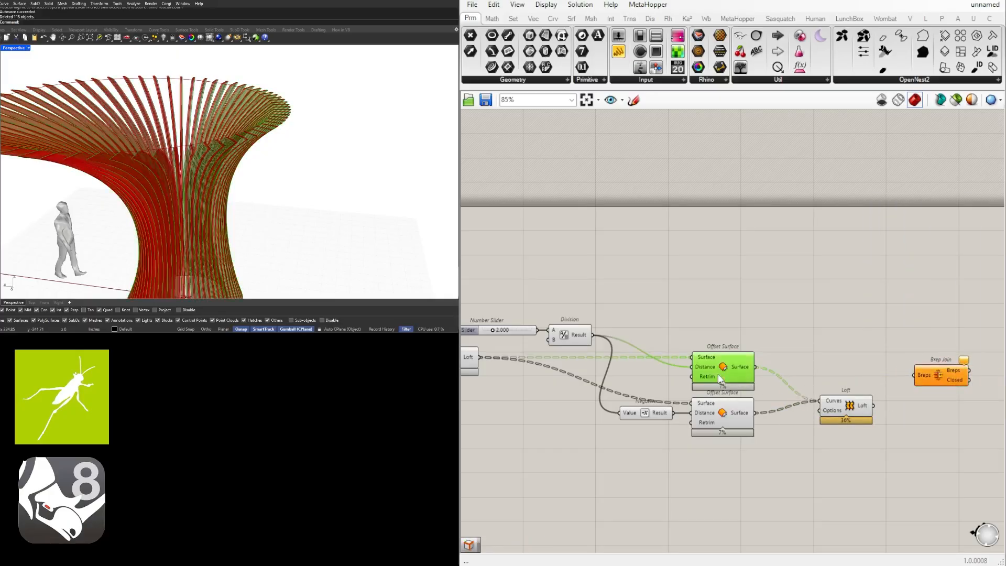
{"action": "left_click_drag", "start_coordinate": [752, 367], "coordinate": [916, 375]}
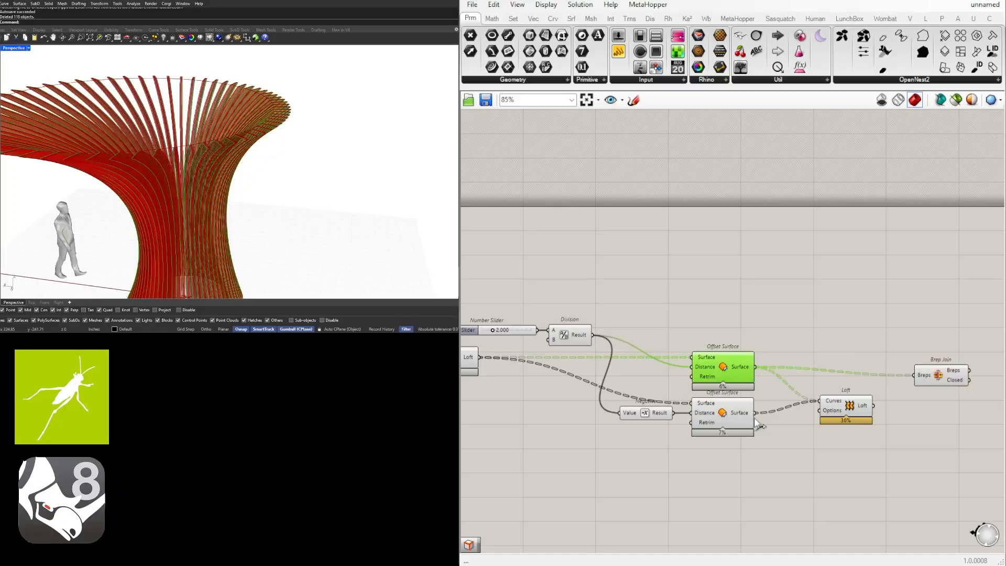
{"action": "left_click_drag", "start_coordinate": [755, 413], "coordinate": [918, 378]}
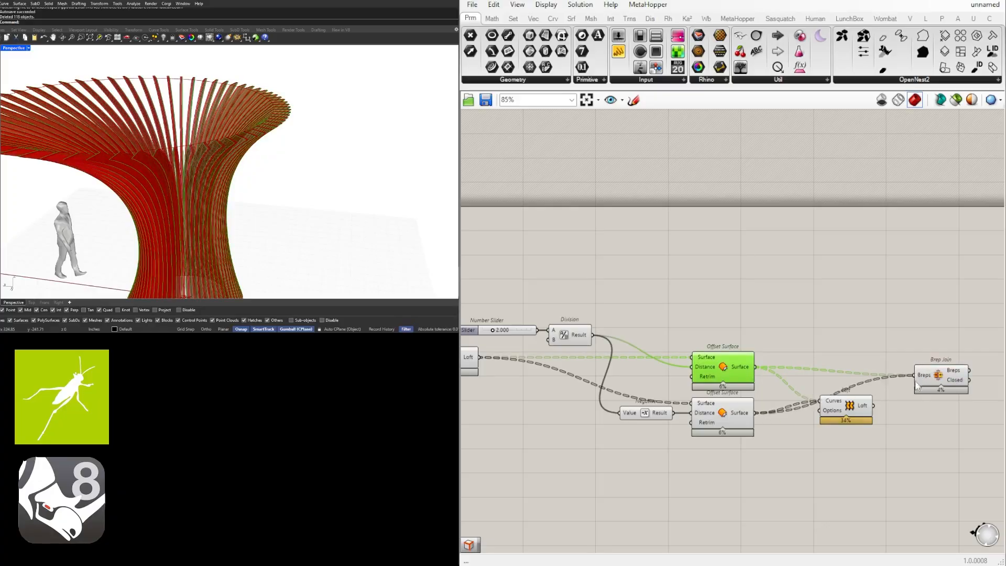
{"action": "left_click_drag", "start_coordinate": [873, 406], "coordinate": [918, 382], "text": "shift"}
{"action": "left_click", "coordinate": [928, 373], "text": "shift"}
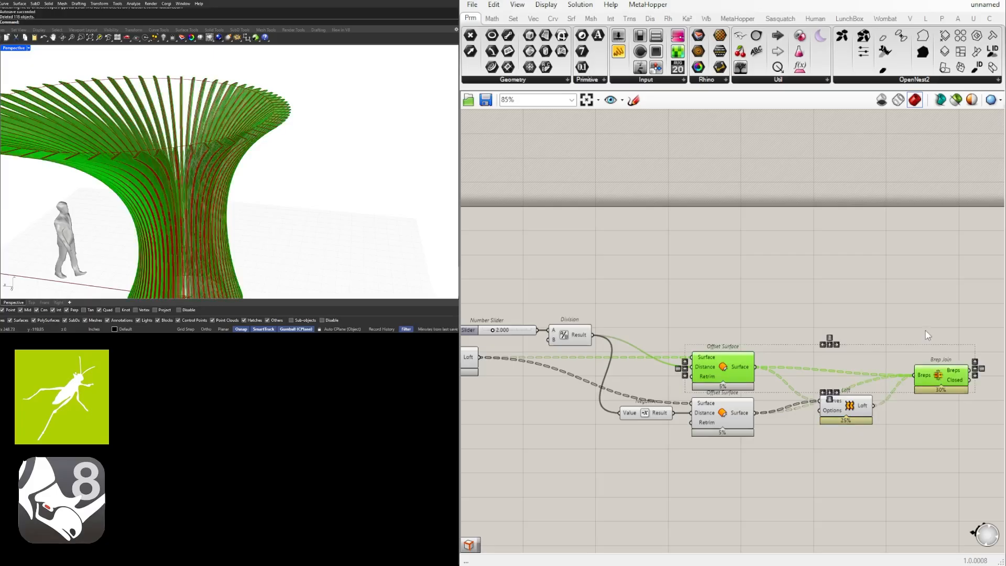
Space out the second Loft and the Brep Join, and inspect the Breps output of the join
{"action": "left_click_drag", "start_coordinate": [852, 405], "coordinate": [874, 413]}
{"action": "left_click_drag", "start_coordinate": [937, 375], "coordinate": [945, 367]}
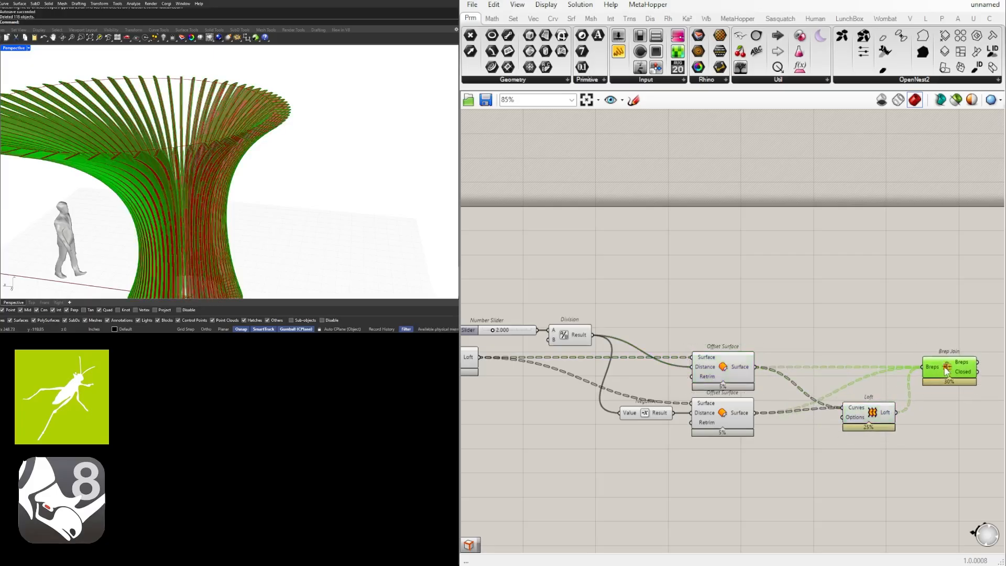
{"action": "right_click_drag", "start_coordinate": [945, 367], "coordinate": [821, 372]}
{"action": "mouse_move", "coordinate": [844, 373]}
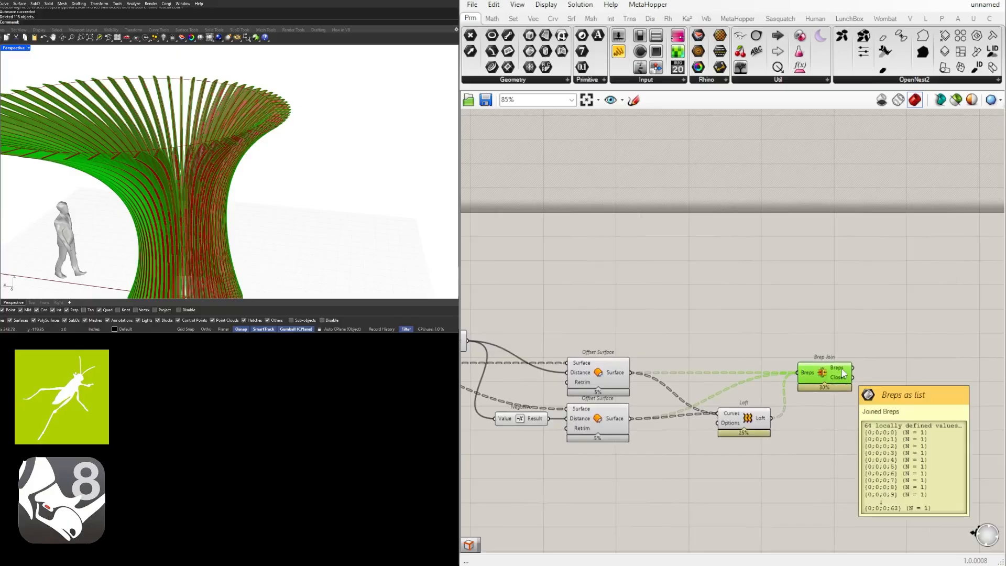
Turn off the preview of the Division, Negative, both Offset Surface components and the second Loft
{"action": "left_click", "coordinate": [773, 443]}
{"action": "scroll", "coordinate": [749, 471], "scroll_direction": "down", "scroll_amount": 1}
{"action": "right_click_drag", "start_coordinate": [744, 477], "coordinate": [814, 450]}
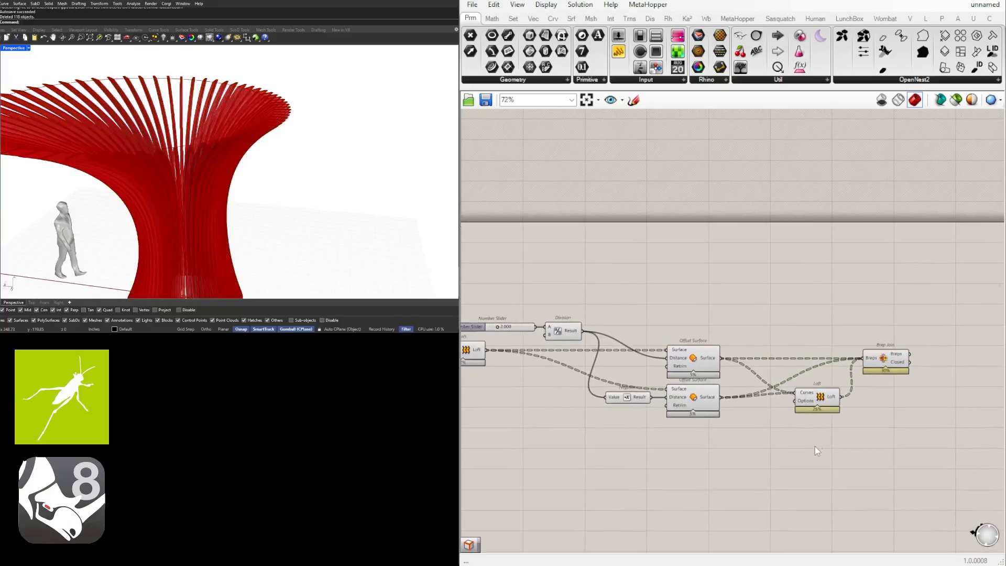
{"action": "left_click_drag", "start_coordinate": [812, 449], "coordinate": [520, 278]}
{"action": "middle_click", "coordinate": [519, 278]}
{"action": "left_click", "coordinate": [513, 316]}
{"action": "left_click", "coordinate": [639, 272]}
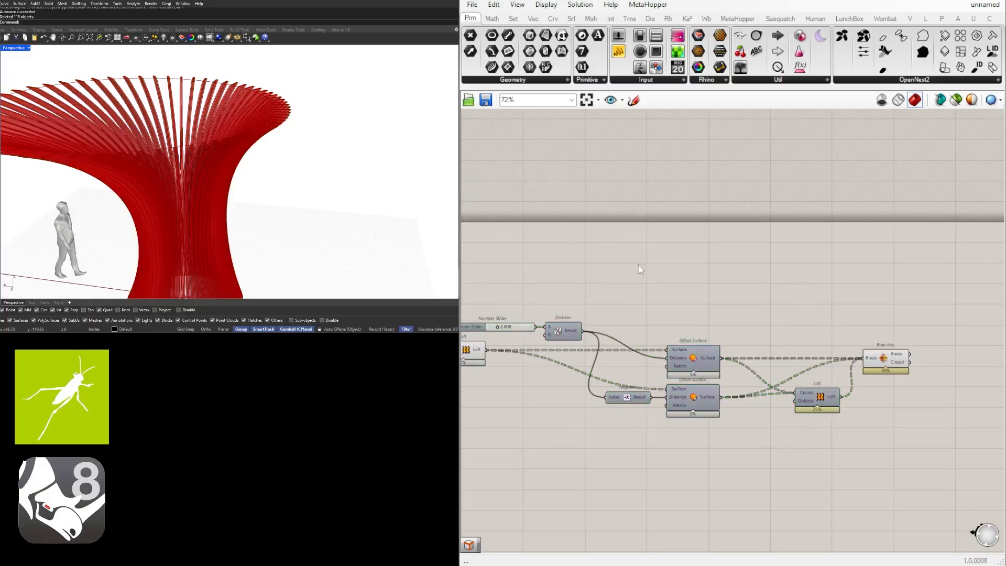
Set the number slider feeding the Division component, which controls the fin thickness, to 1.5
{"action": "right_click_drag", "start_coordinate": [538, 332], "coordinate": [736, 335]}
{"action": "right_click_drag", "start_coordinate": [204, 178], "coordinate": [102, 221]}
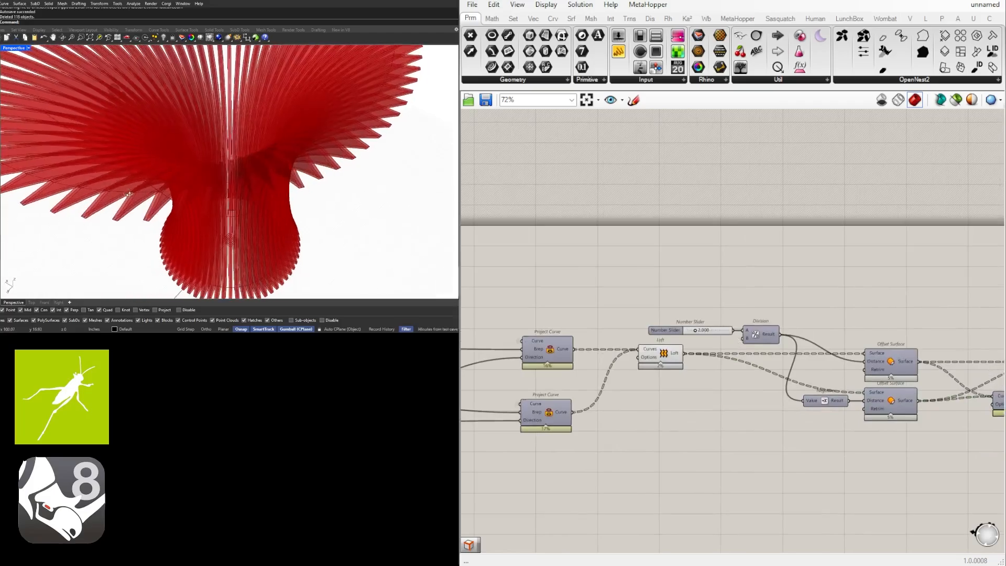
{"action": "scroll", "coordinate": [103, 220], "scroll_direction": "up", "scroll_amount": 3}
{"action": "scroll", "coordinate": [708, 341], "scroll_direction": "up", "scroll_amount": 6}
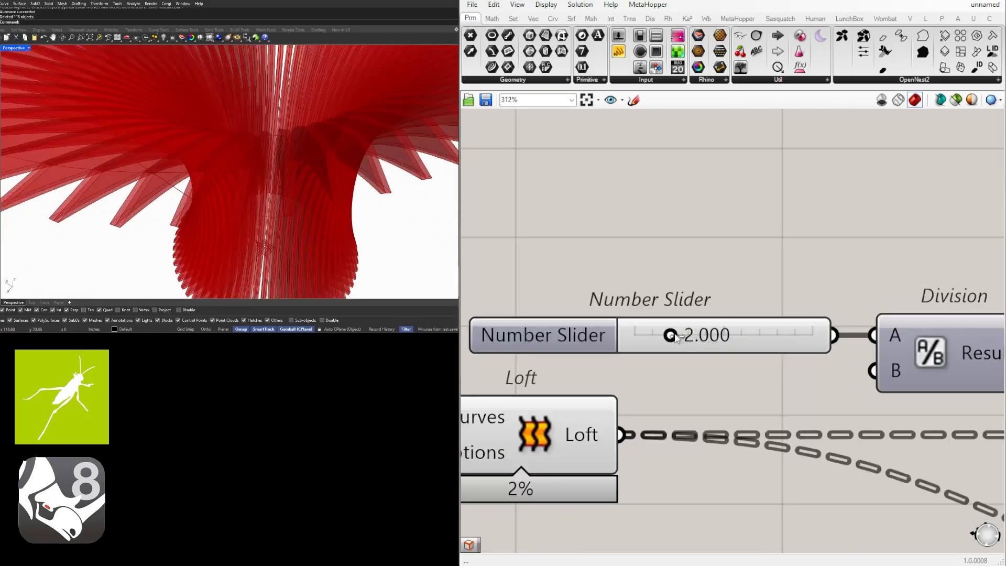
{"action": "left_click_drag", "start_coordinate": [671, 335], "coordinate": [700, 340]}
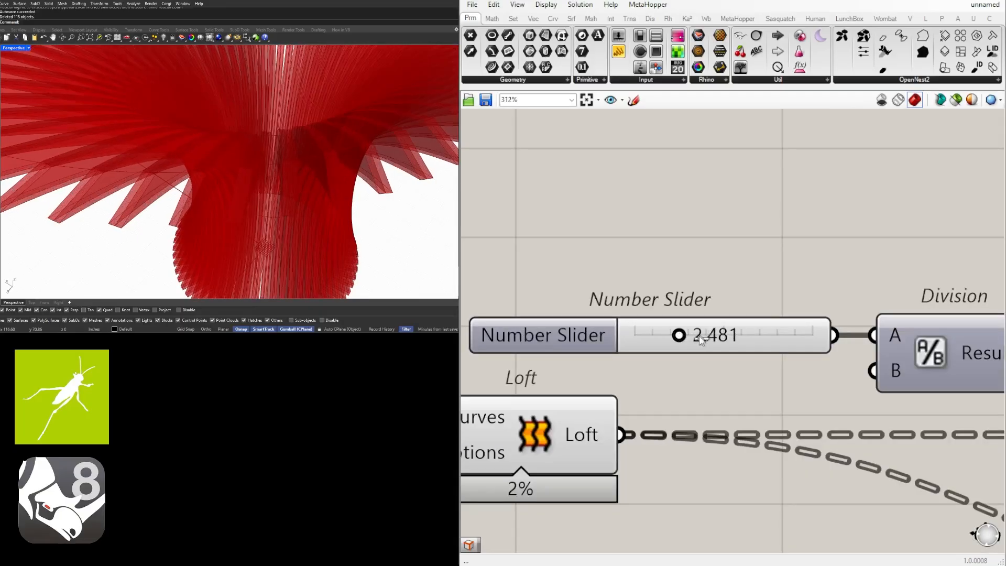
{"action": "double_click", "coordinate": [700, 338]}
{"action": "type", "text": "1.5"}
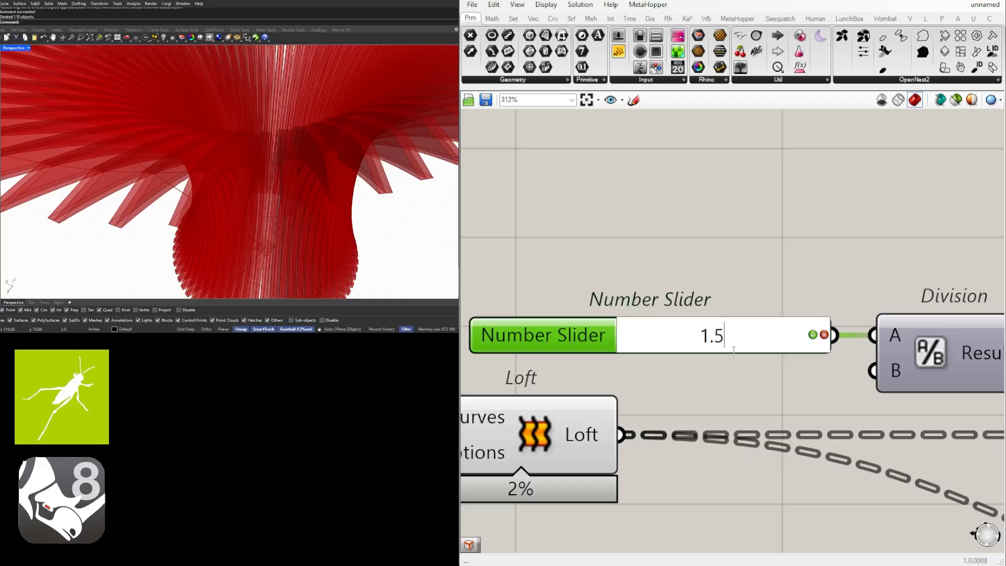
{"action": "key", "text": "Return"}
{"action": "scroll", "coordinate": [778, 330], "scroll_direction": "down", "scroll_amount": 5}
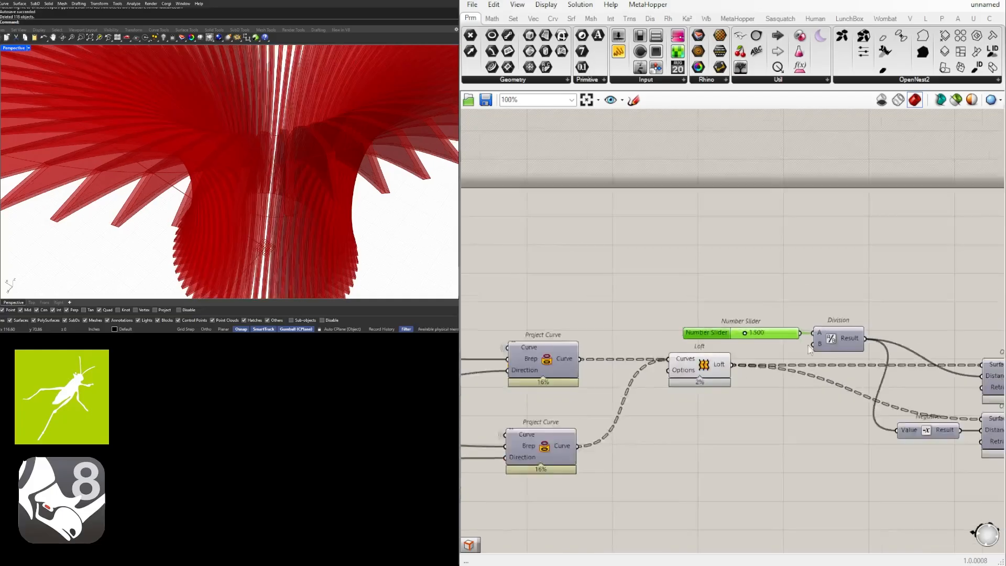
Move the thickness slider and the Division component up, clear of the Project Curve and first Loft components
{"action": "left_click", "coordinate": [722, 306]}
{"action": "scroll", "coordinate": [638, 306], "scroll_direction": "up", "scroll_amount": 3}
{"action": "left_click_drag", "start_coordinate": [655, 318], "coordinate": [564, 365]}
{"action": "right_click_drag", "start_coordinate": [565, 366], "coordinate": [753, 360]}
{"action": "left_click_drag", "start_coordinate": [847, 339], "coordinate": [690, 328]}
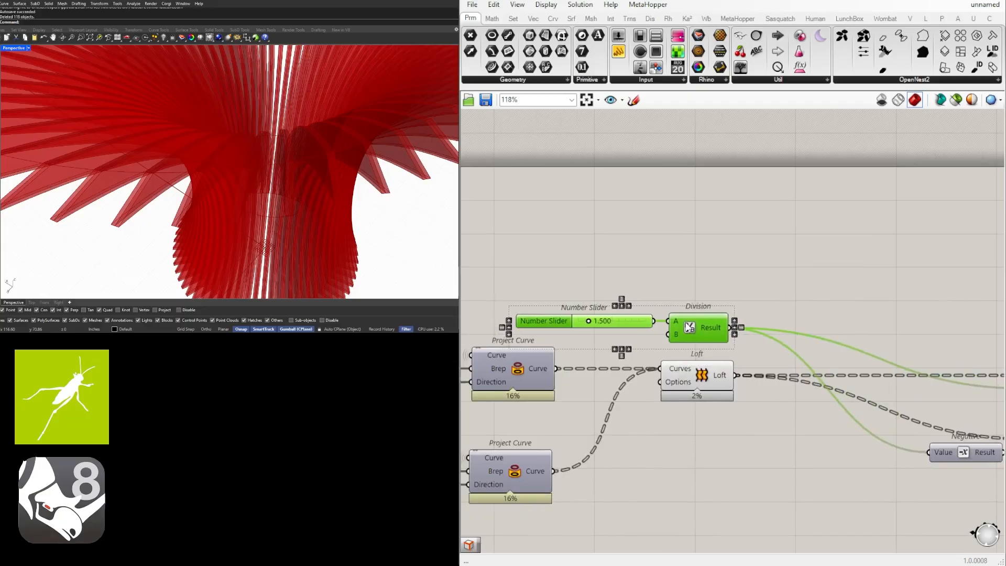
{"action": "left_click", "coordinate": [697, 283]}
{"action": "left_click_drag", "start_coordinate": [628, 318], "coordinate": [611, 318]}
{"action": "left_click_drag", "start_coordinate": [679, 301], "coordinate": [619, 337]}
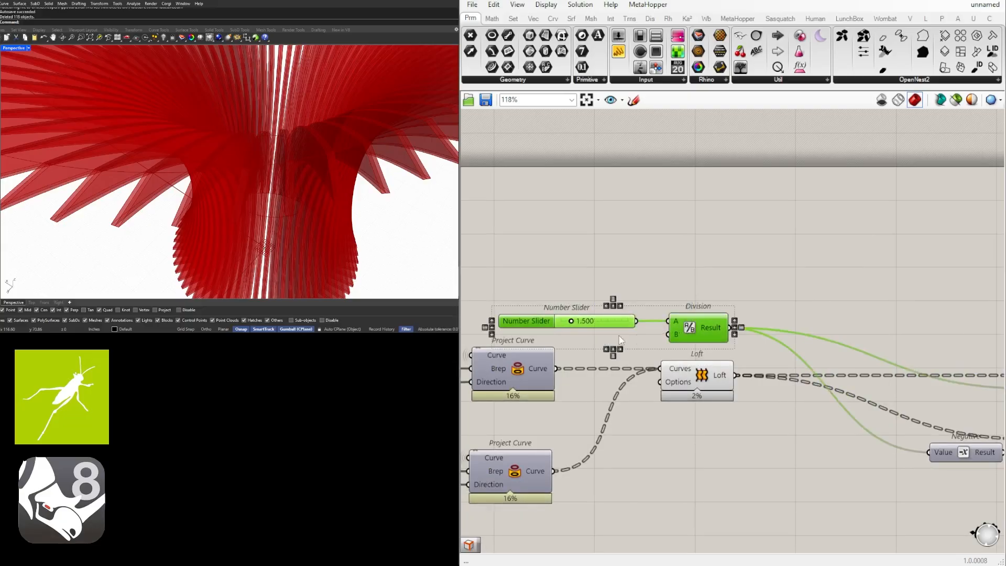
{"action": "left_click_drag", "start_coordinate": [700, 327], "coordinate": [696, 311]}
{"action": "left_click", "coordinate": [693, 257]}
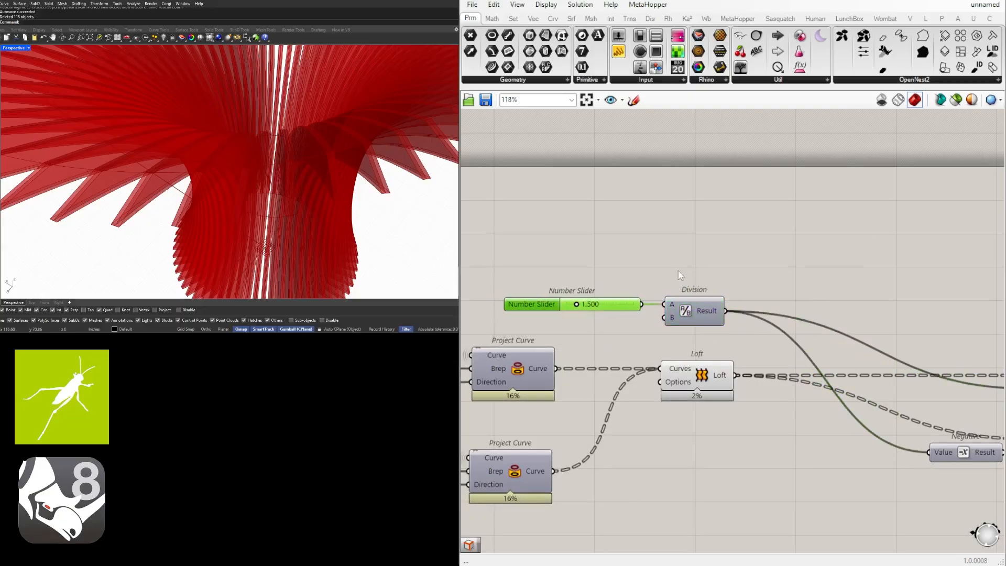
Shift the Brep Join component slightly farther from the second Loft to open up the layout
{"action": "scroll", "coordinate": [782, 308], "scroll_direction": "down", "scroll_amount": 6}
{"action": "right_click_drag", "start_coordinate": [905, 362], "coordinate": [743, 366]}
{"action": "scroll", "coordinate": [739, 366], "scroll_direction": "up", "scroll_amount": 4}
{"action": "left_click", "coordinate": [642, 370]}
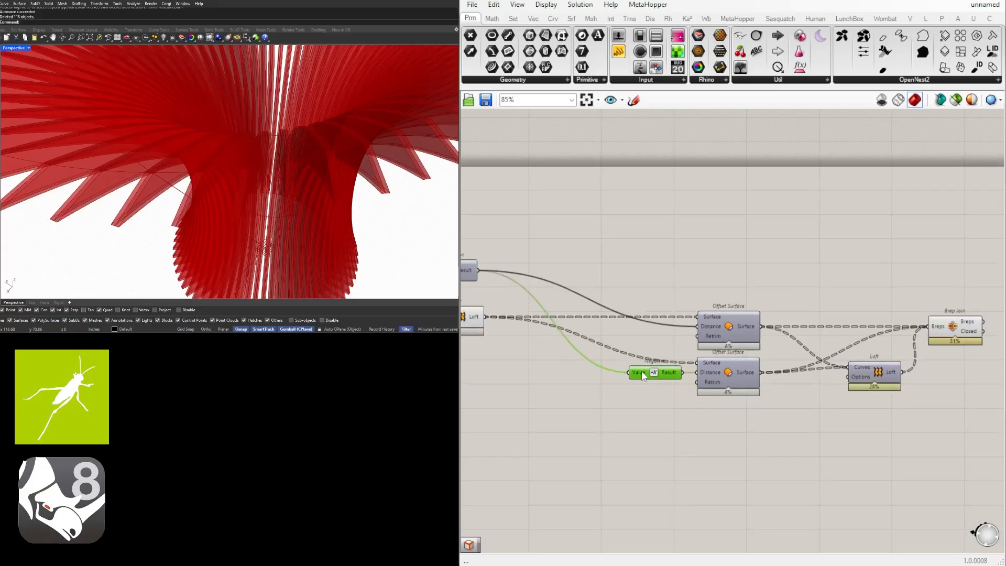
{"action": "left_click", "coordinate": [783, 399]}
{"action": "scroll", "coordinate": [783, 399], "scroll_direction": "down", "scroll_amount": 2}
{"action": "left_click", "coordinate": [791, 378]}
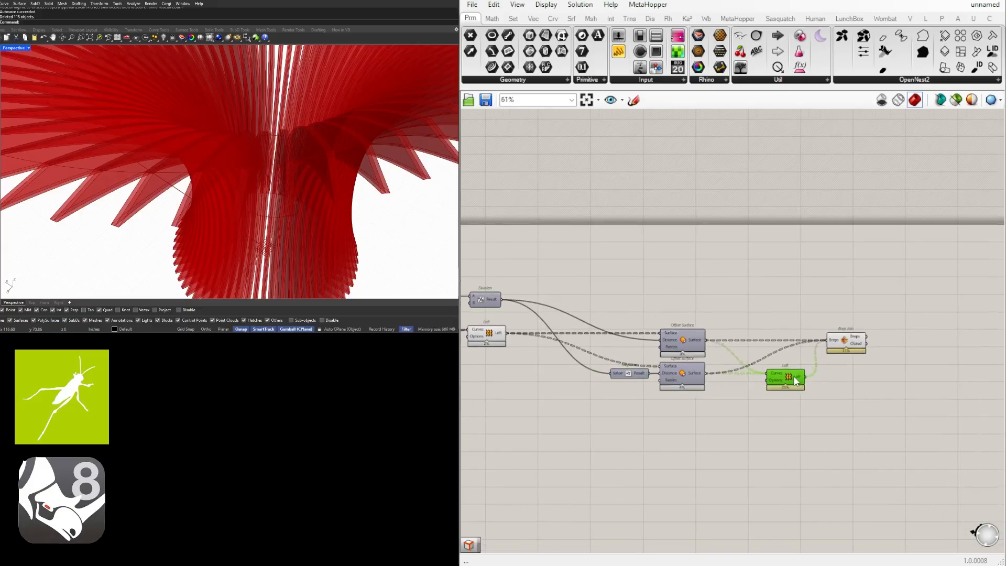
{"action": "left_click", "coordinate": [877, 375]}
{"action": "left_click", "coordinate": [854, 342]}
{"action": "left_click", "coordinate": [874, 341]}
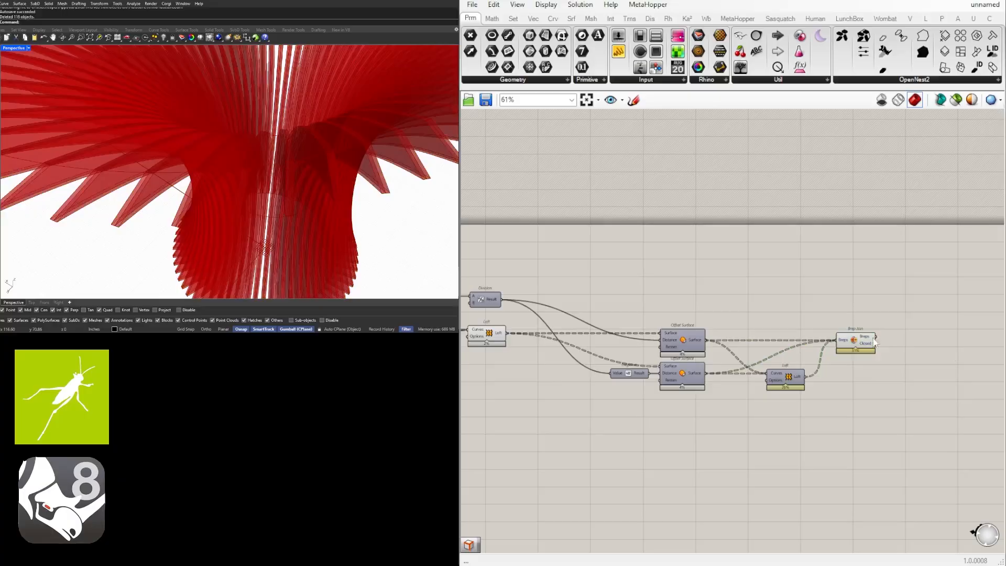
Turn off the preview of the components from the first Loft through the two Offset Surfaces
{"action": "scroll", "coordinate": [826, 358], "scroll_direction": "down", "scroll_amount": 4}
{"action": "scroll", "coordinate": [825, 355], "scroll_direction": "up", "scroll_amount": 5}
{"action": "scroll", "coordinate": [736, 391], "scroll_direction": "down", "scroll_amount": 4}
{"action": "right_click_drag", "start_coordinate": [736, 391], "coordinate": [835, 371]}
{"action": "left_click_drag", "start_coordinate": [811, 396], "coordinate": [660, 310]}
{"action": "middle_click", "coordinate": [705, 293]}
{"action": "left_click", "coordinate": [739, 261]}
Add a Geometry parameter next to the Brep Join and connect the joined Breps output to it
{"action": "right_click_drag", "start_coordinate": [876, 323], "coordinate": [697, 346]}
{"action": "scroll", "coordinate": [730, 373], "scroll_direction": "up", "scroll_amount": 6}
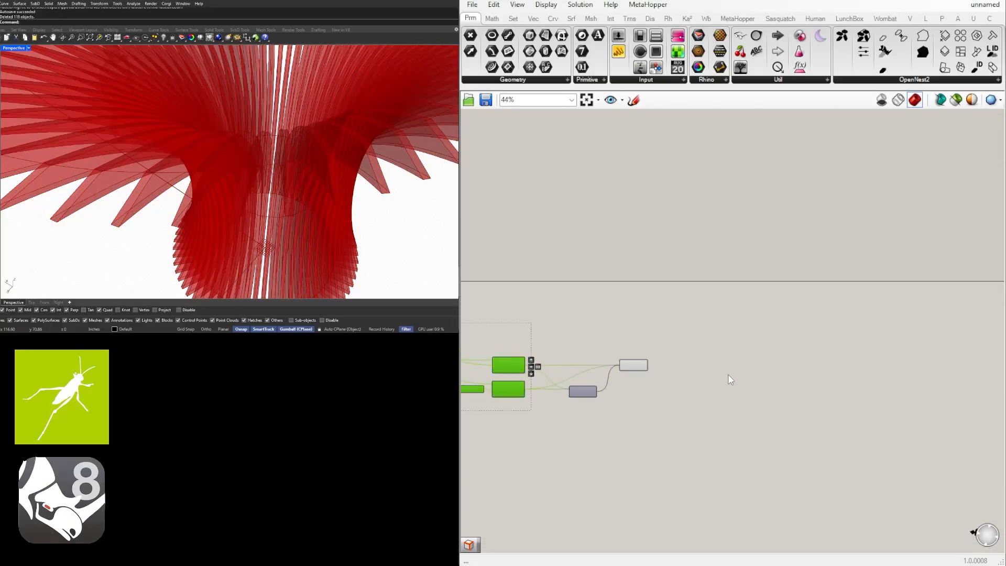
{"action": "double_click", "coordinate": [737, 371]}
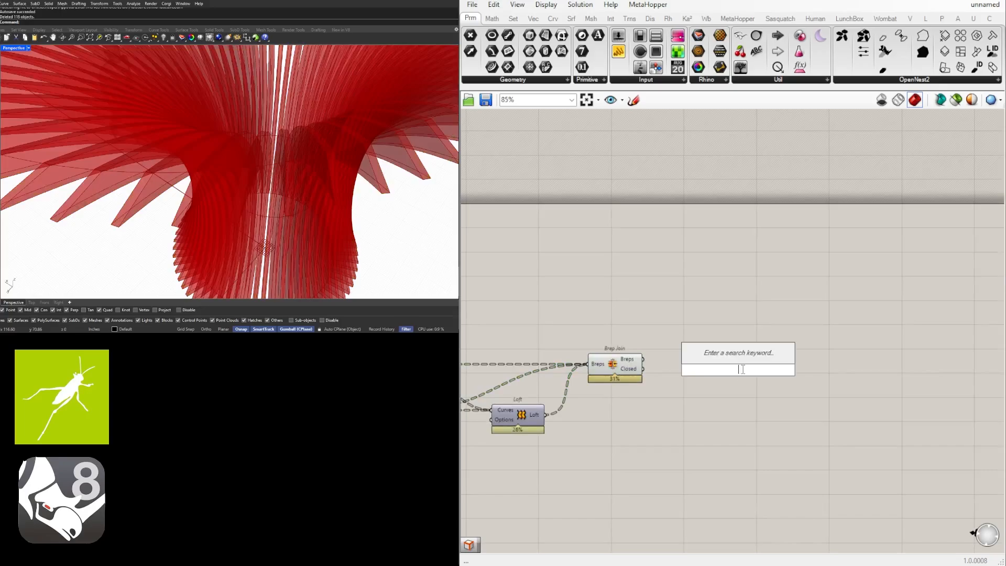
{"action": "type", "text": "c"}
{"action": "key", "text": "BackSpace"}
{"action": "type", "text": "geome"}
{"action": "left_click", "coordinate": [708, 313]}
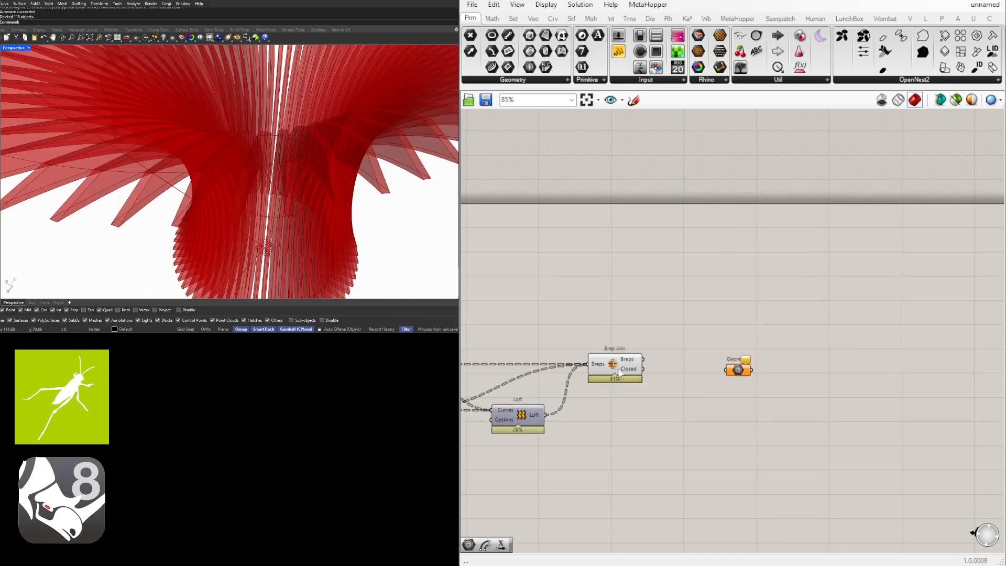
{"action": "mouse_move", "coordinate": [676, 370]}
{"action": "left_mouse_down"}
{"action": "mouse_move", "coordinate": [728, 369]}
{"action": "mouse_move", "coordinate": [686, 356]}
{"action": "left_mouse_up"}
Turn off the preview of the Brep Join component
{"action": "left_click_drag", "start_coordinate": [640, 416], "coordinate": [604, 333]}
{"action": "middle_click", "coordinate": [604, 333]}
{"action": "left_click", "coordinate": [636, 296]}
{"action": "left_click", "coordinate": [778, 409]}
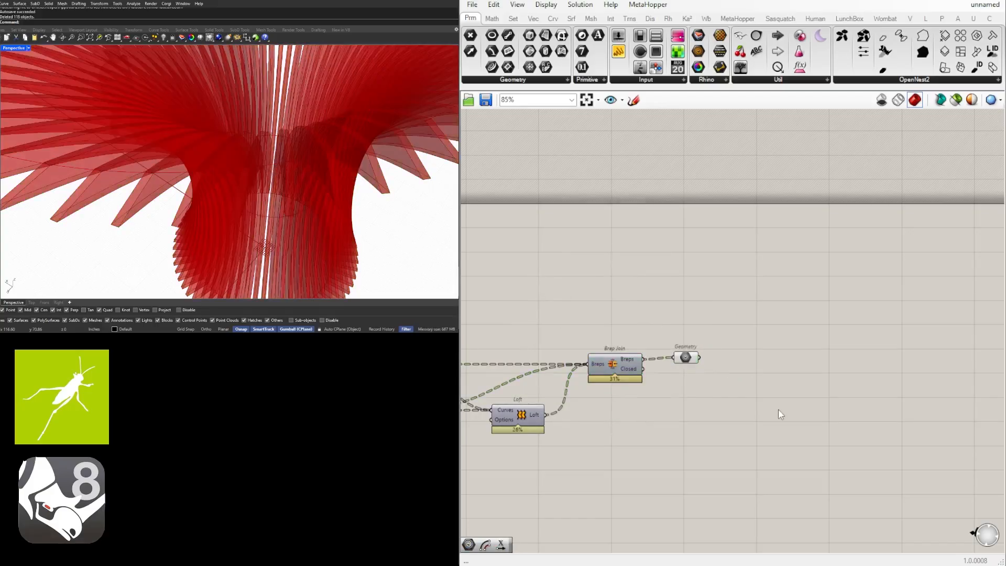
Add a Custom Preview component and connect the Geometry parameter to its Geometry input
{"action": "double_click", "coordinate": [779, 409]}
{"action": "type", "text": "CUSTO"}
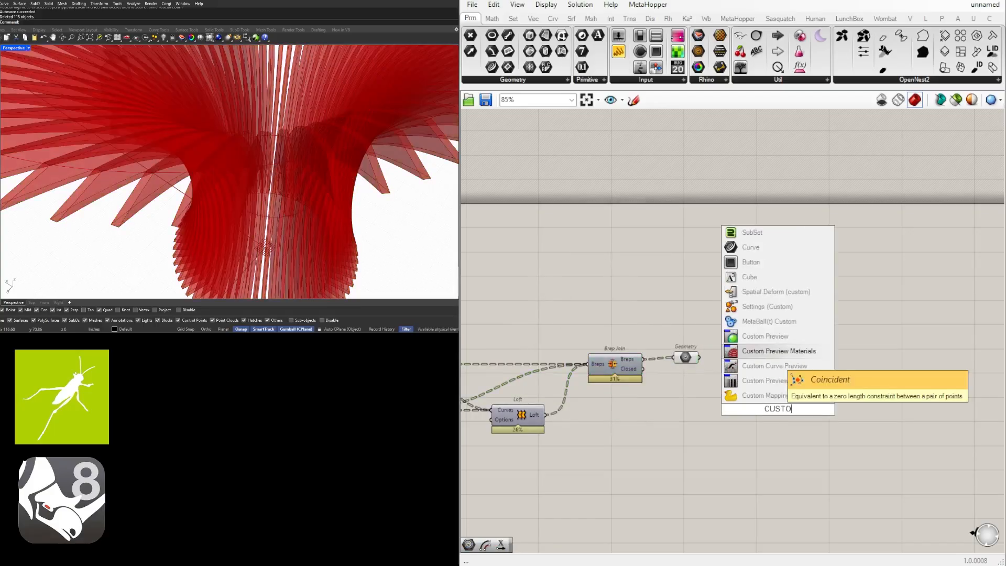
{"action": "left_click", "coordinate": [757, 342]}
{"action": "left_click_drag", "start_coordinate": [683, 357], "coordinate": [822, 370]}
Add a Colour Swatch and connect it to the Material input of the Custom Preview
{"action": "double_click", "coordinate": [744, 402]}
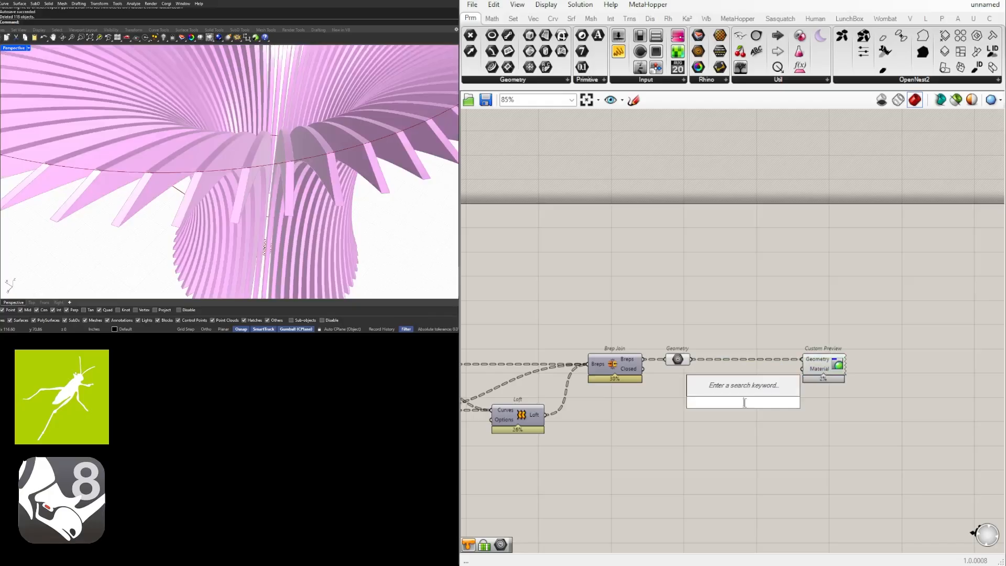
{"action": "type", "text": "SWA"}
{"action": "left_click", "coordinate": [746, 346]}
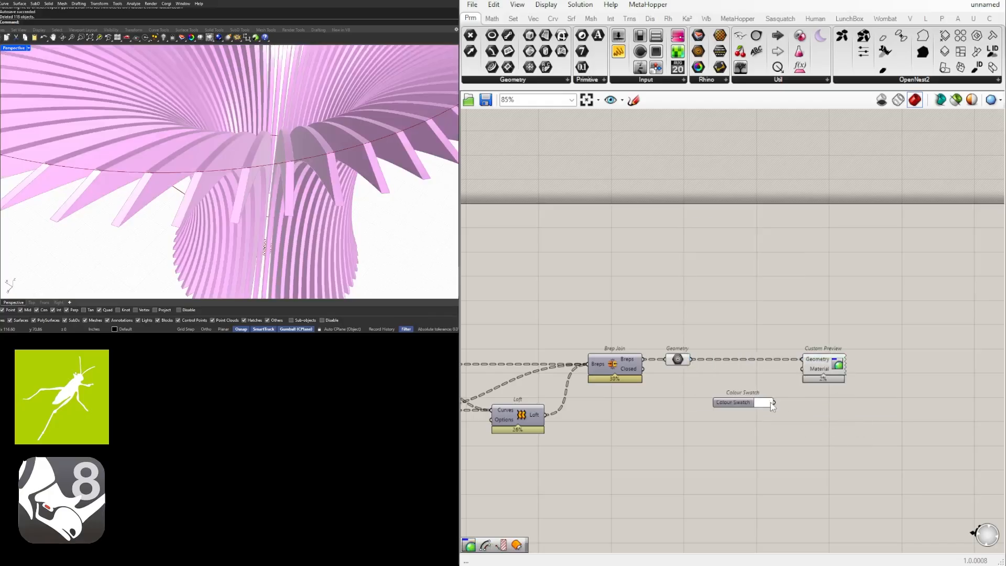
{"action": "left_click_drag", "start_coordinate": [754, 401], "coordinate": [805, 370]}
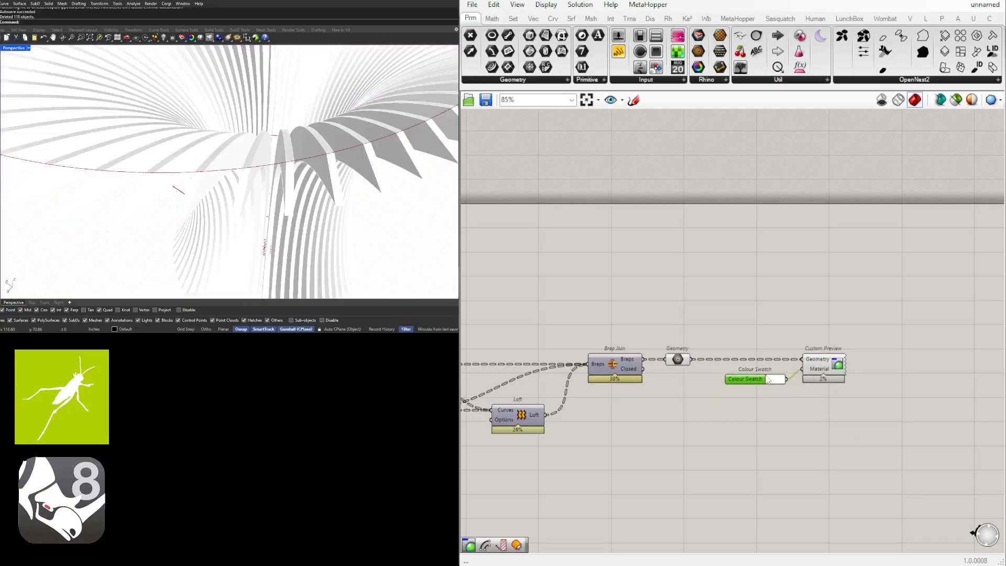
Set the swatch to a light orange with hue 30° and saturation about 65, and view the whole coloured structure
{"action": "left_click", "coordinate": [775, 379]}
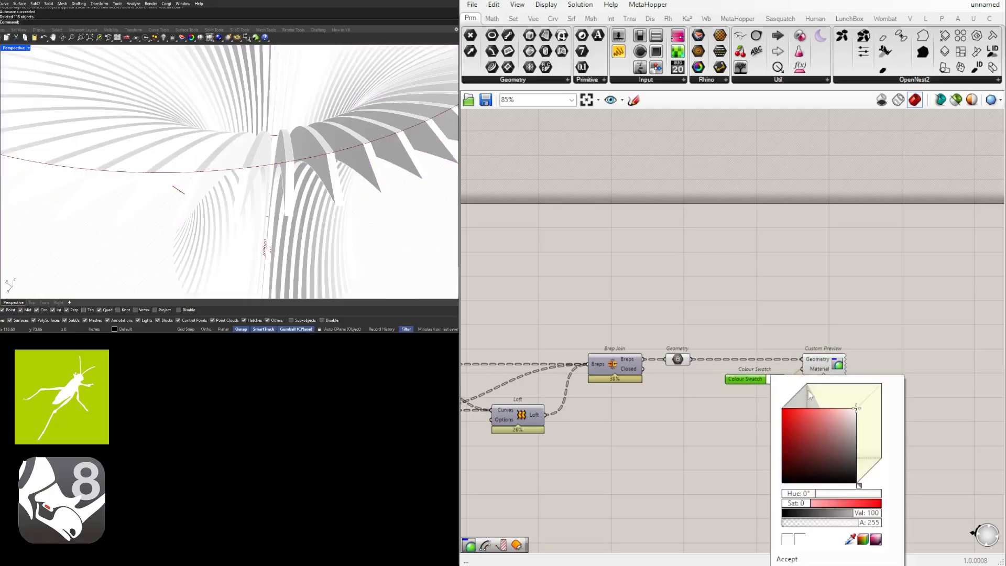
{"action": "double_click", "coordinate": [805, 493]}
{"action": "key", "text": "Return"}
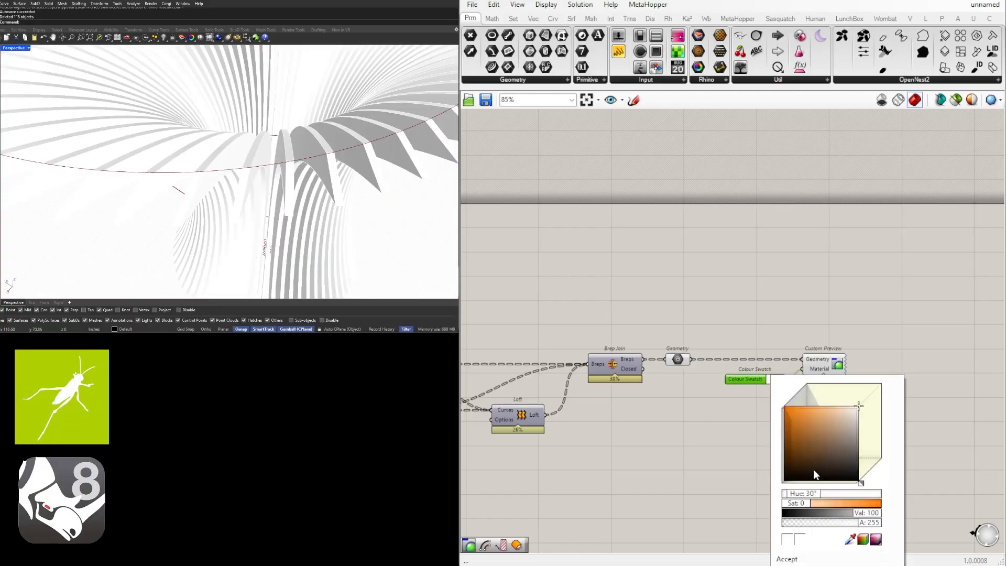
{"action": "left_click_drag", "start_coordinate": [803, 504], "coordinate": [851, 508]}
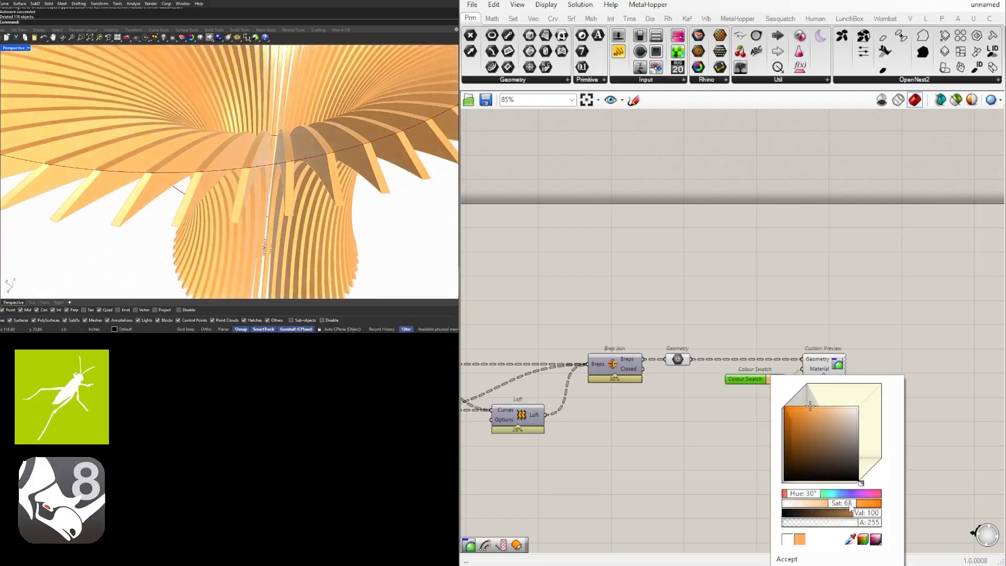
{"action": "left_click", "coordinate": [734, 435]}
{"action": "scroll", "coordinate": [210, 152], "scroll_direction": "down", "scroll_amount": 8}
{"action": "right_click_drag", "start_coordinate": [153, 175], "coordinate": [361, 166]}
{"action": "scroll", "coordinate": [233, 186], "scroll_direction": "up", "scroll_amount": 4}
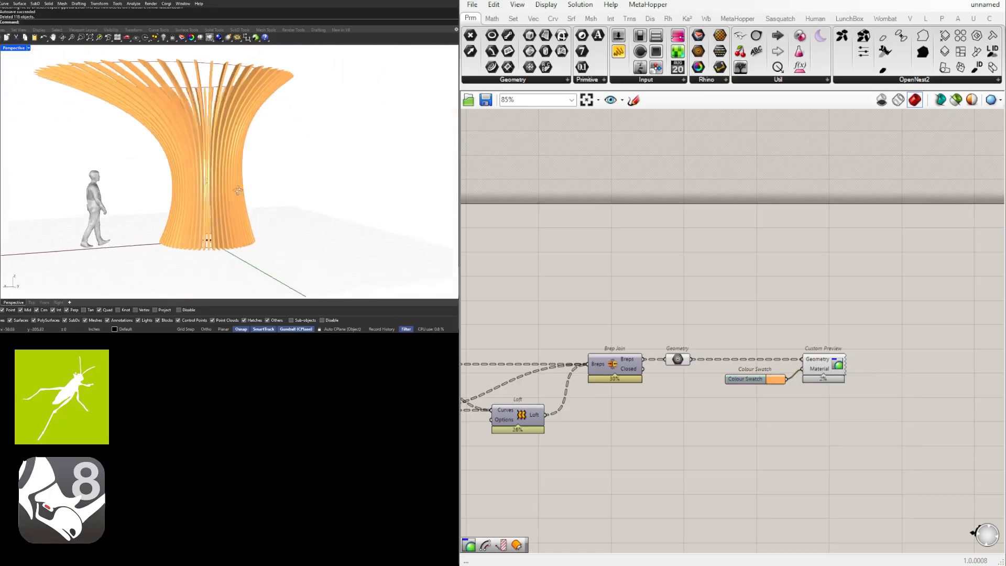
Examine the orange fin structure from several angles and distances, from low side views to a close view of the rim
{"action": "right_click_drag", "start_coordinate": [178, 184], "coordinate": [245, 192], "text": "shift"}
{"action": "scroll", "coordinate": [251, 180], "scroll_direction": "down", "scroll_amount": 4}
{"action": "scroll", "coordinate": [244, 252], "scroll_direction": "up", "scroll_amount": 4}
{"action": "scroll", "coordinate": [245, 256], "scroll_direction": "down", "scroll_amount": 4}
{"action": "right_click_drag", "start_coordinate": [245, 256], "coordinate": [268, 178]}
{"action": "scroll", "coordinate": [269, 183], "scroll_direction": "down", "scroll_amount": 3}
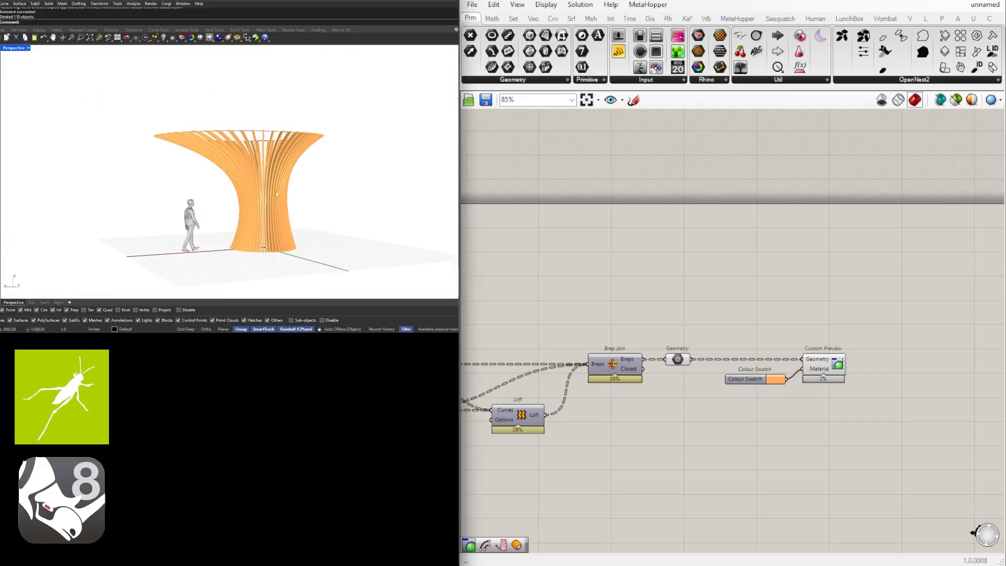
{"action": "right_click_drag", "start_coordinate": [275, 190], "coordinate": [260, 139]}
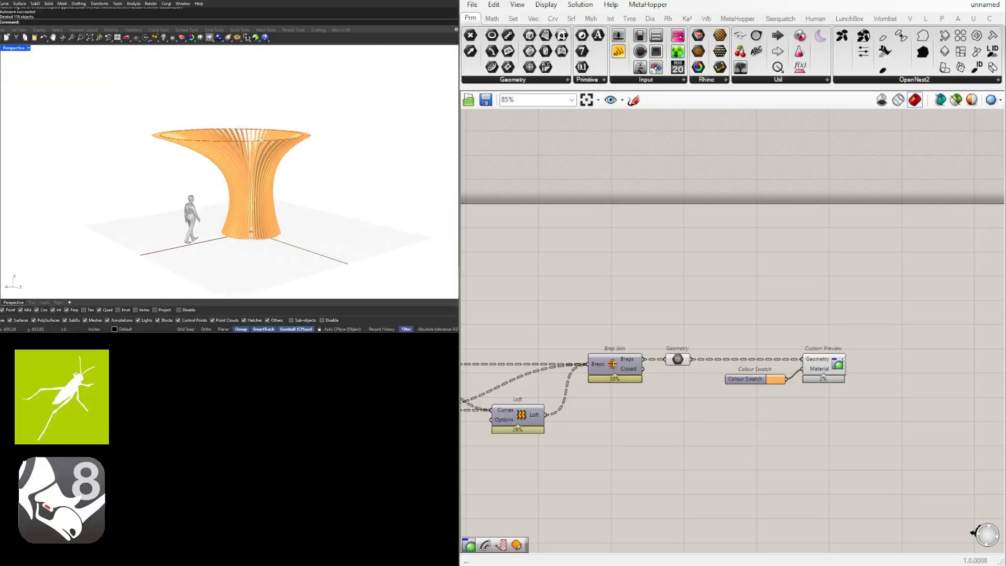
{"action": "scroll", "coordinate": [257, 231], "scroll_direction": "down", "scroll_amount": 5}
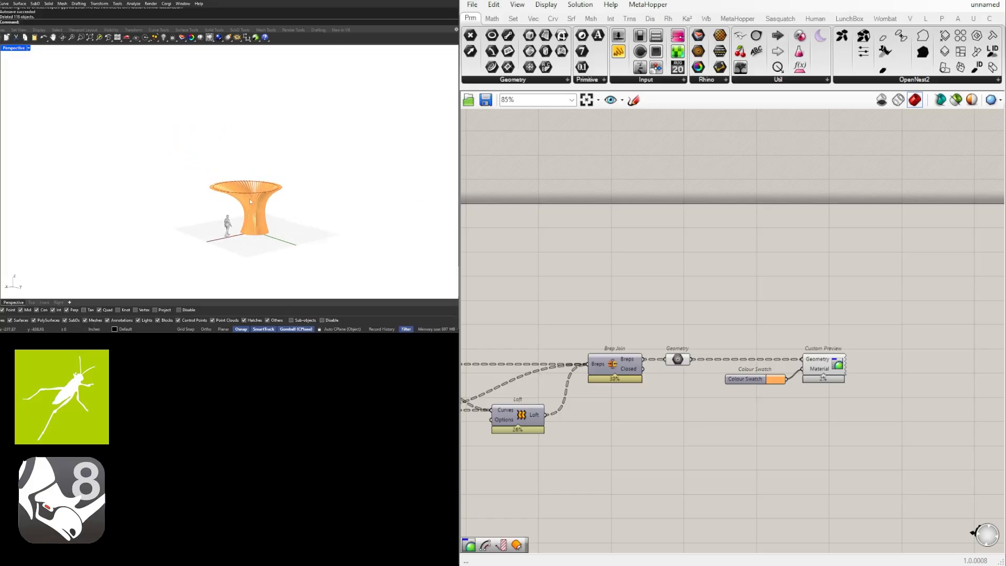
{"action": "scroll", "coordinate": [250, 202], "scroll_direction": "up", "scroll_amount": 5}
{"action": "right_click_drag", "start_coordinate": [250, 201], "coordinate": [257, 175]}
{"action": "scroll", "coordinate": [260, 222], "scroll_direction": "down", "scroll_amount": 3}
{"action": "scroll", "coordinate": [260, 228], "scroll_direction": "up", "scroll_amount": 1}
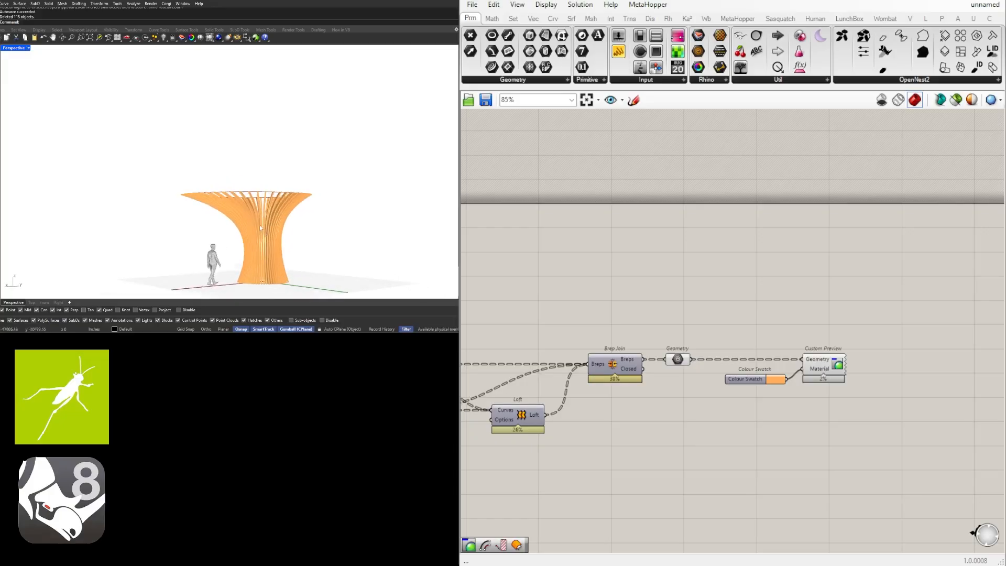
{"action": "right_click_drag", "start_coordinate": [263, 233], "coordinate": [266, 241]}
{"action": "scroll", "coordinate": [273, 251], "scroll_direction": "up", "scroll_amount": 6}
{"action": "scroll", "coordinate": [272, 236], "scroll_direction": "down", "scroll_amount": 4}
{"action": "right_click_drag", "start_coordinate": [265, 142], "coordinate": [284, 166]}
{"action": "scroll", "coordinate": [286, 165], "scroll_direction": "down", "scroll_amount": 2}
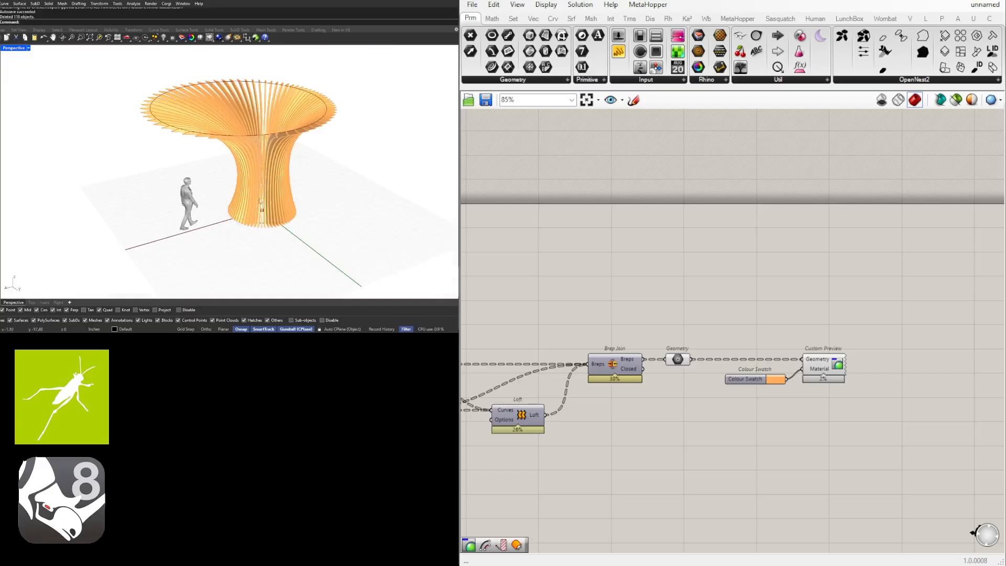
{"action": "right_click_drag", "start_coordinate": [226, 210], "coordinate": [258, 205]}
{"action": "scroll", "coordinate": [277, 202], "scroll_direction": "up", "scroll_amount": 3}
{"action": "scroll", "coordinate": [276, 203], "scroll_direction": "down", "scroll_amount": 3}
{"action": "right_click_drag", "start_coordinate": [205, 98], "coordinate": [195, 131]}
{"action": "scroll", "coordinate": [173, 141], "scroll_direction": "up", "scroll_amount": 6}
{"action": "scroll", "coordinate": [745, 286], "scroll_direction": "down", "scroll_amount": 1}
Turn on the preview of the two Loft components feeding the Project Curve components and inspect both lofted surfaces around the fins
{"action": "scroll", "coordinate": [741, 292], "scroll_direction": "down", "scroll_amount": 4}
{"action": "right_click_drag", "start_coordinate": [726, 342], "coordinate": [949, 339]}
{"action": "scroll", "coordinate": [828, 335], "scroll_direction": "down", "scroll_amount": 2}
{"action": "scroll", "coordinate": [831, 338], "scroll_direction": "down", "scroll_amount": 3}
{"action": "scroll", "coordinate": [706, 359], "scroll_direction": "up", "scroll_amount": 8}
{"action": "scroll", "coordinate": [750, 384], "scroll_direction": "up", "scroll_amount": 1}
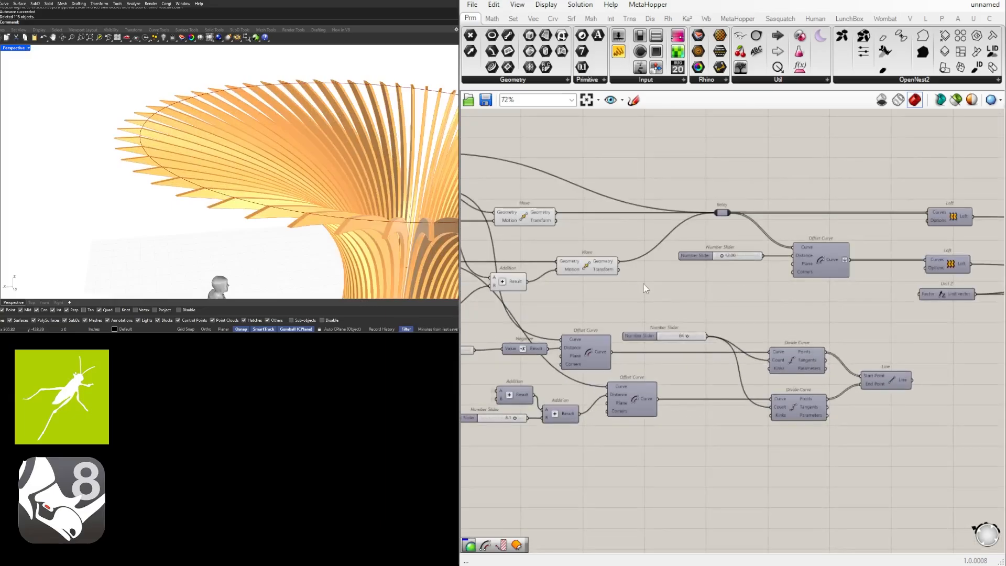
{"action": "right_click_drag", "start_coordinate": [643, 283], "coordinate": [722, 334]}
{"action": "scroll", "coordinate": [715, 317], "scroll_direction": "down", "scroll_amount": 2}
{"action": "right_click_drag", "start_coordinate": [835, 362], "coordinate": [907, 313]}
{"action": "scroll", "coordinate": [633, 338], "scroll_direction": "up", "scroll_amount": 3}
{"action": "scroll", "coordinate": [637, 335], "scroll_direction": "down", "scroll_amount": 1}
{"action": "scroll", "coordinate": [725, 339], "scroll_direction": "up", "scroll_amount": 2}
{"action": "left_click_drag", "start_coordinate": [718, 313], "coordinate": [666, 216]}
{"action": "middle_click", "coordinate": [671, 214]}
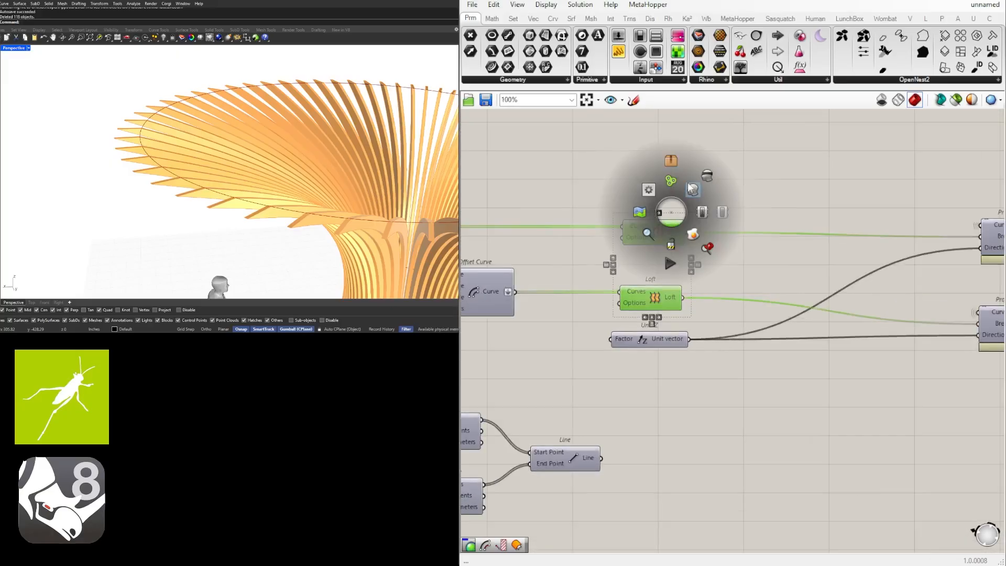
{"action": "left_click", "coordinate": [693, 186]}
{"action": "left_click", "coordinate": [852, 159]}
{"action": "left_click", "coordinate": [664, 226]}
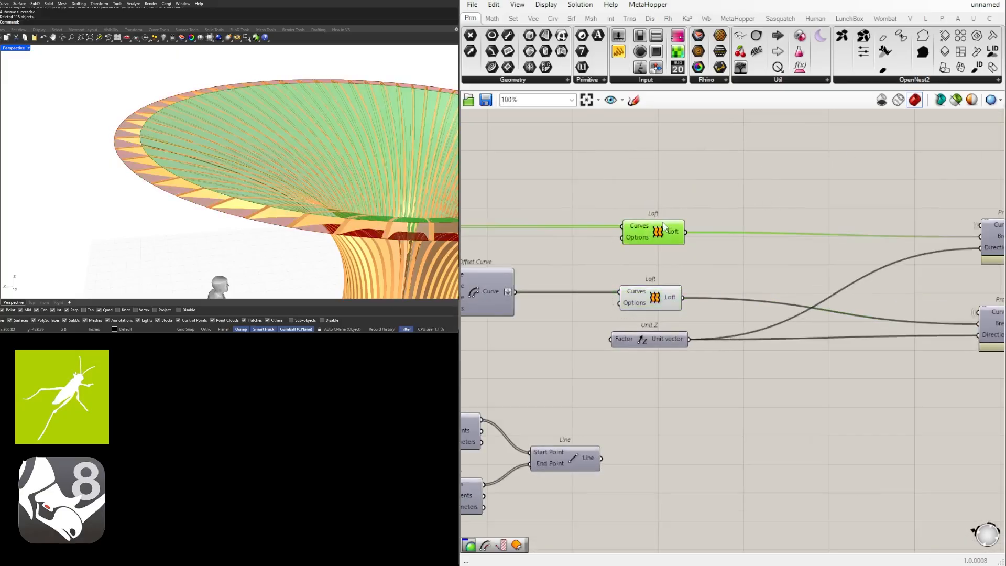
{"action": "left_click", "coordinate": [650, 298], "text": "shift"}
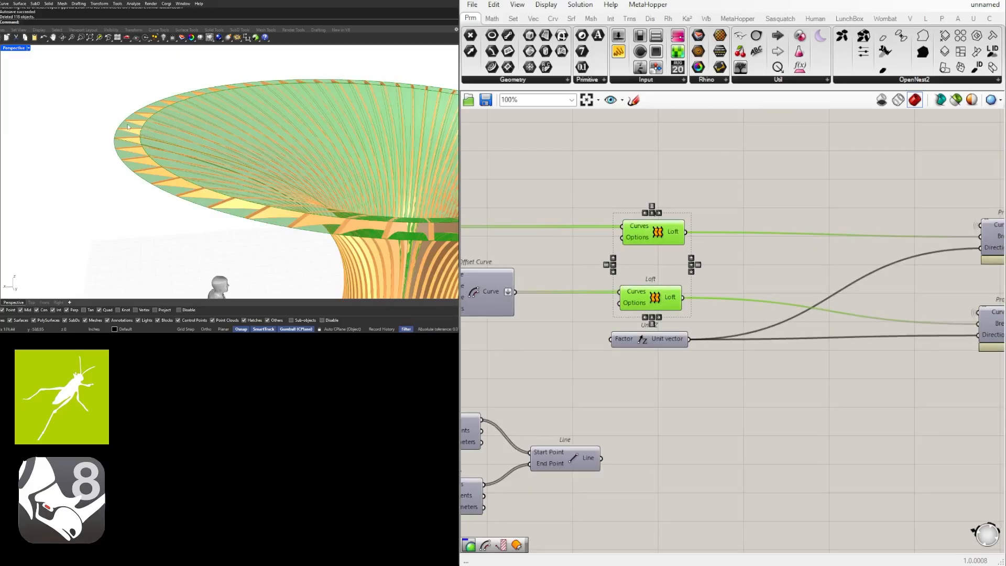
{"action": "scroll", "coordinate": [294, 209], "scroll_direction": "down", "scroll_amount": 5}
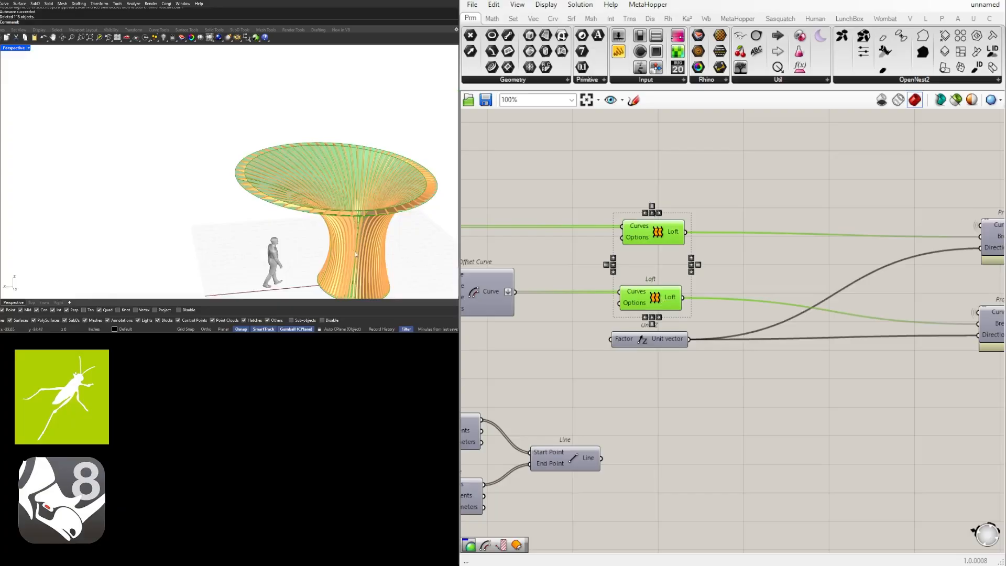
{"action": "right_click_drag", "start_coordinate": [325, 231], "coordinate": [283, 183], "text": "shift"}
{"action": "scroll", "coordinate": [314, 252], "scroll_direction": "up", "scroll_amount": 5}
Add a Brep Edges component to the empty canvas area below the Project Curve components
{"action": "scroll", "coordinate": [717, 362], "scroll_direction": "down", "scroll_amount": 1}
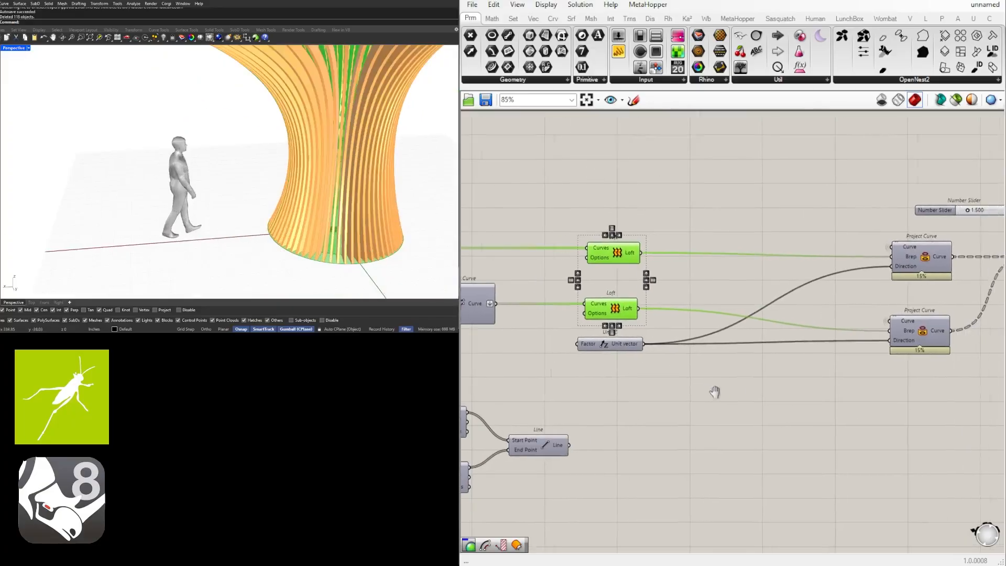
{"action": "double_click", "coordinate": [733, 399]}
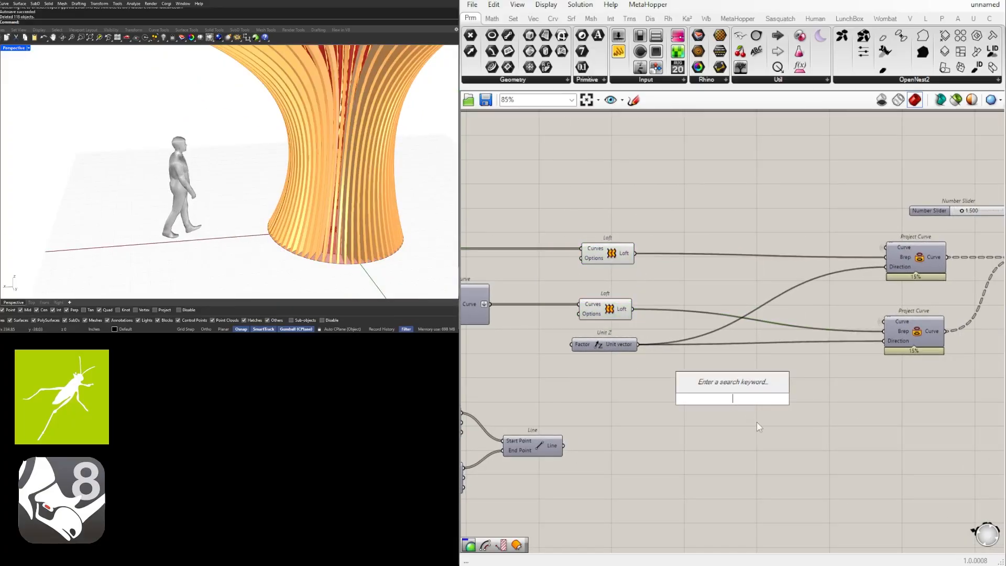
{"action": "type", "text": "EDGES"}
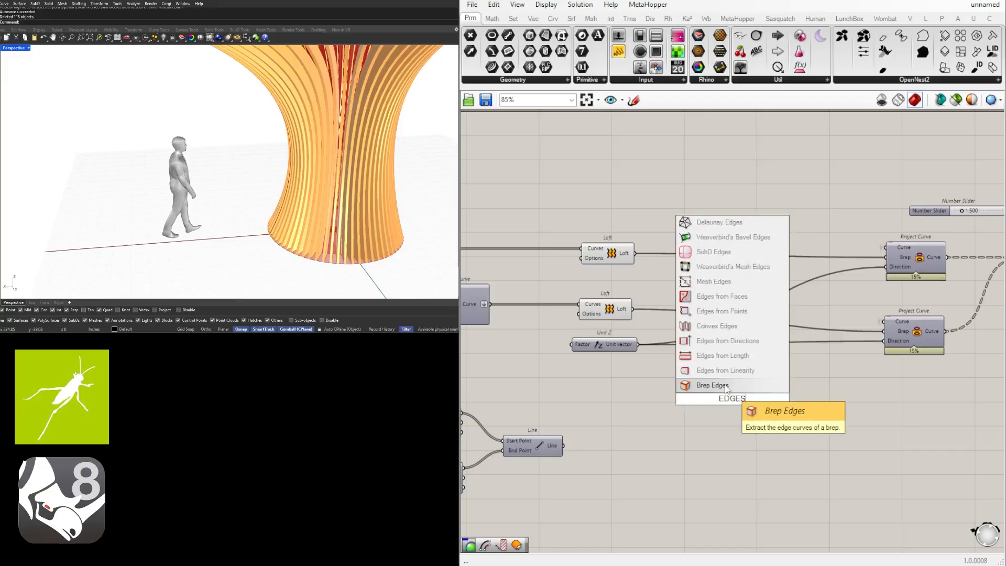
{"action": "left_click", "coordinate": [727, 389]}
{"action": "left_click_drag", "start_coordinate": [722, 401], "coordinate": [827, 401]}
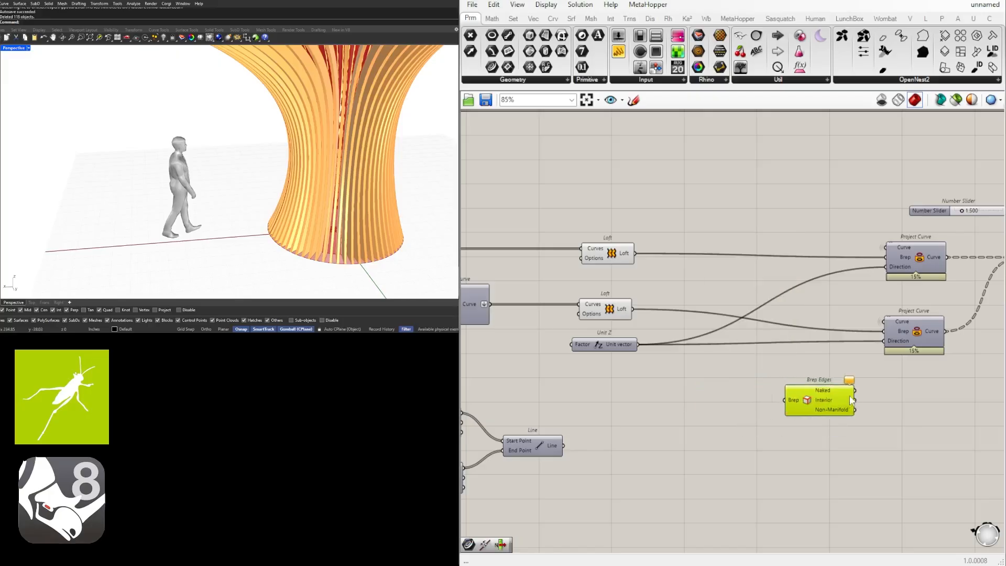
Connect the first Loft to Brep Edges and place a second Brep Edges below it, fed by the other Loft
{"action": "left_click", "coordinate": [619, 255]}
{"action": "left_click_drag", "start_coordinate": [638, 257], "coordinate": [863, 442]}
{"action": "left_click_drag", "start_coordinate": [632, 310], "coordinate": [829, 438]}
{"action": "right_click_drag", "start_coordinate": [853, 407], "coordinate": [744, 409]}
{"action": "left_click_drag", "start_coordinate": [753, 443], "coordinate": [755, 464]}
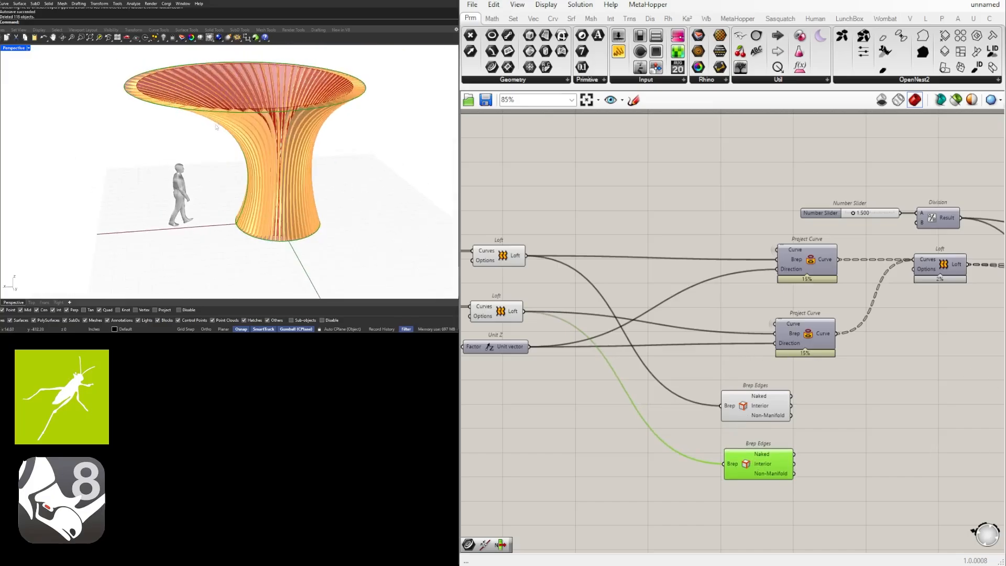
Check the edges extracted by each Brep Edges component and move the second one up directly beneath the first
{"action": "scroll", "coordinate": [802, 412], "scroll_direction": "up", "scroll_amount": 3}
{"action": "left_click", "coordinate": [817, 441]}
{"action": "scroll", "coordinate": [807, 445], "scroll_direction": "down", "scroll_amount": 2}
{"action": "left_click_drag", "start_coordinate": [833, 498], "coordinate": [742, 436]}
{"action": "left_click", "coordinate": [822, 430]}
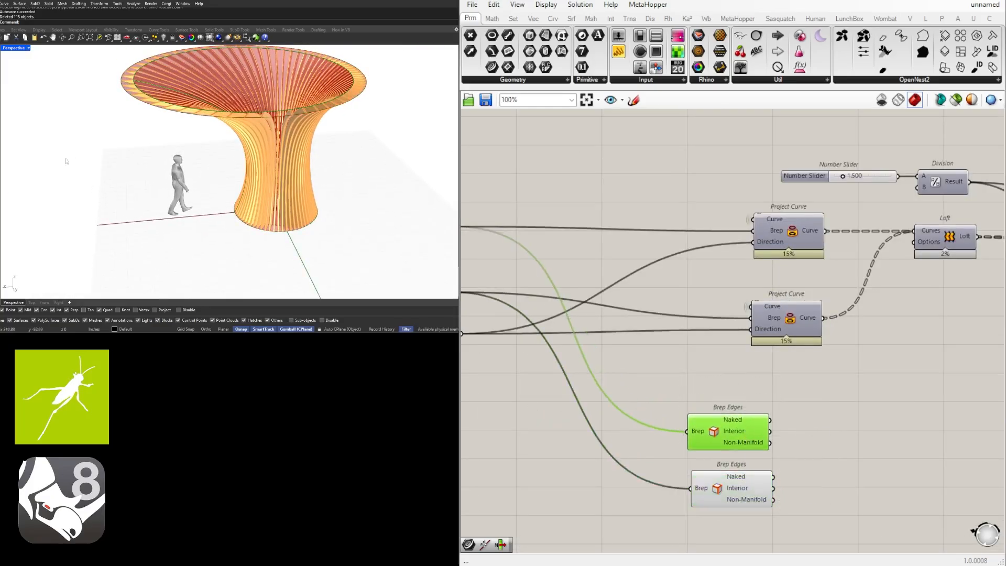
{"action": "left_click", "coordinate": [894, 373]}
{"action": "left_click_drag", "start_coordinate": [728, 501], "coordinate": [728, 490]}
Add a List Item component beside the first Brep Edges and connect the Naked output to its List input
{"action": "double_click", "coordinate": [819, 451]}
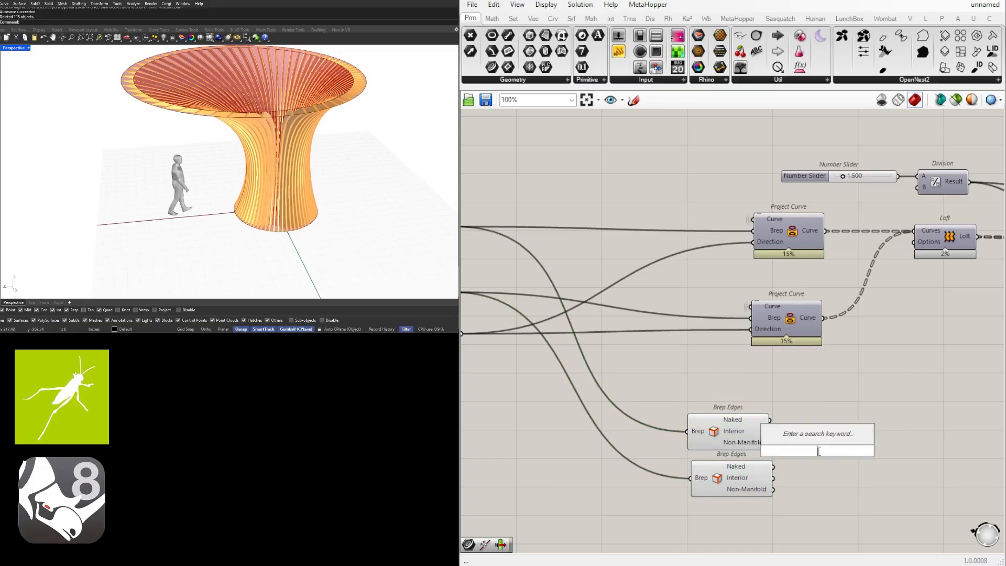
{"action": "type", "text": "ITEM"}
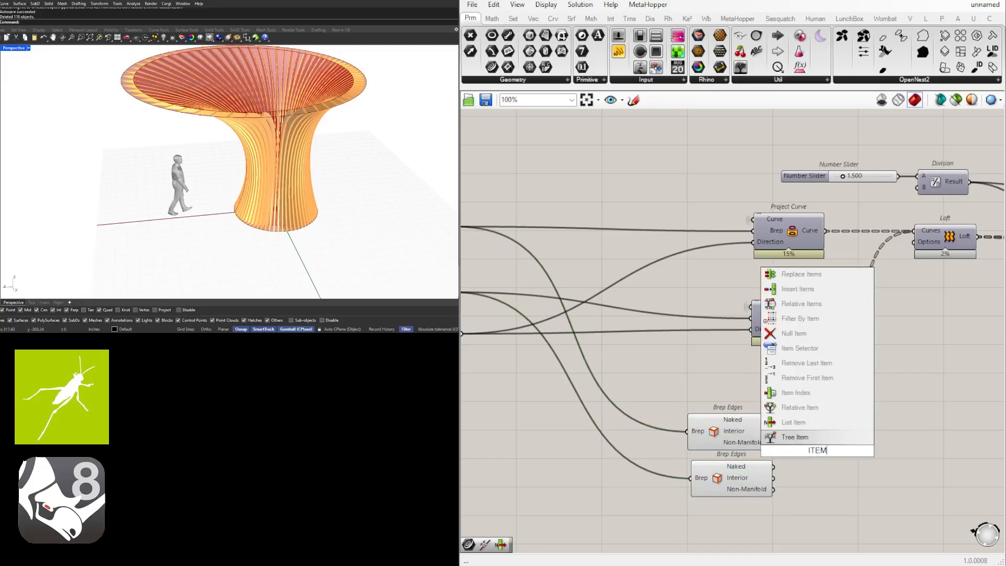
{"action": "left_click", "coordinate": [809, 423]}
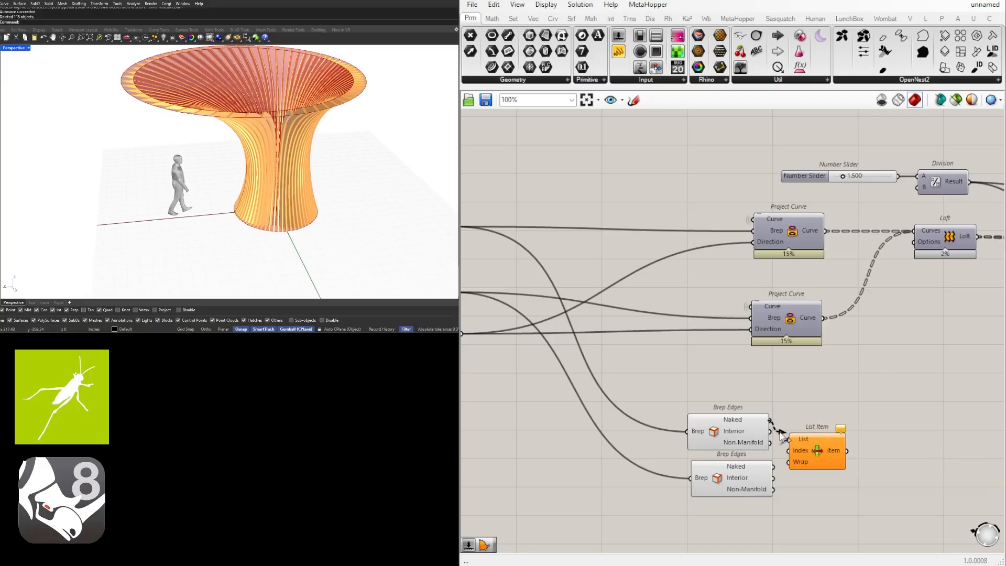
{"action": "left_click_drag", "start_coordinate": [781, 434], "coordinate": [858, 425]}
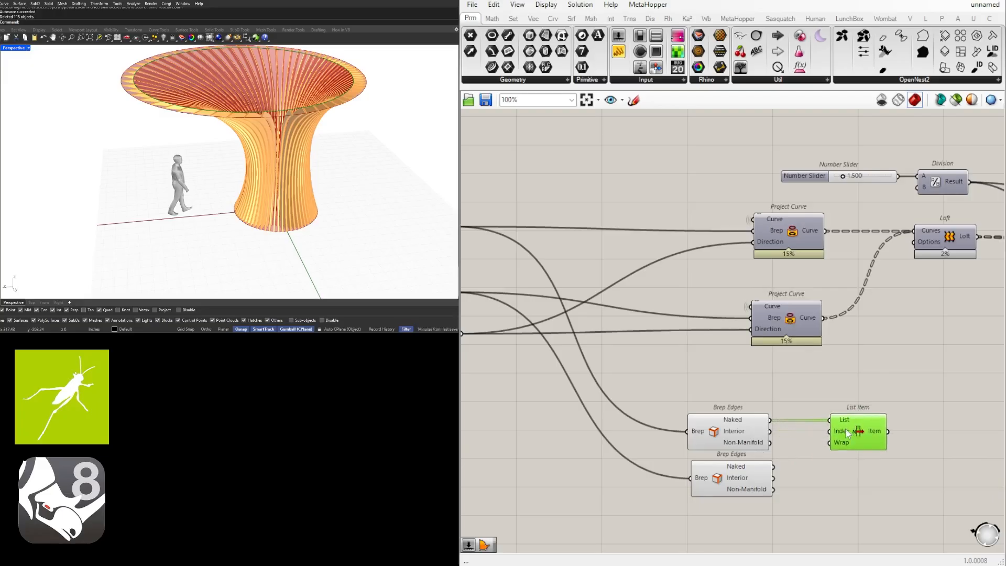
Insert a second output parameter, +1, on the List Item component and check the curves supplied to its List input
{"action": "mouse_move", "coordinate": [844, 424]}
{"action": "scroll", "coordinate": [882, 426], "scroll_direction": "up", "scroll_amount": 6}
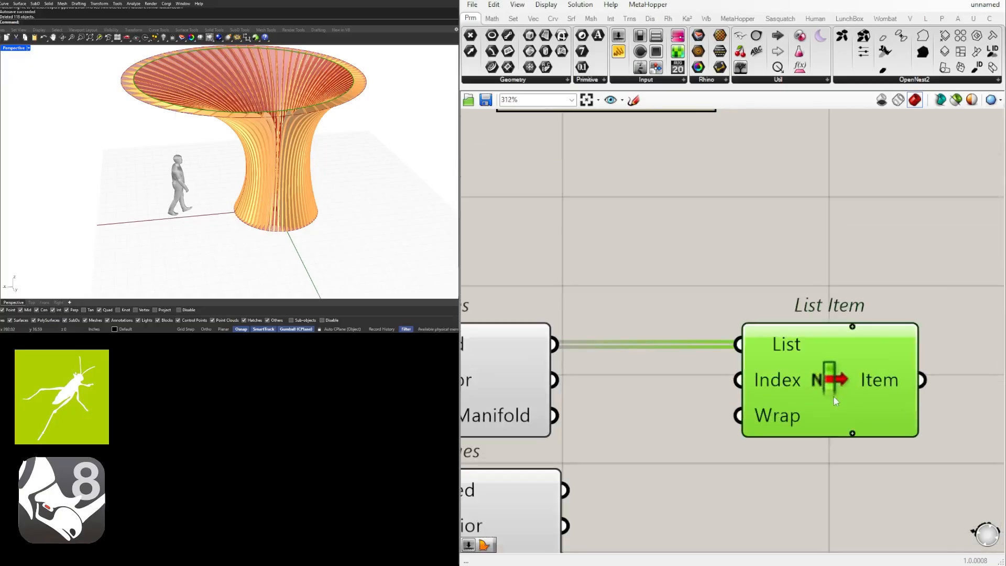
{"action": "mouse_move", "coordinate": [899, 381]}
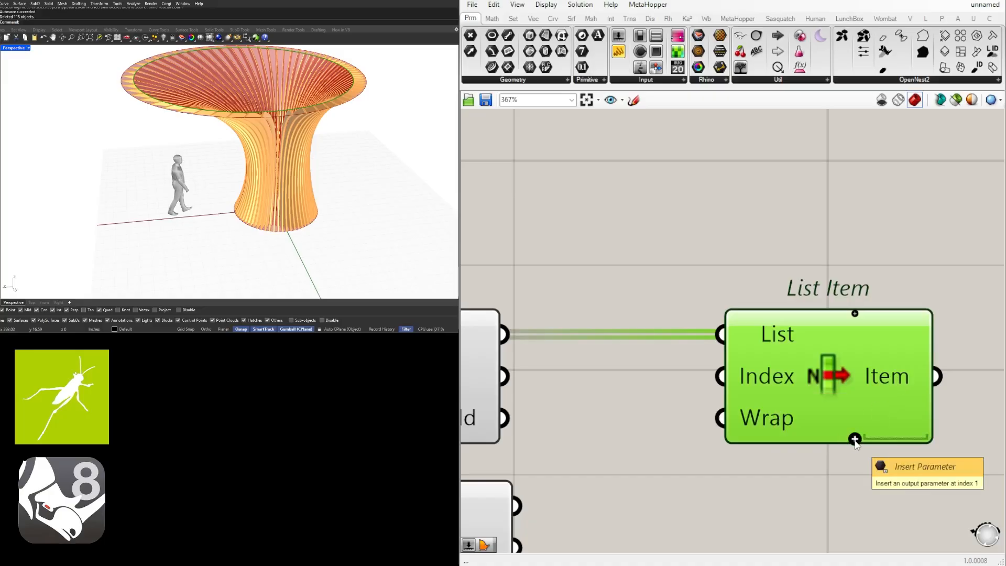
{"action": "left_click", "coordinate": [855, 438]}
{"action": "mouse_move", "coordinate": [781, 342]}
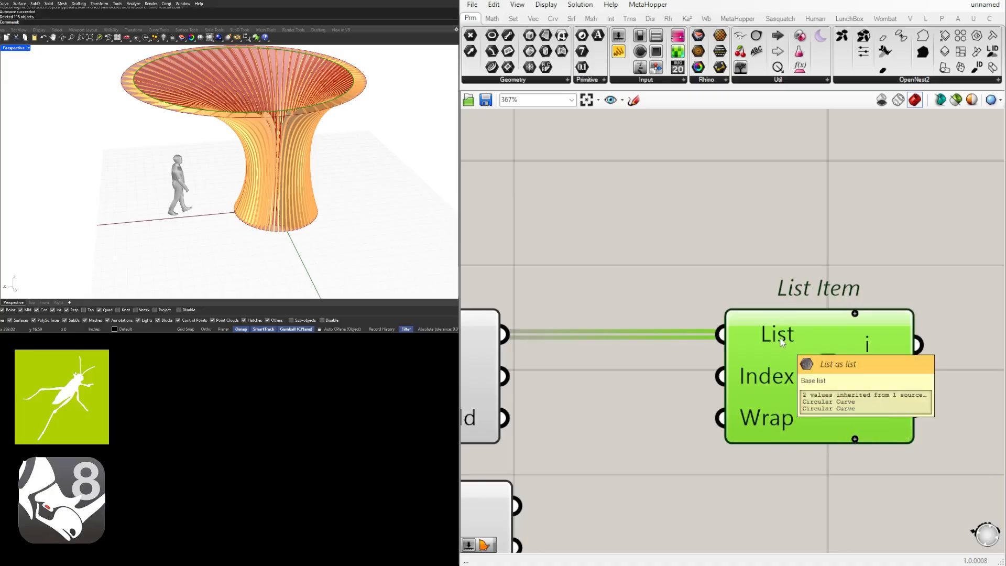
Duplicate the List Item below the original and connect the second Brep Edges' Naked output to the copy's List input
{"action": "scroll", "coordinate": [782, 342], "scroll_direction": "down", "scroll_amount": 5}
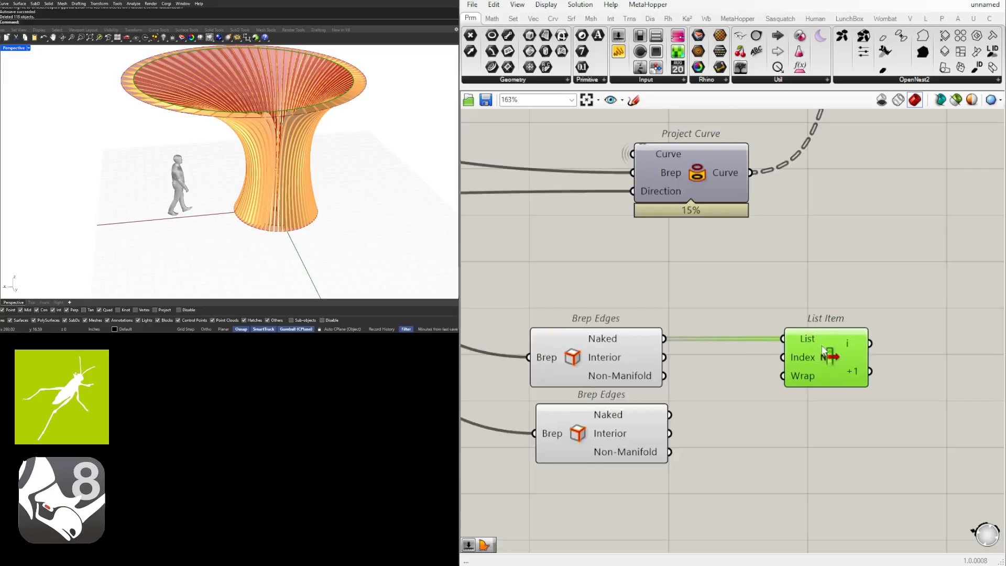
{"action": "left_click_drag", "start_coordinate": [821, 382], "coordinate": [825, 432], "text": "alt"}
{"action": "left_click_drag", "start_coordinate": [670, 415], "coordinate": [824, 419]}
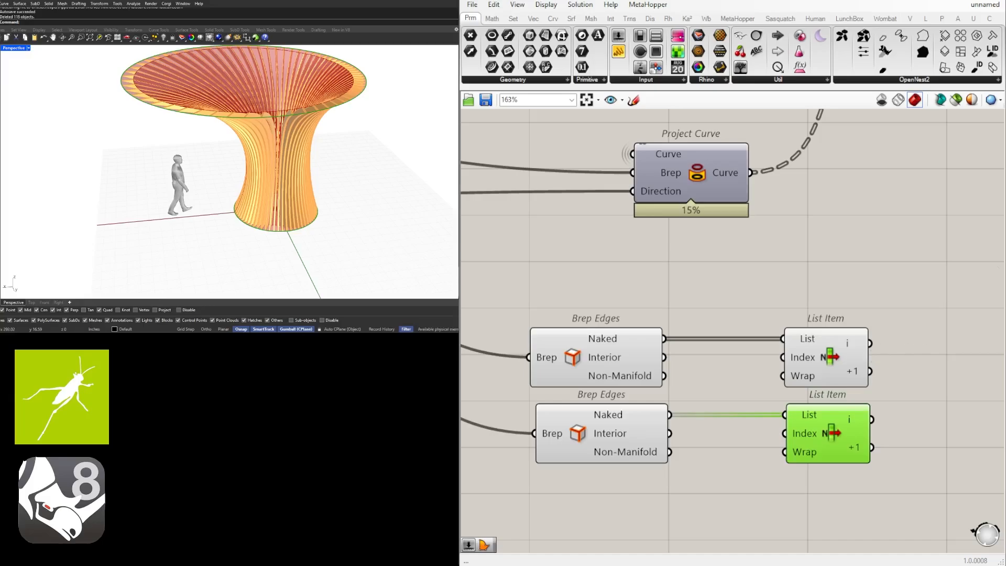
{"action": "left_click", "coordinate": [938, 352]}
{"action": "left_click", "coordinate": [856, 427]}
Try lofting between the rim edges by adding a Loft component fed by the i outputs of both List Items
{"action": "right_click_drag", "start_coordinate": [923, 403], "coordinate": [858, 399]}
{"action": "double_click", "coordinate": [876, 413]}
{"action": "type", "text": "LOFT"}
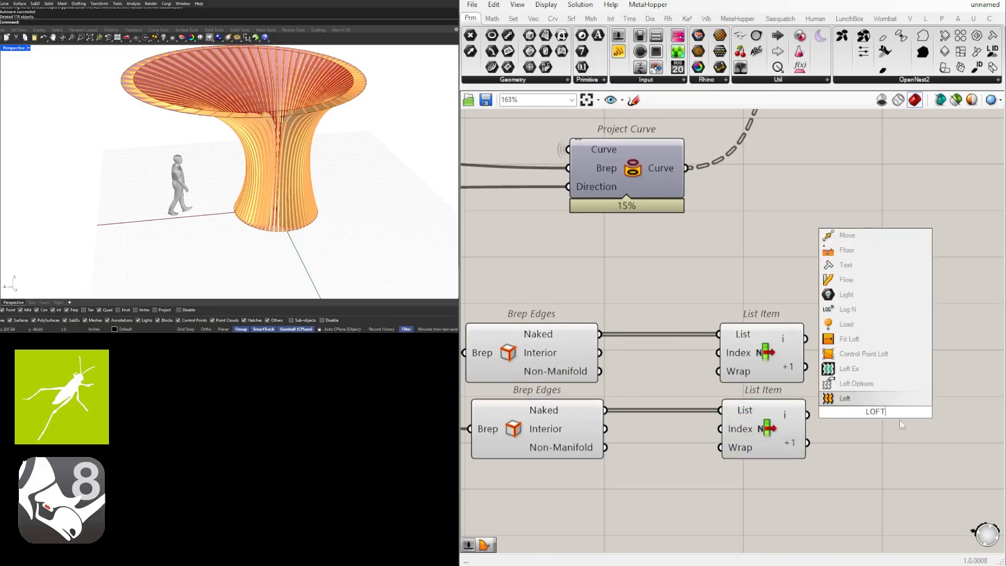
{"action": "key", "text": "Return"}
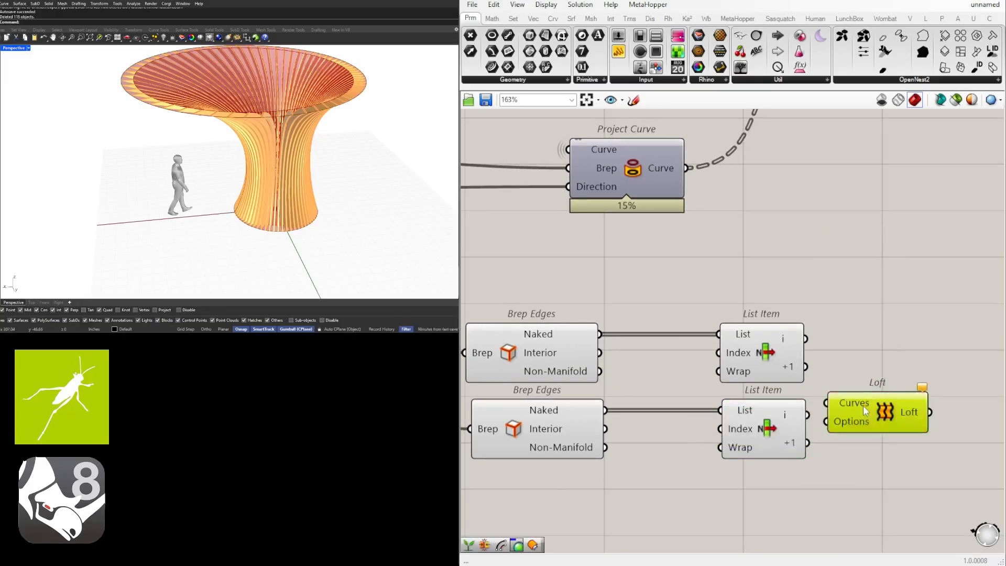
{"action": "left_click_drag", "start_coordinate": [880, 422], "coordinate": [941, 422]}
{"action": "left_click_drag", "start_coordinate": [807, 414], "coordinate": [901, 417]}
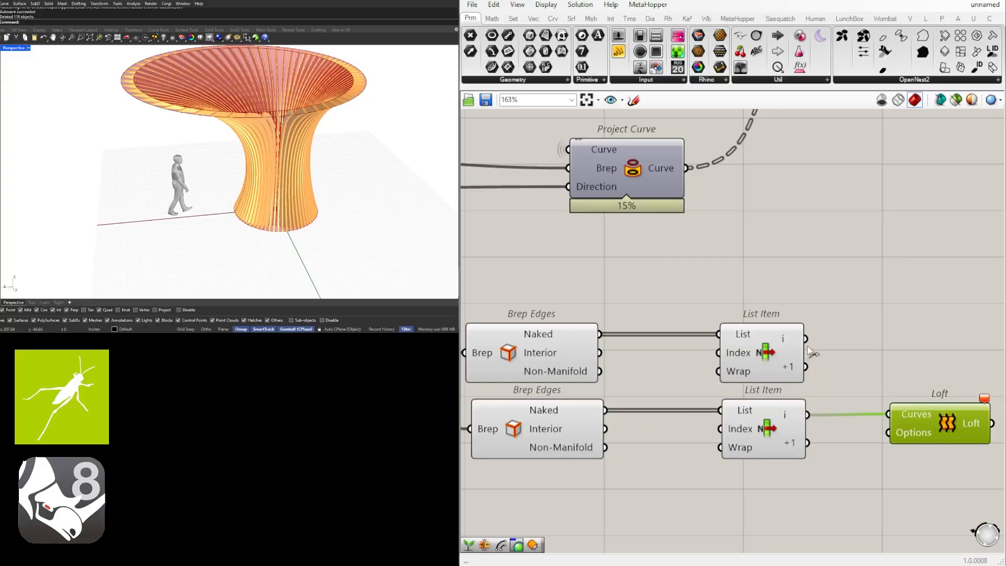
{"action": "left_click_drag", "start_coordinate": [805, 339], "coordinate": [889, 414], "text": "shift"}
{"action": "left_click_drag", "start_coordinate": [937, 435], "coordinate": [948, 430]}
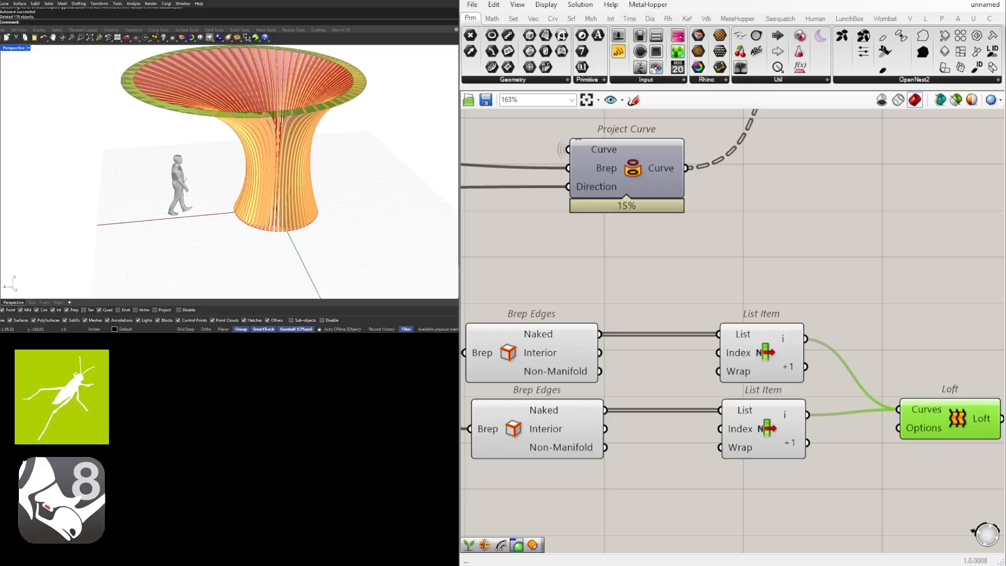
Delete the new Loft component that joins the two List Item outputs
{"action": "left_click", "coordinate": [873, 414]}
{"action": "right_click_drag", "start_coordinate": [874, 414], "coordinate": [822, 419]}
{"action": "left_click_drag", "start_coordinate": [887, 418], "coordinate": [896, 418]}
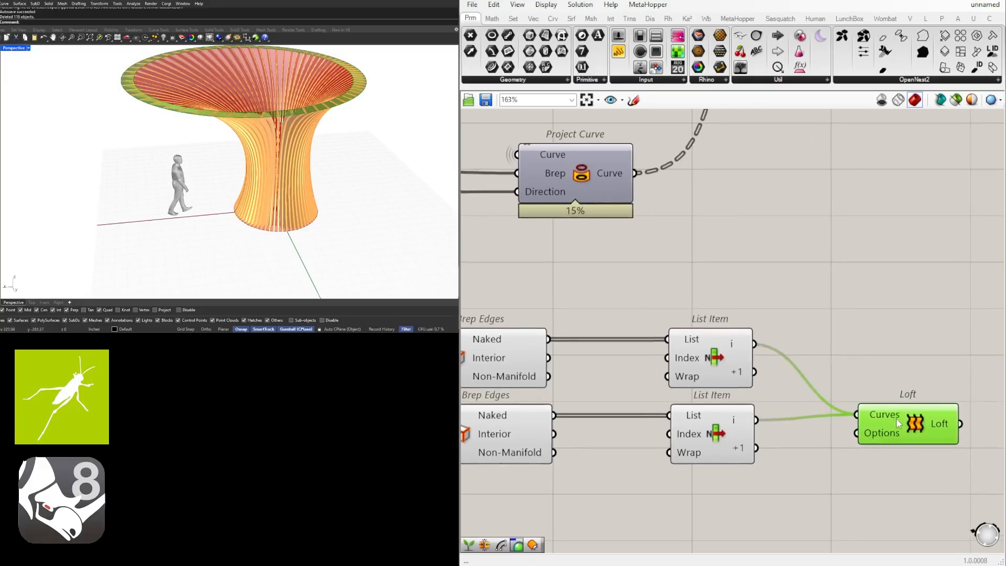
{"action": "key", "text": "Delete"}
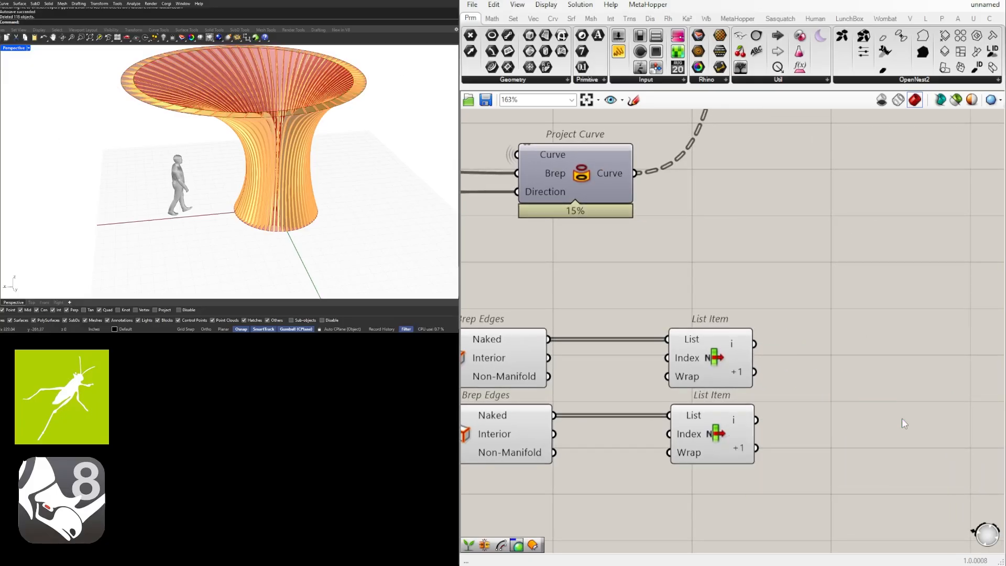
Add a Boundary Surfaces component and connect the i outputs of both List Items to its Edges input
{"action": "double_click", "coordinate": [902, 420]}
{"action": "type", "text": "boundary"}
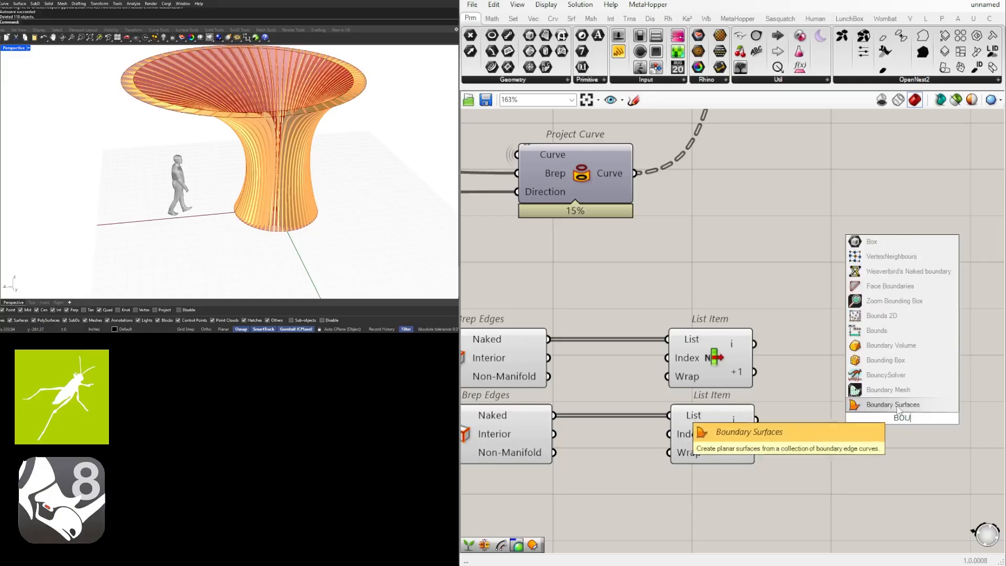
{"action": "key", "text": "Return"}
{"action": "left_click_drag", "start_coordinate": [755, 344], "coordinate": [847, 418]}
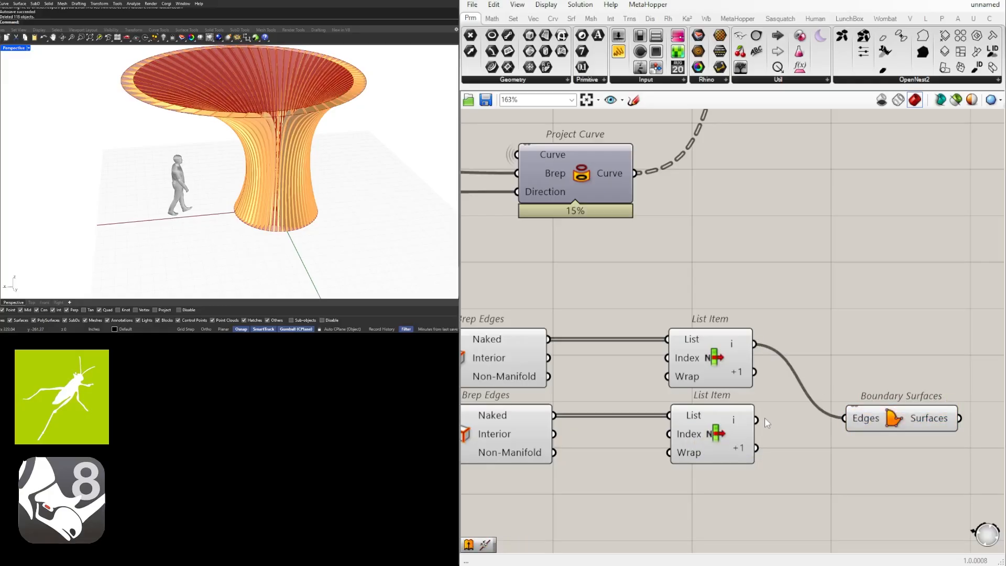
{"action": "left_click_drag", "start_coordinate": [756, 419], "coordinate": [844, 418], "text": "shift"}
{"action": "left_click", "coordinate": [863, 424]}
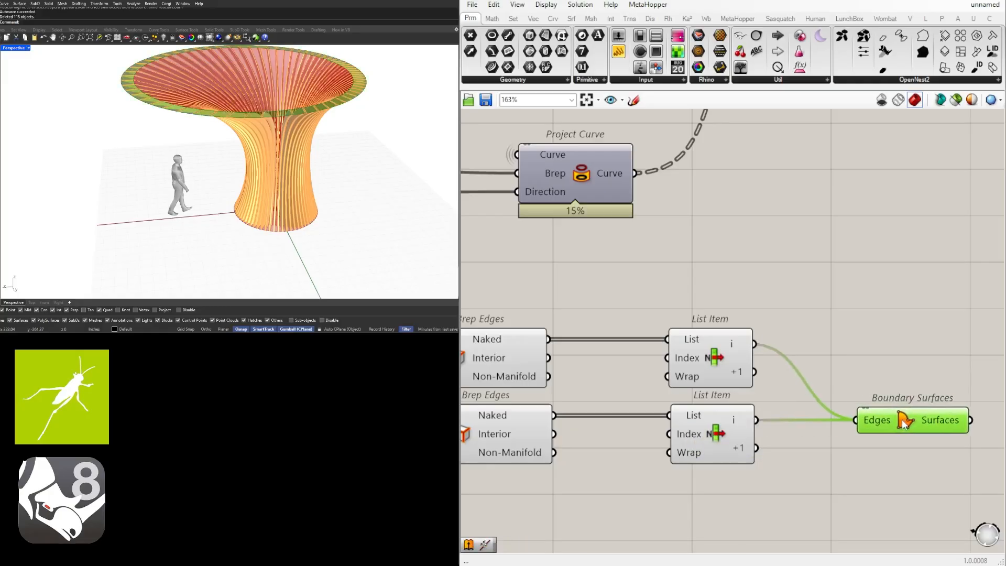
{"action": "left_click_drag", "start_coordinate": [908, 434], "coordinate": [938, 437]}
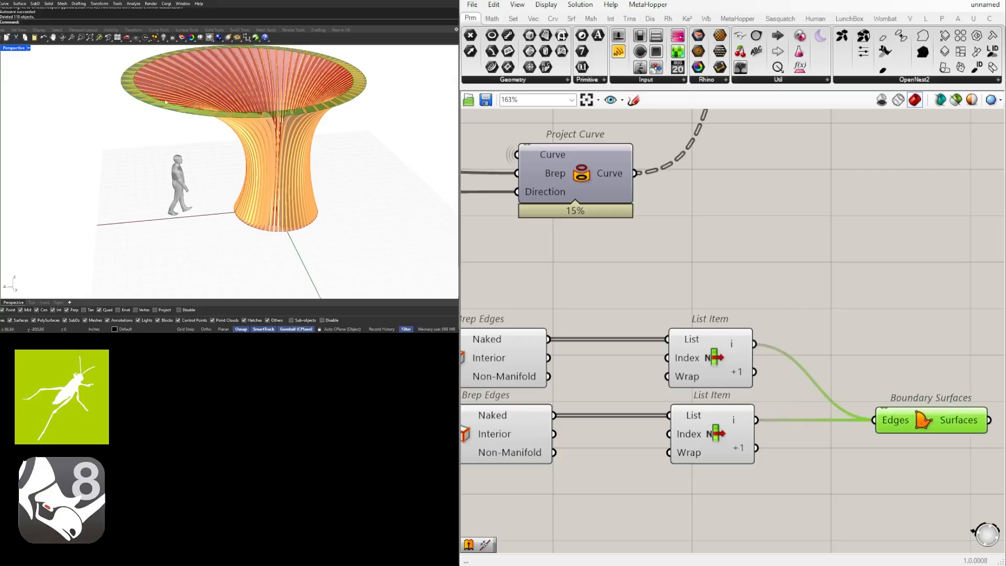
Move the Boundary Surfaces component further from the two List Items and highlight each List Item's rim edge in the model
{"action": "scroll", "coordinate": [165, 101], "scroll_direction": "up", "scroll_amount": 10}
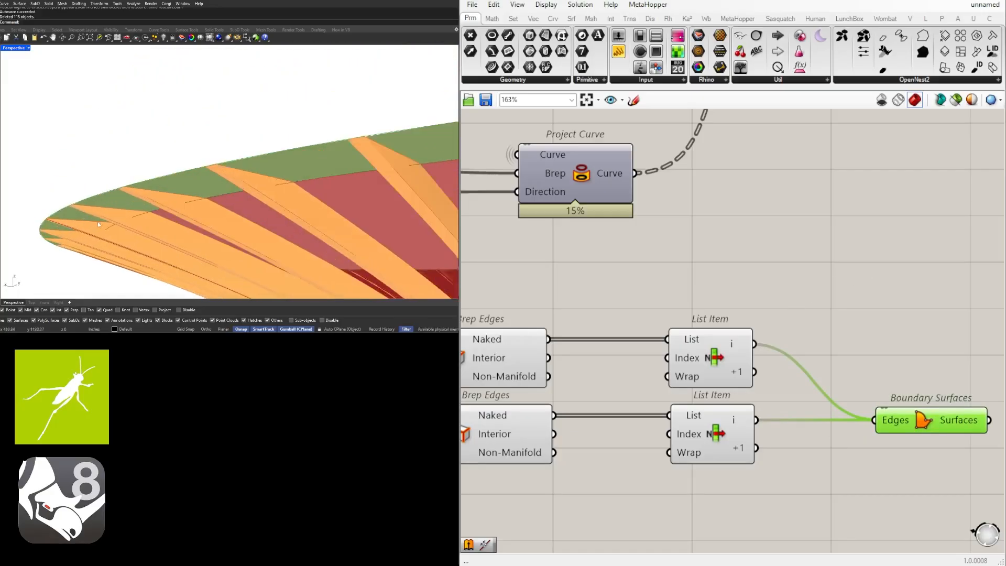
{"action": "scroll", "coordinate": [98, 224], "scroll_direction": "up", "scroll_amount": 10}
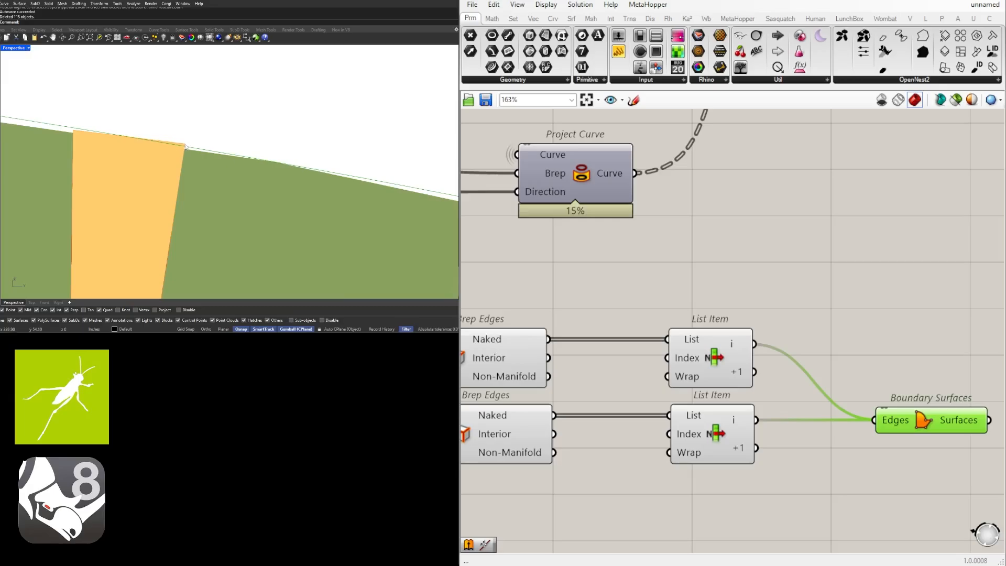
{"action": "scroll", "coordinate": [797, 262], "scroll_direction": "down", "scroll_amount": 2}
{"action": "right_click_drag", "start_coordinate": [797, 262], "coordinate": [734, 287]}
{"action": "left_click", "coordinate": [752, 347]}
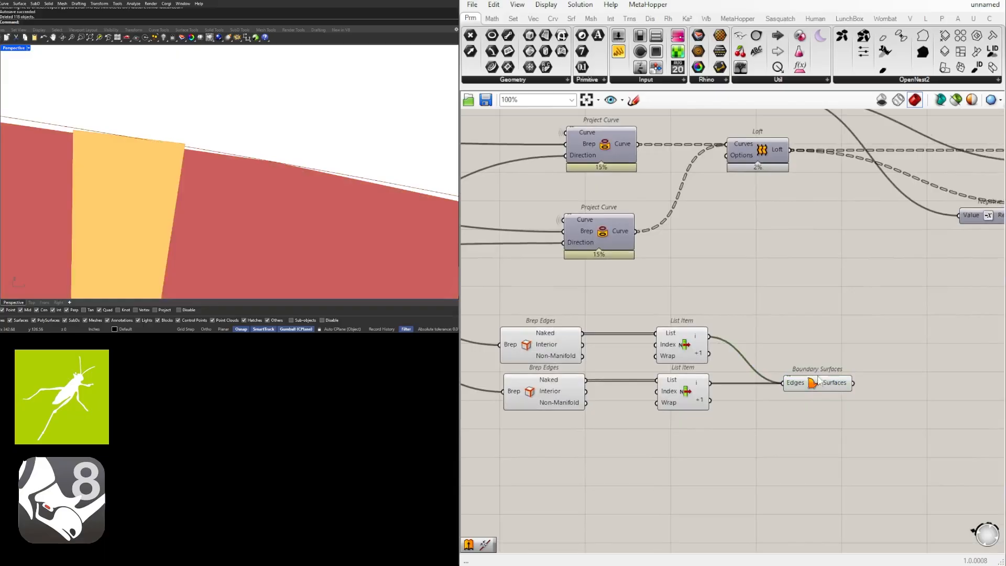
{"action": "left_click_drag", "start_coordinate": [819, 379], "coordinate": [863, 379]}
{"action": "left_click", "coordinate": [764, 336]}
{"action": "left_click", "coordinate": [688, 339]}
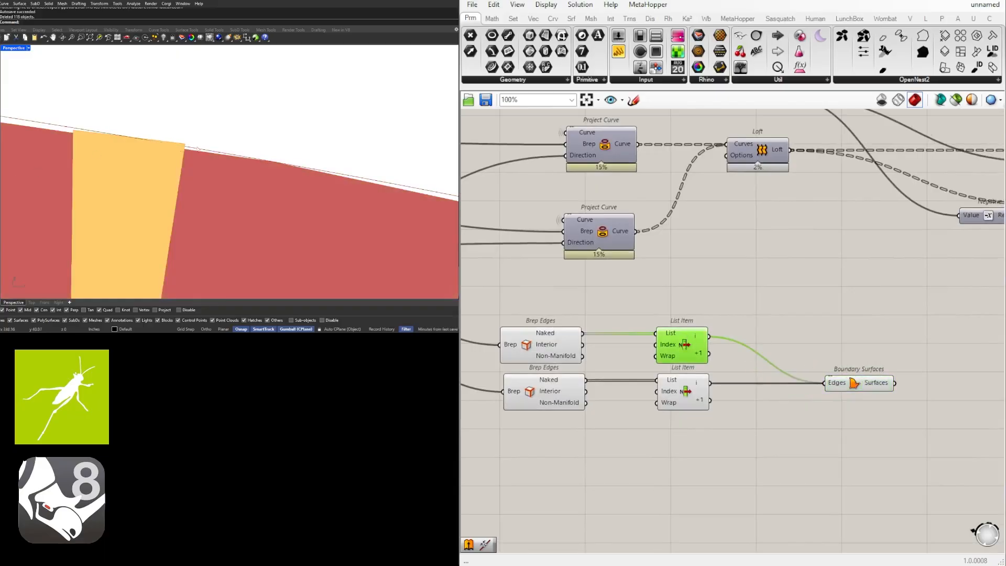
{"action": "scroll", "coordinate": [198, 150], "scroll_direction": "down", "scroll_amount": 10}
{"action": "mouse_move", "coordinate": [152, 214]}
{"action": "right_mouse_down"}
{"action": "mouse_move", "coordinate": [173, 262]}
{"action": "mouse_move", "coordinate": [157, 215]}
{"action": "right_mouse_up"}
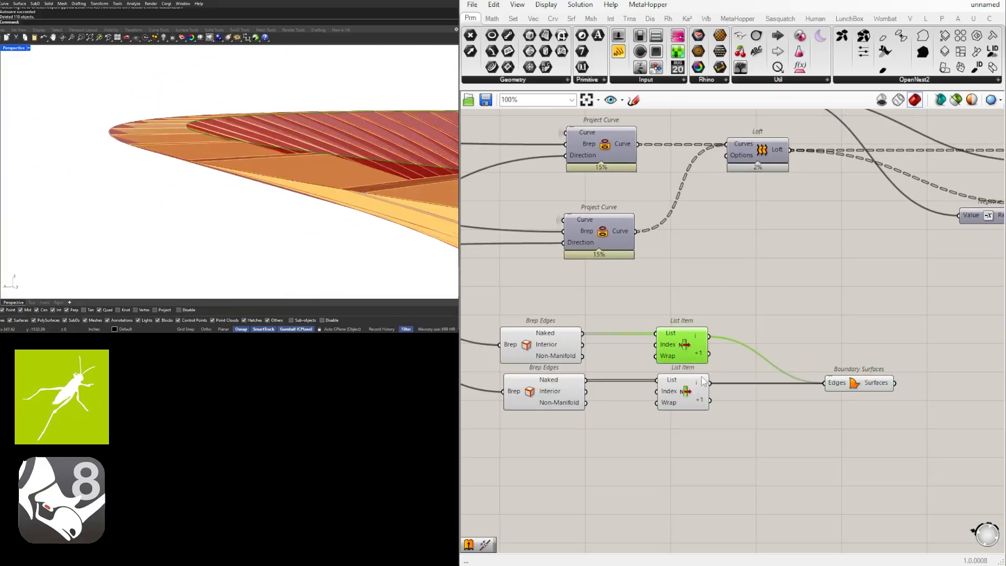
{"action": "left_click", "coordinate": [703, 380]}
Add an Offset Curve component below Boundary Surfaces and connect the lower List Item's i output to its Curve input
{"action": "double_click", "coordinate": [743, 436]}
{"action": "type", "text": "offset"}
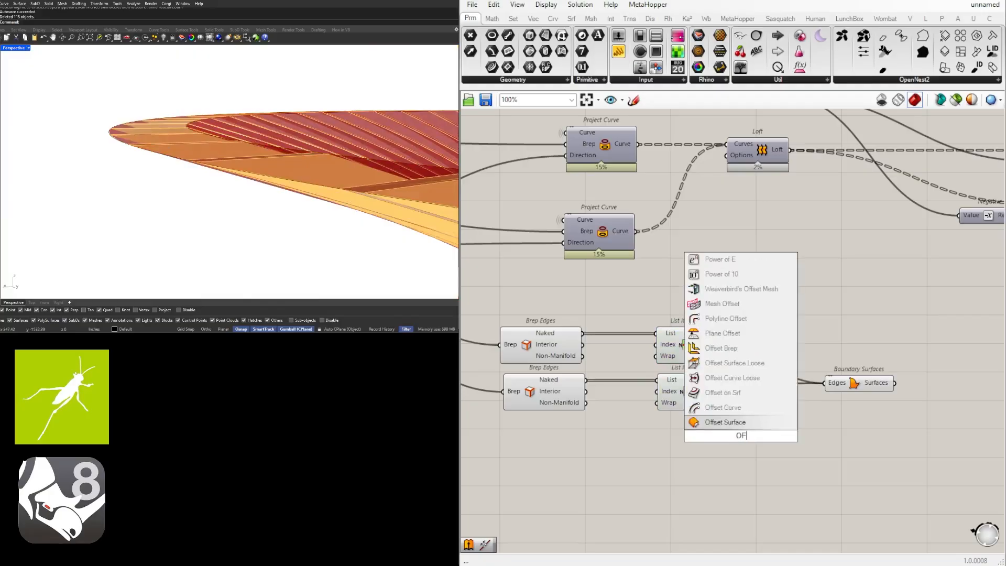
{"action": "left_click", "coordinate": [713, 380]}
{"action": "left_click_drag", "start_coordinate": [733, 435], "coordinate": [776, 439]}
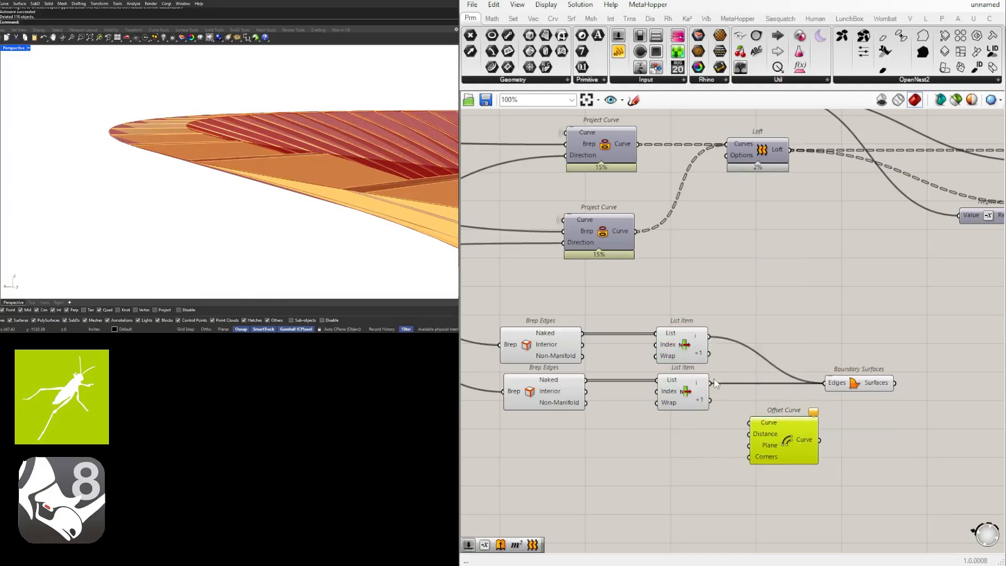
{"action": "left_click_drag", "start_coordinate": [710, 383], "coordinate": [749, 423]}
Add a number slider set to 1.500 and connect it to the Offset Curve's Distance input
{"action": "double_click", "coordinate": [666, 459]}
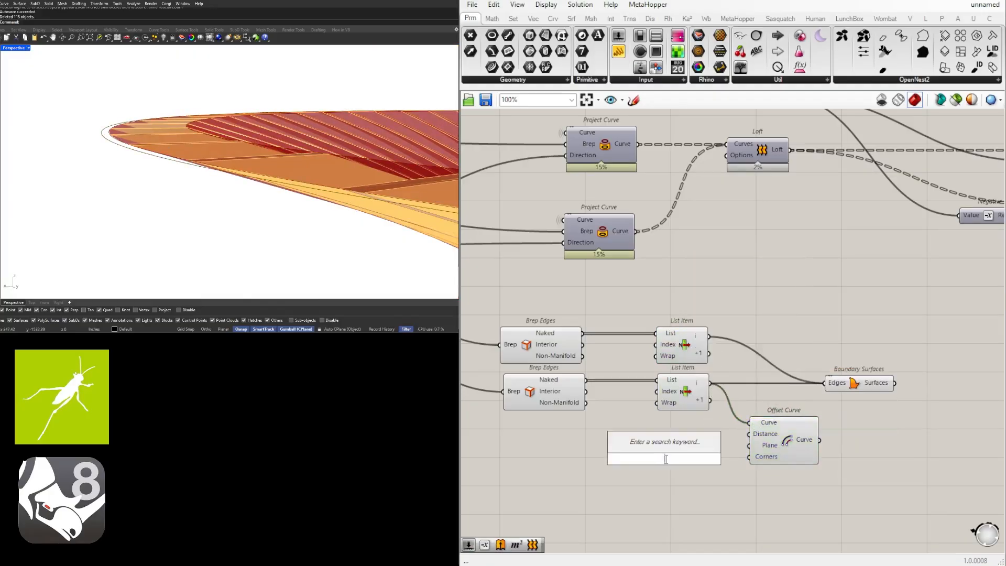
{"action": "type", "text": "5"}
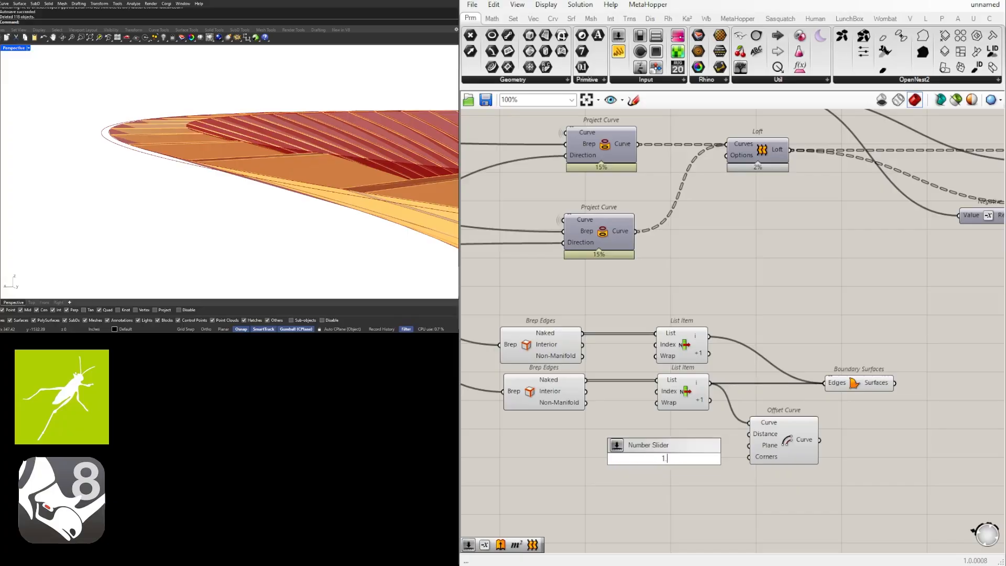
{"action": "type", "text": "0"}
{"action": "key", "text": "Return"}
{"action": "scroll", "coordinate": [712, 473], "scroll_direction": "up", "scroll_amount": 3}
{"action": "left_click_drag", "start_coordinate": [727, 453], "coordinate": [714, 425]}
{"action": "right_click_drag", "start_coordinate": [891, 418], "coordinate": [846, 418]}
{"action": "scroll", "coordinate": [833, 354], "scroll_direction": "down", "scroll_amount": 1}
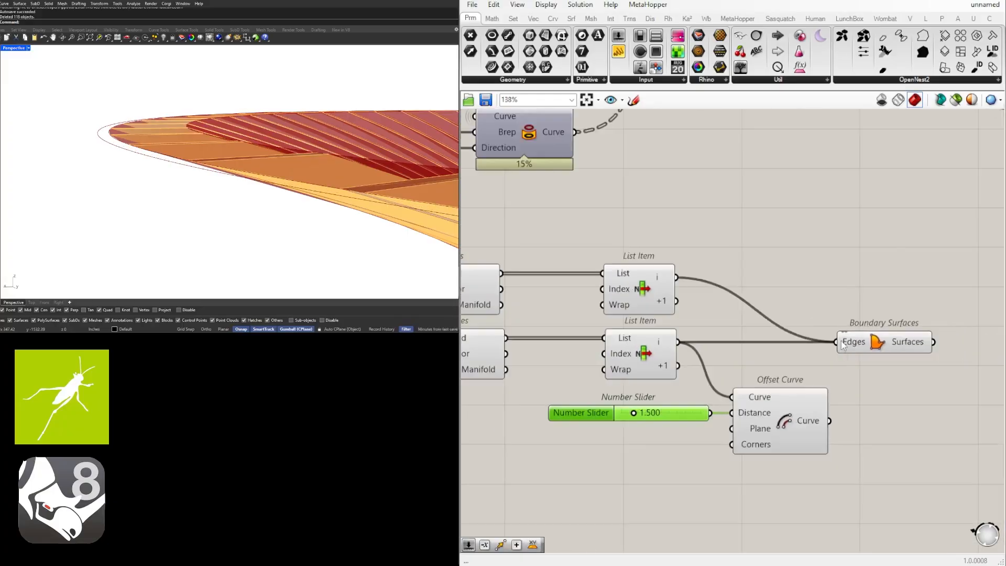
Replace the lower List Item's connection to Boundary Surfaces' Edges input with the Offset Curve's output
{"action": "left_click_drag", "start_coordinate": [837, 342], "coordinate": [678, 342], "text": "ctrl"}
{"action": "left_click_drag", "start_coordinate": [829, 415], "coordinate": [918, 343], "text": "shift"}
{"action": "right_click_drag", "start_coordinate": [329, 159], "coordinate": [225, 191]}
{"action": "scroll", "coordinate": [276, 215], "scroll_direction": "down", "scroll_amount": 3}
{"action": "right_click_drag", "start_coordinate": [770, 351], "coordinate": [734, 377]}
{"action": "left_click", "coordinate": [753, 443]}
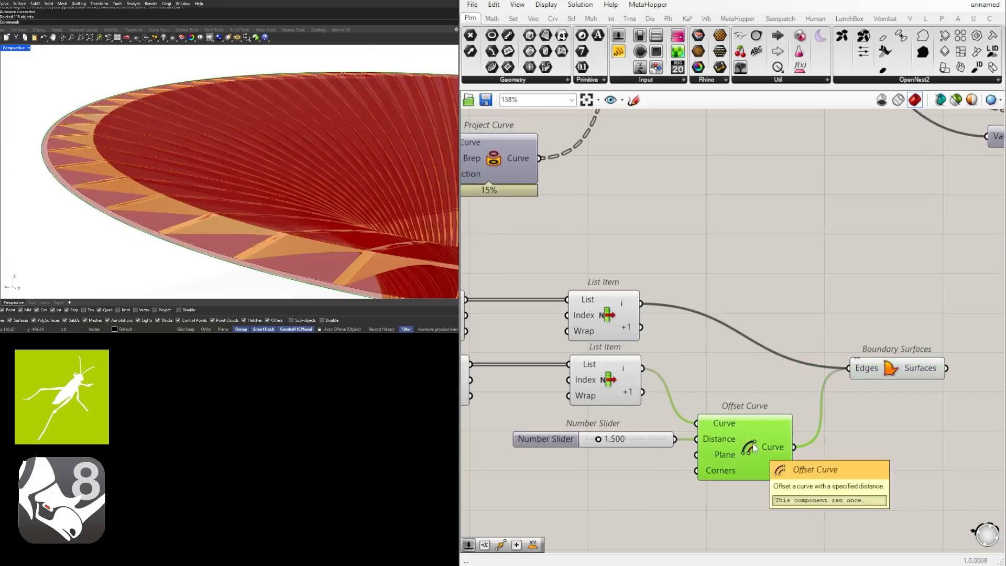
Flatten the Edges input of Boundary Surfaces and shift the component slightly
{"action": "scroll", "coordinate": [236, 184], "scroll_direction": "down", "scroll_amount": 3}
{"action": "right_click_drag", "start_coordinate": [236, 184], "coordinate": [257, 185]}
{"action": "right_click_drag", "start_coordinate": [841, 355], "coordinate": [777, 359]}
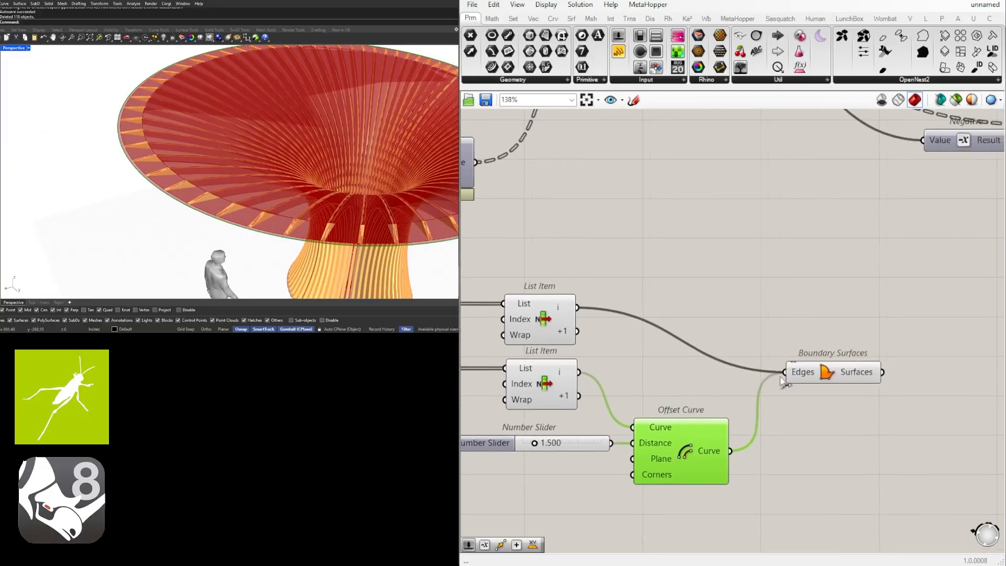
{"action": "right_click", "coordinate": [801, 374]}
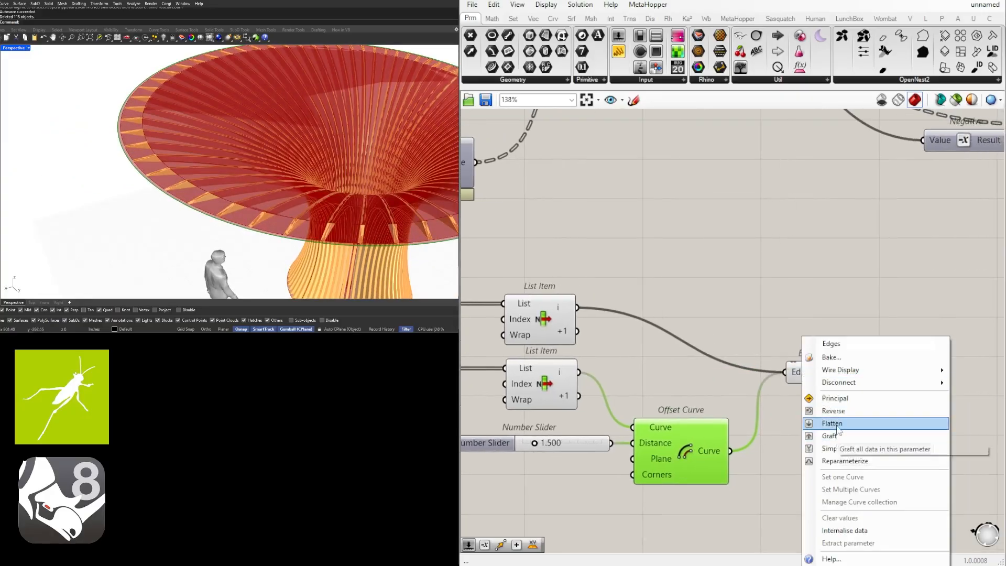
{"action": "left_click", "coordinate": [837, 424]}
{"action": "left_click_drag", "start_coordinate": [815, 376], "coordinate": [833, 389]}
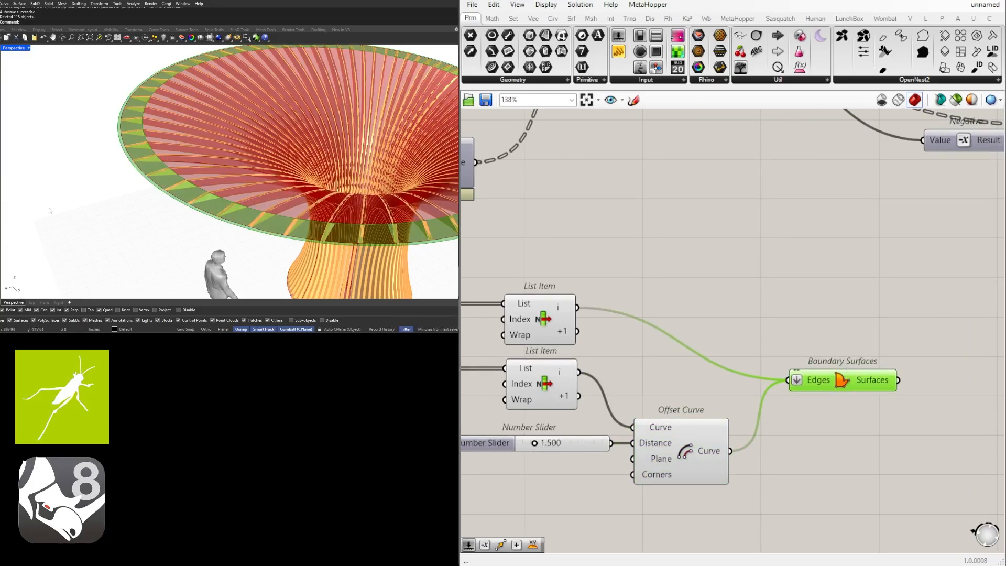
Try outer rim offset distances of 0.620 and 1.000 on the Offset Curve's slider
{"action": "right_click_drag", "start_coordinate": [153, 185], "coordinate": [155, 161]}
{"action": "scroll", "coordinate": [154, 161], "scroll_direction": "up", "scroll_amount": 3}
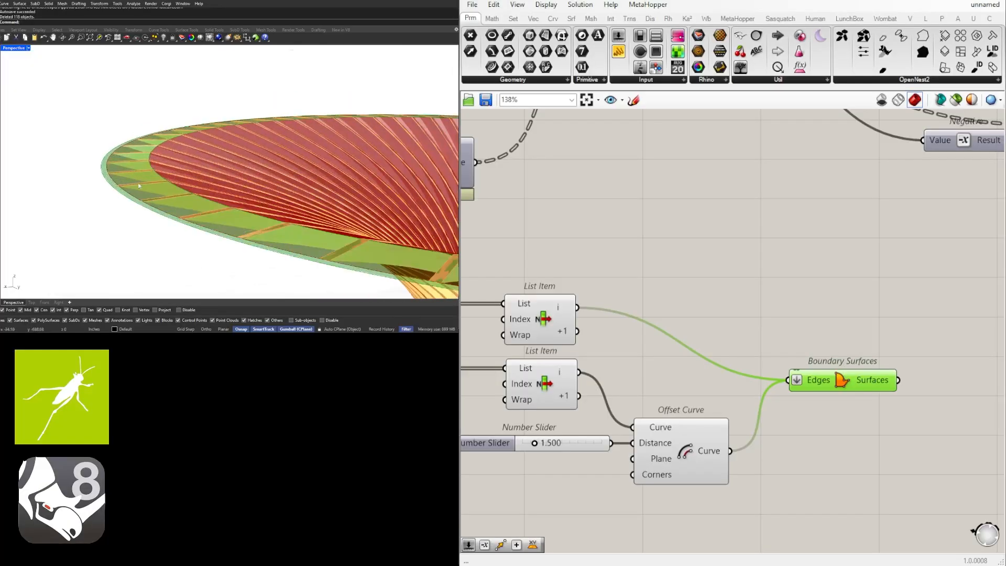
{"action": "scroll", "coordinate": [139, 185], "scroll_direction": "up", "scroll_amount": 2}
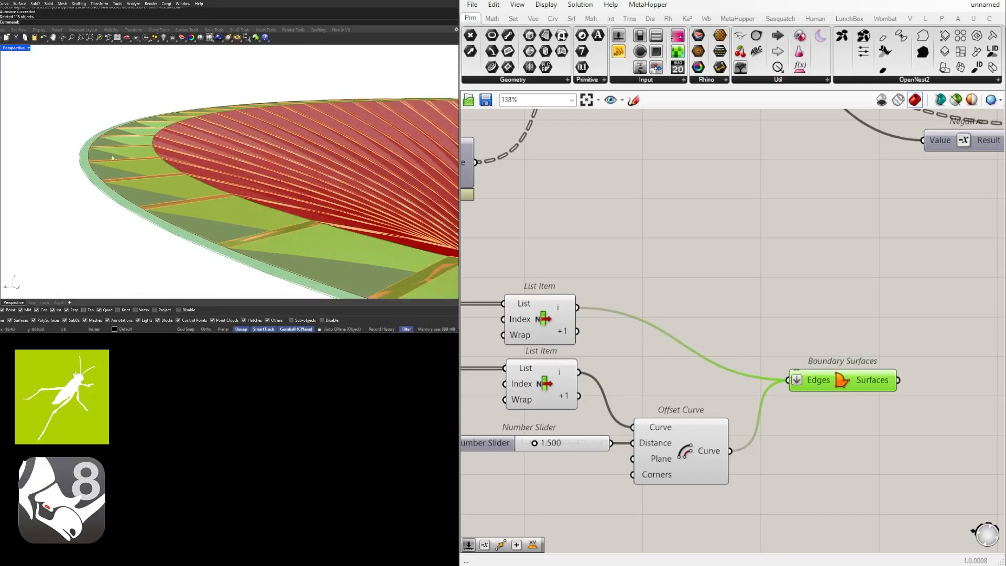
{"action": "scroll", "coordinate": [536, 443], "scroll_direction": "up", "scroll_amount": 5}
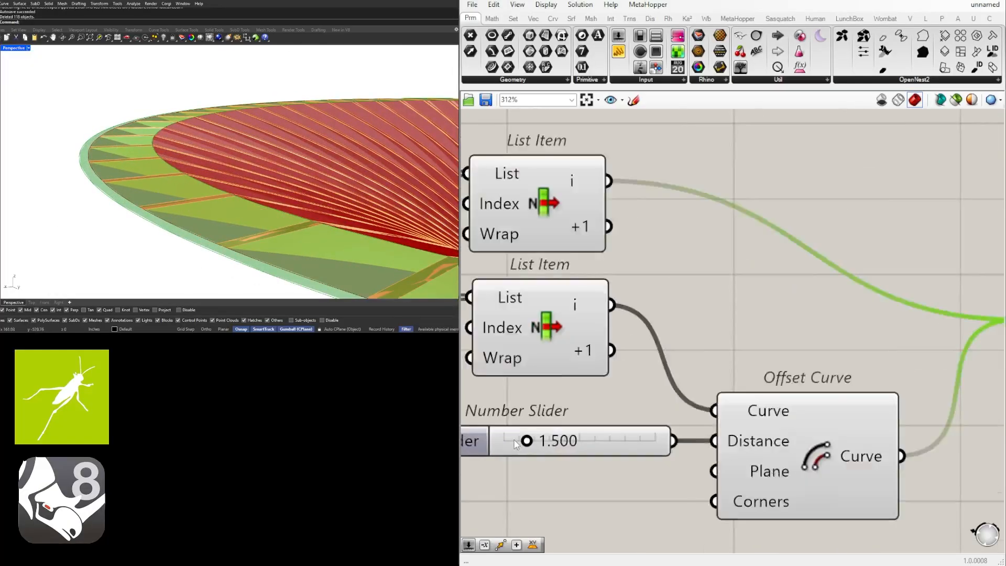
{"action": "left_click_drag", "start_coordinate": [532, 442], "coordinate": [503, 443]}
{"action": "scroll", "coordinate": [181, 185], "scroll_direction": "up", "scroll_amount": 5}
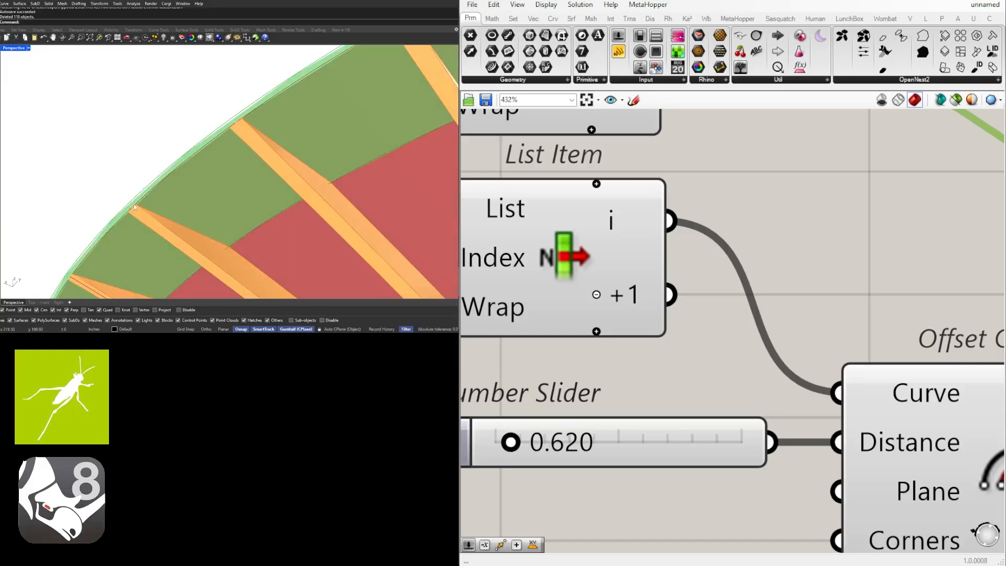
{"action": "double_click", "coordinate": [551, 444]}
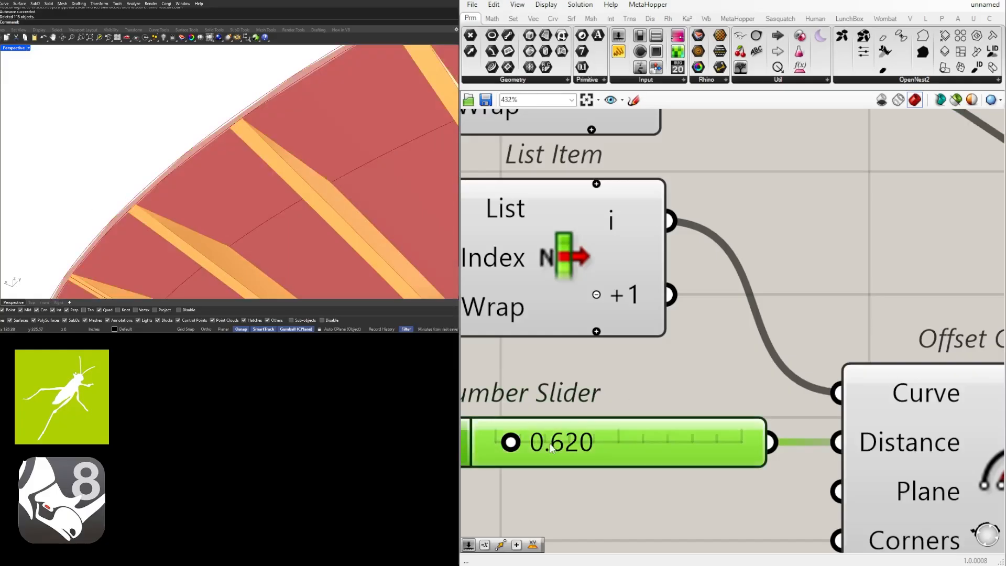
{"action": "type", "text": "1"}
{"action": "key", "text": "Return"}
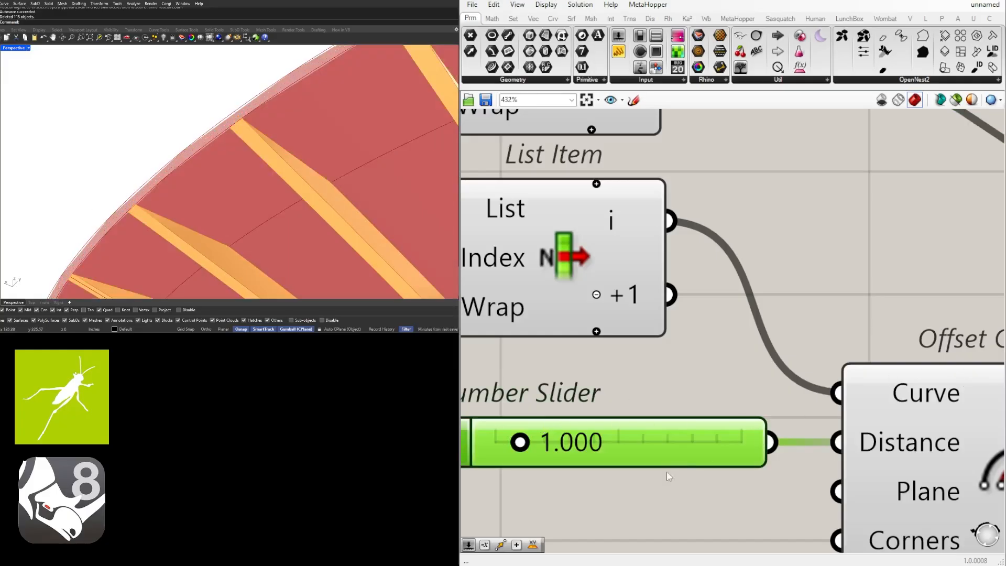
Set the Offset Curve's distance slider to 0.500 and check the ring's outer edge against a fin
{"action": "double_click", "coordinate": [601, 439]}
{"action": "type", "text": ".5"}
{"action": "key", "text": "Return"}
{"action": "scroll", "coordinate": [162, 160], "scroll_direction": "up", "scroll_amount": 5}
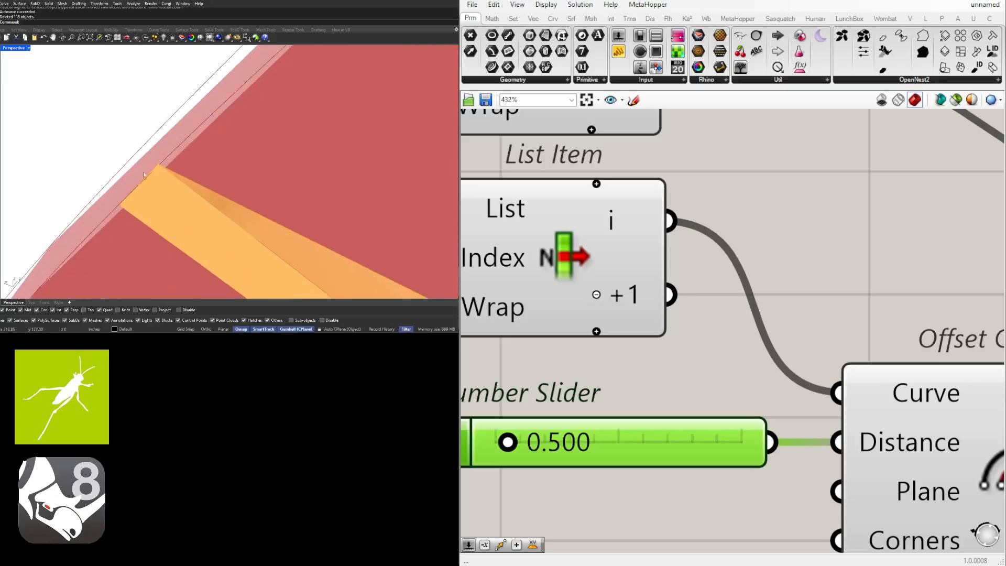
{"action": "scroll", "coordinate": [173, 159], "scroll_direction": "down", "scroll_amount": 3}
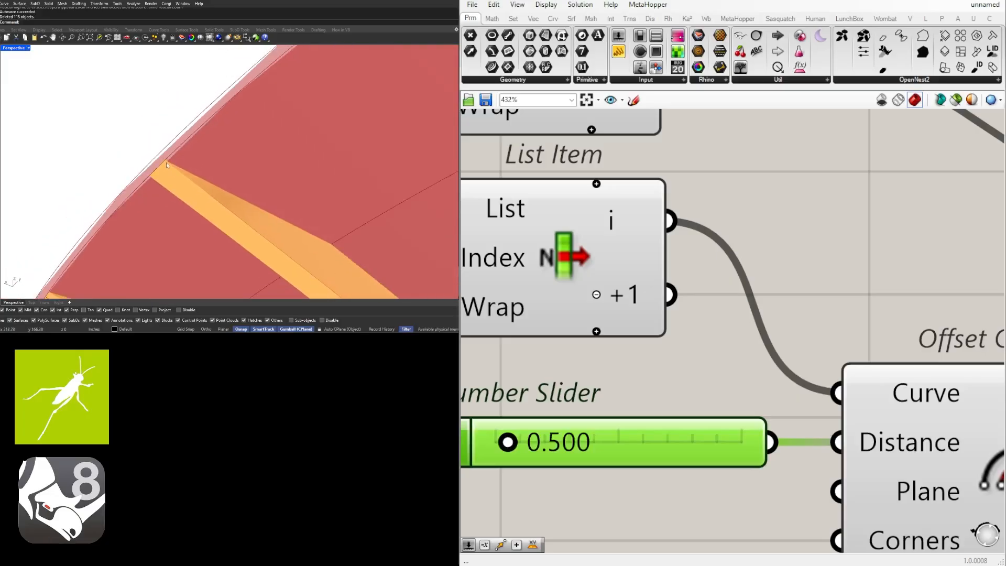
Try a thicker fin by setting the slider feeding the Division component to 3.687, and restore it to 1.500
{"action": "scroll", "coordinate": [653, 330], "scroll_direction": "down", "scroll_amount": 9}
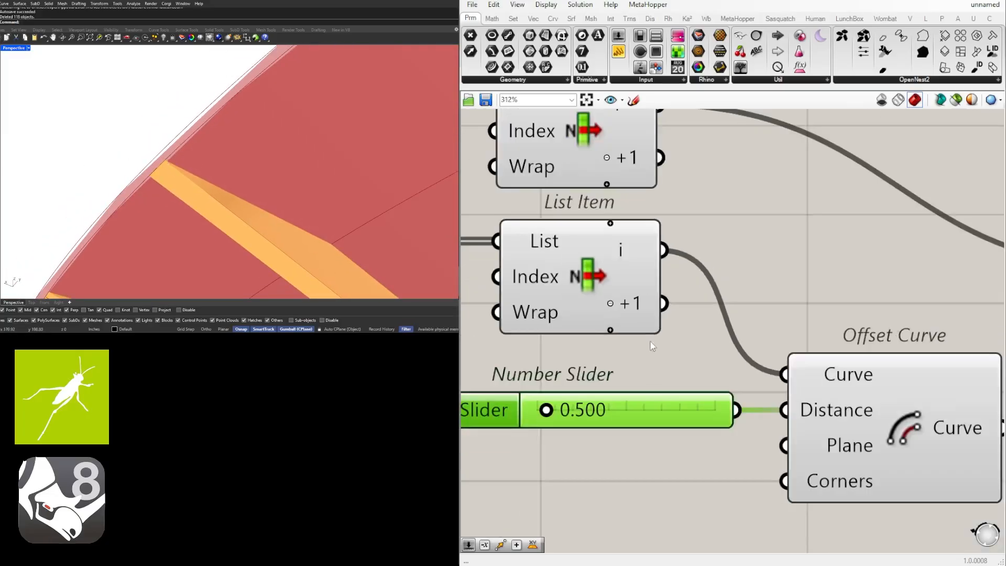
{"action": "right_click_drag", "start_coordinate": [674, 238], "coordinate": [741, 283]}
{"action": "scroll", "coordinate": [735, 241], "scroll_direction": "up", "scroll_amount": 3}
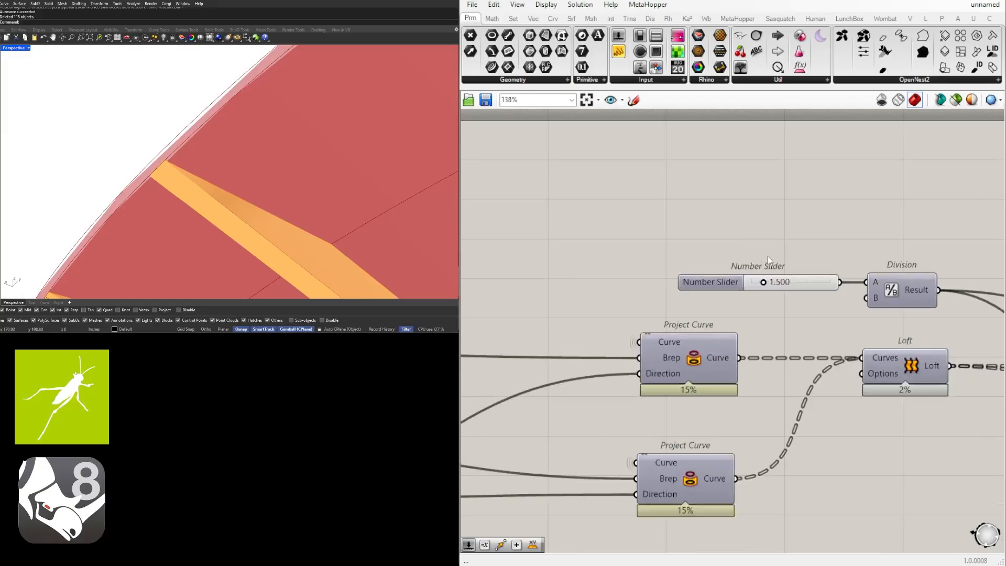
{"action": "scroll", "coordinate": [882, 309], "scroll_direction": "down", "scroll_amount": 1}
{"action": "right_click_drag", "start_coordinate": [881, 309], "coordinate": [731, 247]}
{"action": "right_click_drag", "start_coordinate": [820, 254], "coordinate": [497, 263]}
{"action": "scroll", "coordinate": [655, 283], "scroll_direction": "down", "scroll_amount": 4}
{"action": "right_click_drag", "start_coordinate": [817, 306], "coordinate": [891, 314]}
{"action": "right_click_drag", "start_coordinate": [556, 316], "coordinate": [755, 320]}
{"action": "scroll", "coordinate": [525, 315], "scroll_direction": "up", "scroll_amount": 4}
{"action": "right_click_drag", "start_coordinate": [525, 314], "coordinate": [747, 308]}
{"action": "scroll", "coordinate": [650, 320], "scroll_direction": "down", "scroll_amount": 4}
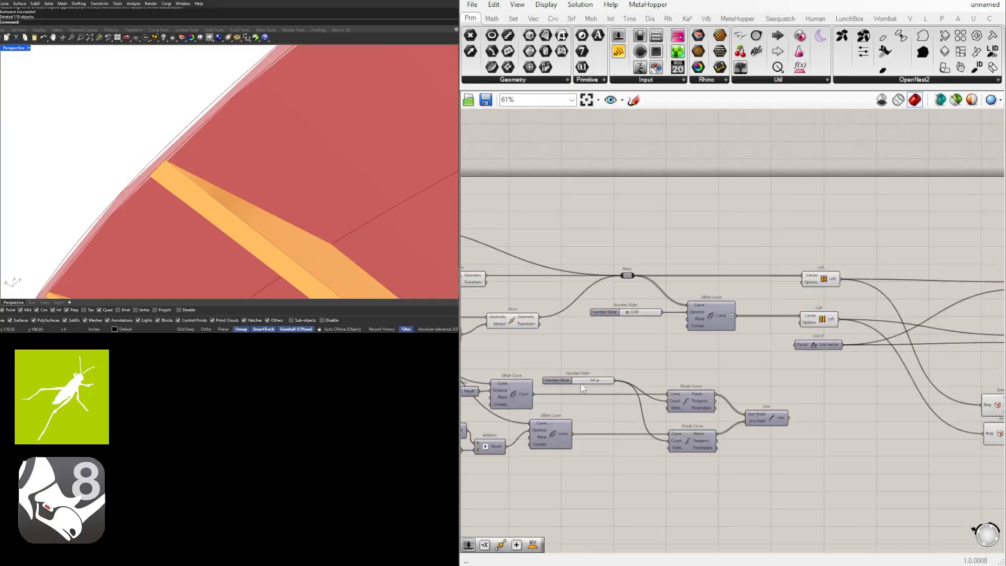
{"action": "right_click_drag", "start_coordinate": [650, 321], "coordinate": [683, 305]}
{"action": "right_click_drag", "start_coordinate": [901, 357], "coordinate": [623, 359]}
{"action": "right_click_drag", "start_coordinate": [861, 299], "coordinate": [603, 286]}
{"action": "scroll", "coordinate": [561, 247], "scroll_direction": "up", "scroll_amount": 6}
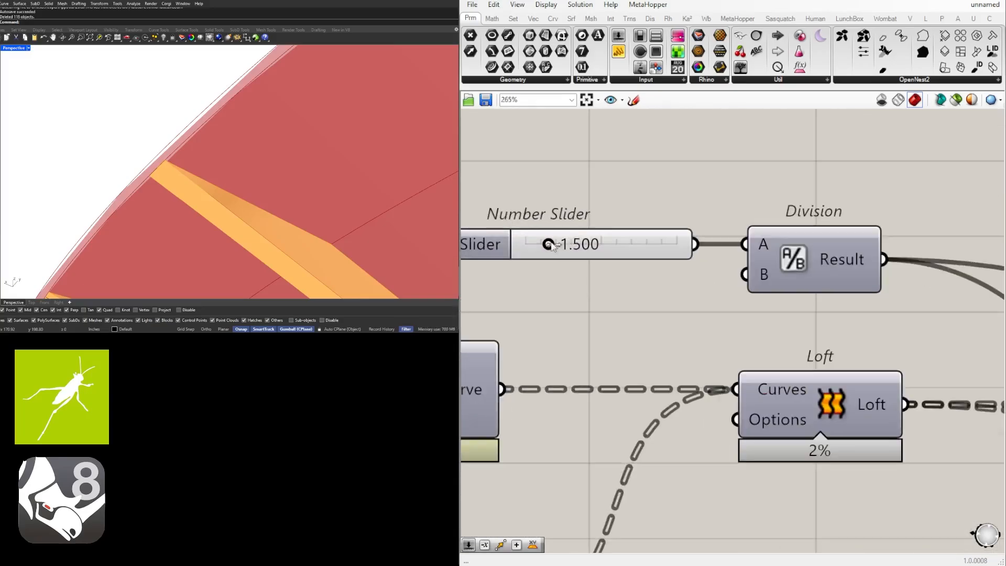
{"action": "left_click_drag", "start_coordinate": [550, 245], "coordinate": [583, 246]}
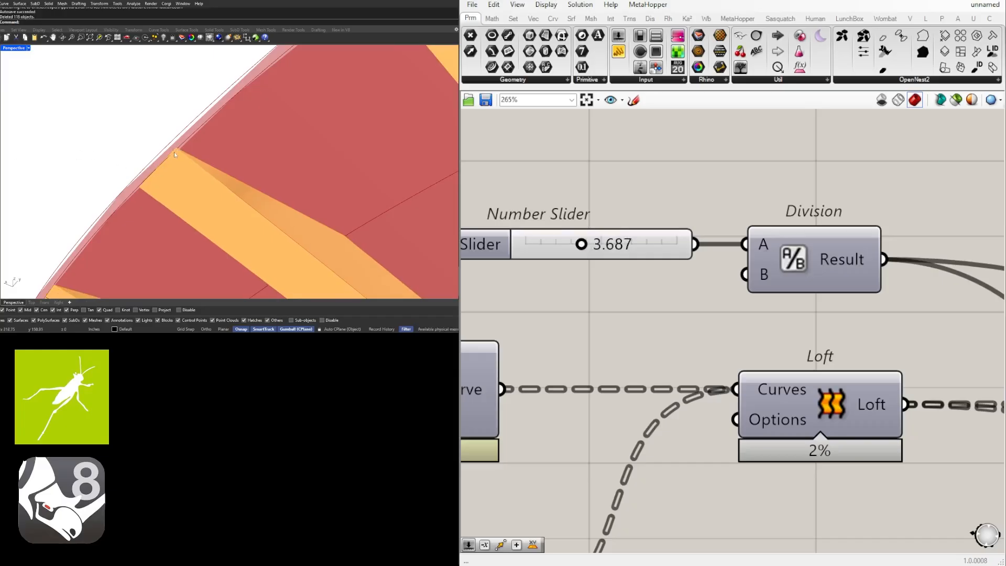
{"action": "double_click", "coordinate": [629, 243]}
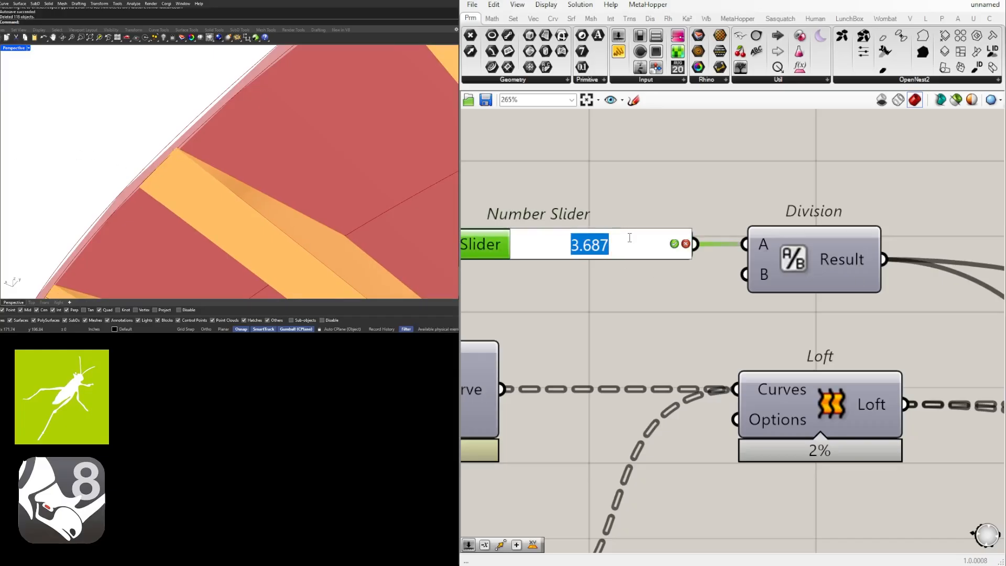
{"action": "type", "text": "1.5"}
{"action": "key", "text": "Return"}
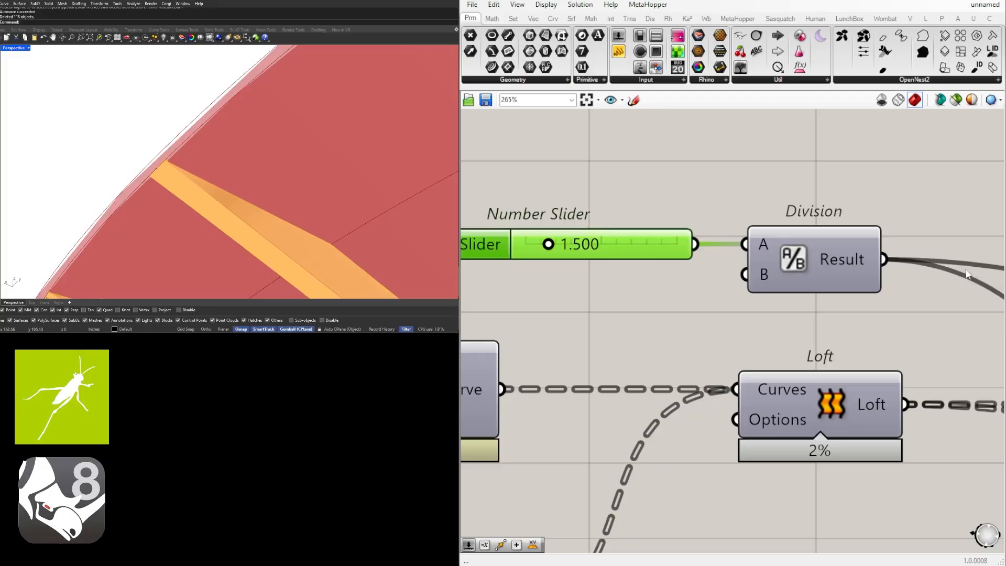
Highlight the Boundary Surfaces ring and examine how its inner edge meets the fins
{"action": "scroll", "coordinate": [721, 283], "scroll_direction": "down", "scroll_amount": 7}
{"action": "right_click_drag", "start_coordinate": [801, 340], "coordinate": [648, 309]}
{"action": "scroll", "coordinate": [640, 401], "scroll_direction": "up", "scroll_amount": 3}
{"action": "left_click", "coordinate": [666, 380]}
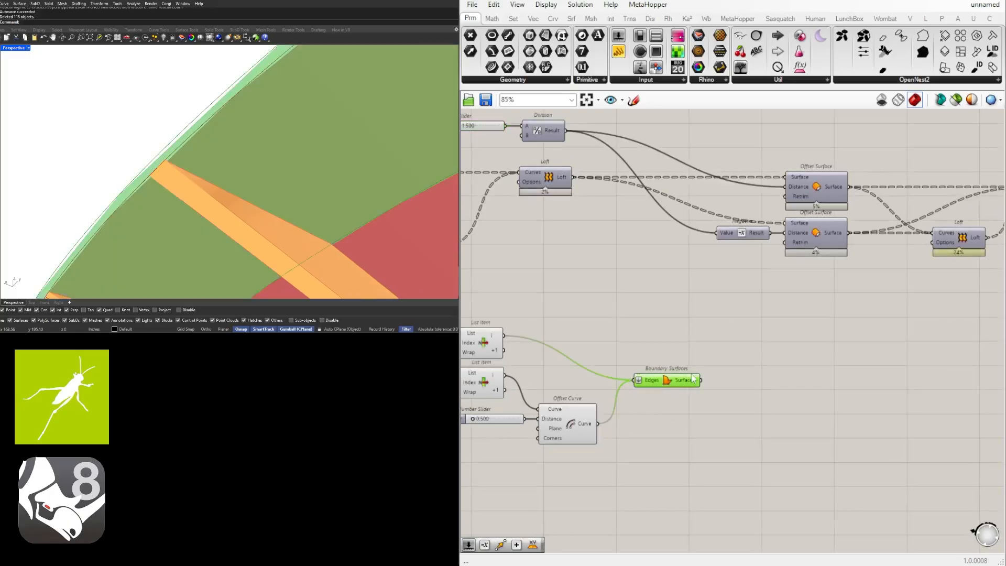
{"action": "scroll", "coordinate": [225, 221], "scroll_direction": "down", "scroll_amount": 6}
{"action": "scroll", "coordinate": [269, 219], "scroll_direction": "up", "scroll_amount": 2}
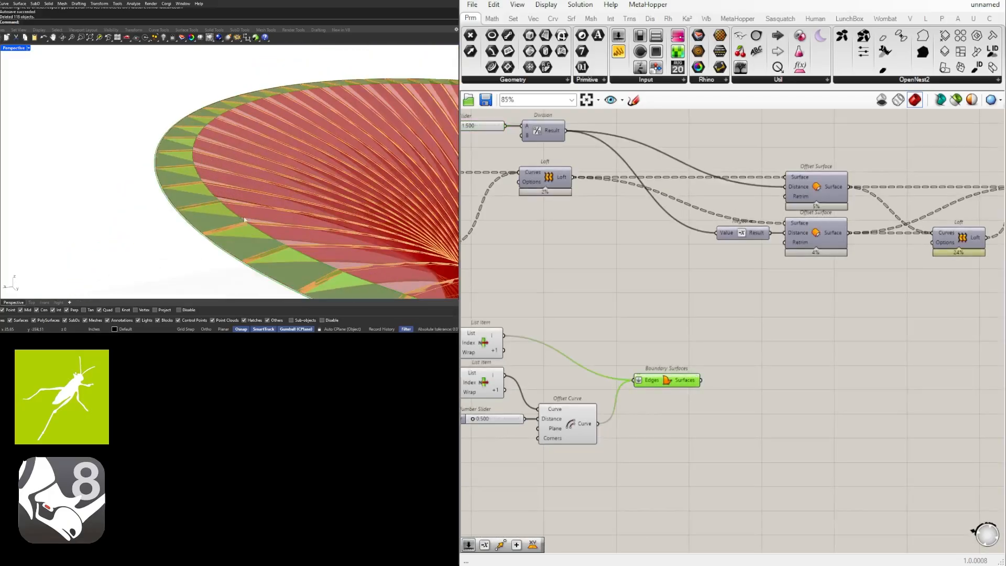
{"action": "scroll", "coordinate": [249, 218], "scroll_direction": "up", "scroll_amount": 5}
{"action": "scroll", "coordinate": [247, 215], "scroll_direction": "up", "scroll_amount": 2}
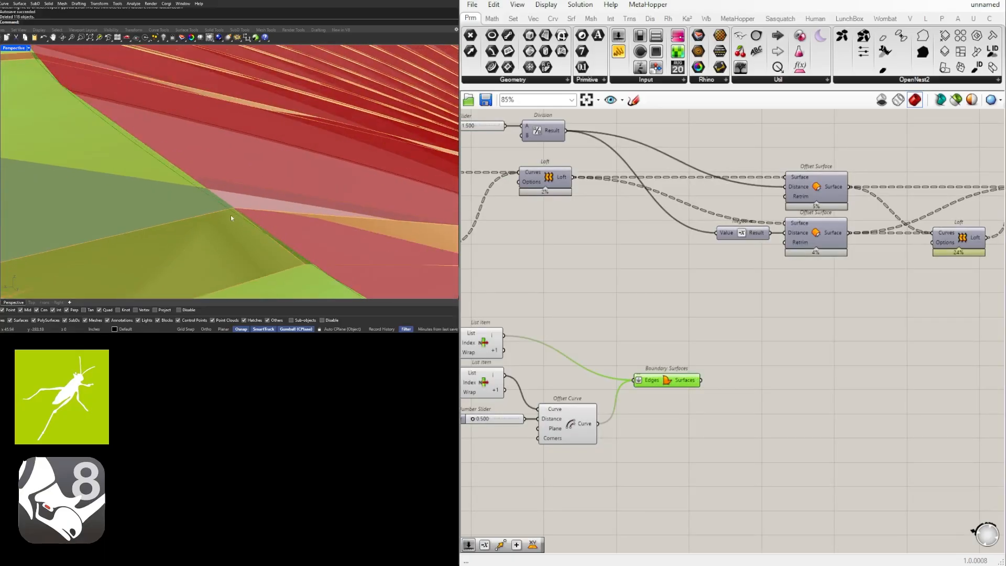
{"action": "scroll", "coordinate": [655, 376], "scroll_direction": "down", "scroll_amount": 5}
Move Boundary Surfaces further out and the Offset Curve with its slider lower, making room beside the two List Items
{"action": "left_click", "coordinate": [623, 356]}
{"action": "scroll", "coordinate": [623, 356], "scroll_direction": "up", "scroll_amount": 5}
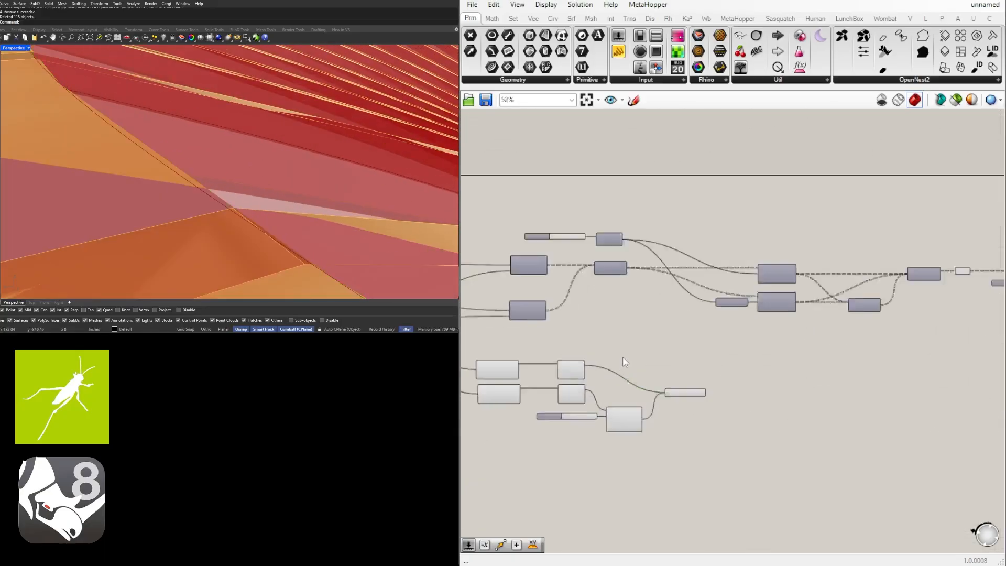
{"action": "right_click_drag", "start_coordinate": [623, 356], "coordinate": [719, 321]}
{"action": "left_click", "coordinate": [738, 422]}
{"action": "left_click_drag", "start_coordinate": [800, 374], "coordinate": [910, 374]}
{"action": "left_click", "coordinate": [871, 347]}
{"action": "left_click_drag", "start_coordinate": [770, 471], "coordinate": [658, 403]}
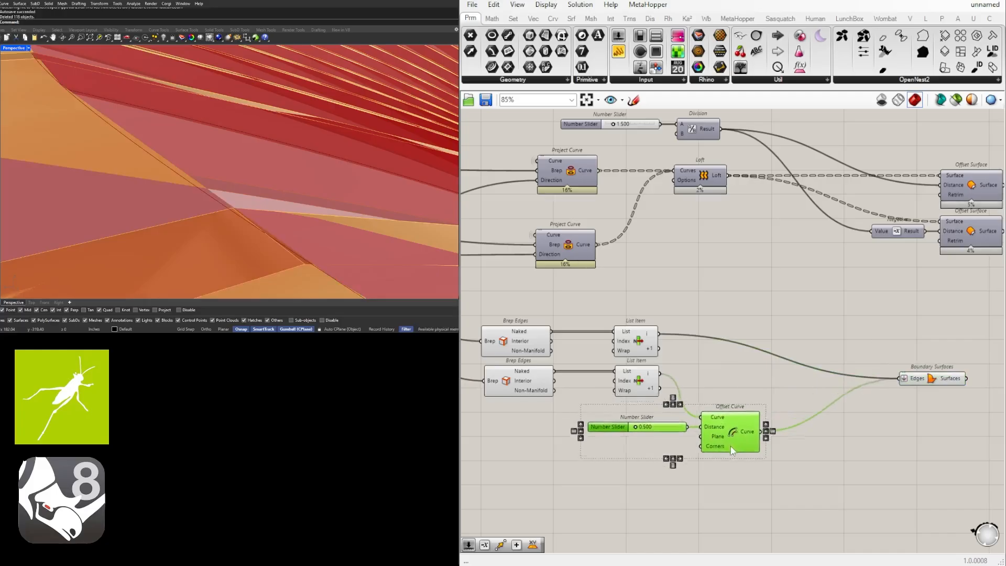
{"action": "left_click_drag", "start_coordinate": [723, 424], "coordinate": [743, 458]}
{"action": "left_click", "coordinate": [752, 402]}
{"action": "left_click", "coordinate": [648, 345]}
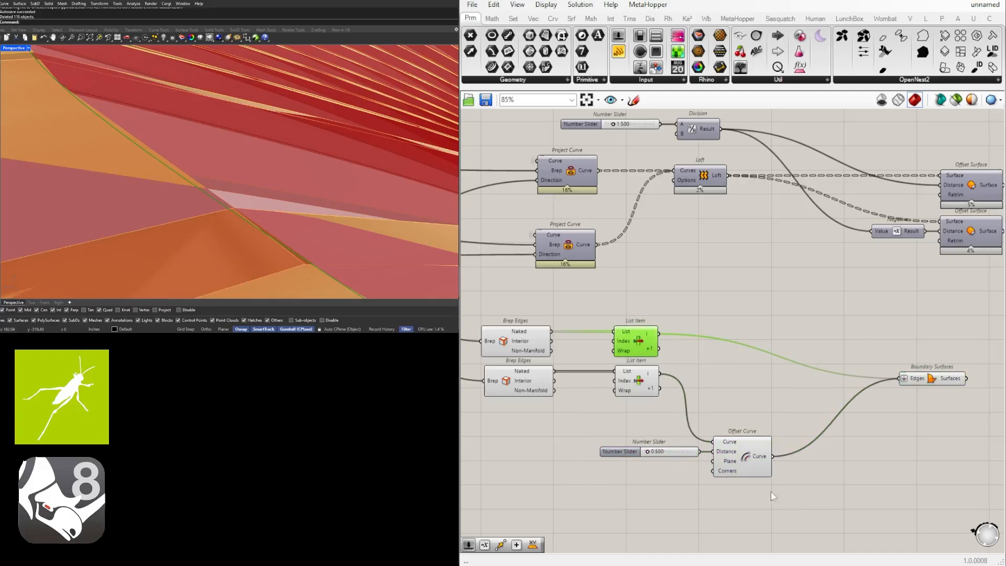
Duplicate the Offset Curve above the original with its wires kept, then space the two copies and their distance slider apart
{"action": "left_click", "coordinate": [746, 459]}
{"action": "left_click_drag", "start_coordinate": [743, 454], "coordinate": [739, 404], "text": "alt"}
{"action": "left_click_drag", "start_coordinate": [840, 487], "coordinate": [743, 397]}
{"action": "left_click_drag", "start_coordinate": [743, 404], "coordinate": [788, 403]}
{"action": "left_click", "coordinate": [626, 462]}
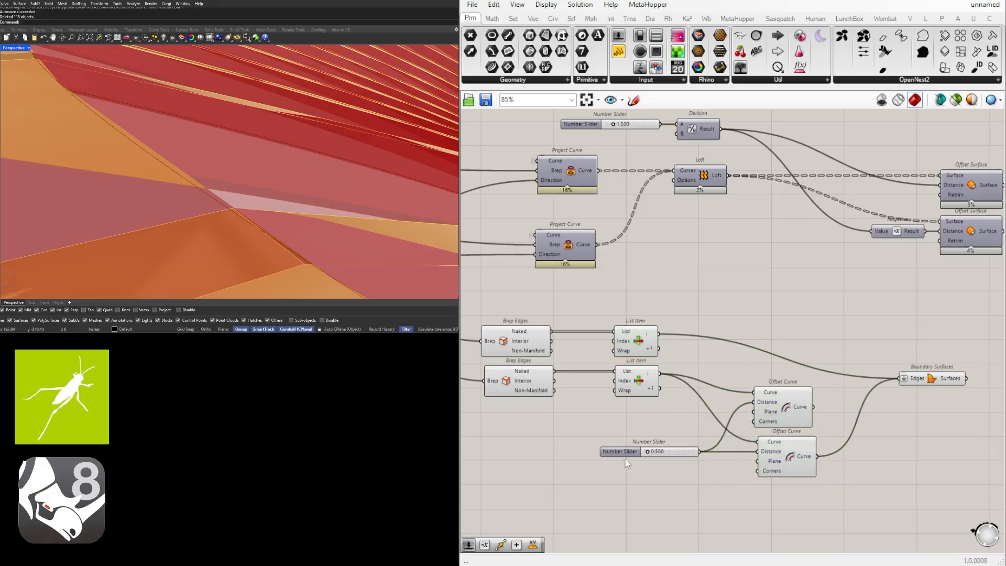
{"action": "left_click_drag", "start_coordinate": [621, 452], "coordinate": [551, 452]}
Add a Negative component fed by the 0.500 slider and wire its result into the duplicated Offset Curve's Distance
{"action": "left_click", "coordinate": [656, 425]}
{"action": "double_click", "coordinate": [656, 424]}
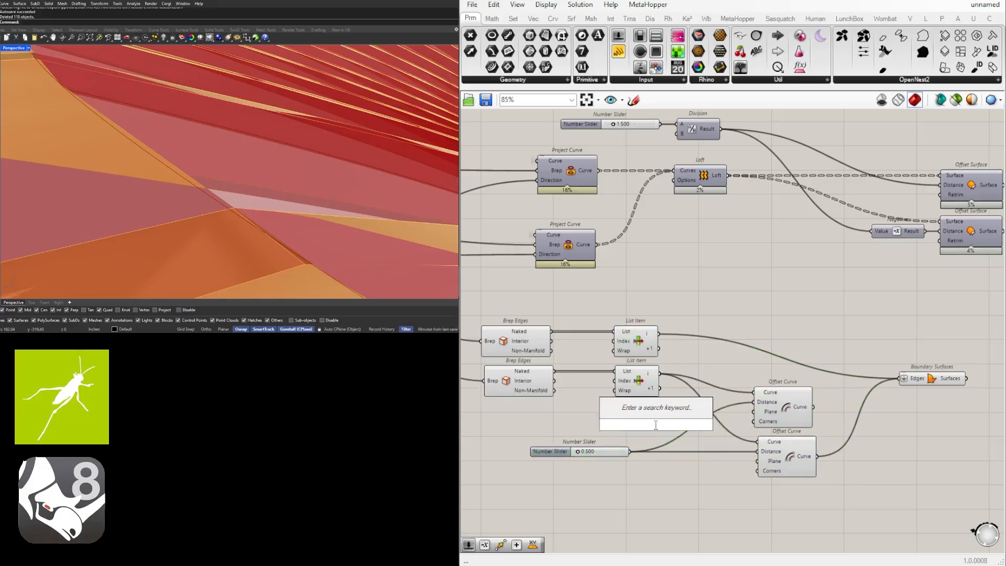
{"action": "type", "text": "NEG"}
{"action": "left_click", "coordinate": [652, 415]}
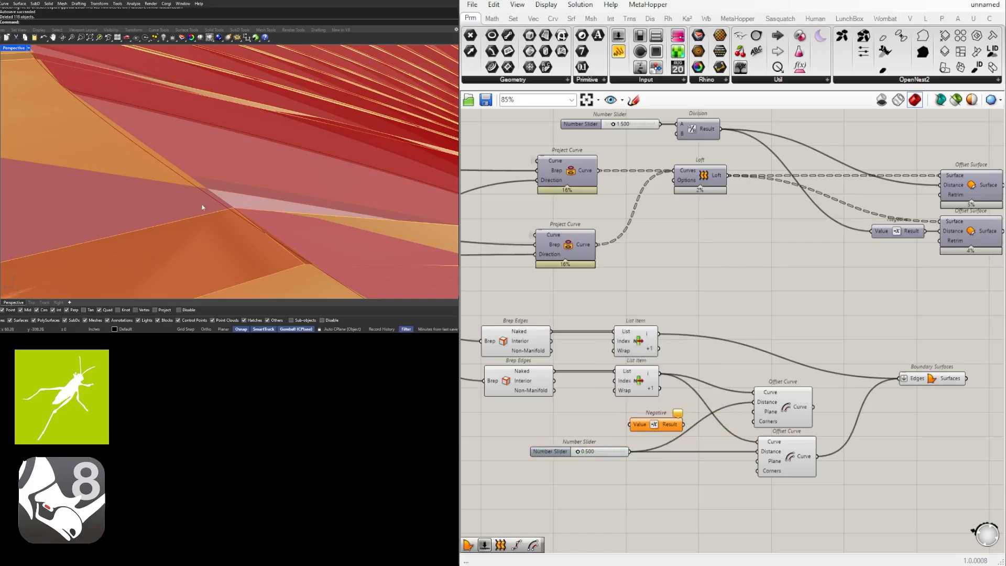
{"action": "scroll", "coordinate": [624, 414], "scroll_direction": "up", "scroll_amount": 3}
{"action": "left_click_drag", "start_coordinate": [635, 462], "coordinate": [659, 423]}
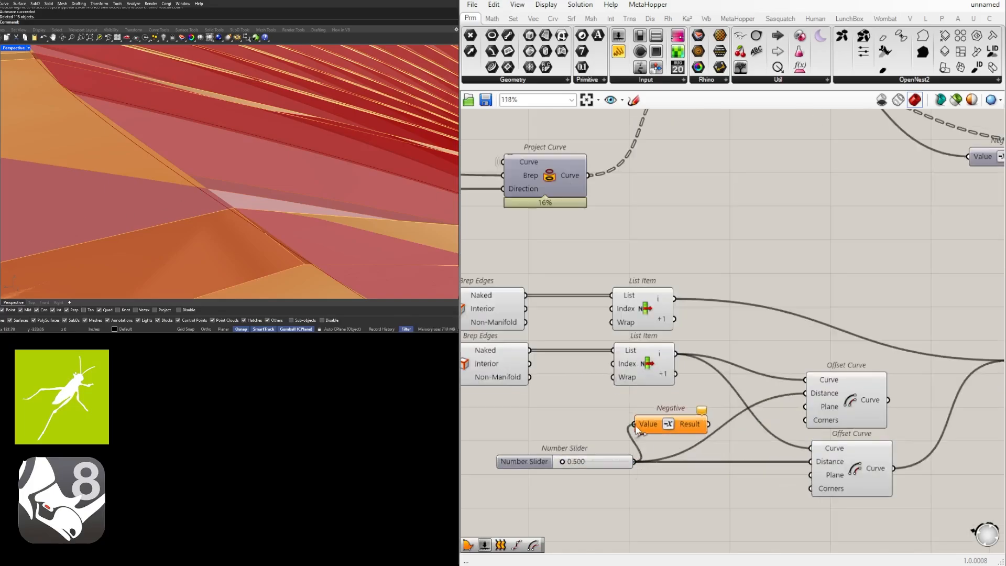
{"action": "left_click", "coordinate": [694, 426]}
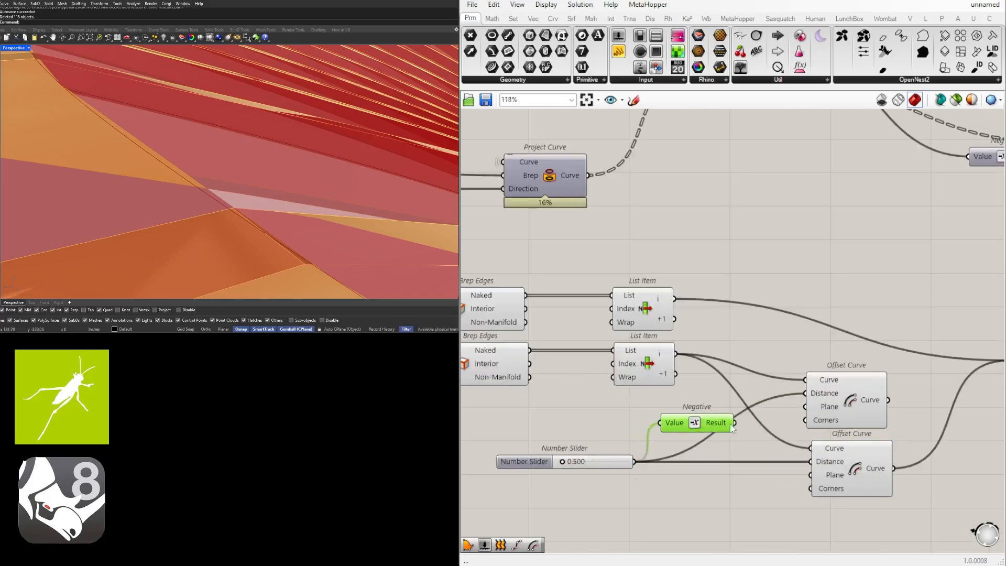
{"action": "left_click_drag", "start_coordinate": [735, 423], "coordinate": [807, 394]}
Feed the upper List Item into the duplicated Offset Curve and connect both Offset Curves to the Boundary Surfaces edges
{"action": "right_click_drag", "start_coordinate": [866, 389], "coordinate": [744, 393]}
{"action": "scroll", "coordinate": [745, 393], "scroll_direction": "down", "scroll_amount": 1}
{"action": "left_click", "coordinate": [751, 400]}
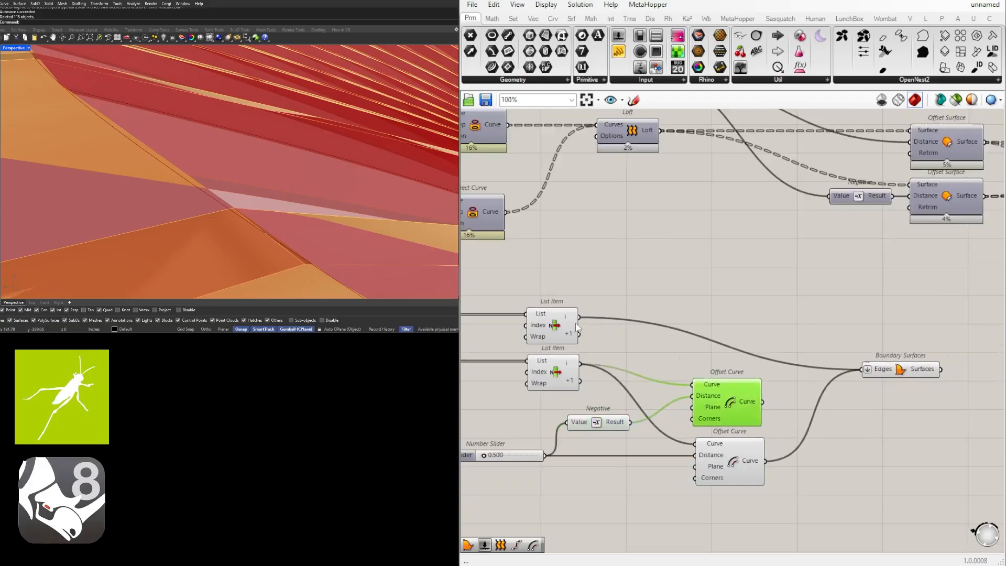
{"action": "left_click_drag", "start_coordinate": [579, 317], "coordinate": [692, 385]}
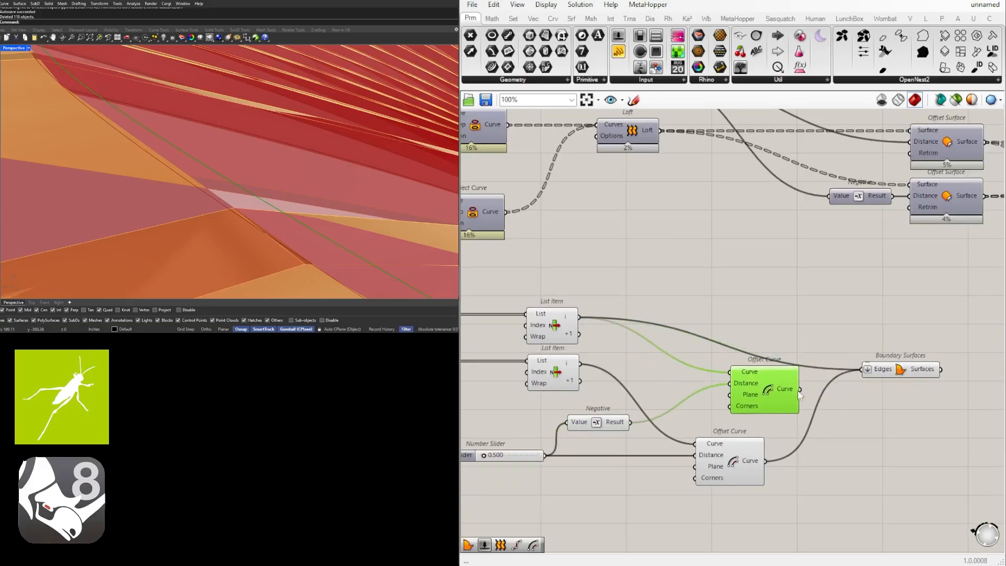
{"action": "left_click_drag", "start_coordinate": [763, 402], "coordinate": [860, 369]}
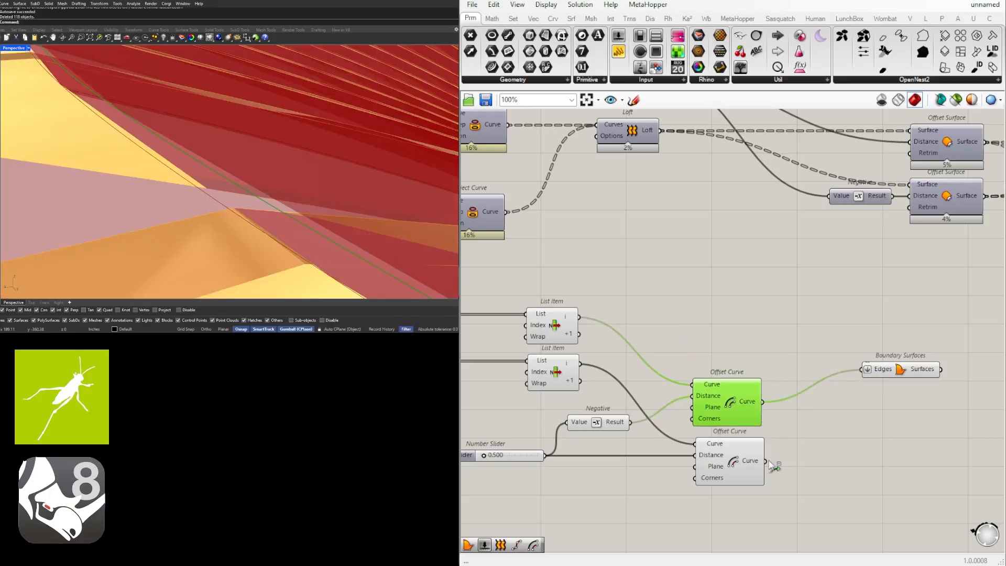
{"action": "left_click_drag", "start_coordinate": [767, 462], "coordinate": [869, 430], "text": "shift"}
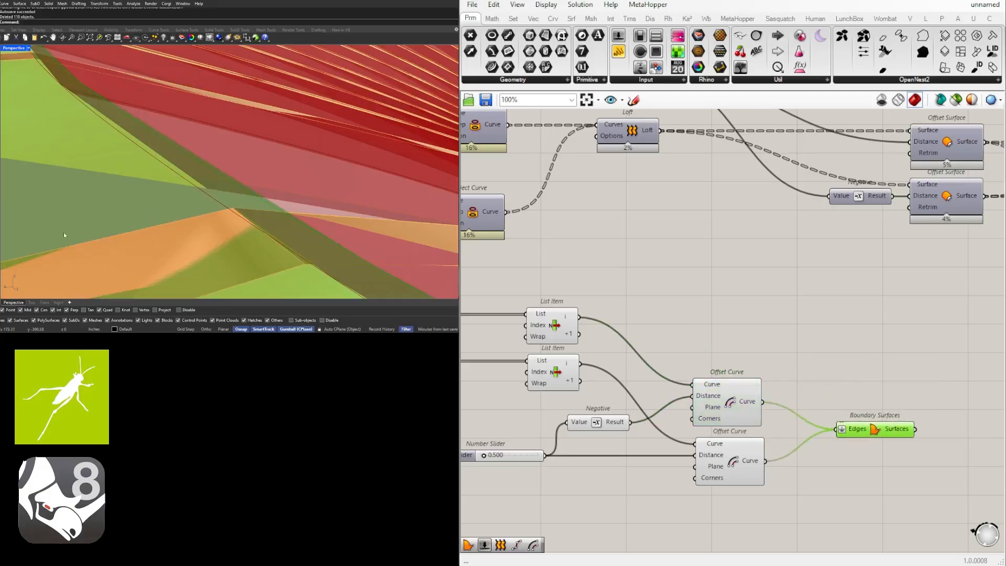
Check the widened ring around the rim and line up Boundary Surfaces with the lower Offset Curve
{"action": "right_click_drag", "start_coordinate": [64, 235], "coordinate": [214, 174]}
{"action": "scroll", "coordinate": [247, 177], "scroll_direction": "down", "scroll_amount": 4}
{"action": "scroll", "coordinate": [236, 184], "scroll_direction": "up", "scroll_amount": 2}
{"action": "scroll", "coordinate": [236, 184], "scroll_direction": "down", "scroll_amount": 4}
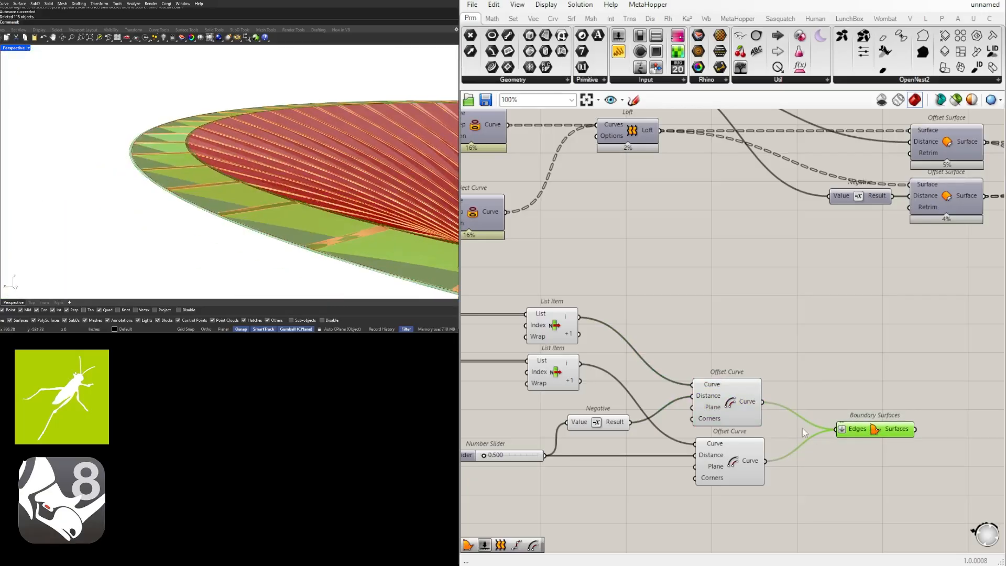
{"action": "left_click", "coordinate": [833, 458]}
{"action": "left_click_drag", "start_coordinate": [861, 433], "coordinate": [843, 465]}
{"action": "left_click", "coordinate": [849, 417]}
{"action": "scroll", "coordinate": [845, 412], "scroll_direction": "down", "scroll_amount": 4}
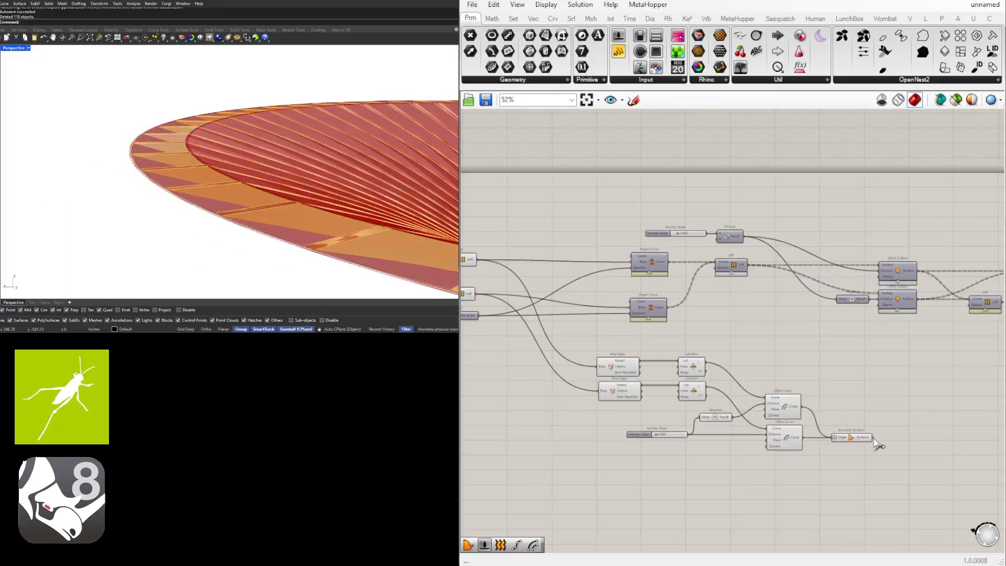
Move the two Brep Edges closer to the List Items and shift the offset and Boundary Surfaces group away from them
{"action": "scroll", "coordinate": [710, 372], "scroll_direction": "up", "scroll_amount": 2}
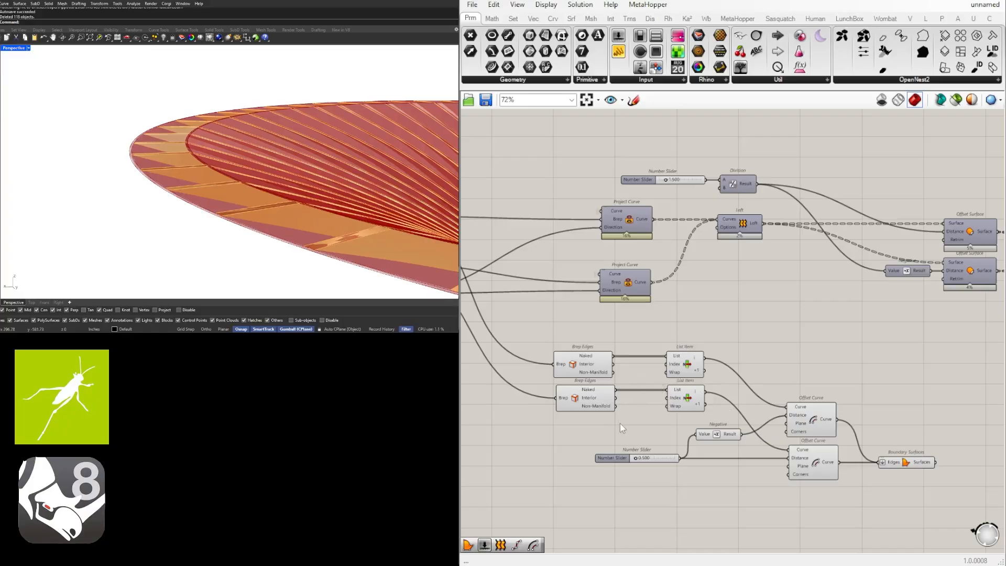
{"action": "left_click", "coordinate": [592, 392]}
{"action": "left_click_drag", "start_coordinate": [644, 423], "coordinate": [590, 358]}
{"action": "left_click_drag", "start_coordinate": [591, 363], "coordinate": [607, 363]}
{"action": "left_click", "coordinate": [649, 338]}
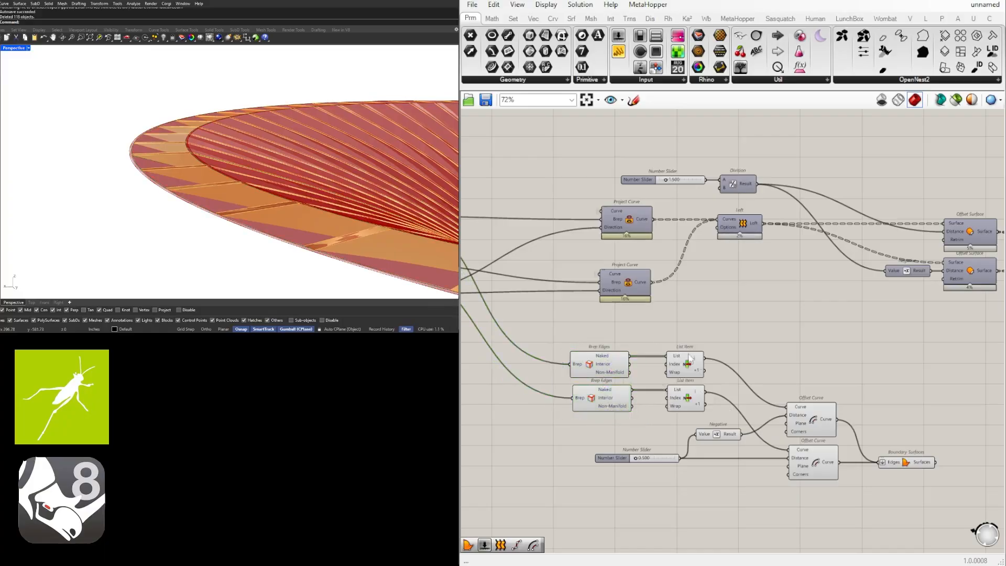
{"action": "scroll", "coordinate": [746, 401], "scroll_direction": "down", "scroll_amount": 2}
{"action": "scroll", "coordinate": [734, 408], "scroll_direction": "up", "scroll_amount": 3}
{"action": "right_click_drag", "start_coordinate": [807, 335], "coordinate": [742, 290]}
{"action": "left_click_drag", "start_coordinate": [931, 503], "coordinate": [507, 376]}
{"action": "left_click_drag", "start_coordinate": [748, 363], "coordinate": [823, 362]}
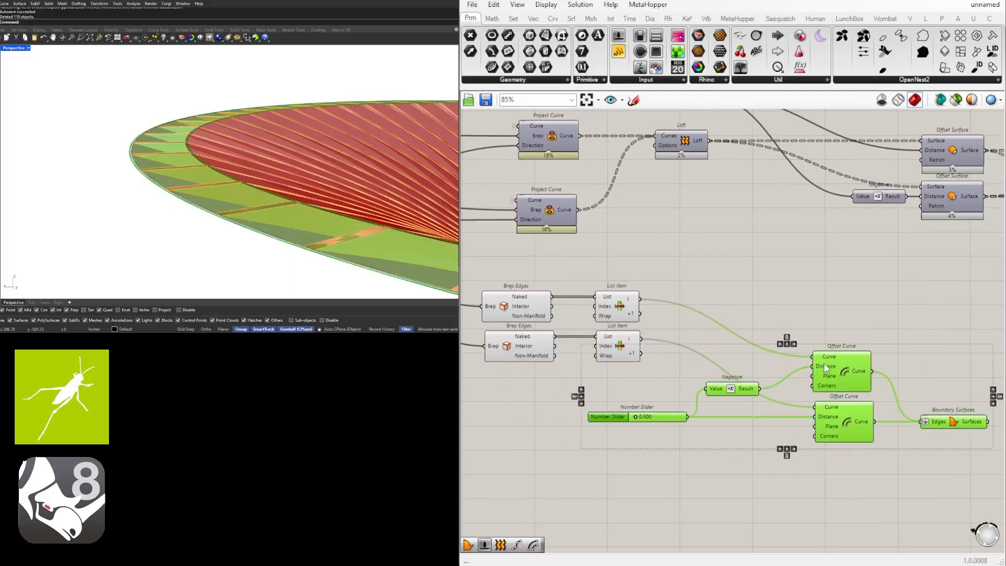
Add an Extrude component beside Boundary Surfaces and wire the ring surface into its Base input
{"action": "right_click_drag", "start_coordinate": [335, 185], "coordinate": [158, 225]}
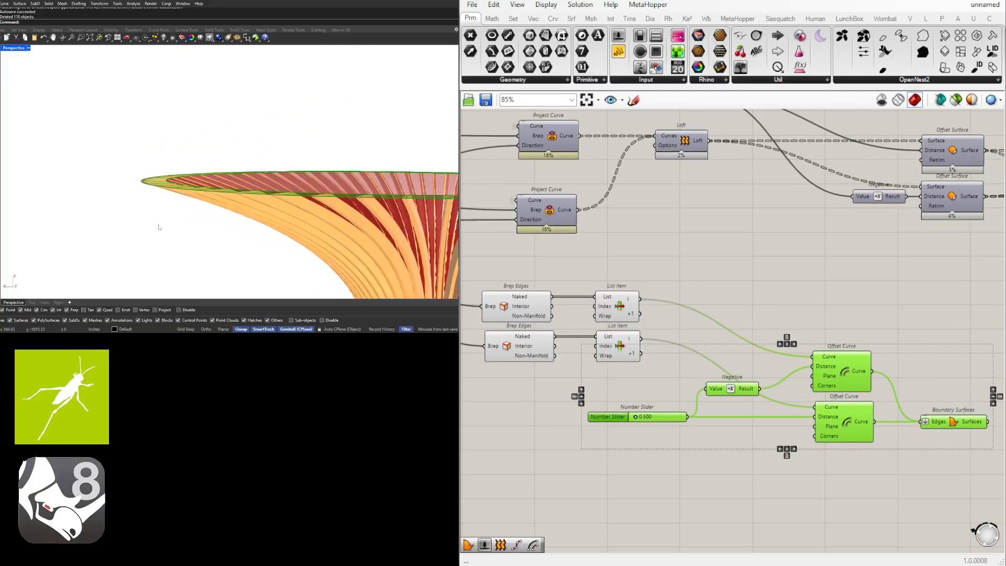
{"action": "right_click_drag", "start_coordinate": [799, 386], "coordinate": [663, 387]}
{"action": "left_click", "coordinate": [886, 461]}
{"action": "double_click", "coordinate": [887, 461]}
{"action": "type", "text": "extr"}
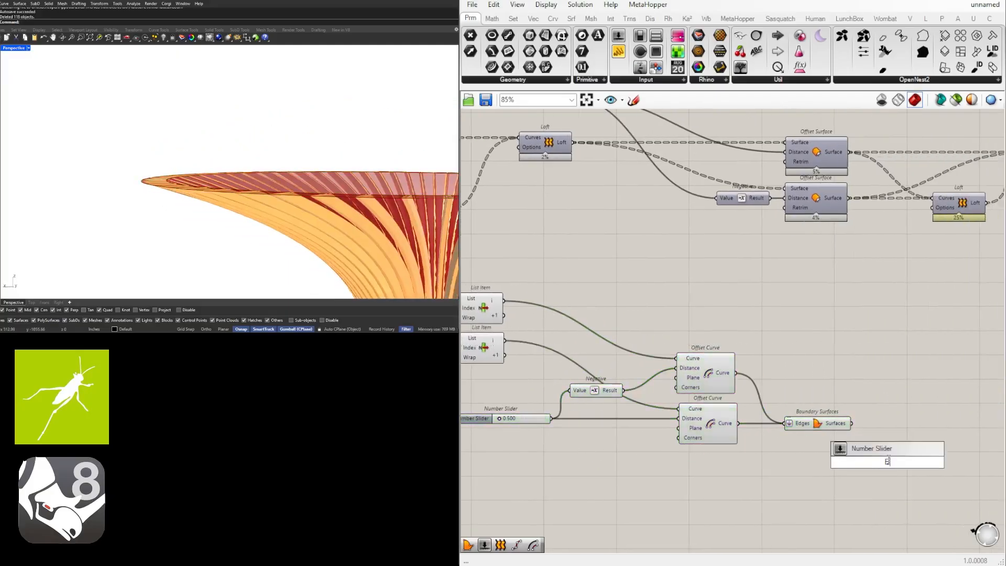
{"action": "left_click", "coordinate": [874, 435]}
{"action": "left_click_drag", "start_coordinate": [850, 423], "coordinate": [857, 445]}
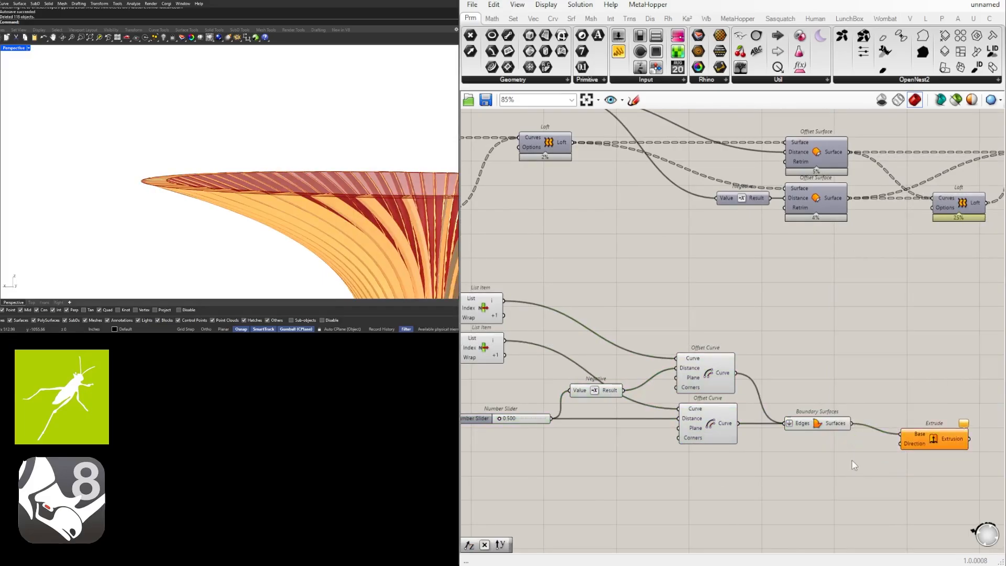
Add a Unit Z vector component below Boundary Surfaces
{"action": "double_click", "coordinate": [851, 460]}
{"action": "key", "text": "Escape"}
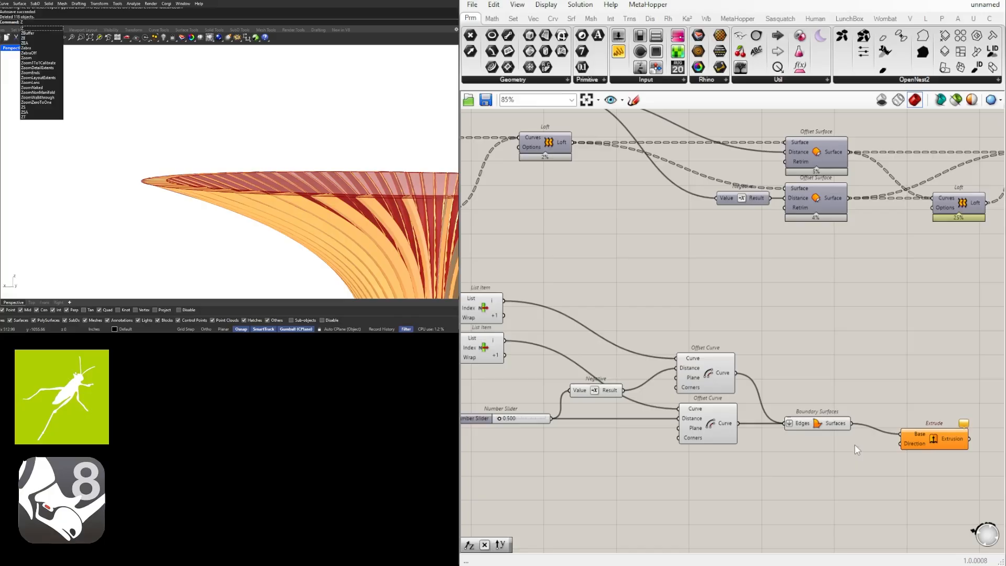
{"action": "double_click", "coordinate": [855, 463]}
{"action": "type", "text": "z"}
{"action": "key", "text": "Return"}
{"action": "scroll", "coordinate": [862, 460], "scroll_direction": "up", "scroll_amount": 1}
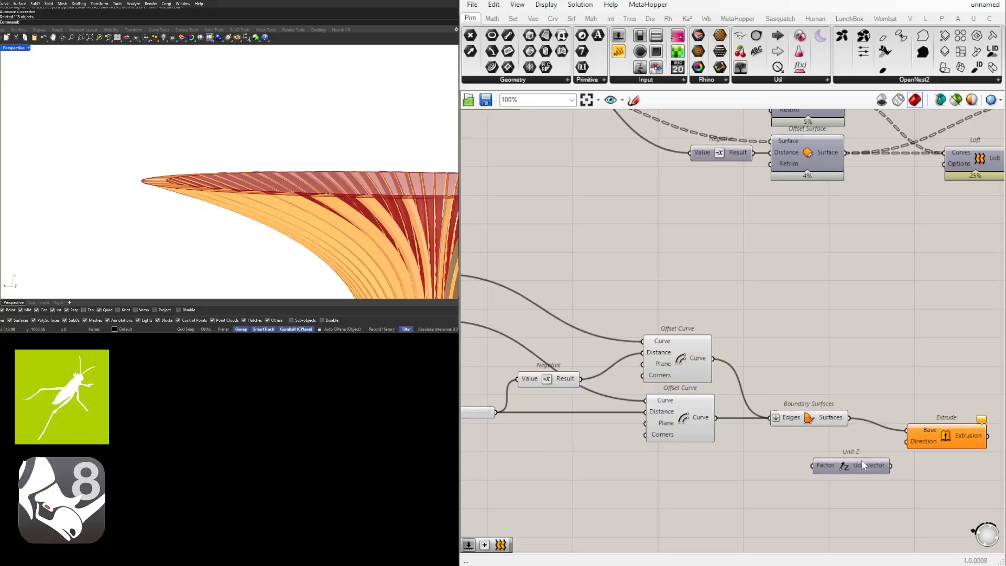
Add a number slider set to 2.000 as the Unit Z factor and wire the vector into Extrude's Direction
{"action": "double_click", "coordinate": [701, 469]}
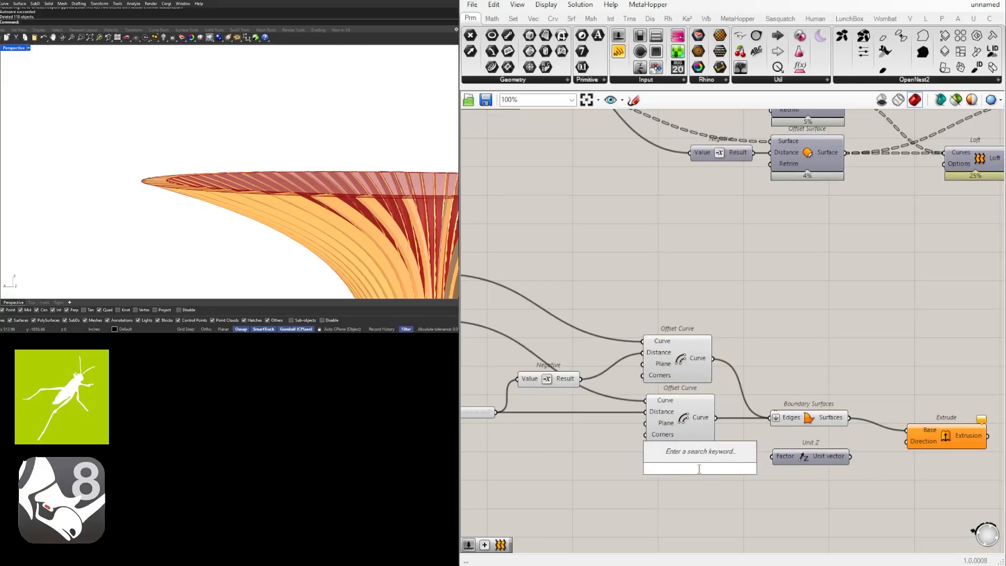
{"action": "type", "text": "2.00"}
{"action": "key", "text": "Return"}
{"action": "scroll", "coordinate": [736, 474], "scroll_direction": "up", "scroll_amount": 2}
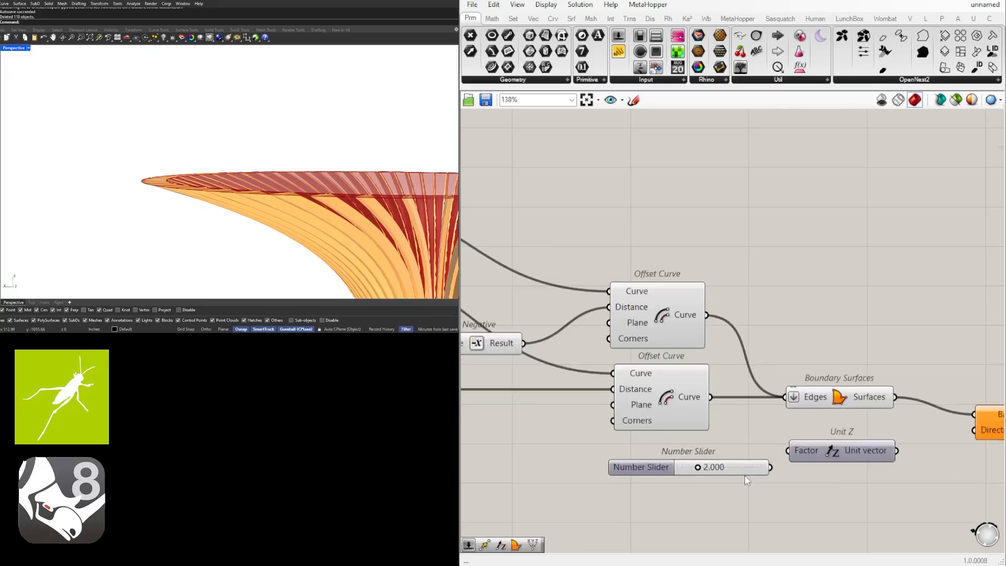
{"action": "left_click_drag", "start_coordinate": [734, 460], "coordinate": [733, 458]}
{"action": "left_click_drag", "start_coordinate": [743, 469], "coordinate": [976, 431]}
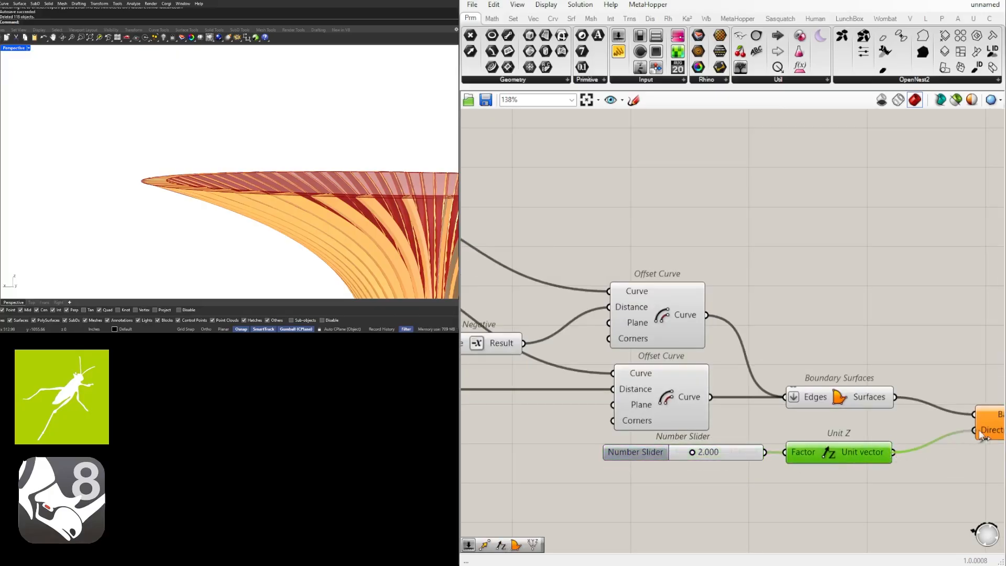
{"action": "right_click_drag", "start_coordinate": [998, 436], "coordinate": [838, 441]}
Line up Extrude with the Unit Z component and examine the extruded ring from above and from the side
{"action": "right_click_drag", "start_coordinate": [293, 184], "coordinate": [296, 236]}
{"action": "scroll", "coordinate": [786, 379], "scroll_direction": "down", "scroll_amount": 3}
{"action": "scroll", "coordinate": [808, 388], "scroll_direction": "down", "scroll_amount": 1}
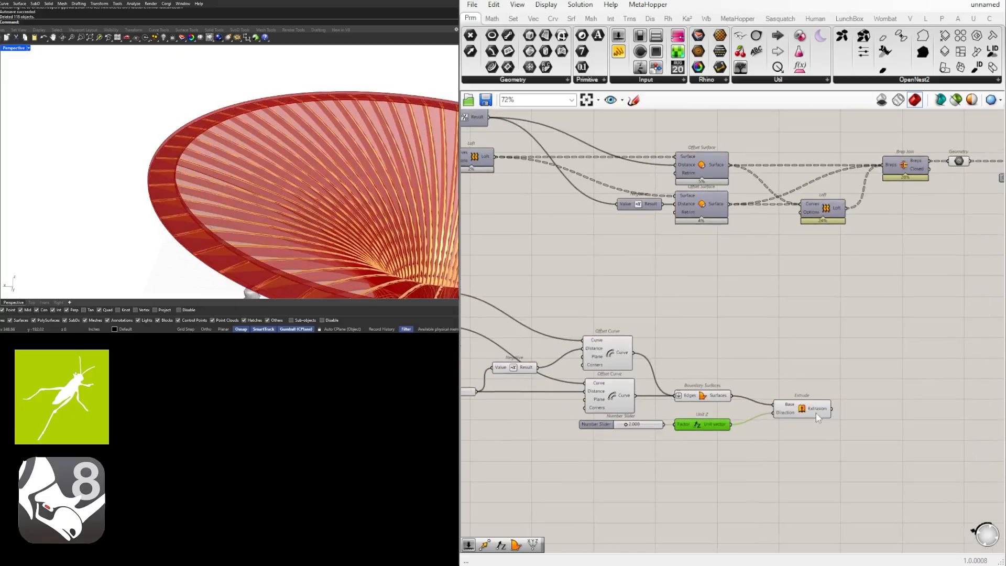
{"action": "left_click_drag", "start_coordinate": [800, 408], "coordinate": [797, 422]}
{"action": "left_click", "coordinate": [759, 367]}
{"action": "right_click_drag", "start_coordinate": [300, 223], "coordinate": [273, 173]}
{"action": "scroll", "coordinate": [230, 181], "scroll_direction": "down", "scroll_amount": 4}
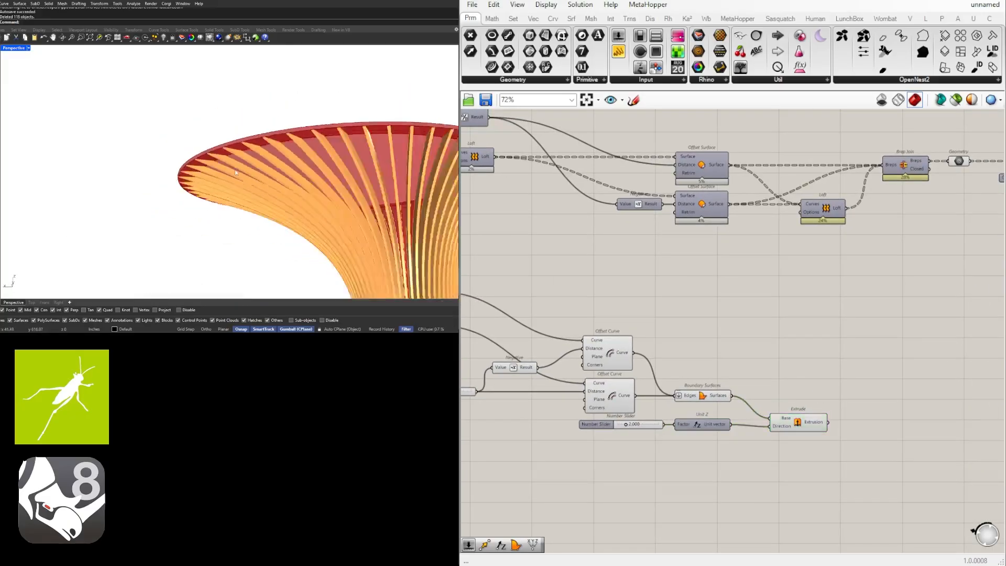
{"action": "mouse_move", "coordinate": [225, 195]}
{"action": "right_mouse_down"}
{"action": "mouse_move", "coordinate": [221, 183]}
{"action": "mouse_move", "coordinate": [240, 195]}
{"action": "right_mouse_up"}
{"action": "right_click_drag", "start_coordinate": [749, 445], "coordinate": [899, 445]}
{"action": "scroll", "coordinate": [902, 445], "scroll_direction": "up", "scroll_amount": 1}
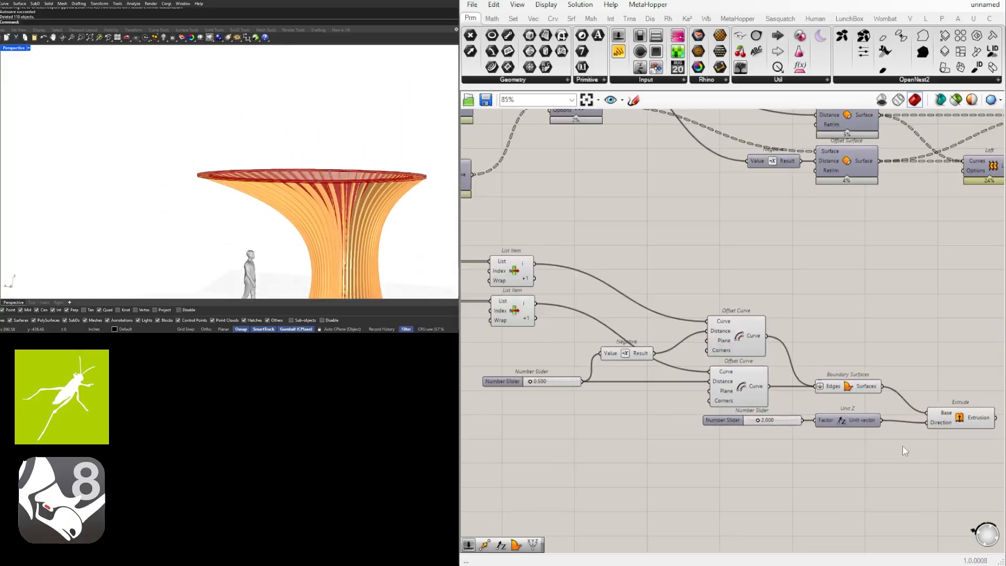
Turn off the preview of the Offset Curves, Boundary Surfaces and neighbouring components, leaving Extrude shown
{"action": "scroll", "coordinate": [903, 447], "scroll_direction": "down", "scroll_amount": 1}
{"action": "left_click_drag", "start_coordinate": [872, 464], "coordinate": [659, 313]}
{"action": "middle_click", "coordinate": [669, 312]}
{"action": "left_click", "coordinate": [701, 310]}
{"action": "left_click", "coordinate": [739, 289]}
Duplicate the Geometry, Colour Swatch and Custom Preview components beside Extrude and wire the extrusion into the copied Geometry
{"action": "right_click_drag", "start_coordinate": [932, 300], "coordinate": [613, 331]}
{"action": "scroll", "coordinate": [614, 331], "scroll_direction": "down", "scroll_amount": 1}
{"action": "left_click_drag", "start_coordinate": [899, 284], "coordinate": [759, 201]}
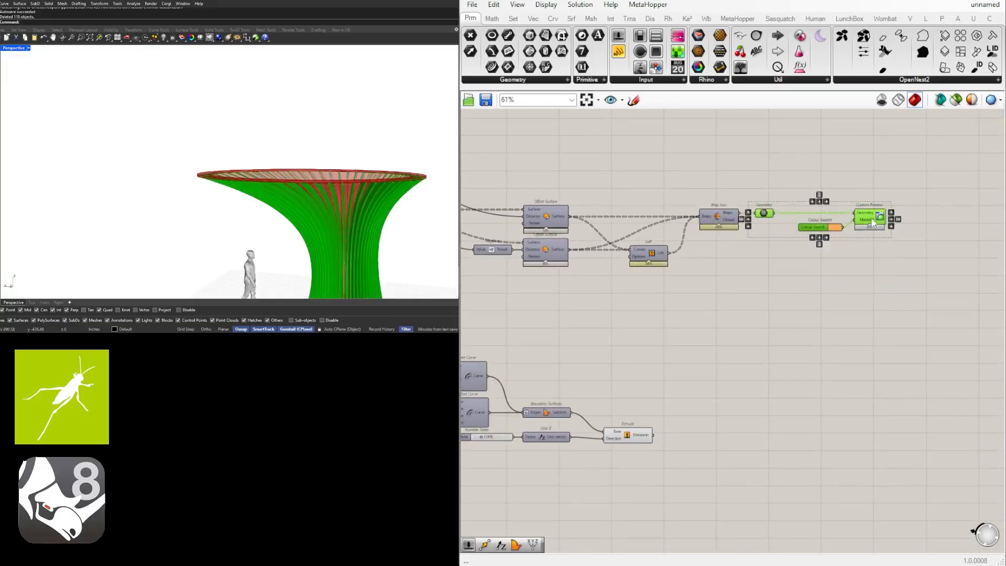
{"action": "left_click_drag", "start_coordinate": [871, 218], "coordinate": [879, 442], "text": "alt"}
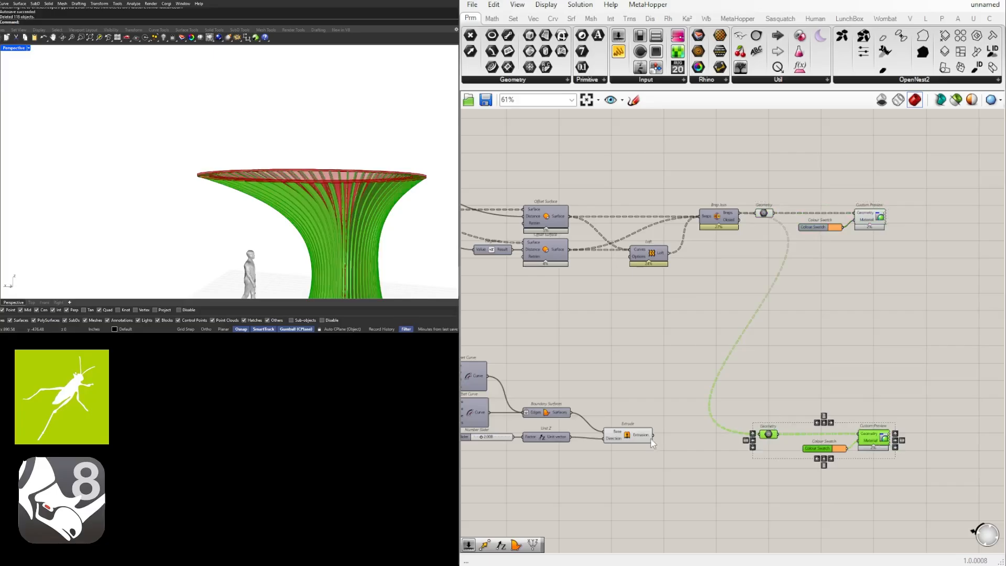
{"action": "left_click", "coordinate": [718, 452]}
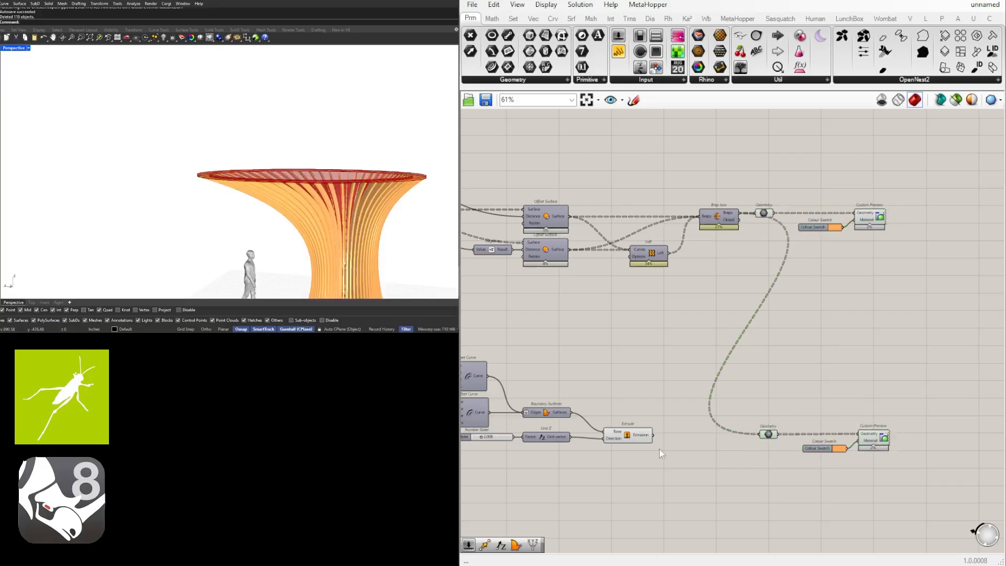
{"action": "left_click_drag", "start_coordinate": [761, 434], "coordinate": [762, 434]}
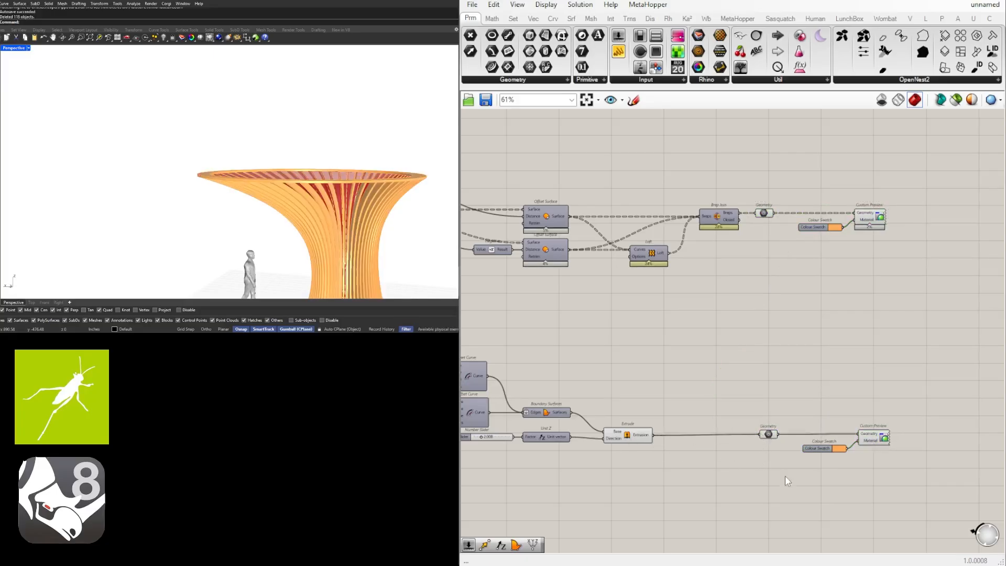
Turn off Extrude's own preview and inspect the coloured ring up close at the fin ends
{"action": "left_click_drag", "start_coordinate": [786, 476], "coordinate": [633, 392]}
{"action": "middle_click", "coordinate": [636, 391]}
{"action": "left_click", "coordinate": [665, 355]}
{"action": "left_click", "coordinate": [767, 334]}
{"action": "mouse_move", "coordinate": [314, 230]}
{"action": "right_mouse_down"}
{"action": "mouse_move", "coordinate": [302, 181]}
{"action": "mouse_move", "coordinate": [304, 224]}
{"action": "right_mouse_up"}
{"action": "scroll", "coordinate": [301, 181], "scroll_direction": "down", "scroll_amount": 4}
{"action": "scroll", "coordinate": [249, 153], "scroll_direction": "up", "scroll_amount": 10}
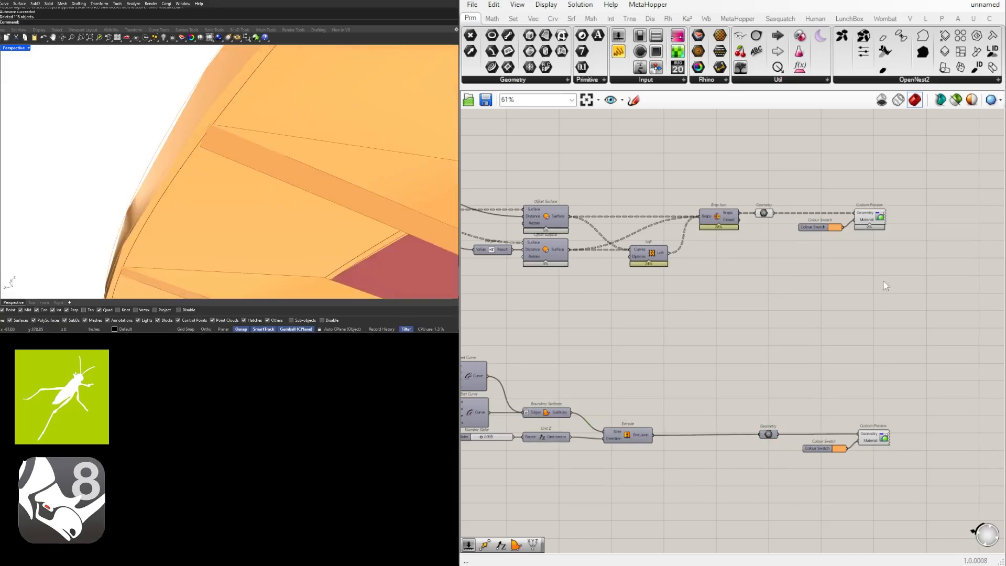
{"action": "scroll", "coordinate": [870, 330], "scroll_direction": "down", "scroll_amount": 7}
{"action": "scroll", "coordinate": [644, 333], "scroll_direction": "up", "scroll_amount": 8}
Turn off the preview of the two Brep Edges and the two List Items, and check a fin end against the ring
{"action": "right_click_drag", "start_coordinate": [645, 335], "coordinate": [803, 345]}
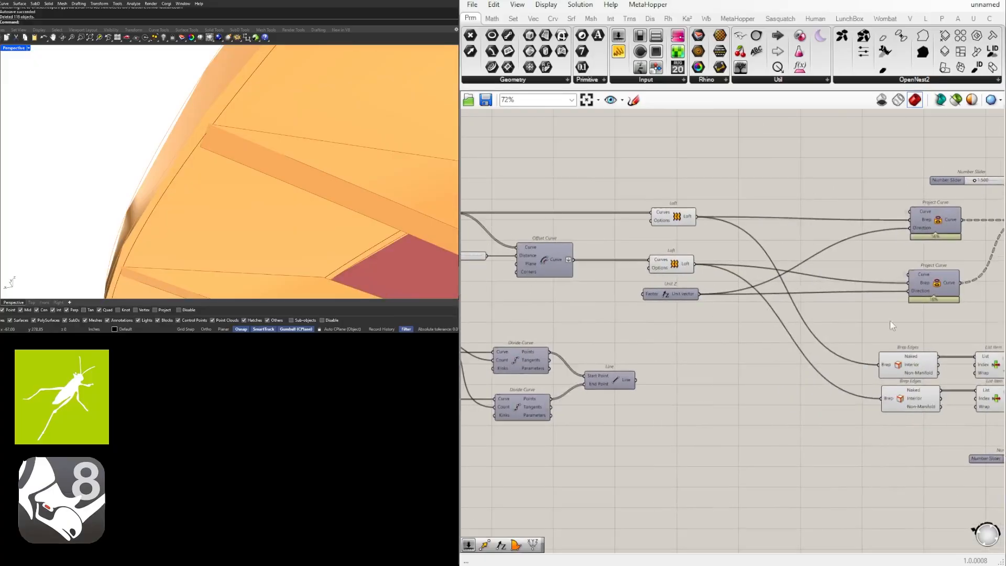
{"action": "right_click_drag", "start_coordinate": [890, 321], "coordinate": [723, 303]}
{"action": "left_click_drag", "start_coordinate": [772, 421], "coordinate": [727, 321]}
{"action": "middle_click", "coordinate": [728, 319]}
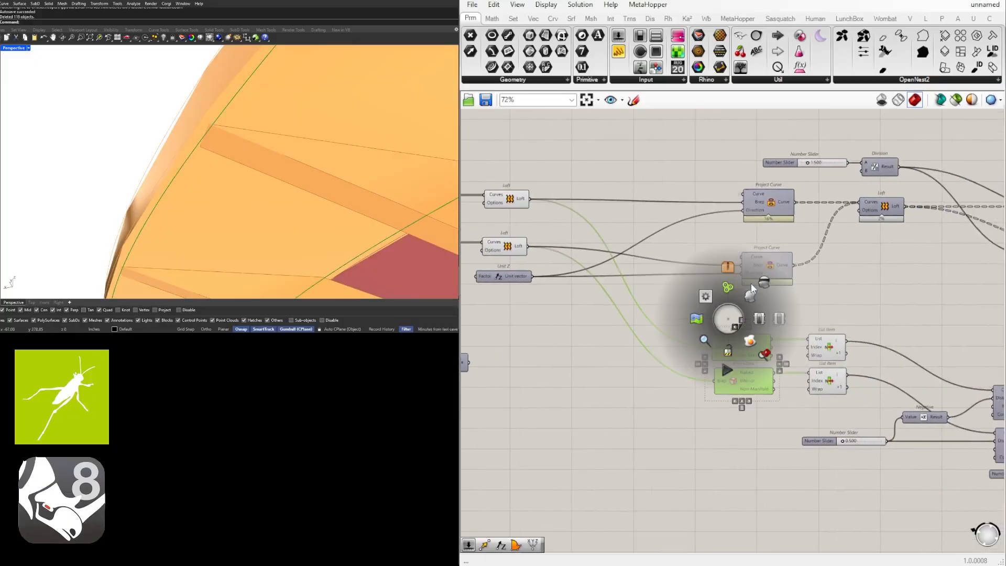
{"action": "left_click", "coordinate": [765, 284]}
{"action": "left_click", "coordinate": [751, 302]}
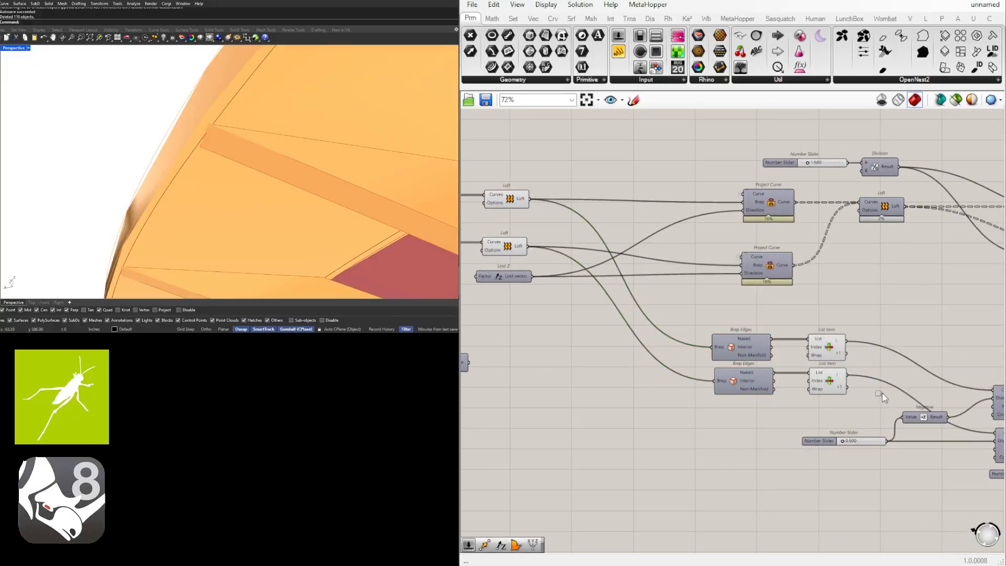
{"action": "left_click_drag", "start_coordinate": [883, 397], "coordinate": [838, 311]}
{"action": "middle_click", "coordinate": [870, 308]}
{"action": "left_click", "coordinate": [903, 272]}
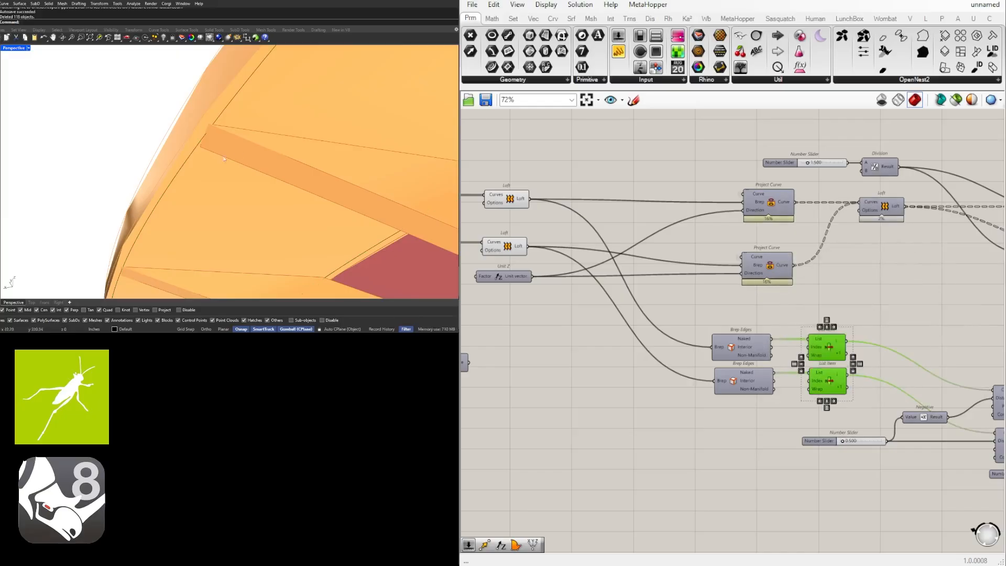
{"action": "right_click_drag", "start_coordinate": [267, 137], "coordinate": [241, 130]}
{"action": "scroll", "coordinate": [137, 176], "scroll_direction": "up", "scroll_amount": 5}
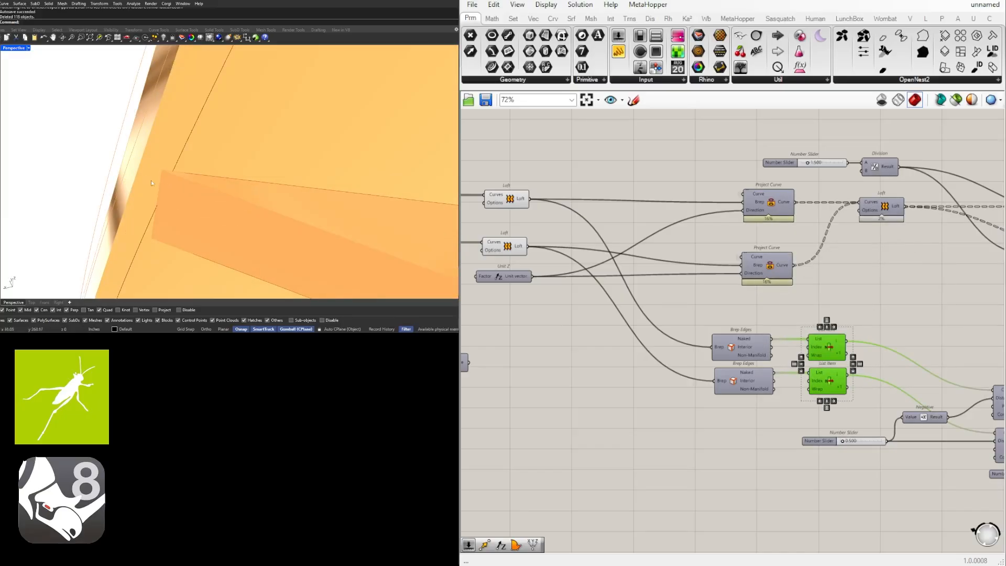
Try the rim's offset distance slider at 0 and check a fin end against the ring
{"action": "scroll", "coordinate": [859, 445], "scroll_direction": "up", "scroll_amount": 6}
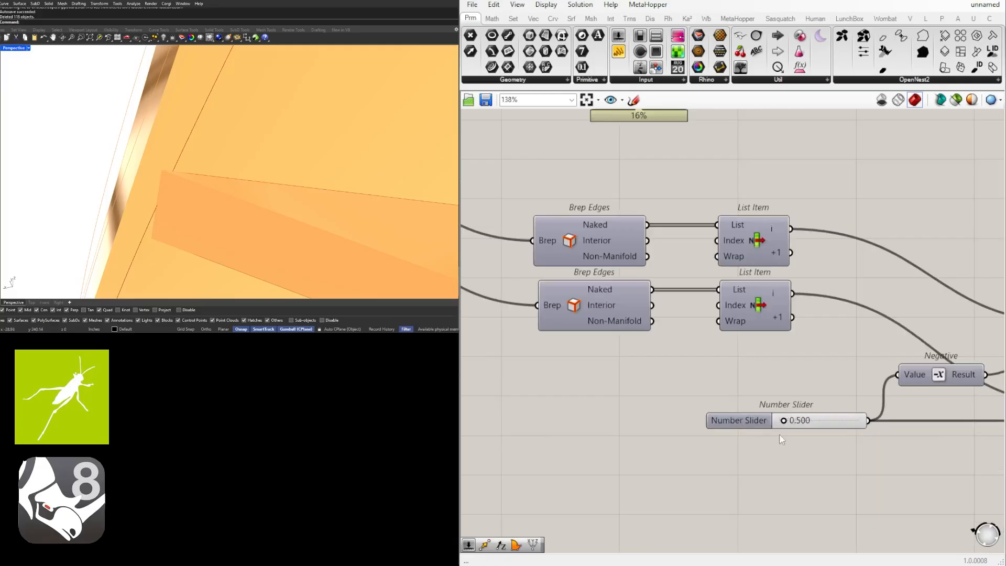
{"action": "mouse_move", "coordinate": [775, 423]}
{"action": "left_mouse_down"}
{"action": "mouse_move", "coordinate": [786, 423]}
{"action": "mouse_move", "coordinate": [771, 428]}
{"action": "left_mouse_up"}
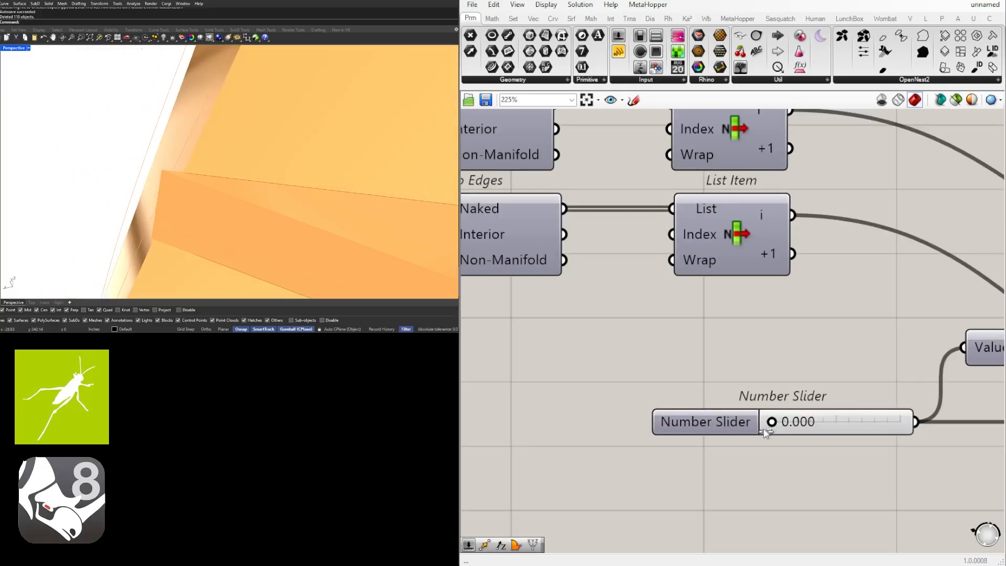
{"action": "scroll", "coordinate": [215, 181], "scroll_direction": "down", "scroll_amount": 8}
{"action": "right_click_drag", "start_coordinate": [215, 180], "coordinate": [102, 137]}
{"action": "scroll", "coordinate": [308, 237], "scroll_direction": "up", "scroll_amount": 4}
{"action": "scroll", "coordinate": [782, 418], "scroll_direction": "up", "scroll_amount": 2}
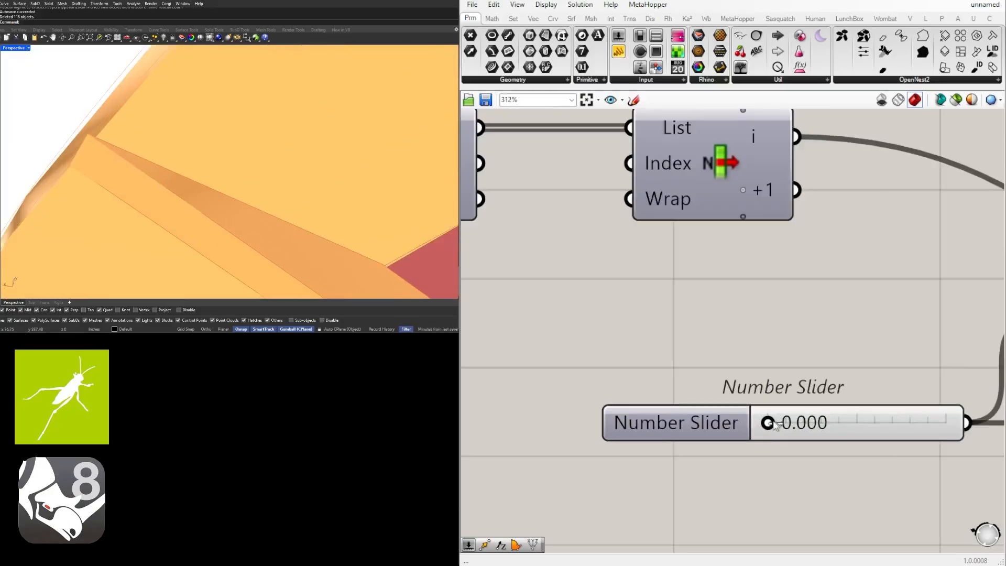
Set the ring's offset distance slider to 0.5 and inspect the pavilion's top rim and its base
{"action": "left_click_drag", "start_coordinate": [775, 423], "coordinate": [779, 425]}
{"action": "double_click", "coordinate": [806, 435]}
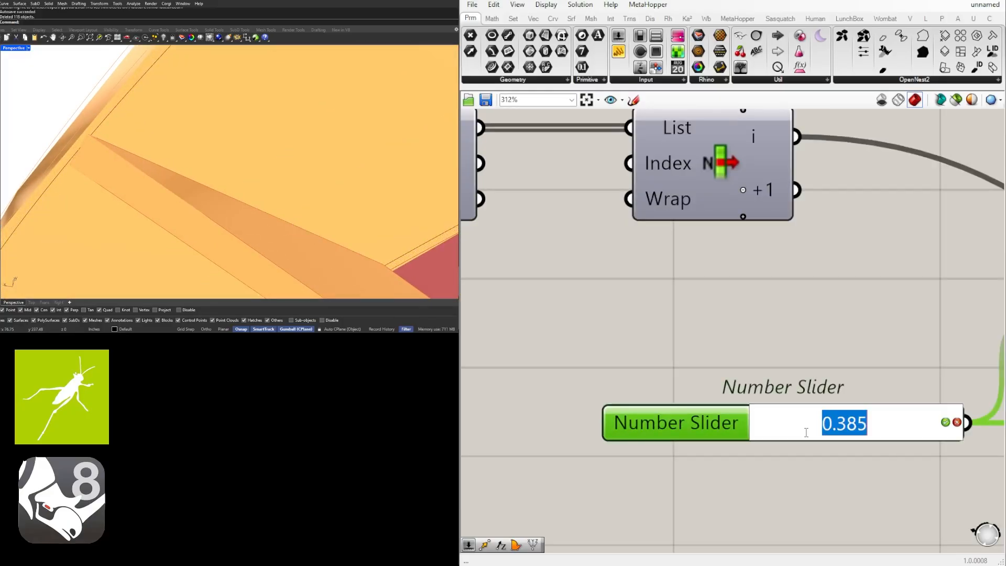
{"action": "type", "text": ".5"}
{"action": "key", "text": "Return"}
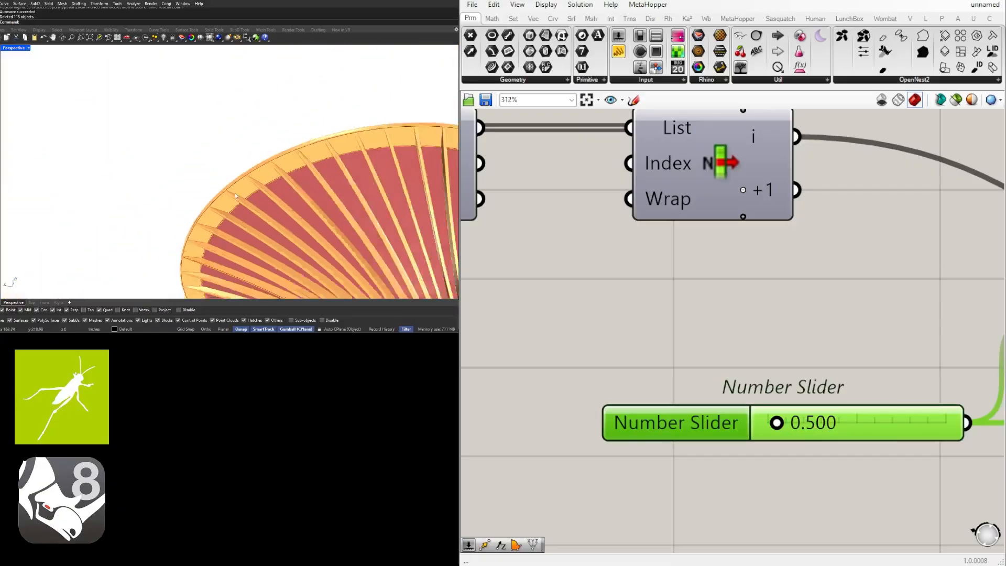
{"action": "scroll", "coordinate": [148, 200], "scroll_direction": "up", "scroll_amount": 10}
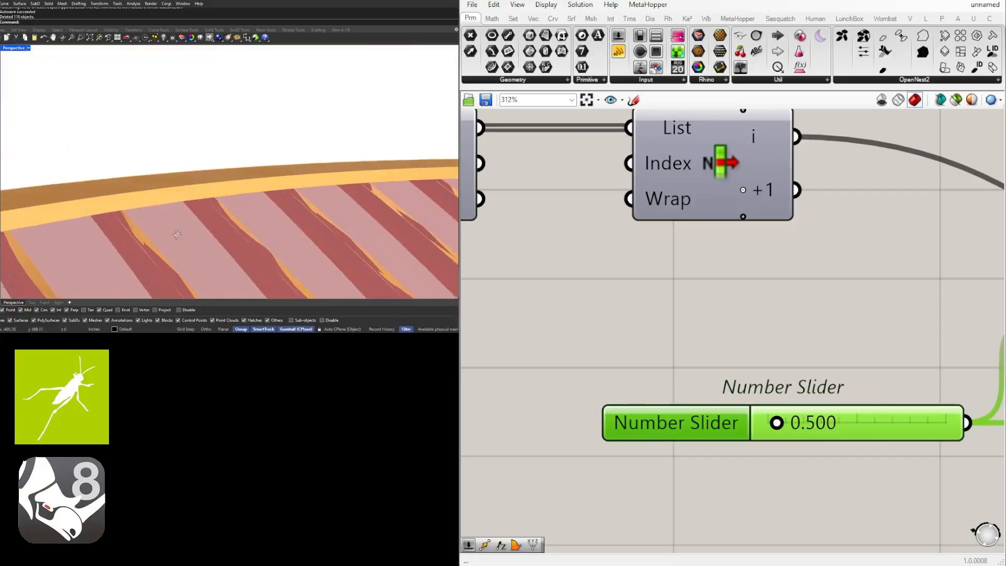
{"action": "scroll", "coordinate": [148, 200], "scroll_direction": "down", "scroll_amount": 10}
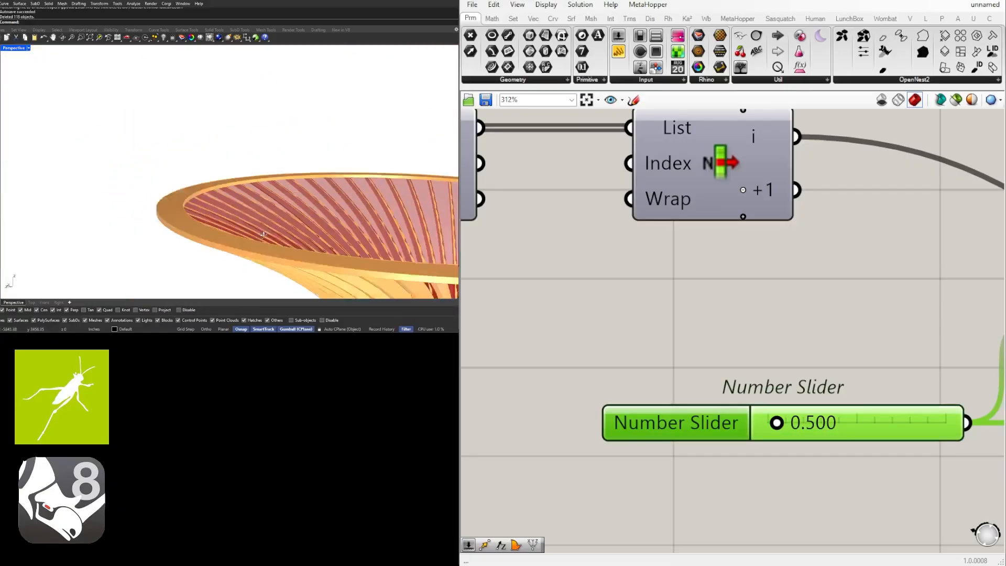
{"action": "right_click_drag", "start_coordinate": [306, 239], "coordinate": [305, 227]}
{"action": "right_click_drag", "start_coordinate": [305, 226], "coordinate": [299, 124], "text": "shift"}
{"action": "scroll", "coordinate": [331, 228], "scroll_direction": "up", "scroll_amount": 6}
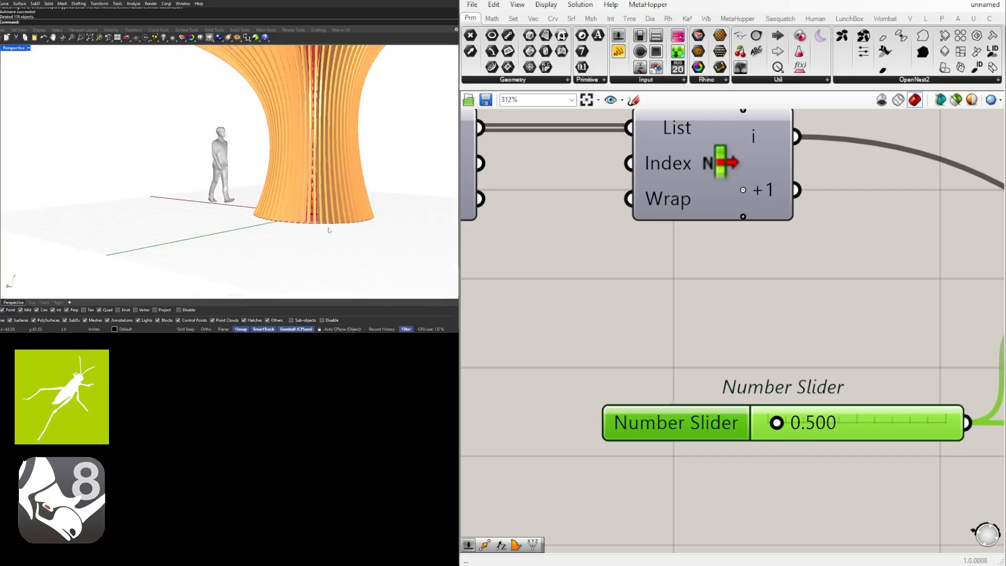
Move the copied Geometry, Colour Swatch and Custom Preview components closer to the Extrude component
{"action": "scroll", "coordinate": [790, 386], "scroll_direction": "down", "scroll_amount": 2}
{"action": "scroll", "coordinate": [789, 385], "scroll_direction": "down", "scroll_amount": 8}
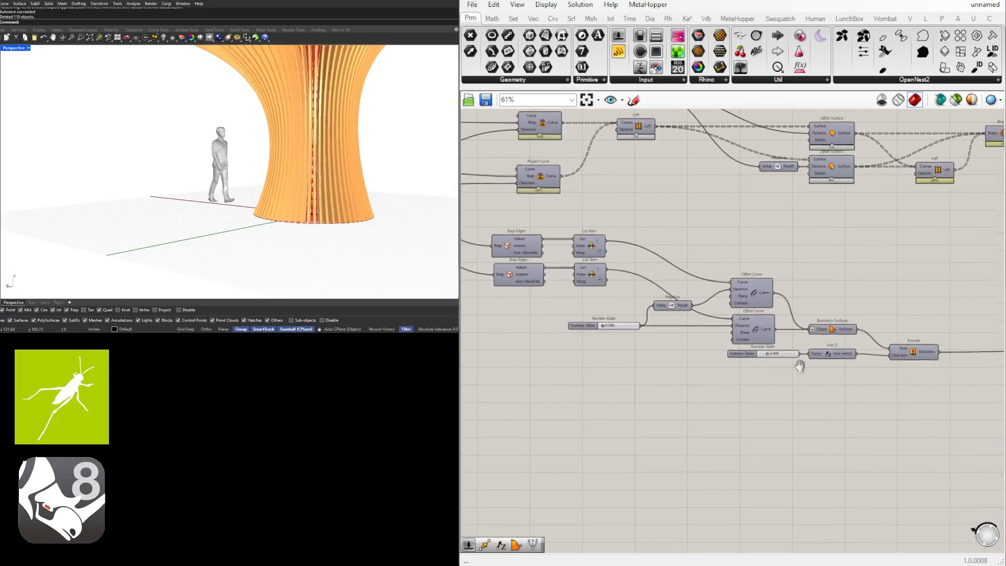
{"action": "scroll", "coordinate": [839, 383], "scroll_direction": "down", "scroll_amount": 2}
{"action": "left_click_drag", "start_coordinate": [971, 389], "coordinate": [873, 343]}
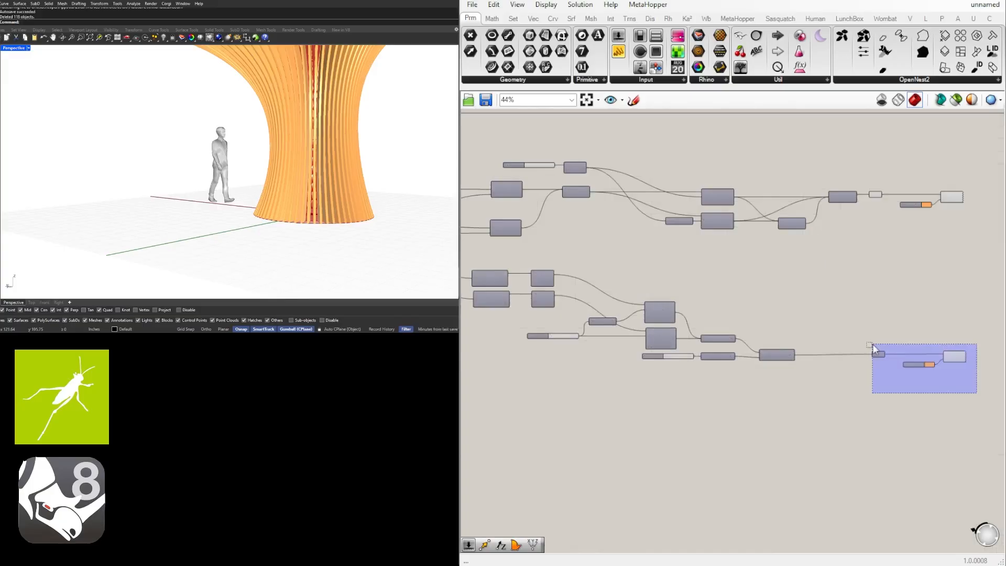
{"action": "left_click_drag", "start_coordinate": [954, 362], "coordinate": [908, 370]}
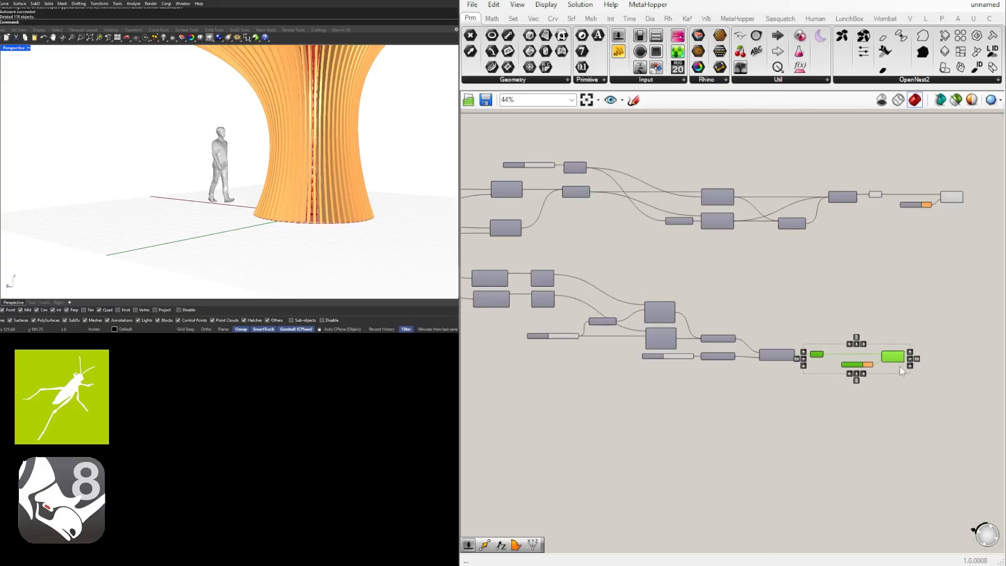
{"action": "left_click", "coordinate": [888, 341]}
{"action": "scroll", "coordinate": [883, 348], "scroll_direction": "down", "scroll_amount": 2}
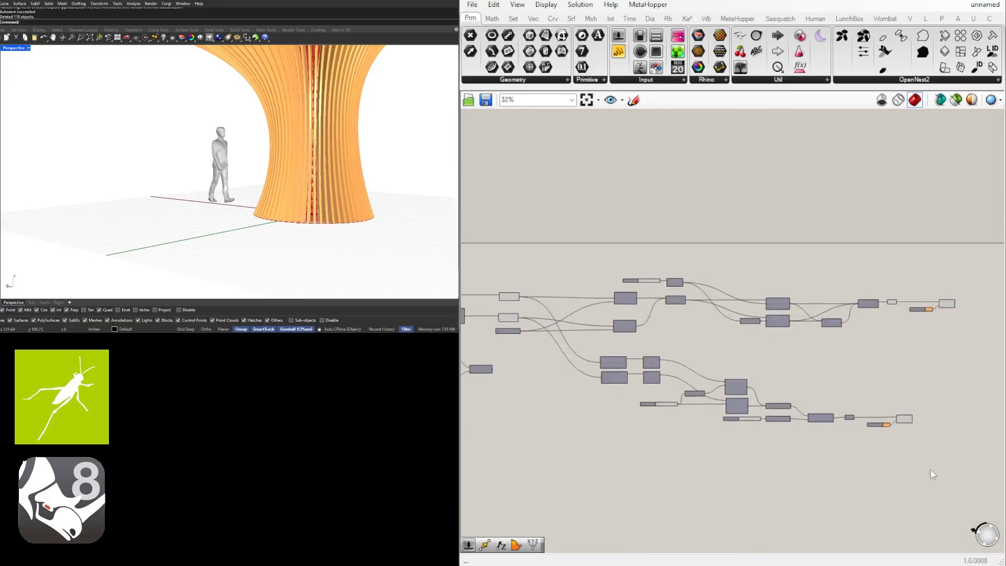
{"action": "left_click_drag", "start_coordinate": [947, 479], "coordinate": [585, 352]}
{"action": "scroll", "coordinate": [615, 382], "scroll_direction": "up", "scroll_amount": 7}
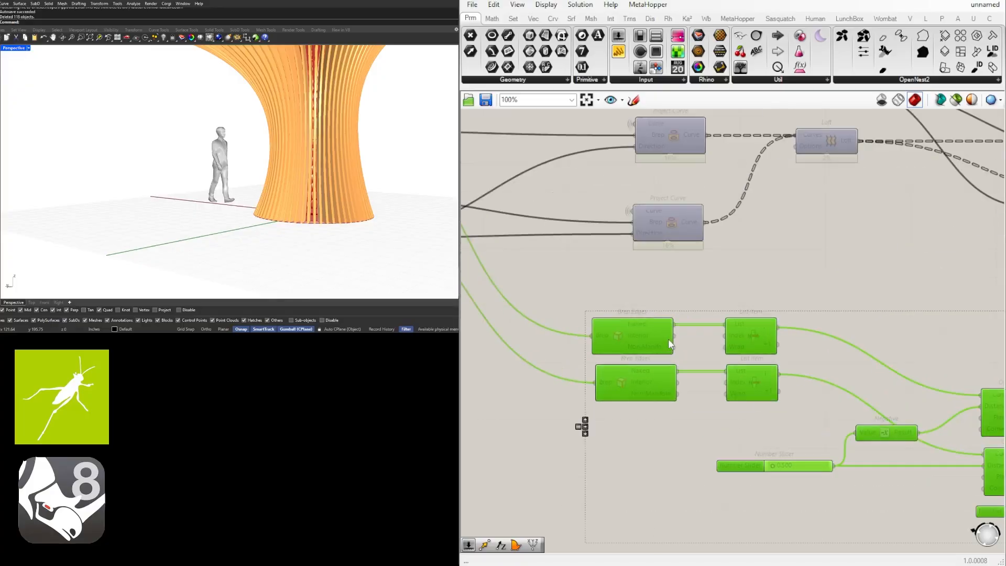
{"action": "scroll", "coordinate": [724, 395], "scroll_direction": "down", "scroll_amount": 2}
{"action": "scroll", "coordinate": [757, 402], "scroll_direction": "down", "scroll_amount": 2}
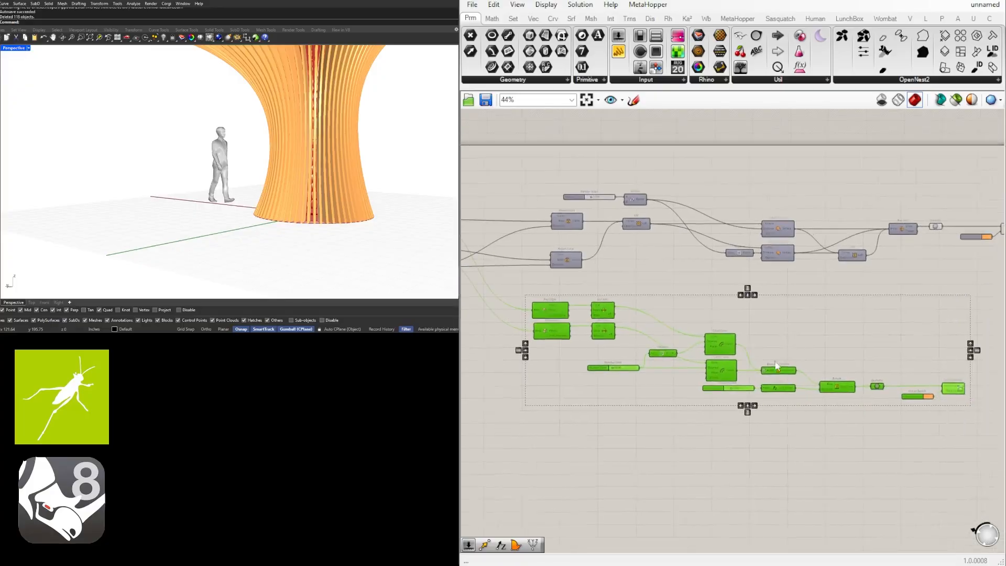
{"action": "scroll", "coordinate": [872, 436], "scroll_direction": "down", "scroll_amount": 2}
{"action": "left_click", "coordinate": [947, 457]}
{"action": "left_click_drag", "start_coordinate": [985, 457], "coordinate": [705, 367]}
{"action": "scroll", "coordinate": [707, 381], "scroll_direction": "up", "scroll_amount": 7}
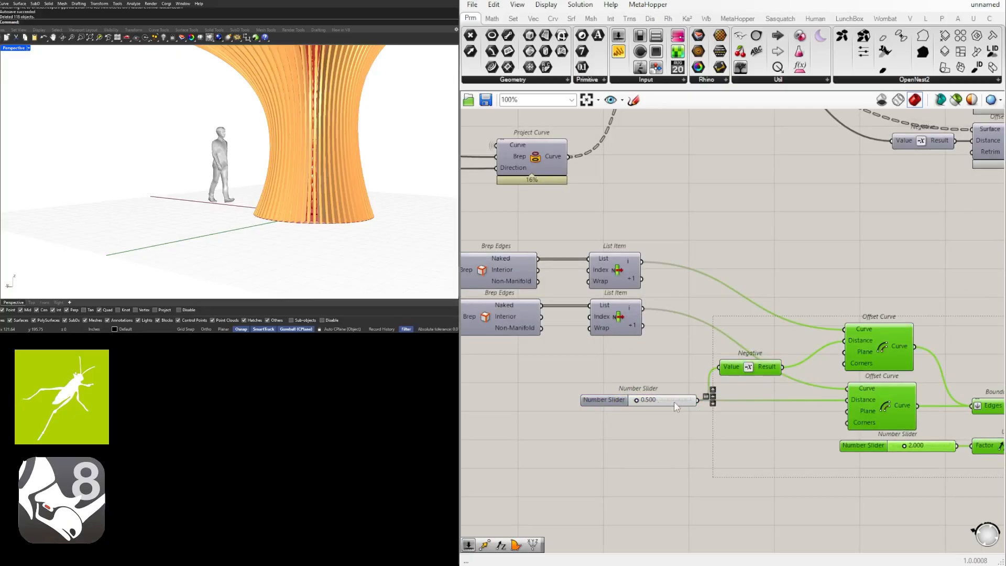
{"action": "scroll", "coordinate": [676, 407], "scroll_direction": "down", "scroll_amount": 3}
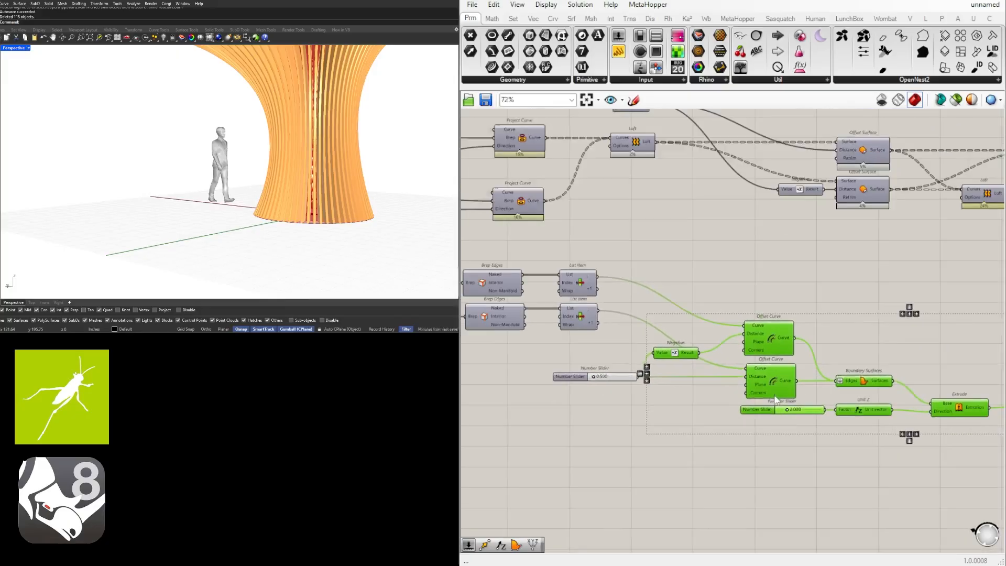
{"action": "scroll", "coordinate": [776, 401], "scroll_direction": "down", "scroll_amount": 2}
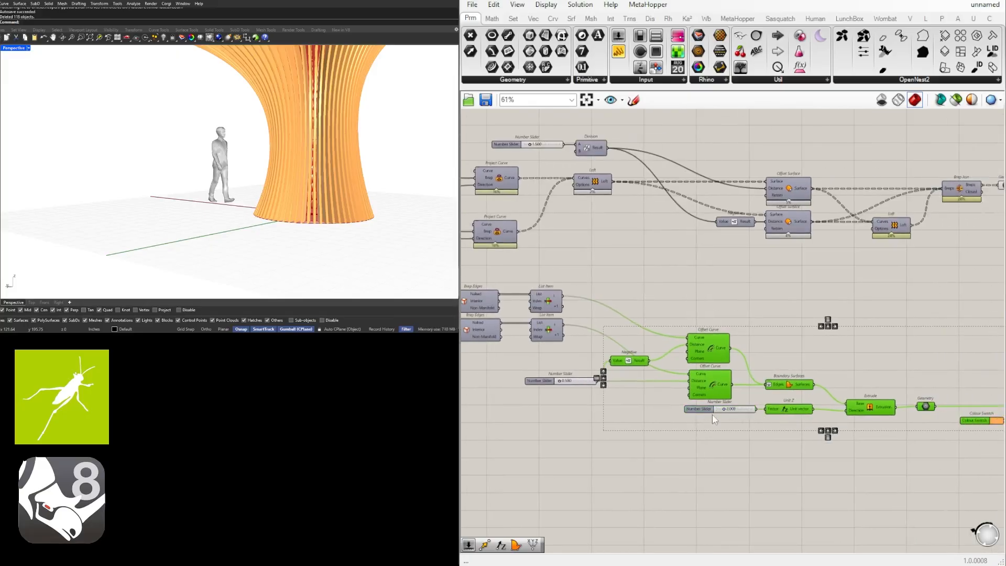
Move the extrusion height Number Slider beneath the offset distance slider, clear of the Offset Curve components
{"action": "scroll", "coordinate": [728, 389], "scroll_direction": "down", "scroll_amount": 2}
{"action": "right_click_drag", "start_coordinate": [734, 381], "coordinate": [712, 405]}
{"action": "scroll", "coordinate": [712, 404], "scroll_direction": "up", "scroll_amount": 2}
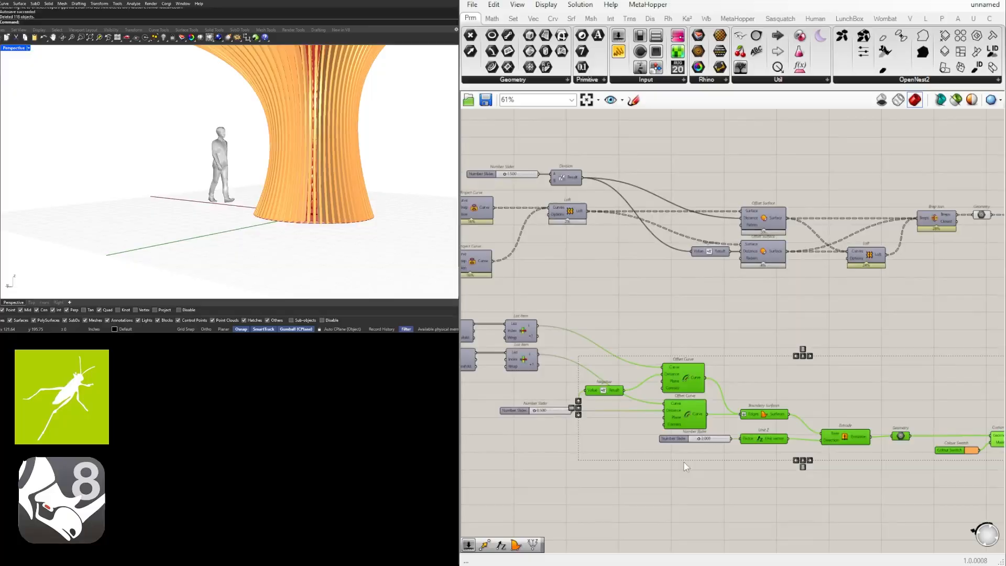
{"action": "scroll", "coordinate": [676, 446], "scroll_direction": "up", "scroll_amount": 1}
{"action": "left_click_drag", "start_coordinate": [676, 438], "coordinate": [494, 432]}
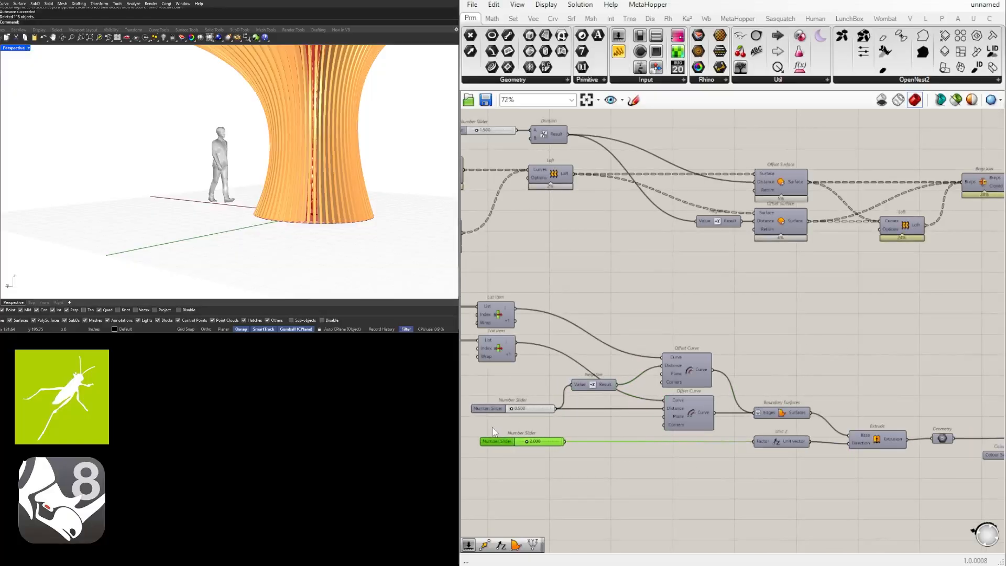
Duplicate the rim chain from Negative and the Offset Curves through Extrude to Custom Preview, leaving both sliders shared
{"action": "scroll", "coordinate": [571, 375], "scroll_direction": "down", "scroll_amount": 3}
{"action": "left_click_drag", "start_coordinate": [948, 445], "coordinate": [579, 358]}
{"action": "scroll", "coordinate": [636, 375], "scroll_direction": "up", "scroll_amount": 2}
{"action": "key", "text": "ctrl+c"}
{"action": "key", "text": "ctrl+v"}
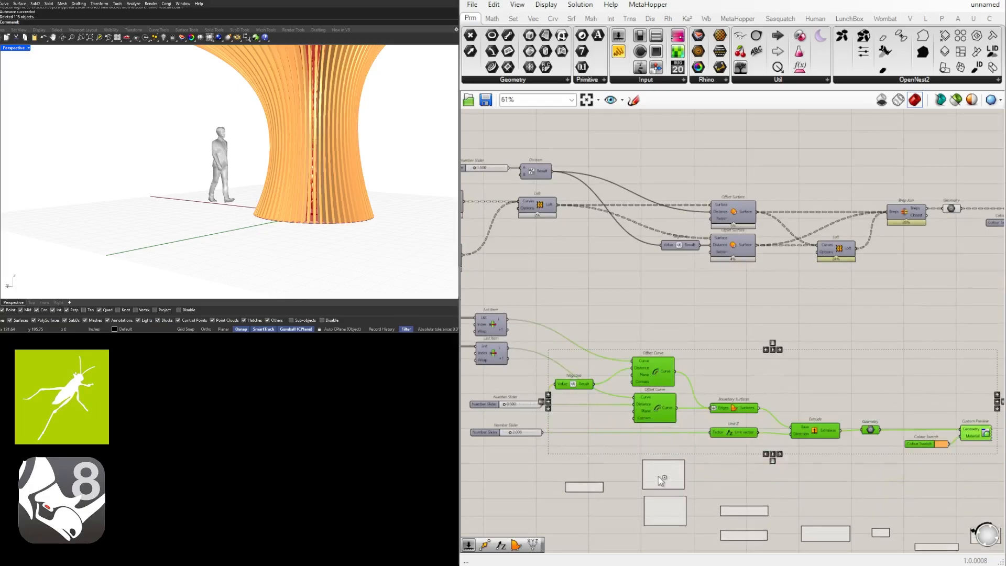
{"action": "left_click", "coordinate": [656, 478]}
Wire each List Item's +1 output into the Curve input of the matching copied Offset Curve, replacing the existing wires
{"action": "right_click_drag", "start_coordinate": [566, 456], "coordinate": [642, 444]}
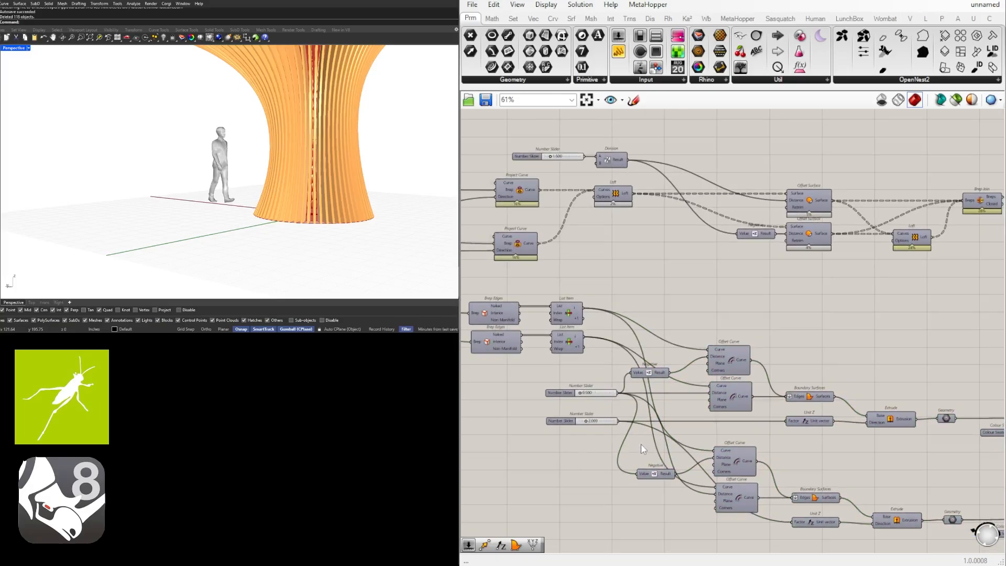
{"action": "right_click_drag", "start_coordinate": [590, 352], "coordinate": [632, 333]}
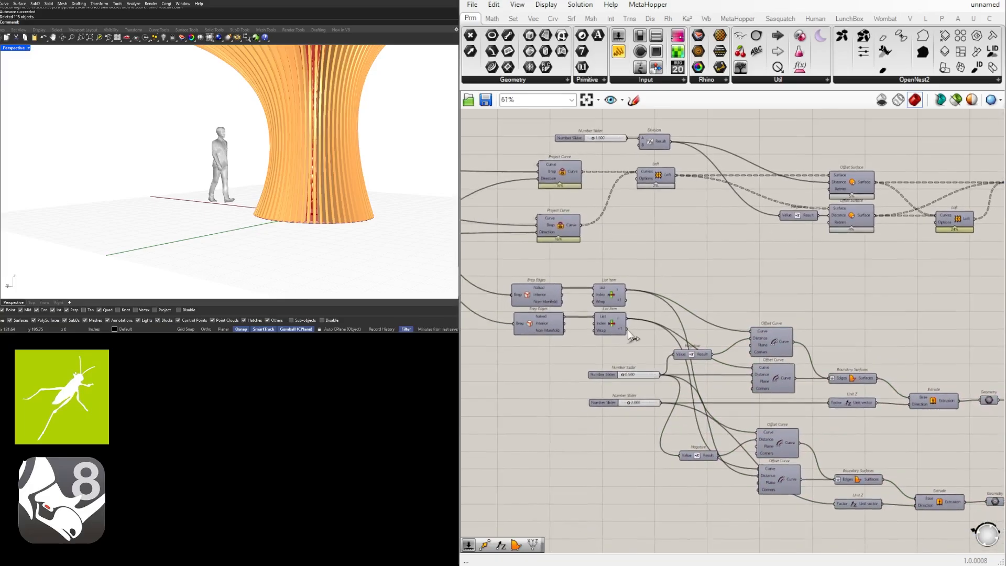
{"action": "scroll", "coordinate": [630, 335], "scroll_direction": "up", "scroll_amount": 1}
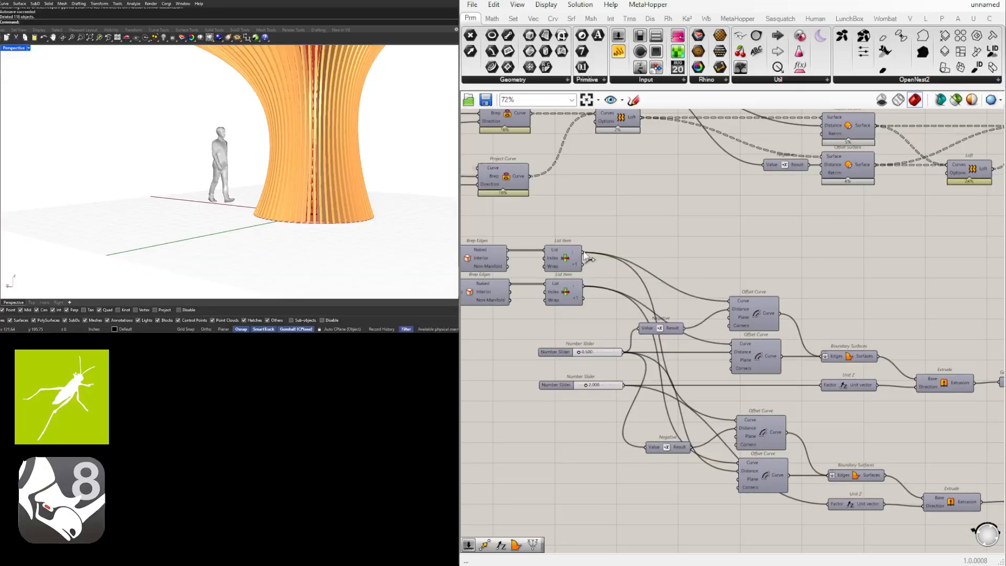
{"action": "left_click_drag", "start_coordinate": [583, 270], "coordinate": [745, 422]}
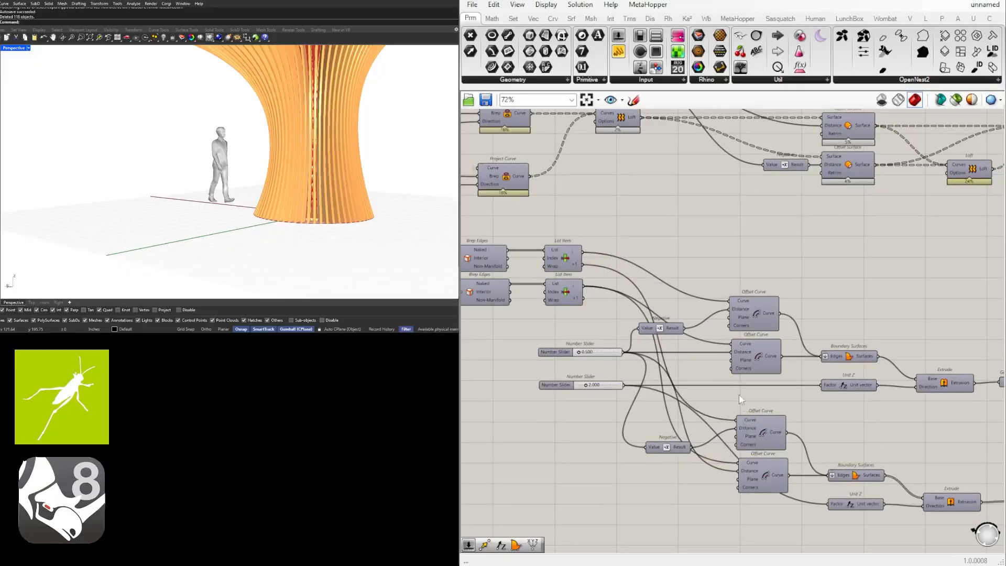
{"action": "left_click_drag", "start_coordinate": [609, 341], "coordinate": [740, 463]}
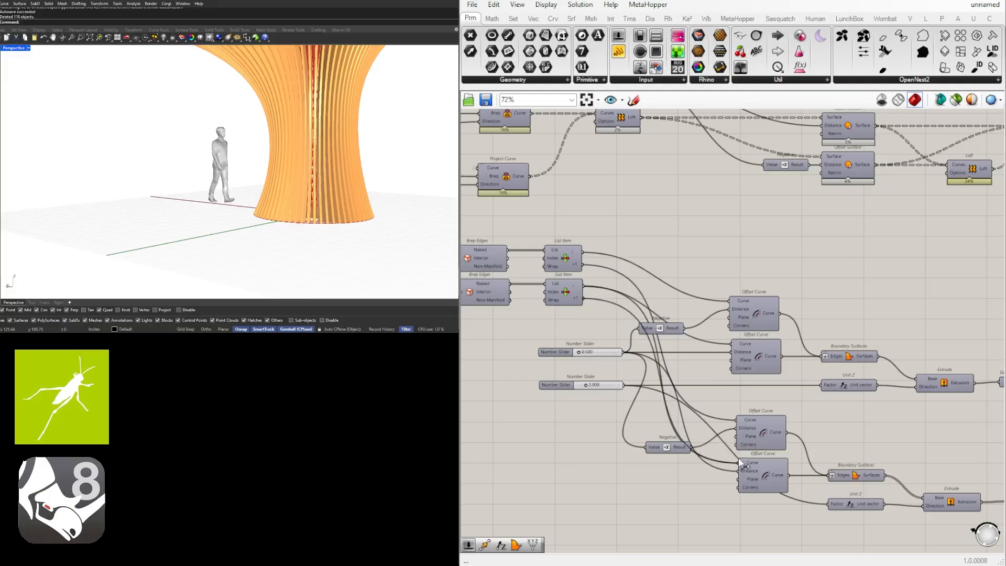
Examine the base ring from below and beside the fin bottoms, along with its duplicated components
{"action": "scroll", "coordinate": [335, 212], "scroll_direction": "up", "scroll_amount": 5}
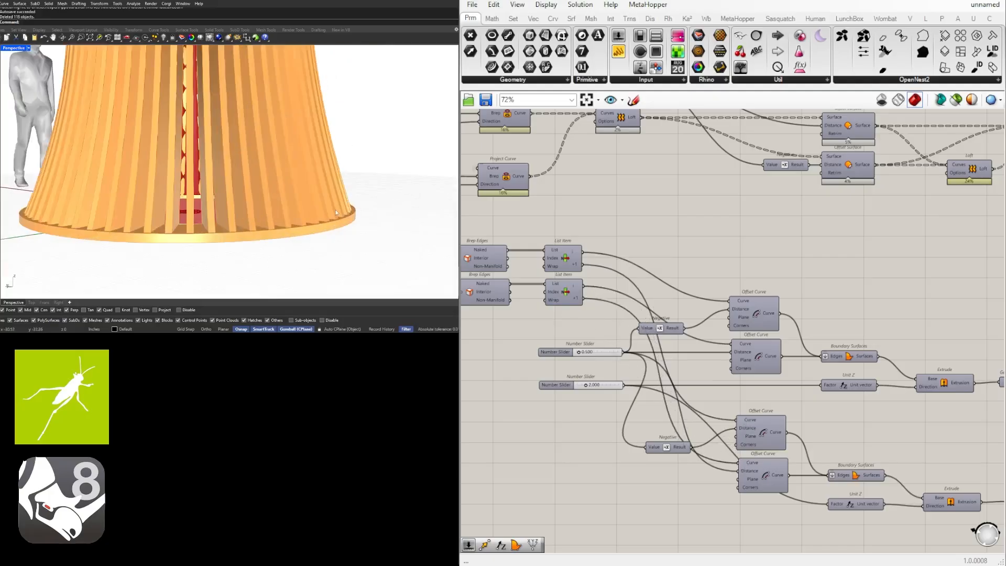
{"action": "right_click_drag", "start_coordinate": [865, 445], "coordinate": [791, 431]}
{"action": "right_click_drag", "start_coordinate": [197, 257], "coordinate": [34, 157]}
{"action": "scroll", "coordinate": [804, 348], "scroll_direction": "down", "scroll_amount": 2}
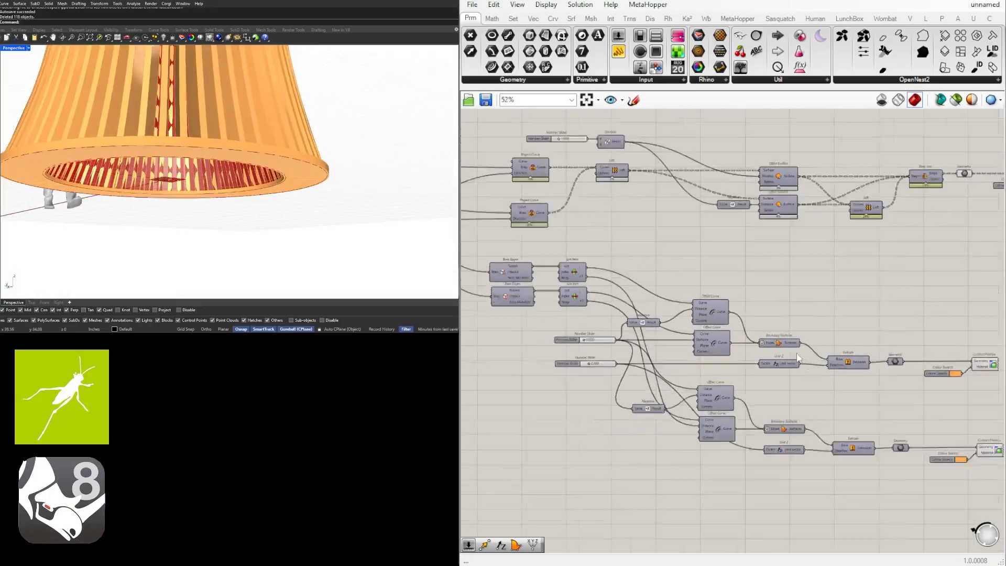
{"action": "scroll", "coordinate": [819, 417], "scroll_direction": "up", "scroll_amount": 1}
{"action": "right_click_drag", "start_coordinate": [958, 421], "coordinate": [739, 485]}
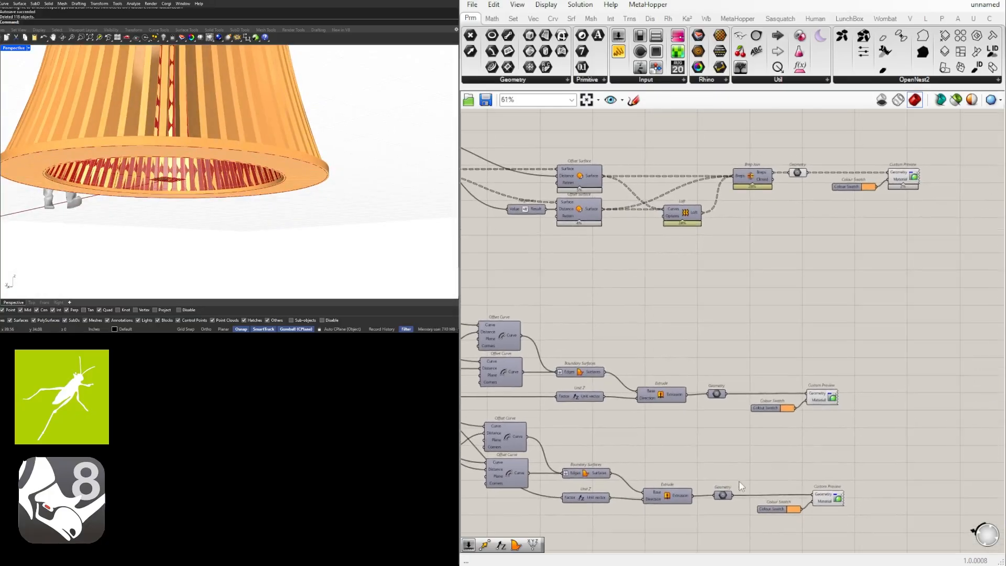
{"action": "right_click_drag", "start_coordinate": [666, 427], "coordinate": [811, 407]}
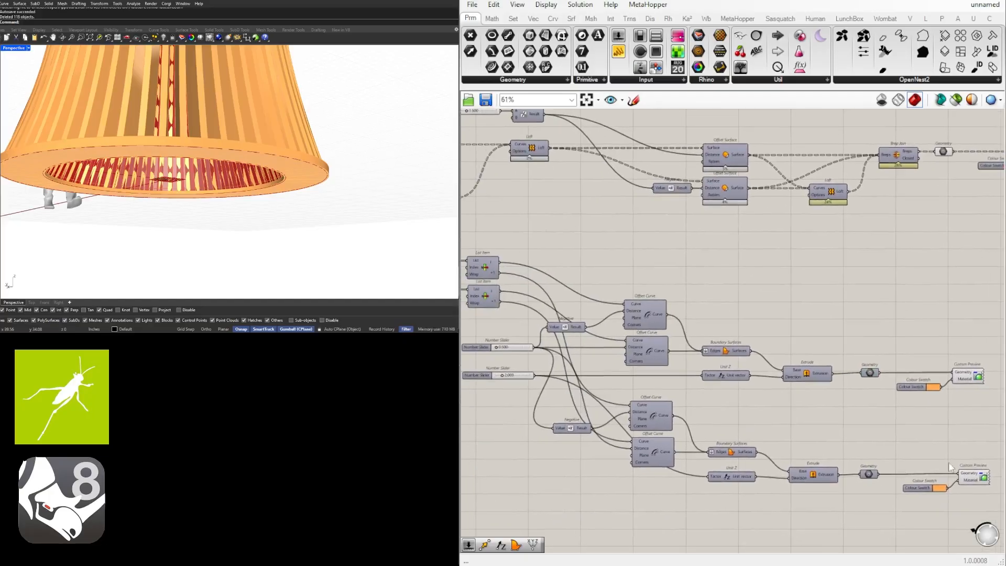
{"action": "scroll", "coordinate": [148, 231], "scroll_direction": "up", "scroll_amount": 5}
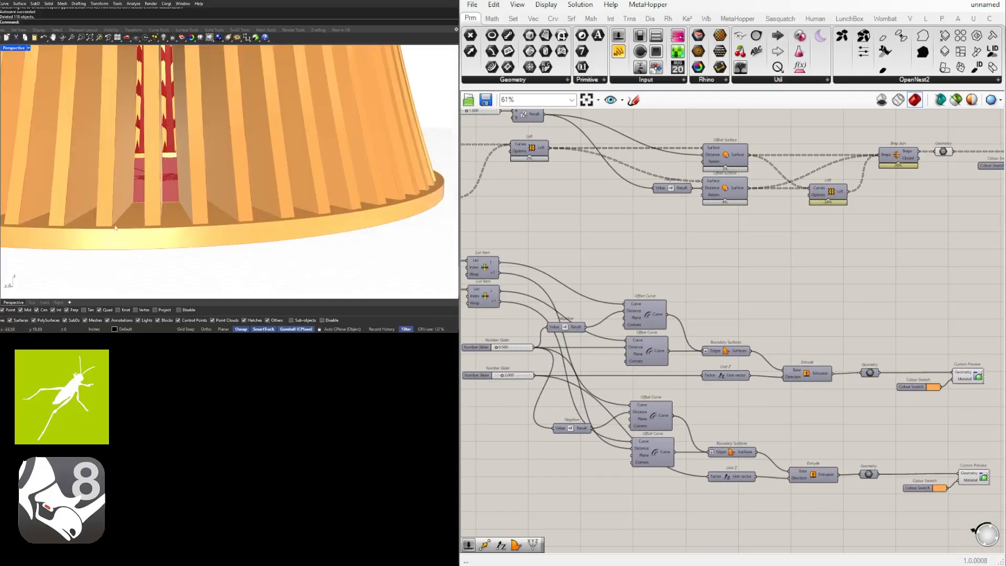
Insert a Negative component between the copied Unit Z and Extrude's Direction input, and review the whole pavilion
{"action": "scroll", "coordinate": [841, 493], "scroll_direction": "up", "scroll_amount": 4}
{"action": "left_click_drag", "start_coordinate": [707, 457], "coordinate": [601, 458]}
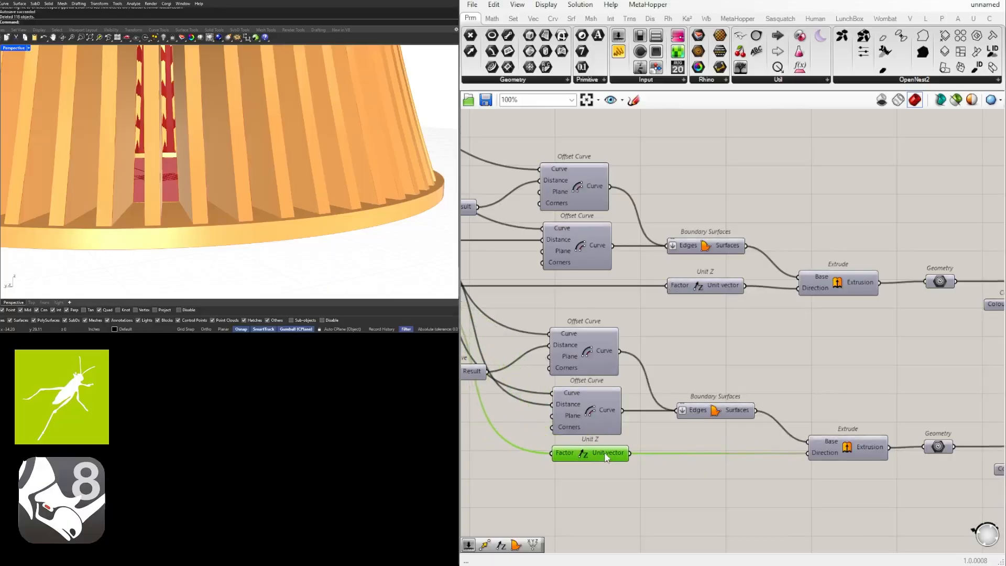
{"action": "double_click", "coordinate": [701, 477]}
{"action": "type", "text": "neg"}
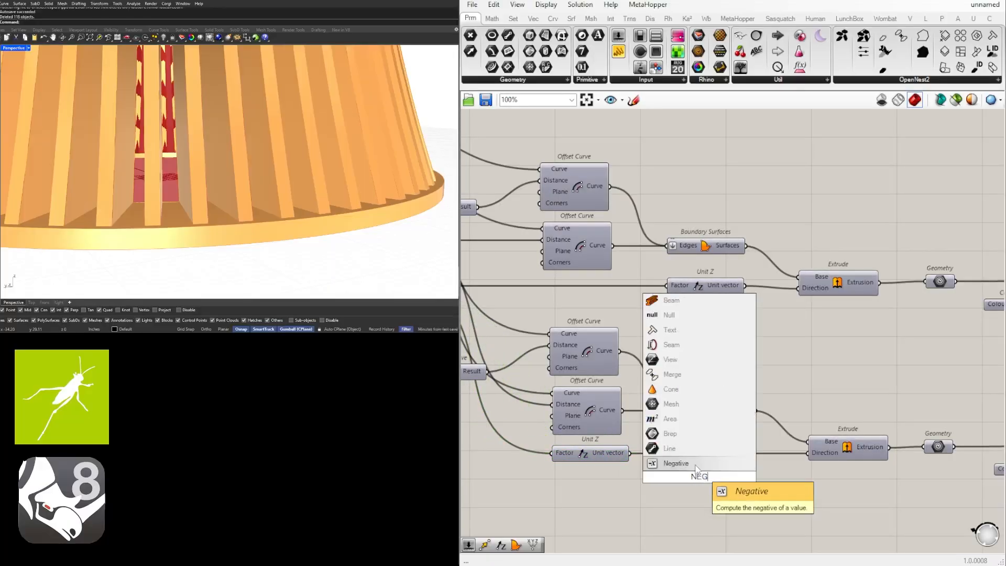
{"action": "key", "text": "Return"}
{"action": "left_click_drag", "start_coordinate": [676, 476], "coordinate": [688, 452]}
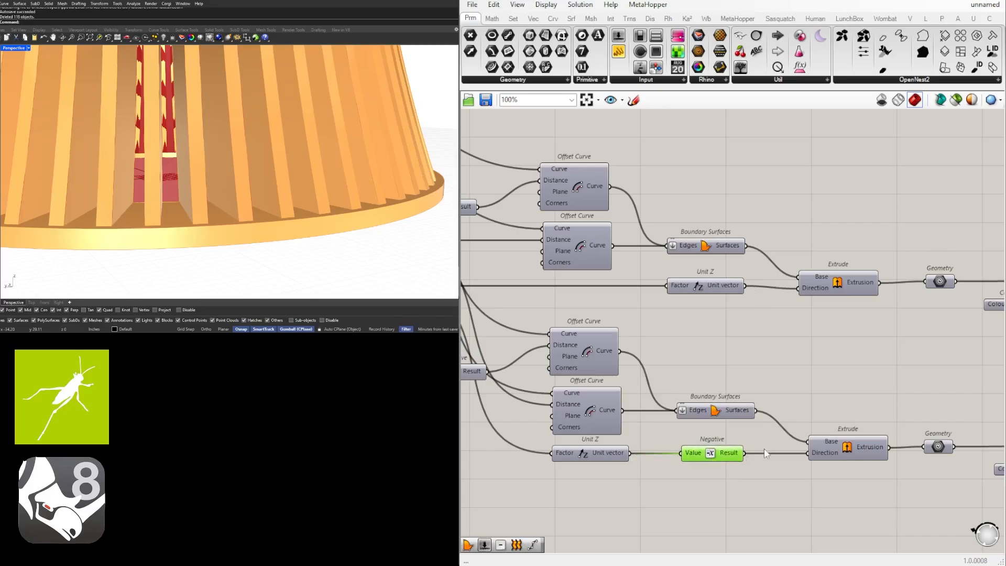
{"action": "left_click_drag", "start_coordinate": [807, 455], "coordinate": [807, 453]}
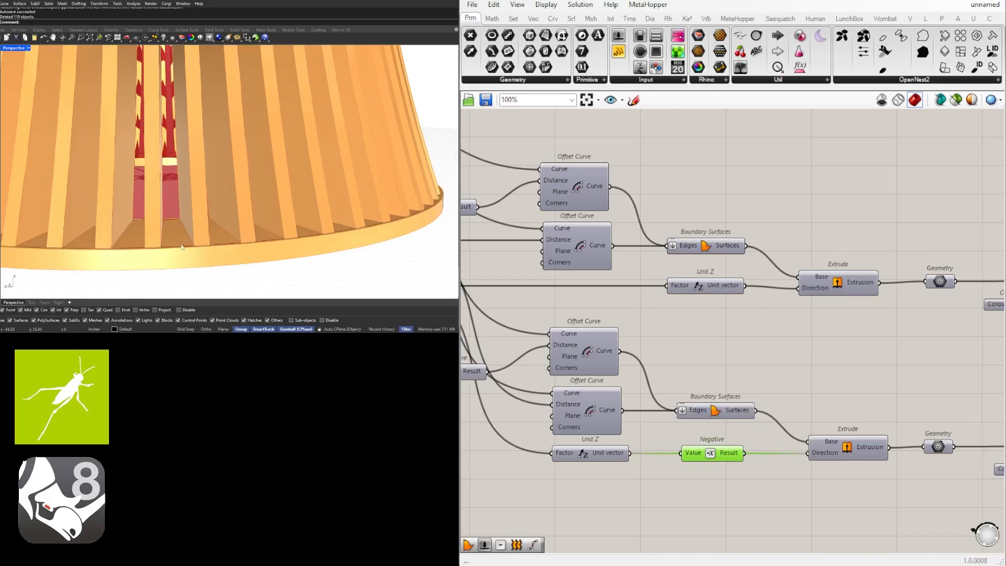
{"action": "scroll", "coordinate": [181, 247], "scroll_direction": "down", "scroll_amount": 13}
{"action": "right_click_drag", "start_coordinate": [189, 236], "coordinate": [219, 244]}
{"action": "scroll", "coordinate": [808, 426], "scroll_direction": "down", "scroll_amount": 2}
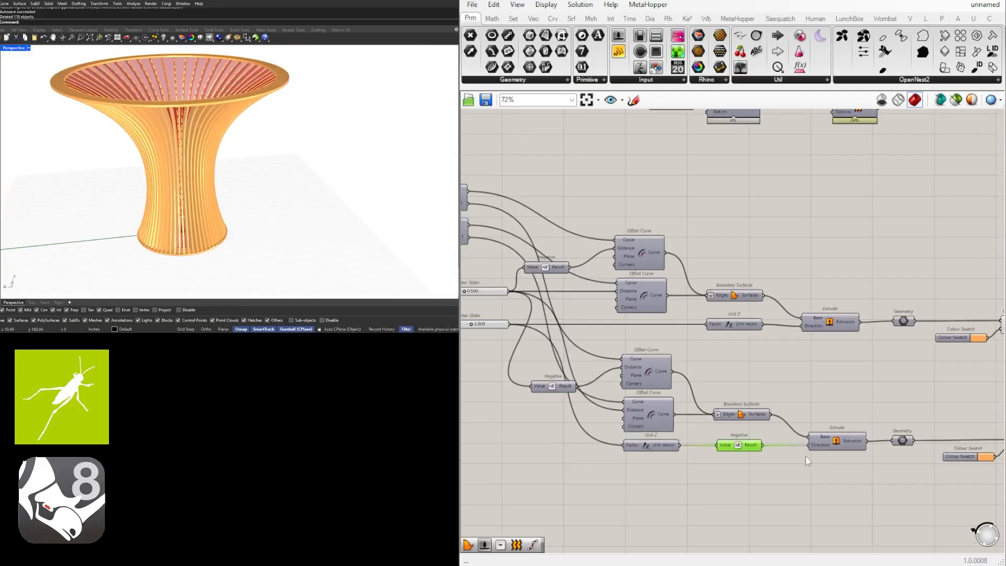
Lower the shared ring offset distance slider to 0.073 and check the ring thickness at the pavilion's base
{"action": "left_click", "coordinate": [806, 456]}
{"action": "right_click_drag", "start_coordinate": [611, 457], "coordinate": [807, 459]}
{"action": "left_click_drag", "start_coordinate": [693, 350], "coordinate": [652, 281]}
{"action": "scroll", "coordinate": [661, 290], "scroll_direction": "up", "scroll_amount": 2}
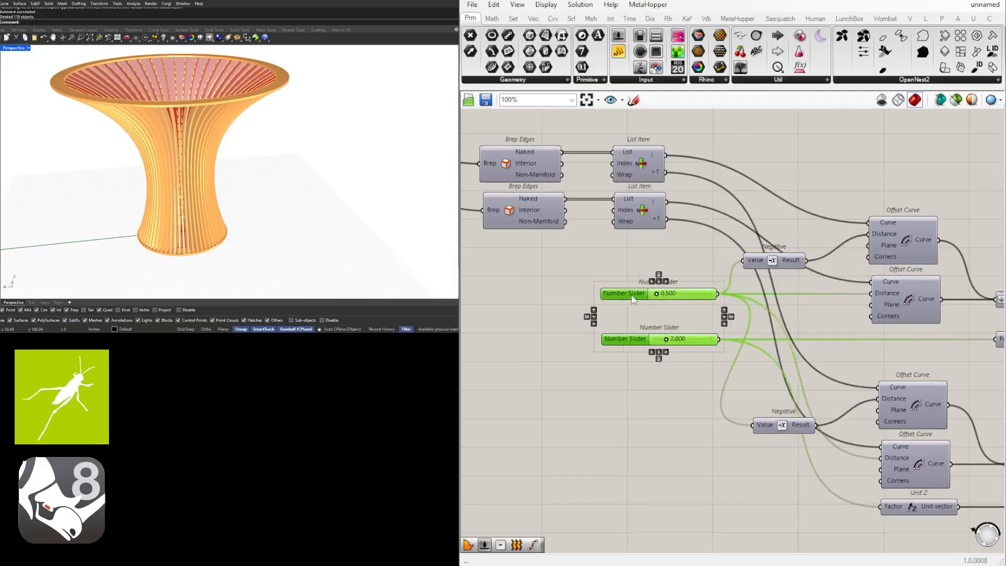
{"action": "left_click", "coordinate": [744, 275]}
{"action": "scroll", "coordinate": [734, 283], "scroll_direction": "up", "scroll_amount": 5}
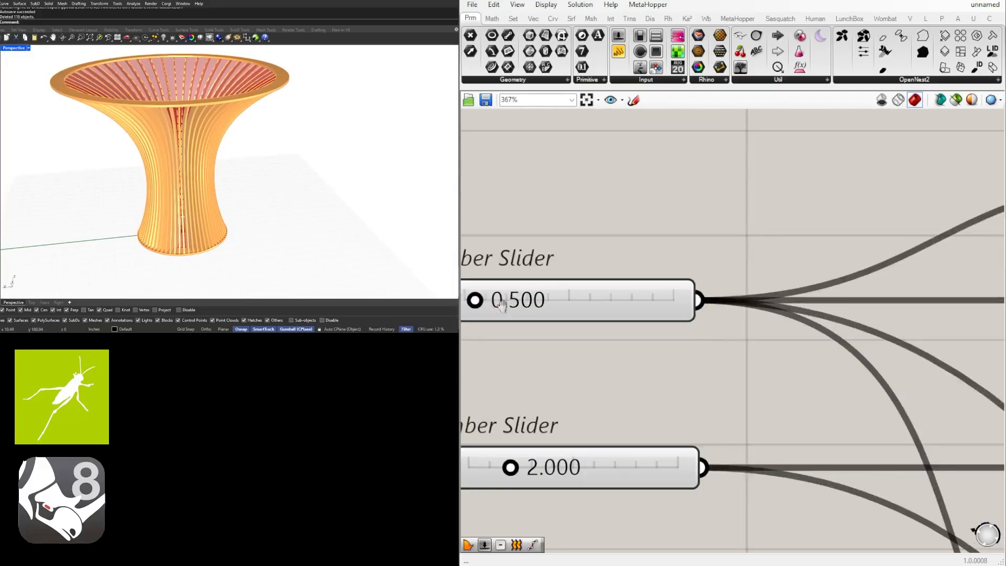
{"action": "scroll", "coordinate": [501, 304], "scroll_direction": "up", "scroll_amount": 3}
{"action": "left_click_drag", "start_coordinate": [590, 301], "coordinate": [580, 330]}
{"action": "scroll", "coordinate": [181, 249], "scroll_direction": "up", "scroll_amount": 3}
{"action": "scroll", "coordinate": [180, 249], "scroll_direction": "up", "scroll_amount": 4}
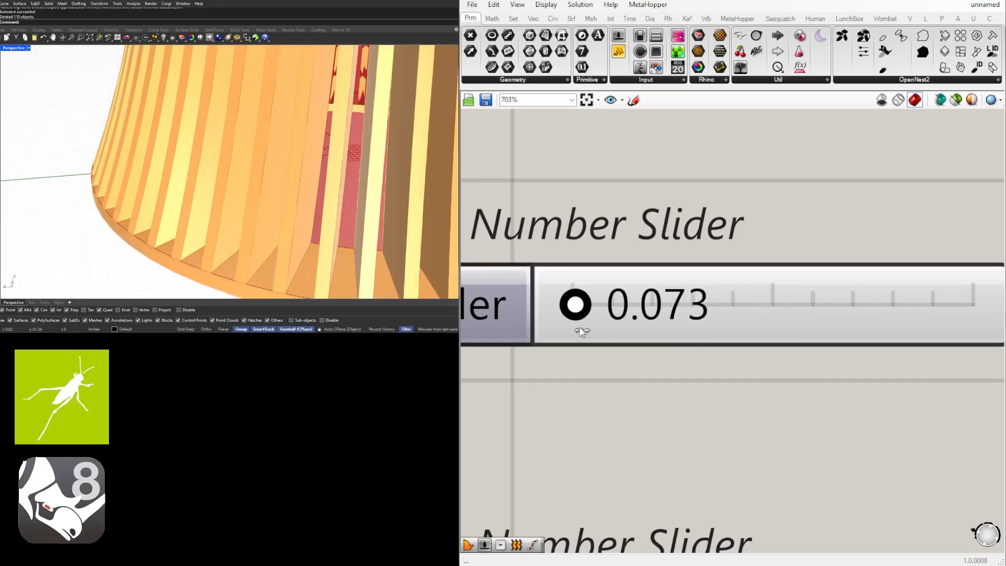
Reposition the lower Negative component directly beside the Distance input of its Offset Curve
{"action": "scroll", "coordinate": [255, 143], "scroll_direction": "down", "scroll_amount": 5}
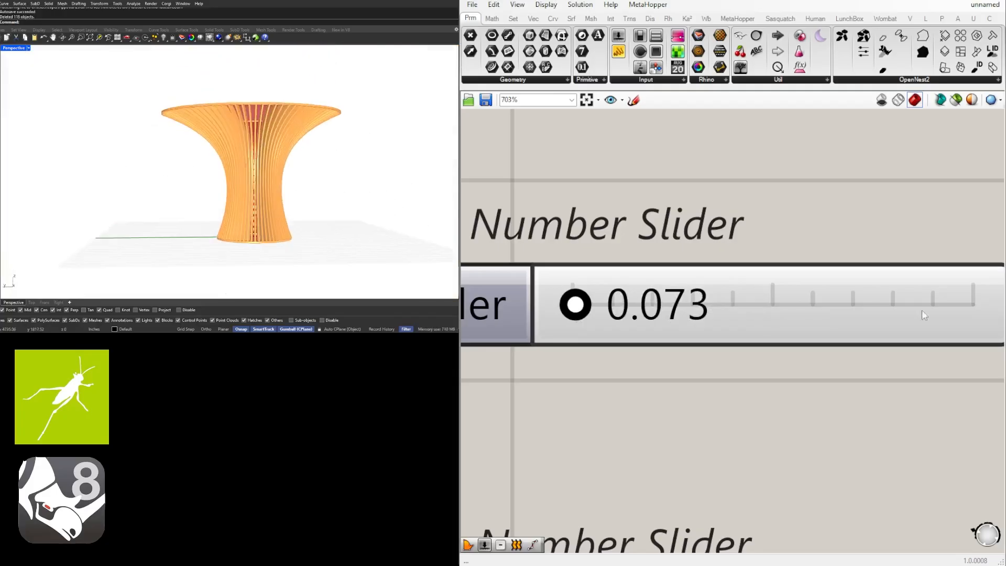
{"action": "scroll", "coordinate": [850, 388], "scroll_direction": "down", "scroll_amount": 5}
{"action": "scroll", "coordinate": [851, 394], "scroll_direction": "down", "scroll_amount": 5}
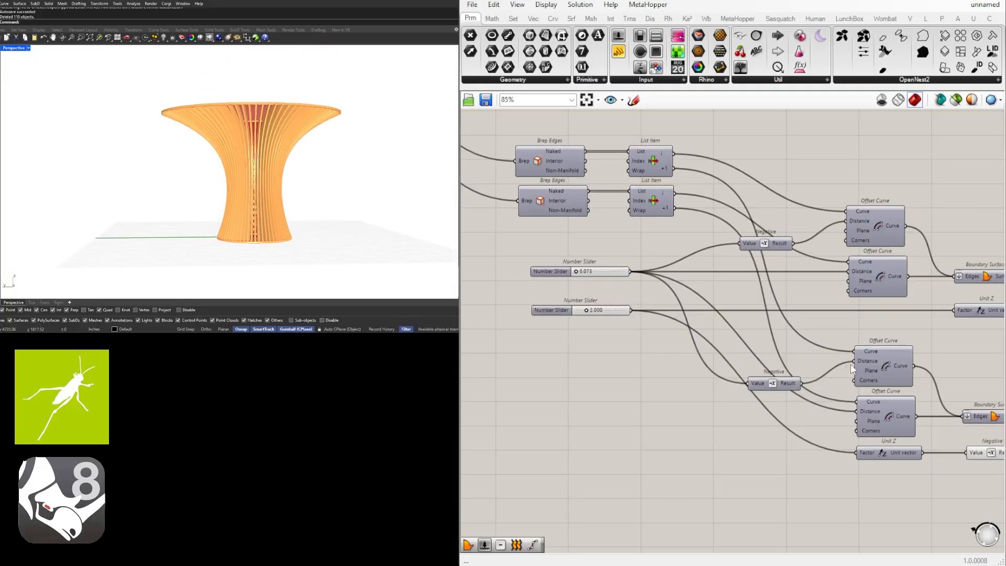
{"action": "left_click_drag", "start_coordinate": [790, 370], "coordinate": [797, 365]}
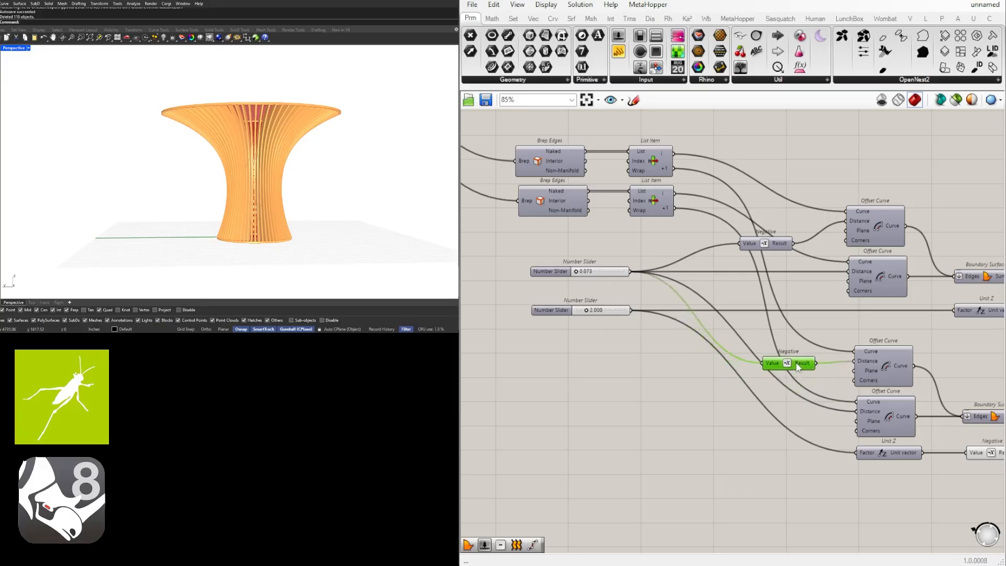
{"action": "left_click", "coordinate": [835, 331]}
Try a ring extrusion height of 6.865 on the shared height slider, then set it back to 2
{"action": "scroll", "coordinate": [559, 312], "scroll_direction": "up", "scroll_amount": 2}
{"action": "left_click_drag", "start_coordinate": [562, 306], "coordinate": [674, 356]}
{"action": "scroll", "coordinate": [590, 348], "scroll_direction": "up", "scroll_amount": 5}
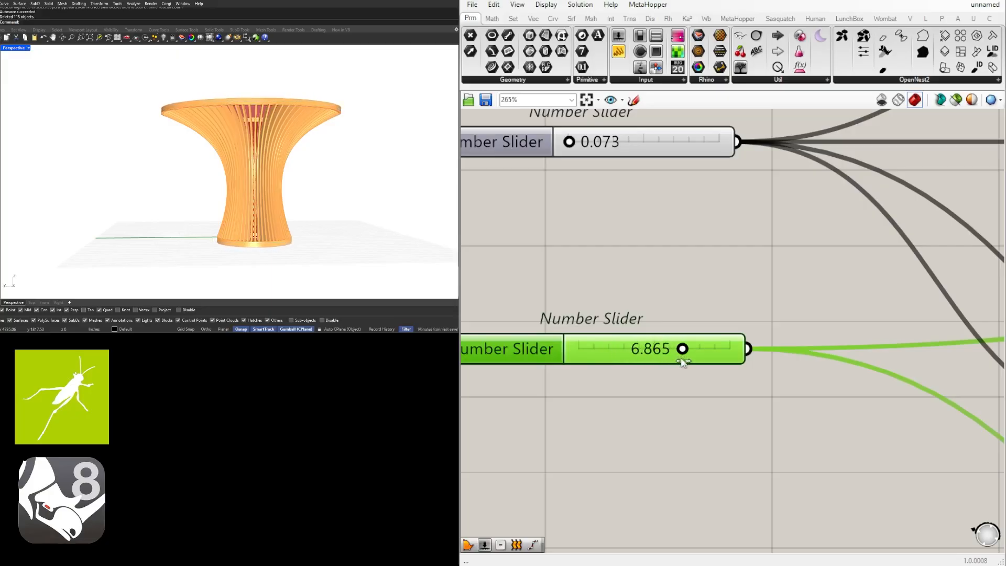
{"action": "double_click", "coordinate": [653, 359]}
{"action": "type", "text": "2"}
{"action": "key", "text": "Return"}
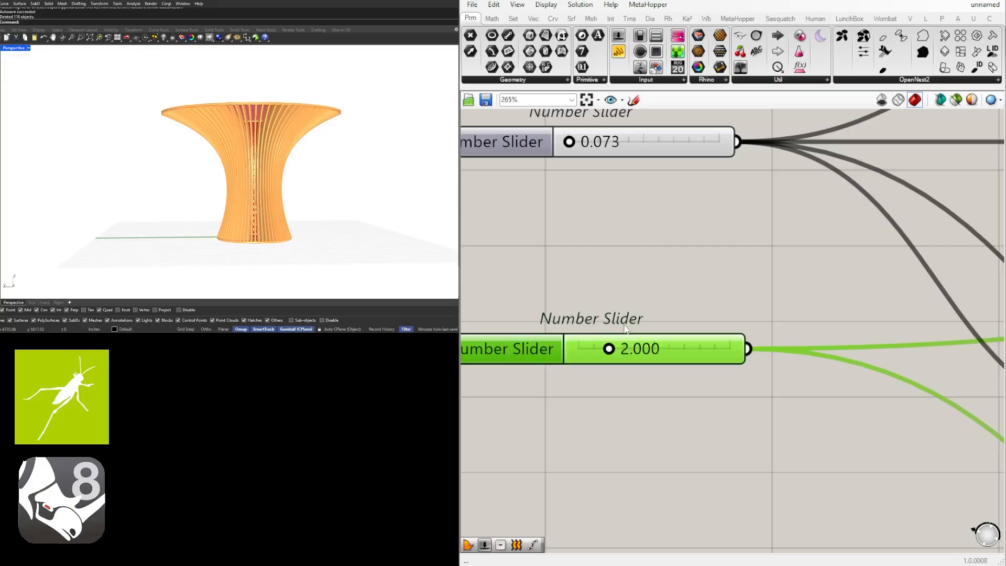
{"action": "scroll", "coordinate": [630, 337], "scroll_direction": "down", "scroll_amount": 7}
{"action": "left_click_drag", "start_coordinate": [628, 333], "coordinate": [624, 302]}
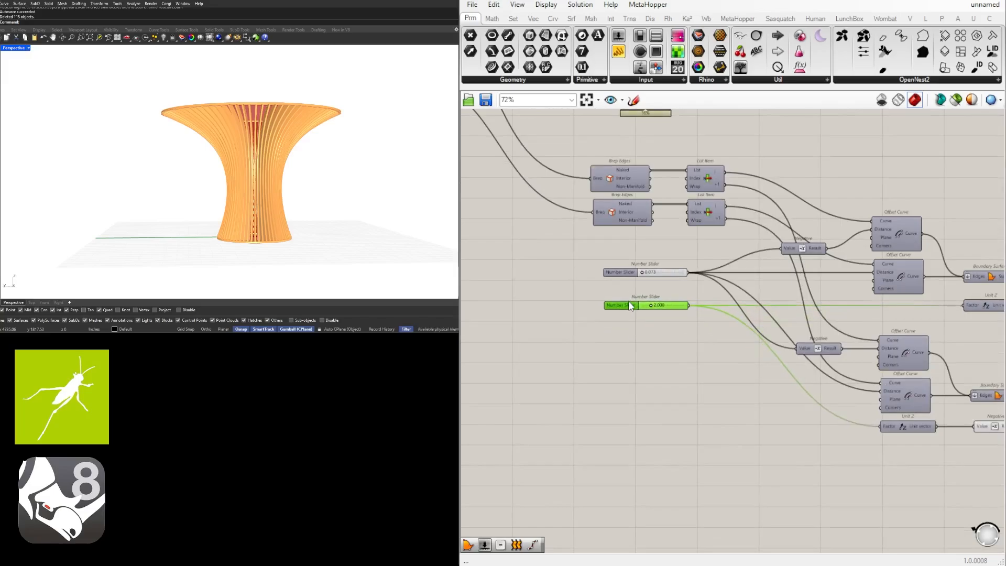
{"action": "left_click", "coordinate": [637, 338]}
Review the finished ring component chains and view the pavilion together with the human scale figure
{"action": "scroll", "coordinate": [676, 368], "scroll_direction": "down", "scroll_amount": 4}
{"action": "right_click_drag", "start_coordinate": [963, 392], "coordinate": [804, 392]}
{"action": "scroll", "coordinate": [726, 400], "scroll_direction": "up", "scroll_amount": 5}
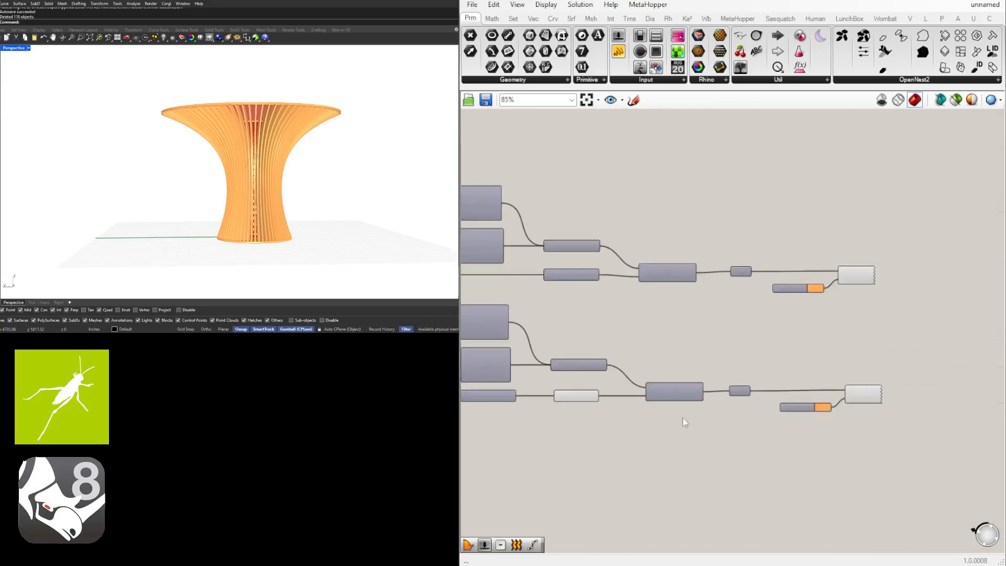
{"action": "scroll", "coordinate": [685, 422], "scroll_direction": "down", "scroll_amount": 2}
{"action": "scroll", "coordinate": [720, 420], "scroll_direction": "down", "scroll_amount": 2}
{"action": "right_click_drag", "start_coordinate": [719, 419], "coordinate": [744, 447]}
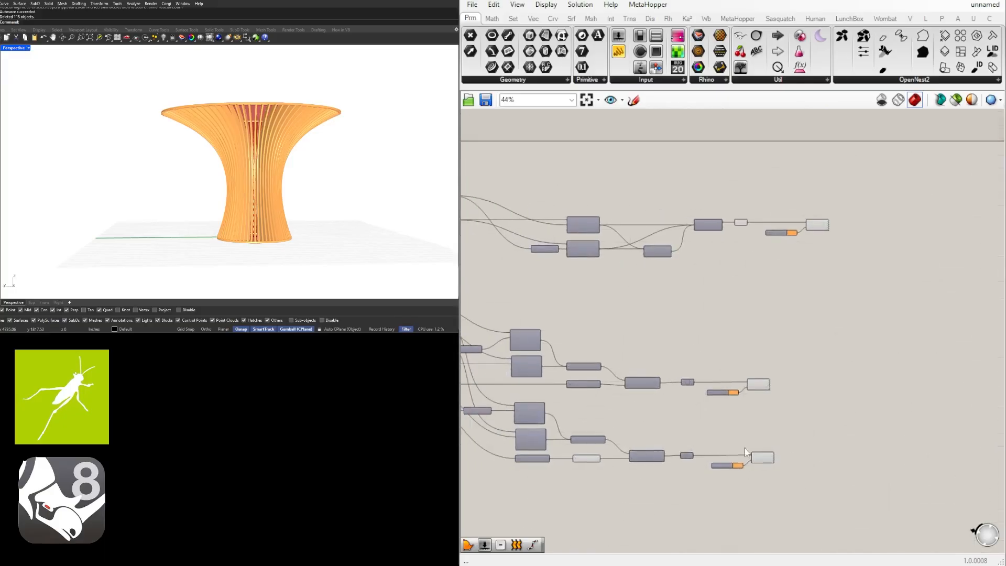
{"action": "scroll", "coordinate": [754, 341], "scroll_direction": "up", "scroll_amount": 1}
{"action": "right_click_drag", "start_coordinate": [287, 177], "coordinate": [173, 207]}
{"action": "scroll", "coordinate": [781, 340], "scroll_direction": "down", "scroll_amount": 2}
{"action": "scroll", "coordinate": [815, 385], "scroll_direction": "up", "scroll_amount": 5}
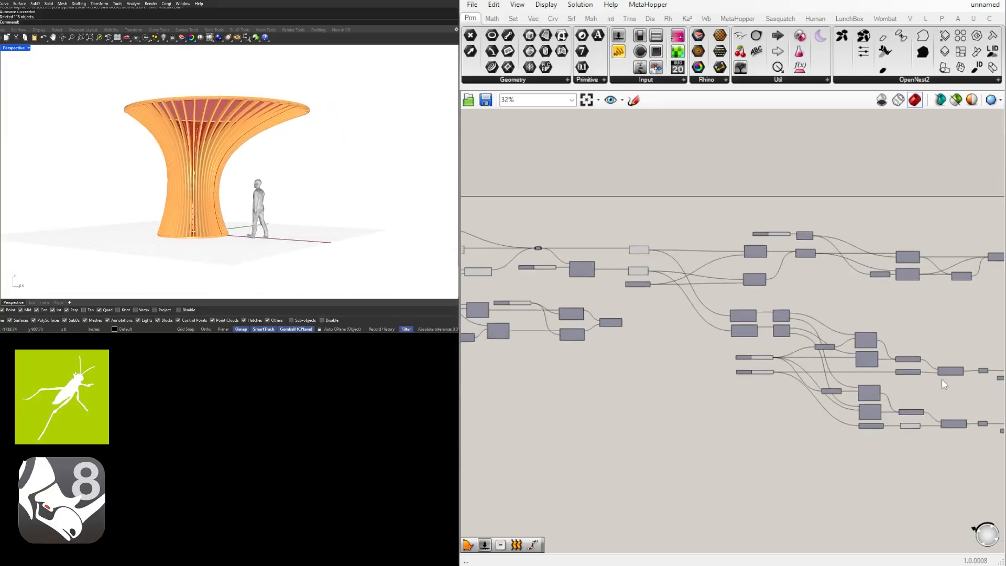
Test several sizes on the slider feeding the base circle's Division component, and set it to 36
{"action": "right_click_drag", "start_coordinate": [654, 325], "coordinate": [759, 315]}
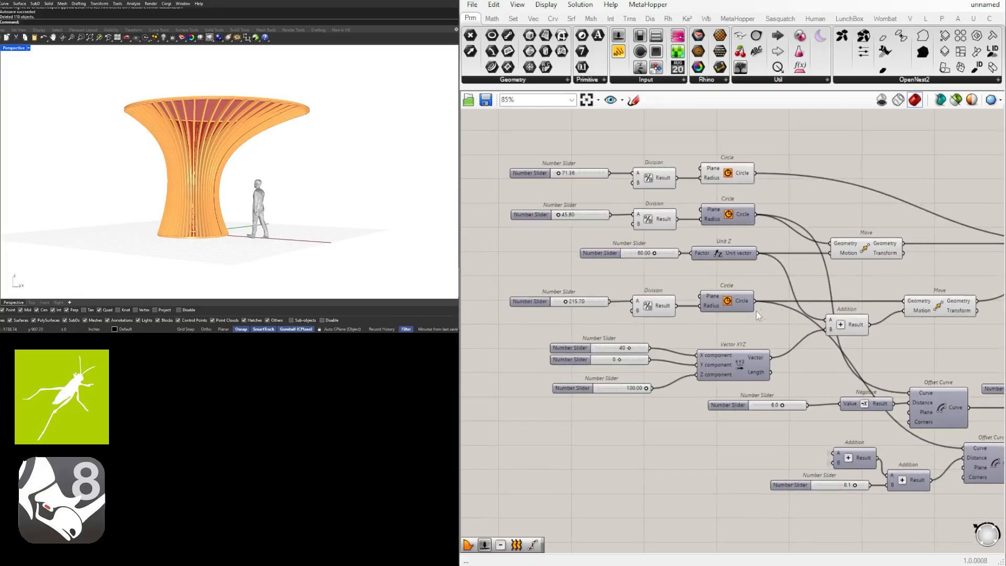
{"action": "scroll", "coordinate": [545, 227], "scroll_direction": "up", "scroll_amount": 7}
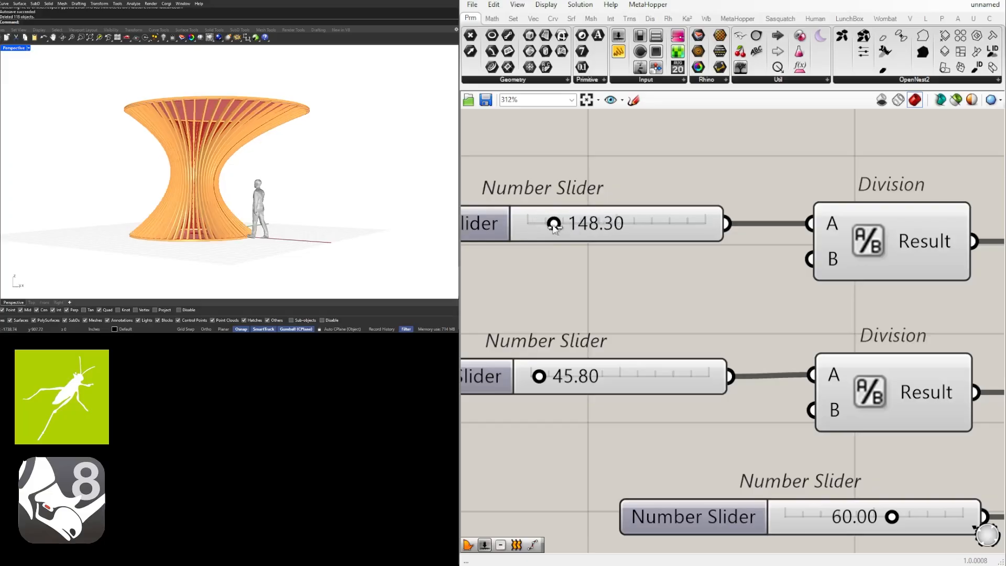
{"action": "left_click_drag", "start_coordinate": [554, 226], "coordinate": [548, 227]}
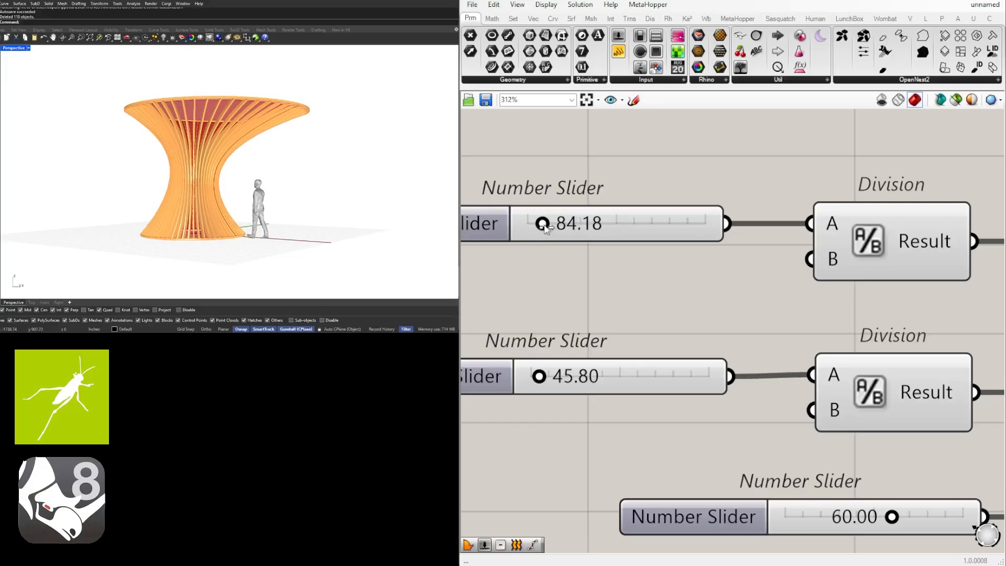
{"action": "left_click_drag", "start_coordinate": [541, 226], "coordinate": [537, 226]}
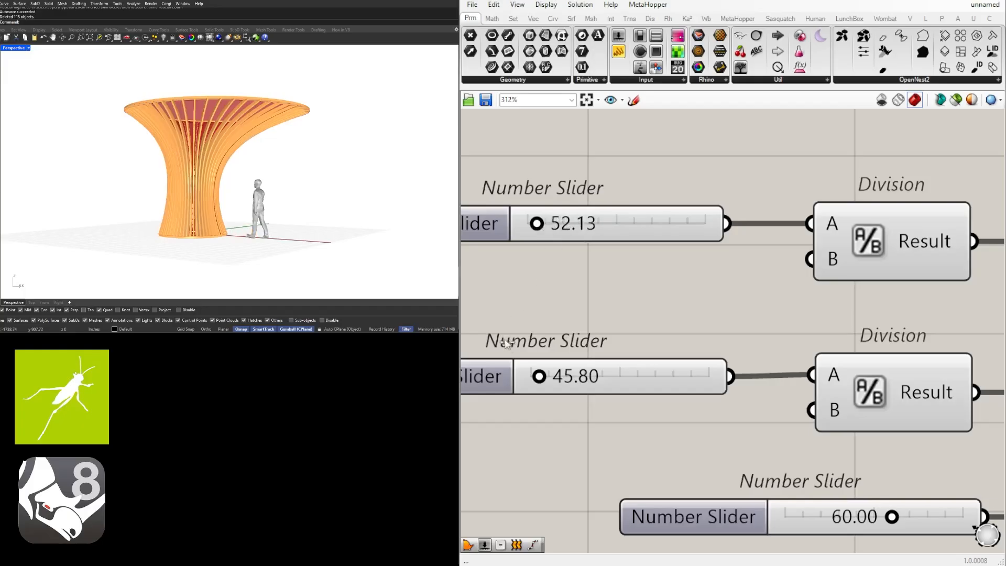
{"action": "double_click", "coordinate": [583, 228]}
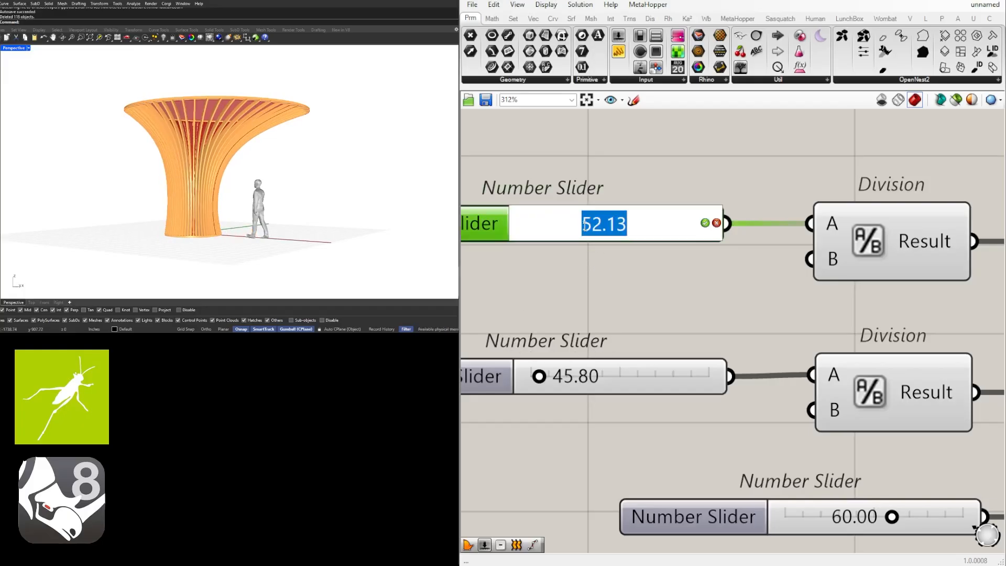
{"action": "type", "text": "36"}
{"action": "key", "text": "Return"}
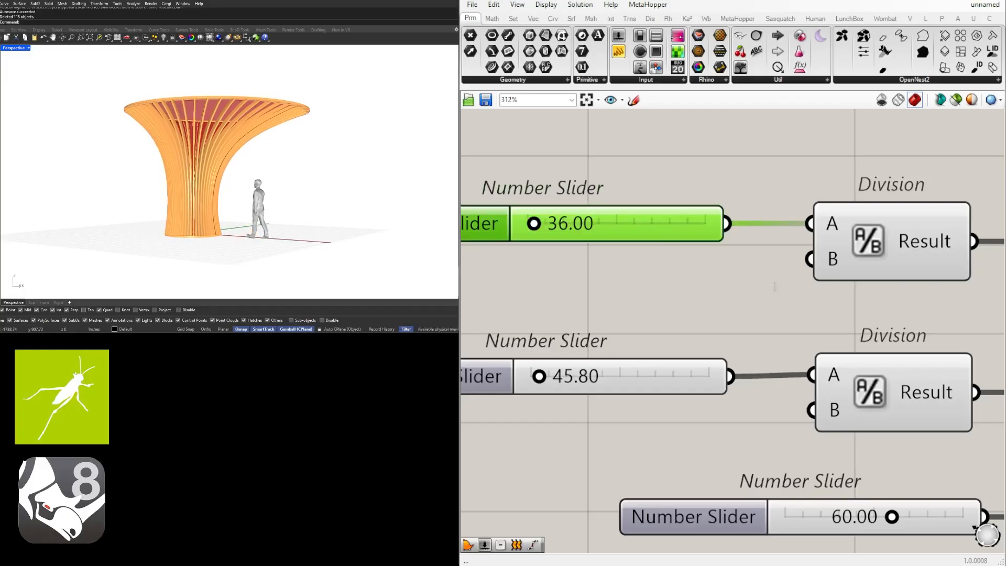
Set the slider feeding the middle circle's Division component to 60, then reduce it to 48
{"action": "right_click_drag", "start_coordinate": [651, 320], "coordinate": [694, 322]}
{"action": "double_click", "coordinate": [630, 378]}
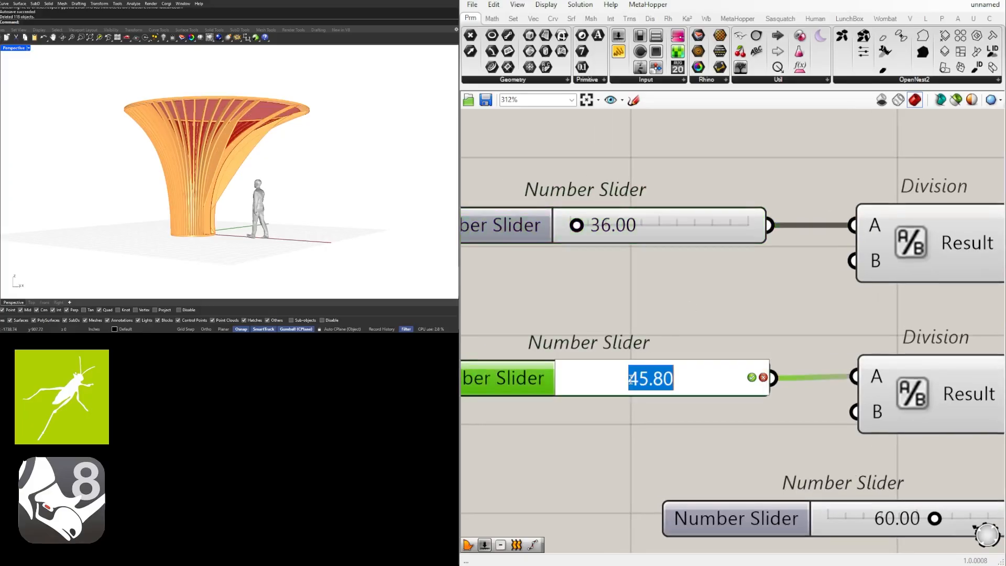
{"action": "type", "text": "60"}
{"action": "key", "text": "Return"}
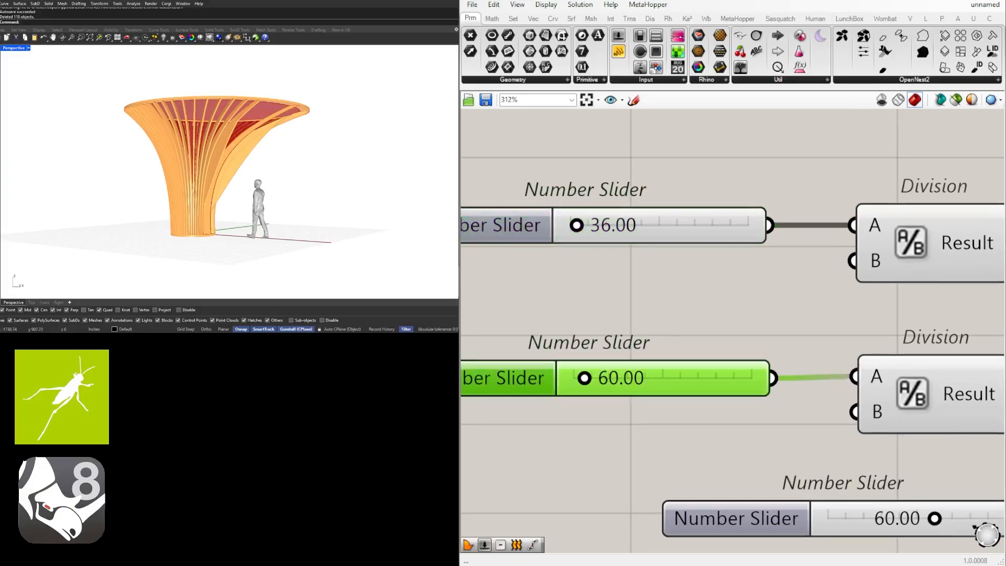
{"action": "scroll", "coordinate": [600, 360], "scroll_direction": "up", "scroll_amount": 3}
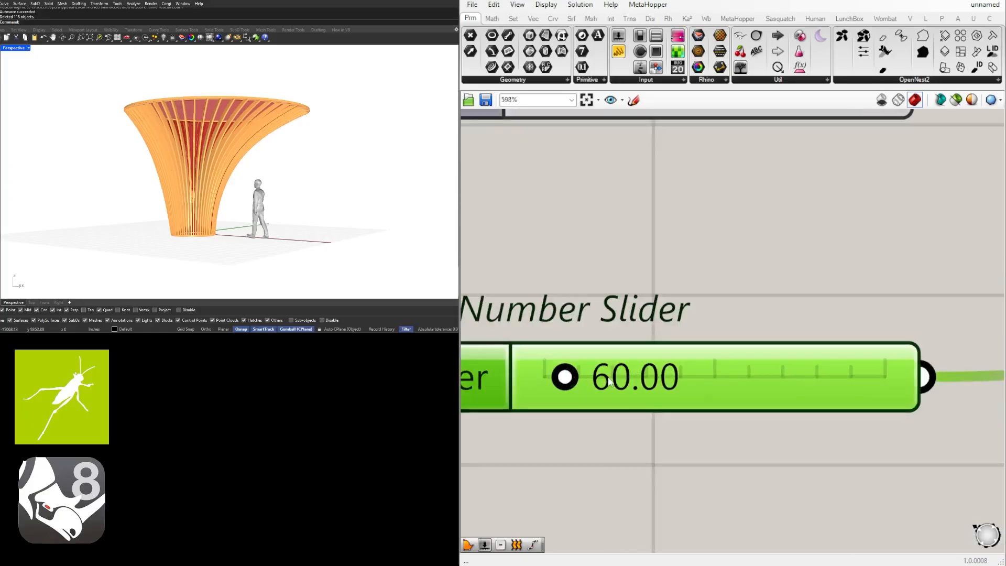
{"action": "double_click", "coordinate": [609, 378]}
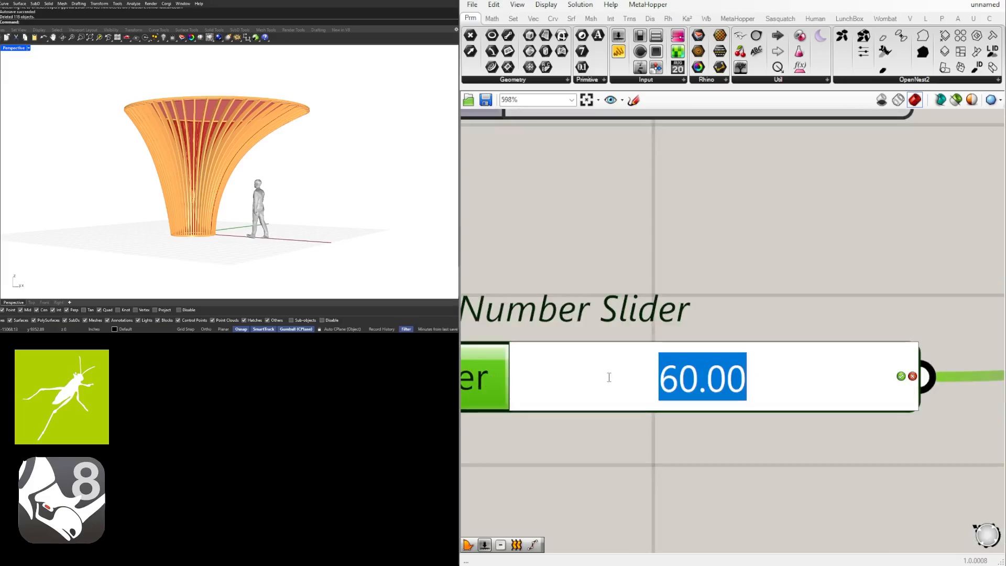
{"action": "type", "text": "48"}
{"action": "key", "text": "Return"}
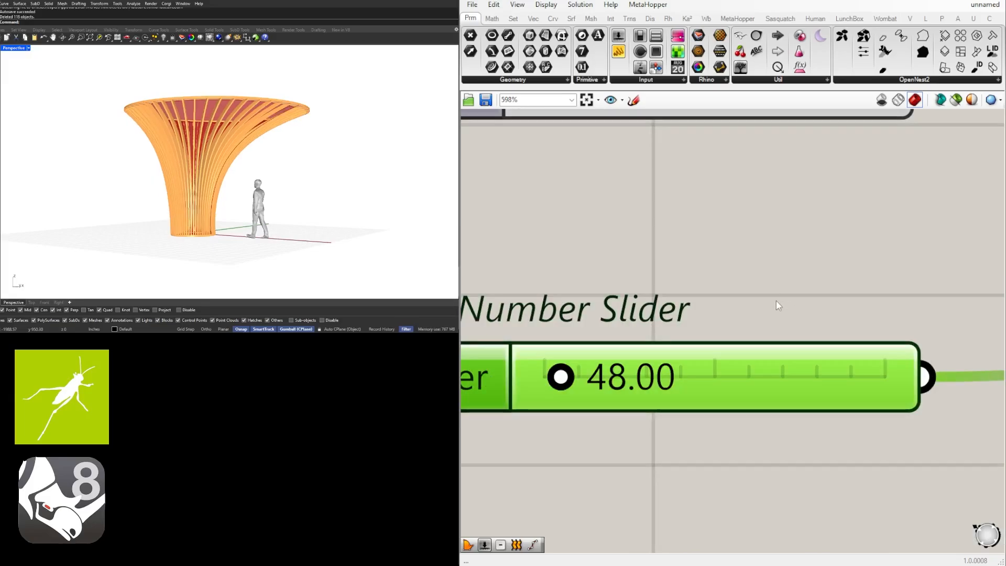
Set the slider feeding the top circle's Division component to 160
{"action": "right_click_drag", "start_coordinate": [304, 212], "coordinate": [300, 184]}
{"action": "scroll", "coordinate": [691, 309], "scroll_direction": "down", "scroll_amount": 6}
{"action": "right_click_drag", "start_coordinate": [783, 357], "coordinate": [785, 228]}
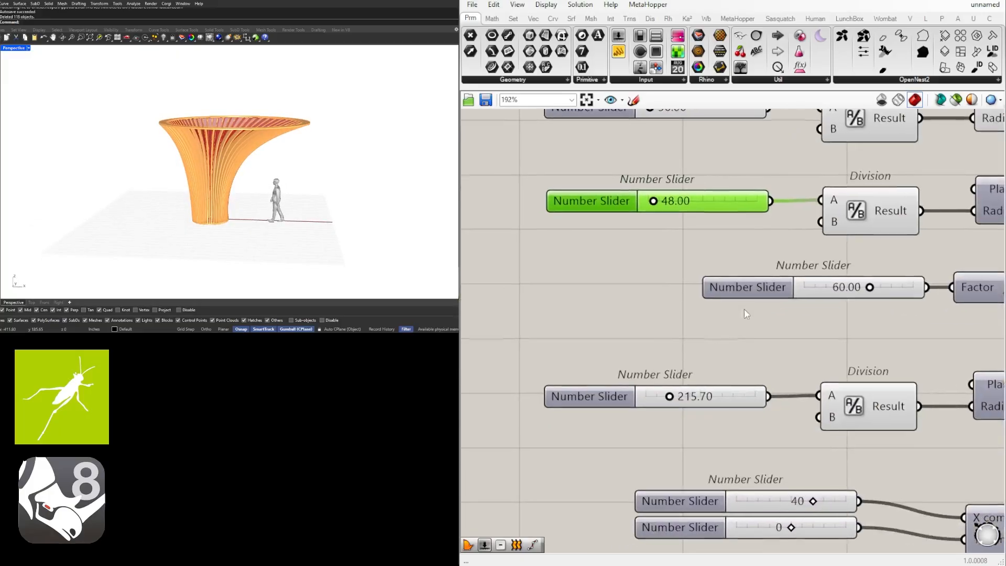
{"action": "left_click", "coordinate": [691, 406]}
{"action": "double_click", "coordinate": [691, 401]}
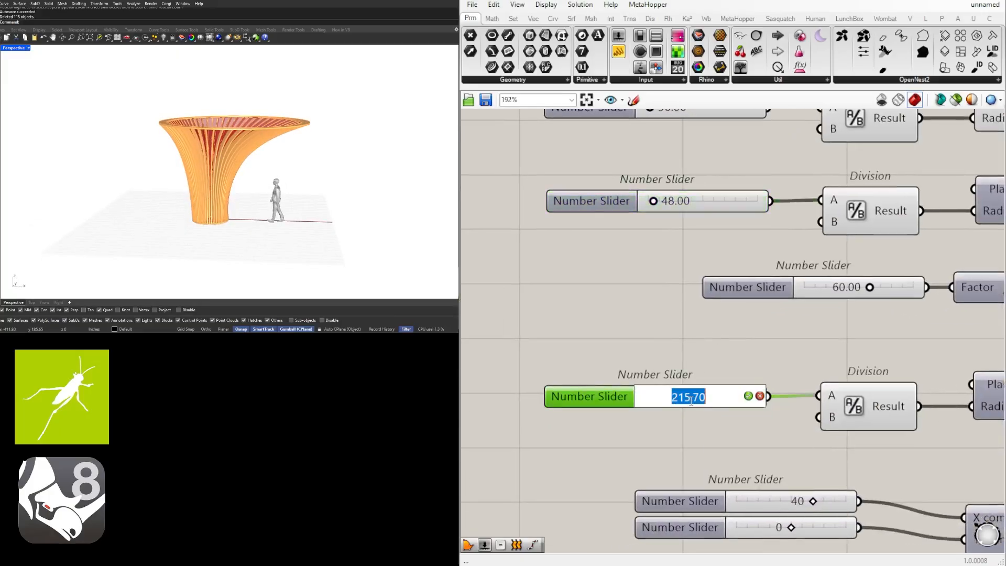
{"action": "type", "text": "160"}
{"action": "key", "text": "Return"}
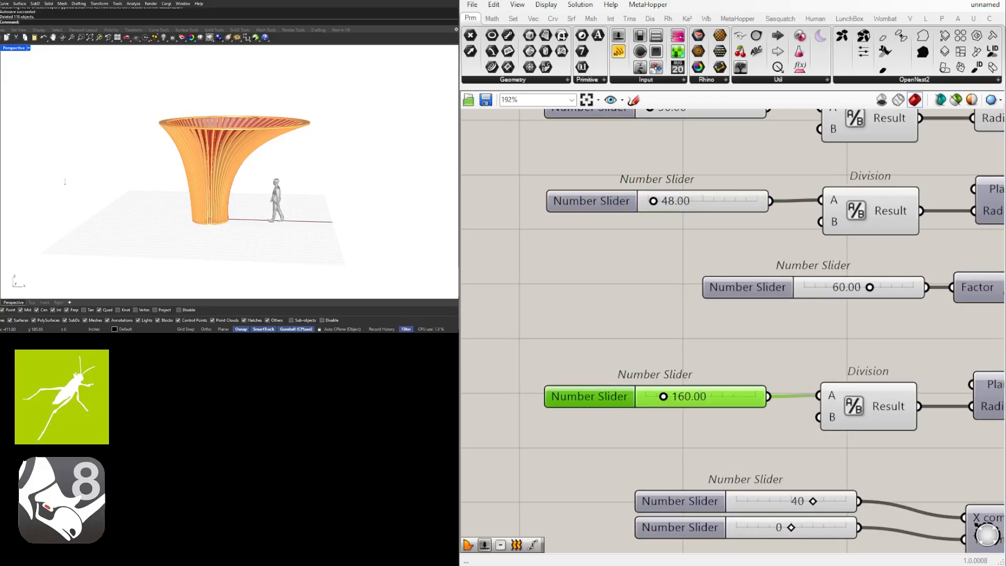
Reduce the Vector XYZ X component slider to 21 and inspect the top rim's sideways shift
{"action": "mouse_move", "coordinate": [336, 123]}
{"action": "right_mouse_down"}
{"action": "mouse_move", "coordinate": [407, 105]}
{"action": "mouse_move", "coordinate": [341, 128]}
{"action": "right_mouse_up"}
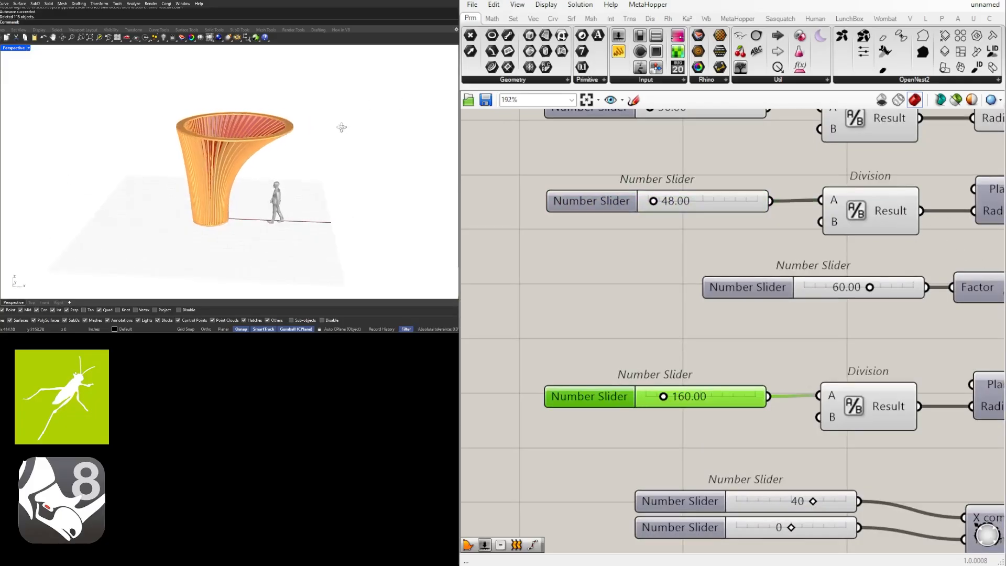
{"action": "scroll", "coordinate": [760, 343], "scroll_direction": "down", "scroll_amount": 4}
{"action": "scroll", "coordinate": [807, 439], "scroll_direction": "up", "scroll_amount": 5}
{"action": "scroll", "coordinate": [770, 422], "scroll_direction": "up", "scroll_amount": 3}
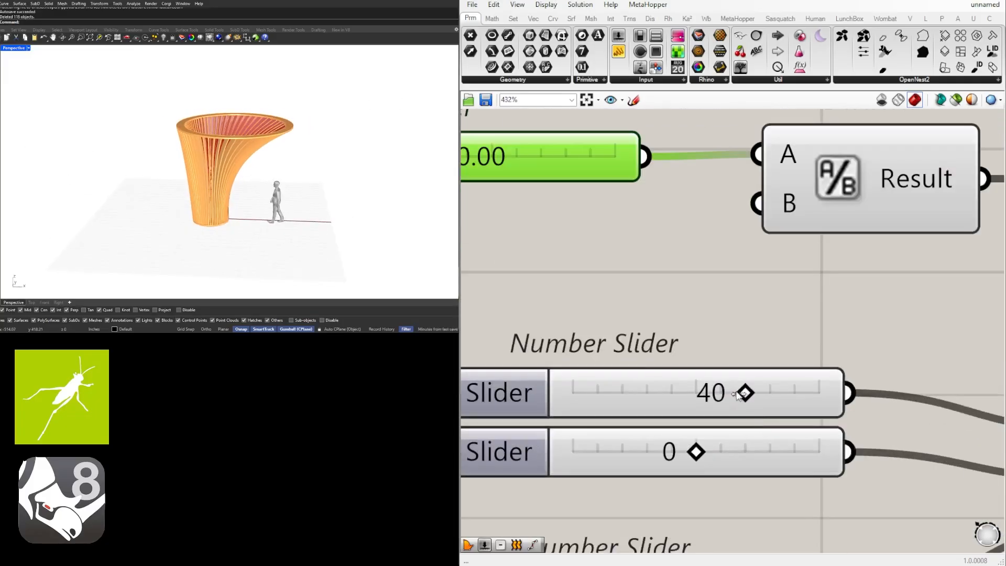
{"action": "left_click_drag", "start_coordinate": [726, 396], "coordinate": [719, 397]}
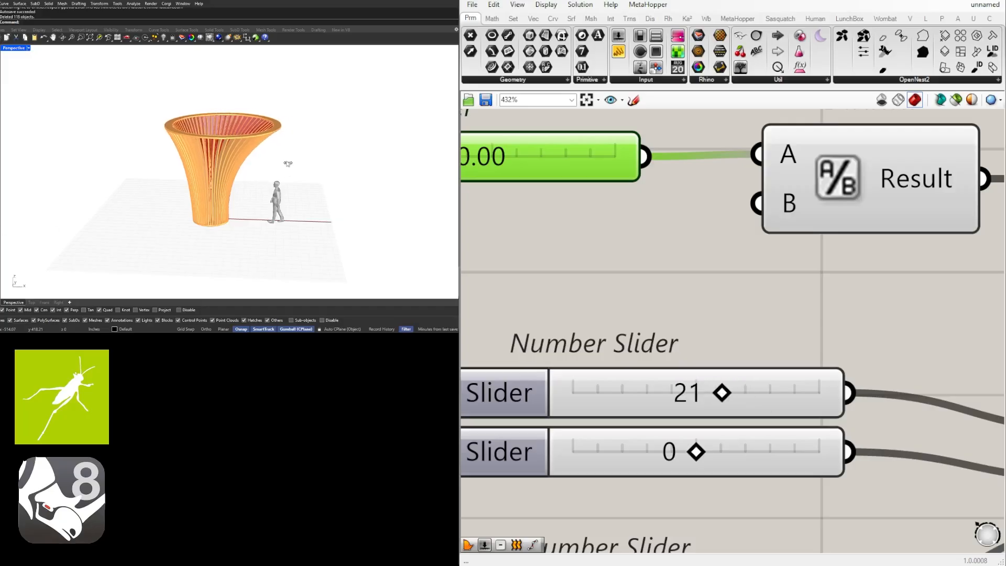
{"action": "right_click_drag", "start_coordinate": [288, 163], "coordinate": [251, 184]}
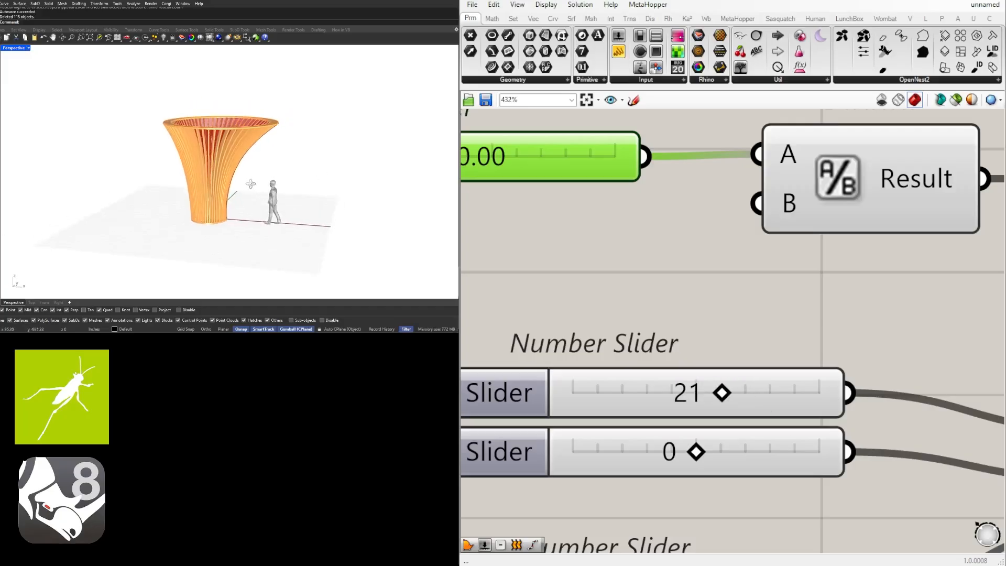
Set the slider feeding the middle circle's Division component to 36
{"action": "scroll", "coordinate": [766, 293], "scroll_direction": "down", "scroll_amount": 10}
{"action": "scroll", "coordinate": [621, 278], "scroll_direction": "up", "scroll_amount": 4}
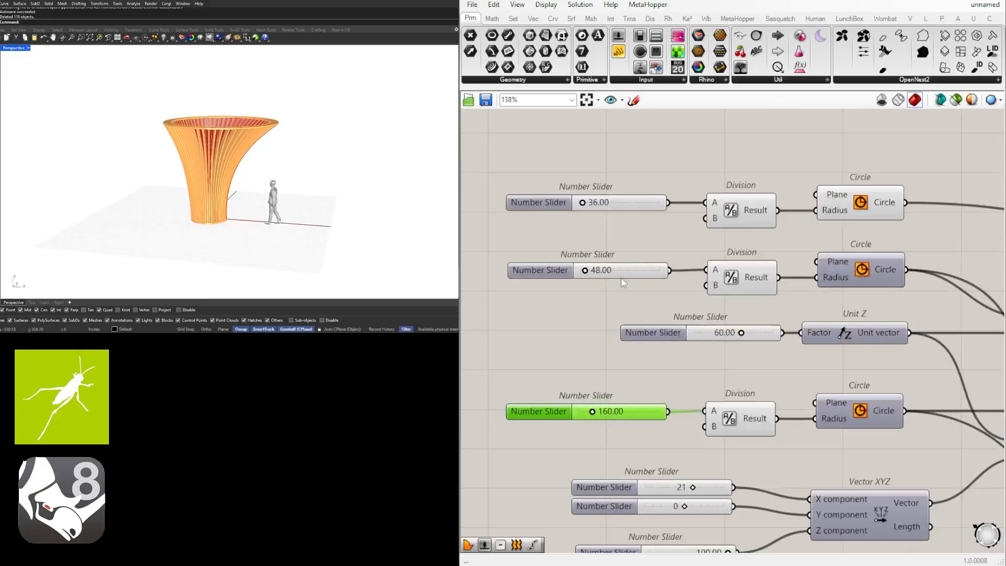
{"action": "scroll", "coordinate": [621, 279], "scroll_direction": "up", "scroll_amount": 3}
{"action": "double_click", "coordinate": [608, 271]}
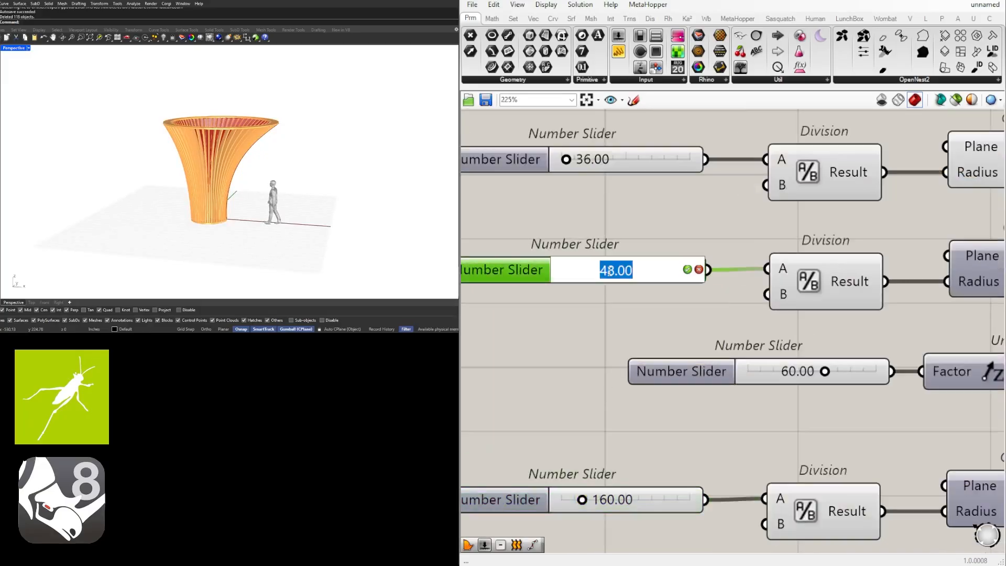
{"action": "type", "text": "36"}
{"action": "key", "text": "Return"}
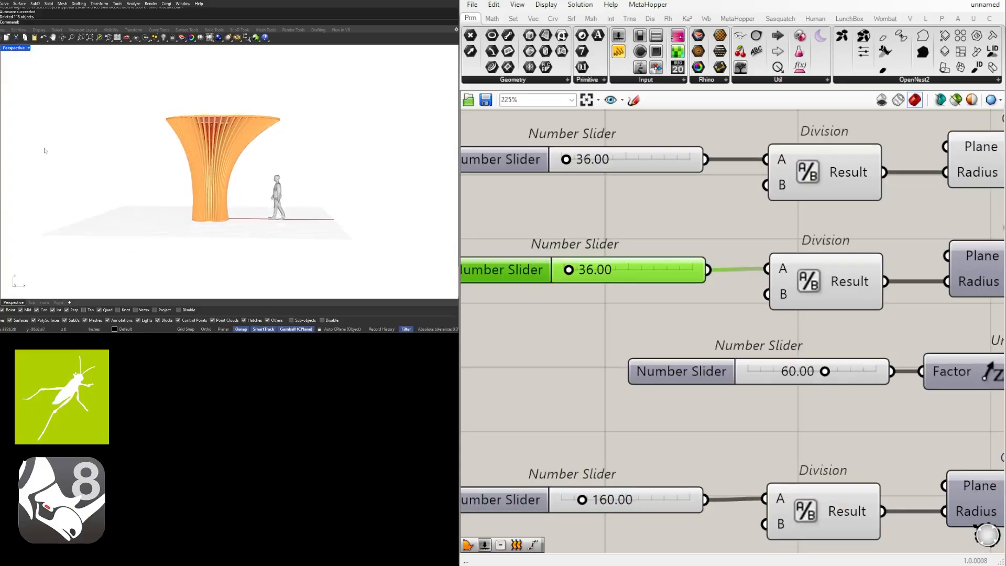
Raise the Unit Z factor slider that lifts the middle circle to 100
{"action": "scroll", "coordinate": [714, 264], "scroll_direction": "down", "scroll_amount": 3}
{"action": "scroll", "coordinate": [768, 315], "scroll_direction": "up", "scroll_amount": 3}
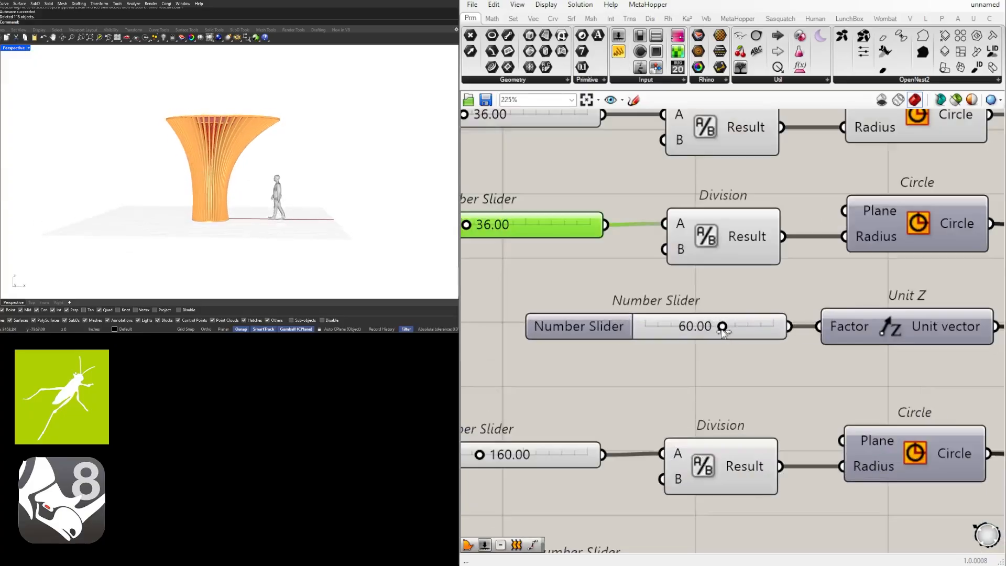
{"action": "left_click_drag", "start_coordinate": [723, 327], "coordinate": [777, 334]}
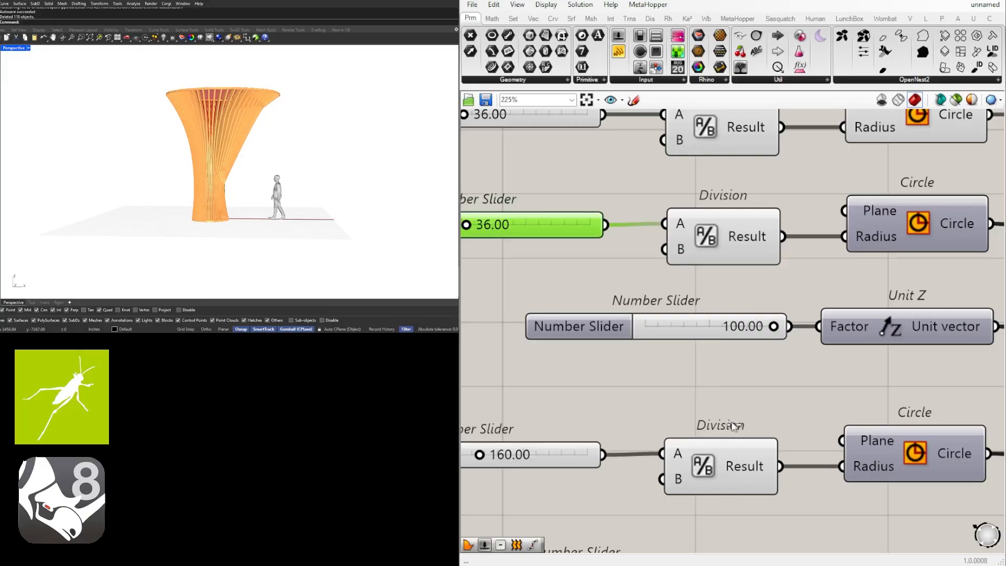
Lower the Vector XYZ Z component slider to 64.93 to bring the top circle down
{"action": "scroll", "coordinate": [719, 401], "scroll_direction": "down", "scroll_amount": 5}
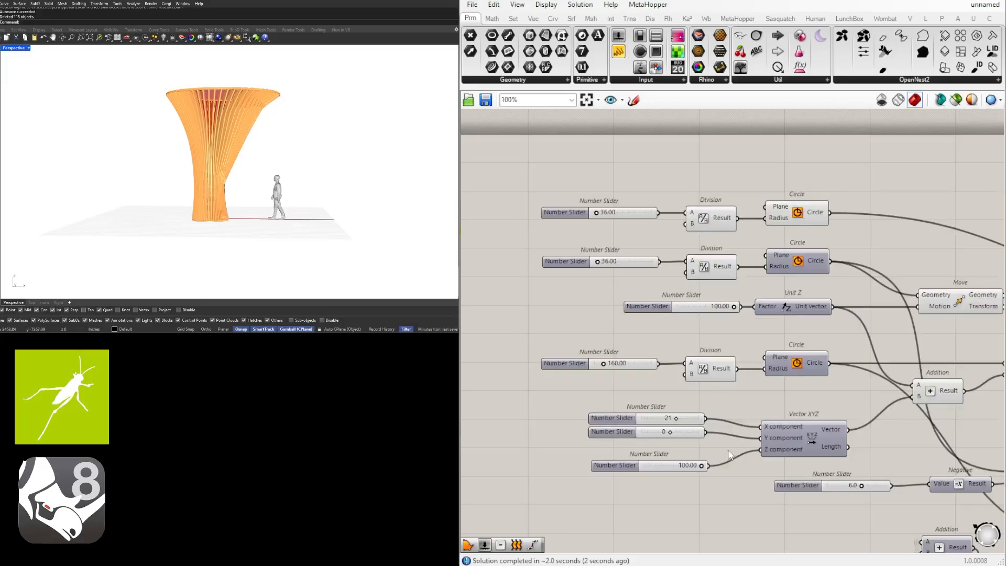
{"action": "scroll", "coordinate": [692, 462], "scroll_direction": "up", "scroll_amount": 3}
{"action": "scroll", "coordinate": [692, 463], "scroll_direction": "up", "scroll_amount": 4}
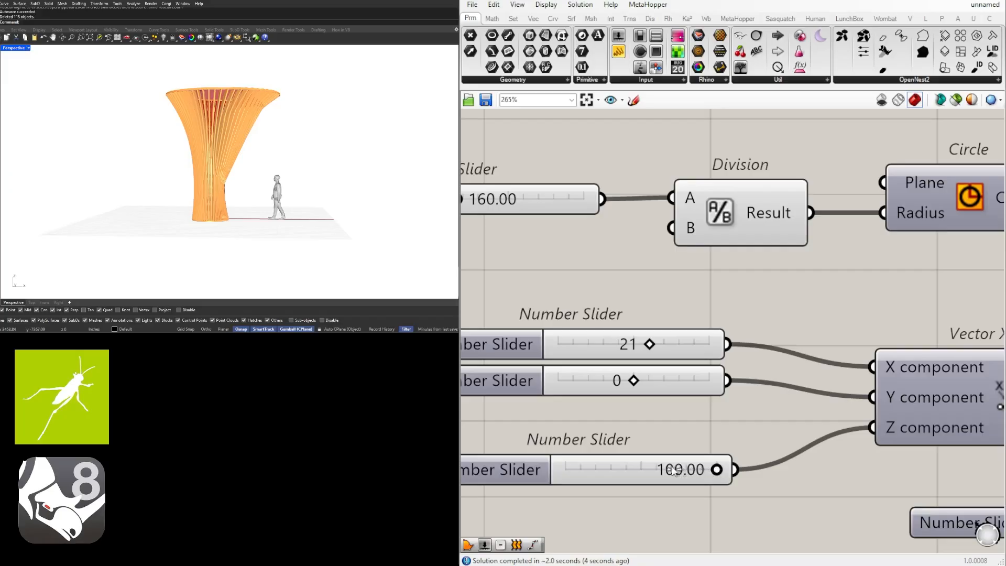
{"action": "left_click_drag", "start_coordinate": [674, 470], "coordinate": [672, 470]}
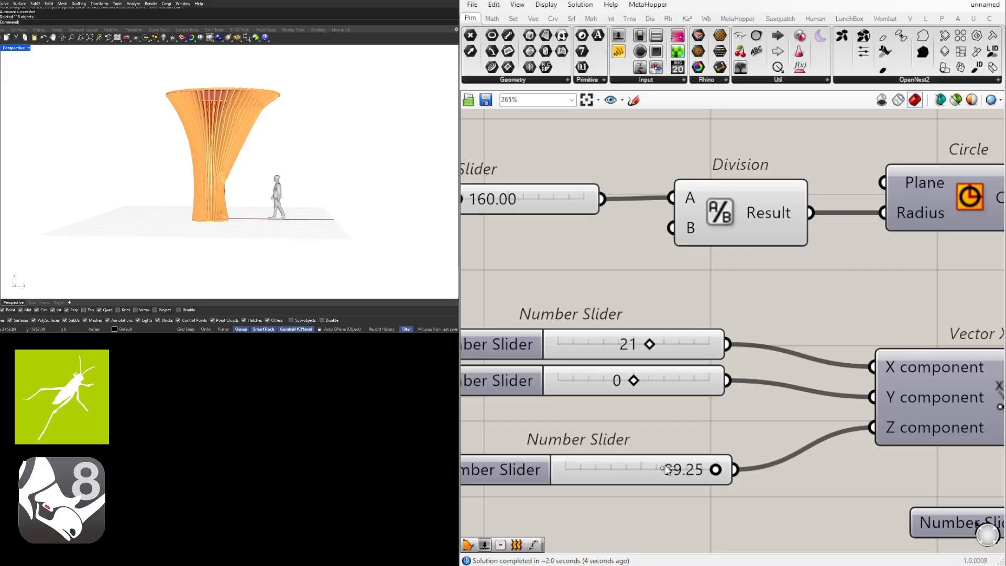
{"action": "left_click_drag", "start_coordinate": [665, 470], "coordinate": [705, 469]}
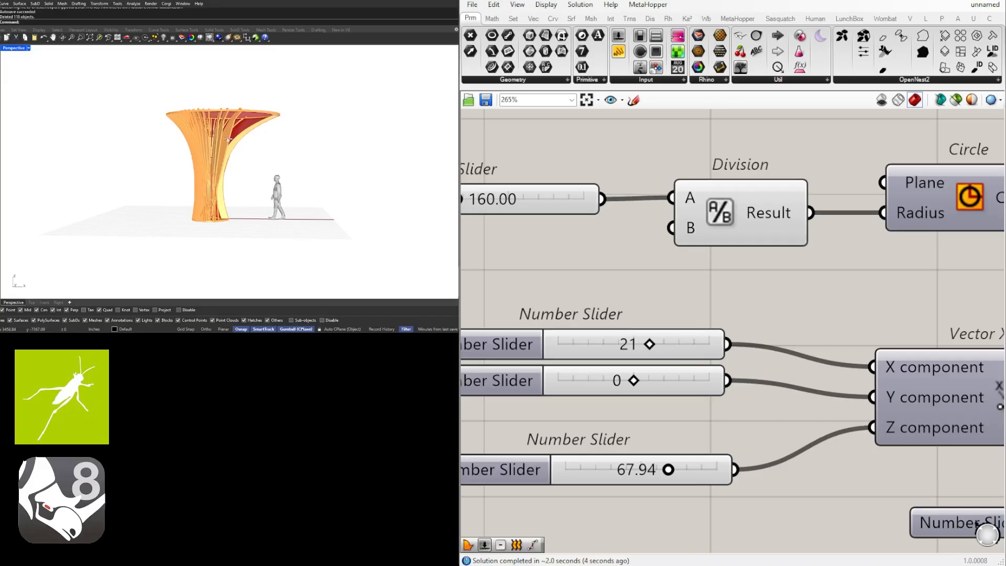
{"action": "left_click_drag", "start_coordinate": [668, 470], "coordinate": [663, 469]}
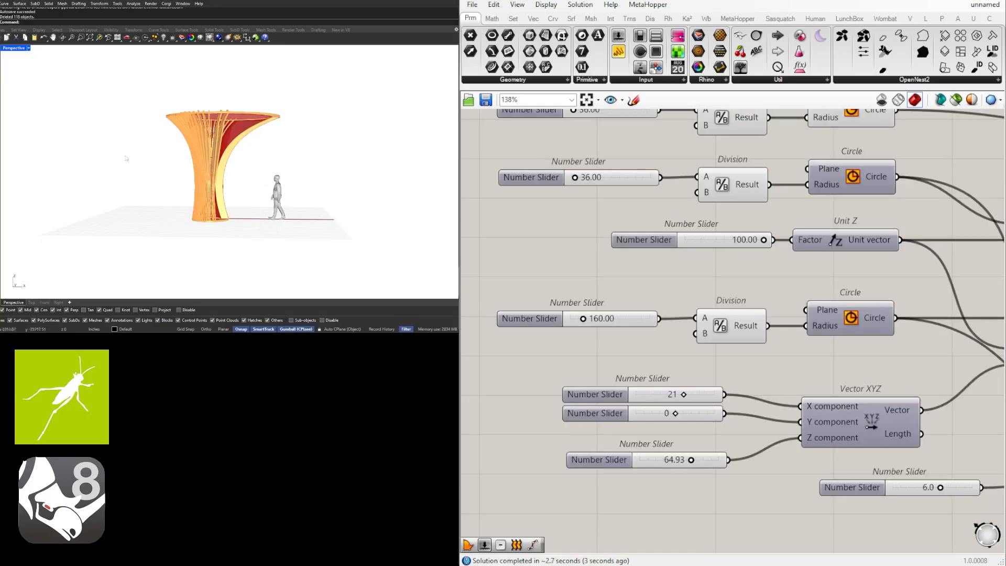
Set the slider feeding the Count inputs of both Divide Curve components to 24
{"action": "scroll", "coordinate": [843, 366], "scroll_direction": "down", "scroll_amount": 5}
{"action": "right_click_drag", "start_coordinate": [855, 374], "coordinate": [627, 368]}
{"action": "right_click_drag", "start_coordinate": [929, 396], "coordinate": [524, 330]}
{"action": "right_click_drag", "start_coordinate": [842, 391], "coordinate": [714, 310]}
{"action": "right_click_drag", "start_coordinate": [746, 226], "coordinate": [769, 270]}
{"action": "right_click_drag", "start_coordinate": [818, 420], "coordinate": [949, 402]}
{"action": "right_click_drag", "start_coordinate": [626, 382], "coordinate": [880, 383]}
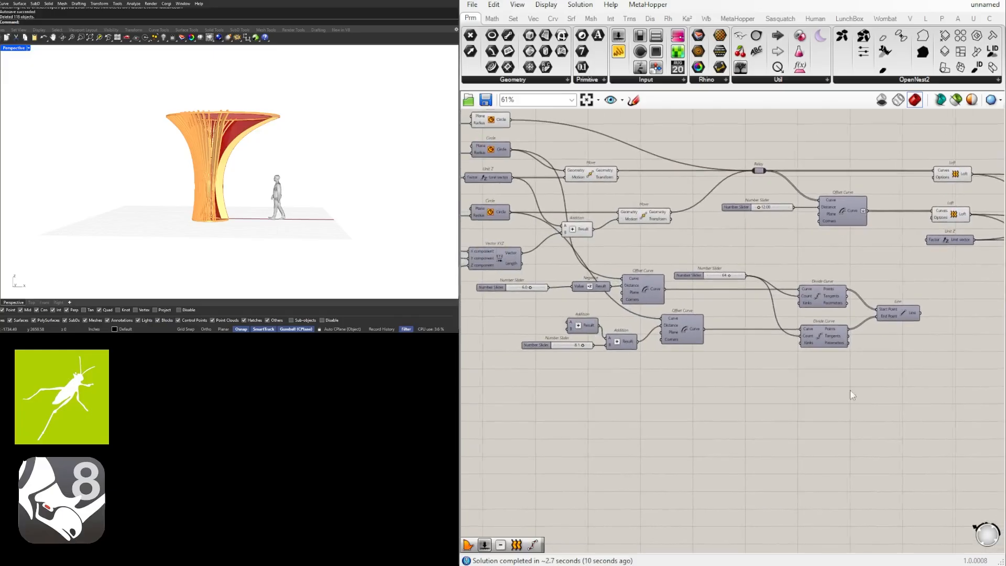
{"action": "scroll", "coordinate": [733, 336], "scroll_direction": "up", "scroll_amount": 5}
{"action": "double_click", "coordinate": [732, 339]}
{"action": "type", "text": "24"}
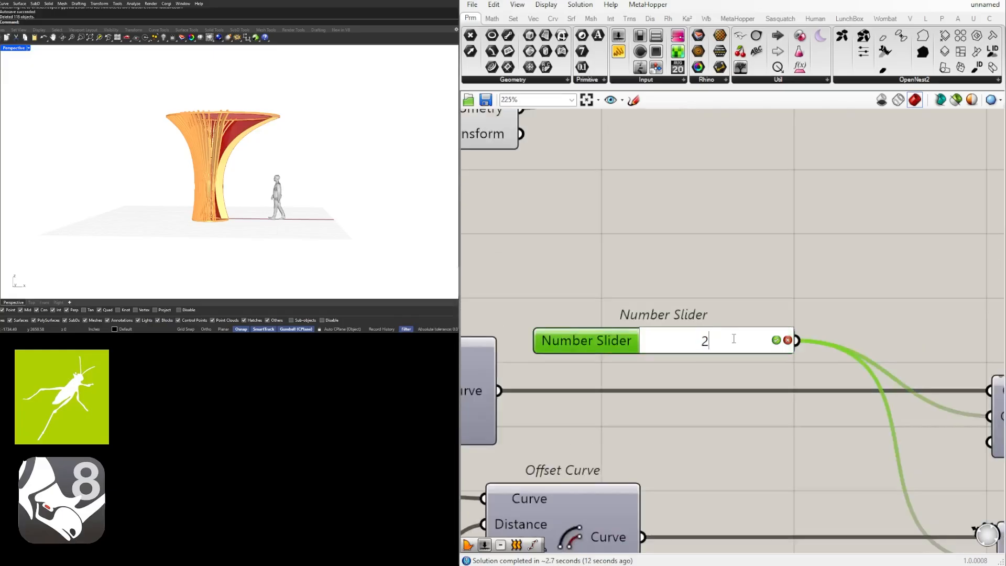
{"action": "key", "text": "Return"}
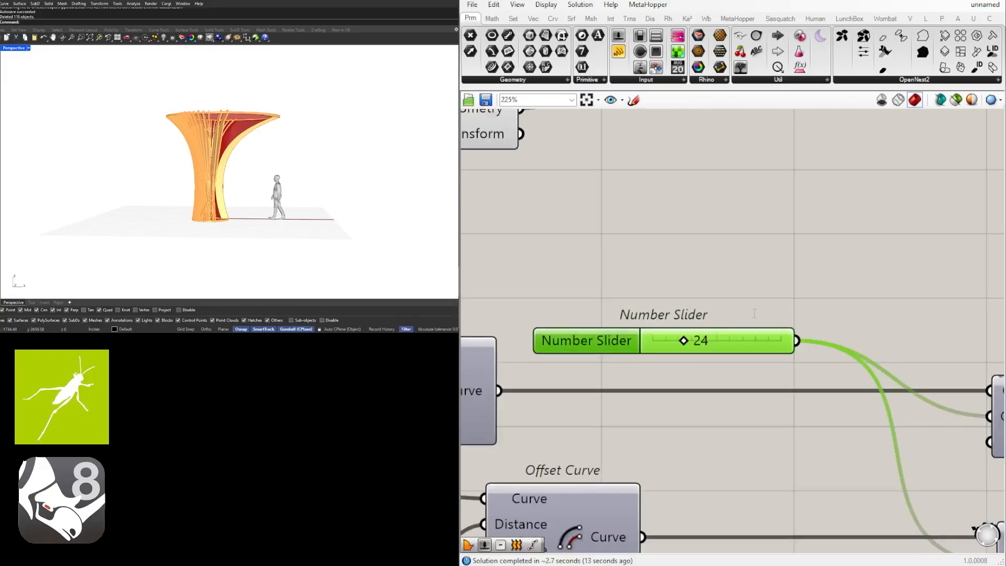
Turn on the preview of the two Offset Curve components that feed the Divide Curve components
{"action": "scroll", "coordinate": [758, 305], "scroll_direction": "down", "scroll_amount": 4}
{"action": "right_click_drag", "start_coordinate": [503, 340], "coordinate": [494, 369]}
{"action": "right_click_drag", "start_coordinate": [604, 392], "coordinate": [536, 367]}
{"action": "right_click_drag", "start_coordinate": [732, 367], "coordinate": [864, 359]}
{"action": "scroll", "coordinate": [865, 360], "scroll_direction": "down", "scroll_amount": 2}
{"action": "right_click_drag", "start_coordinate": [611, 390], "coordinate": [764, 393]}
{"action": "scroll", "coordinate": [802, 381], "scroll_direction": "up", "scroll_amount": 2}
{"action": "right_click_drag", "start_coordinate": [631, 386], "coordinate": [800, 410]}
{"action": "scroll", "coordinate": [653, 451], "scroll_direction": "up", "scroll_amount": 5}
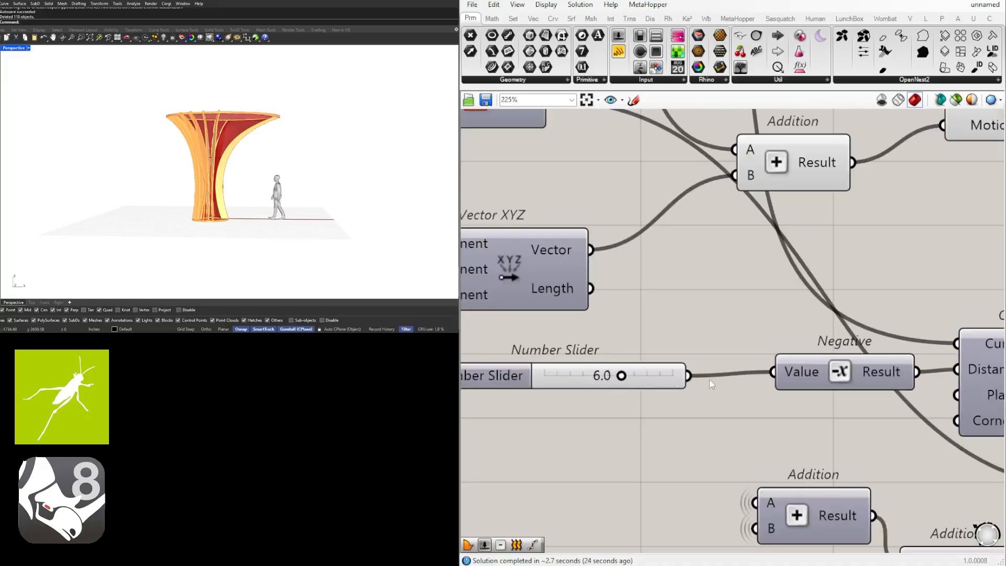
{"action": "right_click_drag", "start_coordinate": [165, 131], "coordinate": [178, 210]}
{"action": "scroll", "coordinate": [891, 403], "scroll_direction": "down", "scroll_amount": 4}
{"action": "right_click_drag", "start_coordinate": [891, 402], "coordinate": [704, 396]}
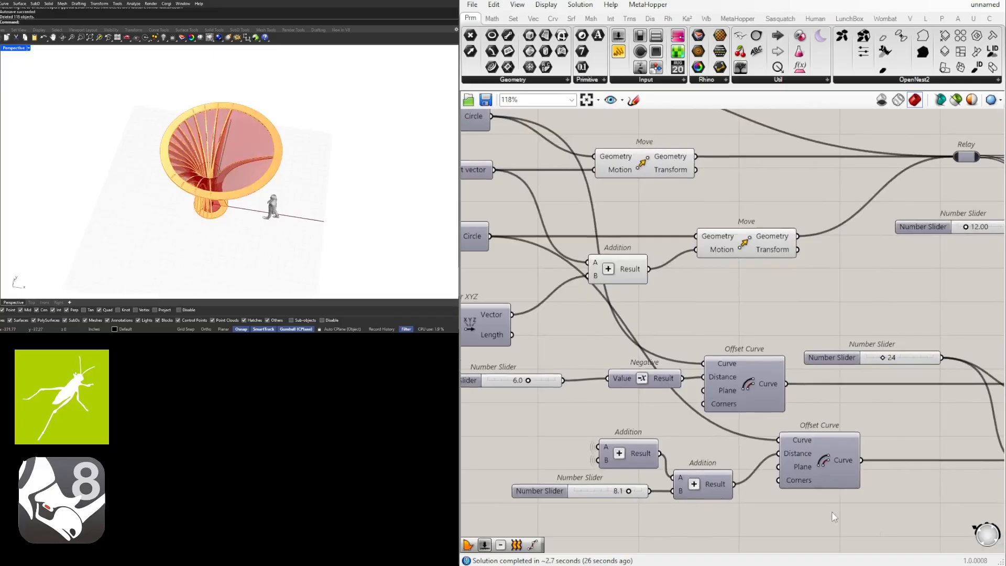
{"action": "left_click_drag", "start_coordinate": [832, 511], "coordinate": [769, 382]}
{"action": "middle_click", "coordinate": [768, 382]}
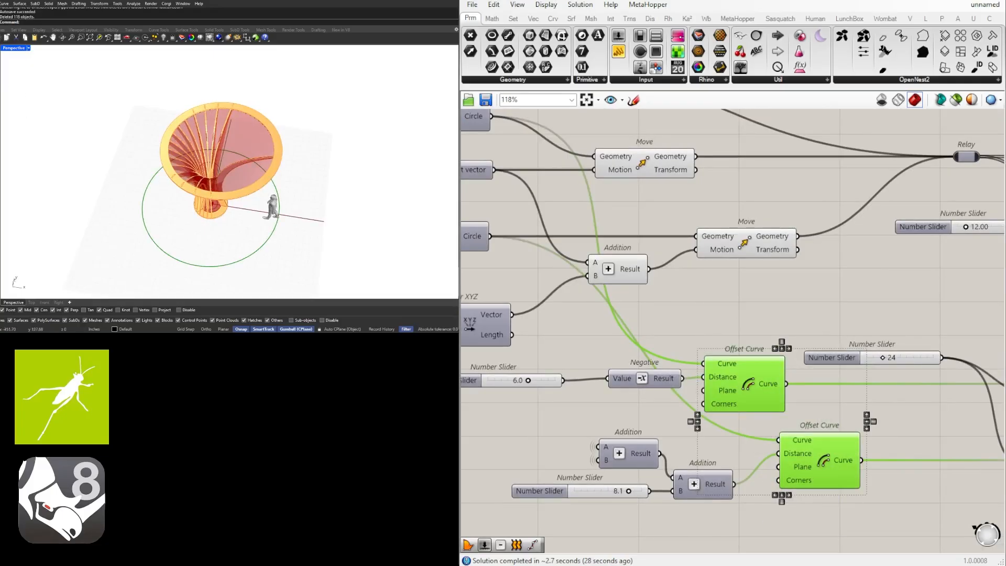
Show the Top viewport maximized and select only the middle circle's Offset Curve component to highlight its curve
{"action": "double_click", "coordinate": [14, 50]}
{"action": "double_click", "coordinate": [7, 49]}
{"action": "scroll", "coordinate": [210, 150], "scroll_direction": "up", "scroll_amount": 10}
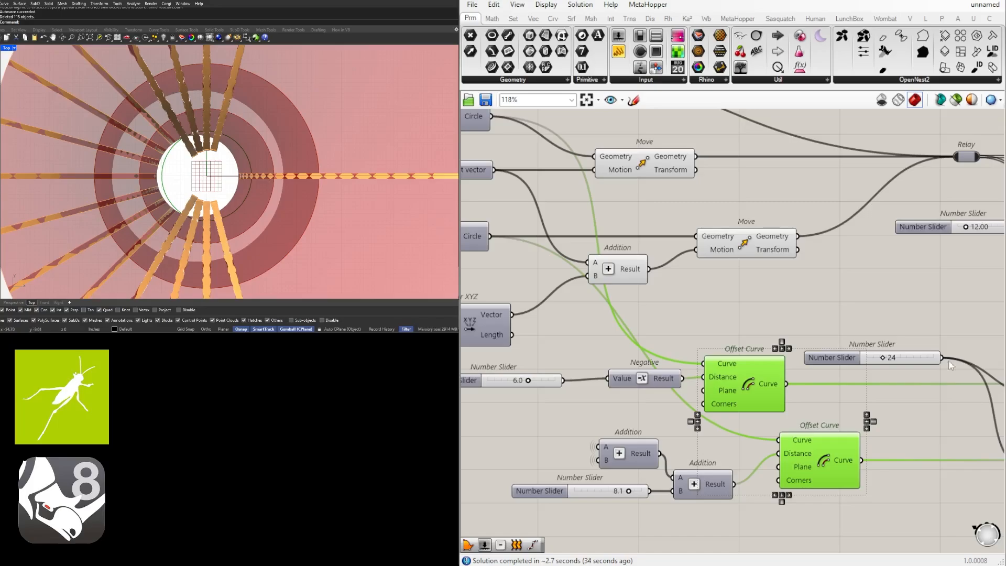
{"action": "scroll", "coordinate": [736, 362], "scroll_direction": "down", "scroll_amount": 2}
{"action": "left_click", "coordinate": [724, 409]}
{"action": "scroll", "coordinate": [724, 409], "scroll_direction": "up", "scroll_amount": 2}
{"action": "left_click", "coordinate": [744, 370]}
Raise the slider feeding the Negative component of the middle circle's offset distance to 10.0
{"action": "right_click_drag", "start_coordinate": [553, 397], "coordinate": [646, 395]}
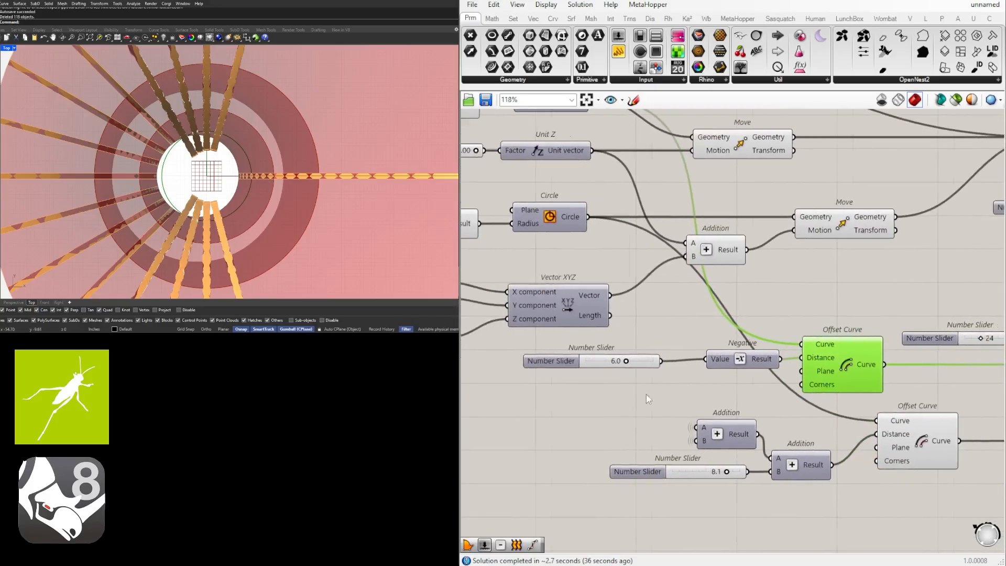
{"action": "scroll", "coordinate": [621, 374], "scroll_direction": "up", "scroll_amount": 4}
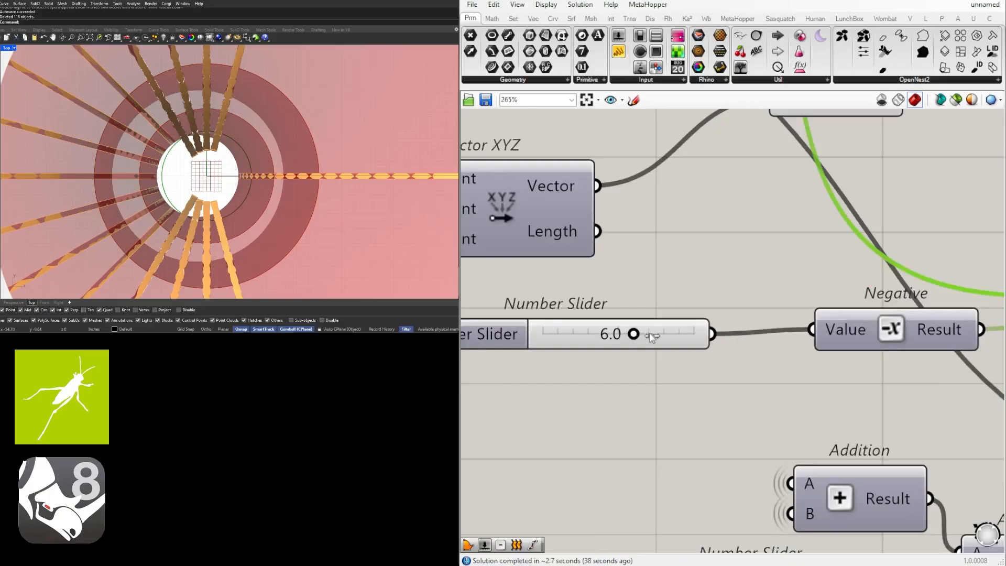
{"action": "left_click_drag", "start_coordinate": [652, 337], "coordinate": [682, 339]}
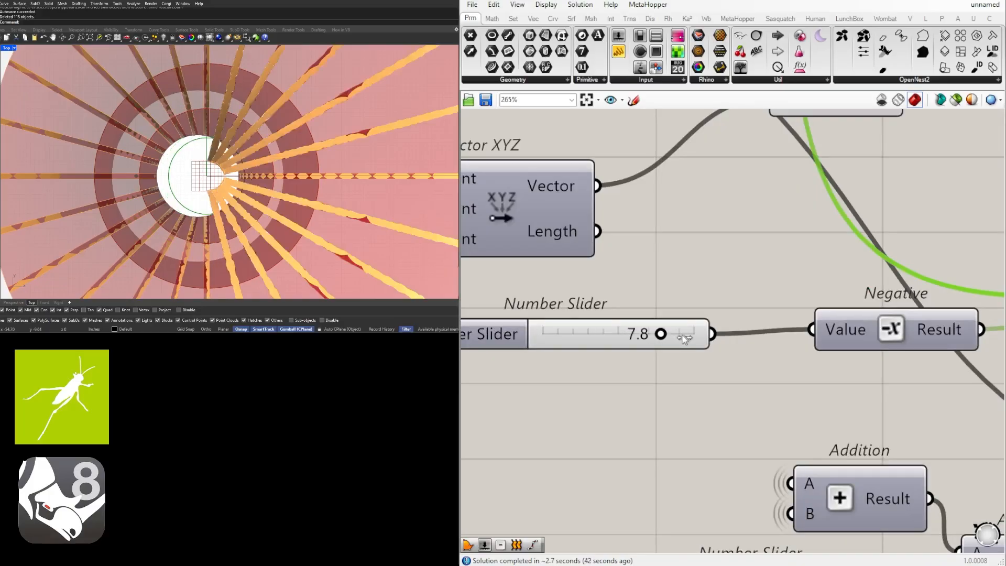
{"action": "left_click_drag", "start_coordinate": [684, 337], "coordinate": [702, 342]}
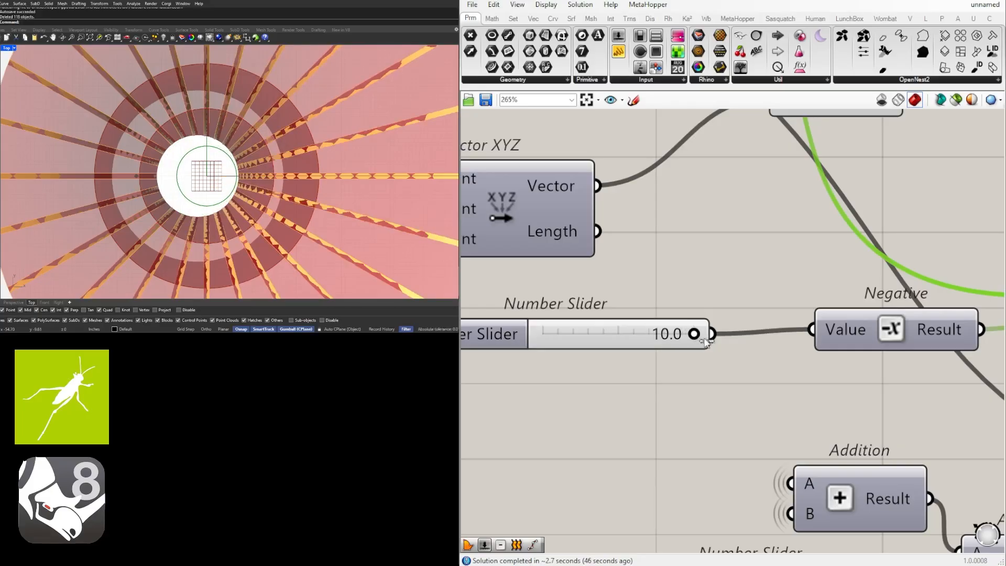
{"action": "left_click", "coordinate": [731, 282]}
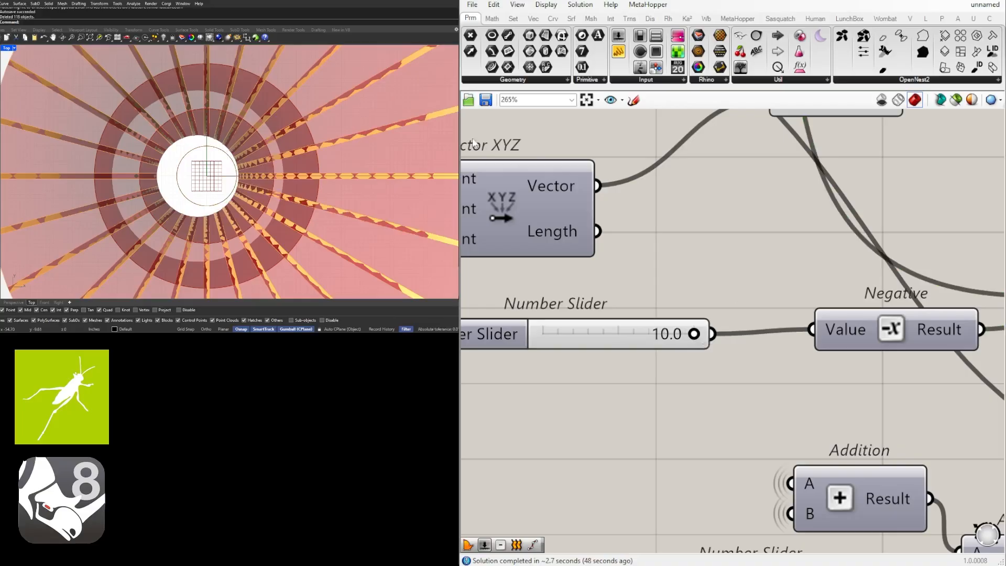
{"action": "scroll", "coordinate": [810, 184], "scroll_direction": "down", "scroll_amount": 6}
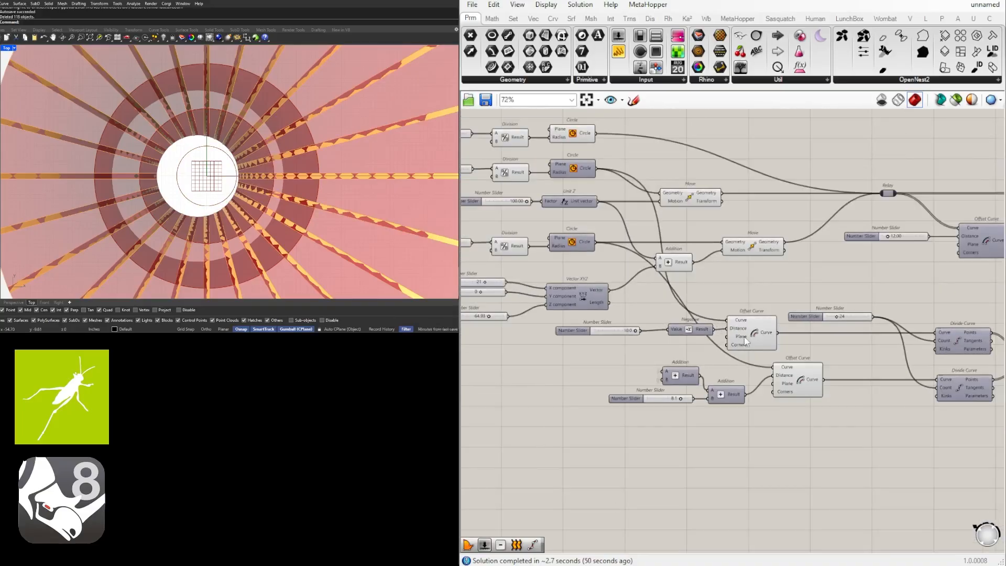
{"action": "left_click", "coordinate": [745, 338]}
{"action": "left_click", "coordinate": [737, 298]}
{"action": "scroll", "coordinate": [728, 331], "scroll_direction": "up", "scroll_amount": 2}
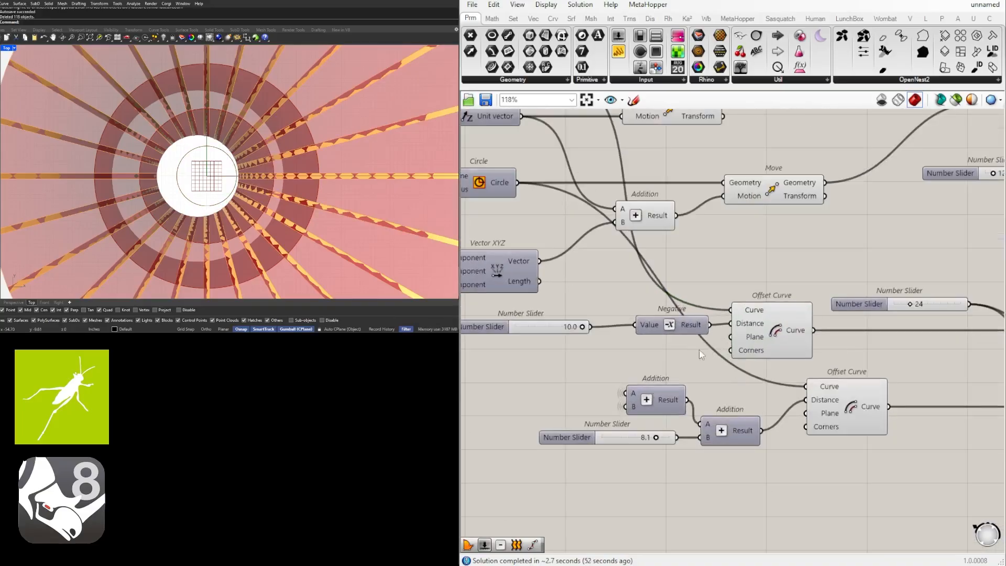
{"action": "scroll", "coordinate": [669, 343], "scroll_direction": "down", "scroll_amount": 1}
{"action": "right_click_drag", "start_coordinate": [707, 332], "coordinate": [798, 321]}
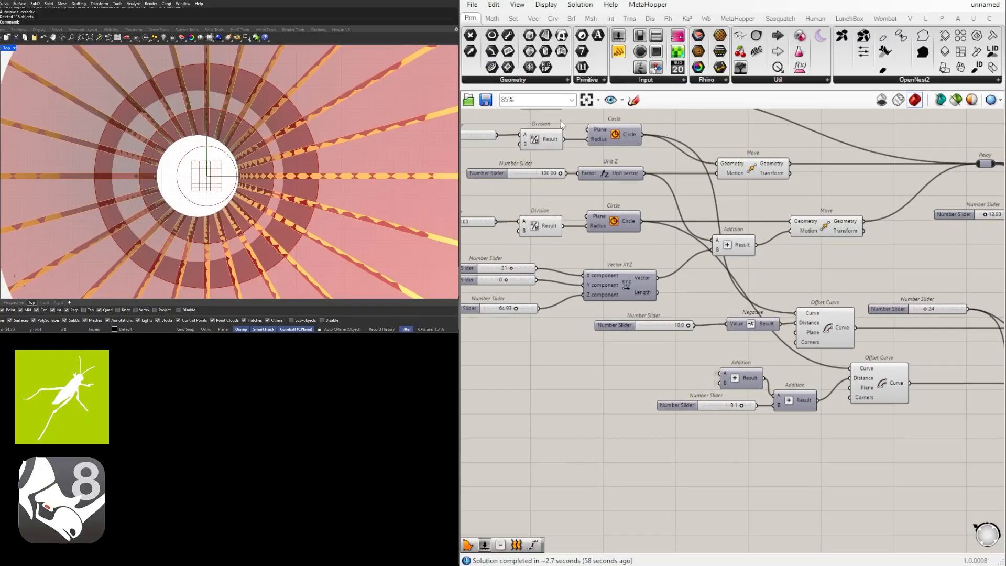
{"action": "right_click_drag", "start_coordinate": [860, 211], "coordinate": [705, 225]}
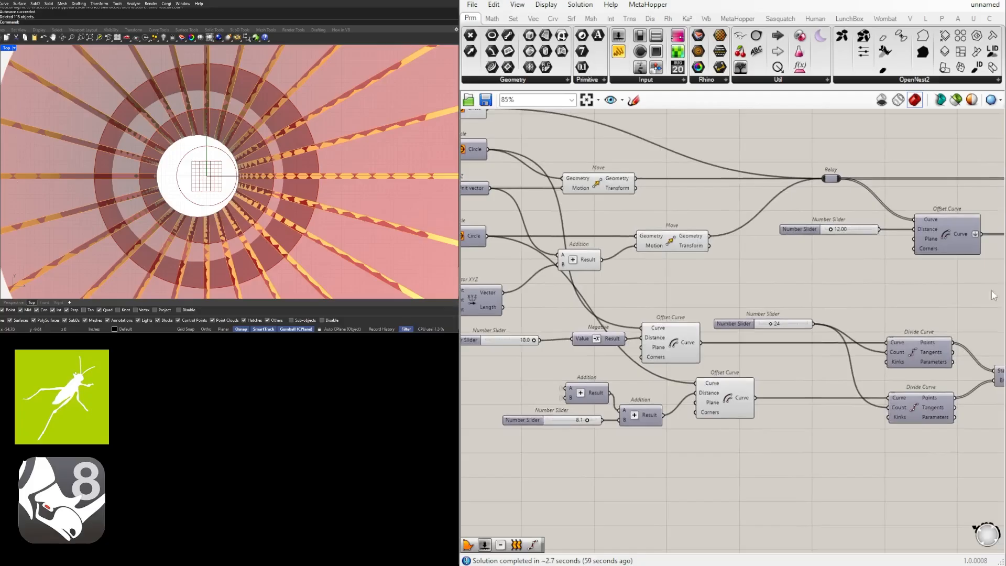
Return to the maximized Perspective viewport and view the pavilion from the side
{"action": "double_click", "coordinate": [8, 49]}
{"action": "left_click", "coordinate": [254, 98]}
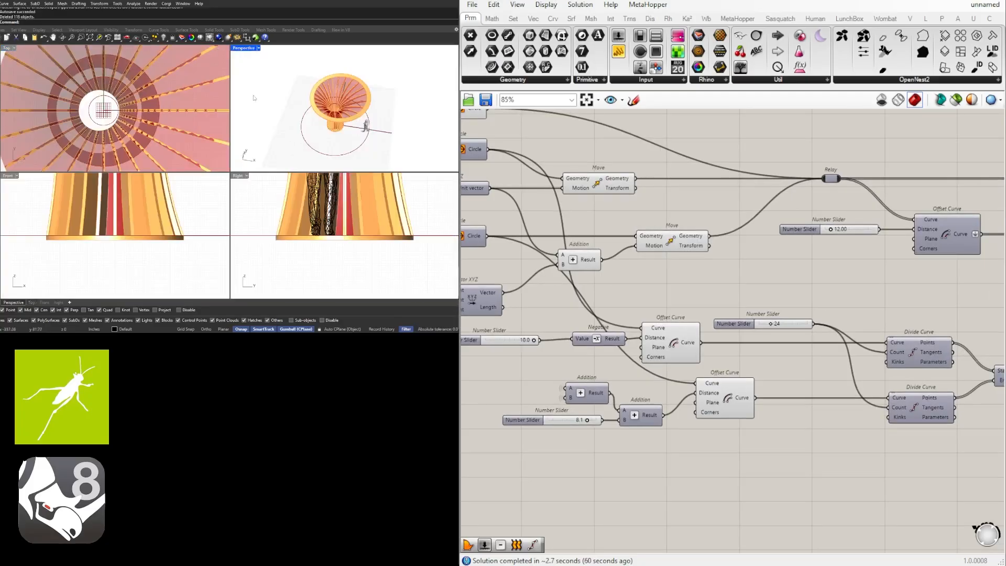
{"action": "double_click", "coordinate": [240, 49]}
{"action": "right_click_drag", "start_coordinate": [230, 196], "coordinate": [212, 144]}
Set the slider feeding the top circle's Division component to 200
{"action": "scroll", "coordinate": [802, 366], "scroll_direction": "down", "scroll_amount": 3}
{"action": "right_click_drag", "start_coordinate": [658, 331], "coordinate": [700, 354]}
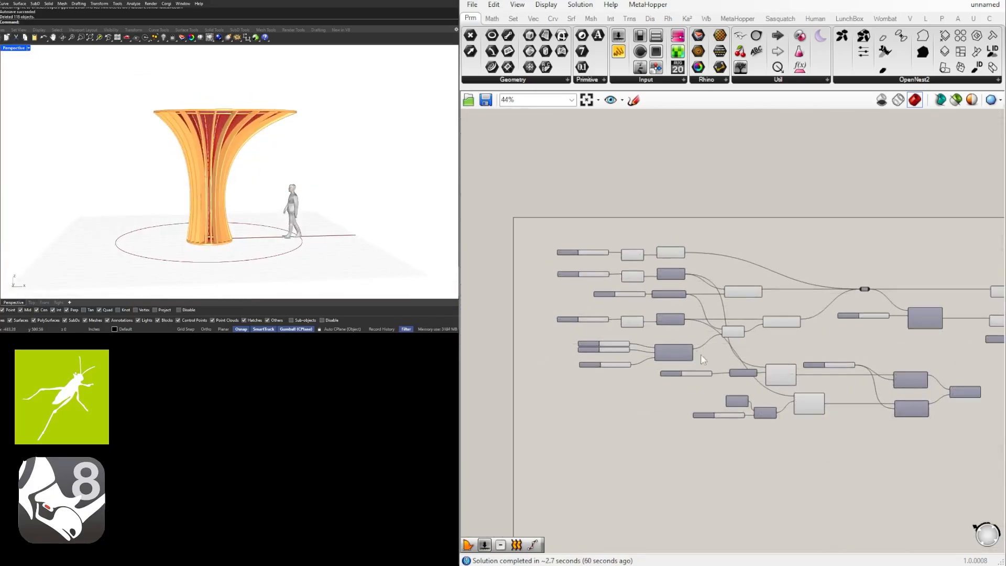
{"action": "scroll", "coordinate": [698, 353], "scroll_direction": "up", "scroll_amount": 3}
{"action": "right_click_drag", "start_coordinate": [859, 389], "coordinate": [490, 339]}
{"action": "scroll", "coordinate": [661, 345], "scroll_direction": "down", "scroll_amount": 3}
{"action": "right_click_drag", "start_coordinate": [661, 346], "coordinate": [975, 364]}
{"action": "scroll", "coordinate": [723, 316], "scroll_direction": "up", "scroll_amount": 3}
{"action": "scroll", "coordinate": [723, 315], "scroll_direction": "up", "scroll_amount": 3}
{"action": "double_click", "coordinate": [539, 289]}
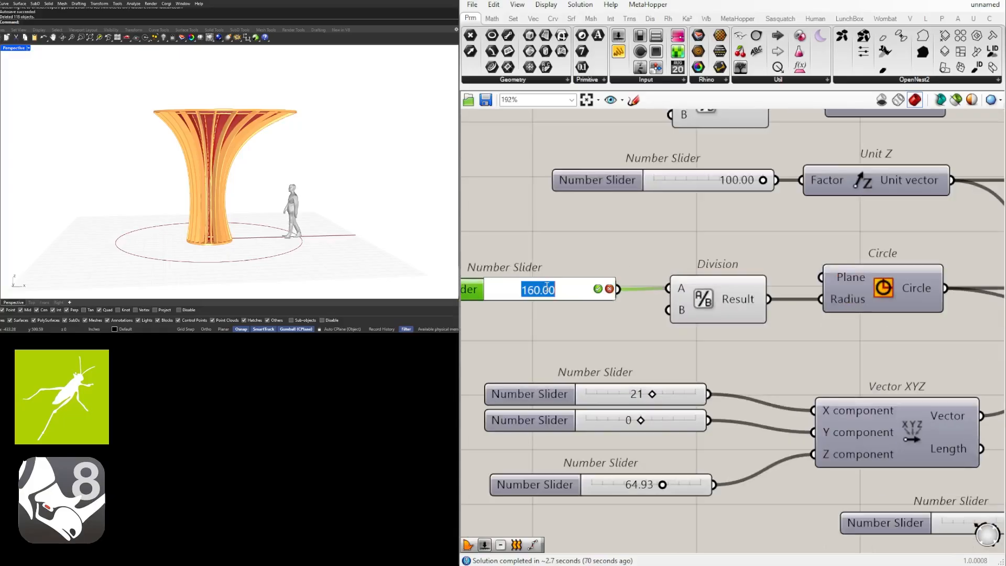
{"action": "type", "text": "200"}
{"action": "key", "text": "Return"}
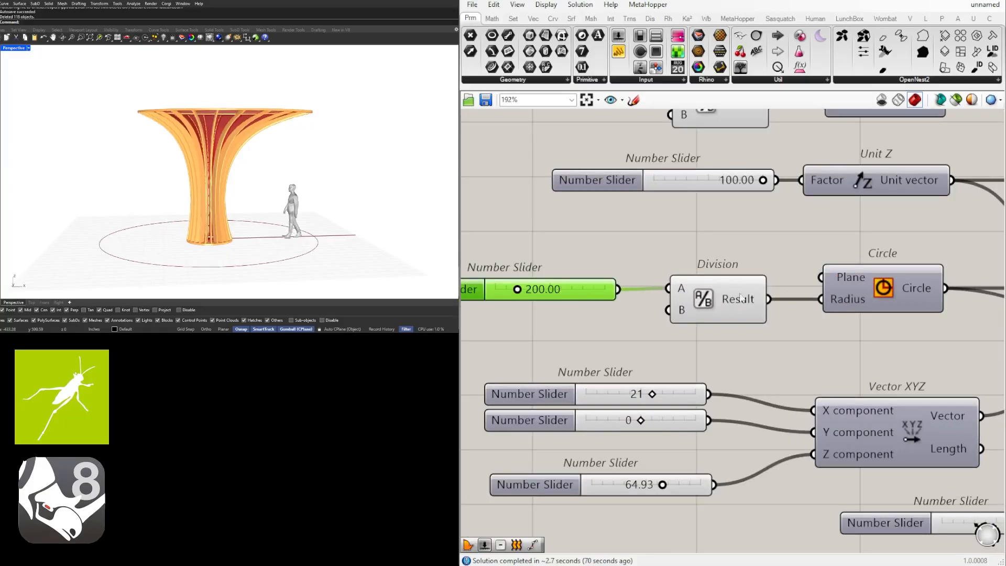
Set the Vector XYZ Z component slider to 60
{"action": "scroll", "coordinate": [745, 258], "scroll_direction": "down", "scroll_amount": 5}
{"action": "right_click_drag", "start_coordinate": [885, 336], "coordinate": [782, 340]}
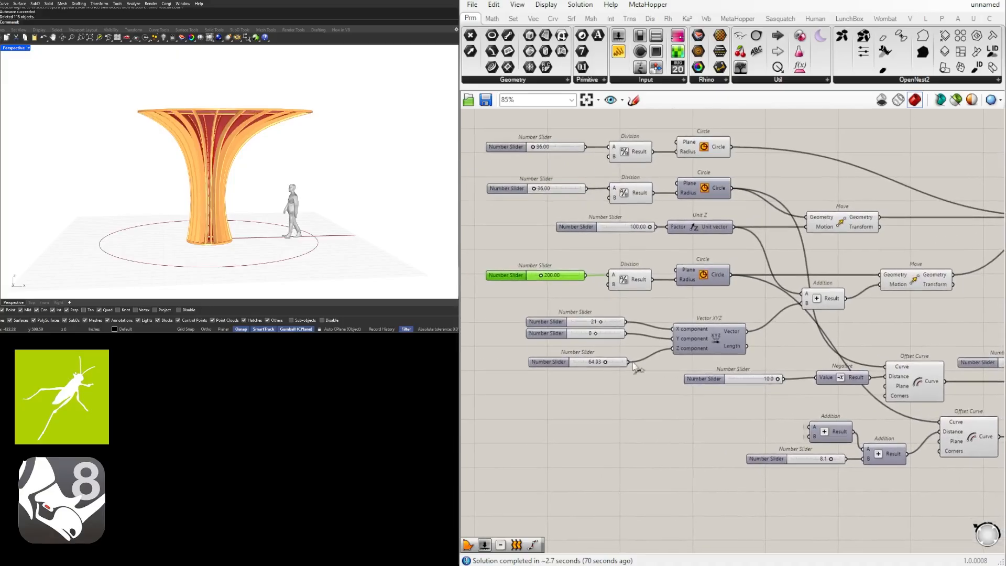
{"action": "scroll", "coordinate": [629, 364], "scroll_direction": "up", "scroll_amount": 4}
{"action": "double_click", "coordinate": [573, 366]}
{"action": "type", "text": "60"}
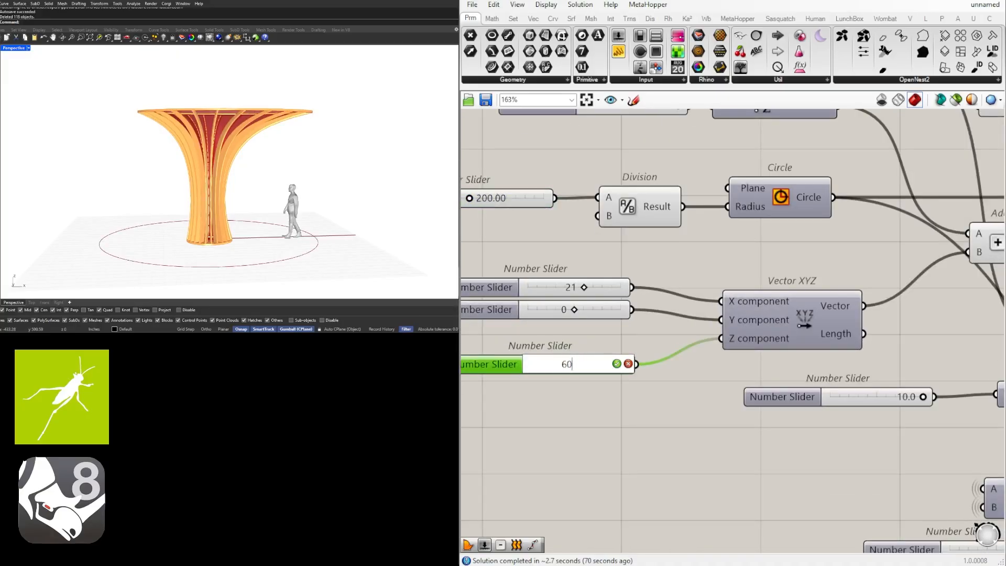
{"action": "key", "text": "Return"}
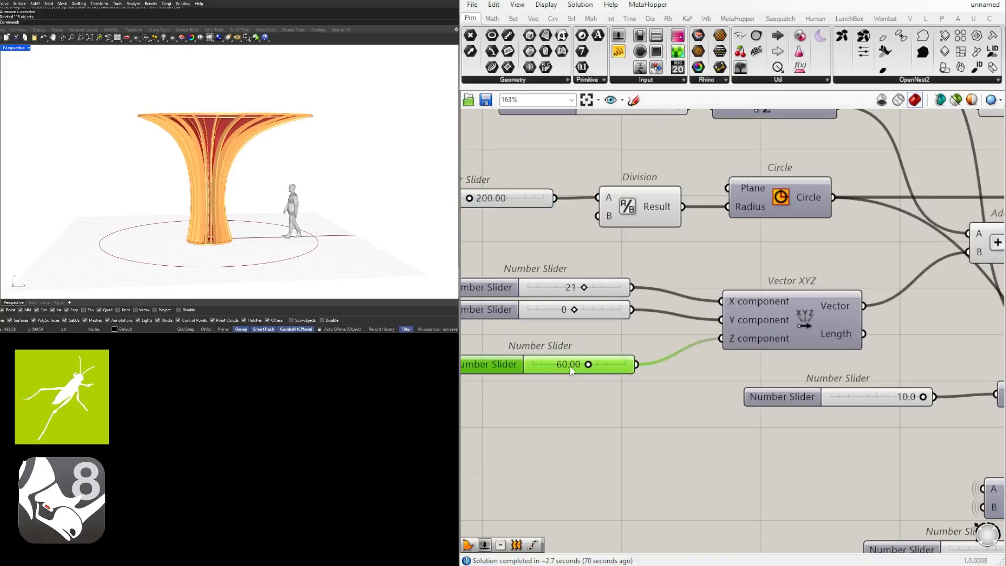
{"action": "left_click", "coordinate": [668, 270]}
Set the Unit Z factor slider that lifts the middle circle to 60
{"action": "right_click_drag", "start_coordinate": [707, 261], "coordinate": [754, 337]}
{"action": "scroll", "coordinate": [647, 317], "scroll_direction": "down", "scroll_amount": 4}
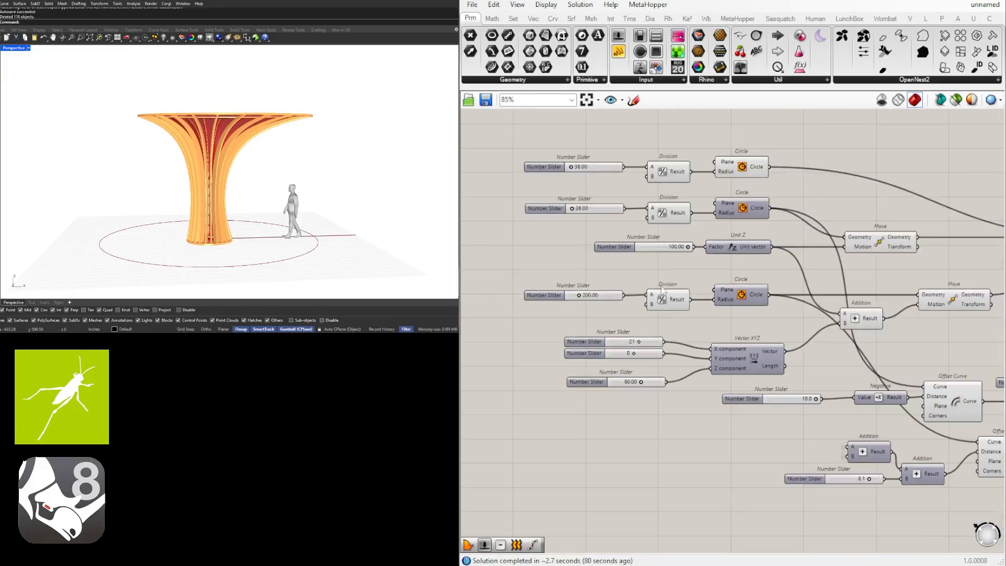
{"action": "scroll", "coordinate": [649, 244], "scroll_direction": "up", "scroll_amount": 5}
{"action": "left_click", "coordinate": [685, 249]}
{"action": "double_click", "coordinate": [681, 247]}
{"action": "type", "text": "60"}
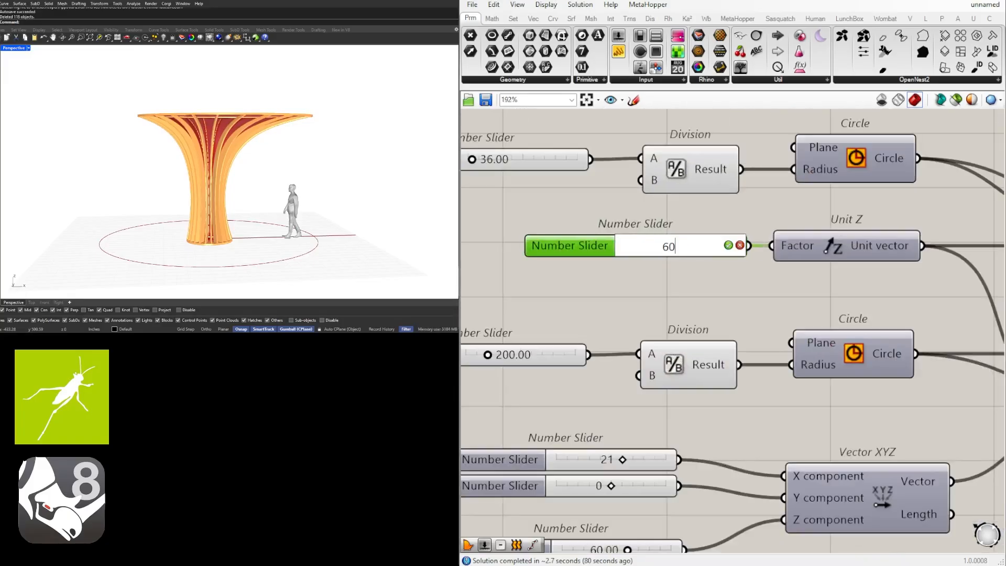
{"action": "key", "text": "Return"}
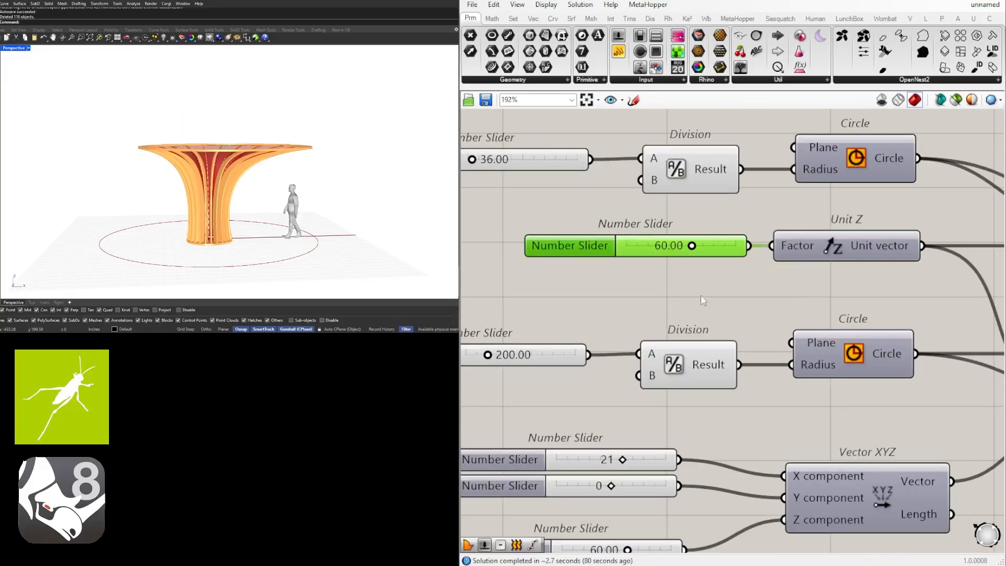
Raise the Vector XYZ Z component slider to about 80 to lift the top rim
{"action": "scroll", "coordinate": [701, 324], "scroll_direction": "down", "scroll_amount": 4}
{"action": "scroll", "coordinate": [655, 458], "scroll_direction": "up", "scroll_amount": 3}
{"action": "left_click_drag", "start_coordinate": [670, 440], "coordinate": [698, 441]}
{"action": "scroll", "coordinate": [816, 294], "scroll_direction": "down", "scroll_amount": 9}
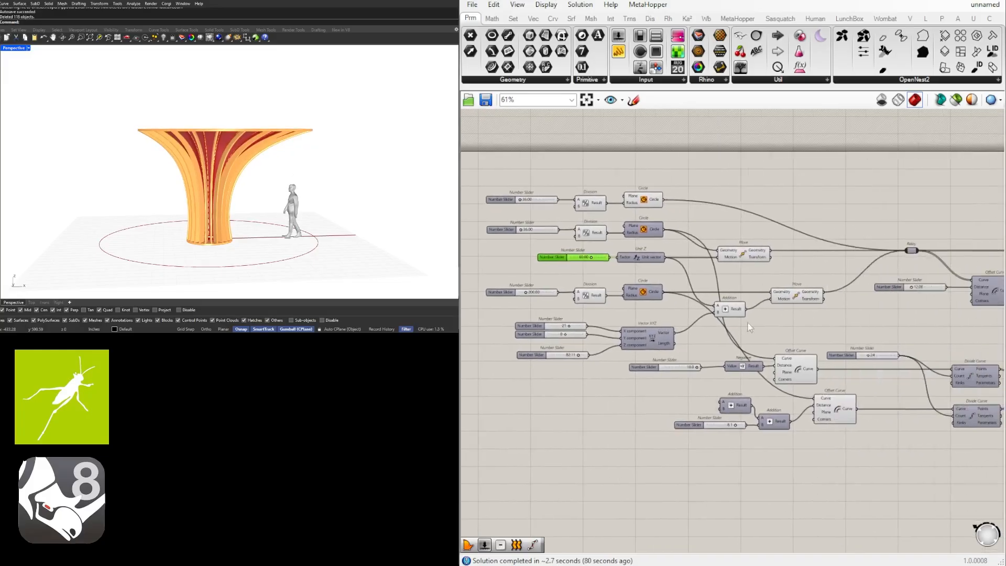
{"action": "scroll", "coordinate": [793, 322], "scroll_direction": "up", "scroll_amount": 4}
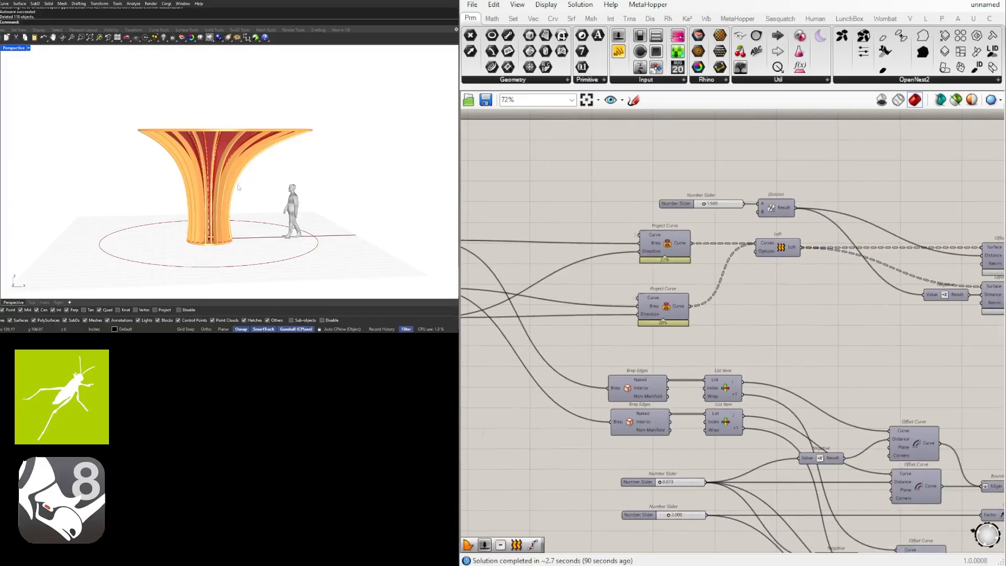
{"action": "mouse_move", "coordinate": [238, 187]}
{"action": "right_mouse_down"}
{"action": "mouse_move", "coordinate": [238, 230]}
{"action": "mouse_move", "coordinate": [238, 192]}
{"action": "right_mouse_up"}
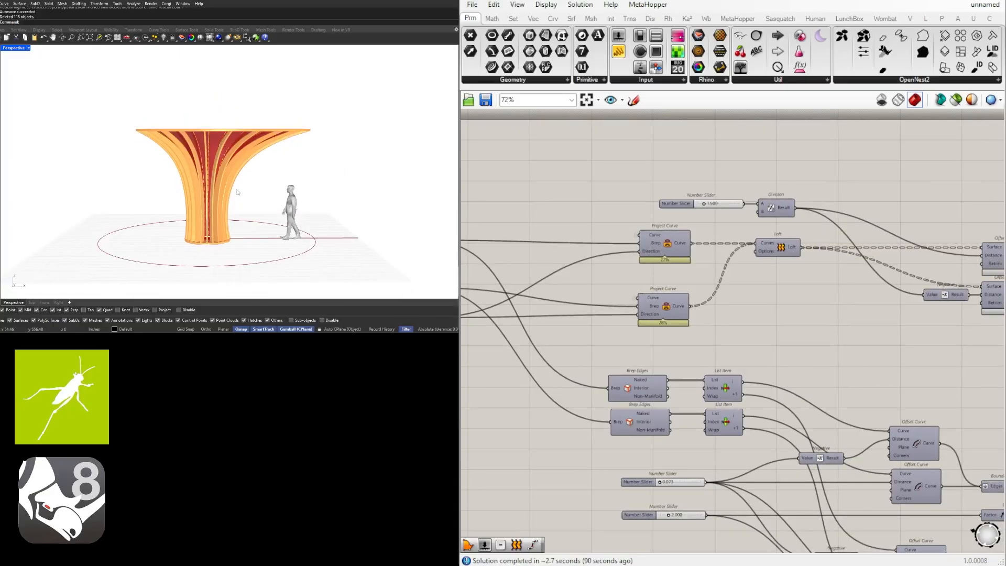
{"action": "scroll", "coordinate": [849, 435], "scroll_direction": "down", "scroll_amount": 1}
{"action": "right_click_drag", "start_coordinate": [850, 435], "coordinate": [599, 331]}
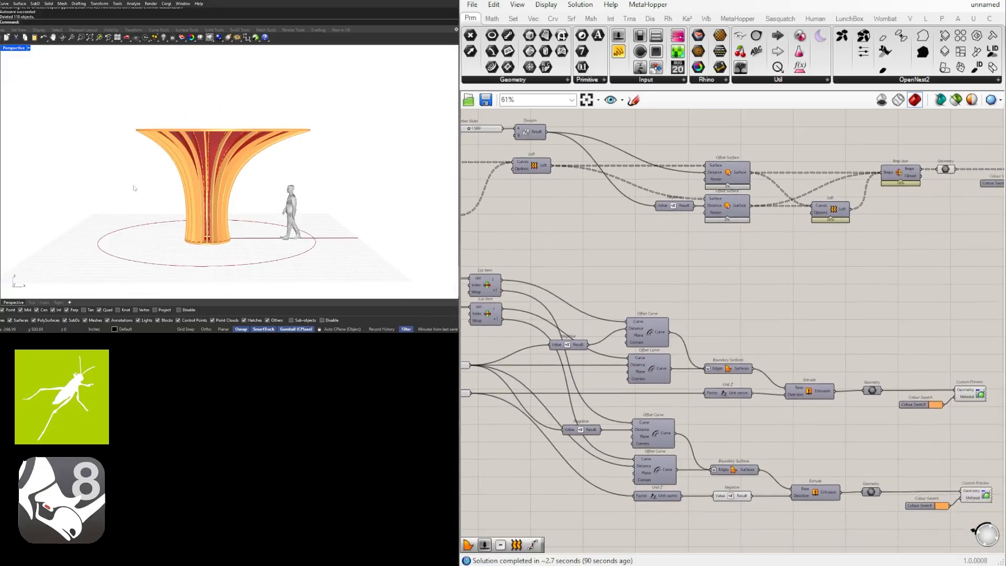
Set the rib count slider that feeds the Count inputs of both curve divisions to 48
{"action": "right_click_drag", "start_coordinate": [233, 181], "coordinate": [283, 160]}
{"action": "scroll", "coordinate": [642, 371], "scroll_direction": "down", "scroll_amount": 2}
{"action": "scroll", "coordinate": [631, 360], "scroll_direction": "up", "scroll_amount": 3}
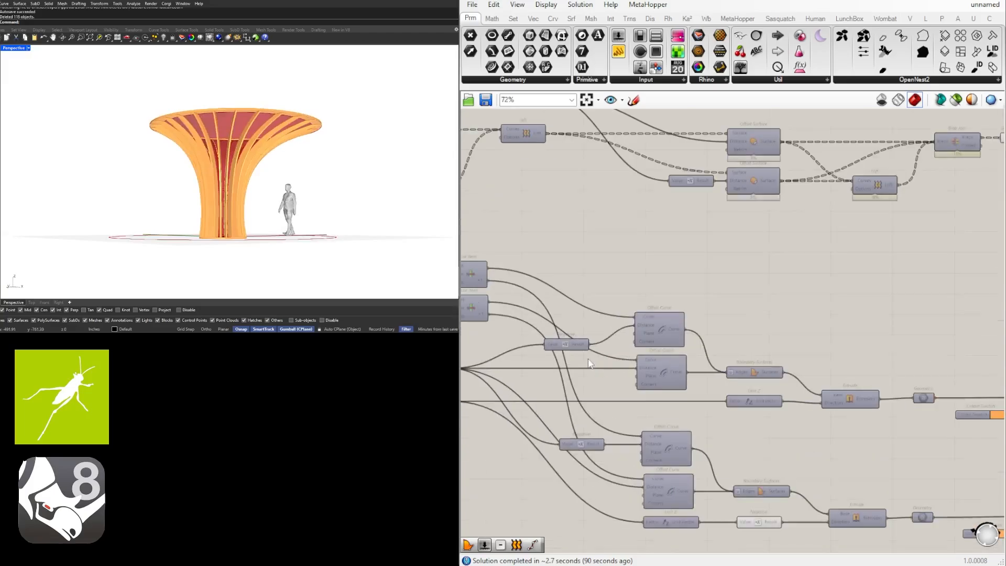
{"action": "right_click_drag", "start_coordinate": [602, 359], "coordinate": [747, 357]}
{"action": "right_click_drag", "start_coordinate": [573, 365], "coordinate": [891, 363]}
{"action": "right_click_drag", "start_coordinate": [549, 242], "coordinate": [699, 313]}
{"action": "scroll", "coordinate": [700, 313], "scroll_direction": "up", "scroll_amount": 6}
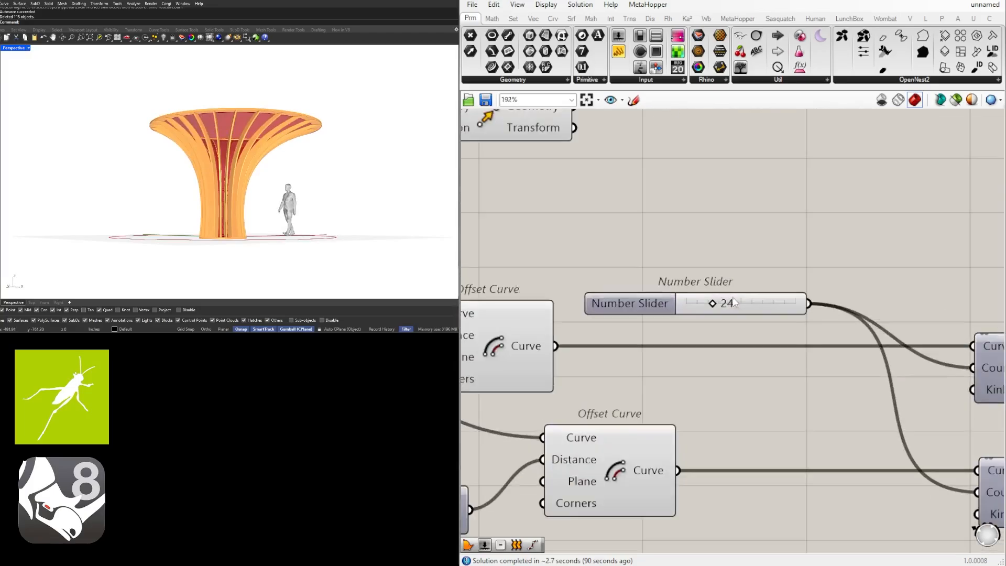
{"action": "left_click", "coordinate": [741, 311]}
{"action": "double_click", "coordinate": [741, 311]}
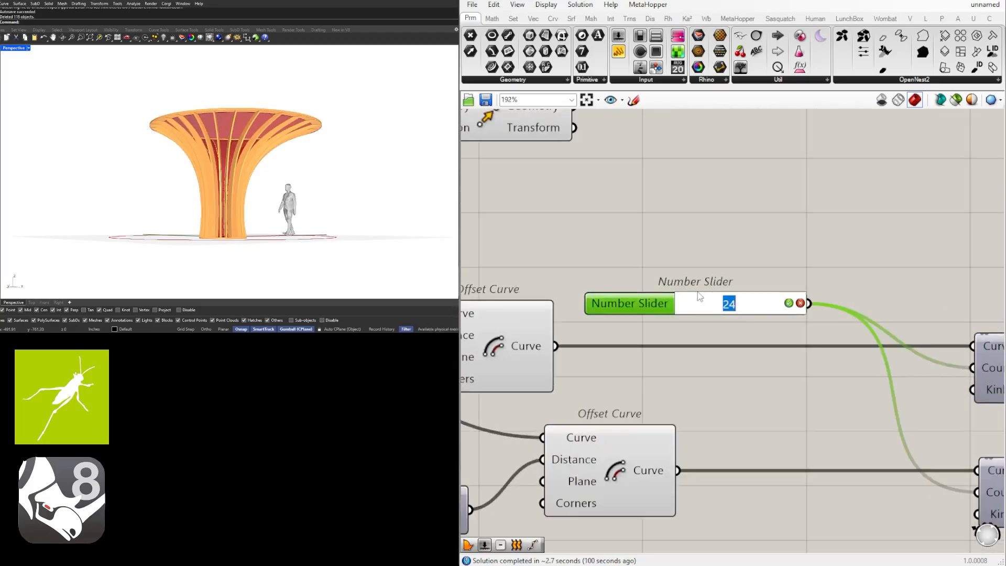
{"action": "type", "text": "48"}
{"action": "key", "text": "Return"}
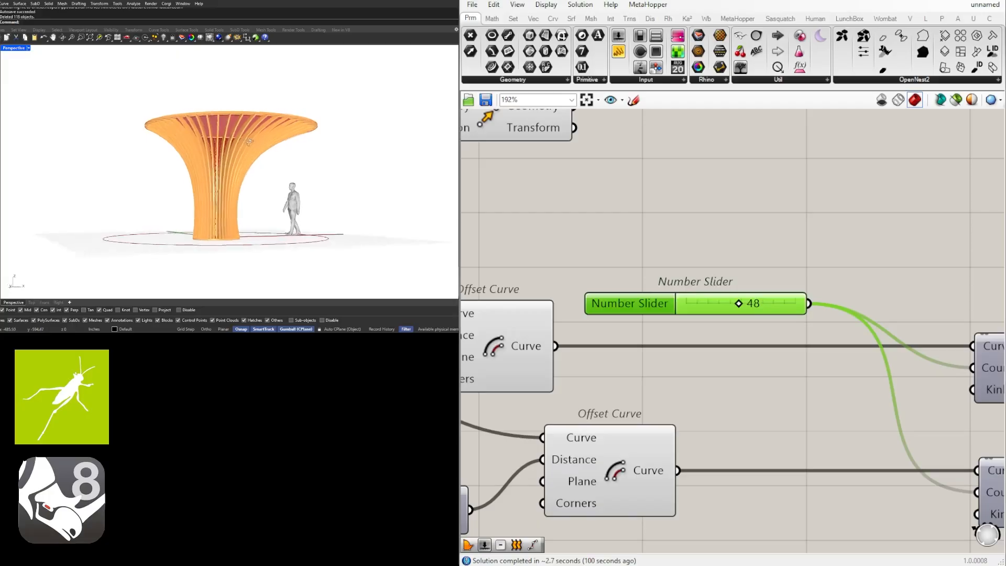
Set the slider feeding the middle circle's Division component to 24
{"action": "mouse_move", "coordinate": [250, 142]}
{"action": "right_mouse_down"}
{"action": "mouse_move", "coordinate": [236, 161]}
{"action": "mouse_move", "coordinate": [230, 148]}
{"action": "right_mouse_up"}
{"action": "scroll", "coordinate": [762, 305], "scroll_direction": "down", "scroll_amount": 5}
{"action": "scroll", "coordinate": [691, 270], "scroll_direction": "up", "scroll_amount": 7}
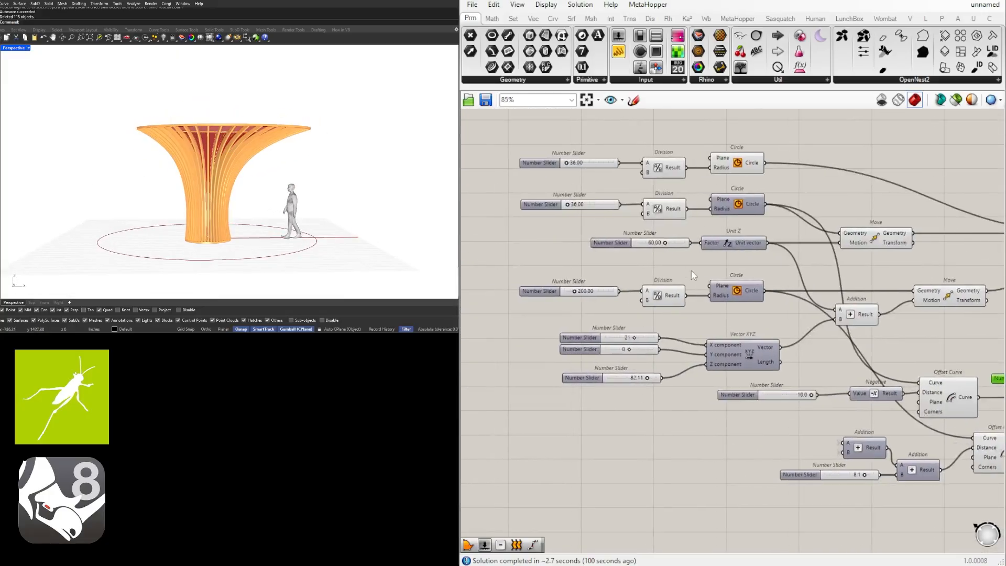
{"action": "double_click", "coordinate": [597, 225]}
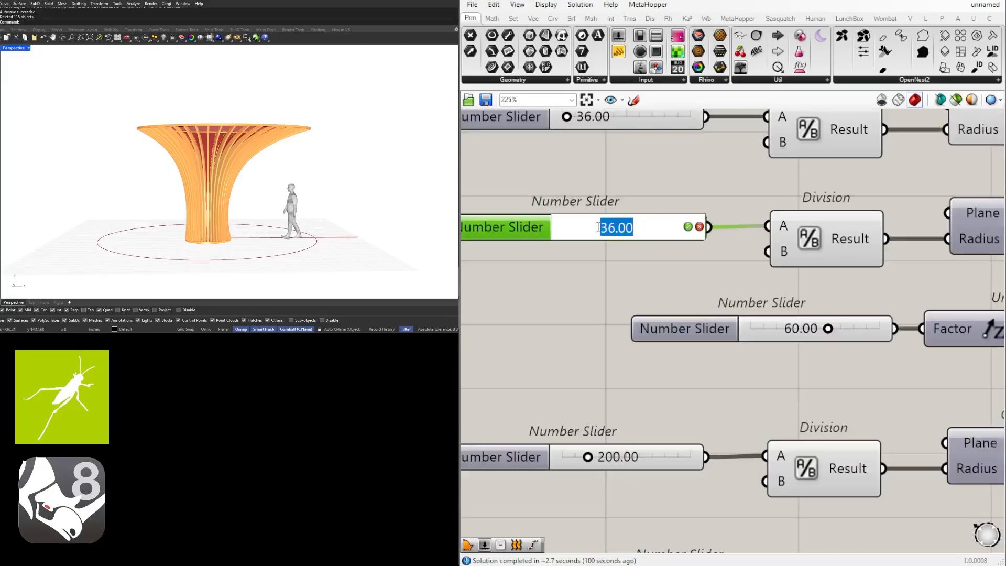
{"action": "type", "text": "24"}
{"action": "key", "text": "Return"}
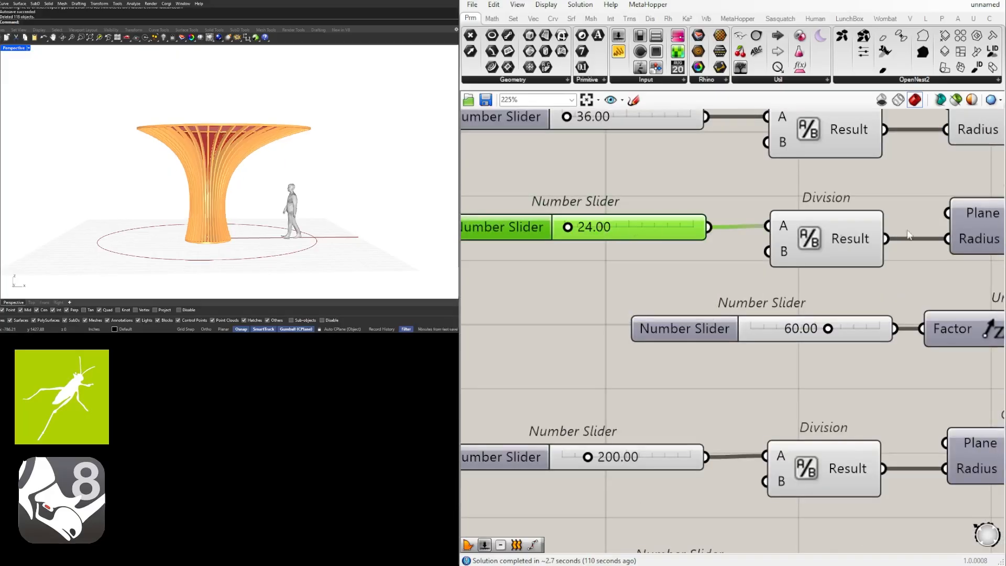
Set the slider feeding the base circle's Division component to 48
{"action": "mouse_move", "coordinate": [122, 143]}
{"action": "right_mouse_down"}
{"action": "mouse_move", "coordinate": [124, 192]}
{"action": "mouse_move", "coordinate": [119, 148]}
{"action": "right_mouse_up"}
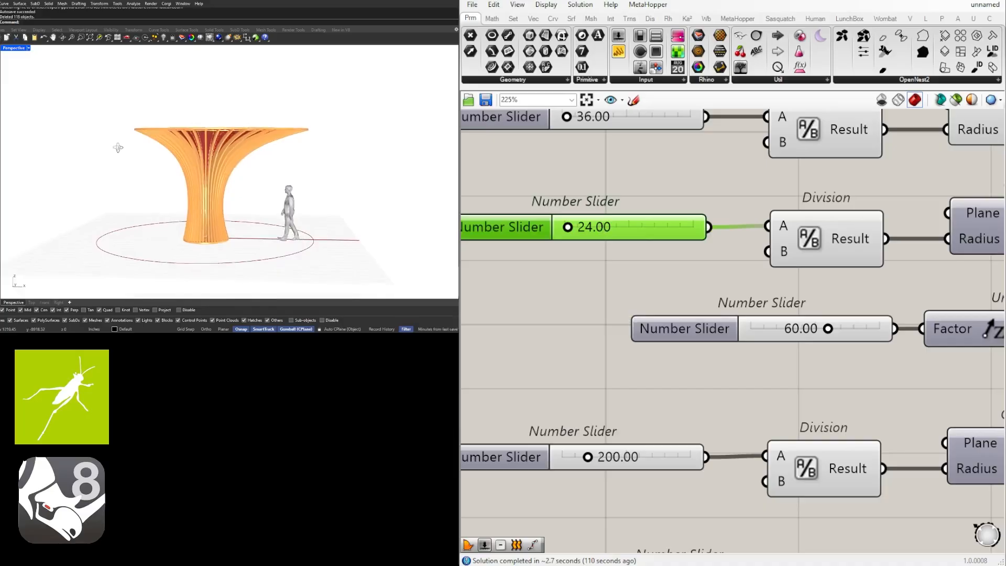
{"action": "scroll", "coordinate": [779, 206], "scroll_direction": "down", "scroll_amount": 1}
{"action": "right_click_drag", "start_coordinate": [639, 142], "coordinate": [659, 248]}
{"action": "scroll", "coordinate": [659, 248], "scroll_direction": "up", "scroll_amount": 2}
{"action": "double_click", "coordinate": [660, 248]}
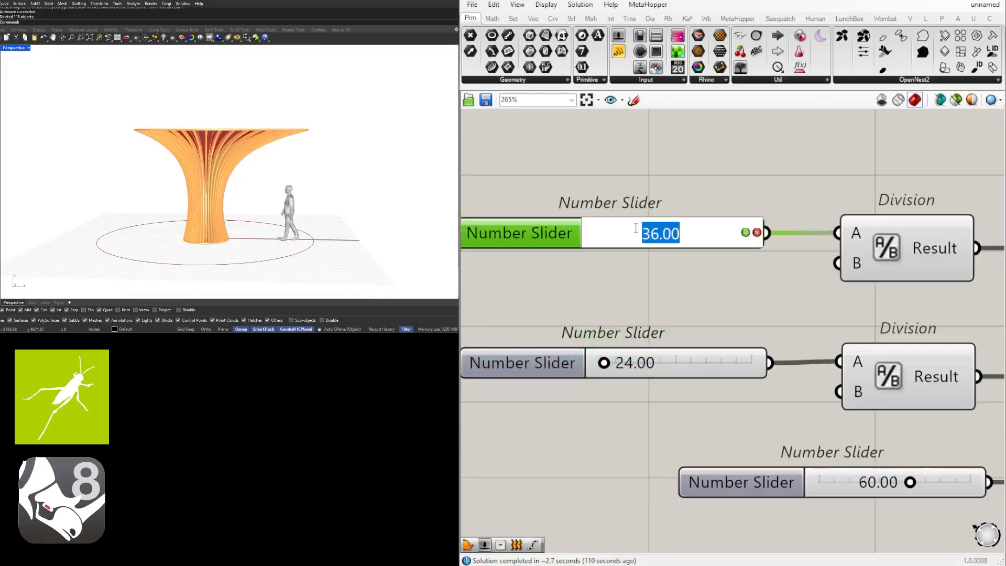
{"action": "type", "text": "48"}
{"action": "key", "text": "Return"}
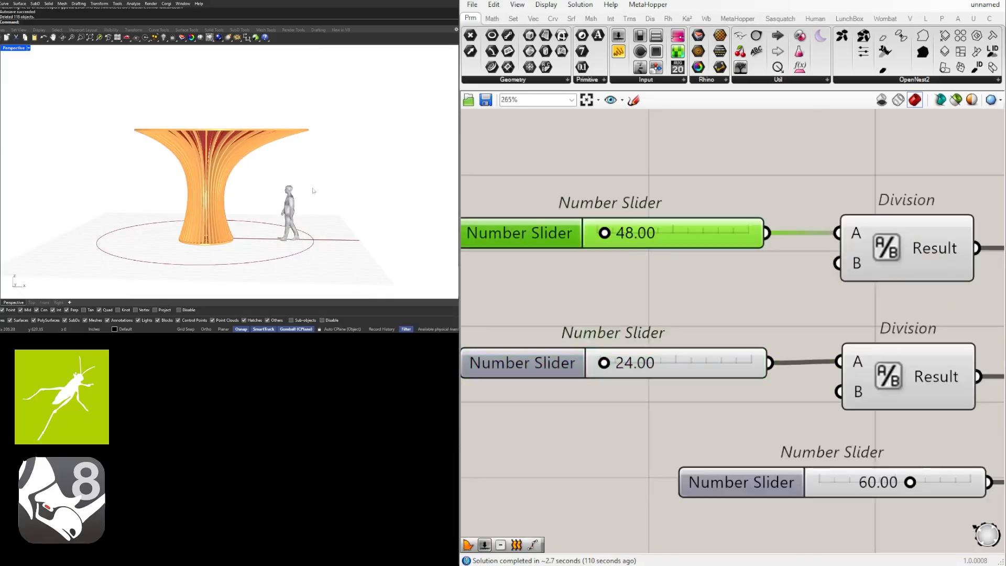
Shift the upper ring's Custom Preview and Colour Swatch farther right and add the lower Geometry output to that preview's Geometry input
{"action": "right_click_drag", "start_coordinate": [221, 194], "coordinate": [259, 157]}
{"action": "scroll", "coordinate": [607, 313], "scroll_direction": "down", "scroll_amount": 10}
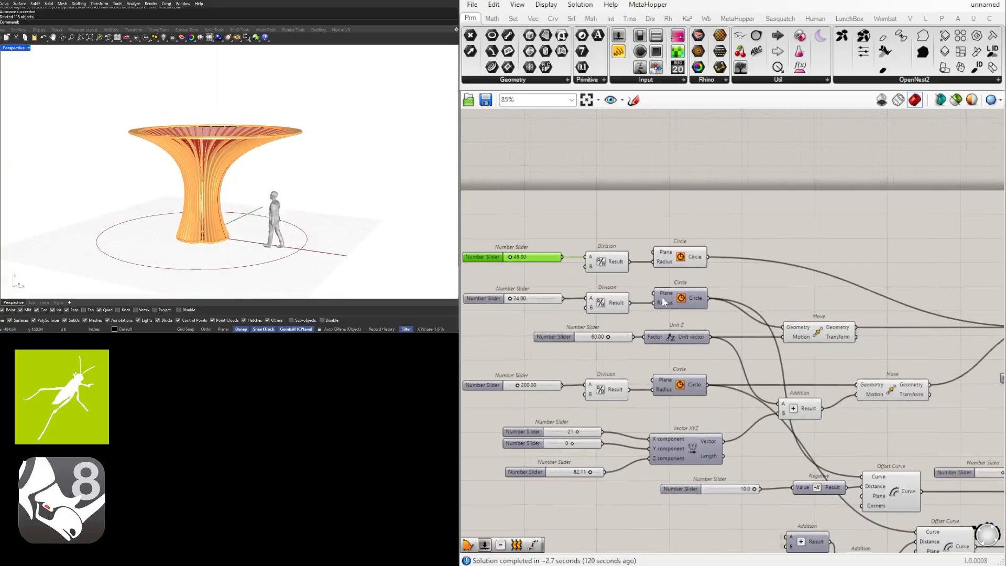
{"action": "scroll", "coordinate": [784, 401], "scroll_direction": "up", "scroll_amount": 3}
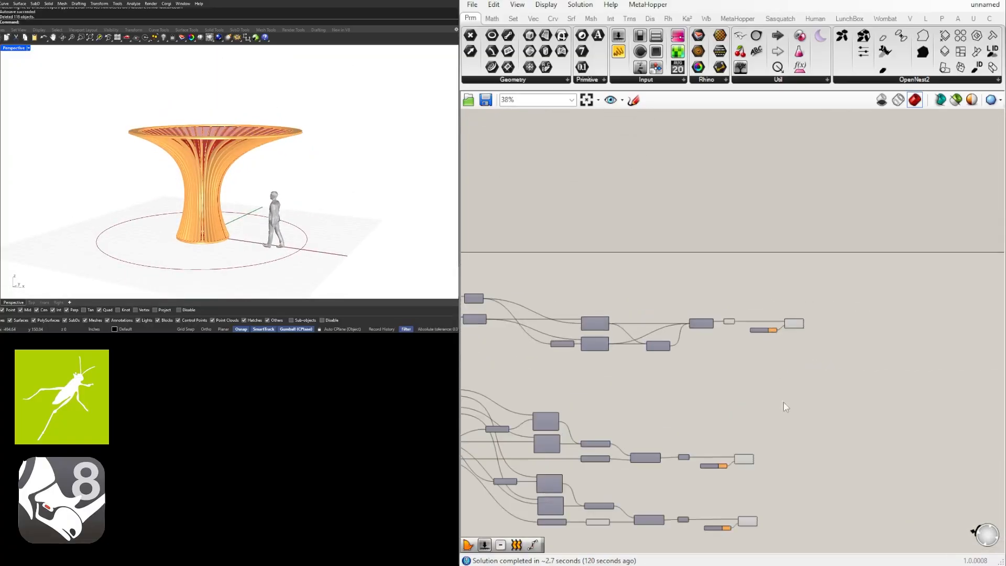
{"action": "scroll", "coordinate": [822, 390], "scroll_direction": "up", "scroll_amount": 5}
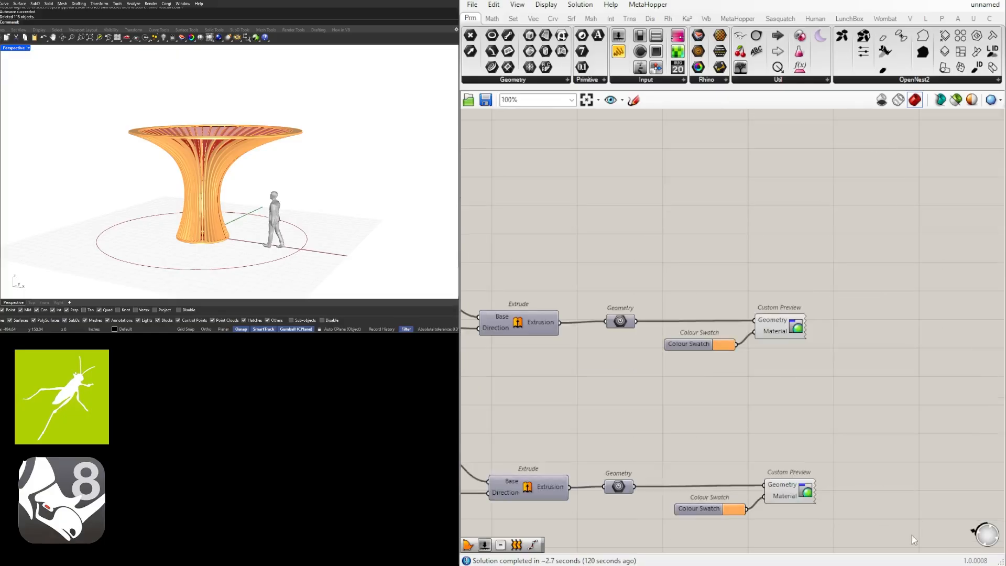
{"action": "left_click_drag", "start_coordinate": [895, 530], "coordinate": [847, 442]}
{"action": "left_click_drag", "start_coordinate": [868, 394], "coordinate": [705, 290]}
{"action": "left_click_drag", "start_coordinate": [782, 325], "coordinate": [866, 324]}
{"action": "left_click", "coordinate": [805, 262]}
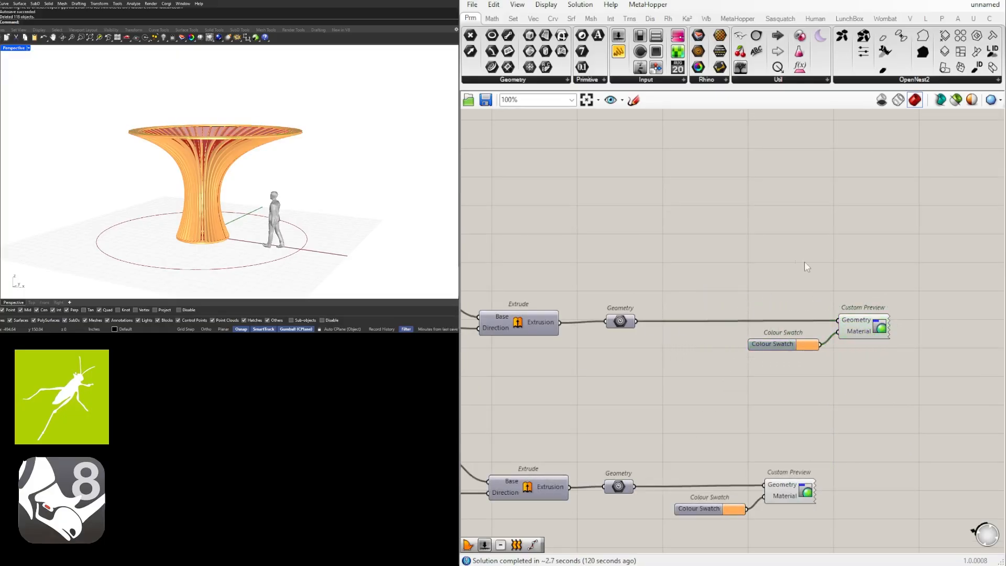
{"action": "left_click_drag", "start_coordinate": [639, 484], "coordinate": [838, 321]}
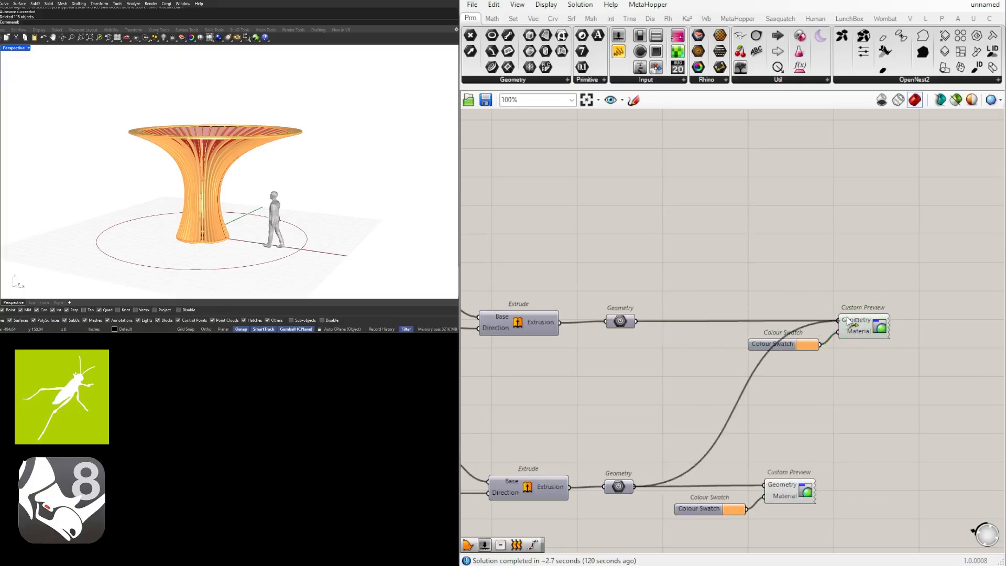
Delete the lower ring's duplicate Custom Preview and Colour Swatch, and move the remaining pair down between the two Geometry components
{"action": "left_click_drag", "start_coordinate": [842, 533], "coordinate": [638, 461]}
{"action": "key", "text": "Delete"}
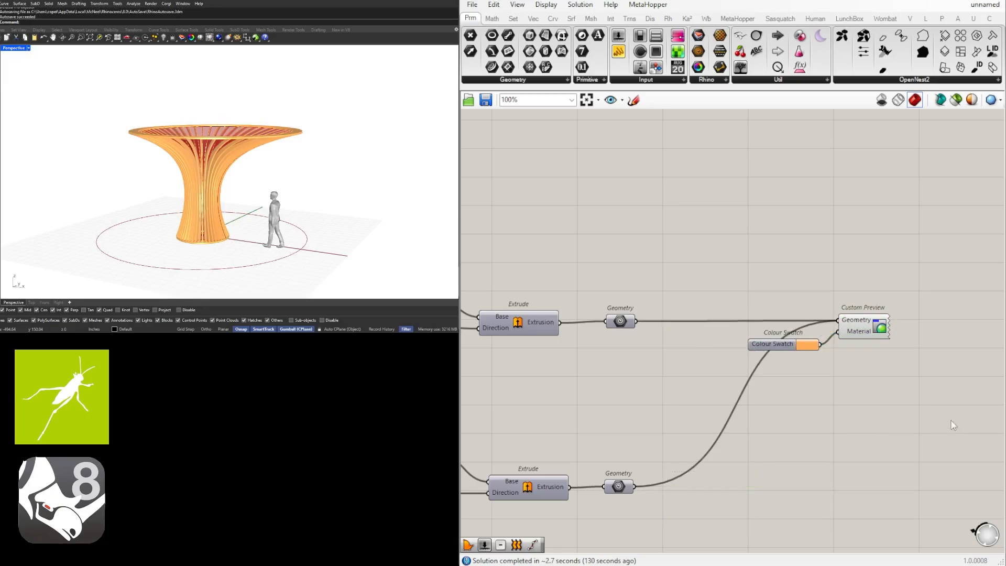
{"action": "left_click_drag", "start_coordinate": [911, 394], "coordinate": [744, 299]}
{"action": "left_click", "coordinate": [887, 263]}
Darken the rings' Colour Swatch to brown by setting its colour value to 50
{"action": "scroll", "coordinate": [886, 263], "scroll_direction": "up", "scroll_amount": 3}
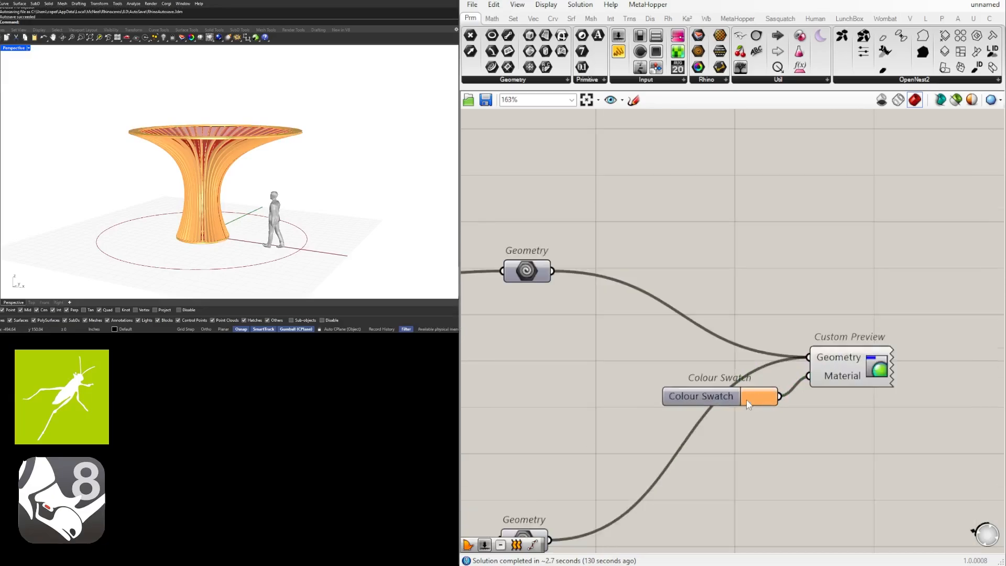
{"action": "left_click", "coordinate": [801, 346]}
{"action": "double_click", "coordinate": [844, 513]}
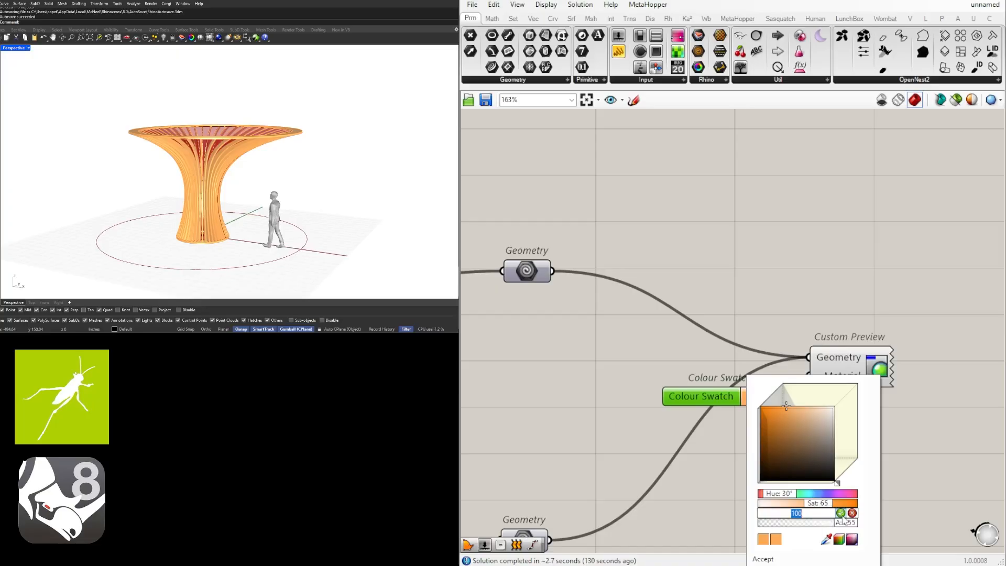
{"action": "type", "text": "50"}
{"action": "left_click", "coordinate": [841, 513]}
{"action": "right_click_drag", "start_coordinate": [282, 194], "coordinate": [238, 153]}
{"action": "scroll", "coordinate": [296, 139], "scroll_direction": "up", "scroll_amount": 5}
{"action": "mouse_move", "coordinate": [299, 131]}
{"action": "right_mouse_down"}
{"action": "mouse_move", "coordinate": [326, 93]}
{"action": "mouse_move", "coordinate": [297, 131]}
{"action": "right_mouse_up"}
{"action": "scroll", "coordinate": [325, 99], "scroll_direction": "down", "scroll_amount": 5}
{"action": "left_click", "coordinate": [801, 270]}
Move the rings' Custom Preview and Colour Swatch farther down, toward the lower Geometry component
{"action": "scroll", "coordinate": [808, 284], "scroll_direction": "down", "scroll_amount": 6}
{"action": "scroll", "coordinate": [829, 335], "scroll_direction": "up", "scroll_amount": 2}
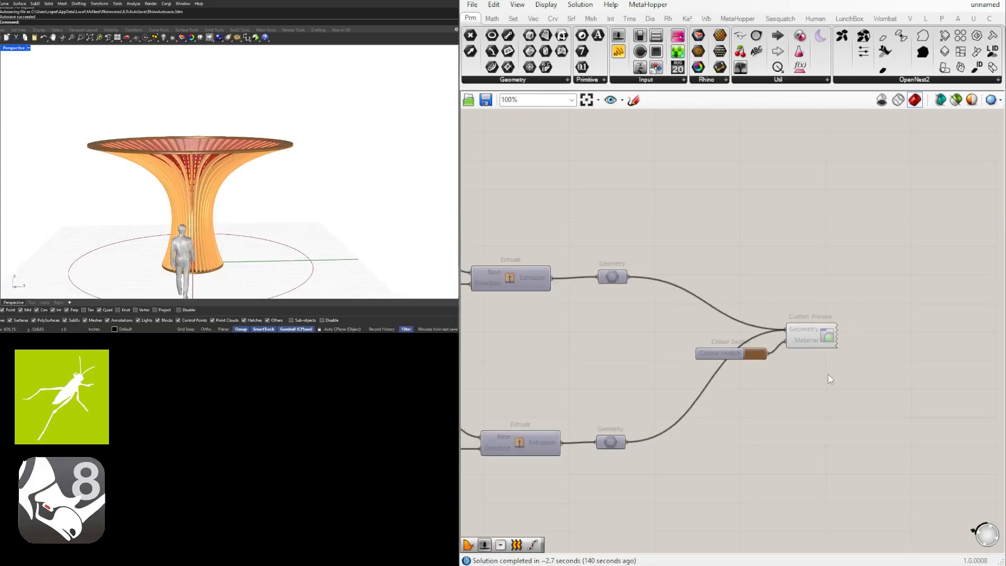
{"action": "left_click_drag", "start_coordinate": [833, 372], "coordinate": [697, 314]}
{"action": "scroll", "coordinate": [818, 397], "scroll_direction": "up", "scroll_amount": 4}
{"action": "left_click", "coordinate": [832, 330]}
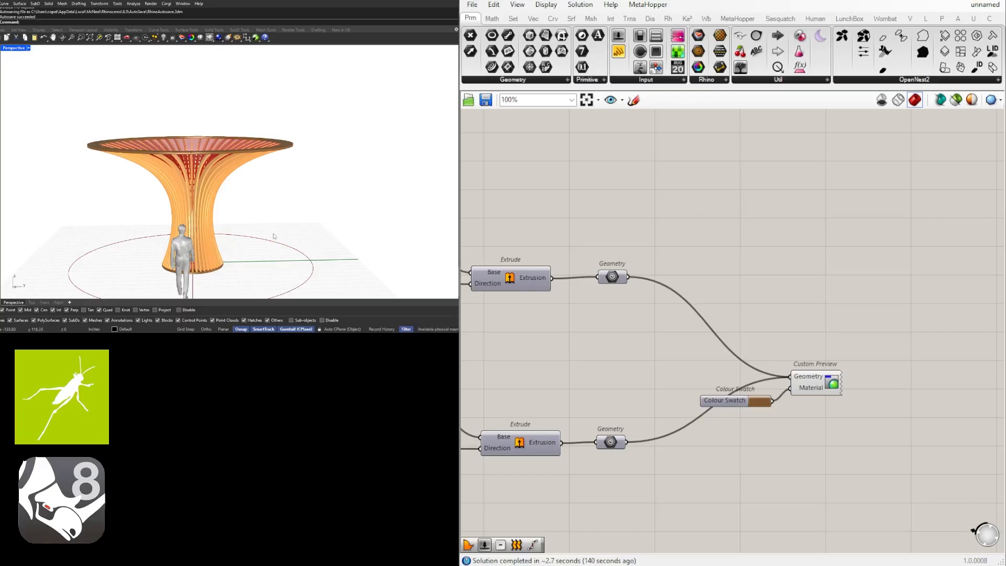
Nudge the rings' Custom Preview and Colour Swatch slightly up so they sit midway between the two Geometry components
{"action": "right_click_drag", "start_coordinate": [212, 179], "coordinate": [172, 169]}
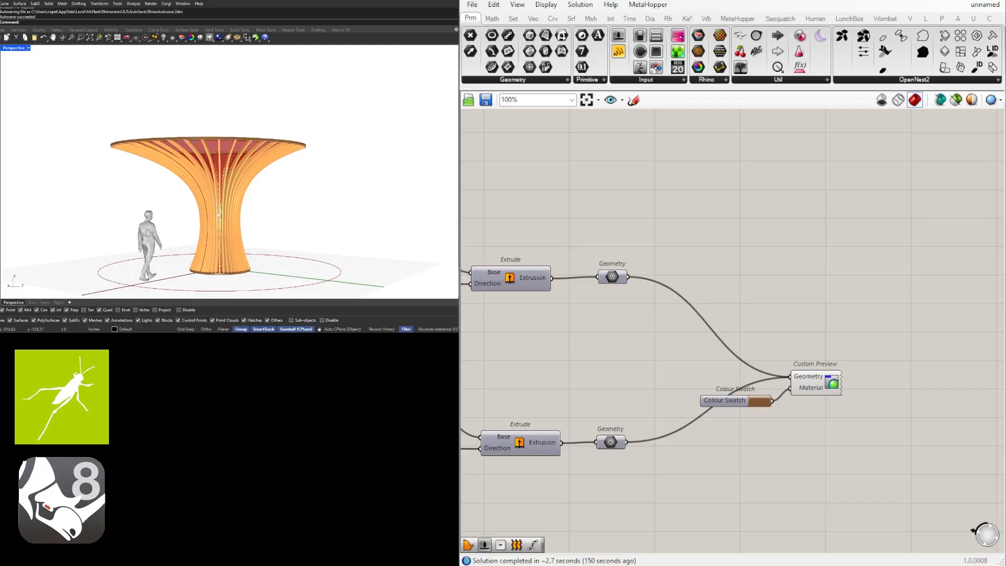
{"action": "scroll", "coordinate": [211, 248], "scroll_direction": "up", "scroll_amount": 6}
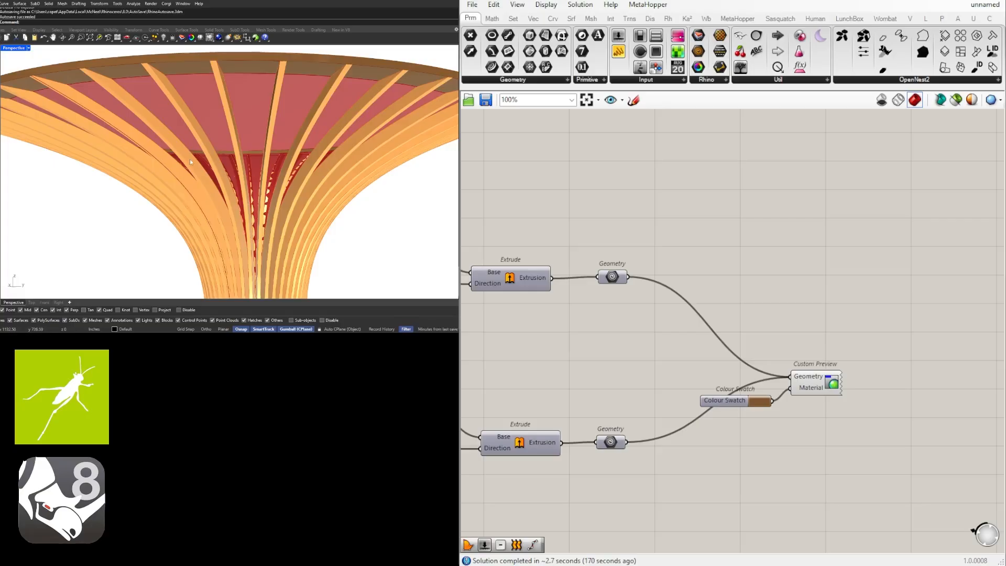
{"action": "scroll", "coordinate": [212, 153], "scroll_direction": "down", "scroll_amount": 5}
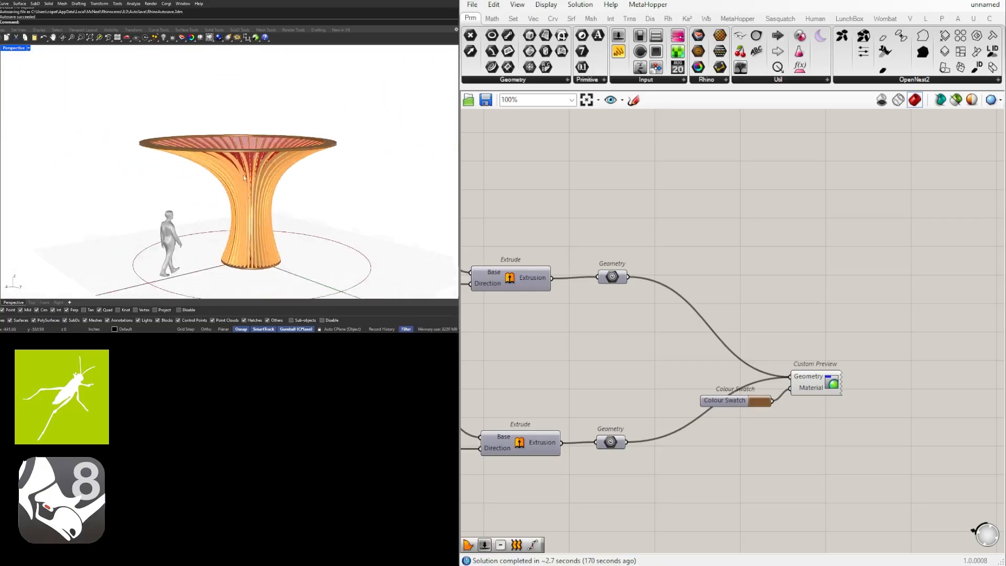
{"action": "right_click_drag", "start_coordinate": [244, 178], "coordinate": [269, 193]}
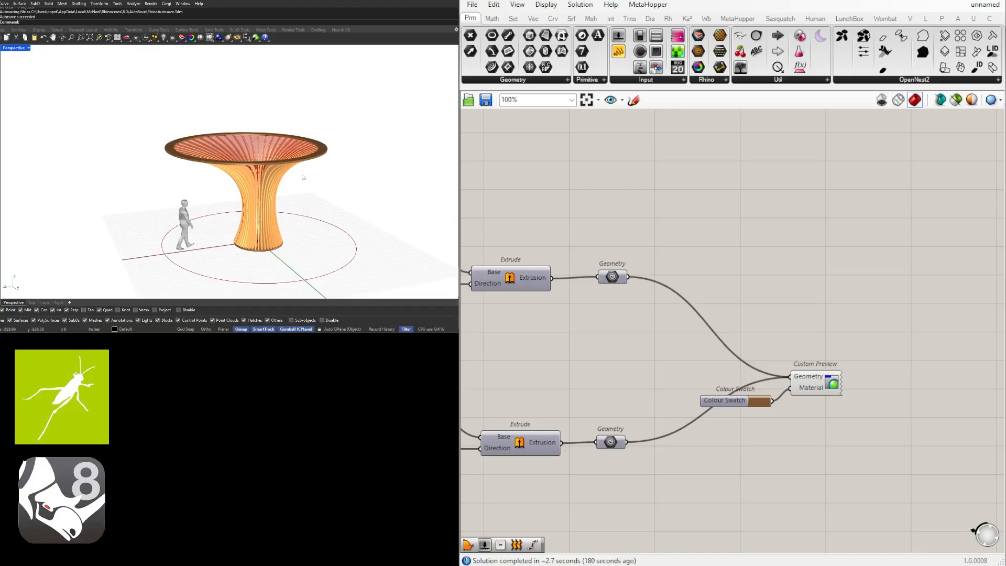
{"action": "right_click_drag", "start_coordinate": [291, 169], "coordinate": [319, 185]}
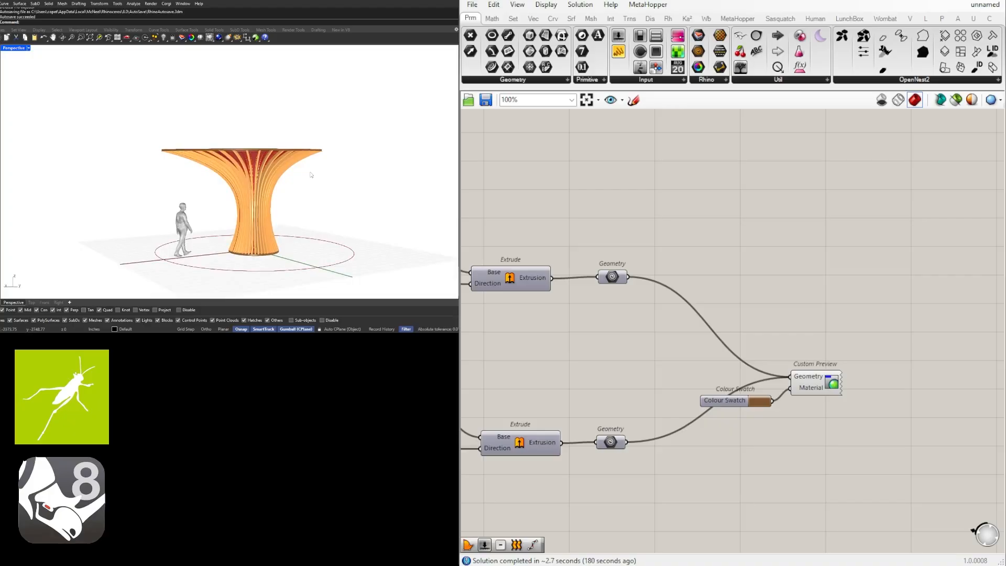
{"action": "left_click_drag", "start_coordinate": [898, 443], "coordinate": [744, 347]}
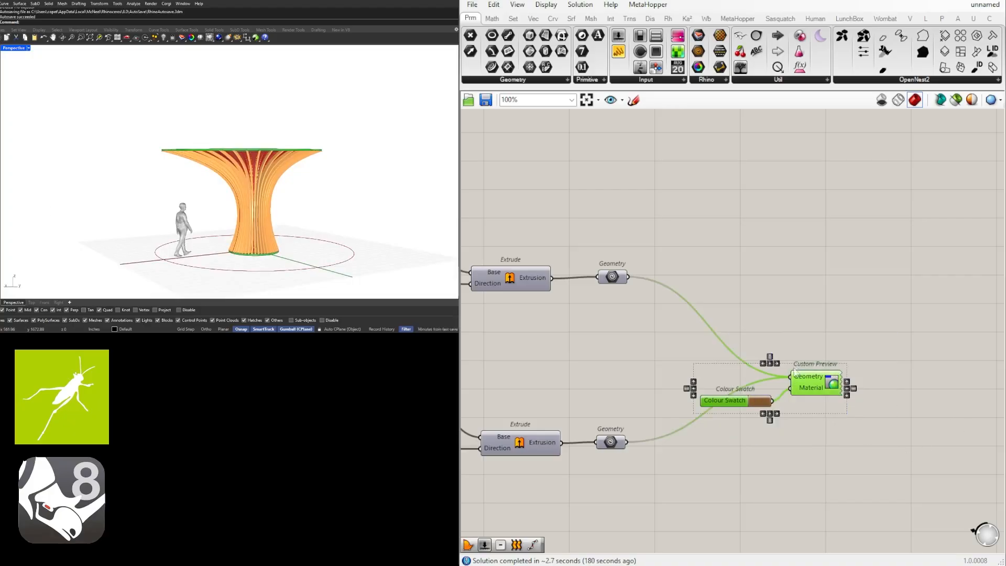
{"action": "left_click_drag", "start_coordinate": [810, 380], "coordinate": [806, 361]}
{"action": "left_click", "coordinate": [819, 319]}
Rename the Number Slider that drives the base circle's radius as CIRCLE 1
{"action": "scroll", "coordinate": [793, 350], "scroll_direction": "down", "scroll_amount": 6}
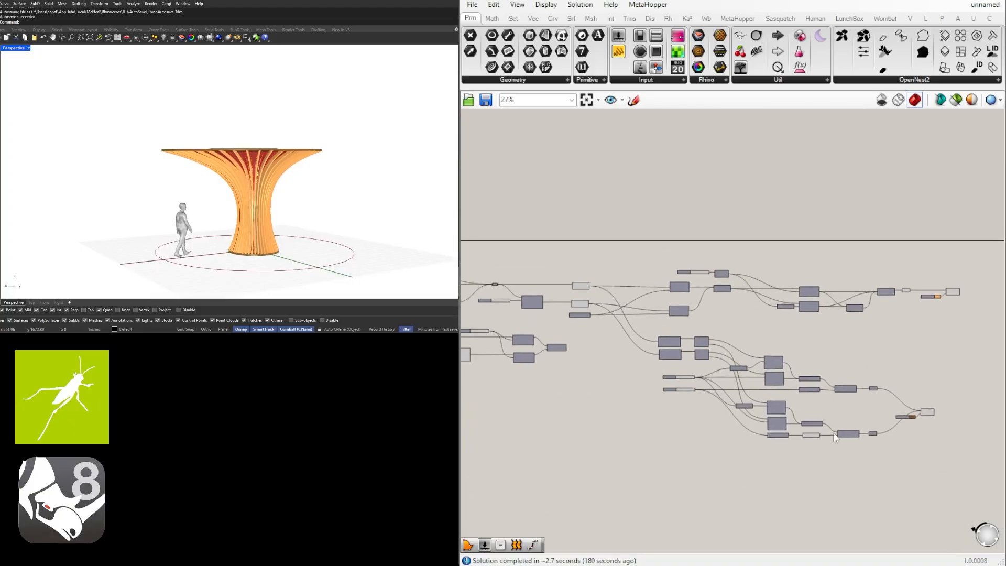
{"action": "scroll", "coordinate": [586, 243], "scroll_direction": "up", "scroll_amount": 6}
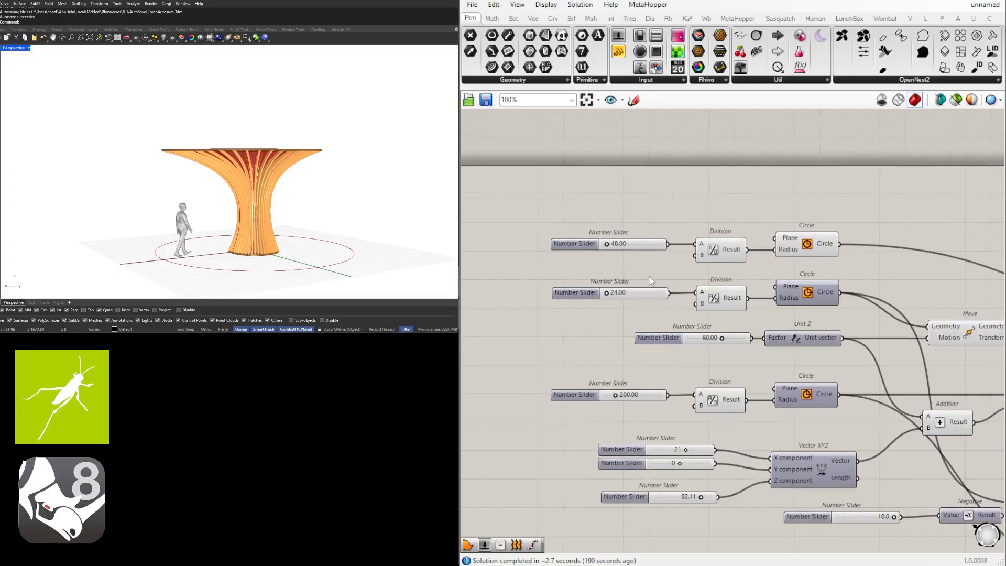
{"action": "right_click", "coordinate": [564, 242]}
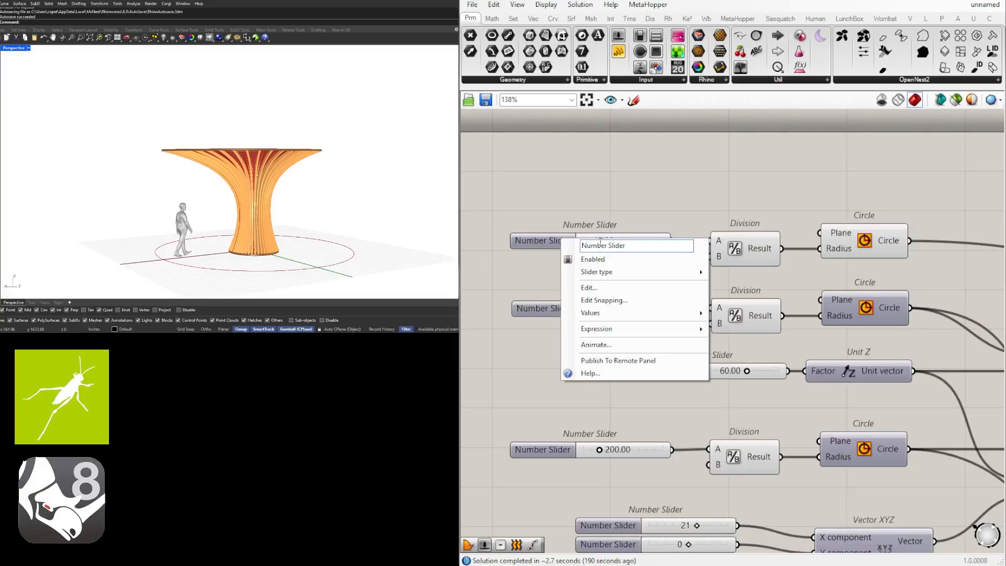
{"action": "left_click_drag", "start_coordinate": [615, 248], "coordinate": [569, 246]}
{"action": "type", "text": "CIRCLE 1"}
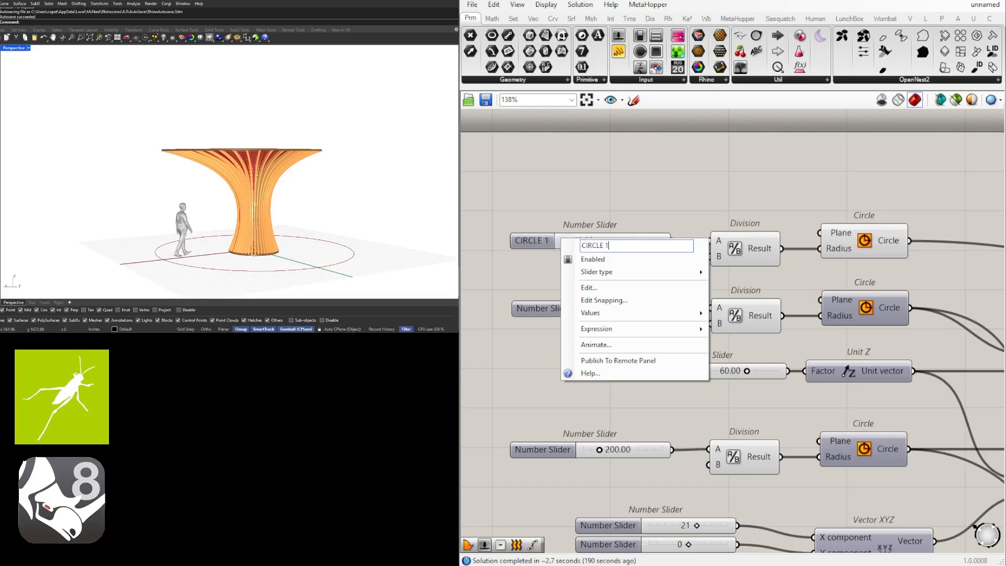
{"action": "key", "text": "Return"}
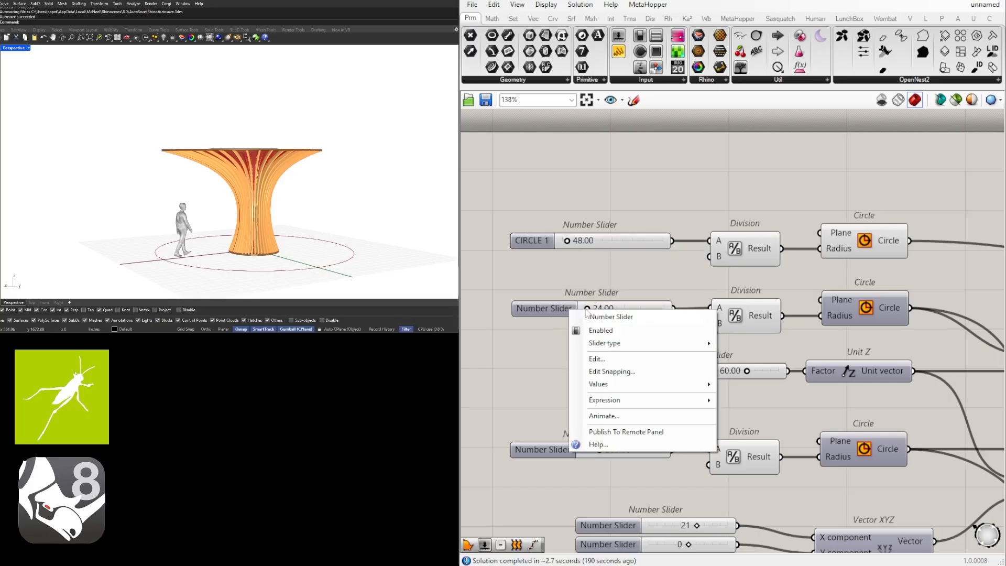
Rename the Number Slider that drives the middle circle's radius as CIRCLE 2
{"action": "right_click", "coordinate": [571, 312]}
{"action": "left_click_drag", "start_coordinate": [637, 317], "coordinate": [588, 316]}
{"action": "type", "text": "CIRCLE"}
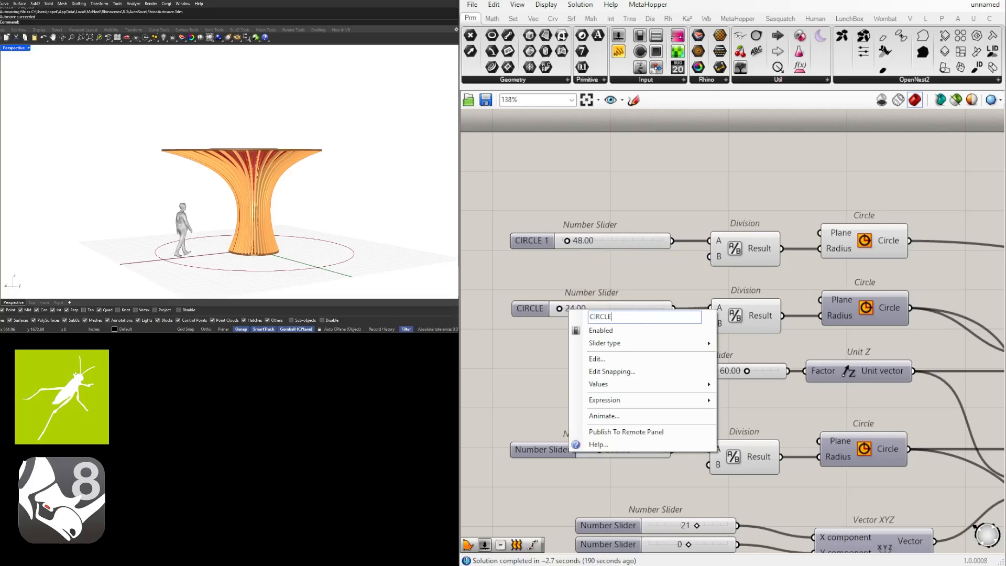
{"action": "key", "text": "Return"}
{"action": "key", "text": "Escape"}
{"action": "right_click_drag", "start_coordinate": [540, 307], "coordinate": [539, 306]}
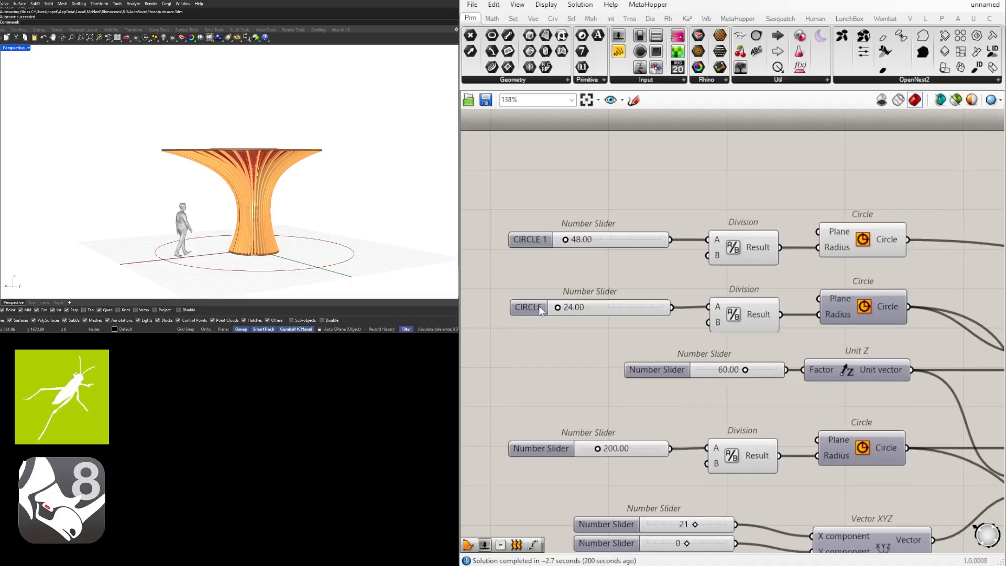
{"action": "right_click", "coordinate": [537, 309]}
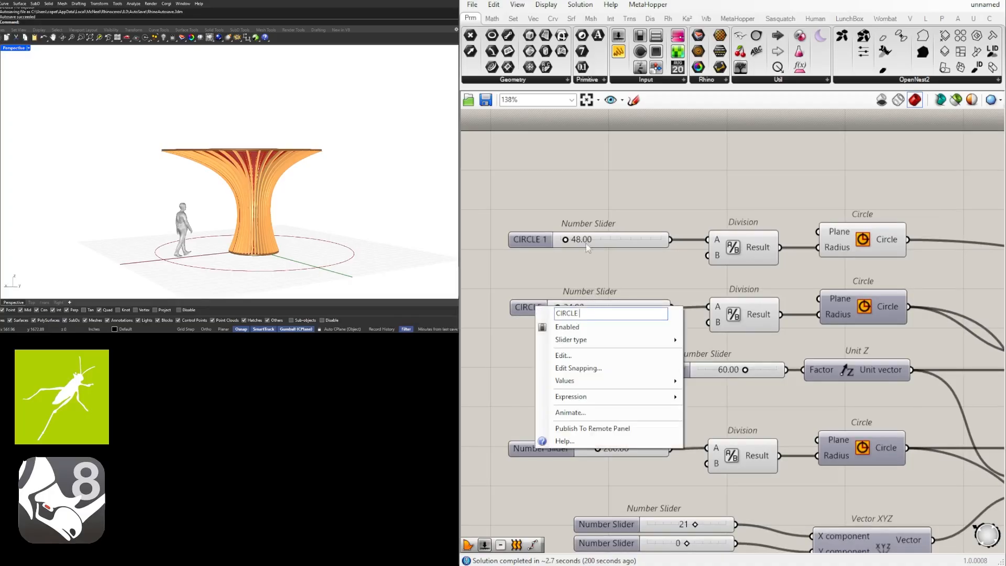
{"action": "type", "text": "2"}
{"action": "key", "text": "Return"}
Put the CIRCLE 1 slider and the CIRCLE 2 slider each in its own group
{"action": "left_click", "coordinate": [553, 240]}
{"action": "key", "text": "ctrl+g"}
{"action": "left_click_drag", "start_coordinate": [547, 340], "coordinate": [502, 271]}
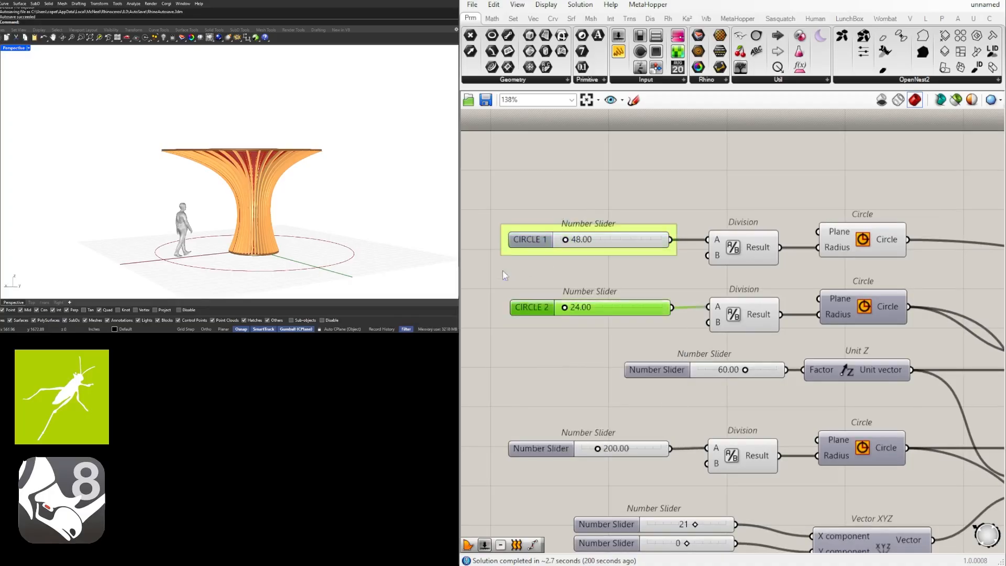
{"action": "key", "text": "ctrl+g"}
Rename the Number Slider that drives the third circle's radius as CIRCLE 3 and put it in its own group
{"action": "left_click", "coordinate": [572, 417]}
{"action": "right_click", "coordinate": [554, 448]}
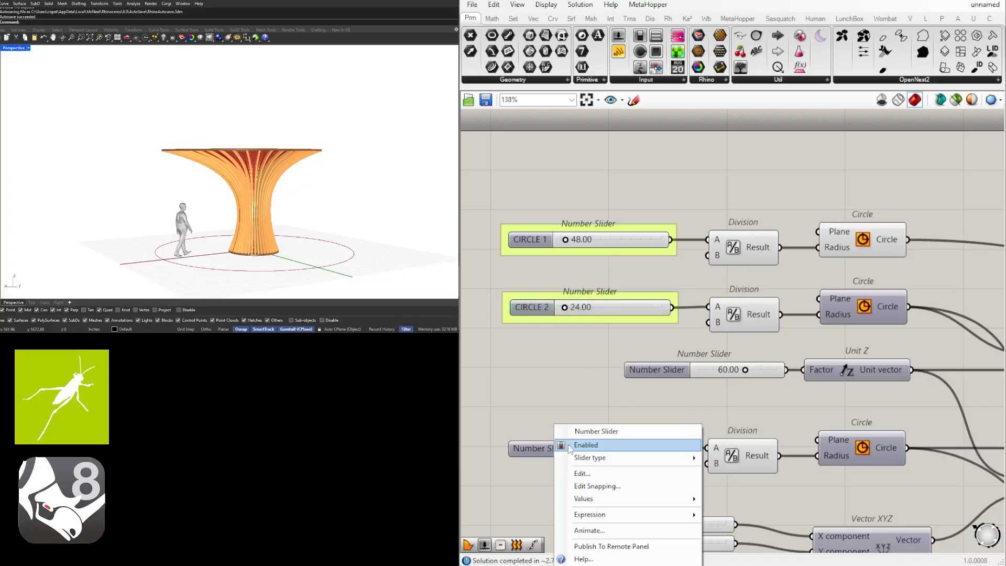
{"action": "type", "text": "CIRCLE 2"}
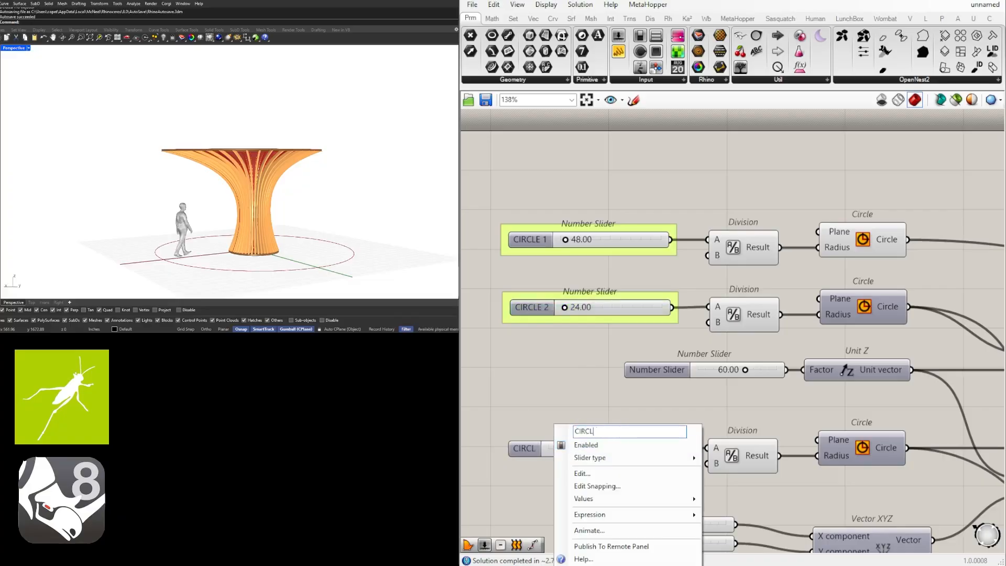
{"action": "key", "text": "Return"}
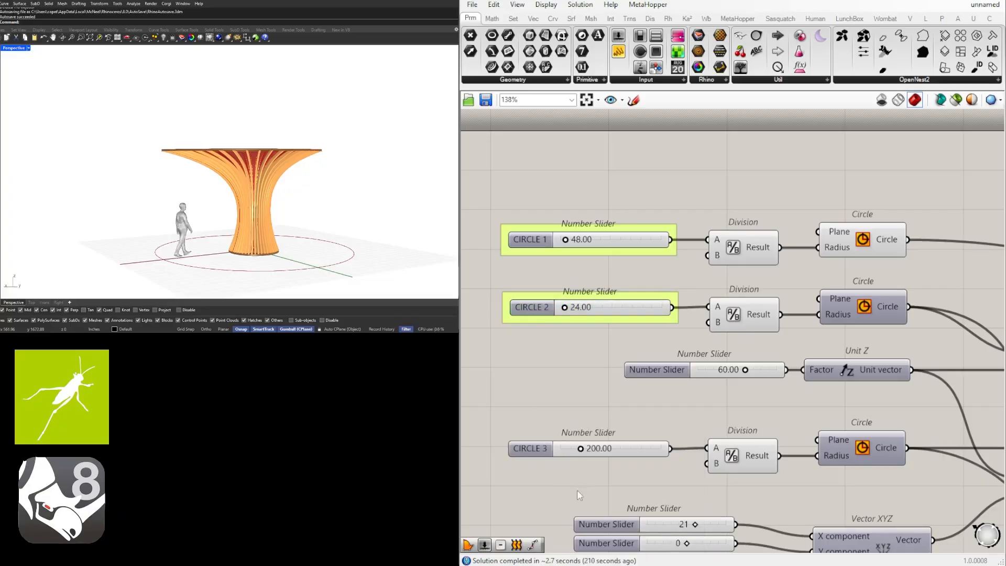
{"action": "left_click", "coordinate": [538, 448]}
{"action": "key", "text": "ctrl+g"}
{"action": "left_click", "coordinate": [570, 400]}
Rename the Number Slider feeding the Vector XYZ X component as X SHIFT and put it in its own group
{"action": "scroll", "coordinate": [570, 400], "scroll_direction": "down", "scroll_amount": 2}
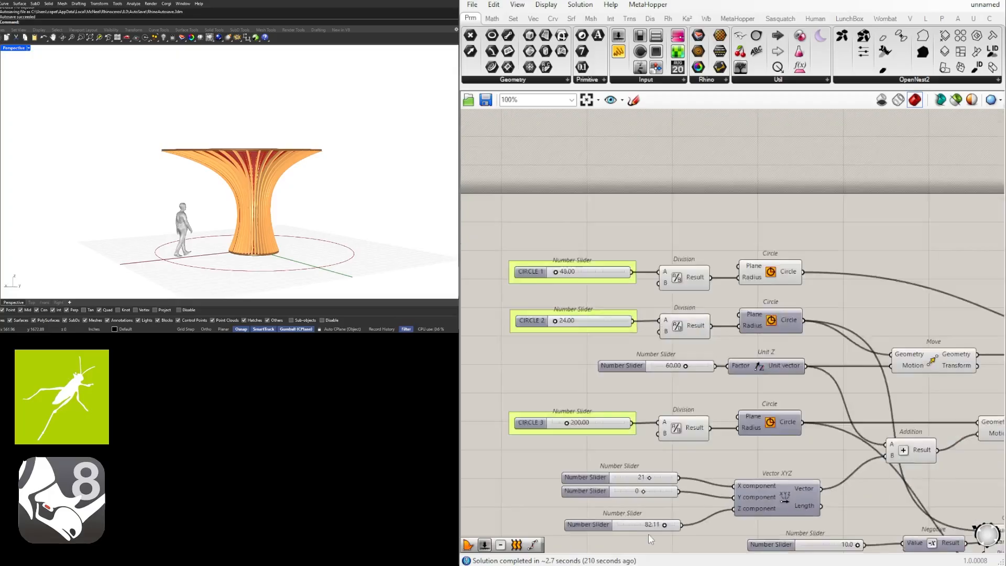
{"action": "scroll", "coordinate": [636, 503], "scroll_direction": "up", "scroll_amount": 2}
{"action": "right_click_drag", "start_coordinate": [637, 503], "coordinate": [633, 411]}
{"action": "scroll", "coordinate": [633, 410], "scroll_direction": "up", "scroll_amount": 1}
{"action": "right_click", "coordinate": [559, 374]}
{"action": "key", "text": "ctrl+shift+Left"}
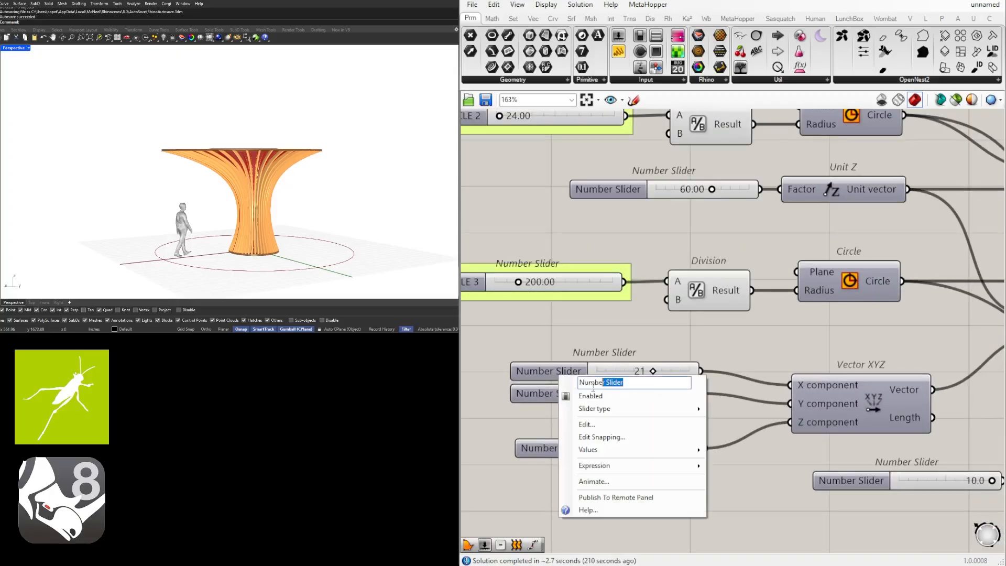
{"action": "key", "text": "ctrl+shift+Left"}
{"action": "type", "text": "X SHIFT"}
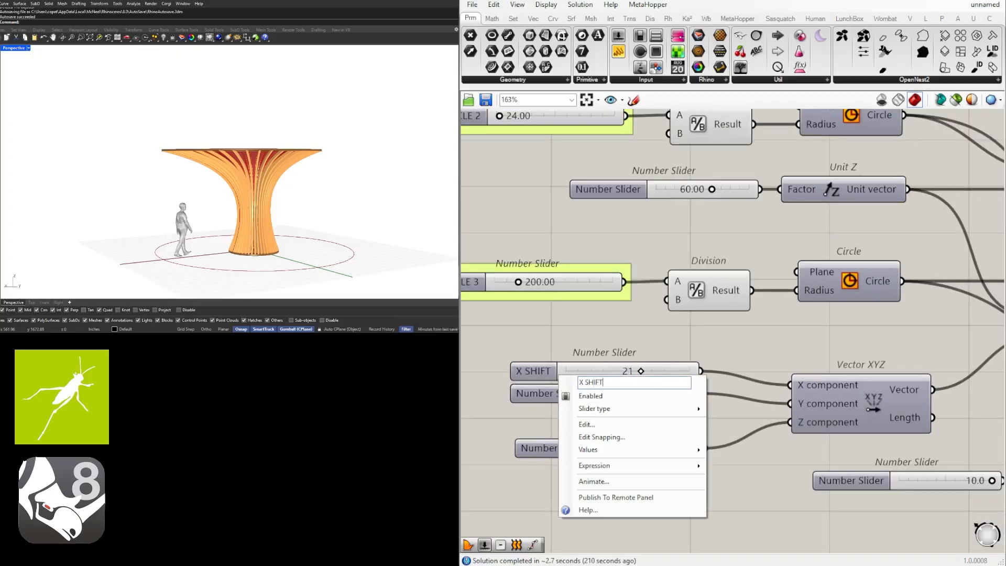
{"action": "key", "text": "Return"}
{"action": "left_click", "coordinate": [534, 387]}
{"action": "left_click", "coordinate": [536, 376]}
{"action": "key", "text": "ctrl+g"}
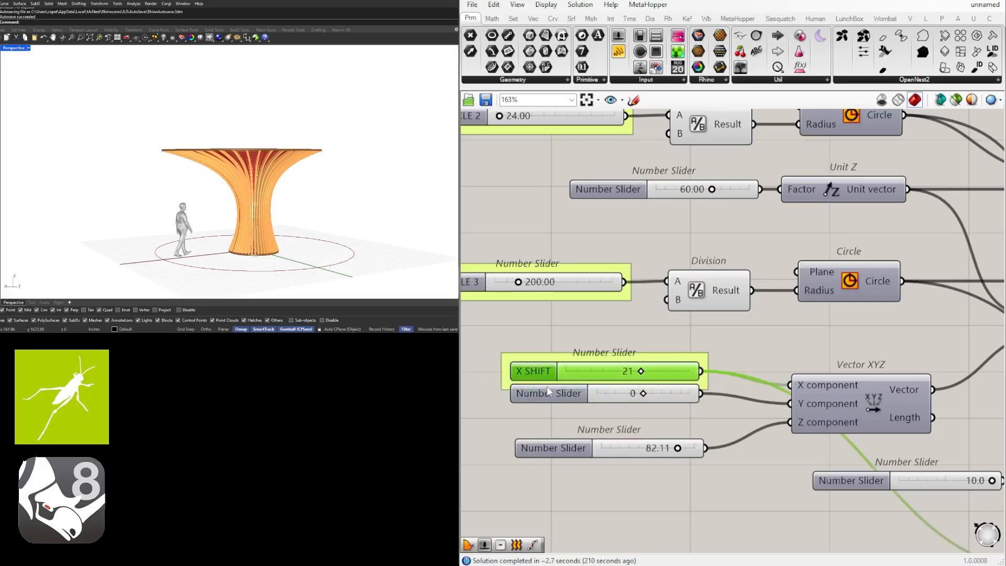
Move the Vector XYZ Y component slider slightly down, clear of the X SHIFT group, and rename it Y SHIFT
{"action": "left_click_drag", "start_coordinate": [550, 393], "coordinate": [548, 404]}
{"action": "right_click", "coordinate": [548, 405]}
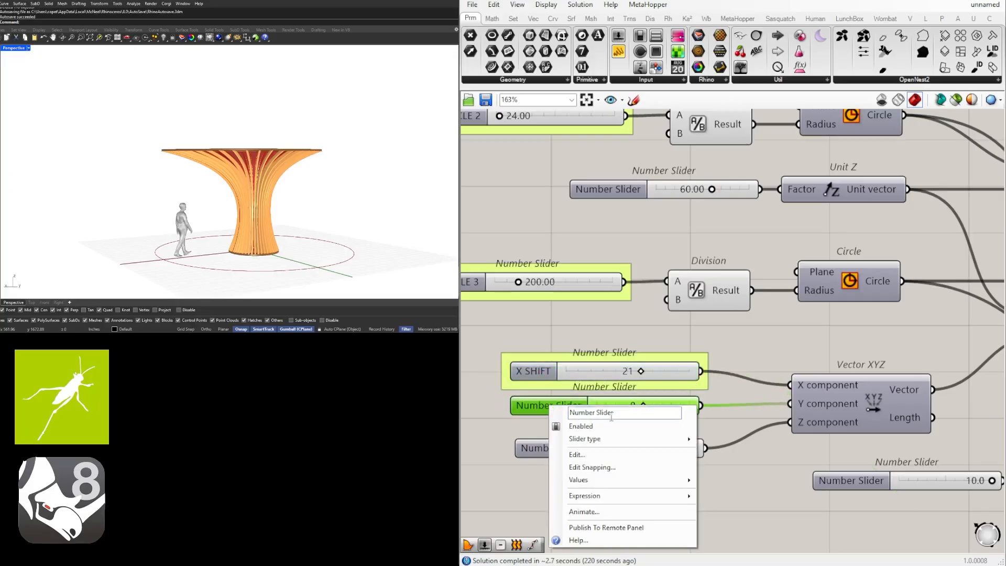
{"action": "key", "text": "ctrl+shift+Left"}
{"action": "key", "text": "ctrl+shift+Left"}
{"action": "type", "text": "Y SHIFT"}
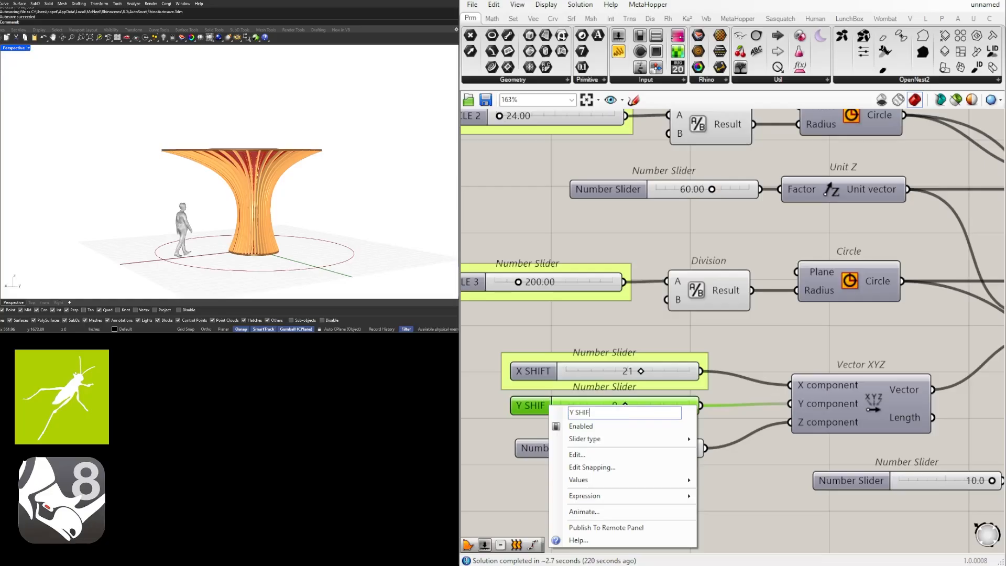
{"action": "key", "text": "Return"}
Space the Y SHIFT slider and the Z component slider evenly below X SHIFT, and put Y SHIFT in its own group
{"action": "left_click_drag", "start_coordinate": [555, 412], "coordinate": [574, 472]}
{"action": "left_click", "coordinate": [622, 486]}
{"action": "left_click_drag", "start_coordinate": [653, 413], "coordinate": [655, 424]}
{"action": "left_click_drag", "start_coordinate": [552, 480], "coordinate": [549, 480]}
{"action": "left_click", "coordinate": [527, 427]}
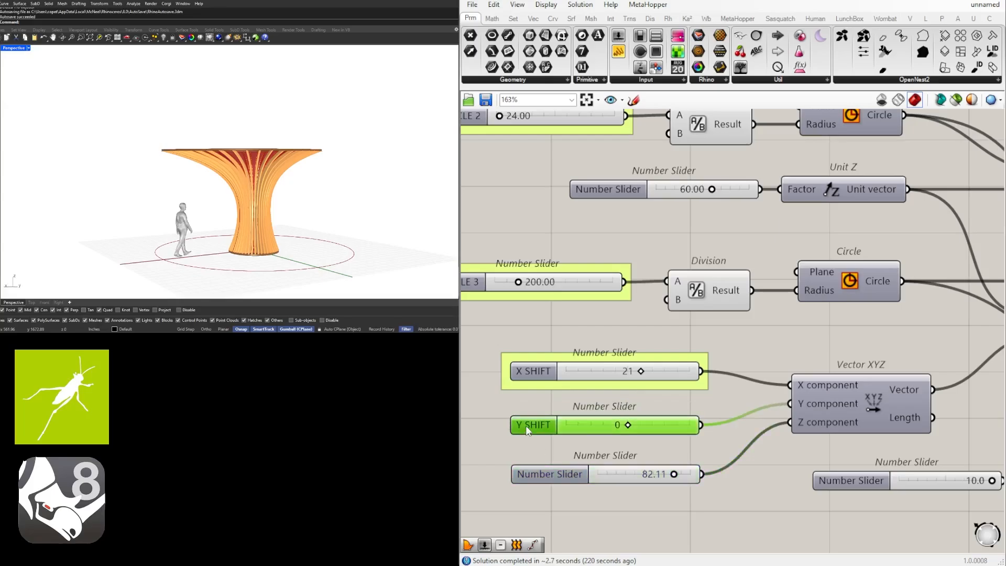
Rename the Number Slider feeding the Vector XYZ Z component as Z SHIFT and put it in its own group
{"action": "right_click", "coordinate": [540, 426]}
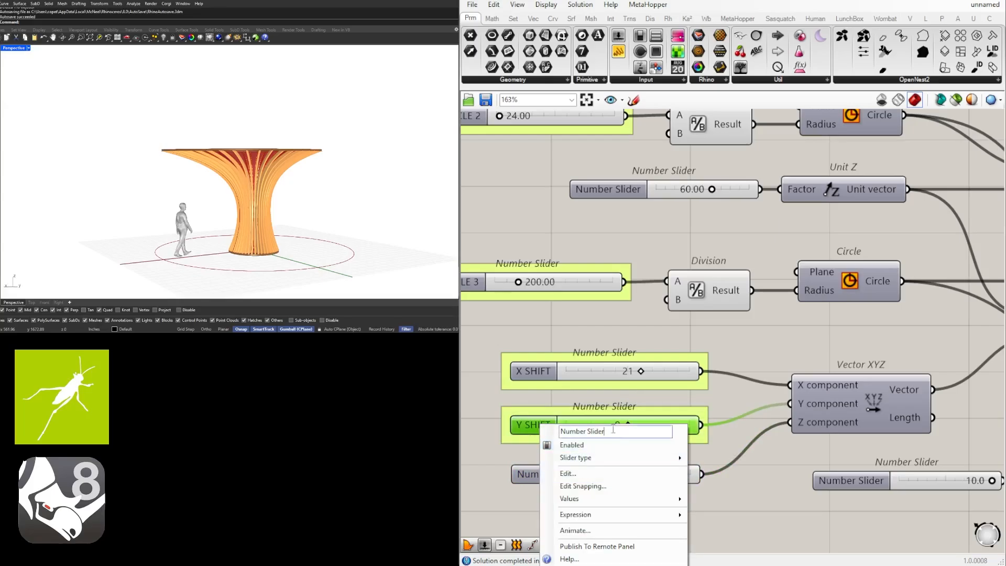
{"action": "type", "text": "Z SHIFT"}
{"action": "key", "text": "Return"}
{"action": "left_click", "coordinate": [556, 475]}
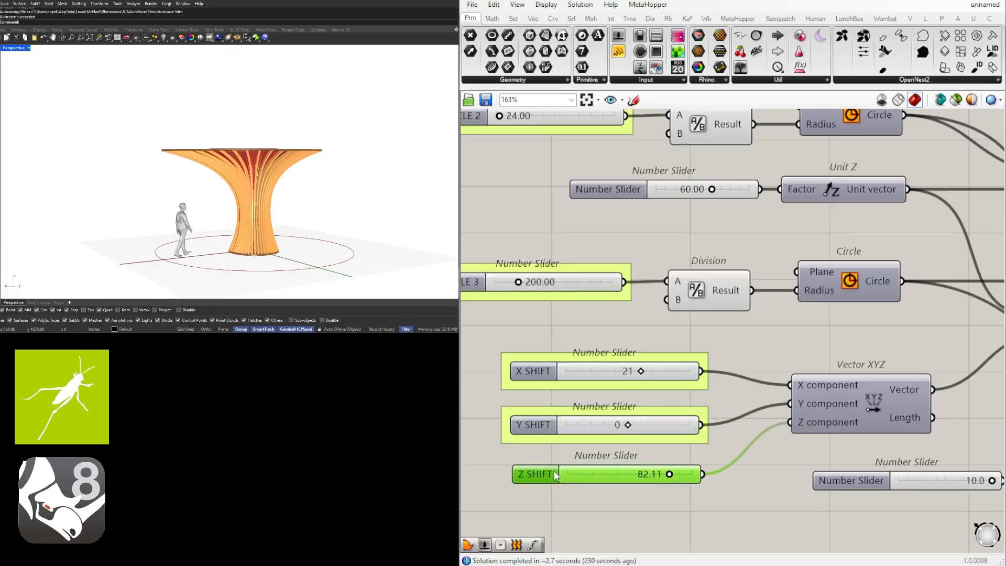
{"action": "scroll", "coordinate": [555, 475], "scroll_direction": "down", "scroll_amount": 2}
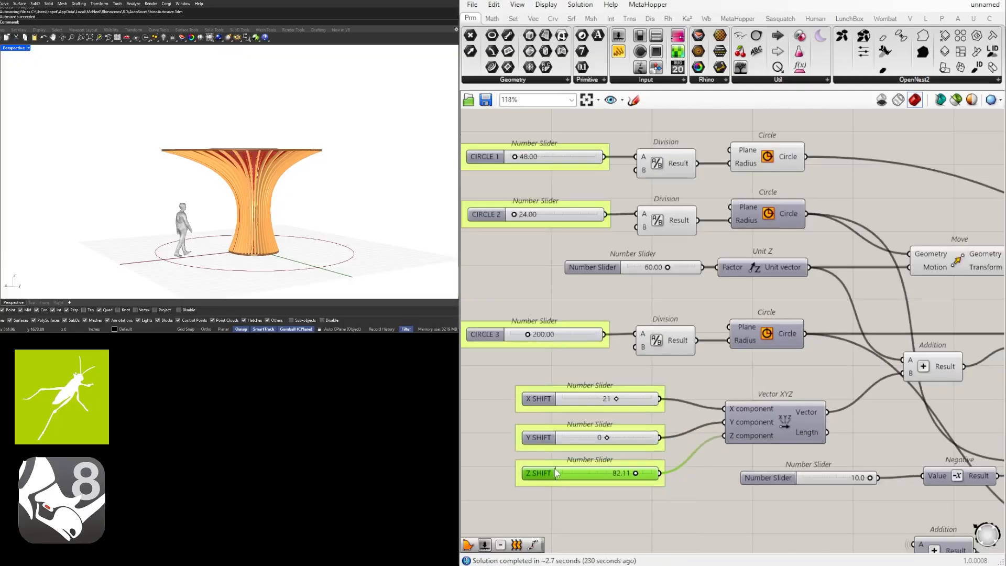
Extend the Z SHIFT slider's name to Z SHIFT 2 and copy that name
{"action": "right_click", "coordinate": [548, 476]}
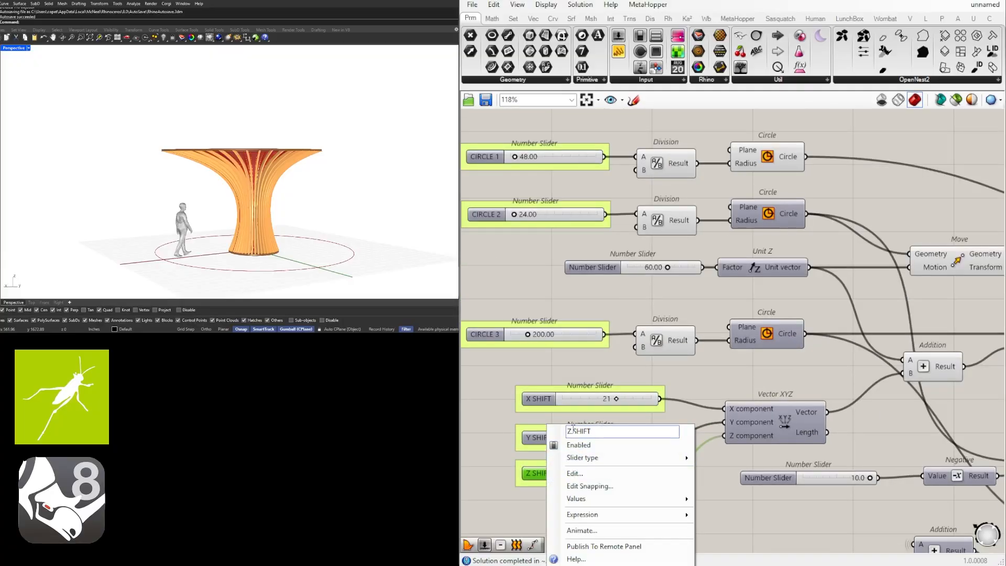
{"action": "type", "text": "2"}
{"action": "key", "text": "Return"}
{"action": "right_click", "coordinate": [554, 473]}
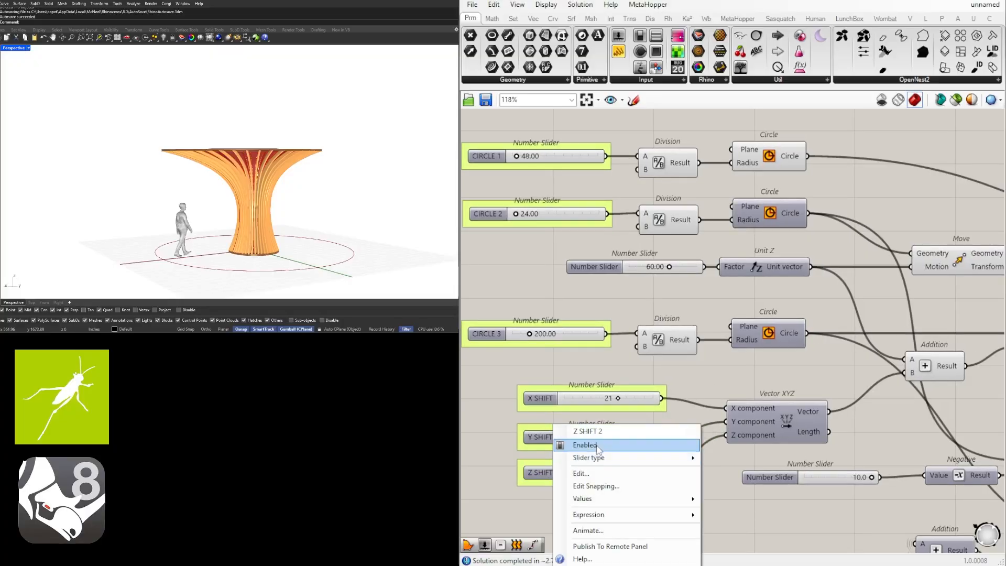
{"action": "left_click_drag", "start_coordinate": [618, 430], "coordinate": [528, 433]}
{"action": "key", "text": "ctrl+c"}
{"action": "left_click", "coordinate": [724, 377]}
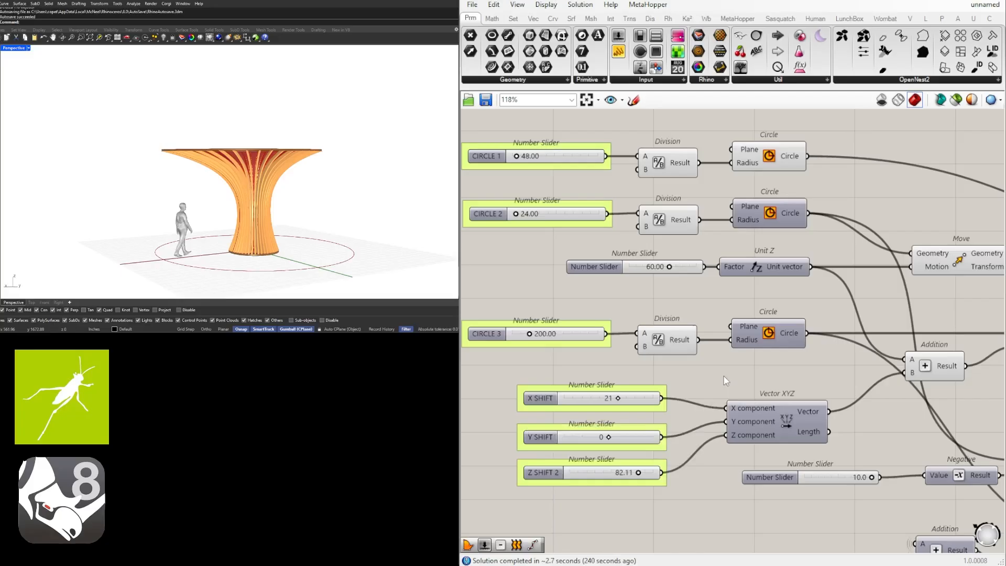
Reuse the copied name to rename the slider driving Unit Z as Z SHIFT 1, and put it in its own group
{"action": "right_click", "coordinate": [627, 278]}
{"action": "left_click_drag", "start_coordinate": [673, 273], "coordinate": [629, 272]}
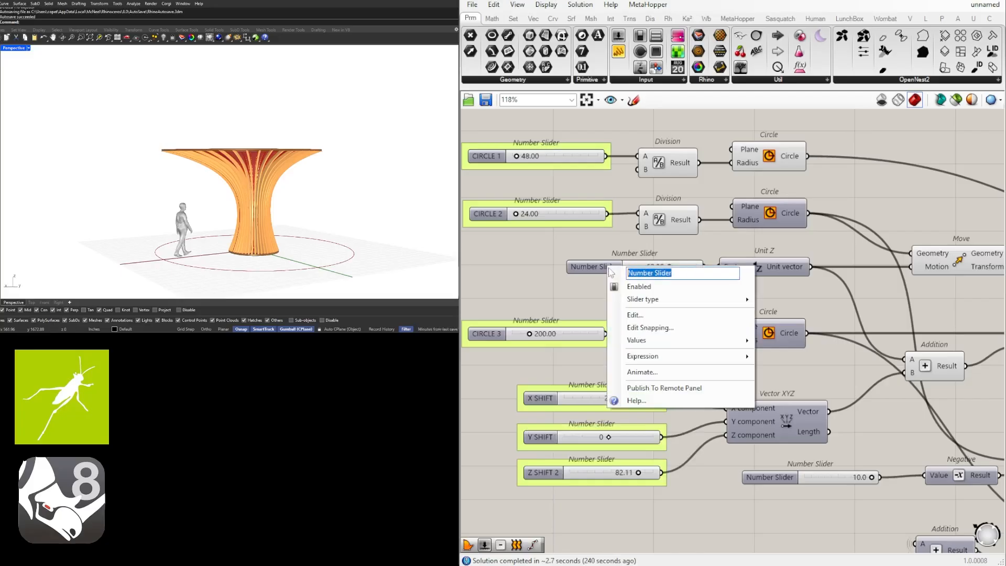
{"action": "key", "text": "ctrl+v"}
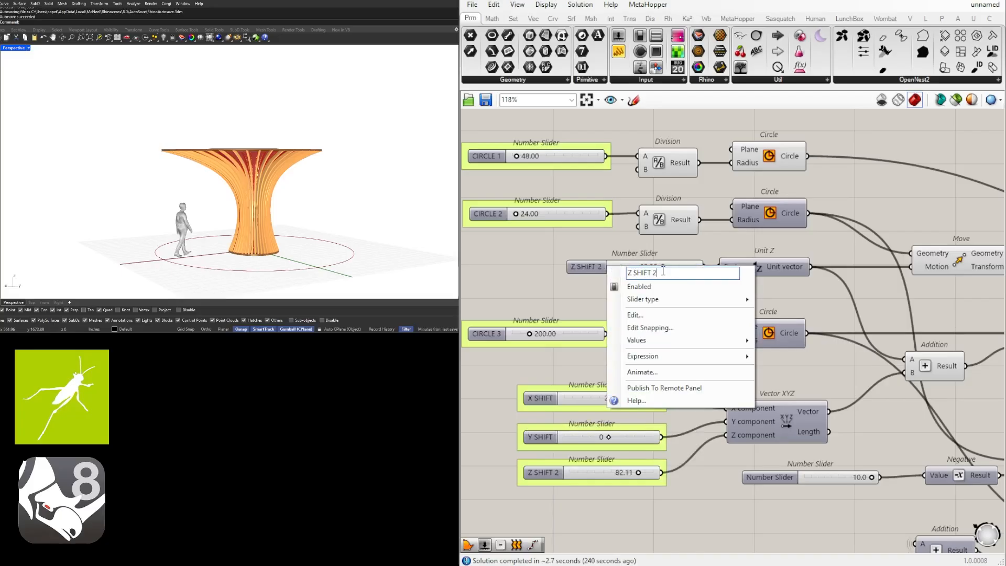
{"action": "key", "text": "BackSpace"}
{"action": "type", "text": "1"}
{"action": "key", "text": "Return"}
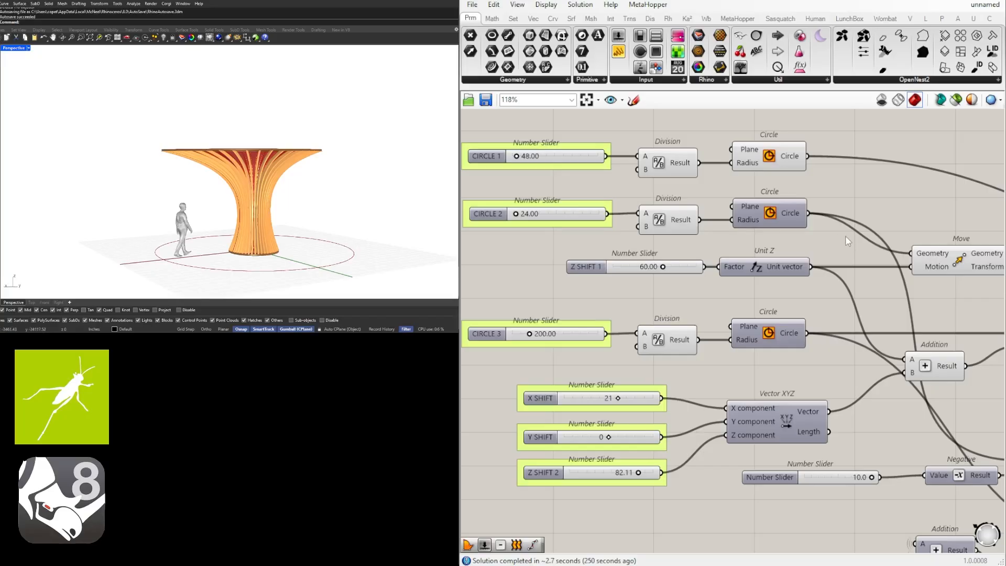
{"action": "left_click", "coordinate": [581, 265]}
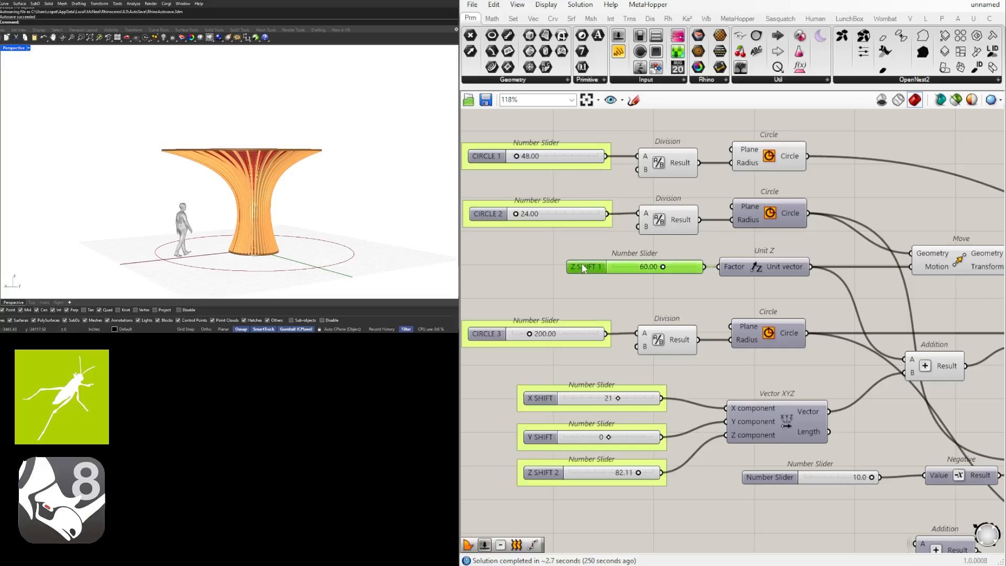
{"action": "left_click", "coordinate": [776, 301]}
Set the wire display of the lower Offset Curve's Curve input to Hidden
{"action": "scroll", "coordinate": [759, 299], "scroll_direction": "down", "scroll_amount": 3}
{"action": "right_click_drag", "start_coordinate": [749, 300], "coordinate": [613, 299]}
{"action": "scroll", "coordinate": [702, 406], "scroll_direction": "up", "scroll_amount": 2}
{"action": "right_click_drag", "start_coordinate": [768, 417], "coordinate": [695, 399]}
{"action": "right_click", "coordinate": [787, 444]}
{"action": "mouse_move", "coordinate": [891, 370]}
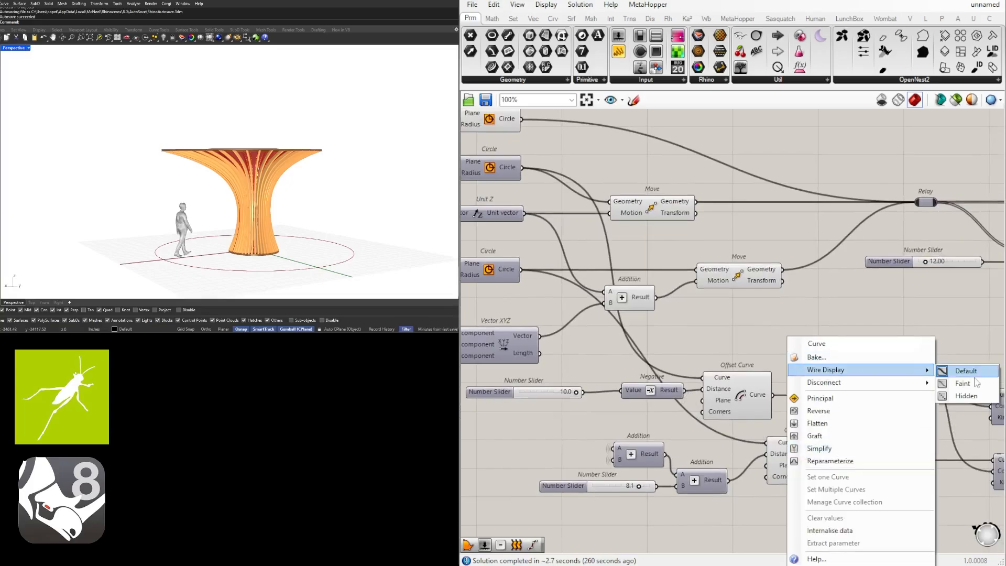
{"action": "left_click", "coordinate": [974, 383]}
Shift the Addition between Vector XYZ and Move, together with the two Move components, slightly to the right for more spacing
{"action": "right_click_drag", "start_coordinate": [720, 384], "coordinate": [817, 379]}
{"action": "left_click_drag", "start_coordinate": [724, 287], "coordinate": [744, 287]}
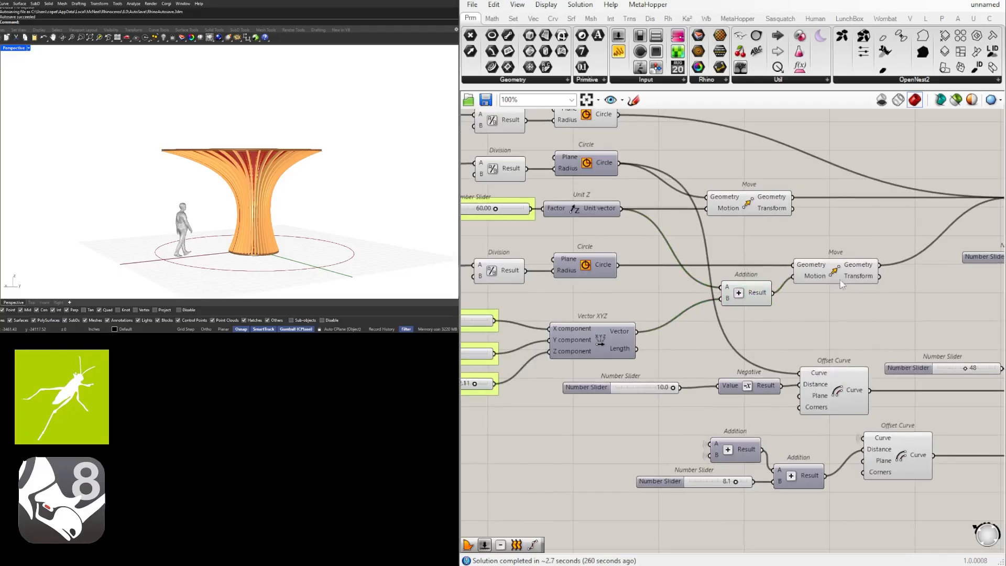
{"action": "left_click_drag", "start_coordinate": [880, 332], "coordinate": [742, 261]}
{"action": "left_click_drag", "start_coordinate": [838, 271], "coordinate": [850, 271]}
{"action": "left_click", "coordinate": [786, 231]}
{"action": "left_click_drag", "start_coordinate": [750, 202], "coordinate": [778, 202]}
{"action": "left_click", "coordinate": [769, 168]}
Rename the Number Slider feeding the Negative component as ARRAY OFFSET
{"action": "scroll", "coordinate": [588, 388], "scroll_direction": "up", "scroll_amount": 3}
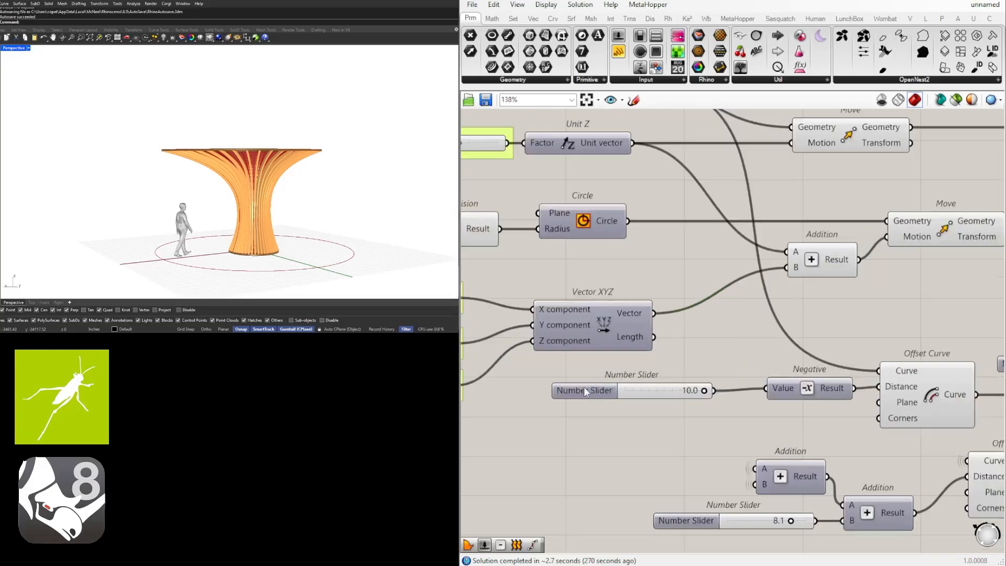
{"action": "right_click", "coordinate": [589, 389]}
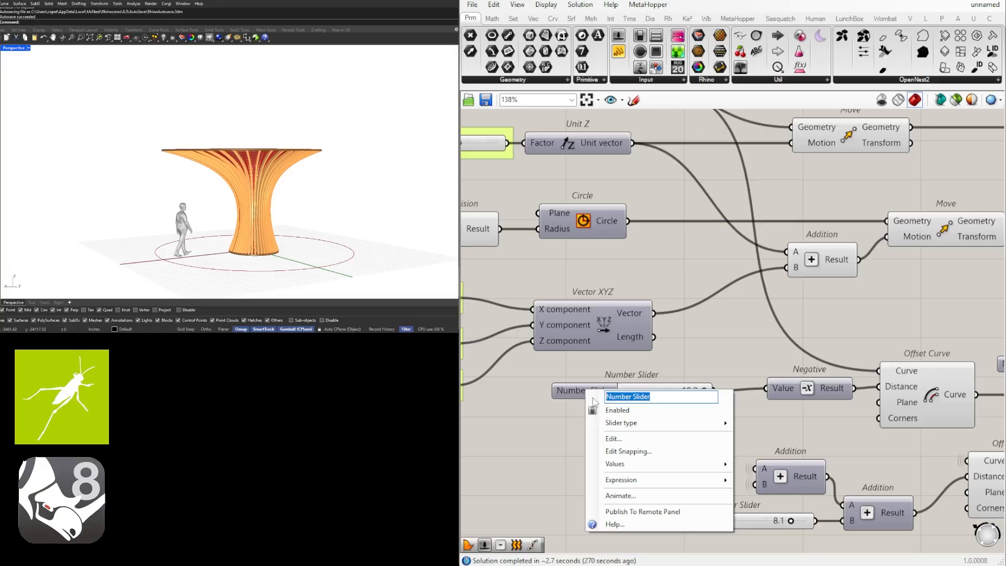
{"action": "key", "text": "BackSpace"}
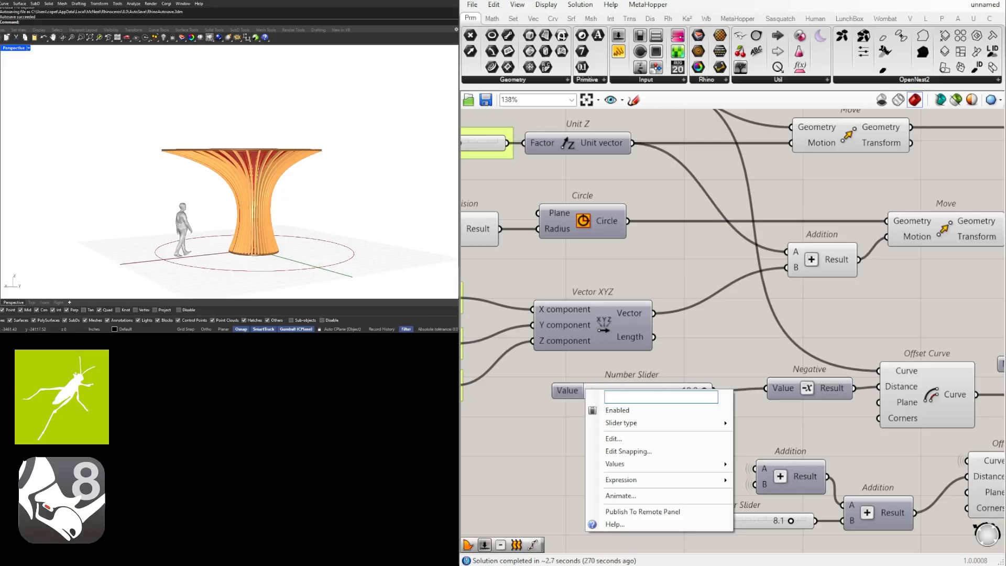
{"action": "type", "text": "T"}
{"action": "key", "text": "BackSpace"}
{"action": "type", "text": "ARRAY T"}
{"action": "key", "text": "BackSpace"}
{"action": "type", "text": "OFFSET"}
{"action": "key", "text": "Return"}
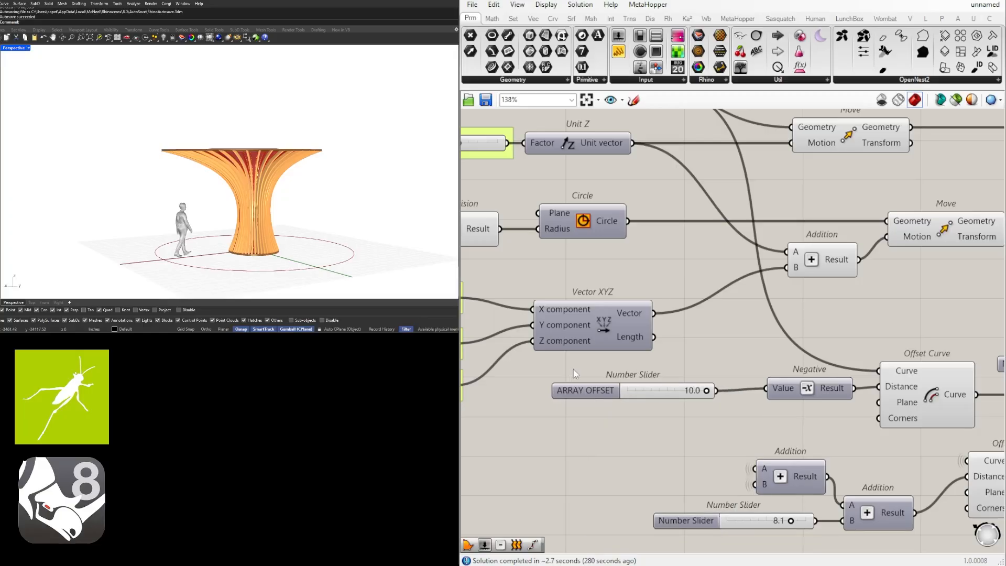
Extend the ARRAY OFFSET slider's name to ARRAY OFFSET 1 and put the slider in its own group
{"action": "right_click", "coordinate": [584, 390]}
{"action": "left_click", "coordinate": [668, 398]}
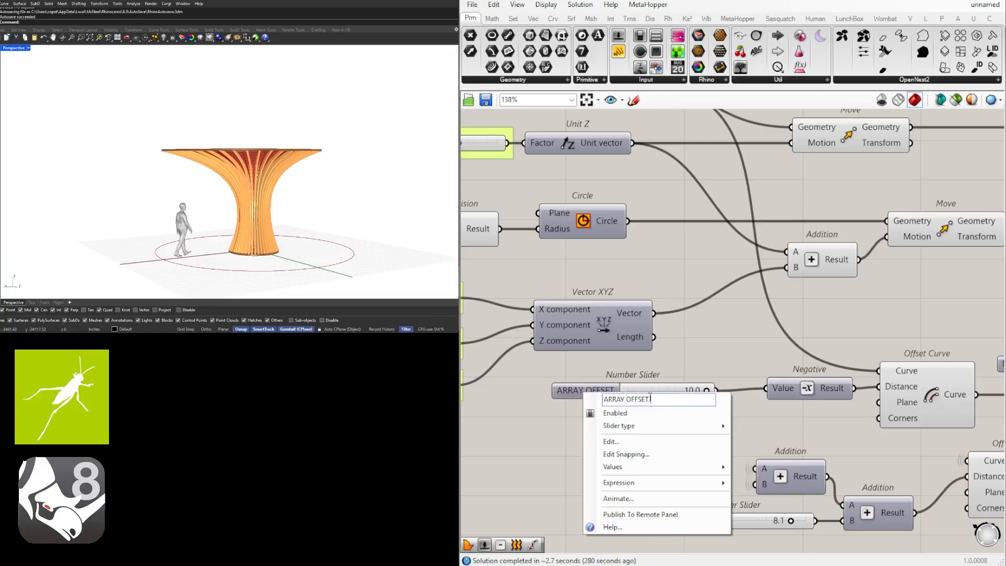
{"action": "type", "text": "1"}
{"action": "key", "text": "ctrl+a"}
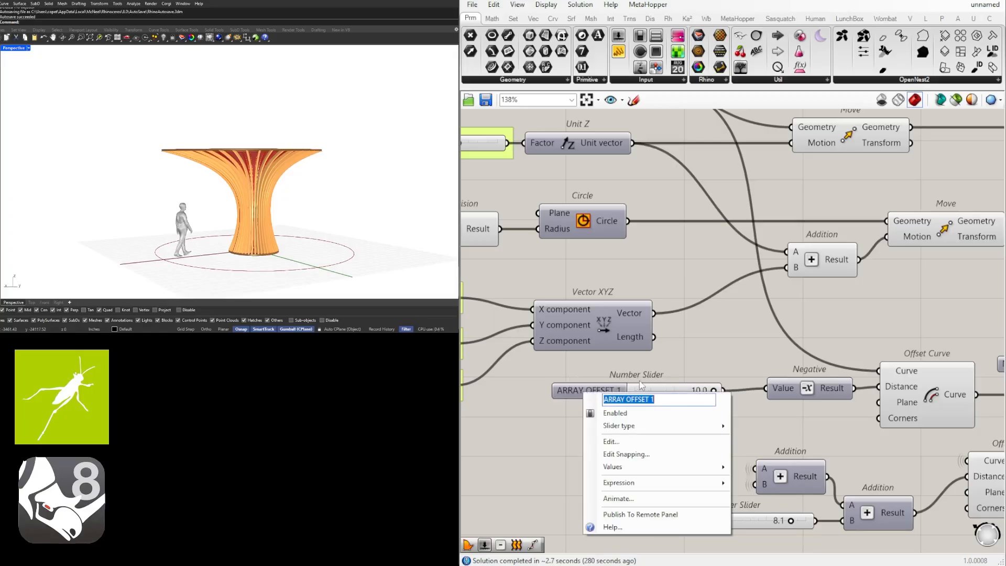
{"action": "left_click", "coordinate": [659, 337]}
{"action": "left_click", "coordinate": [597, 389]}
{"action": "key", "text": "ctrl+g"}
Rename the Number Slider feeding the lower Offset Curve's Addition as ARRAY OFFSET 2 and put it in its own group
{"action": "right_click_drag", "start_coordinate": [707, 460], "coordinate": [665, 406]}
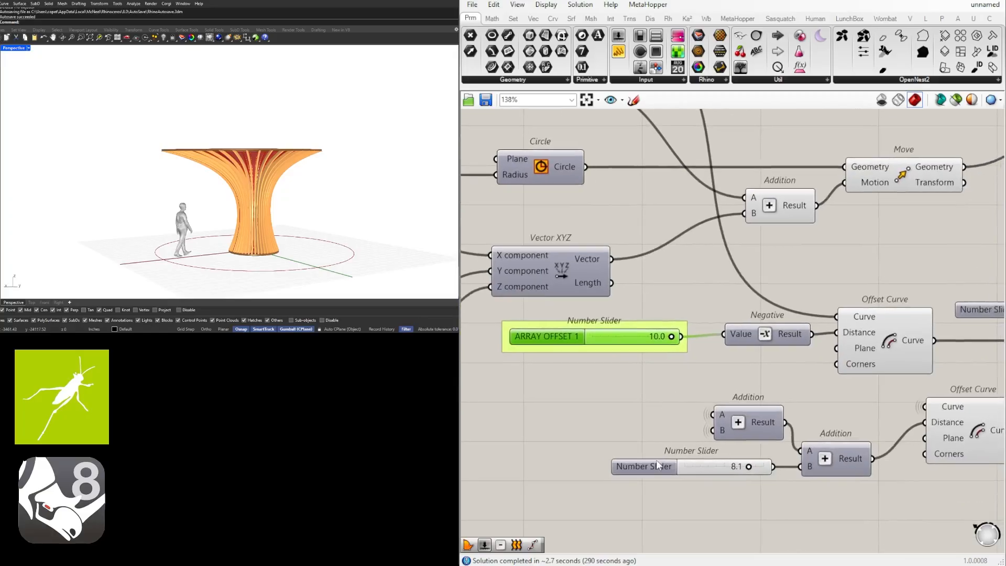
{"action": "right_click", "coordinate": [656, 464]}
{"action": "key", "text": "ctrl+a"}
{"action": "type", "text": "ARRAY OFFSET 1"}
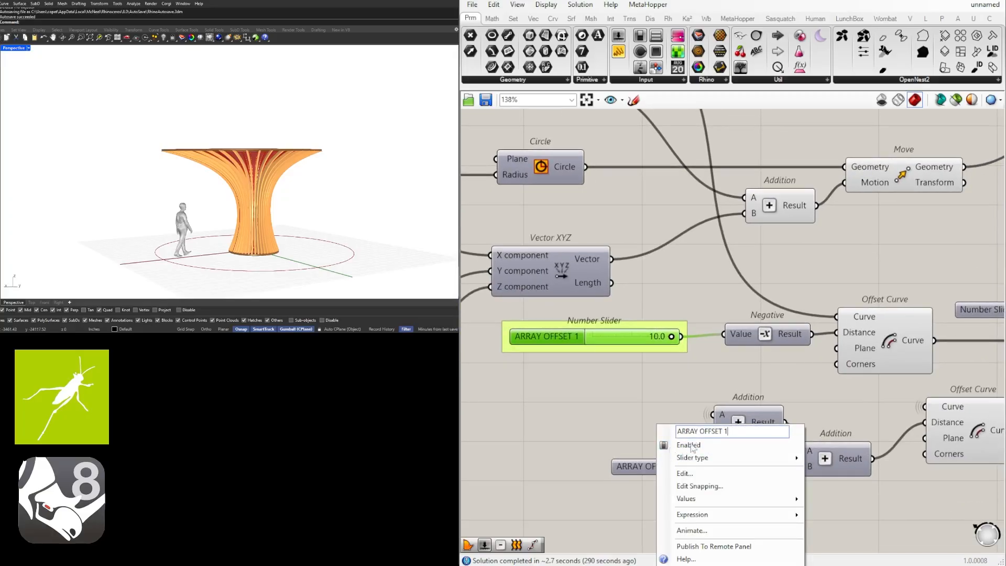
{"action": "key", "text": "Return"}
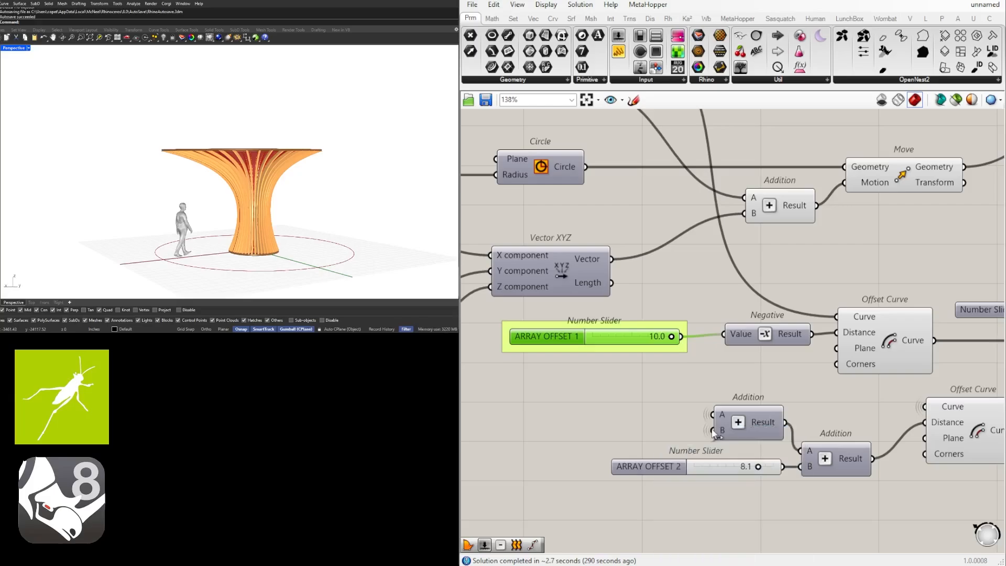
{"action": "left_click", "coordinate": [651, 465]}
{"action": "key", "text": "ctrl+g"}
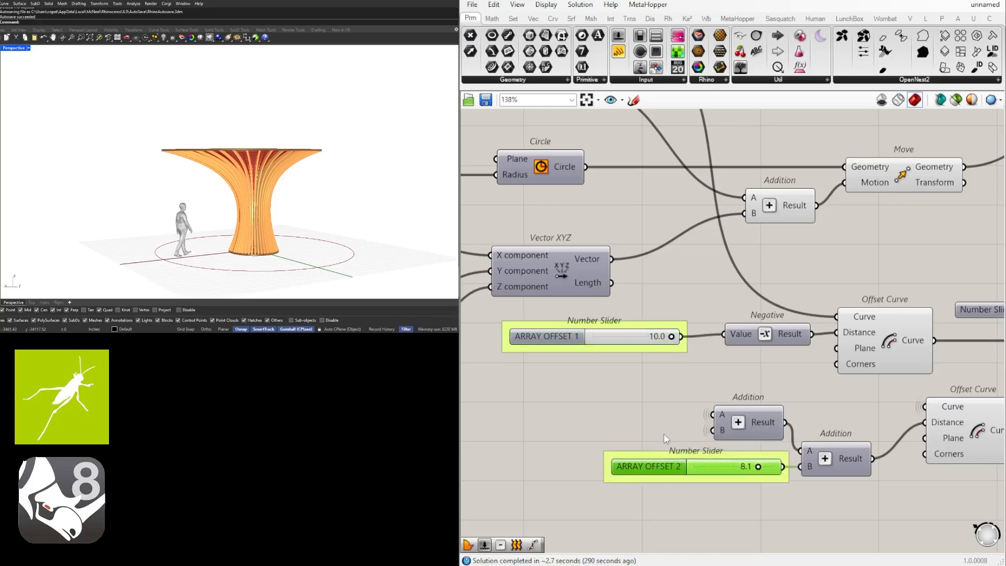
{"action": "left_click", "coordinate": [665, 436]}
Hide the preview of the two Move components, their Addition, the two array Offset Curves and the Addition feeding the lower one
{"action": "scroll", "coordinate": [665, 434], "scroll_direction": "down", "scroll_amount": 4}
{"action": "right_click_drag", "start_coordinate": [866, 488], "coordinate": [714, 488]}
{"action": "scroll", "coordinate": [710, 479], "scroll_direction": "down", "scroll_amount": 2}
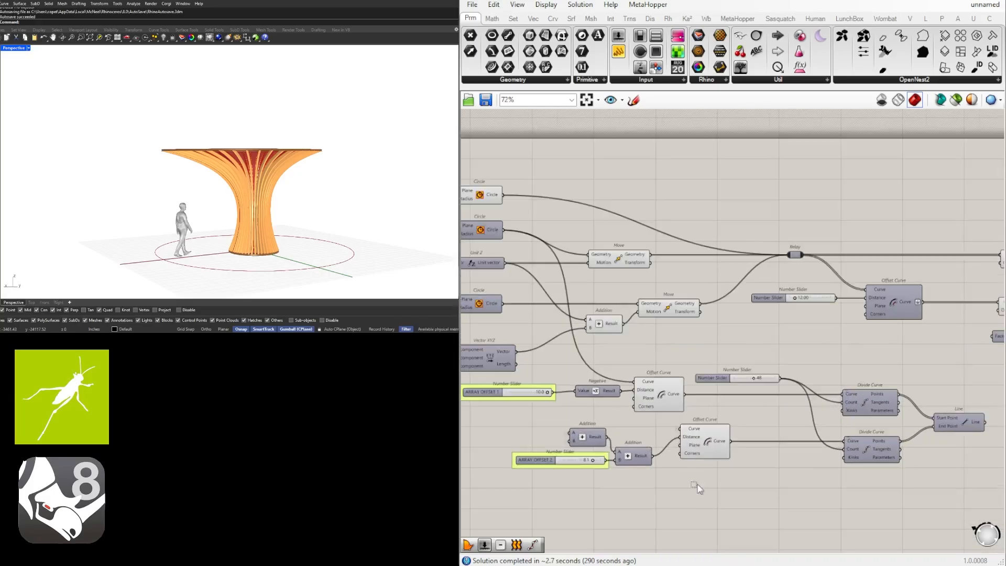
{"action": "left_click_drag", "start_coordinate": [699, 485], "coordinate": [582, 246]}
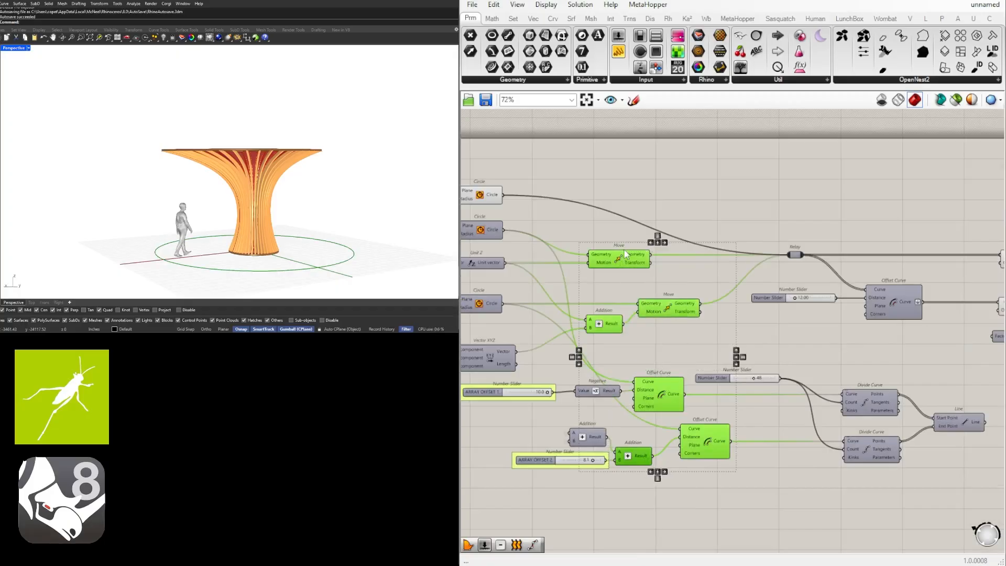
{"action": "middle_click", "coordinate": [629, 229]}
{"action": "left_click", "coordinate": [666, 194]}
{"action": "left_click", "coordinate": [754, 168]}
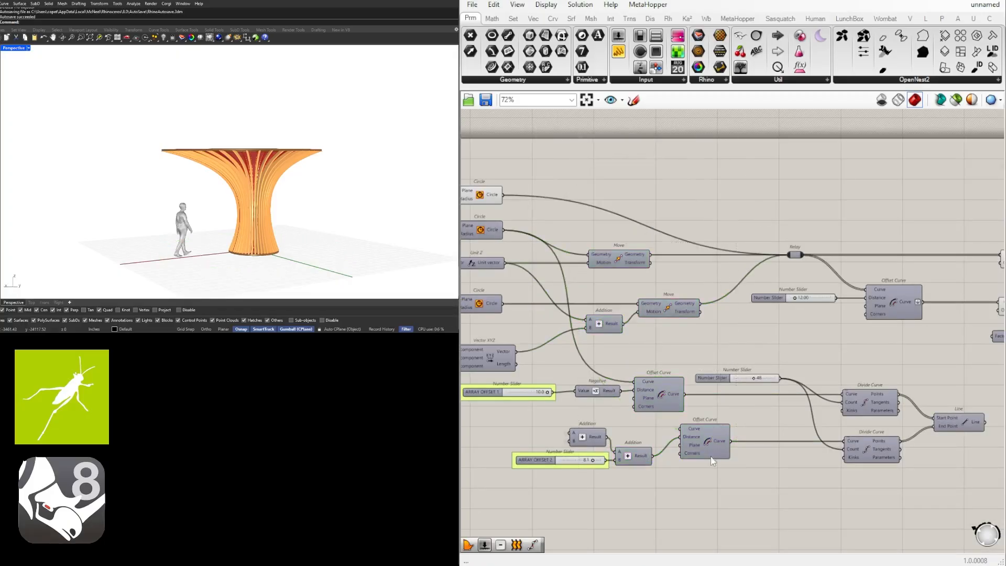
Turn the preview of the two array Offset Curve components back on and inspect their circles on the pavilion model
{"action": "scroll", "coordinate": [714, 495], "scroll_direction": "up", "scroll_amount": 2}
{"action": "left_click_drag", "start_coordinate": [714, 492], "coordinate": [629, 355]}
{"action": "middle_click", "coordinate": [629, 355]}
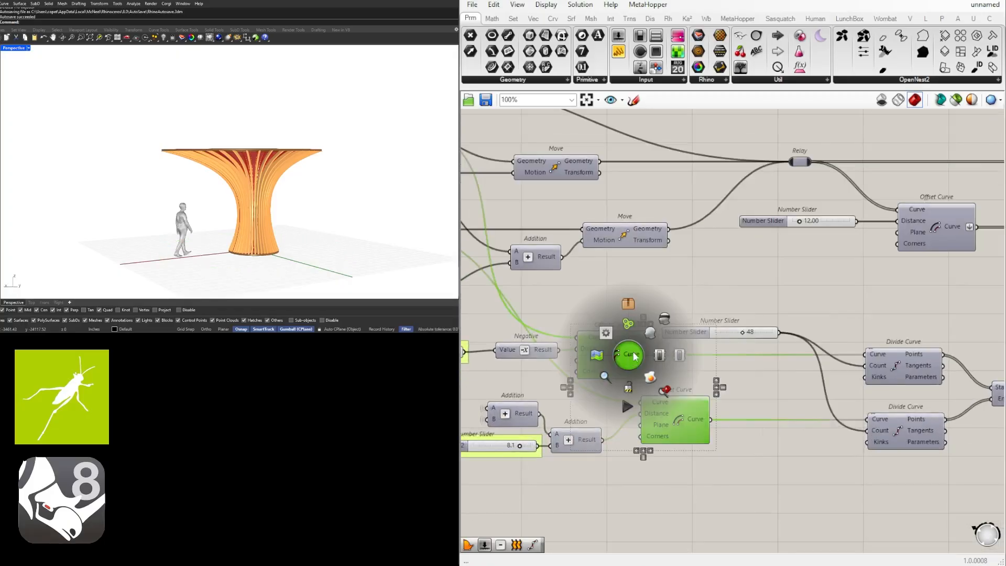
{"action": "left_click", "coordinate": [650, 334]}
{"action": "right_click_drag", "start_coordinate": [316, 216], "coordinate": [256, 168]}
{"action": "scroll", "coordinate": [253, 172], "scroll_direction": "up", "scroll_amount": 5}
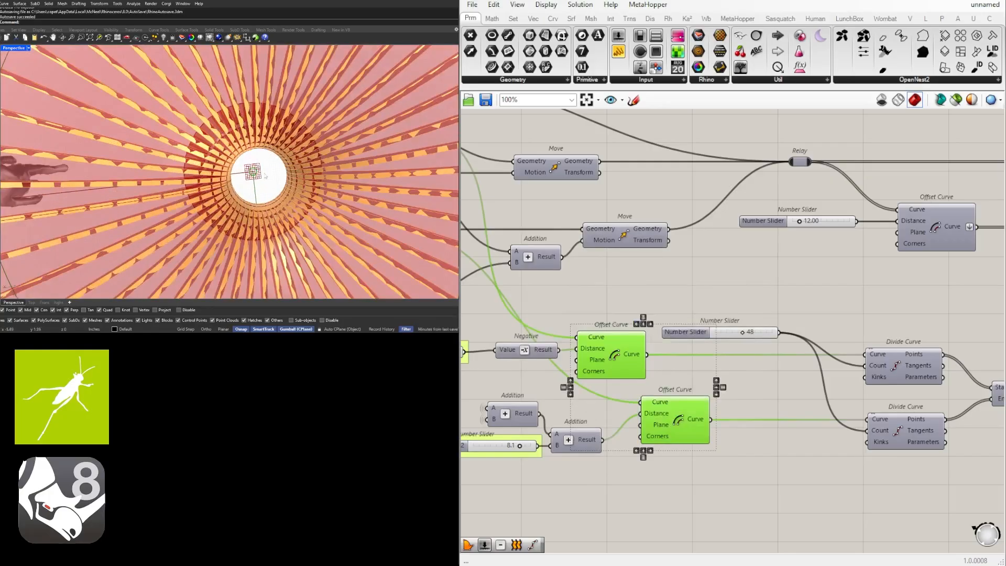
{"action": "scroll", "coordinate": [253, 171], "scroll_direction": "down", "scroll_amount": 5}
{"action": "right_click_drag", "start_coordinate": [253, 171], "coordinate": [273, 176]}
{"action": "scroll", "coordinate": [717, 342], "scroll_direction": "down", "scroll_amount": 2}
Rename the Number Slider feeding both Divide Curve counts as DIVISION and put it in its own group
{"action": "right_click_drag", "start_coordinate": [718, 342], "coordinate": [625, 344]}
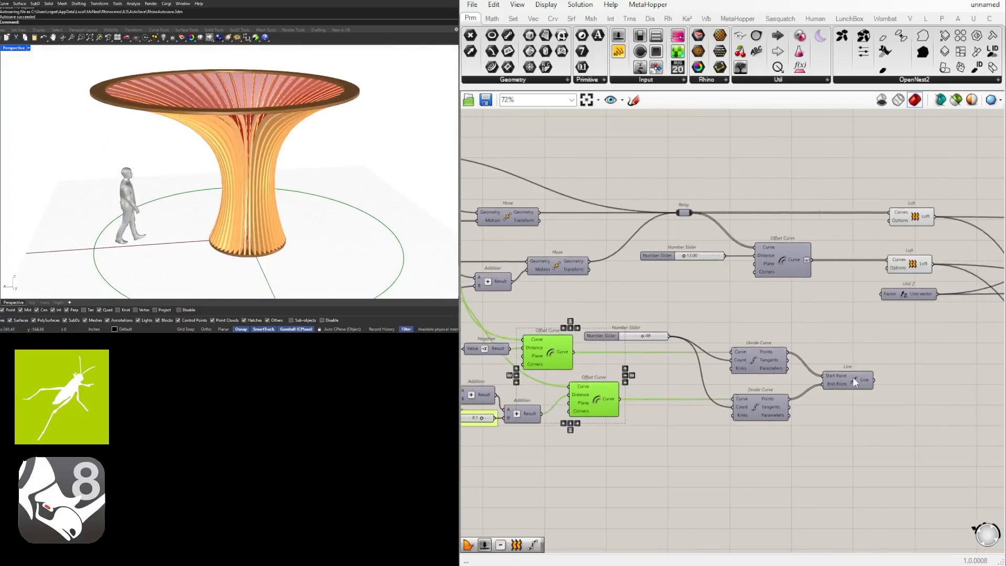
{"action": "scroll", "coordinate": [596, 316], "scroll_direction": "up", "scroll_amount": 2}
{"action": "left_click", "coordinate": [616, 335]}
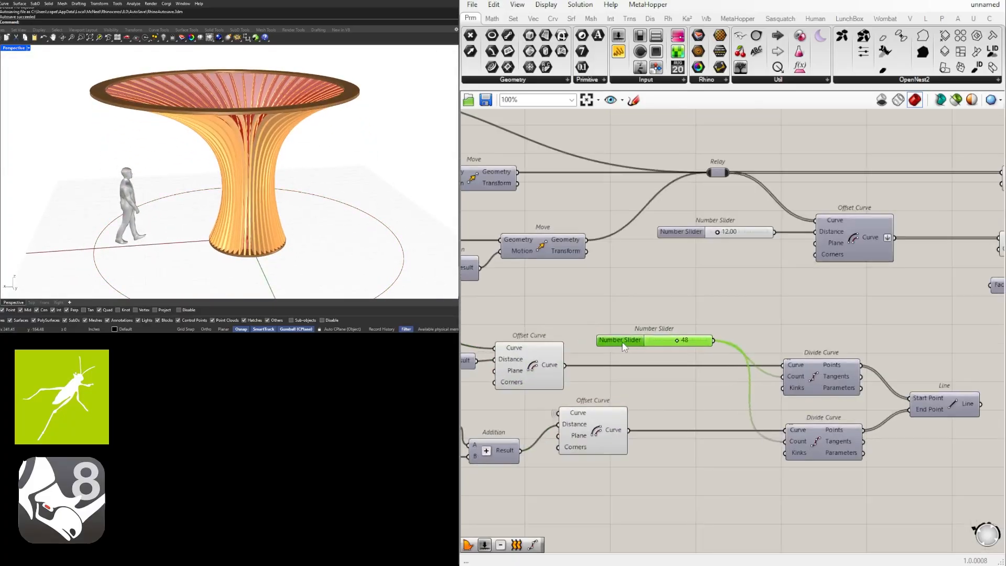
{"action": "right_click", "coordinate": [616, 335]}
{"action": "left_click_drag", "start_coordinate": [698, 351], "coordinate": [617, 351]}
{"action": "type", "text": "DIVISION"}
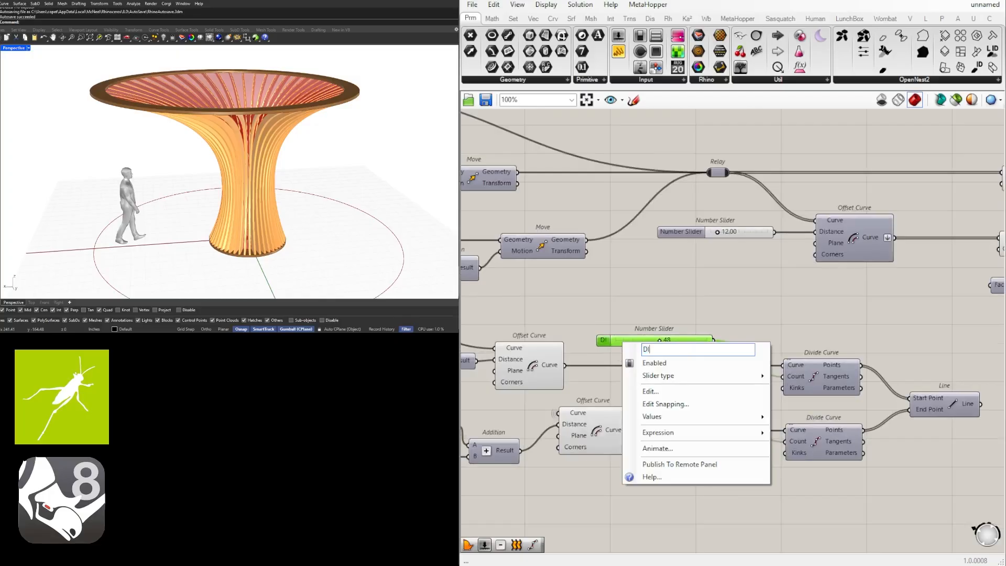
{"action": "key", "text": "Return"}
{"action": "key", "text": "ctrl+g"}
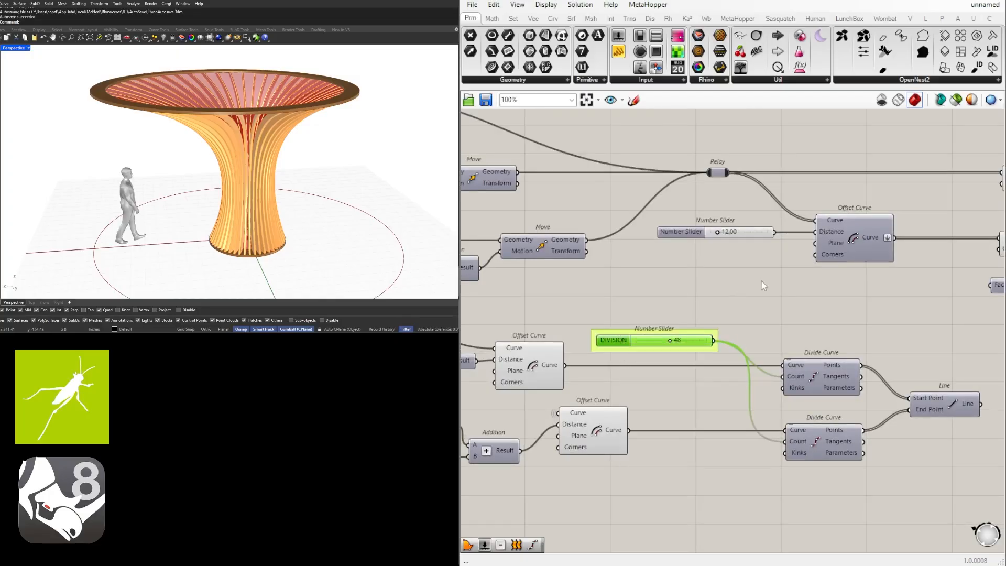
{"action": "left_click", "coordinate": [763, 281]}
Rename the Number Slider feeding the Offset Curve after the Relay as DEPTH and put it in its own group
{"action": "scroll", "coordinate": [775, 284], "scroll_direction": "down", "scroll_amount": 3}
{"action": "right_click_drag", "start_coordinate": [796, 284], "coordinate": [738, 339]}
{"action": "scroll", "coordinate": [704, 312], "scroll_direction": "up", "scroll_amount": 3}
{"action": "left_click", "coordinate": [641, 314]}
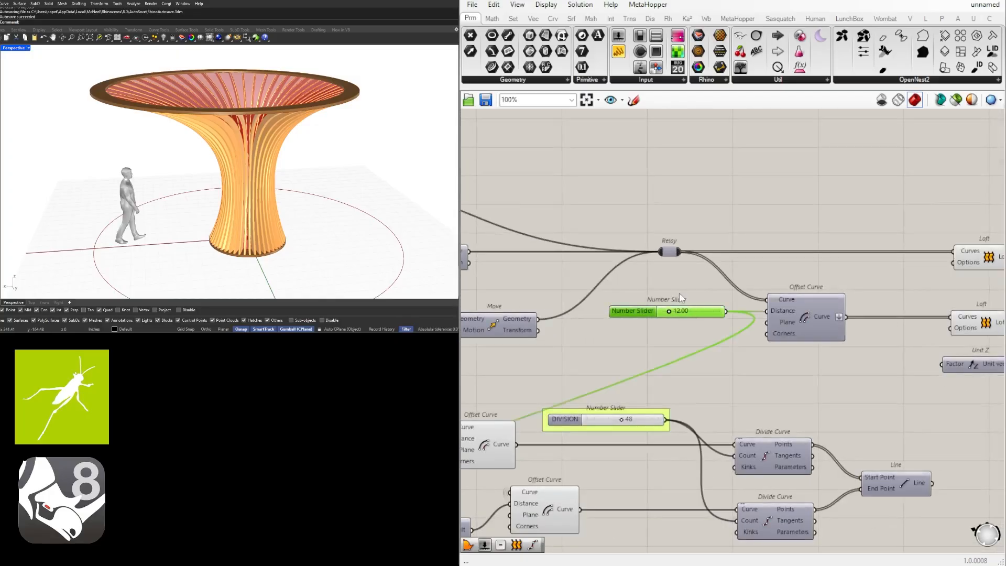
{"action": "right_click", "coordinate": [643, 312]}
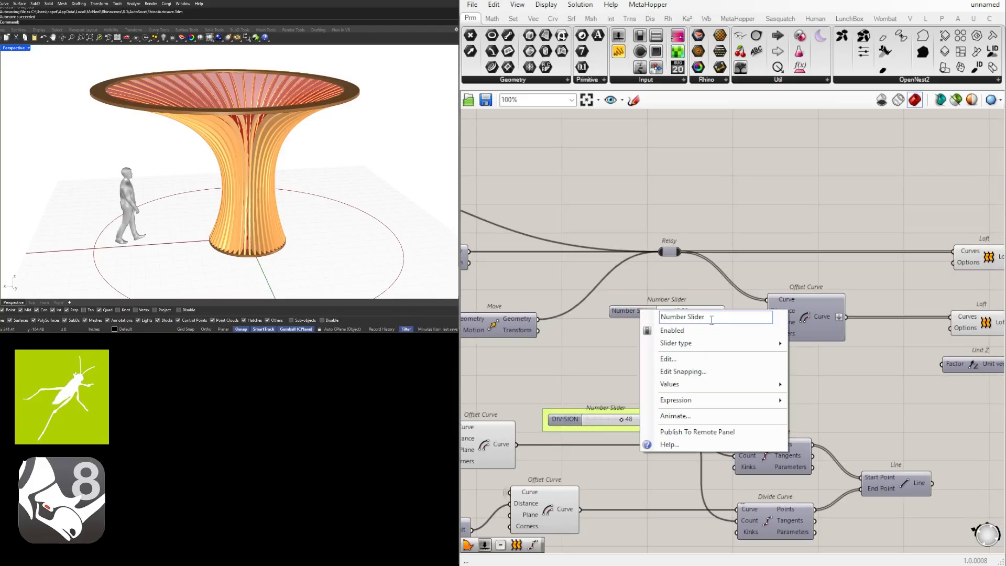
{"action": "left_click_drag", "start_coordinate": [712, 320], "coordinate": [645, 314]}
{"action": "type", "text": "DEPTH"}
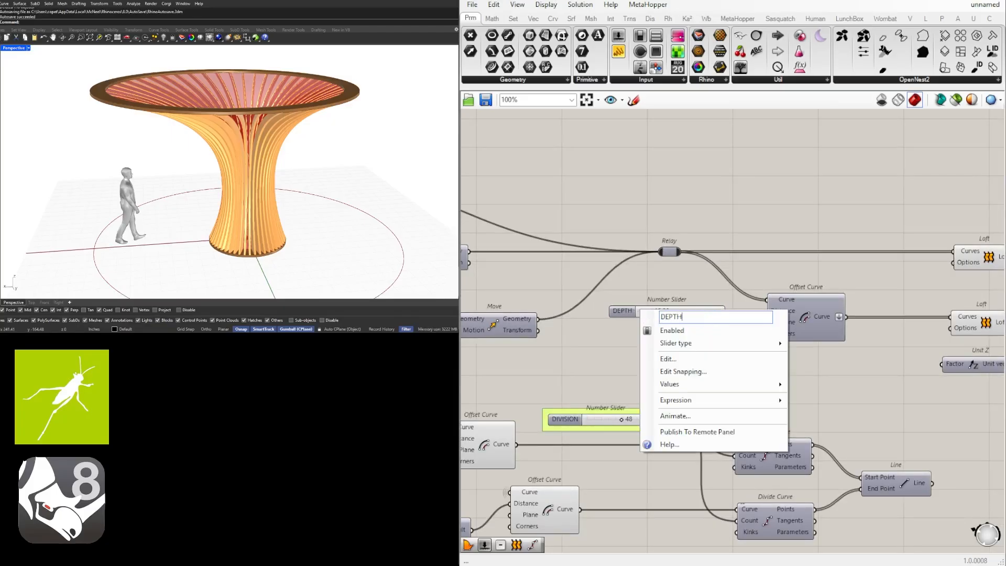
{"action": "key", "text": "Return"}
{"action": "left_click", "coordinate": [639, 314], "text": "shift"}
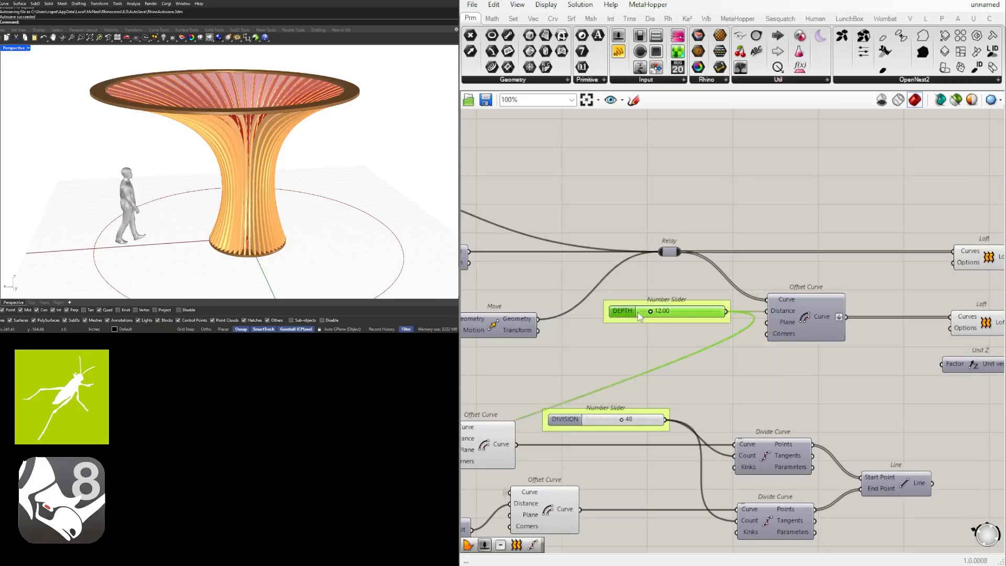
Put the upper Loft fed by the Relay in its own group and name the group SURFACE 1
{"action": "scroll", "coordinate": [635, 275], "scroll_direction": "down", "scroll_amount": 5}
{"action": "scroll", "coordinate": [641, 431], "scroll_direction": "up", "scroll_amount": 1}
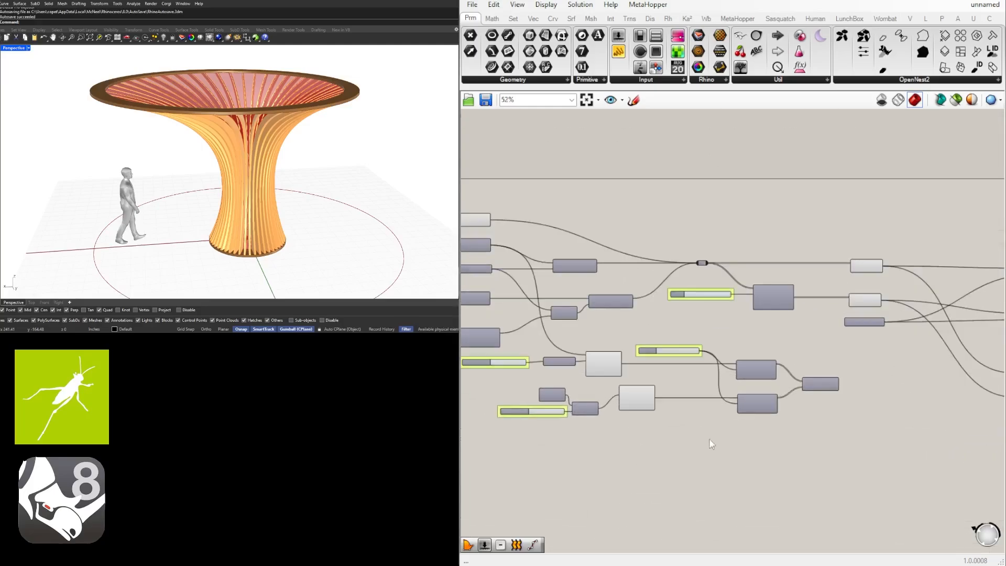
{"action": "scroll", "coordinate": [755, 423], "scroll_direction": "down", "scroll_amount": 3}
{"action": "right_click_drag", "start_coordinate": [844, 414], "coordinate": [708, 413]}
{"action": "scroll", "coordinate": [686, 376], "scroll_direction": "up", "scroll_amount": 4}
{"action": "scroll", "coordinate": [728, 371], "scroll_direction": "up", "scroll_amount": 1}
{"action": "left_click", "coordinate": [673, 268]}
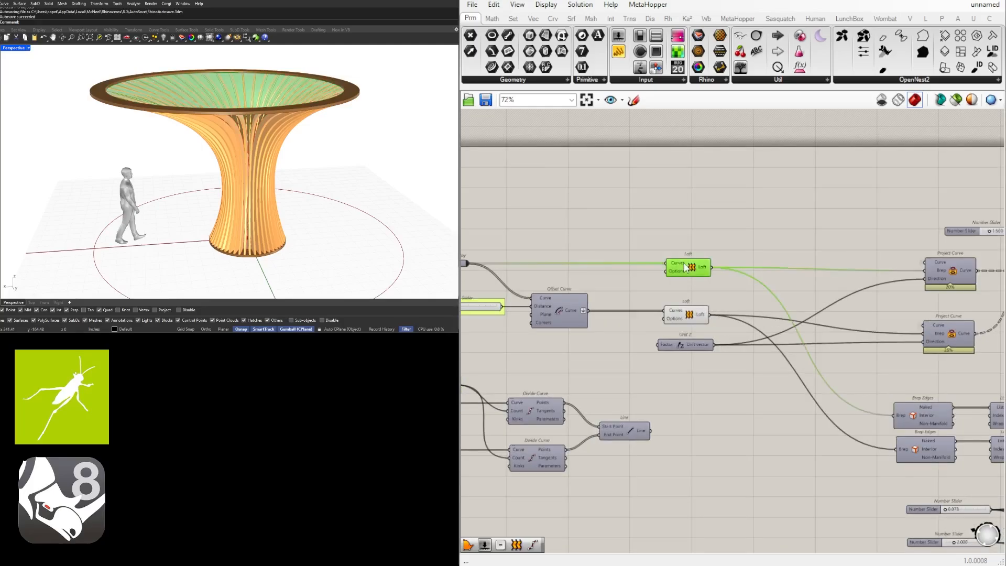
{"action": "left_click", "coordinate": [704, 314]}
{"action": "left_click", "coordinate": [681, 272]}
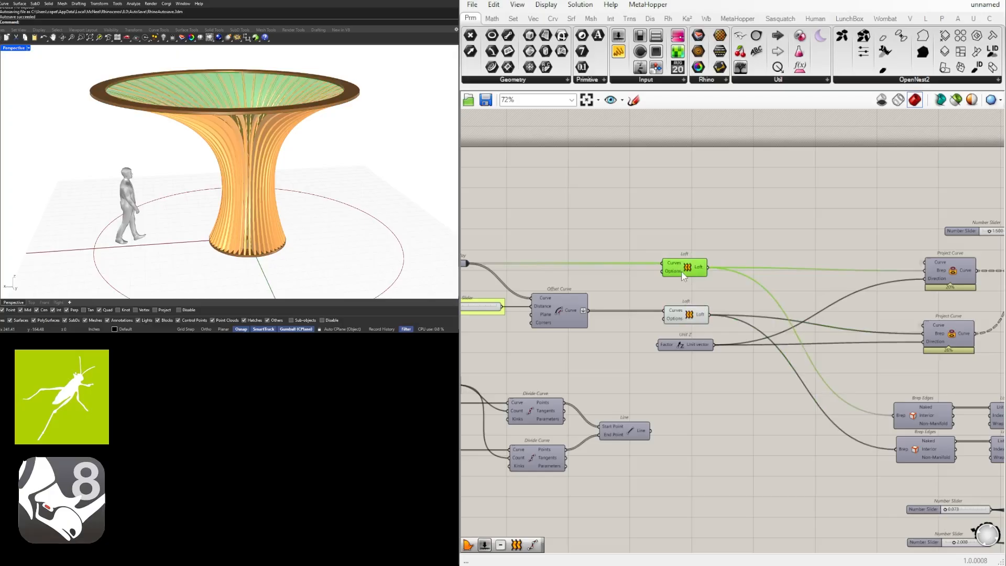
{"action": "right_click", "coordinate": [690, 261]}
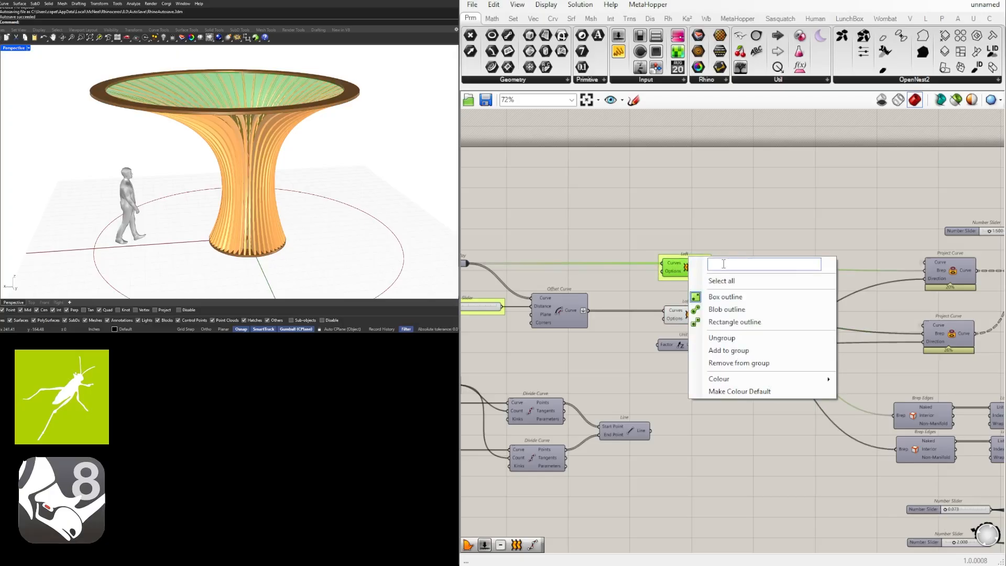
{"action": "type", "text": "SURFACE 1"}
{"action": "key", "text": "Return"}
Put the Loft fed by the Offset Curve in its own group and name the group SURFACE 2
{"action": "left_click", "coordinate": [683, 313]}
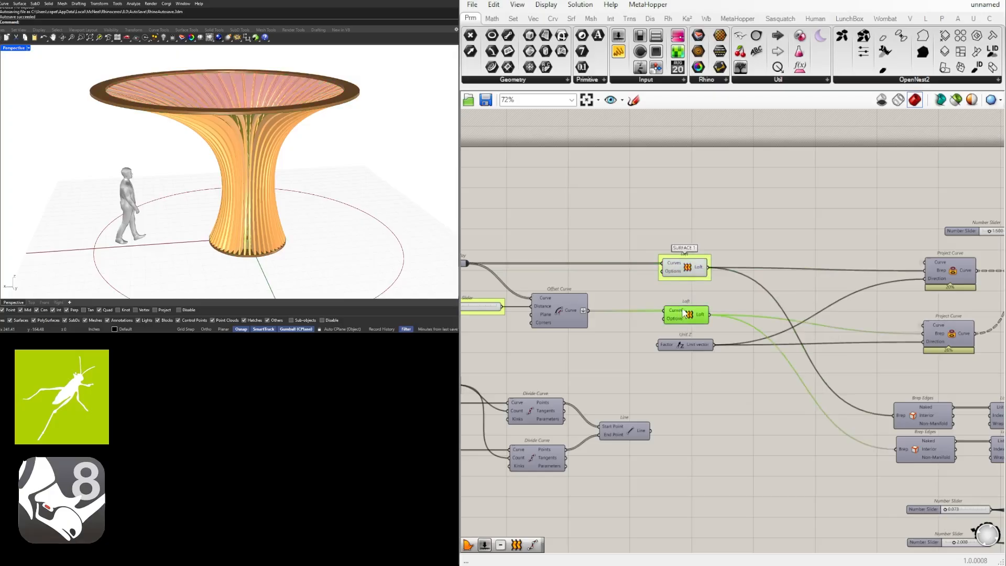
{"action": "right_click", "coordinate": [692, 313]}
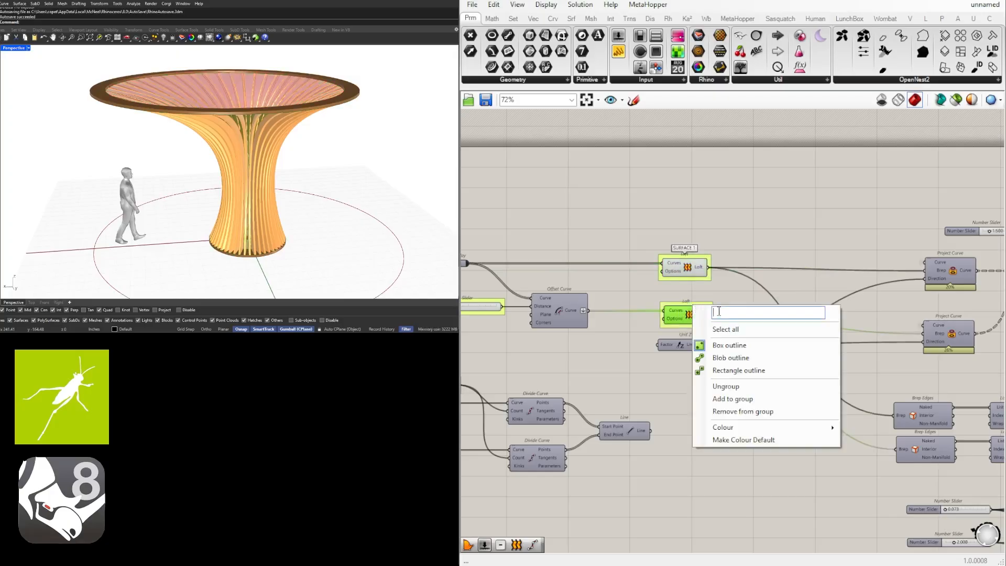
{"action": "type", "text": "SURFACE 2"}
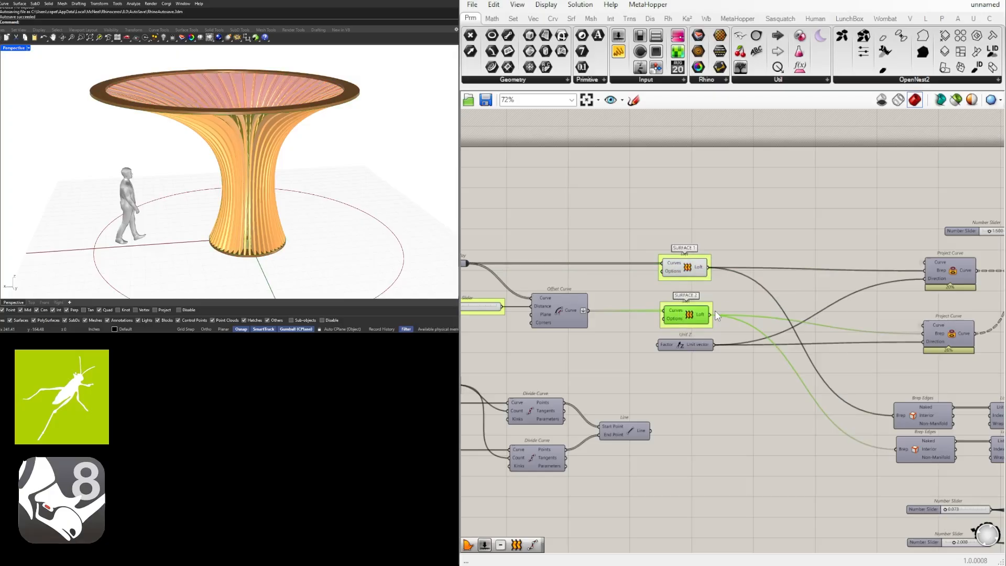
{"action": "key", "text": "Return"}
{"action": "left_click", "coordinate": [746, 307]}
Rename the Number Slider feeding the Division component as CONTOUR DEPTH and put it in its own group
{"action": "scroll", "coordinate": [807, 280], "scroll_direction": "down", "scroll_amount": 5}
{"action": "right_click_drag", "start_coordinate": [899, 376], "coordinate": [678, 379]}
{"action": "scroll", "coordinate": [666, 339], "scroll_direction": "up", "scroll_amount": 4}
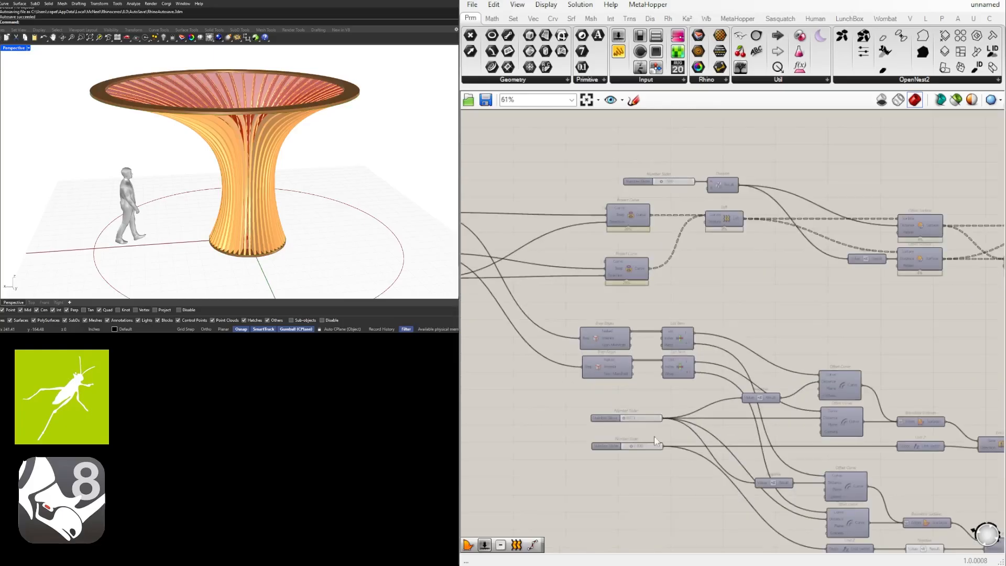
{"action": "right_click_drag", "start_coordinate": [657, 216], "coordinate": [643, 258]}
{"action": "scroll", "coordinate": [643, 257], "scroll_direction": "up", "scroll_amount": 3}
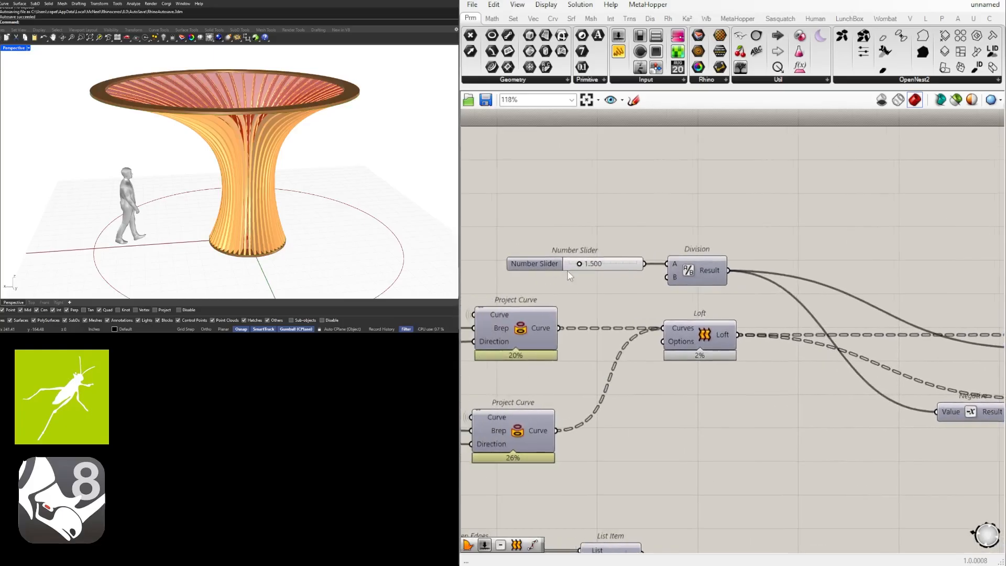
{"action": "right_click", "coordinate": [538, 264]}
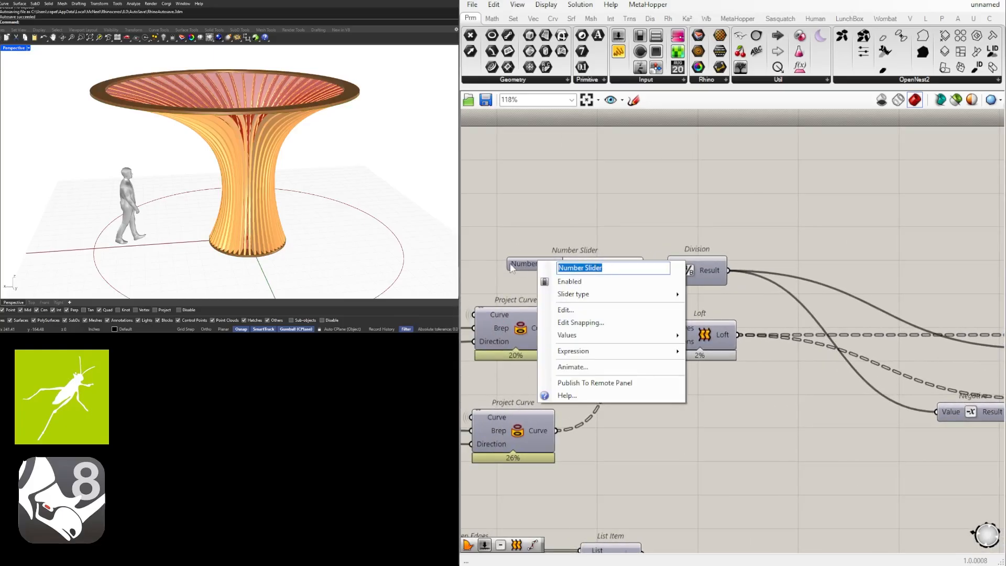
{"action": "type", "text": "CONTOUR DEPTH"}
{"action": "key", "text": "Return"}
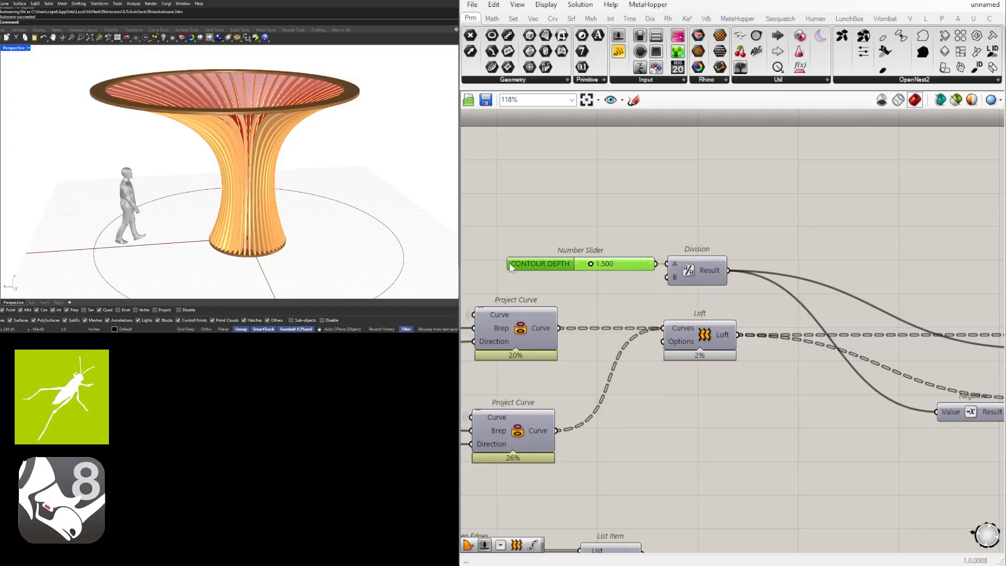
Rename the lower of the two Number Sliders below the Brep Edges components as STRUCTURE DEPT
{"action": "scroll", "coordinate": [556, 231], "scroll_direction": "down", "scroll_amount": 5}
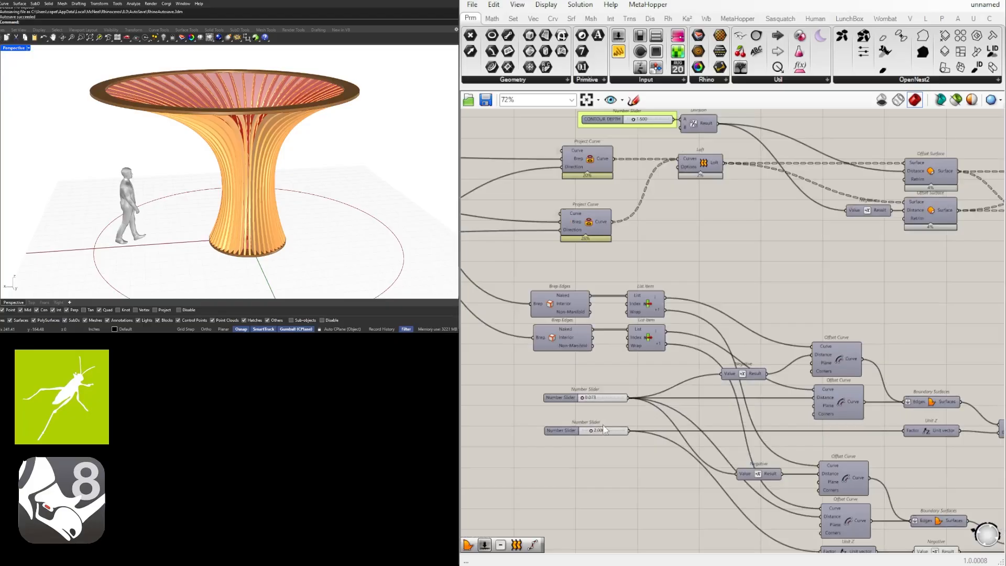
{"action": "scroll", "coordinate": [587, 431], "scroll_direction": "up", "scroll_amount": 2}
{"action": "left_click", "coordinate": [571, 431]}
{"action": "left_click", "coordinate": [585, 421]}
{"action": "scroll", "coordinate": [585, 430], "scroll_direction": "down", "scroll_amount": 1}
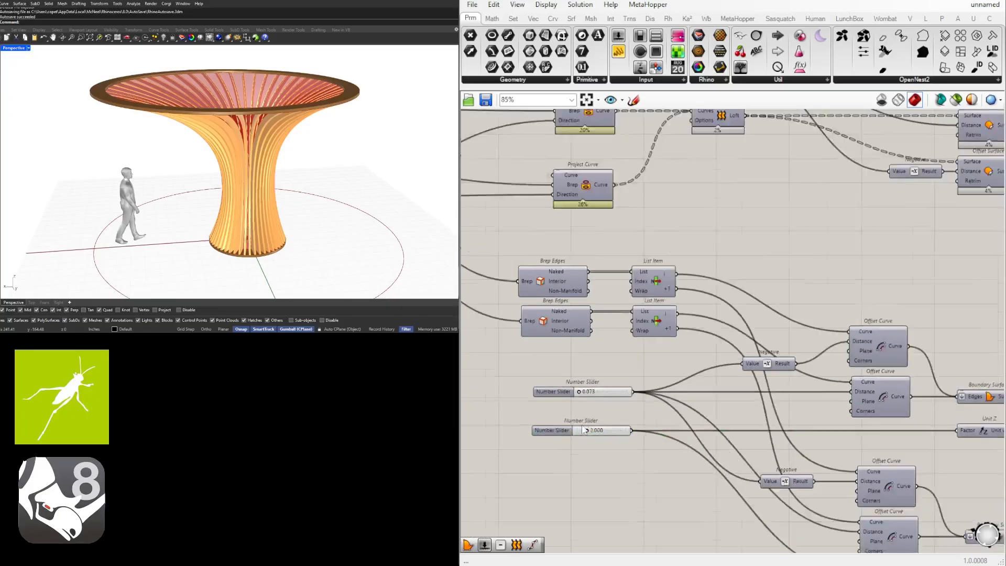
{"action": "scroll", "coordinate": [586, 429], "scroll_direction": "down", "scroll_amount": 1}
{"action": "right_click_drag", "start_coordinate": [646, 440], "coordinate": [676, 408]}
{"action": "scroll", "coordinate": [610, 371], "scroll_direction": "up", "scroll_amount": 2}
{"action": "scroll", "coordinate": [577, 411], "scroll_direction": "down", "scroll_amount": 1}
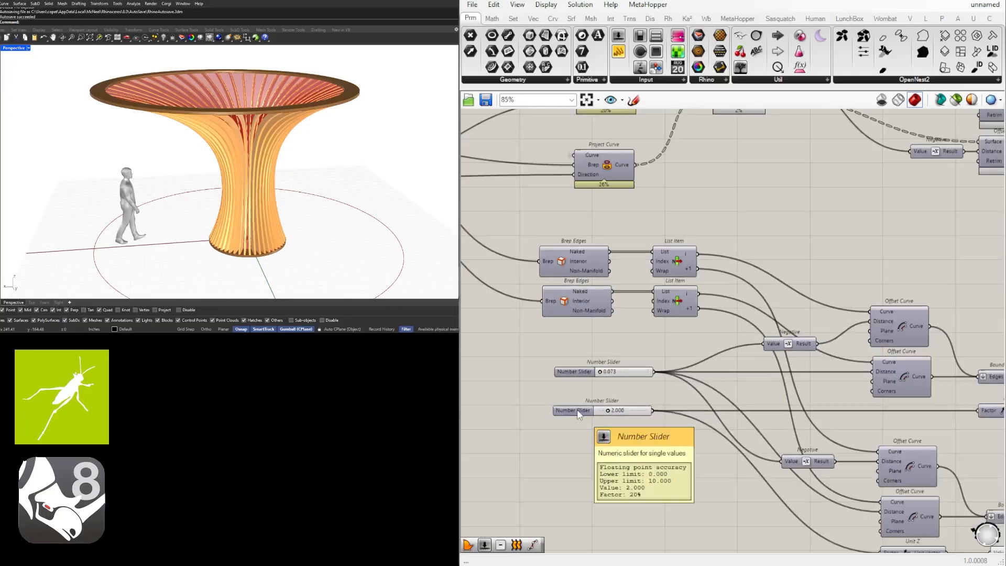
{"action": "right_click", "coordinate": [577, 410]}
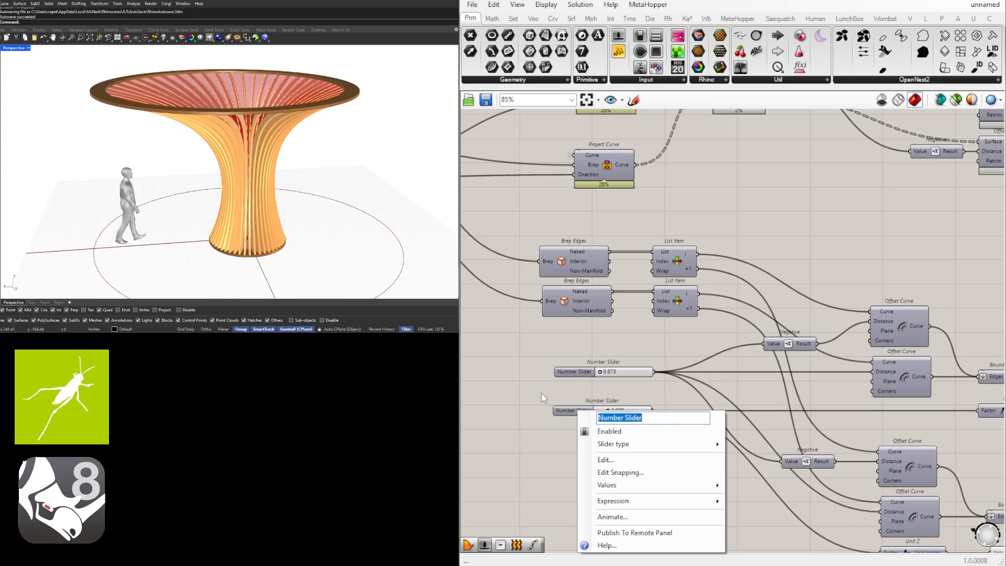
{"action": "type", "text": "STRUCTURE DEPT"}
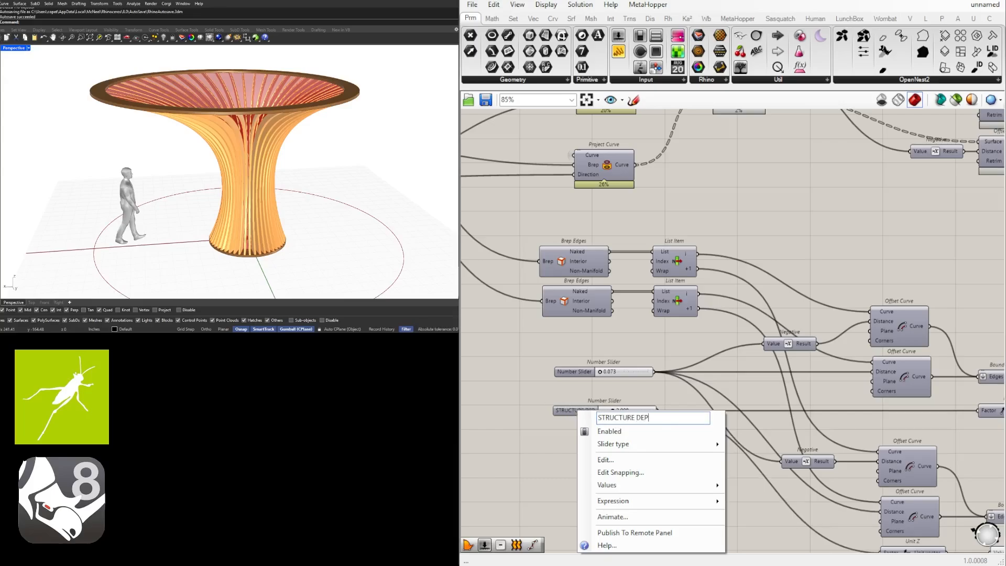
{"action": "key", "text": "Return"}
Complete the slider's name to STRUCTURE DEPTH and put the slider in its own group
{"action": "scroll", "coordinate": [583, 395], "scroll_direction": "up", "scroll_amount": 3}
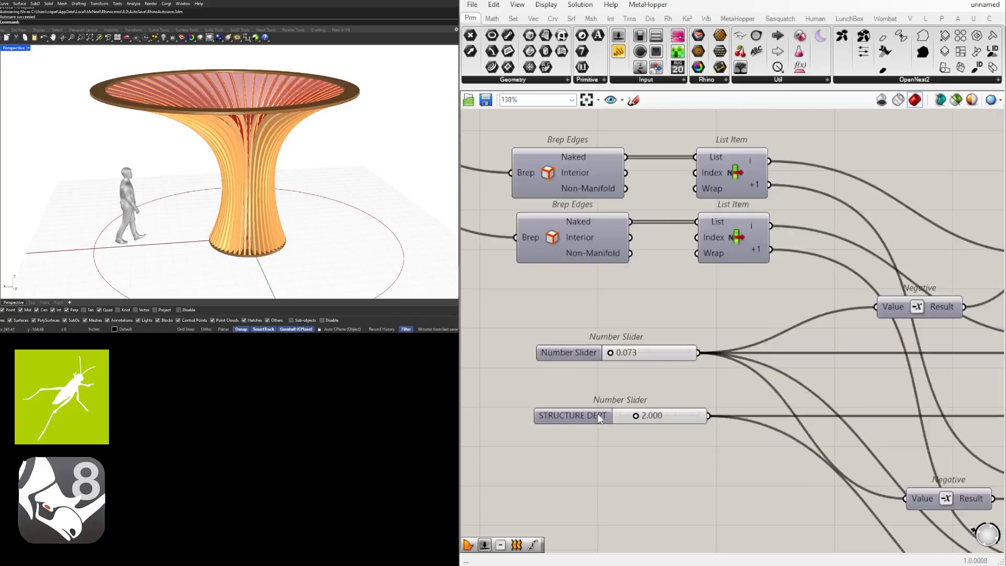
{"action": "right_click", "coordinate": [597, 414]}
{"action": "type", "text": "H"}
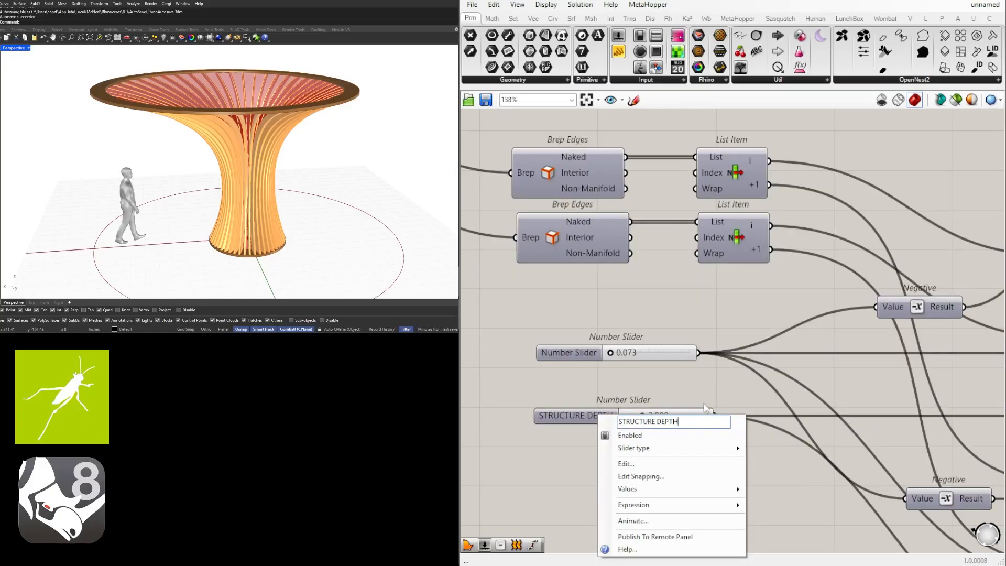
{"action": "key", "text": "Return"}
{"action": "left_click", "coordinate": [605, 414]}
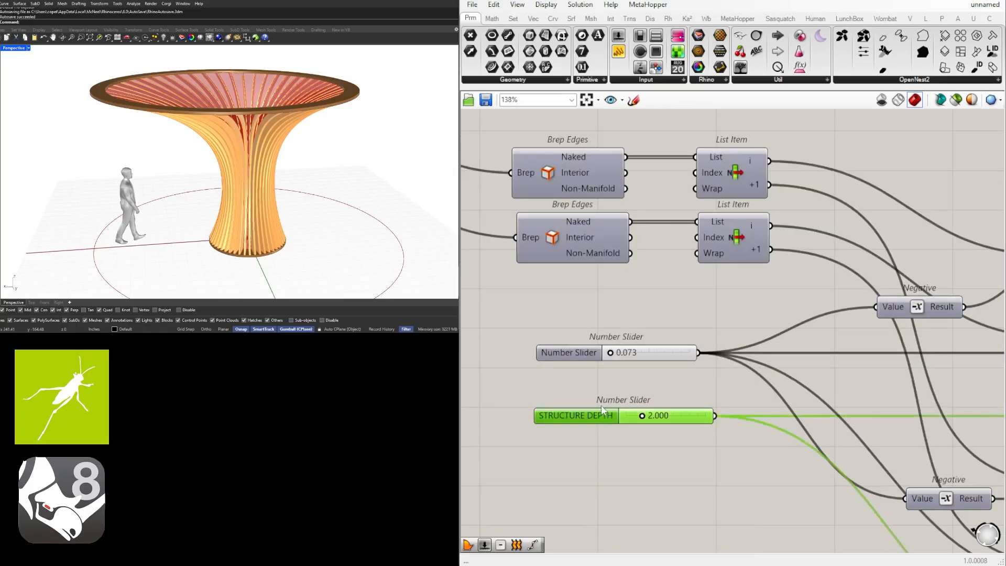
{"action": "key", "text": "ctrl+g"}
Show the preview of the upper pair of Offset Curves feeding Boundary Surfaces to check their geometry, and hide it again
{"action": "scroll", "coordinate": [603, 409], "scroll_direction": "down", "scroll_amount": 3}
{"action": "right_click_drag", "start_coordinate": [873, 388], "coordinate": [757, 388]}
{"action": "left_click_drag", "start_coordinate": [839, 407], "coordinate": [808, 322]}
{"action": "middle_click", "coordinate": [823, 313]}
{"action": "left_click", "coordinate": [847, 289]}
{"action": "middle_click", "coordinate": [866, 246]}
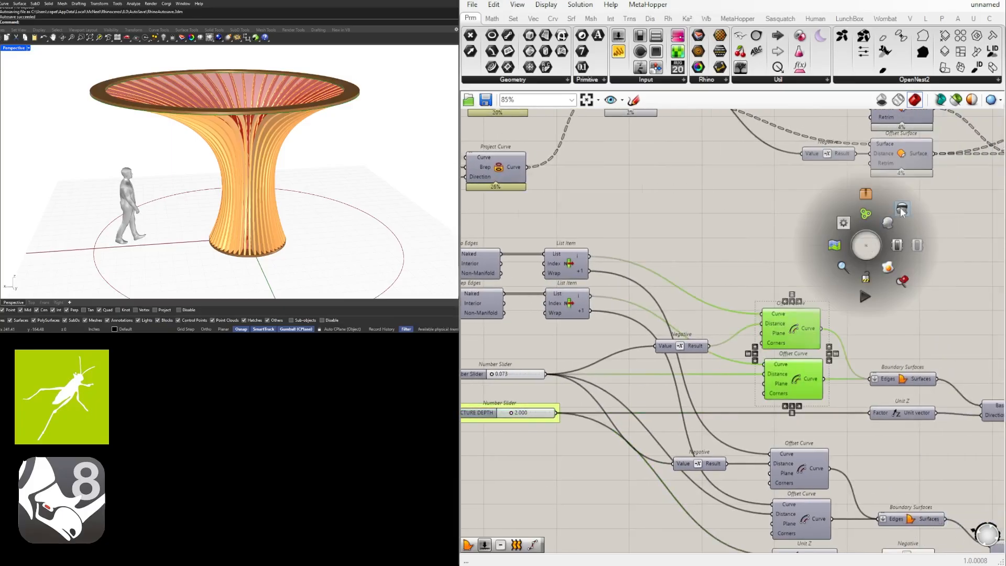
{"action": "left_click", "coordinate": [892, 221]}
{"action": "left_click", "coordinate": [879, 253]}
Rename the Number Slider above STRUCTURE DEPTH as TOP/BOTT OFFSET and put it in its own group
{"action": "right_click_drag", "start_coordinate": [473, 375], "coordinate": [628, 361]}
{"action": "scroll", "coordinate": [627, 361], "scroll_direction": "up", "scroll_amount": 3}
{"action": "left_click", "coordinate": [627, 359]}
{"action": "right_click", "coordinate": [627, 362]}
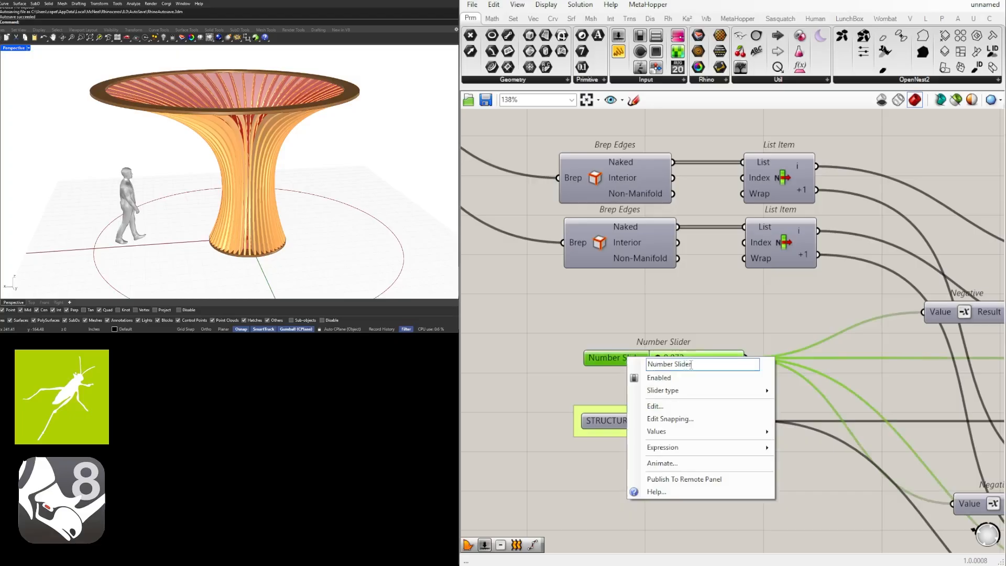
{"action": "type", "text": "T"}
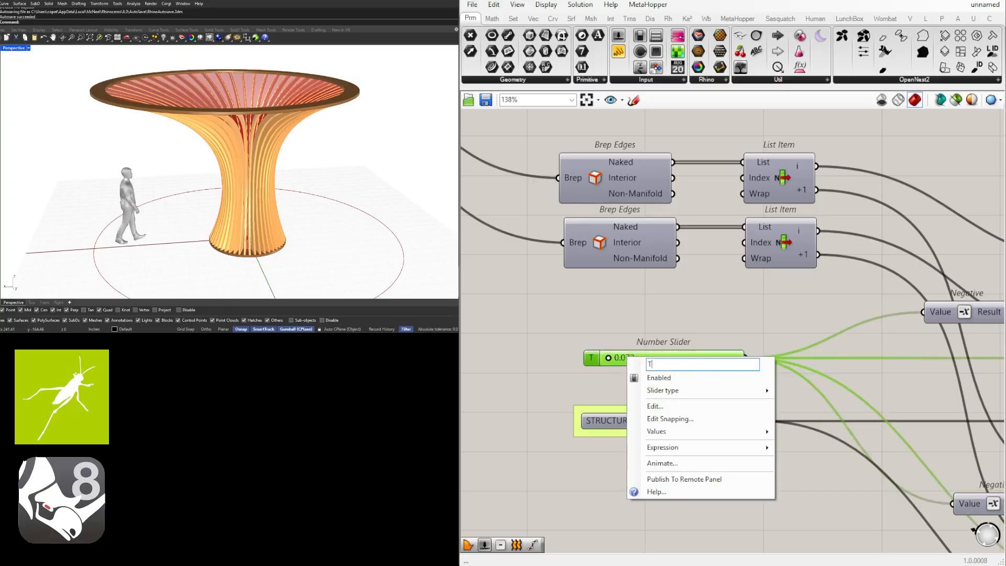
{"action": "type", "text": "OP/BOTT"}
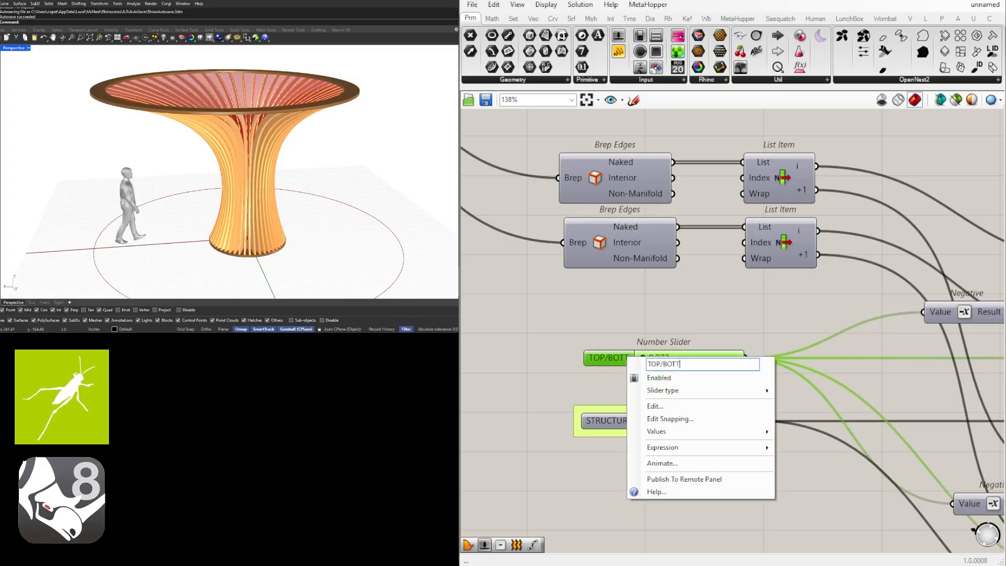
{"action": "type", "text": " OFFSET"}
{"action": "key", "text": "Return"}
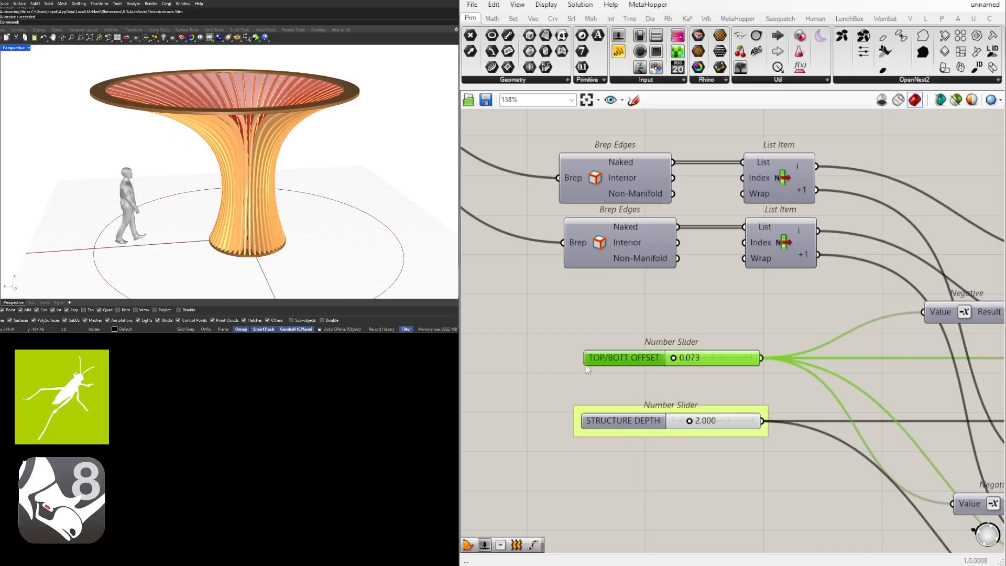
{"action": "key", "text": "ctrl+g"}
{"action": "left_click", "coordinate": [807, 333]}
Set the TOP/BOTT OFFSET slider to 0.943 and check the offset along the pavilion's base and top rings
{"action": "scroll", "coordinate": [815, 347], "scroll_direction": "down", "scroll_amount": 5}
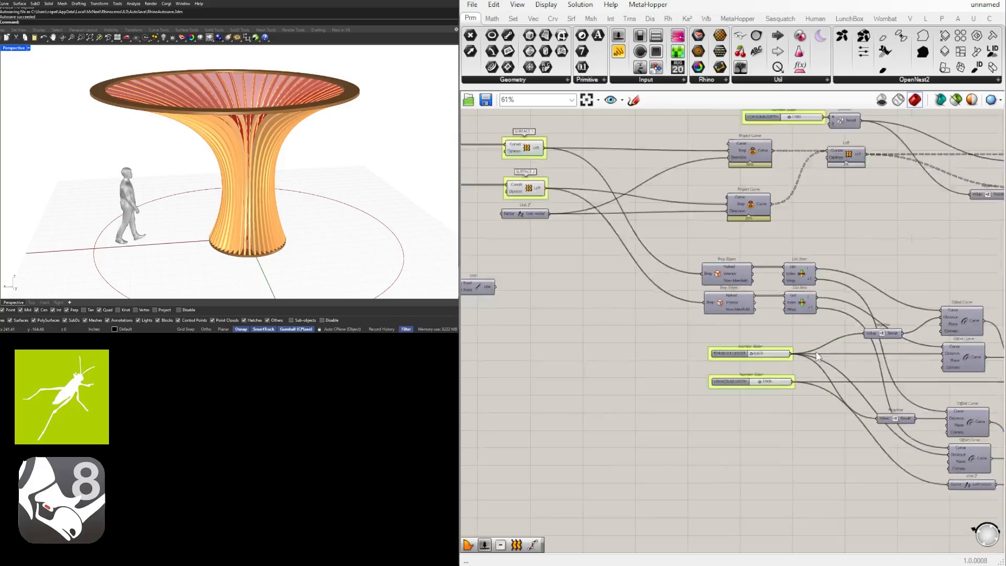
{"action": "right_click_drag", "start_coordinate": [815, 347], "coordinate": [680, 354]}
{"action": "scroll", "coordinate": [638, 355], "scroll_direction": "up", "scroll_amount": 7}
{"action": "scroll", "coordinate": [659, 385], "scroll_direction": "up", "scroll_amount": 5}
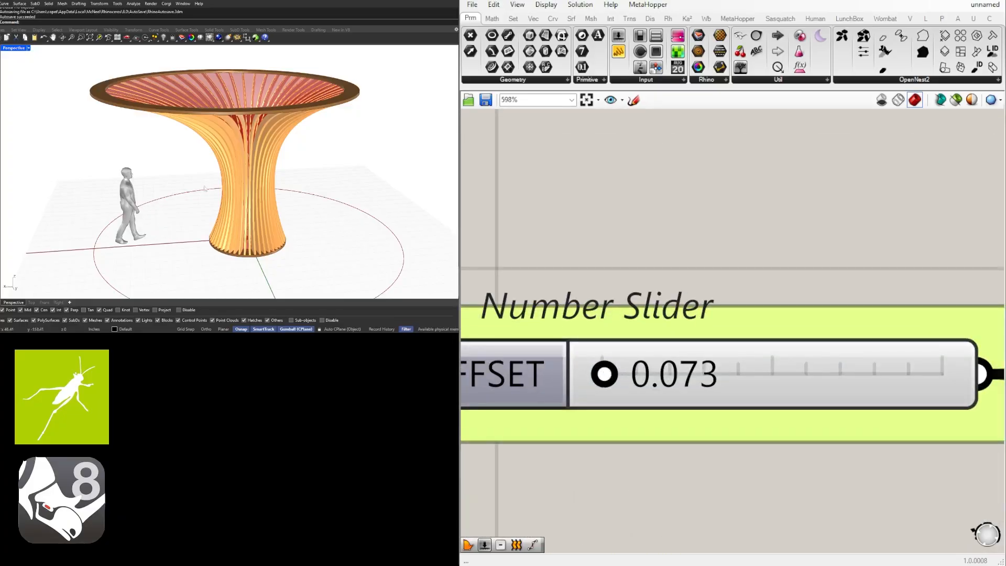
{"action": "scroll", "coordinate": [198, 253], "scroll_direction": "up", "scroll_amount": 5}
{"action": "scroll", "coordinate": [198, 253], "scroll_direction": "up", "scroll_amount": 5}
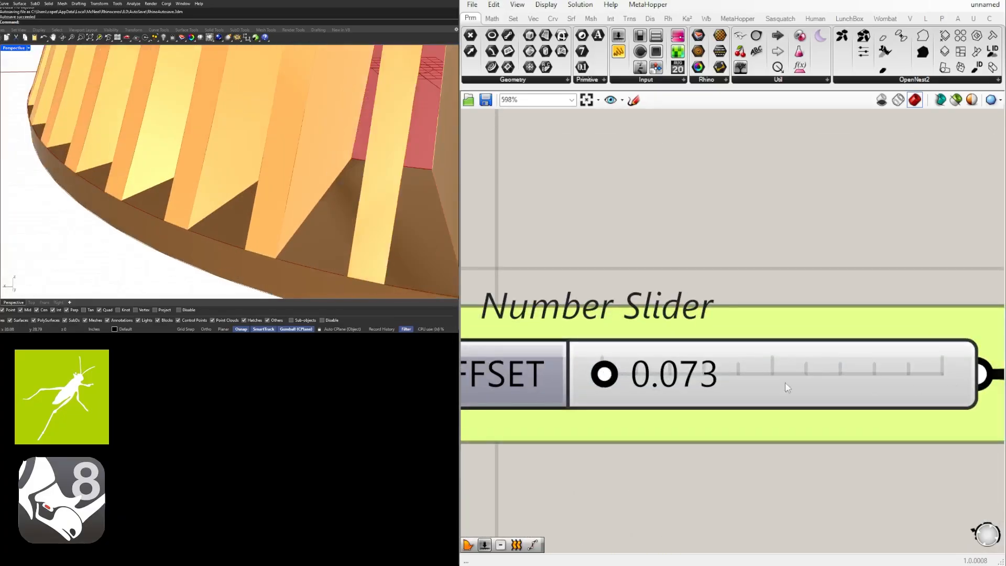
{"action": "left_click_drag", "start_coordinate": [604, 374], "coordinate": [634, 376]}
{"action": "scroll", "coordinate": [197, 158], "scroll_direction": "up", "scroll_amount": 5}
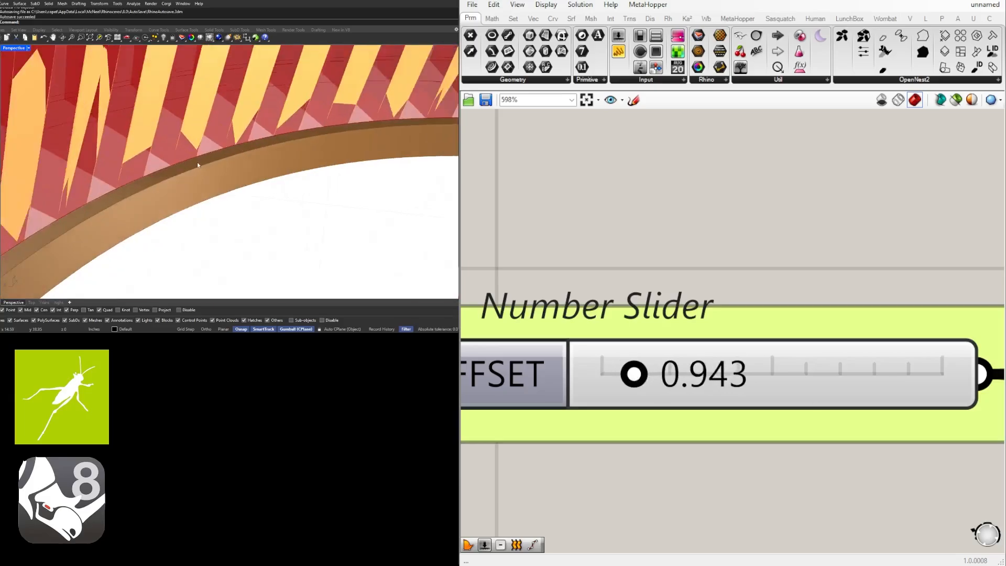
{"action": "scroll", "coordinate": [197, 154], "scroll_direction": "down", "scroll_amount": 8}
{"action": "right_click_drag", "start_coordinate": [197, 154], "coordinate": [251, 152]}
{"action": "scroll", "coordinate": [219, 192], "scroll_direction": "up", "scroll_amount": 6}
{"action": "scroll", "coordinate": [246, 152], "scroll_direction": "down", "scroll_amount": 8}
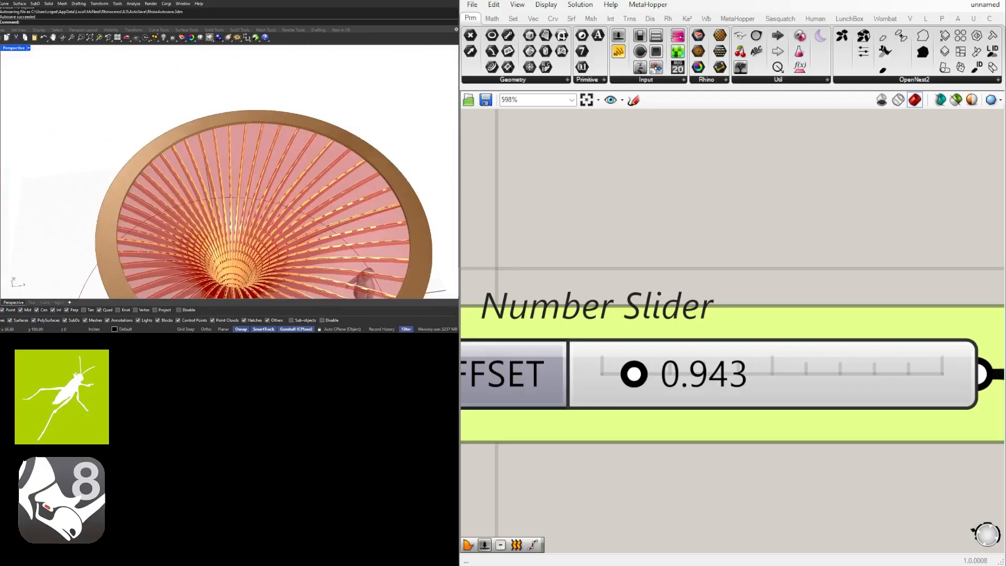
Hide the preview of the grouped Loft surfaces that still display in red over the pavilion
{"action": "scroll", "coordinate": [739, 312], "scroll_direction": "down", "scroll_amount": 7}
{"action": "scroll", "coordinate": [683, 303], "scroll_direction": "down", "scroll_amount": 6}
{"action": "right_click_drag", "start_coordinate": [573, 267], "coordinate": [817, 351]}
{"action": "left_click_drag", "start_coordinate": [788, 313], "coordinate": [730, 213]}
{"action": "middle_click", "coordinate": [751, 203]}
{"action": "left_click", "coordinate": [786, 168]}
{"action": "left_click", "coordinate": [704, 170]}
Hide the preview of the lower Boundary Surfaces component feeding the second Extrude
{"action": "scroll", "coordinate": [199, 100], "scroll_direction": "up", "scroll_amount": 4}
{"action": "right_click_drag", "start_coordinate": [191, 81], "coordinate": [136, 218]}
{"action": "scroll", "coordinate": [136, 217], "scroll_direction": "up", "scroll_amount": 4}
{"action": "scroll", "coordinate": [751, 337], "scroll_direction": "down", "scroll_amount": 6}
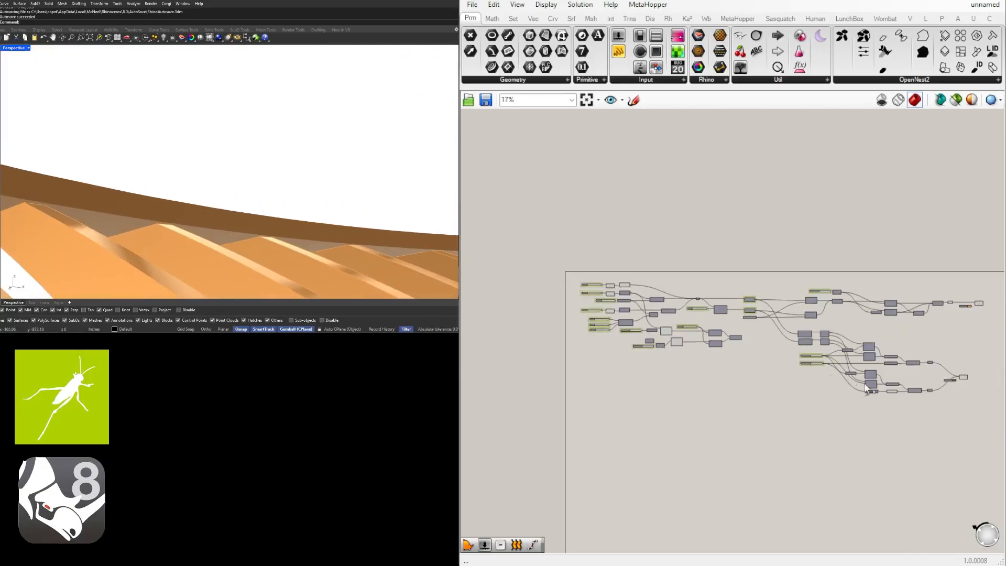
{"action": "scroll", "coordinate": [869, 387], "scroll_direction": "up", "scroll_amount": 4}
{"action": "right_click_drag", "start_coordinate": [926, 399], "coordinate": [827, 429]}
{"action": "scroll", "coordinate": [787, 443], "scroll_direction": "up", "scroll_amount": 3}
{"action": "right_click_drag", "start_coordinate": [890, 496], "coordinate": [767, 496]}
{"action": "left_click_drag", "start_coordinate": [764, 451], "coordinate": [690, 381]}
{"action": "middle_click", "coordinate": [769, 335]}
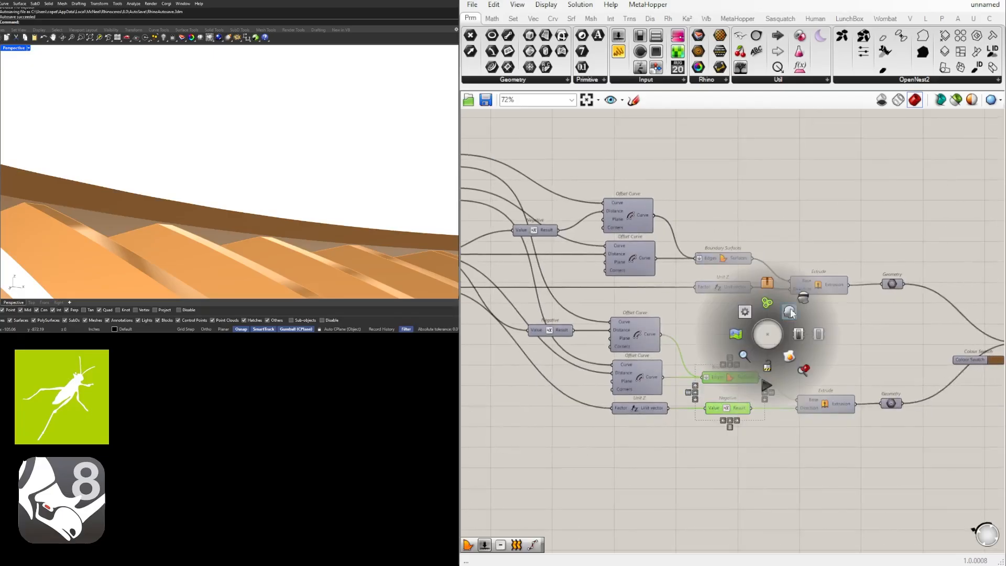
{"action": "left_click", "coordinate": [803, 299]}
{"action": "left_click", "coordinate": [803, 299]}
Put the Geometry component after Brep Join in its own group and label the group CONTOURS
{"action": "scroll", "coordinate": [780, 247], "scroll_direction": "down", "scroll_amount": 4}
{"action": "right_click_drag", "start_coordinate": [810, 197], "coordinate": [878, 364]}
{"action": "scroll", "coordinate": [917, 351], "scroll_direction": "up", "scroll_amount": 3}
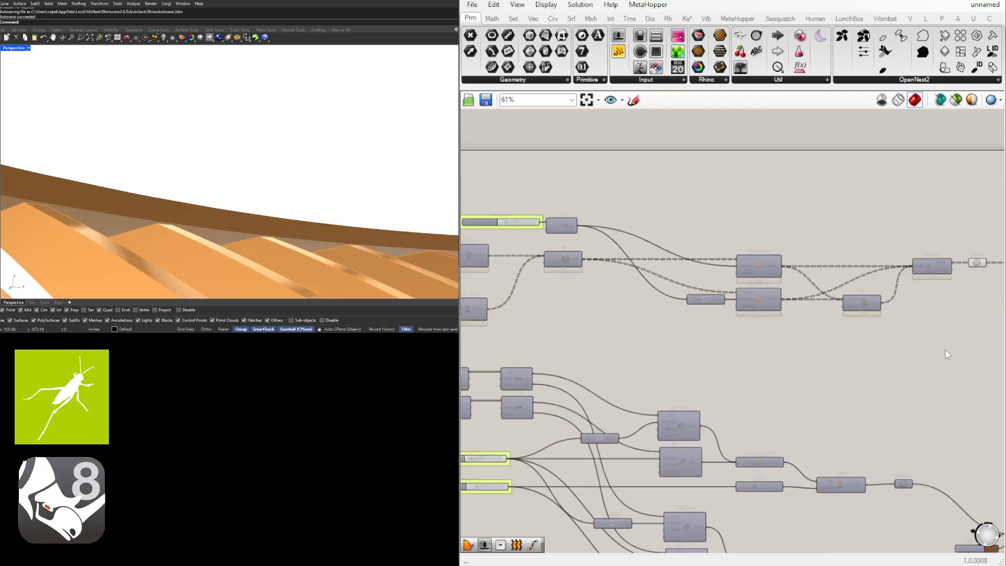
{"action": "right_click_drag", "start_coordinate": [993, 263], "coordinate": [717, 277]}
{"action": "scroll", "coordinate": [717, 276], "scroll_direction": "up", "scroll_amount": 4}
{"action": "left_click_drag", "start_coordinate": [671, 276], "coordinate": [703, 275]}
{"action": "scroll", "coordinate": [702, 274], "scroll_direction": "up", "scroll_amount": 2}
{"action": "right_click", "coordinate": [707, 263]}
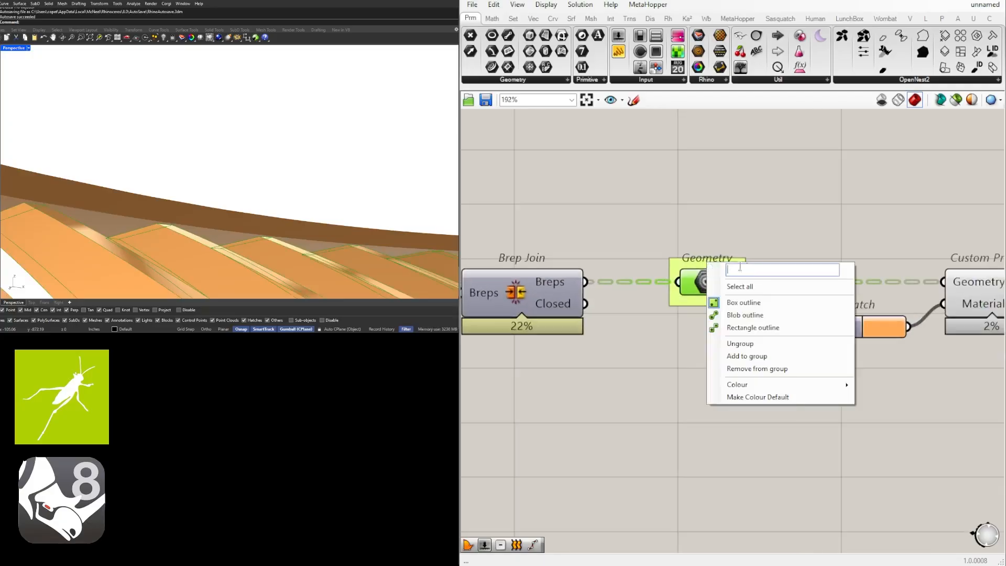
{"action": "type", "text": "CONTOUR"}
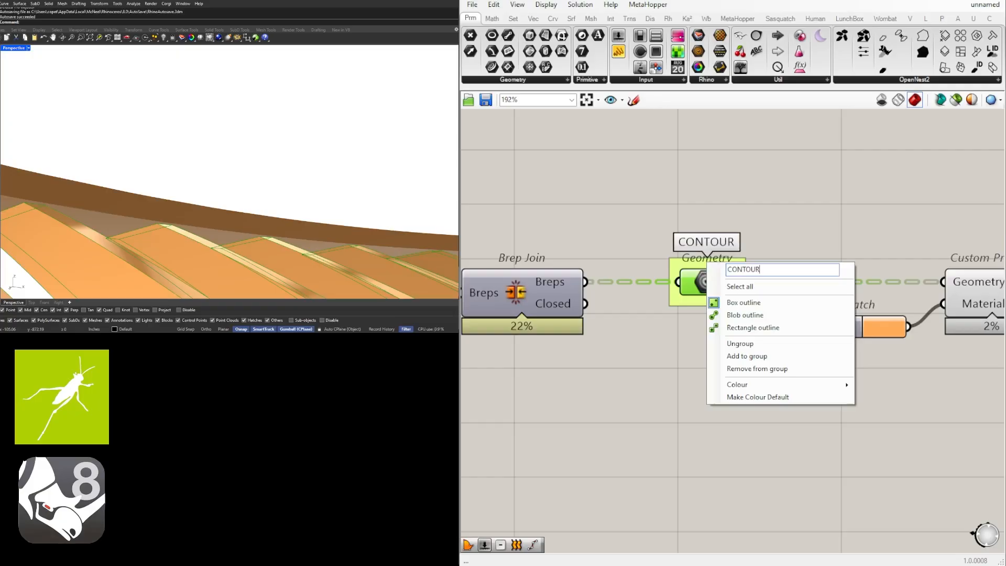
{"action": "type", "text": "S"}
{"action": "key", "text": "Return"}
{"action": "left_click", "coordinate": [774, 242]}
Move the brown Colour Swatch and its Custom Preview farther from the two extrusion Geometry components to make room
{"action": "scroll", "coordinate": [776, 243], "scroll_direction": "down", "scroll_amount": 7}
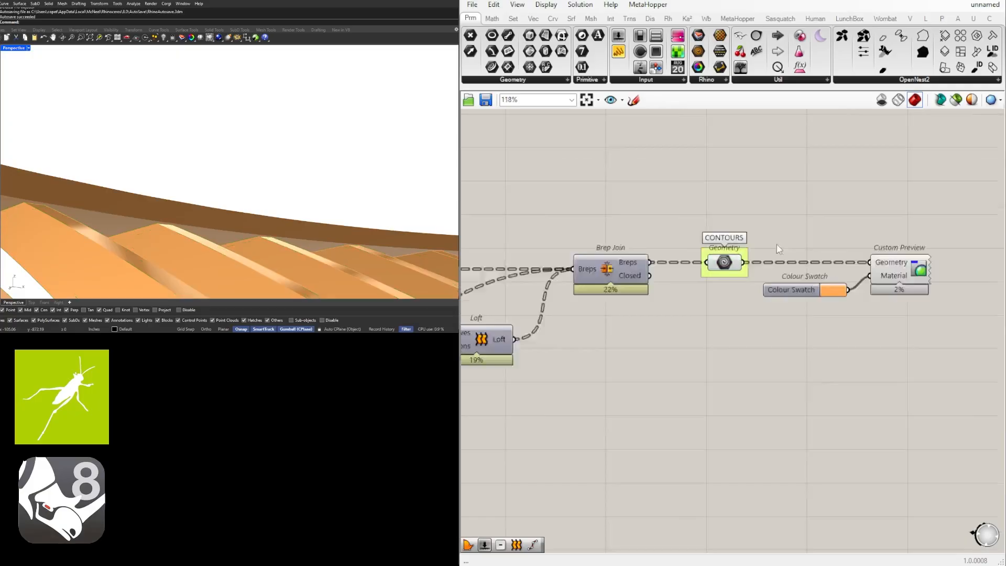
{"action": "right_click_drag", "start_coordinate": [800, 441], "coordinate": [780, 315]}
{"action": "scroll", "coordinate": [724, 363], "scroll_direction": "up", "scroll_amount": 4}
{"action": "right_click_drag", "start_coordinate": [613, 325], "coordinate": [695, 359]}
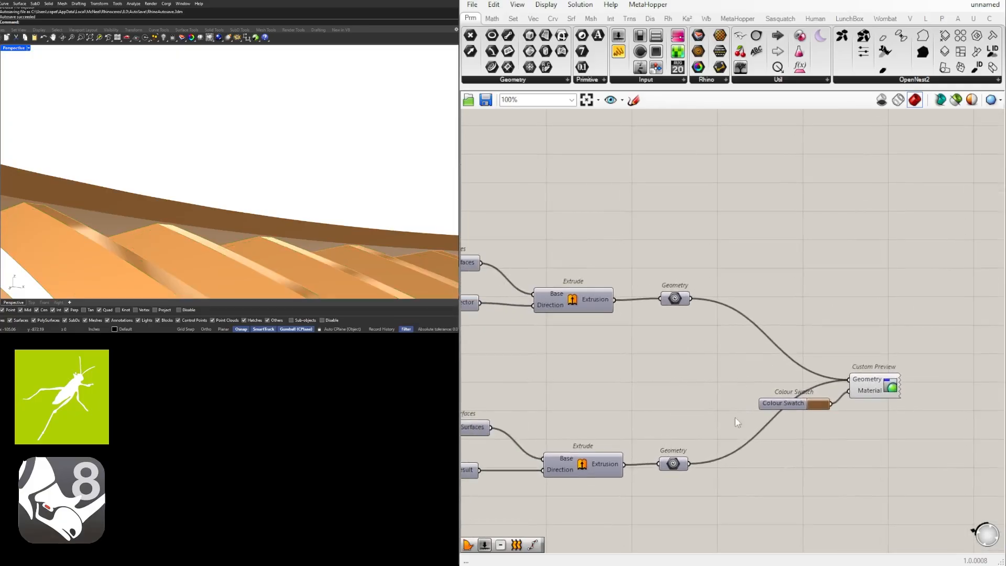
{"action": "left_click_drag", "start_coordinate": [889, 447], "coordinate": [819, 387]}
{"action": "left_click_drag", "start_coordinate": [887, 390], "coordinate": [933, 389]}
Duplicate the upper Geometry component, merge both extrusion Geometry outputs into the copy, and route it to the Custom Preview
{"action": "left_click", "coordinate": [635, 306]}
{"action": "left_click", "coordinate": [681, 302]}
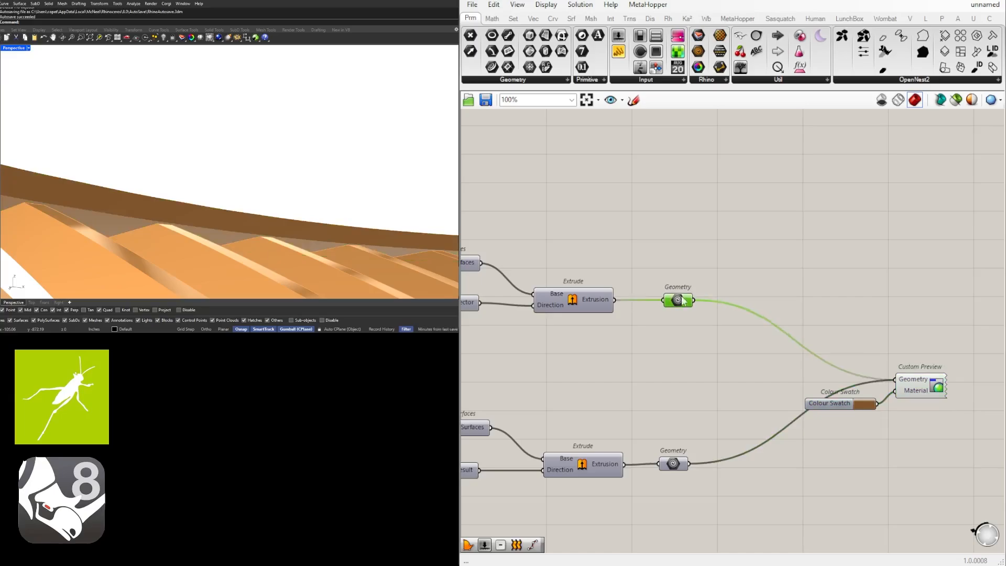
{"action": "key", "text": "ctrl+c"}
{"action": "key", "text": "ctrl+v"}
{"action": "left_click_drag", "start_coordinate": [691, 299], "coordinate": [754, 361]}
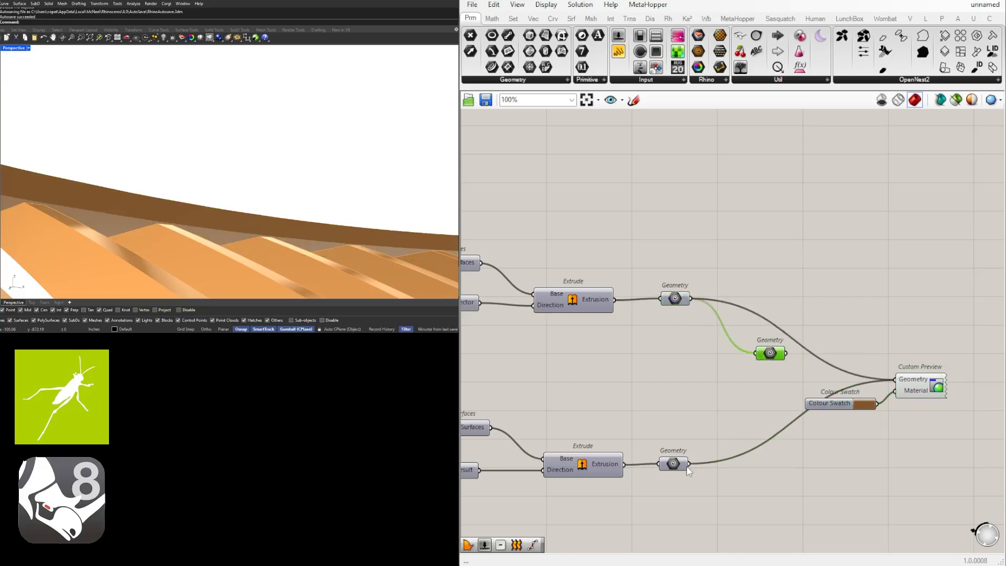
{"action": "left_click_drag", "start_coordinate": [689, 463], "coordinate": [774, 372]}
{"action": "left_click_drag", "start_coordinate": [691, 298], "coordinate": [895, 379]}
{"action": "left_click", "coordinate": [684, 333]}
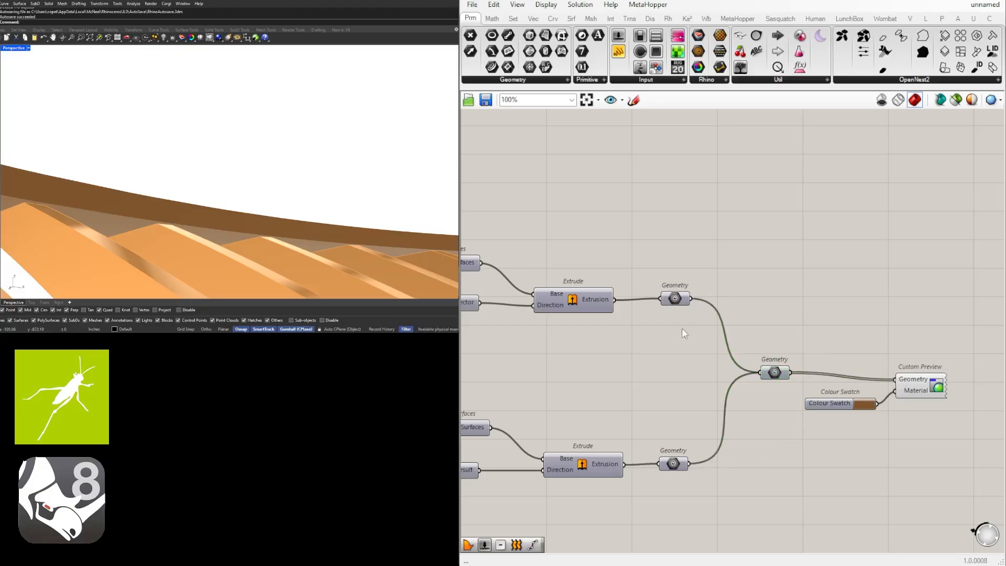
Group the merged Geometry component feeding the Custom Preview and label the group TOP/BOTT
{"action": "scroll", "coordinate": [681, 328], "scroll_direction": "down", "scroll_amount": 2}
{"action": "left_click", "coordinate": [677, 304]}
{"action": "left_click", "coordinate": [766, 368]}
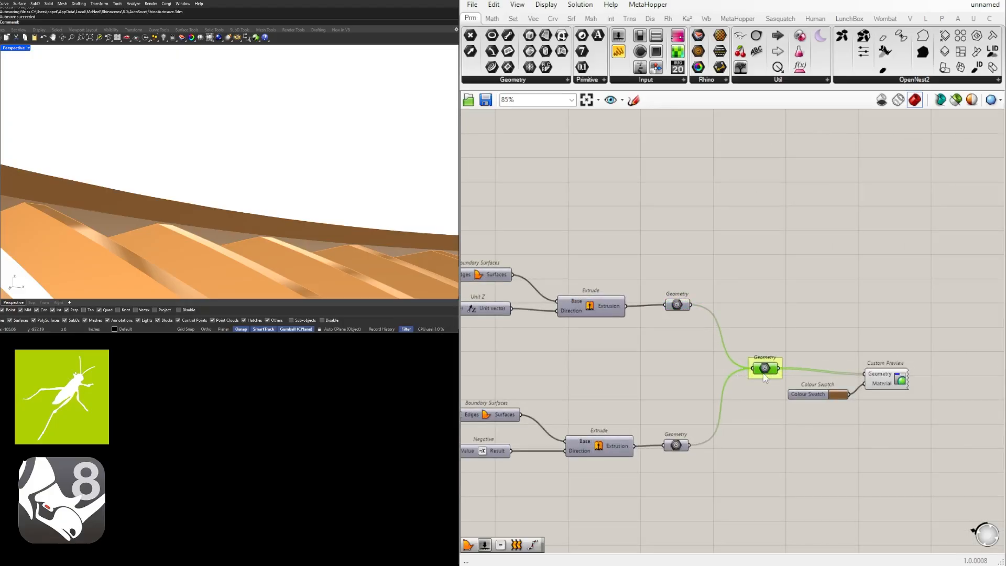
{"action": "right_click", "coordinate": [768, 365]}
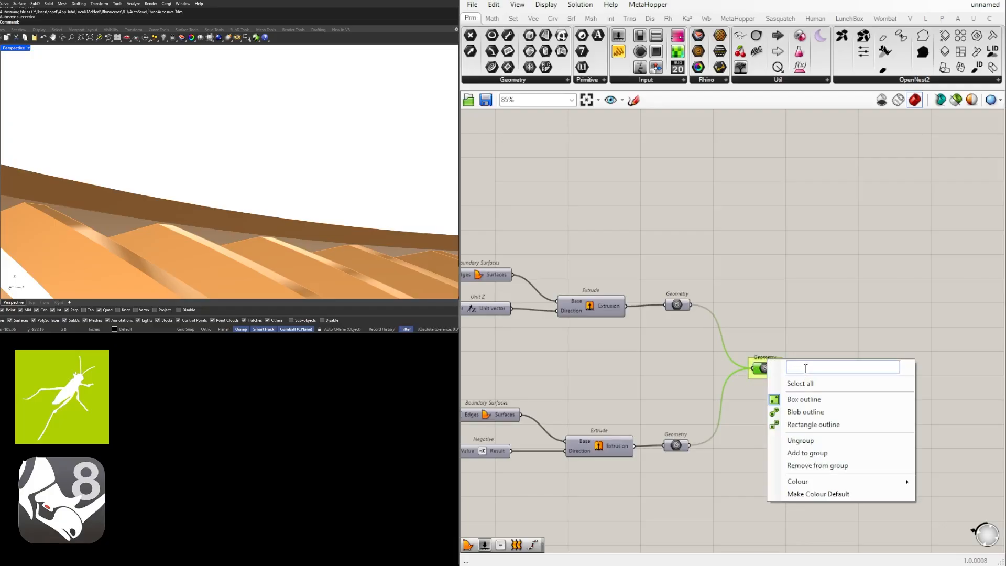
{"action": "type", "text": "TOP/BOTT"}
{"action": "key", "text": "Return"}
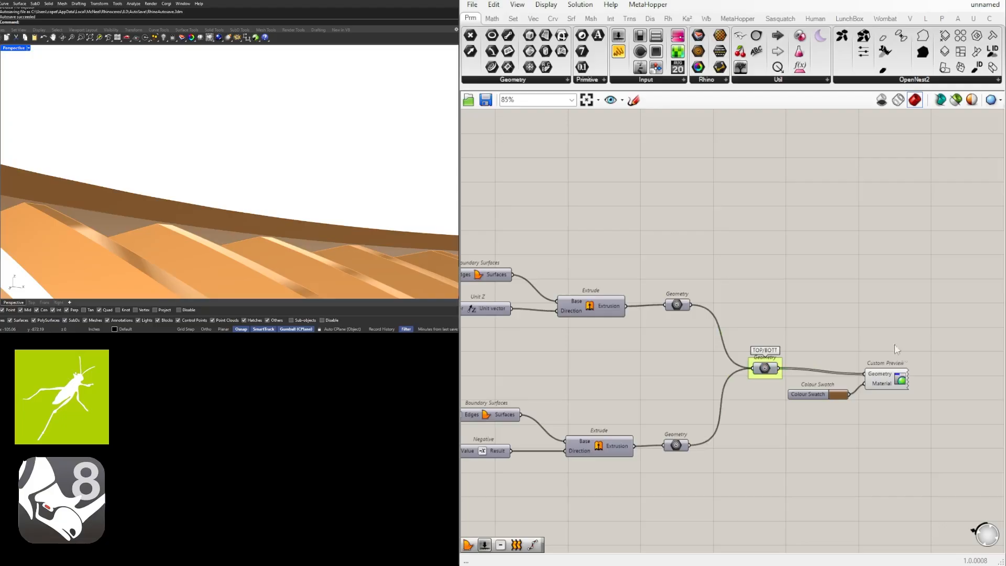
Align the Custom Preview and its Colour Swatch with the TOP/BOTT Geometry component
{"action": "left_click", "coordinate": [891, 378]}
{"action": "left_click", "coordinate": [795, 401]}
{"action": "left_click_drag", "start_coordinate": [799, 391], "coordinate": [812, 384]}
Lighten the brown Colour Swatch of the TOP/BOTT preview by setting its colour value to 75
{"action": "left_click", "coordinate": [847, 390]}
{"action": "double_click", "coordinate": [918, 514]}
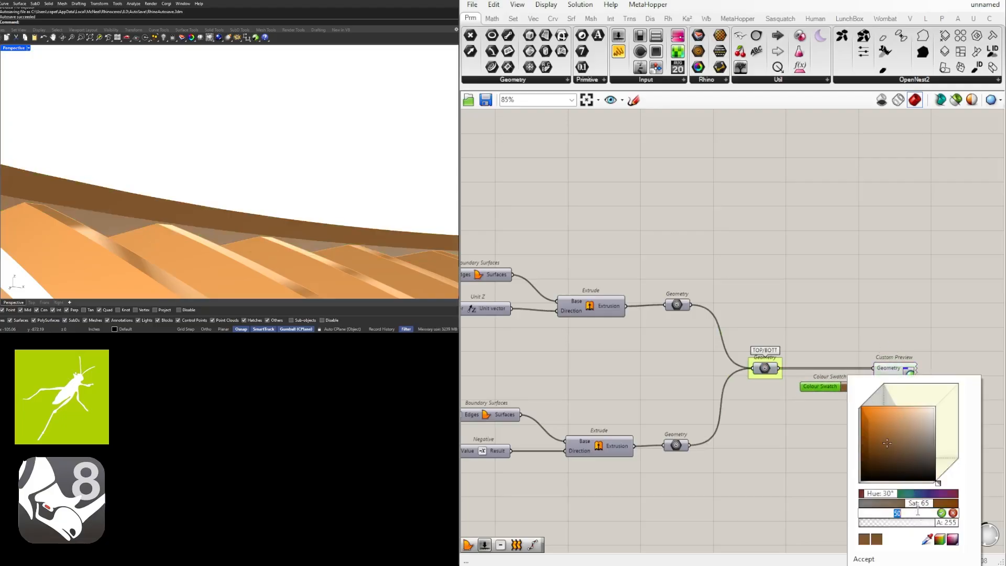
{"action": "key", "text": "Return"}
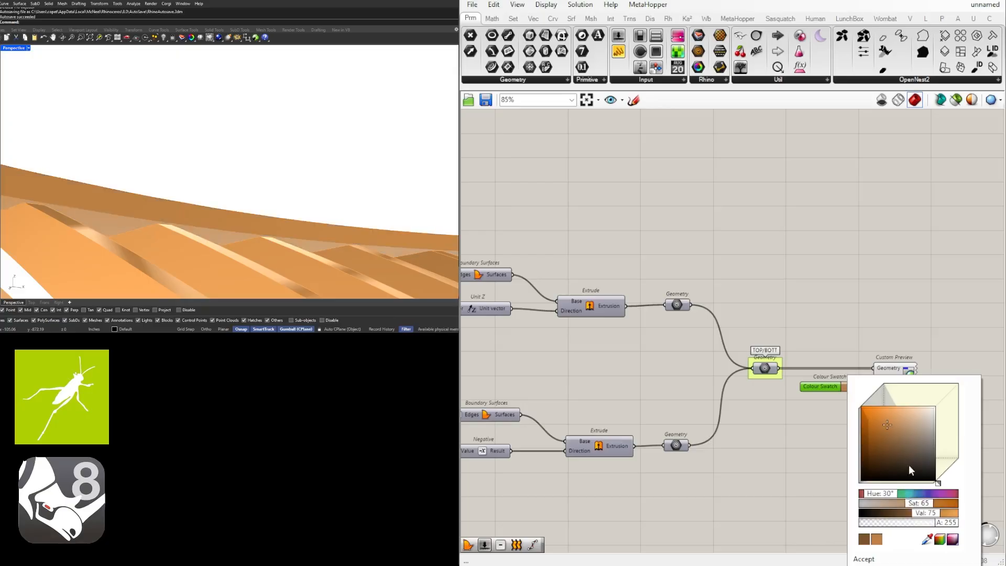
{"action": "left_click", "coordinate": [884, 268]}
Tidy the positions of the preview components at the end of the definition
{"action": "right_click_drag", "start_coordinate": [242, 197], "coordinate": [232, 219]}
{"action": "scroll", "coordinate": [273, 205], "scroll_direction": "down", "scroll_amount": 5}
{"action": "scroll", "coordinate": [273, 205], "scroll_direction": "down", "scroll_amount": 10}
{"action": "scroll", "coordinate": [155, 226], "scroll_direction": "up", "scroll_amount": 4}
{"action": "scroll", "coordinate": [882, 351], "scroll_direction": "down", "scroll_amount": 4}
{"action": "scroll", "coordinate": [935, 325], "scroll_direction": "up", "scroll_amount": 2}
{"action": "right_click_drag", "start_coordinate": [930, 279], "coordinate": [888, 307]}
{"action": "left_click_drag", "start_coordinate": [882, 218], "coordinate": [862, 193]}
{"action": "left_click_drag", "start_coordinate": [891, 460], "coordinate": [751, 377]}
{"action": "left_click_drag", "start_coordinate": [859, 471], "coordinate": [846, 425]}
{"action": "left_click", "coordinate": [841, 389]}
Examine the finished pavilion from several angles and review the overall layout of the definition
{"action": "scroll", "coordinate": [817, 386], "scroll_direction": "down", "scroll_amount": 5}
{"action": "right_click_drag", "start_coordinate": [683, 390], "coordinate": [912, 351]}
{"action": "right_click_drag", "start_coordinate": [716, 278], "coordinate": [816, 325]}
{"action": "right_click_drag", "start_coordinate": [208, 233], "coordinate": [220, 146]}
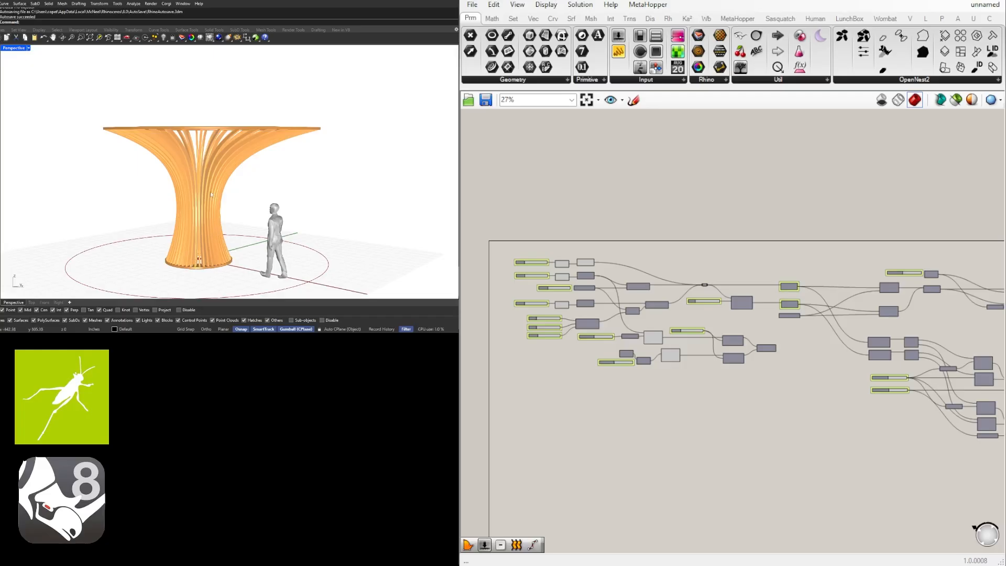
{"action": "right_click_drag", "start_coordinate": [212, 194], "coordinate": [198, 192]}
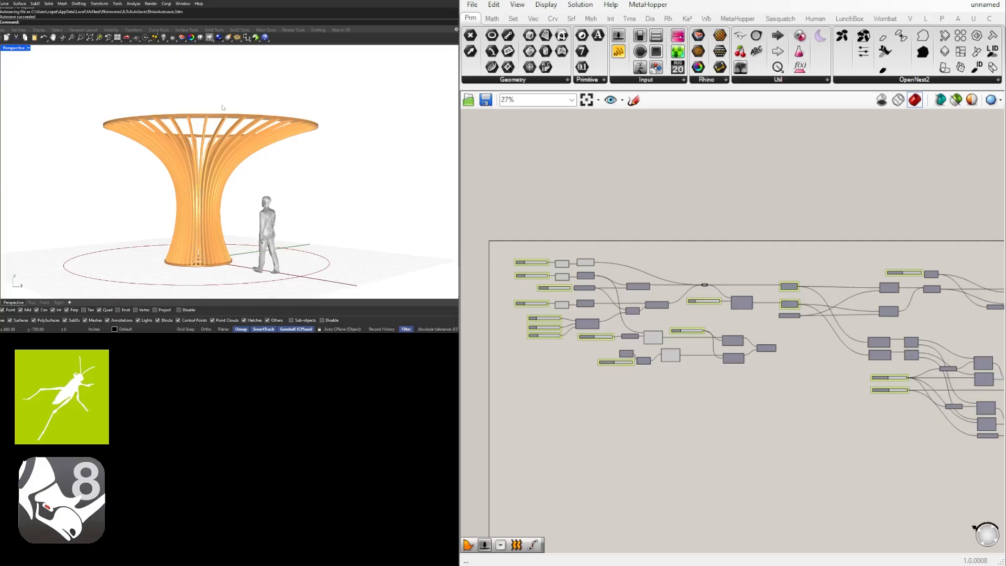
{"action": "scroll", "coordinate": [832, 308], "scroll_direction": "down", "scroll_amount": 2}
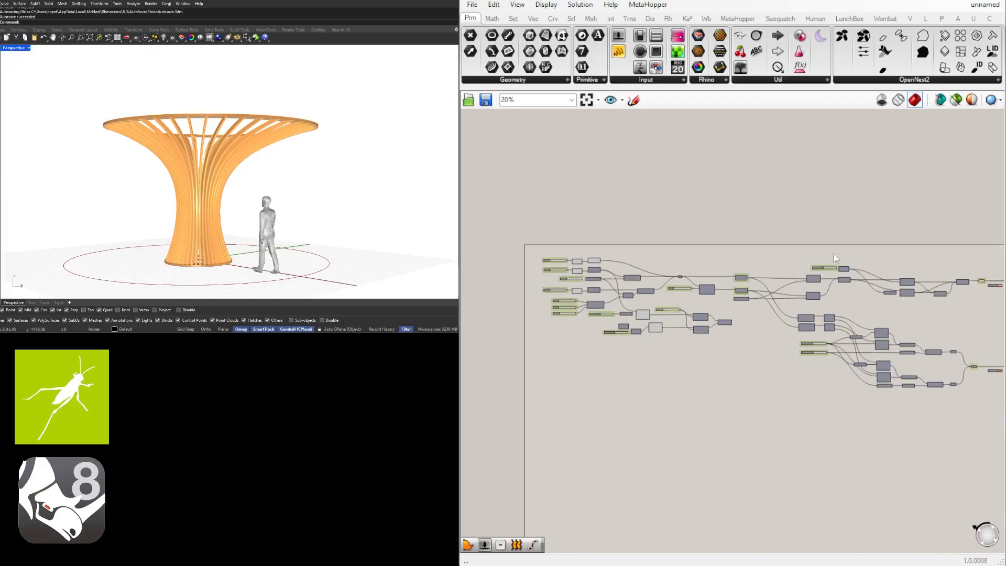
{"action": "right_click_drag", "start_coordinate": [261, 175], "coordinate": [239, 211]}
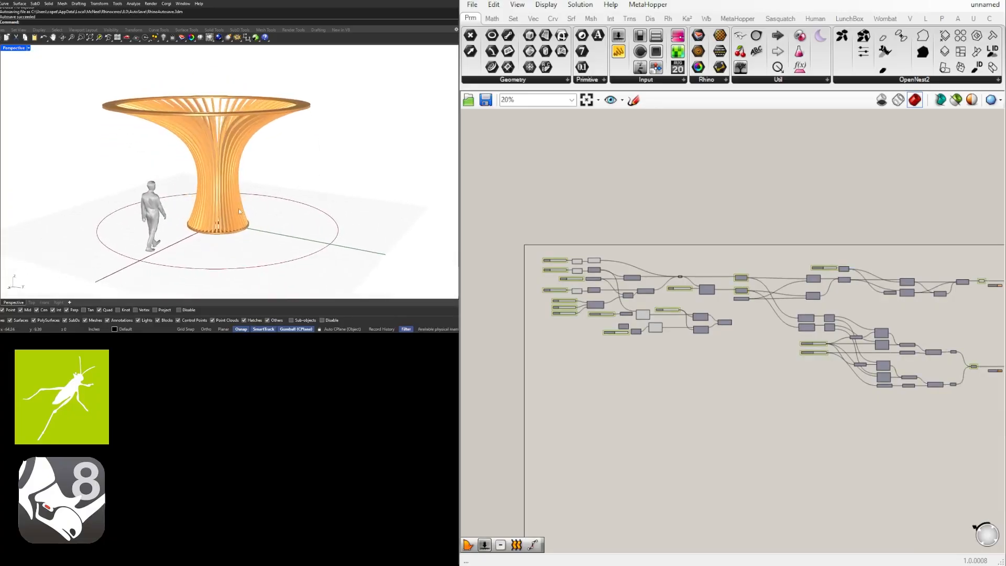